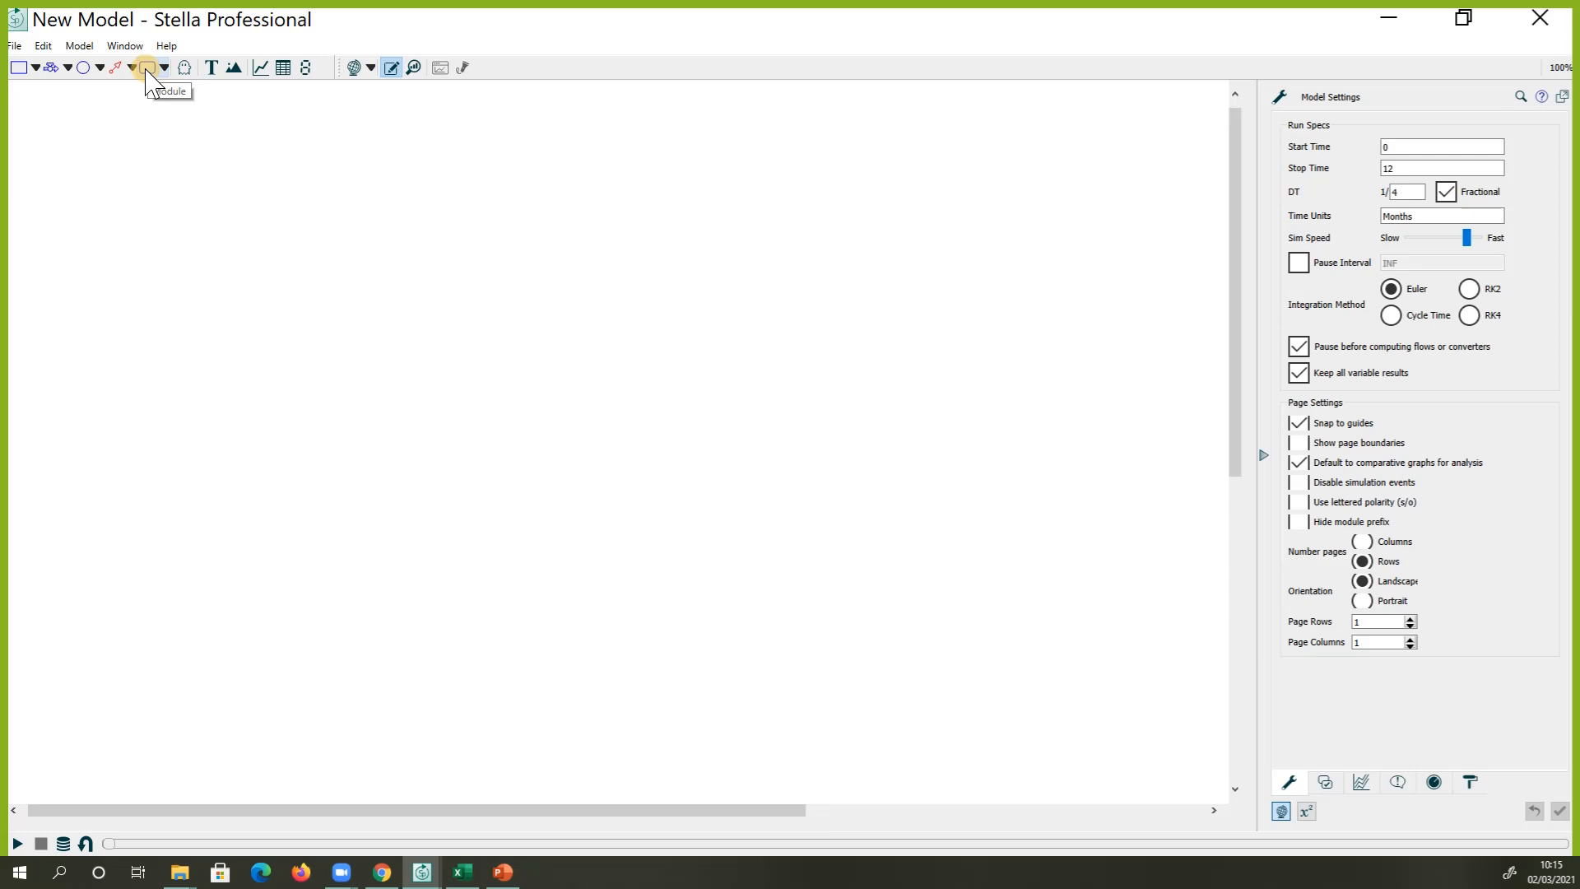
Place a module on the blank model canvas and name it Population
click(147, 69)
click(447, 284)
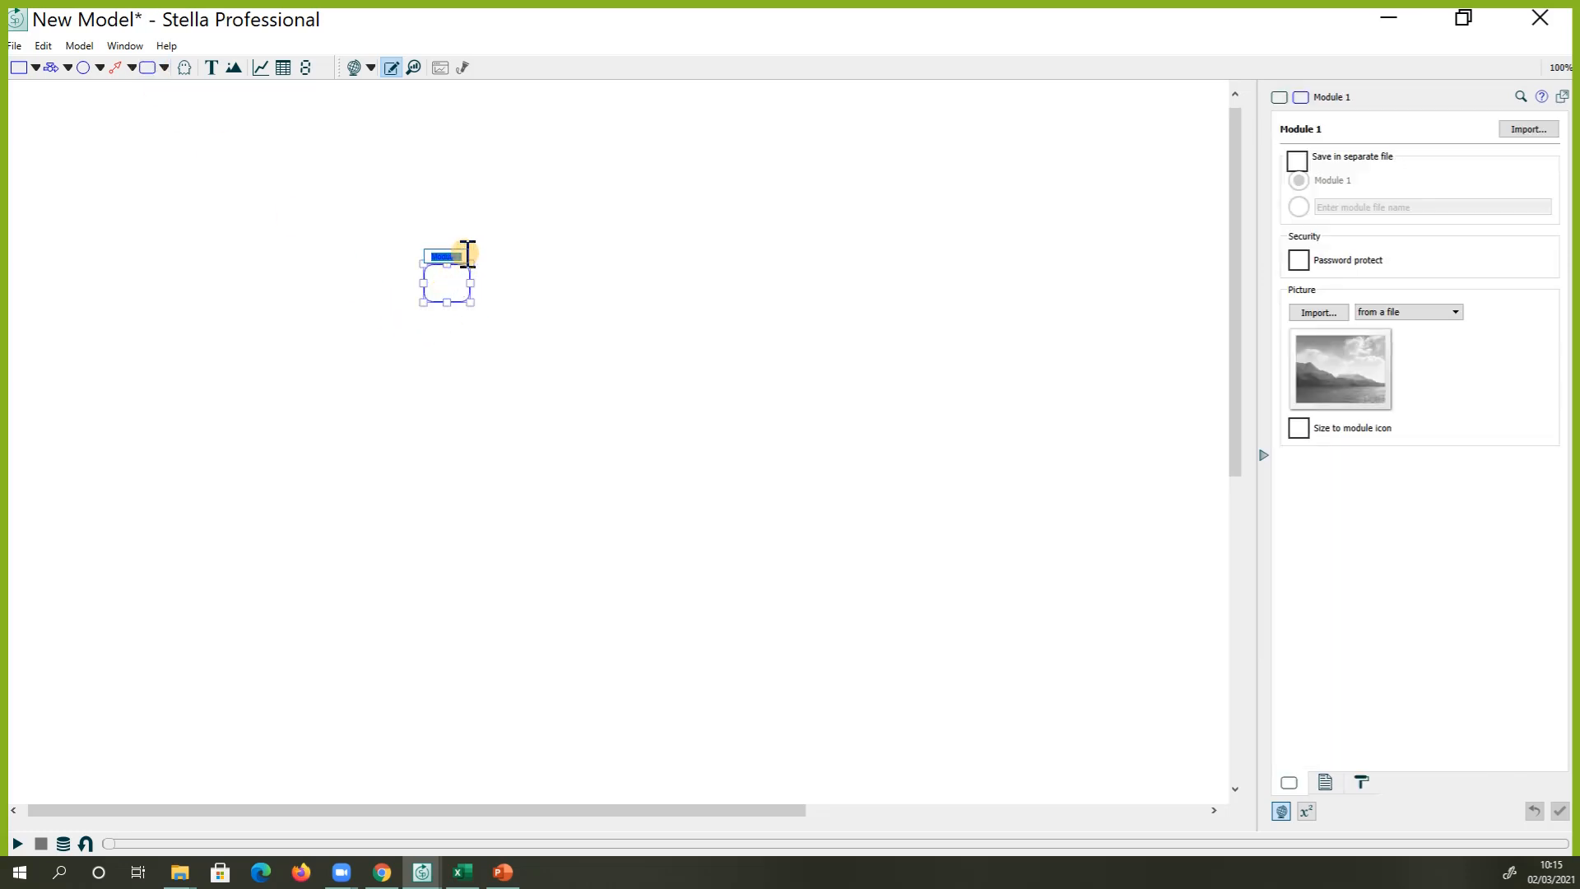
drag(465, 255, 432, 251)
text(Populat)
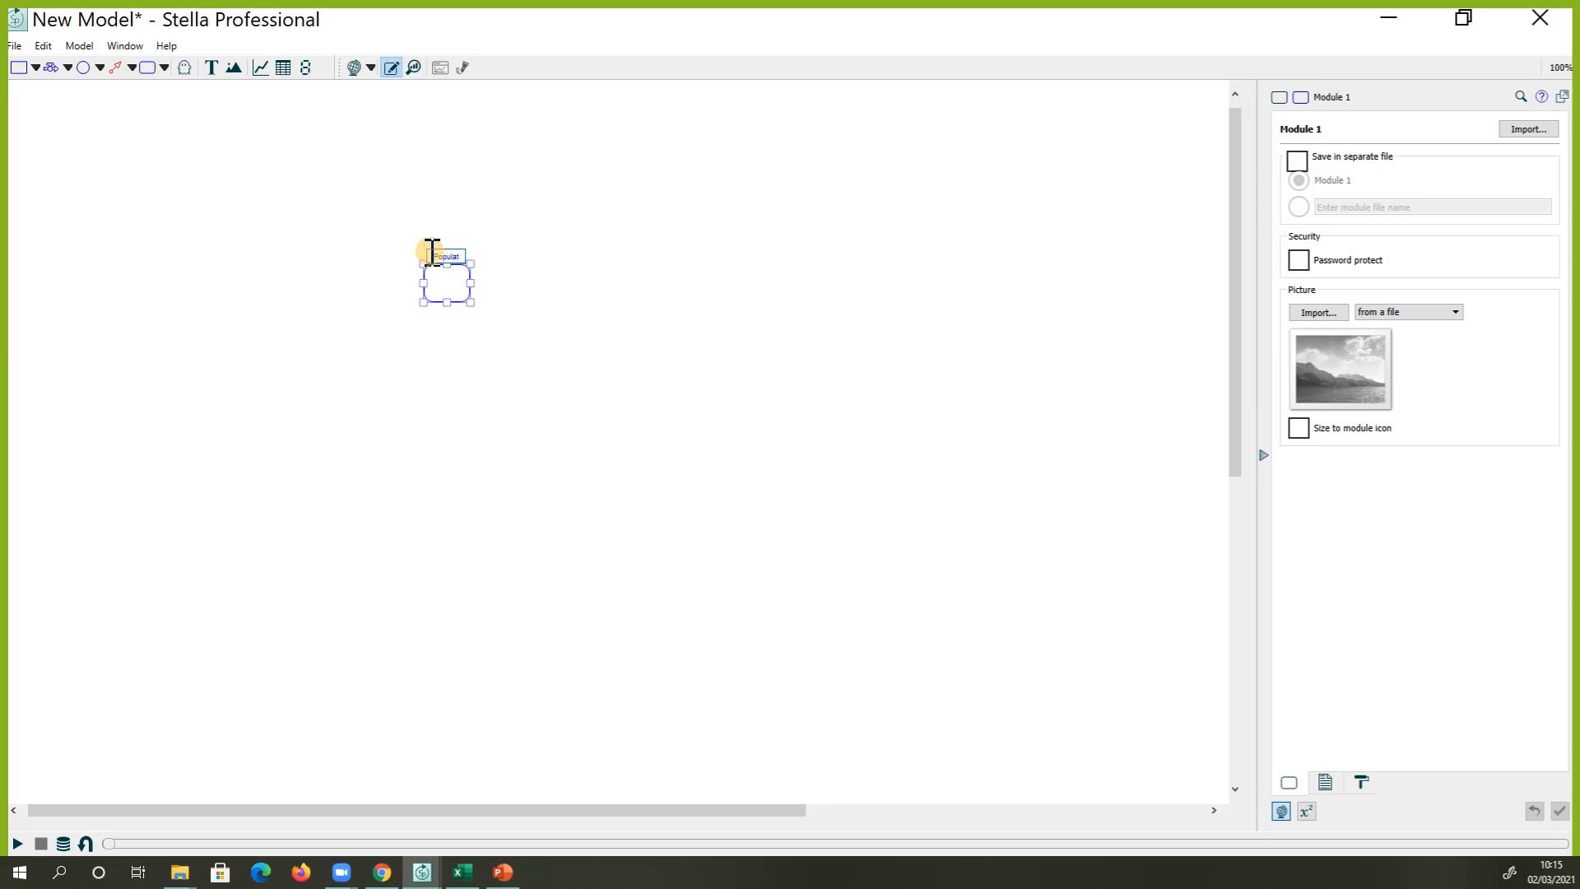
text(ion)
click(683, 409)
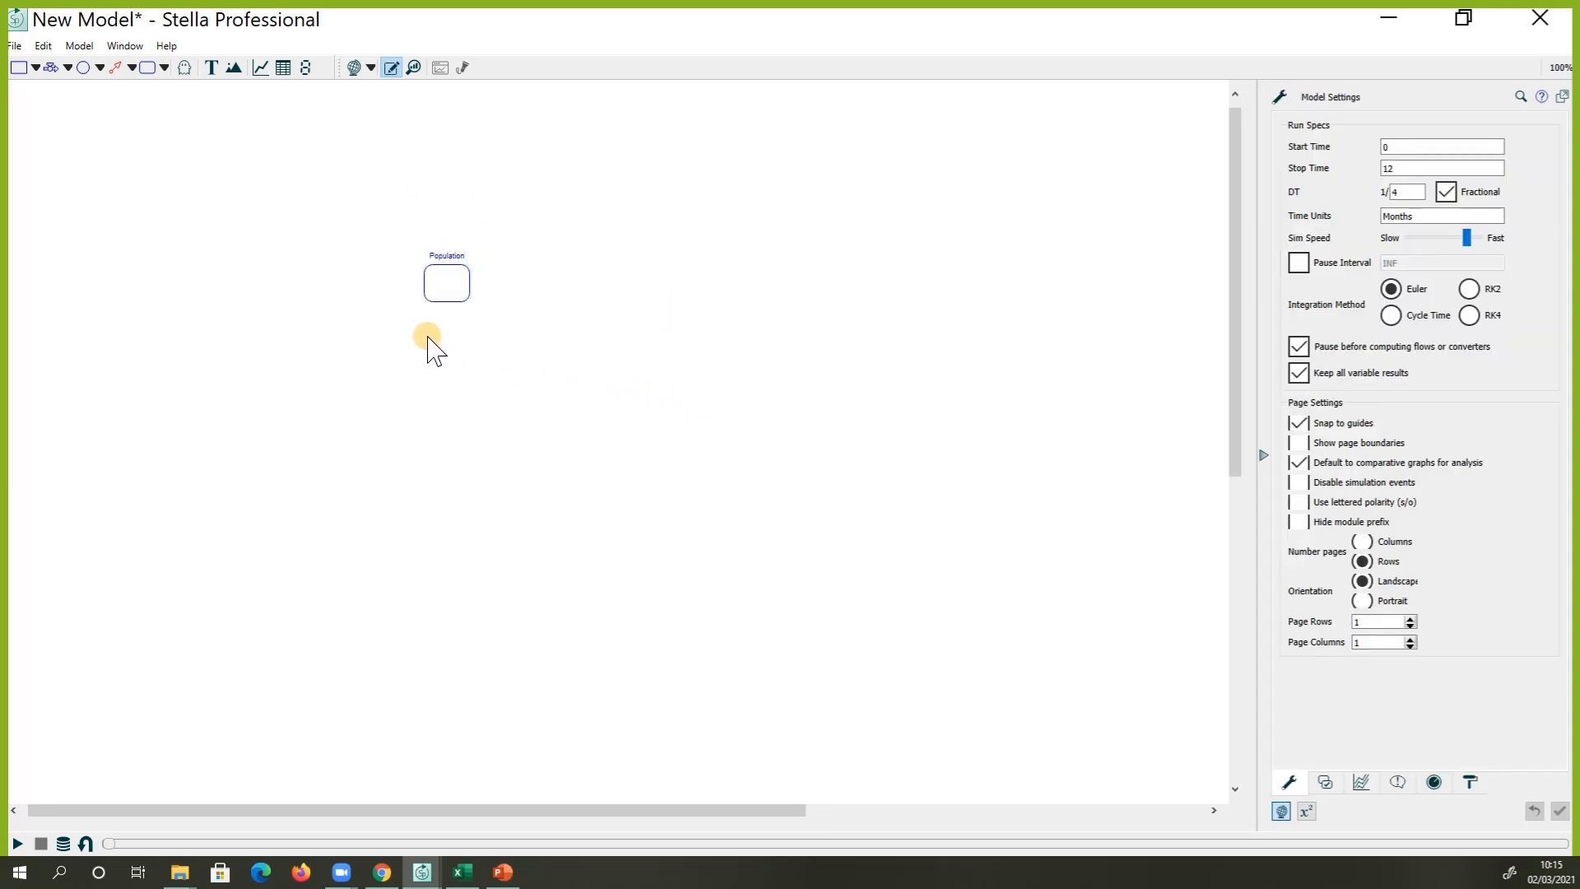
Turn on the name-only display option for the Population module
click(447, 280)
click(531, 320)
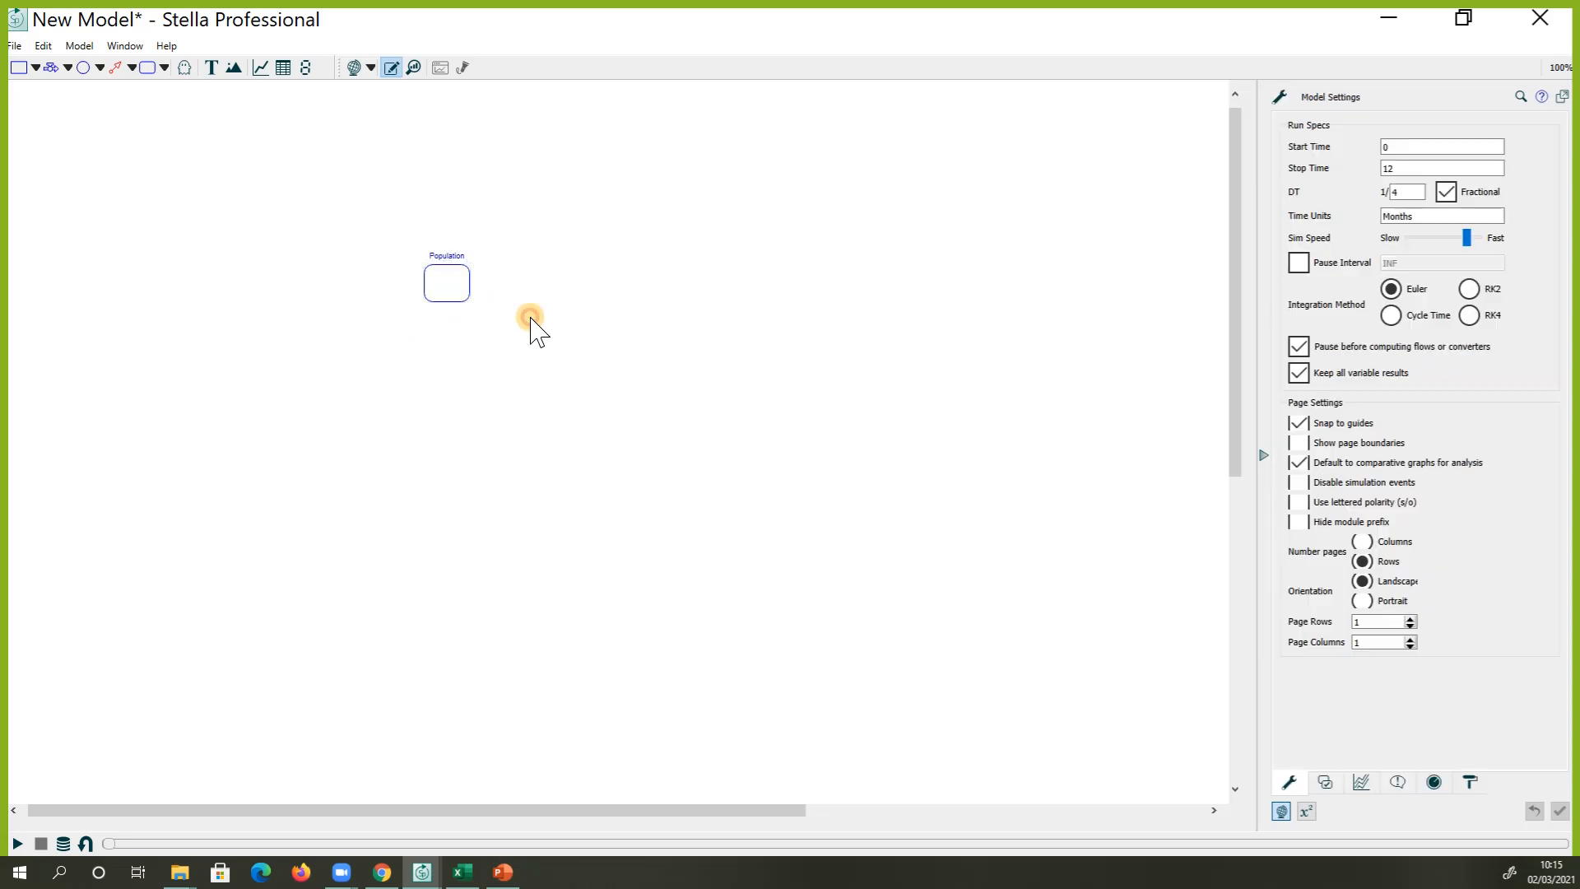
click(447, 256)
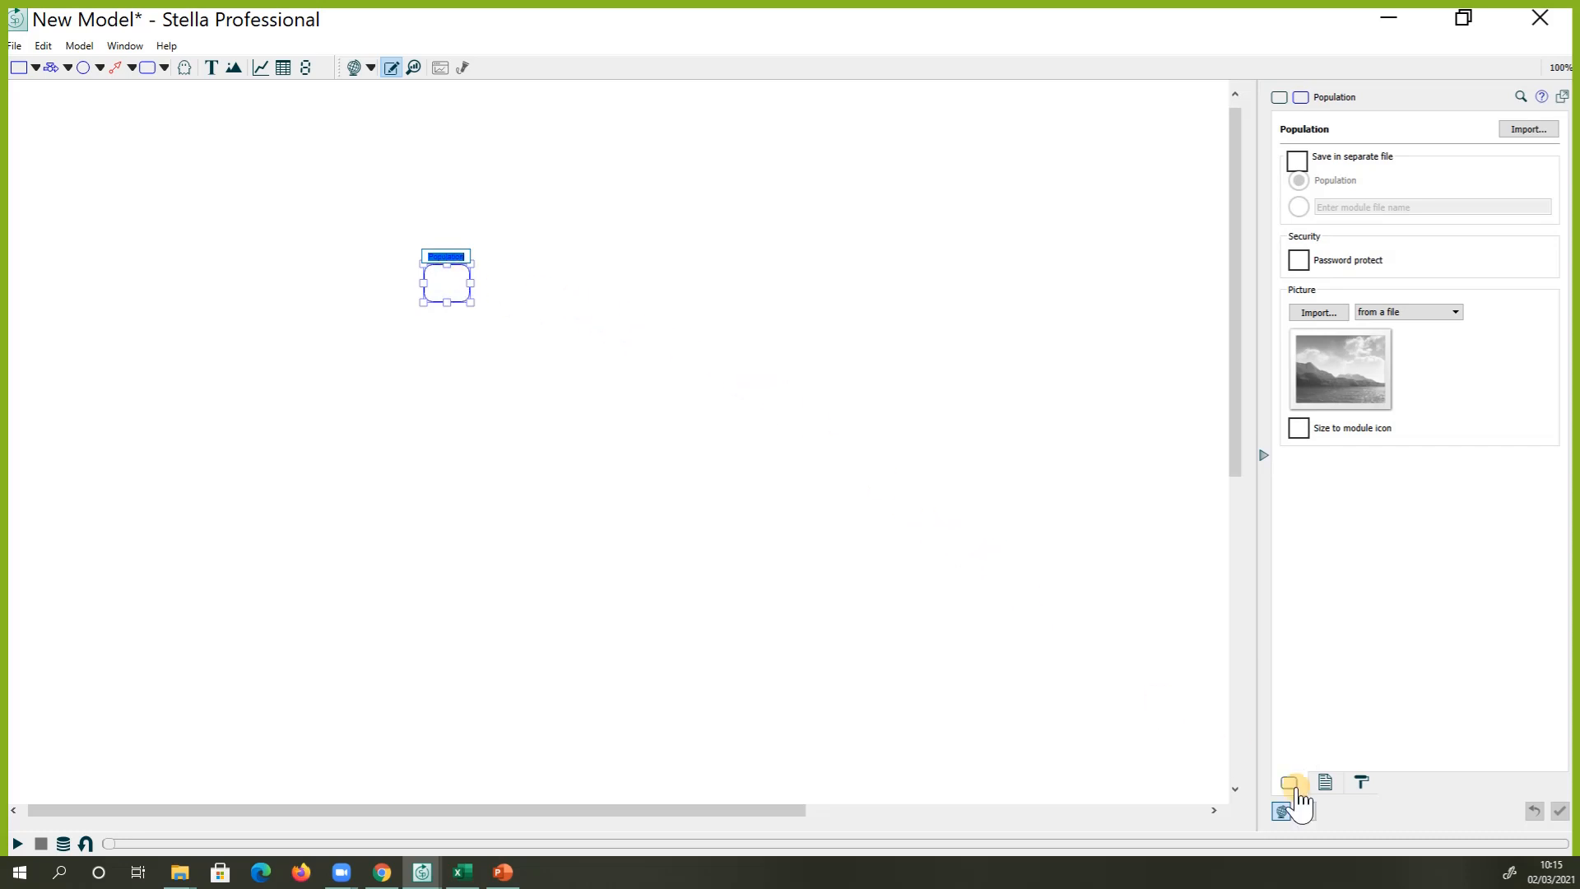
click(1361, 781)
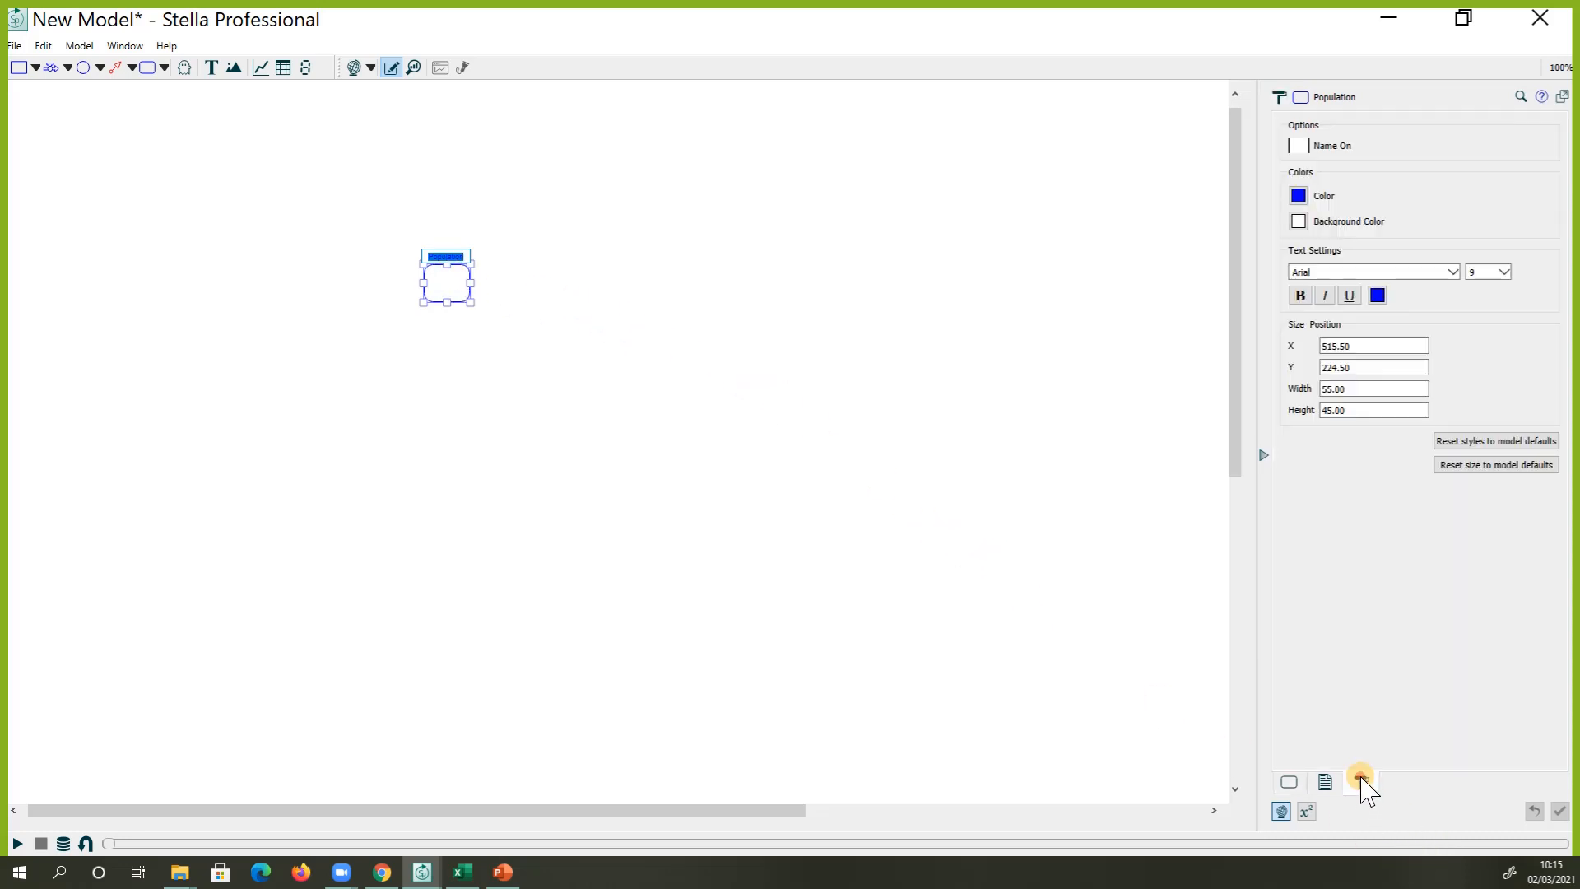
click(1302, 145)
click(1302, 144)
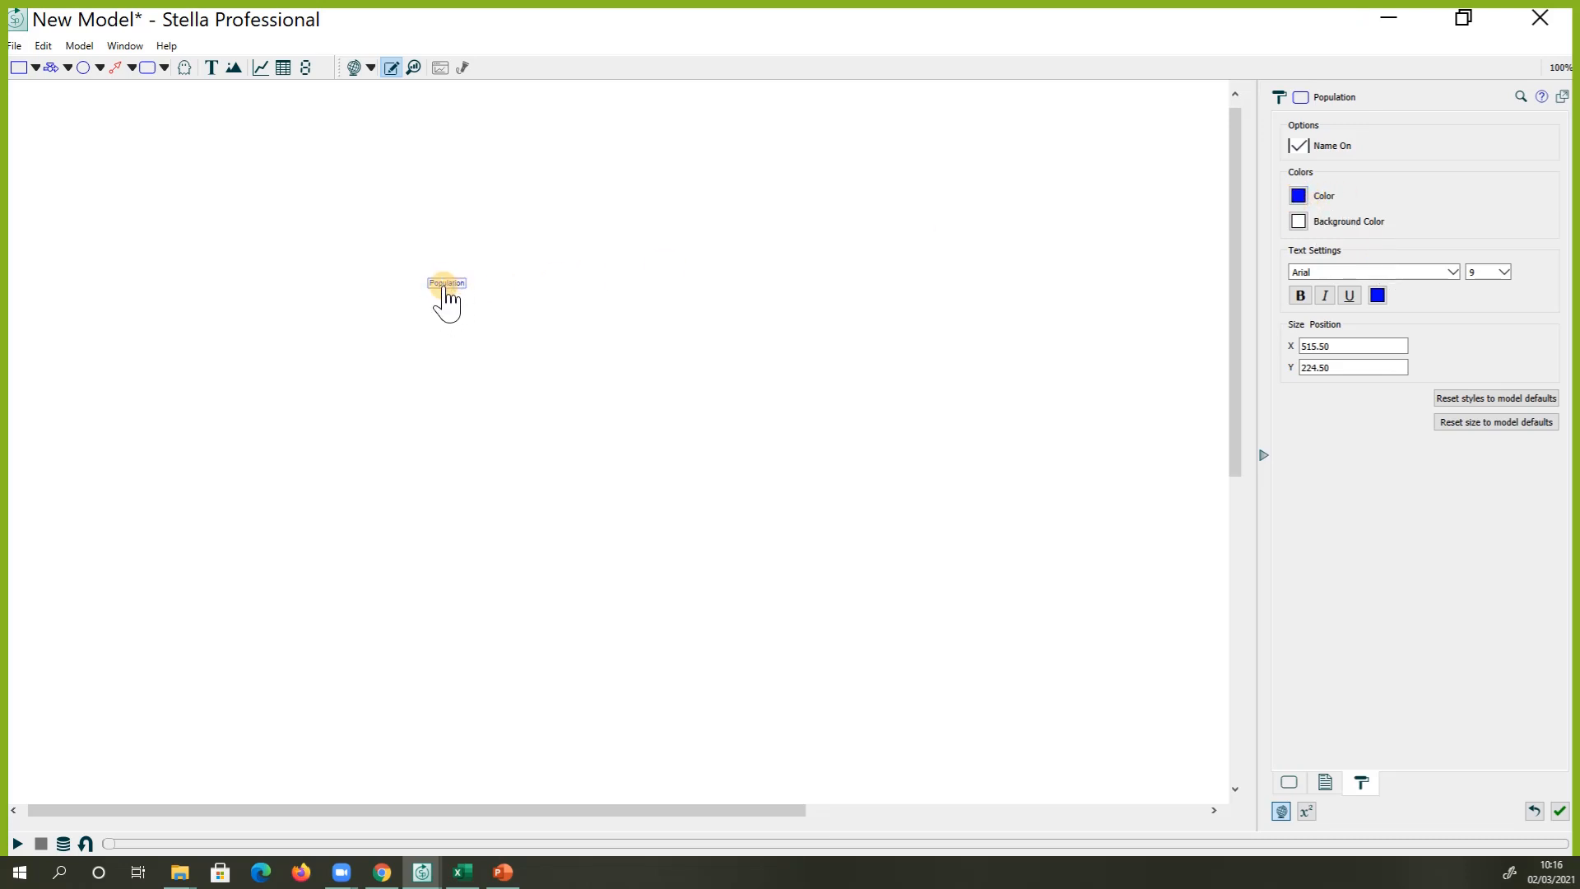
click(1378, 297)
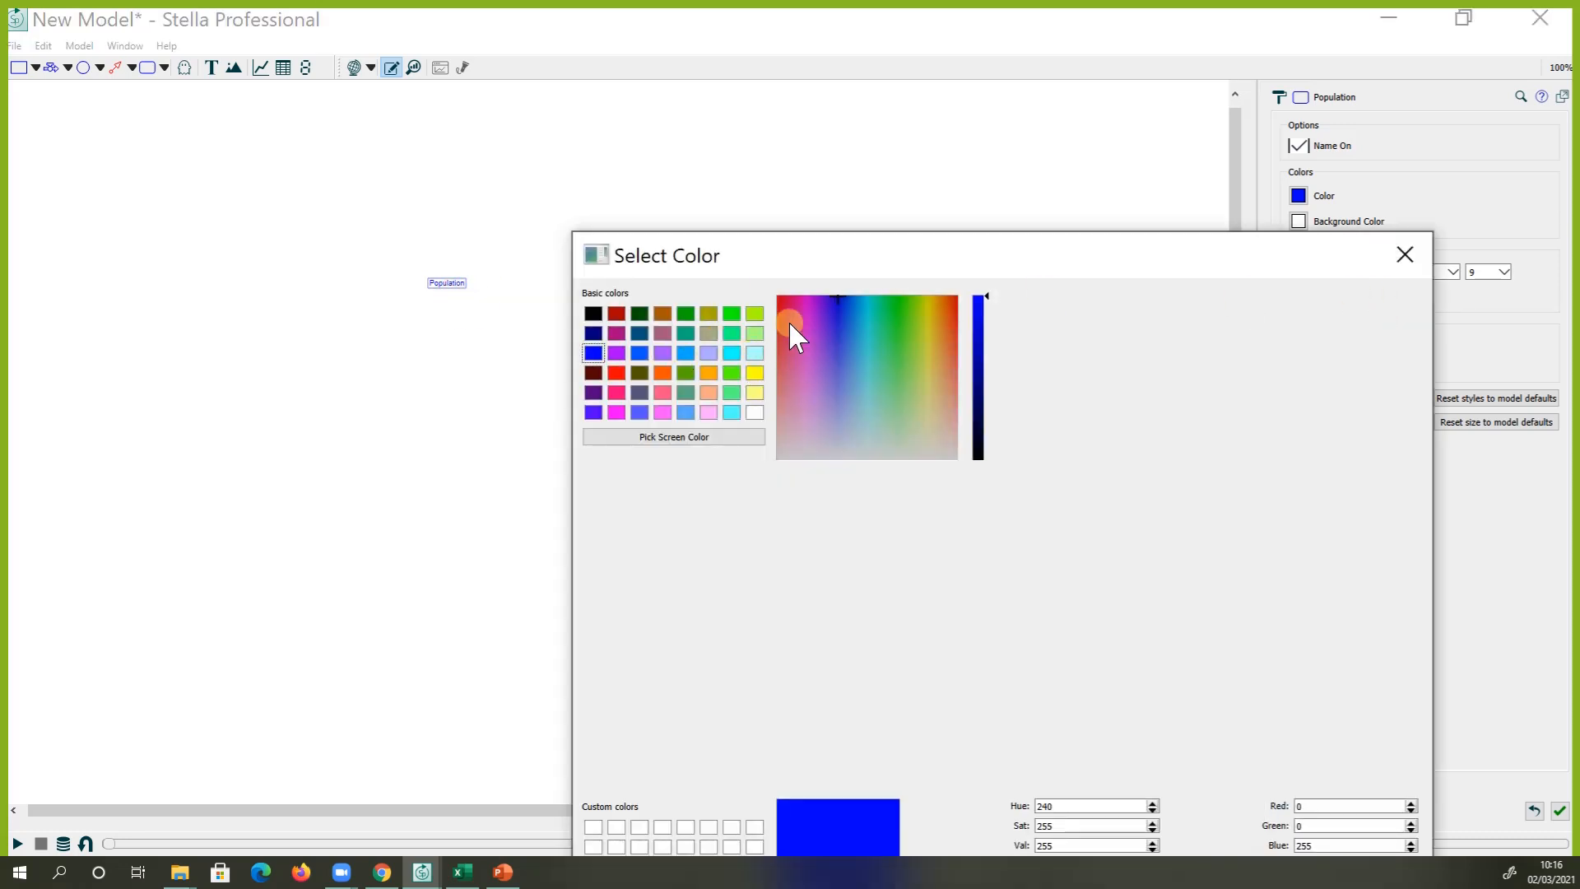
click(1408, 254)
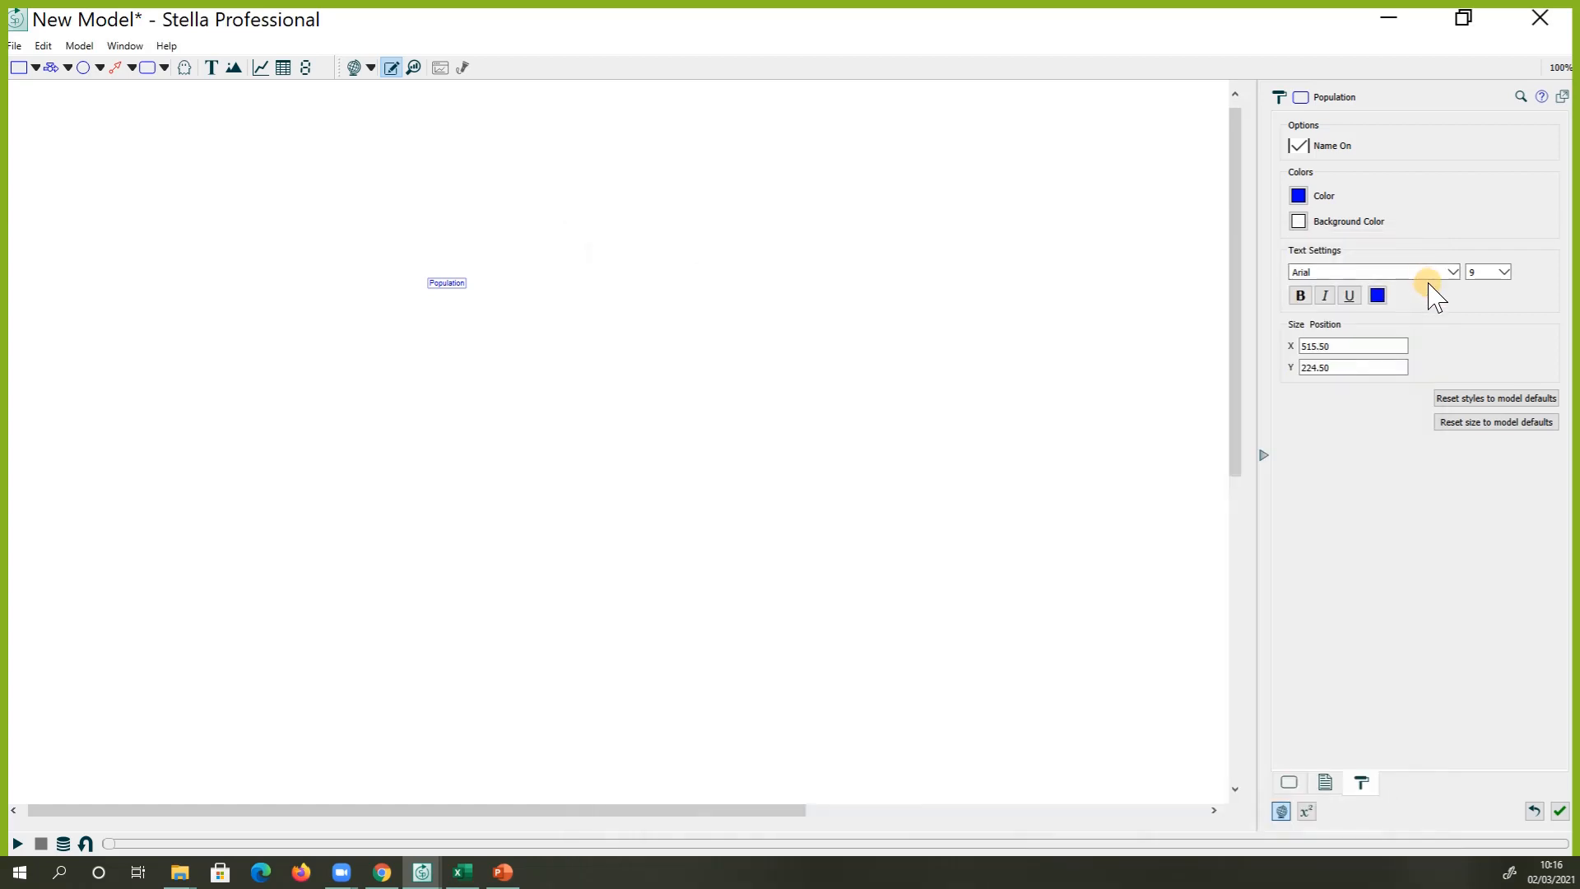
click(1451, 272)
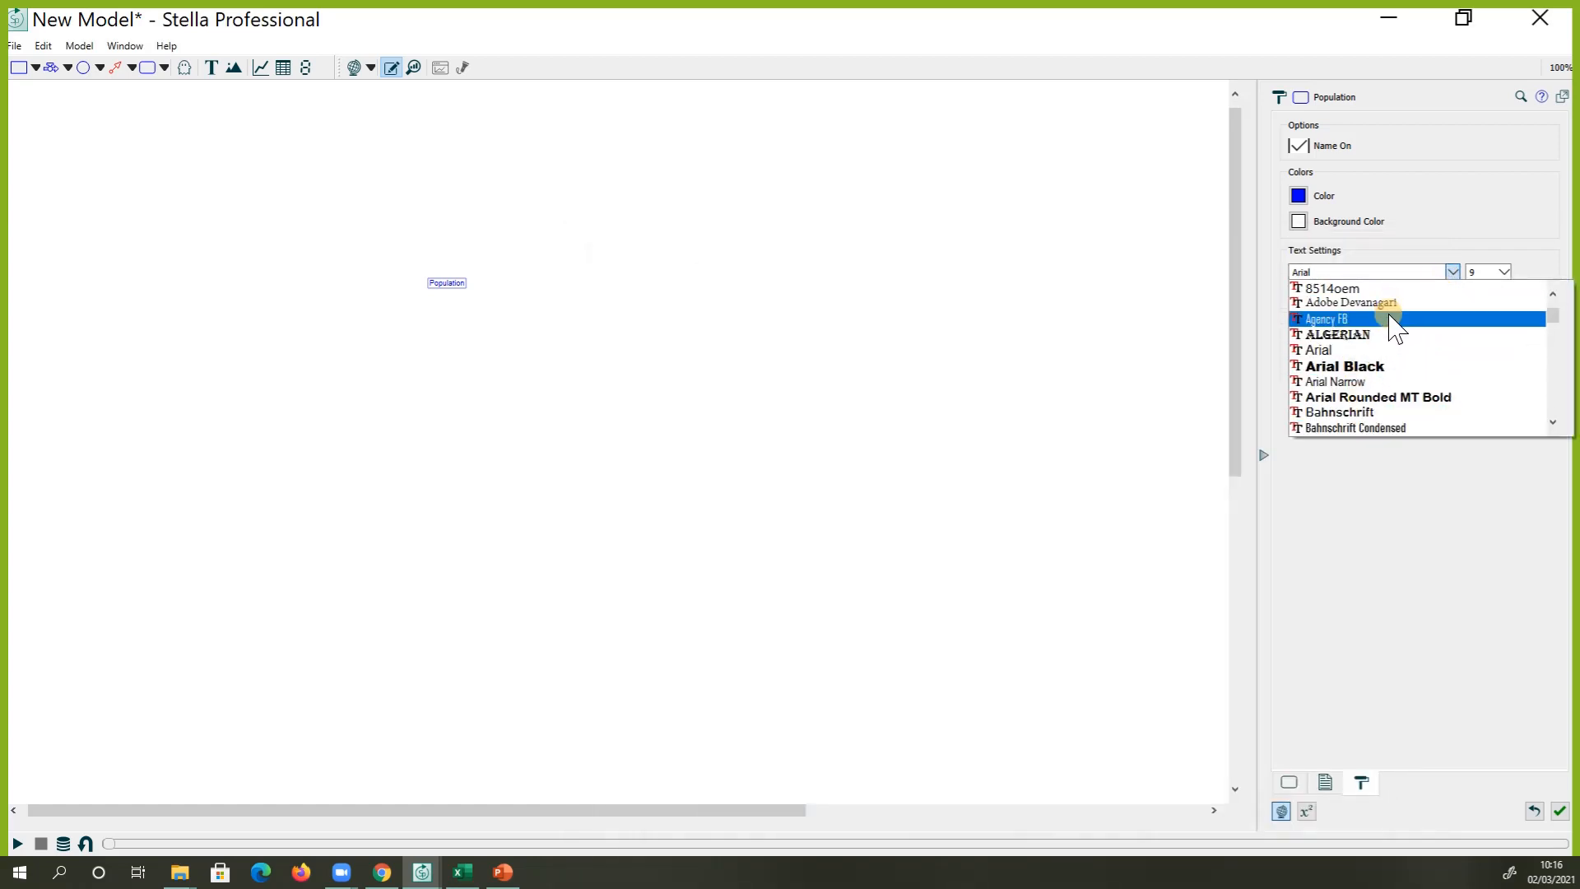
click(1503, 272)
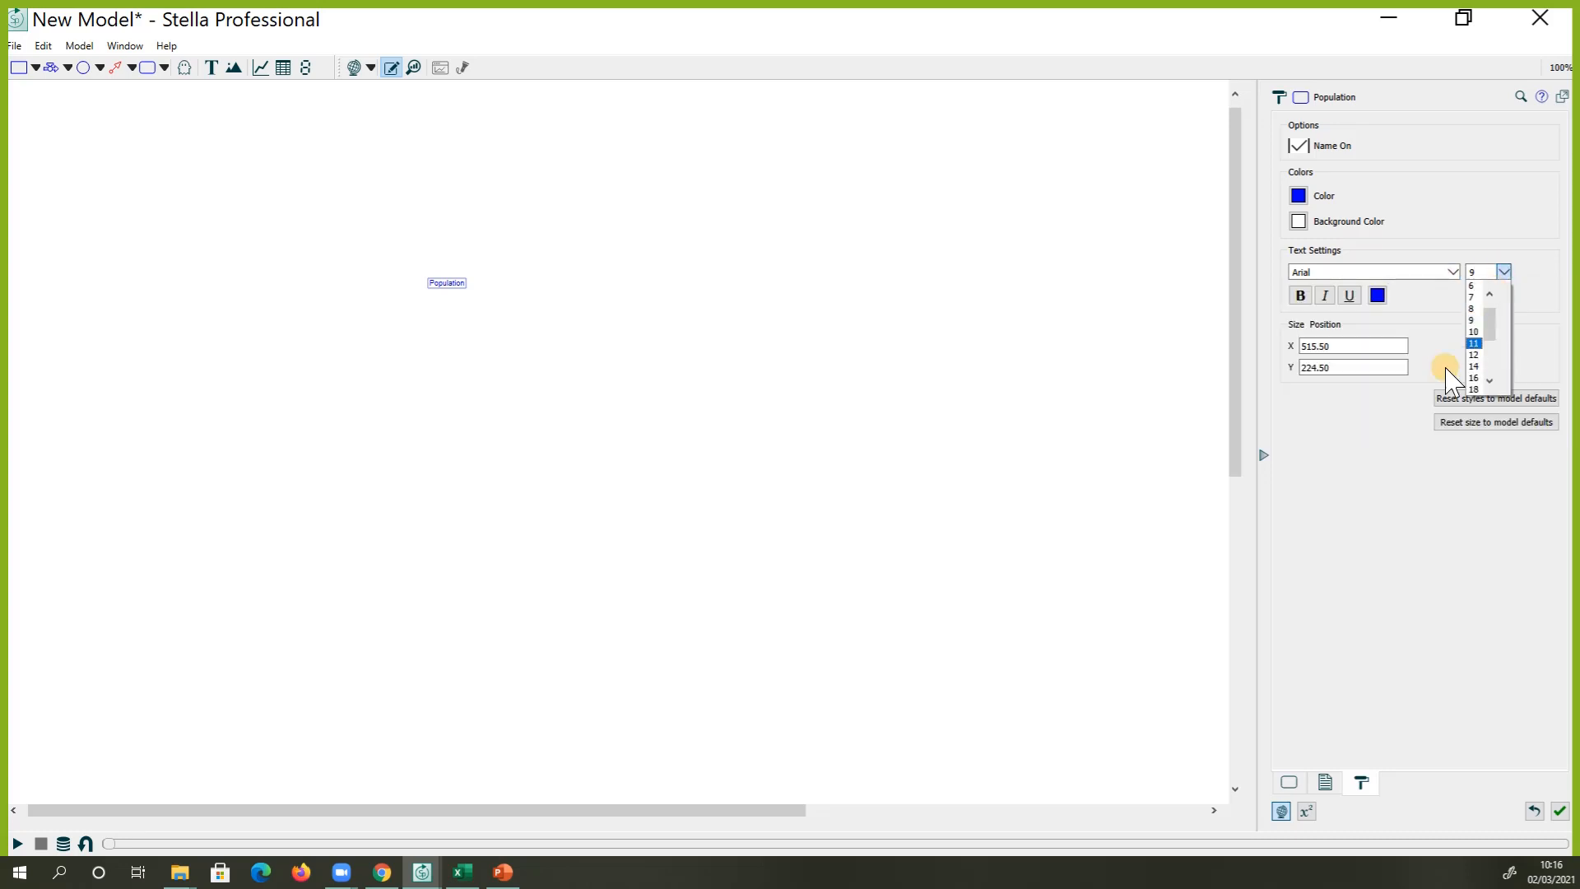
click(1375, 452)
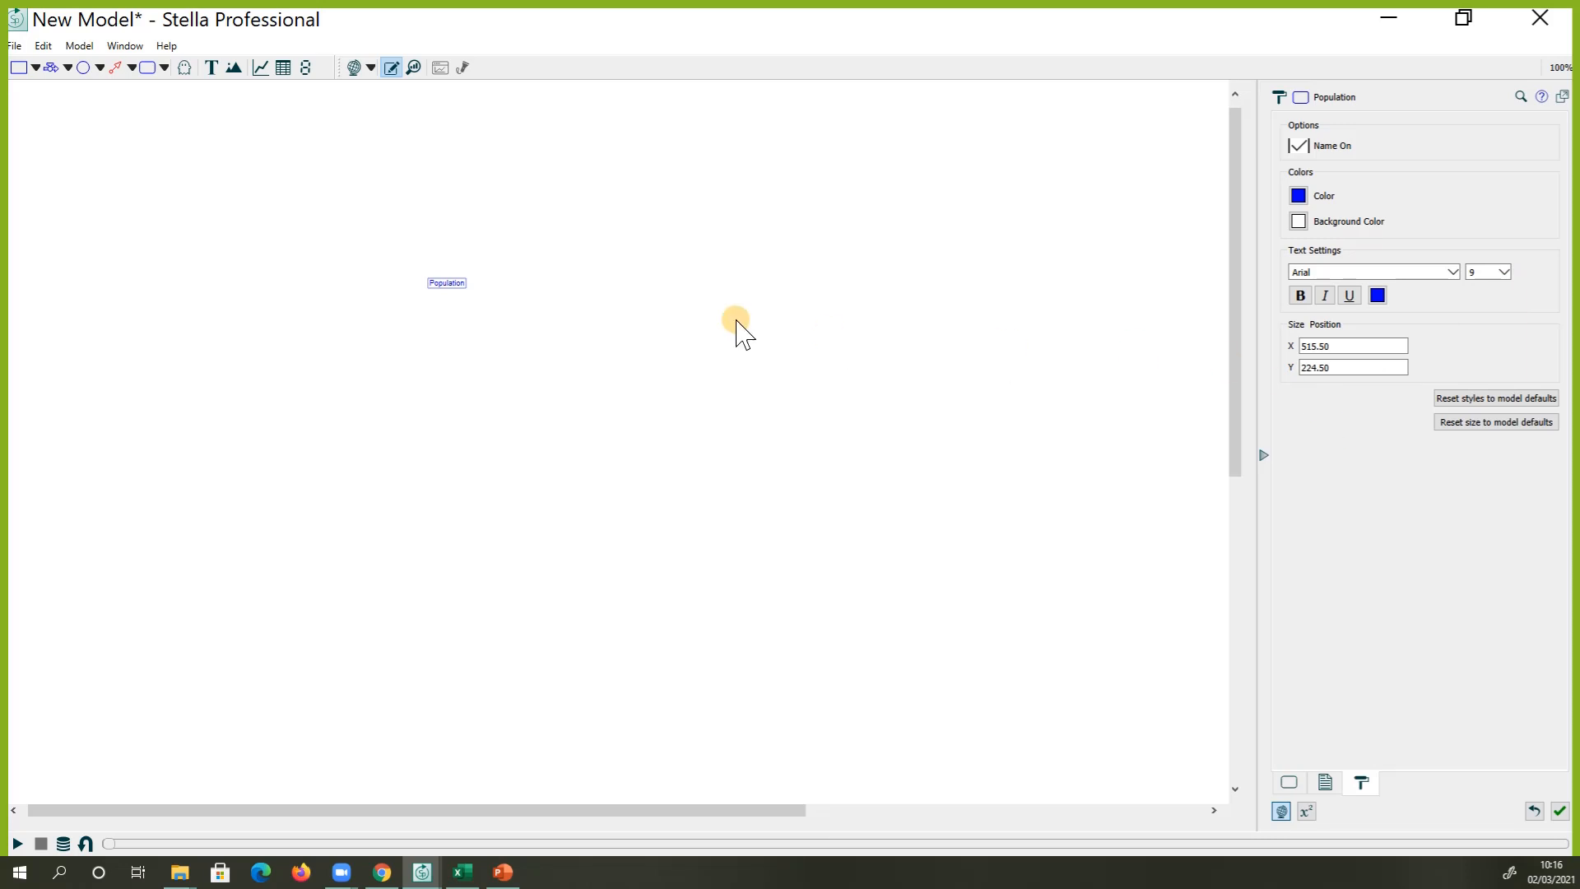
Set the font size of the Population module's name to 18
drag(643, 432, 329, 261)
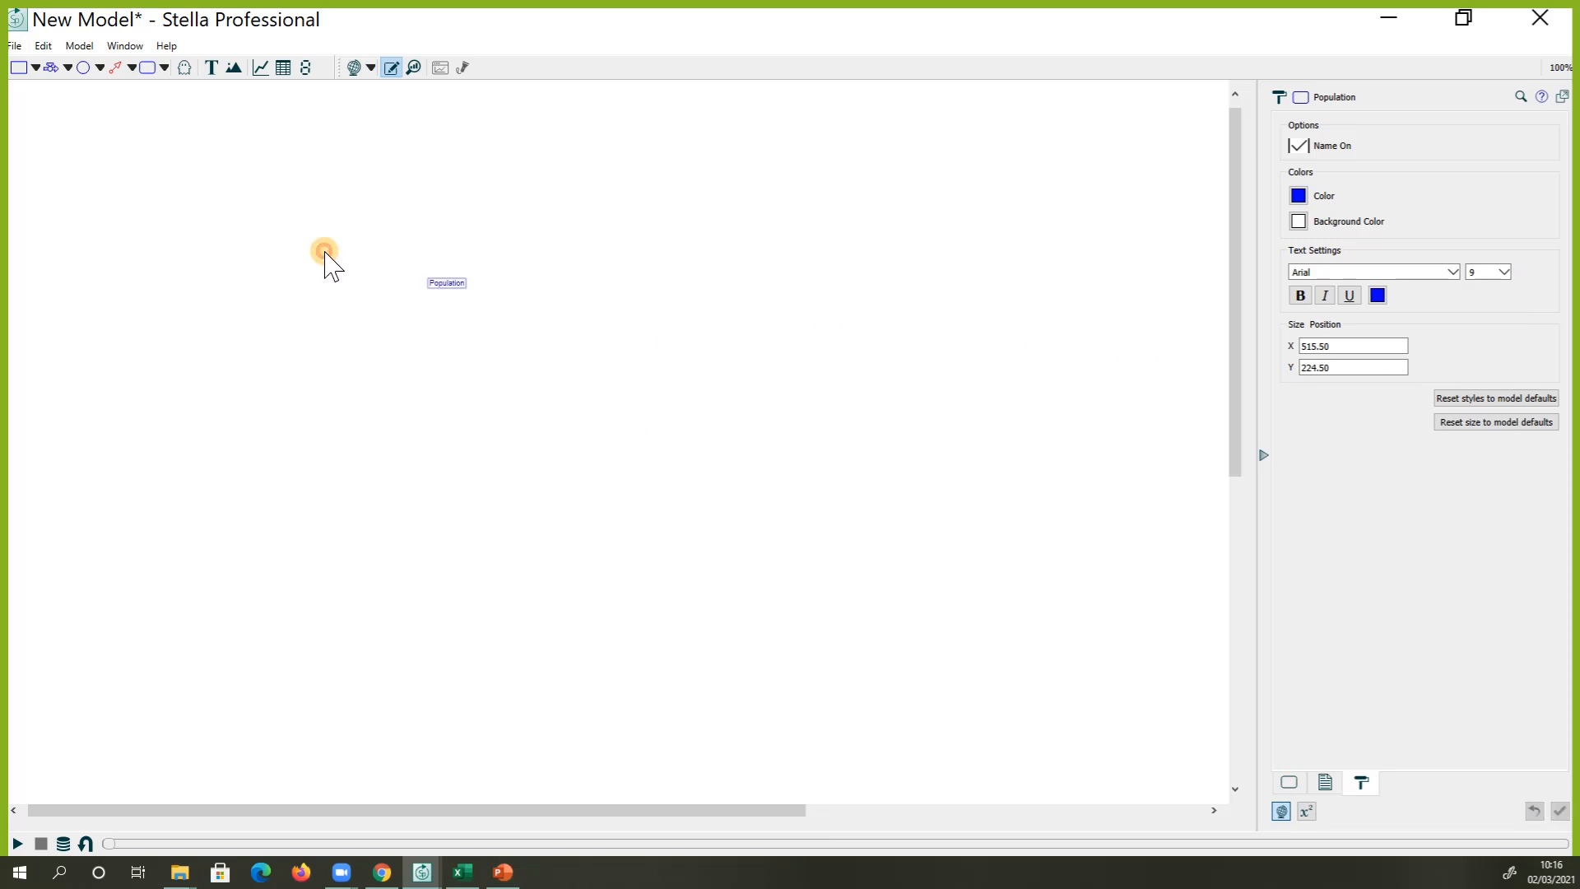
click(1504, 272)
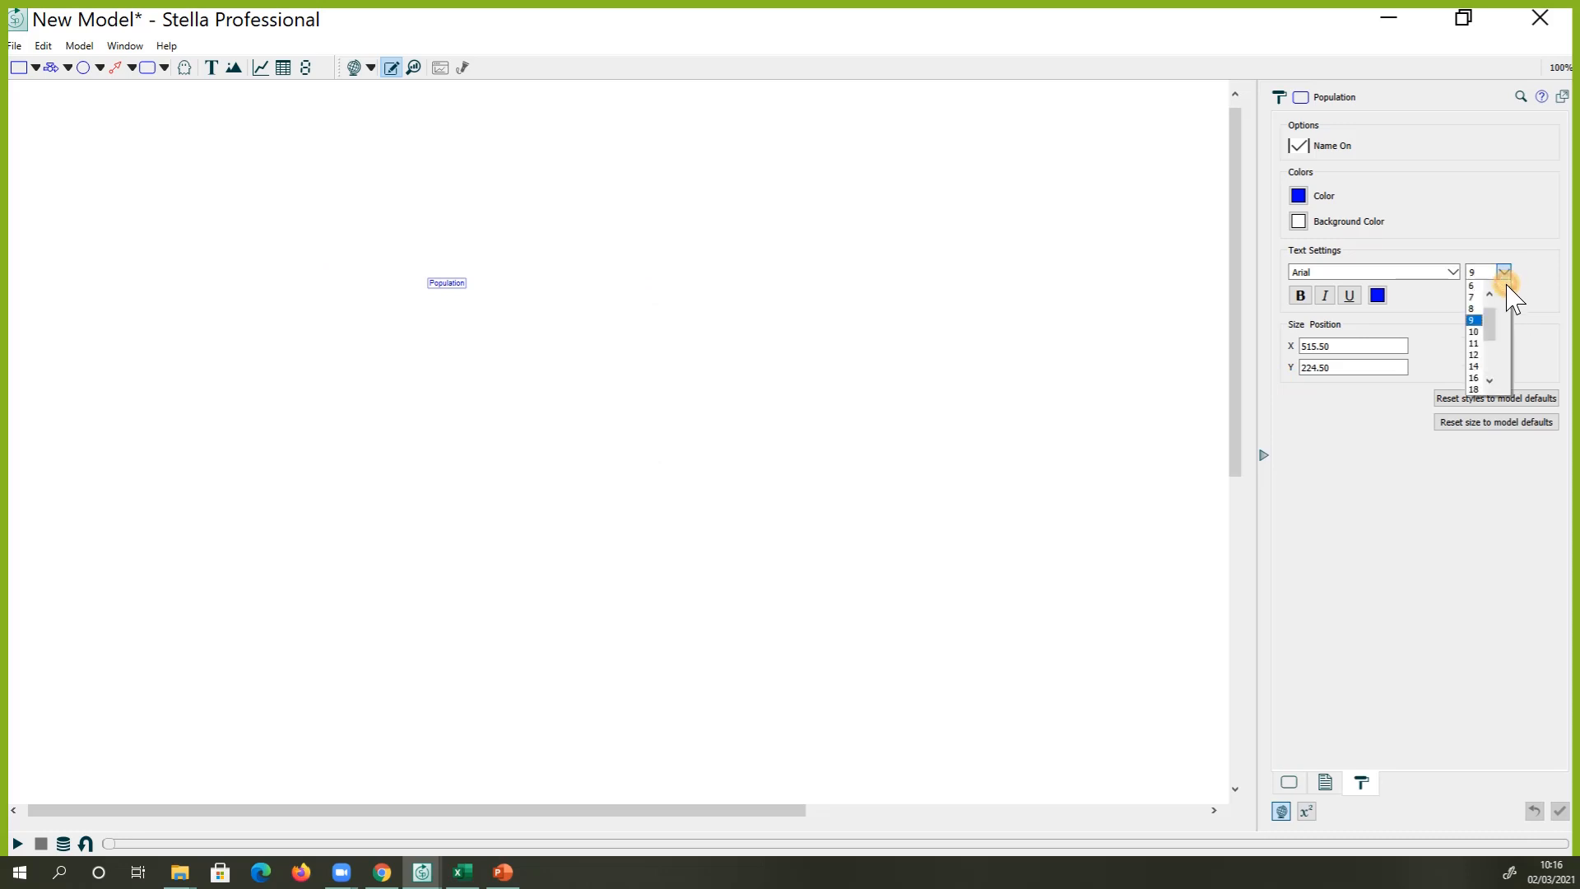
click(1475, 388)
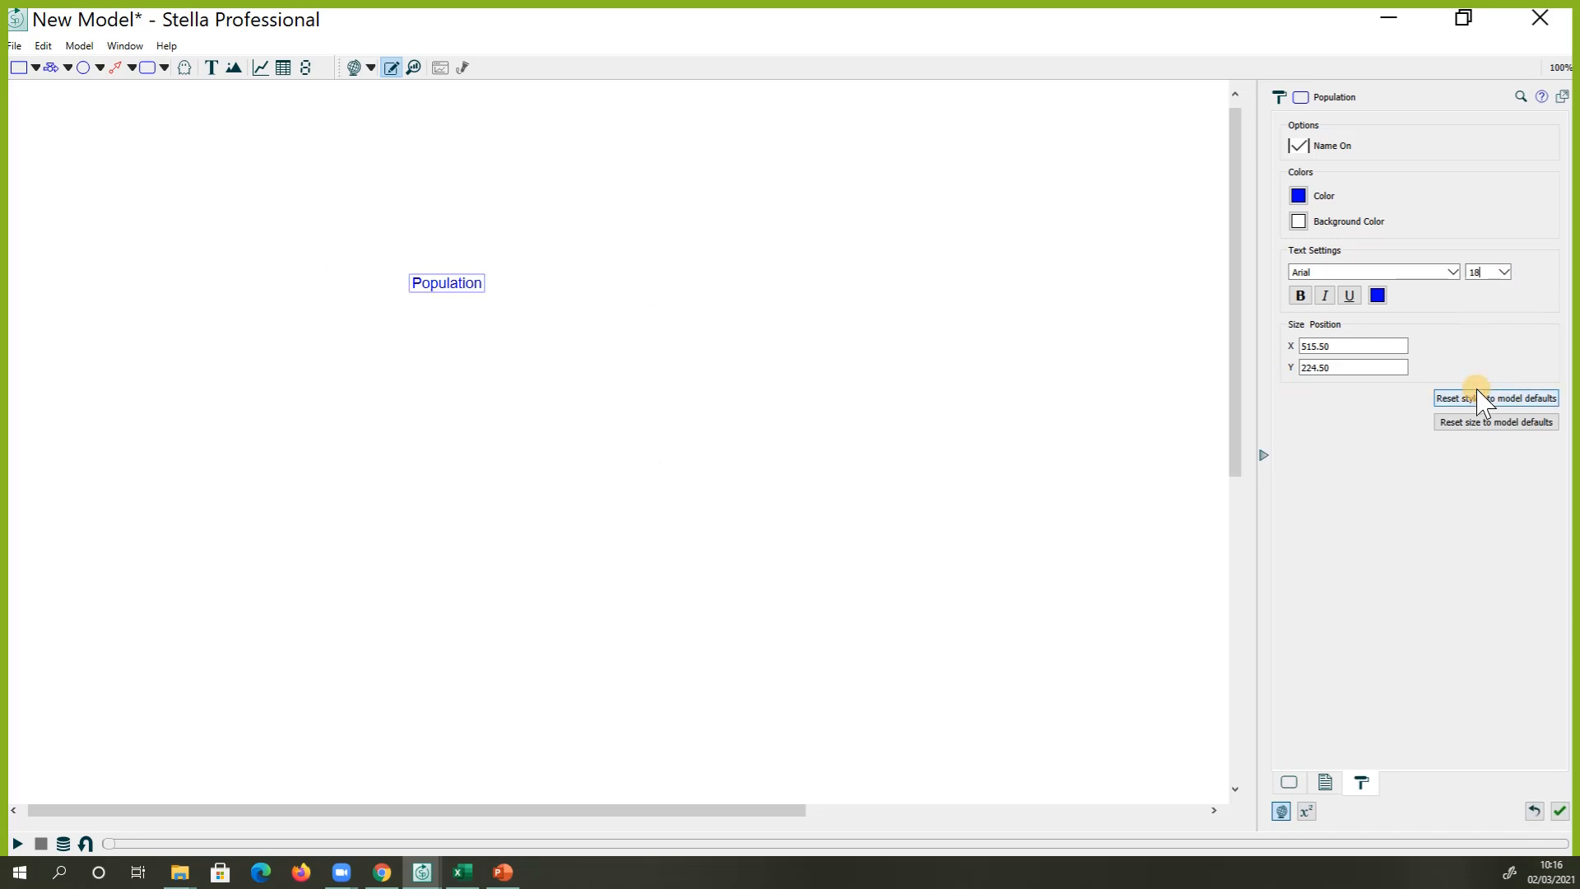
click(840, 427)
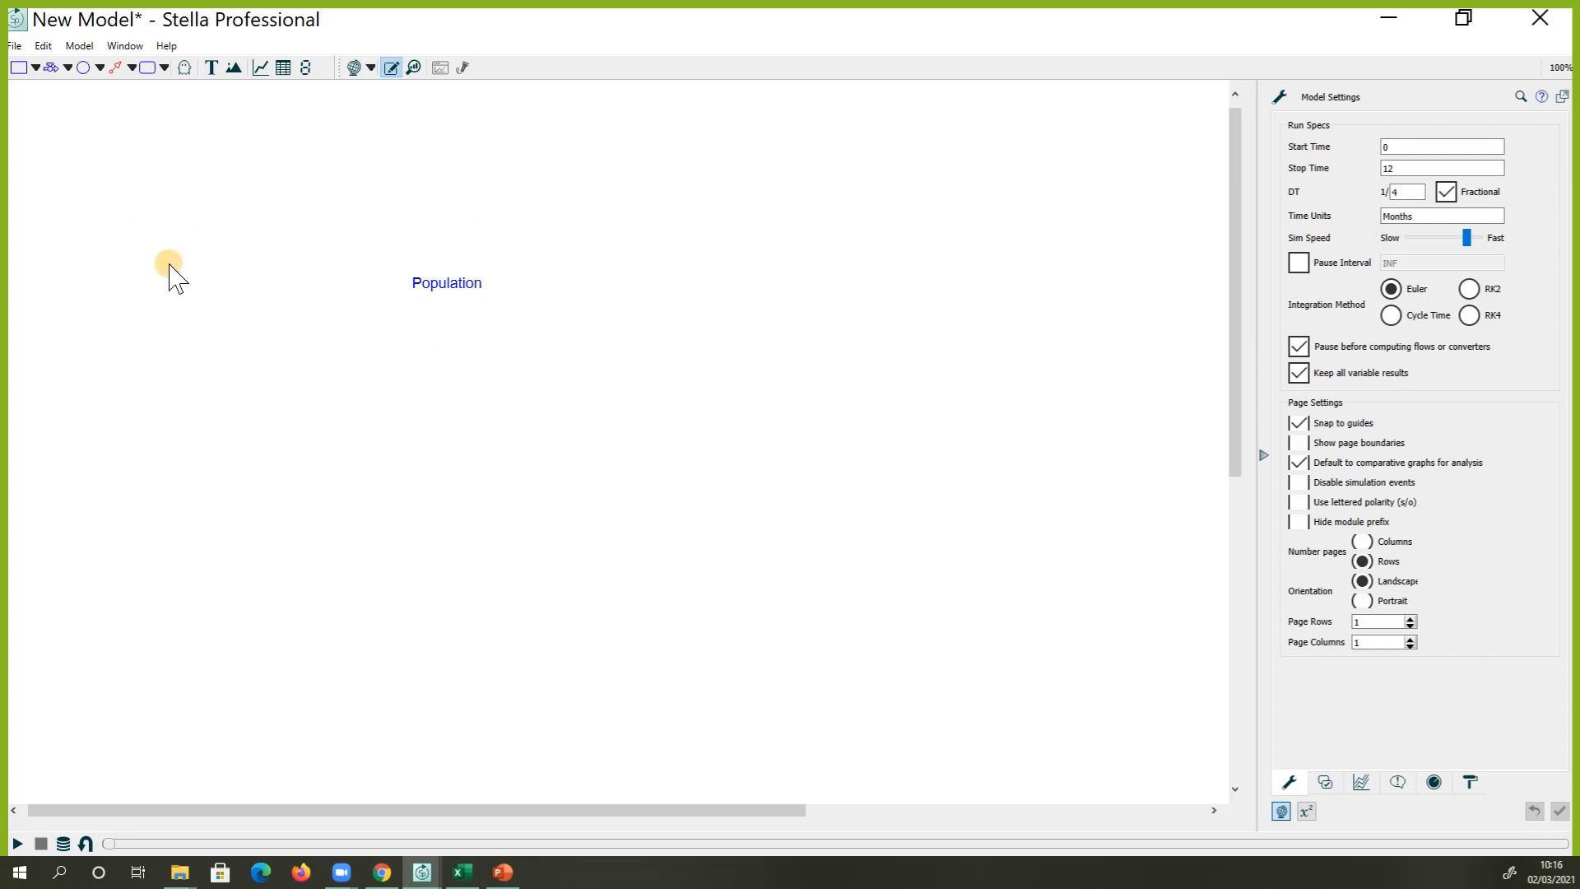
Place a second module below and to the left of Population and name it Agricultural land
click(148, 67)
click(276, 384)
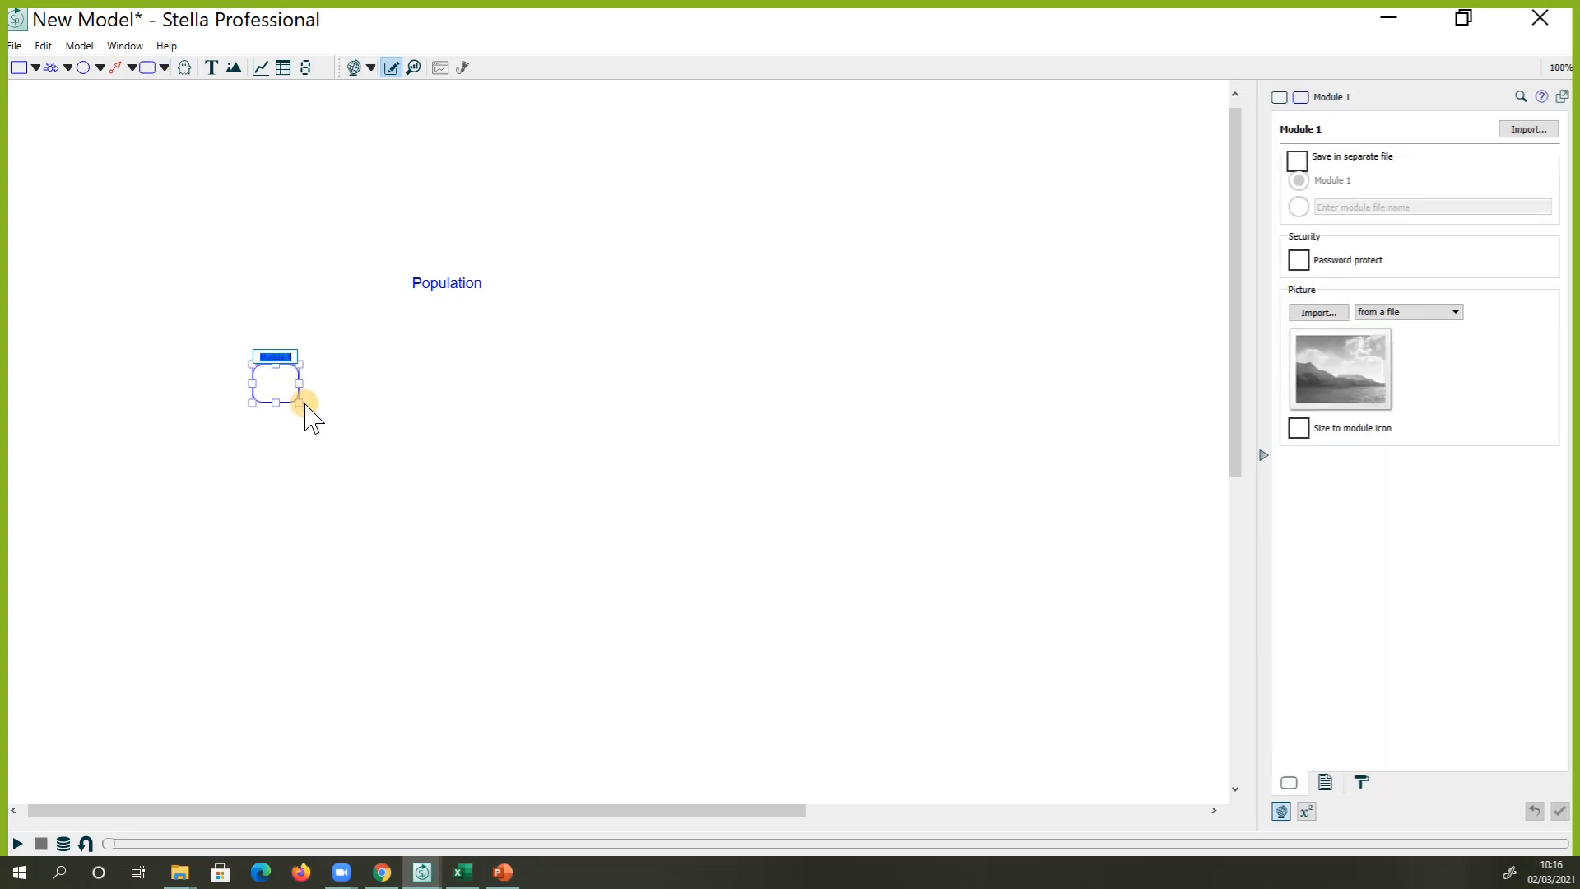
text(Agricultural land)
click(333, 451)
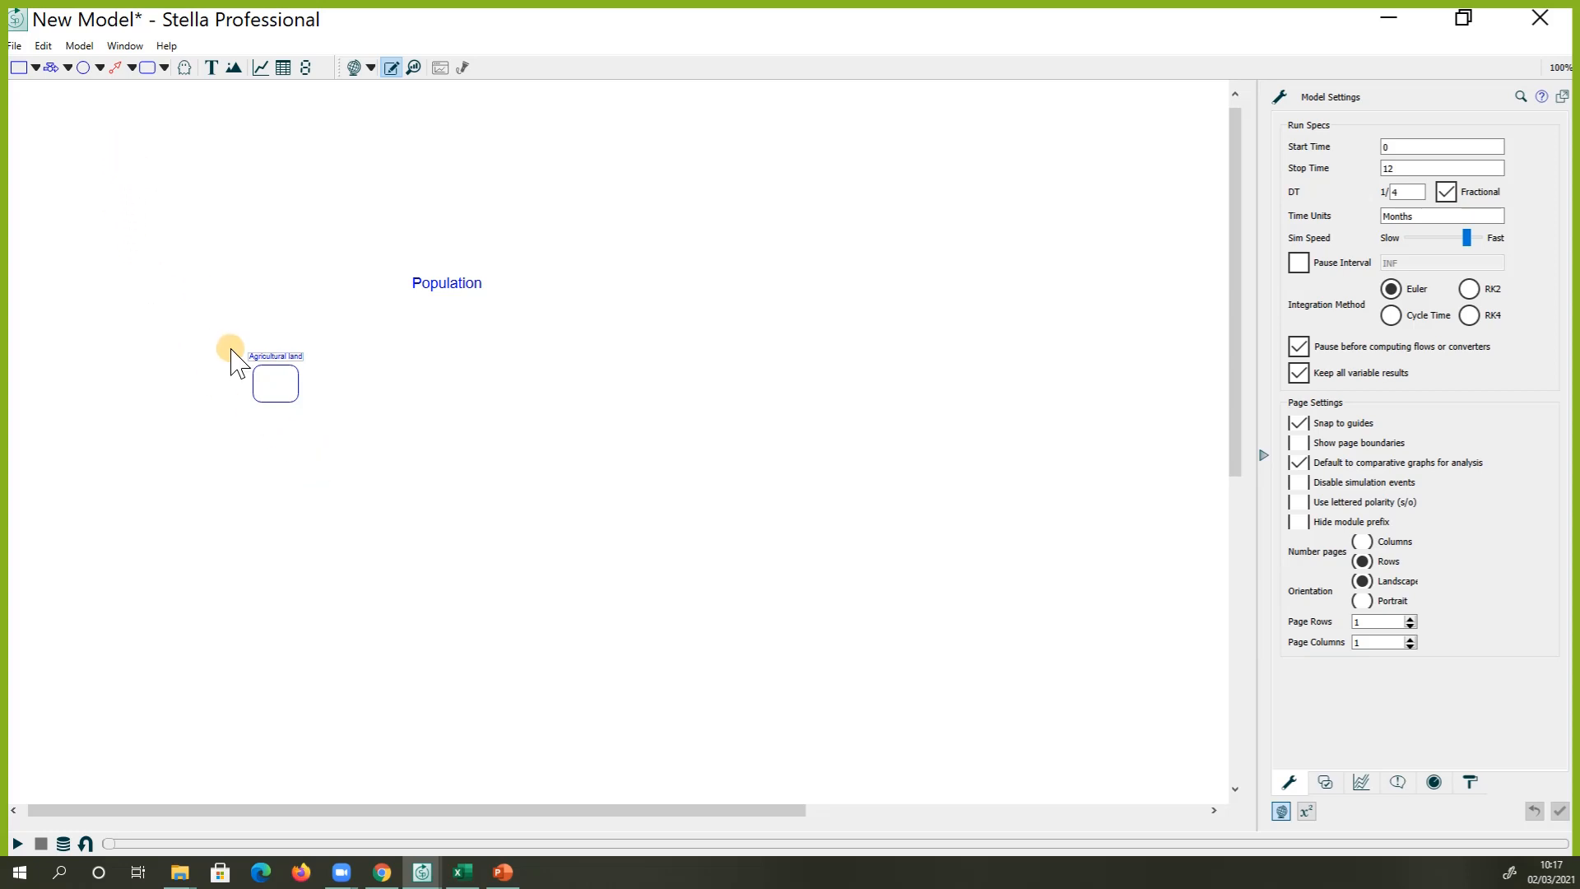
Display the Agricultural land module as name only and set its font size to 18
click(274, 383)
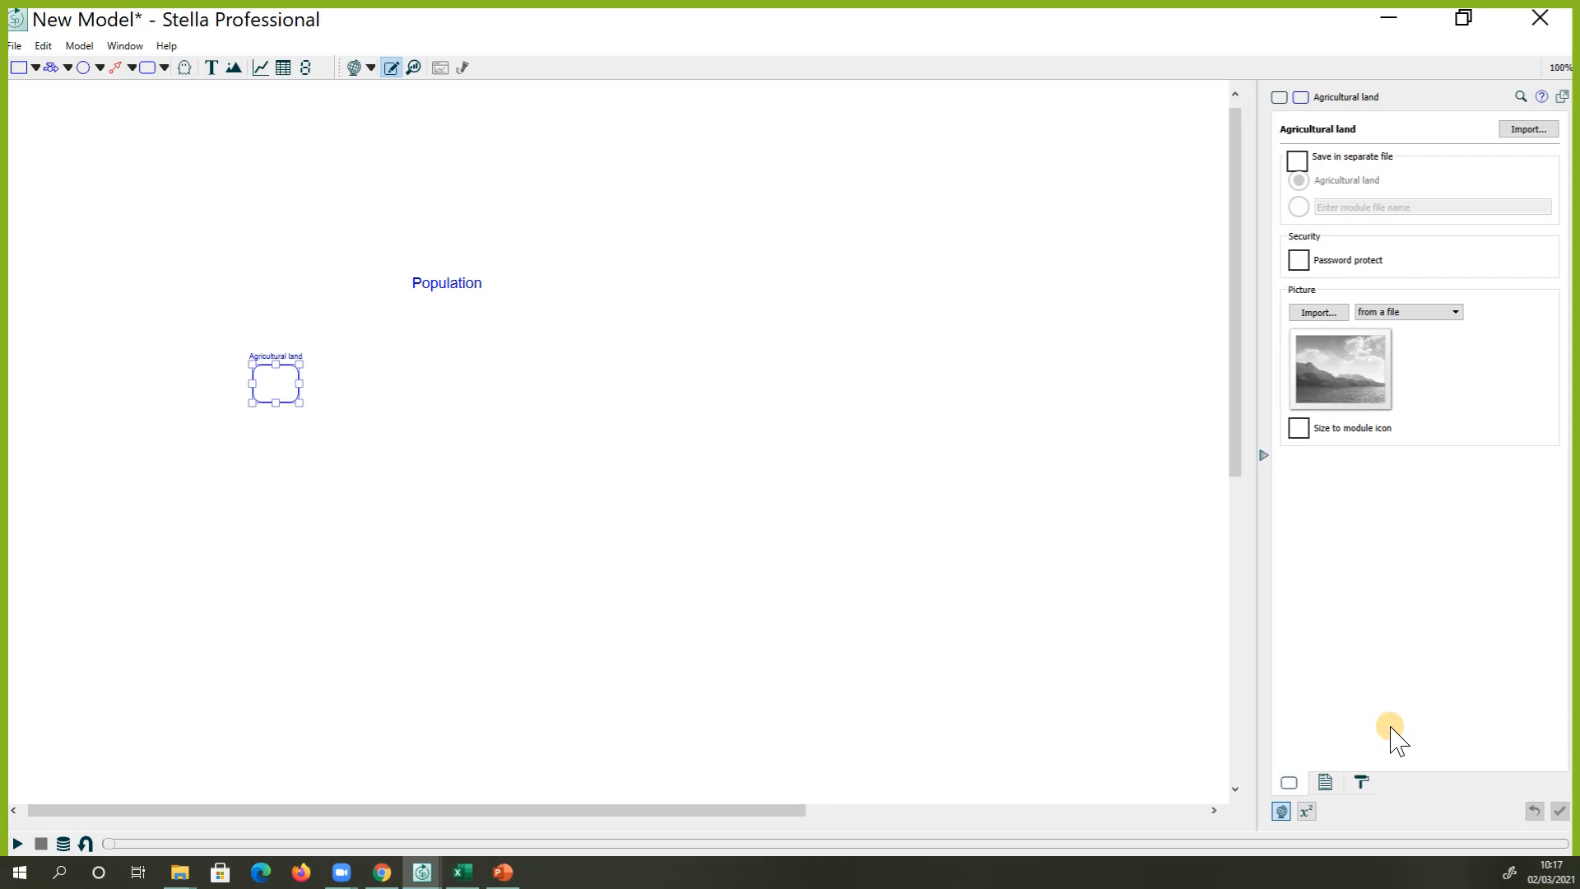
click(1362, 782)
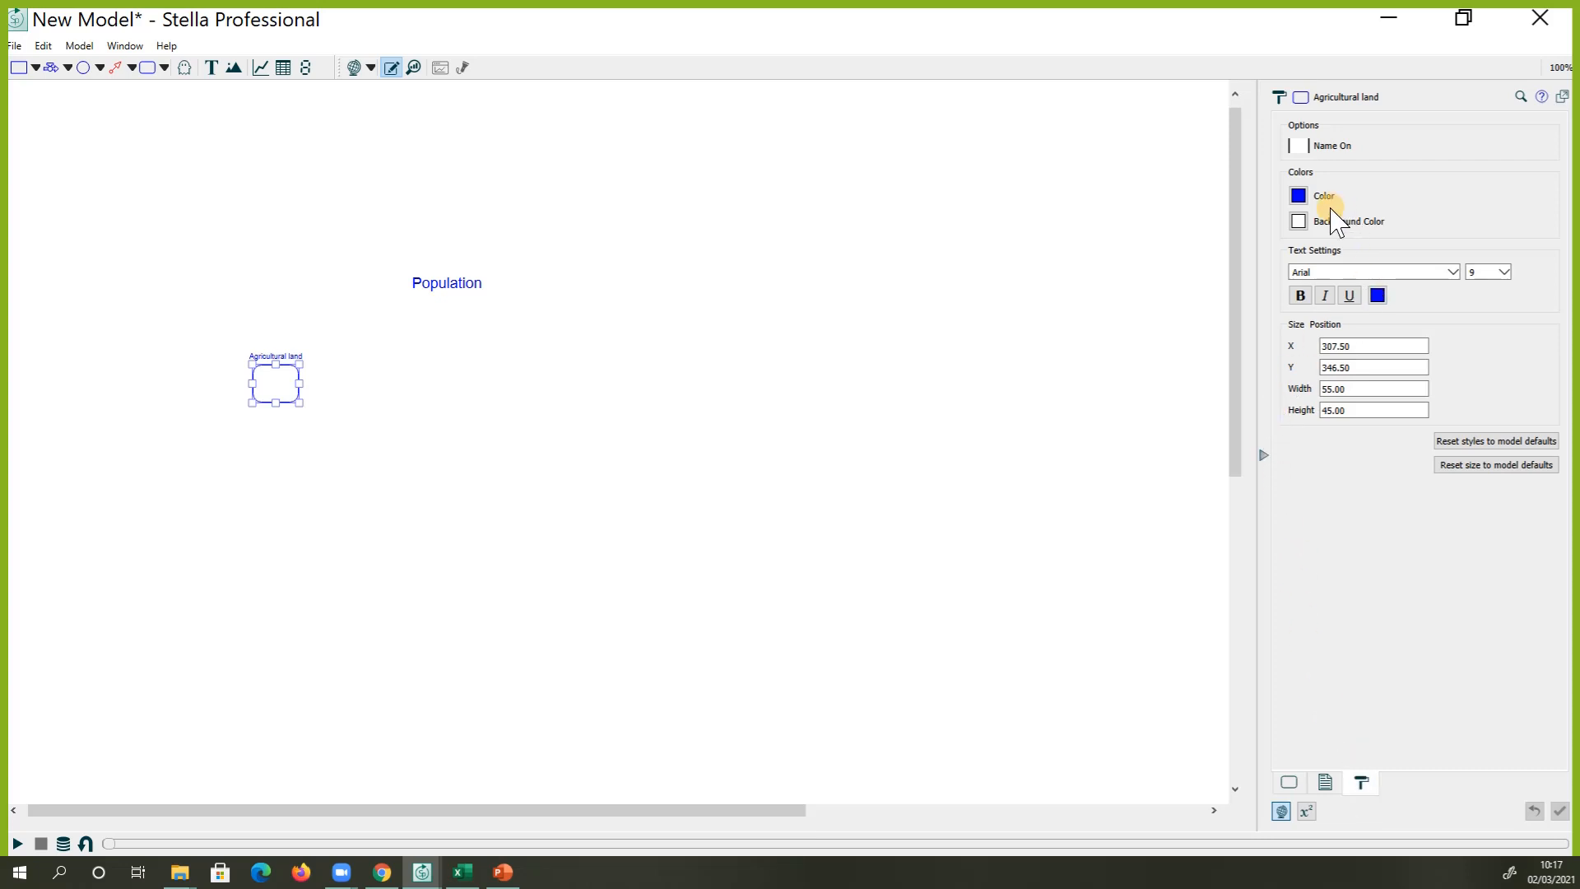
click(1301, 146)
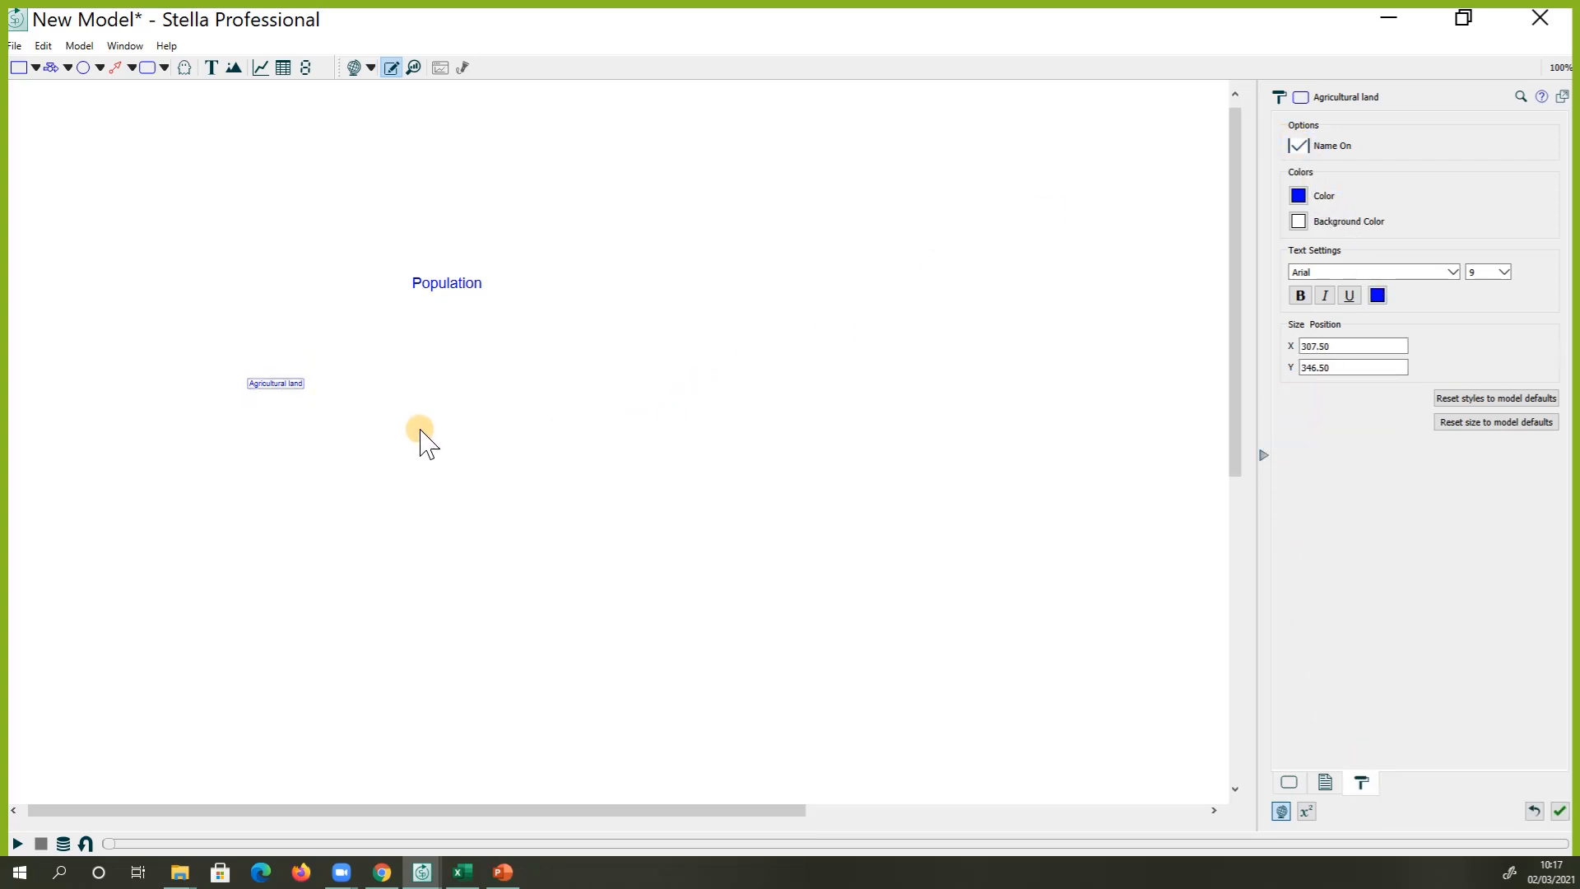
click(1496, 274)
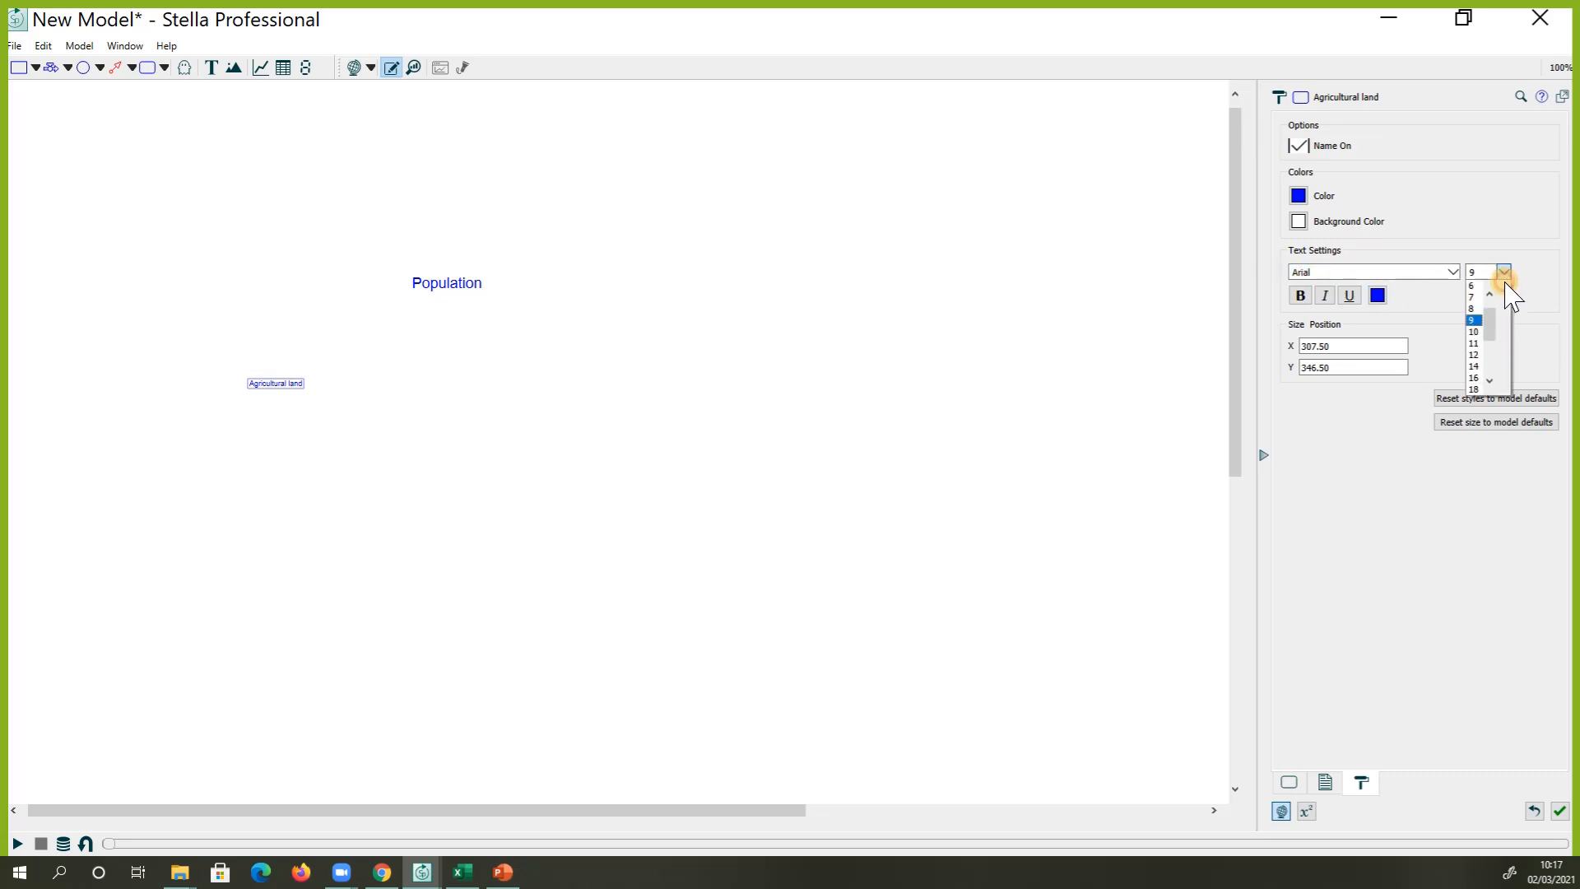
click(1483, 372)
click(578, 513)
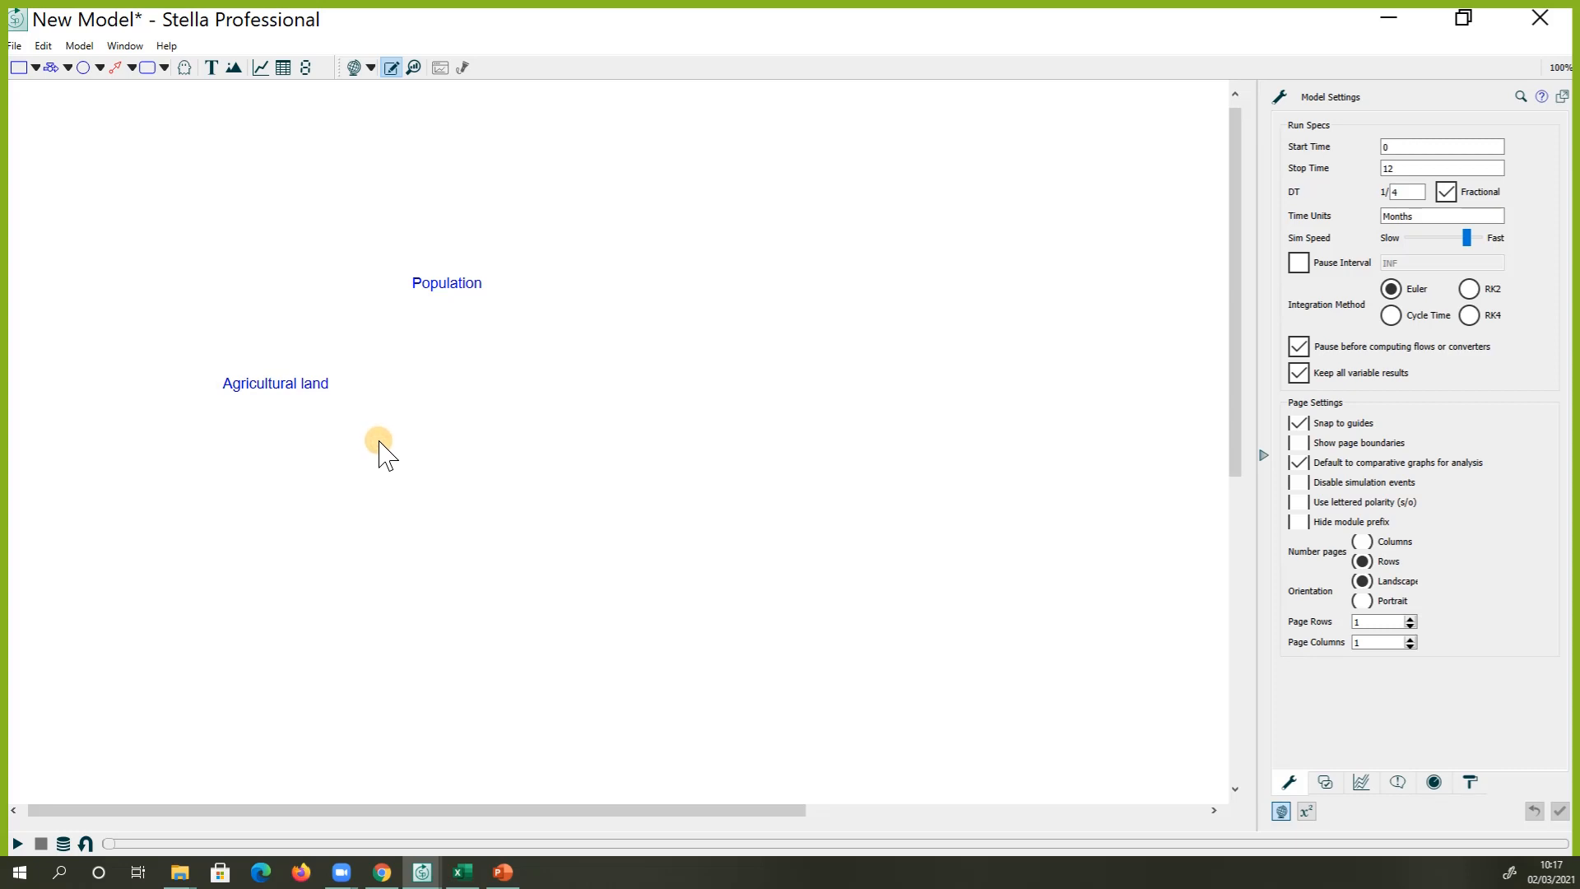
Duplicate the Agricultural land module and place the copy below and between the two existing modules
drag(370, 466, 210, 365)
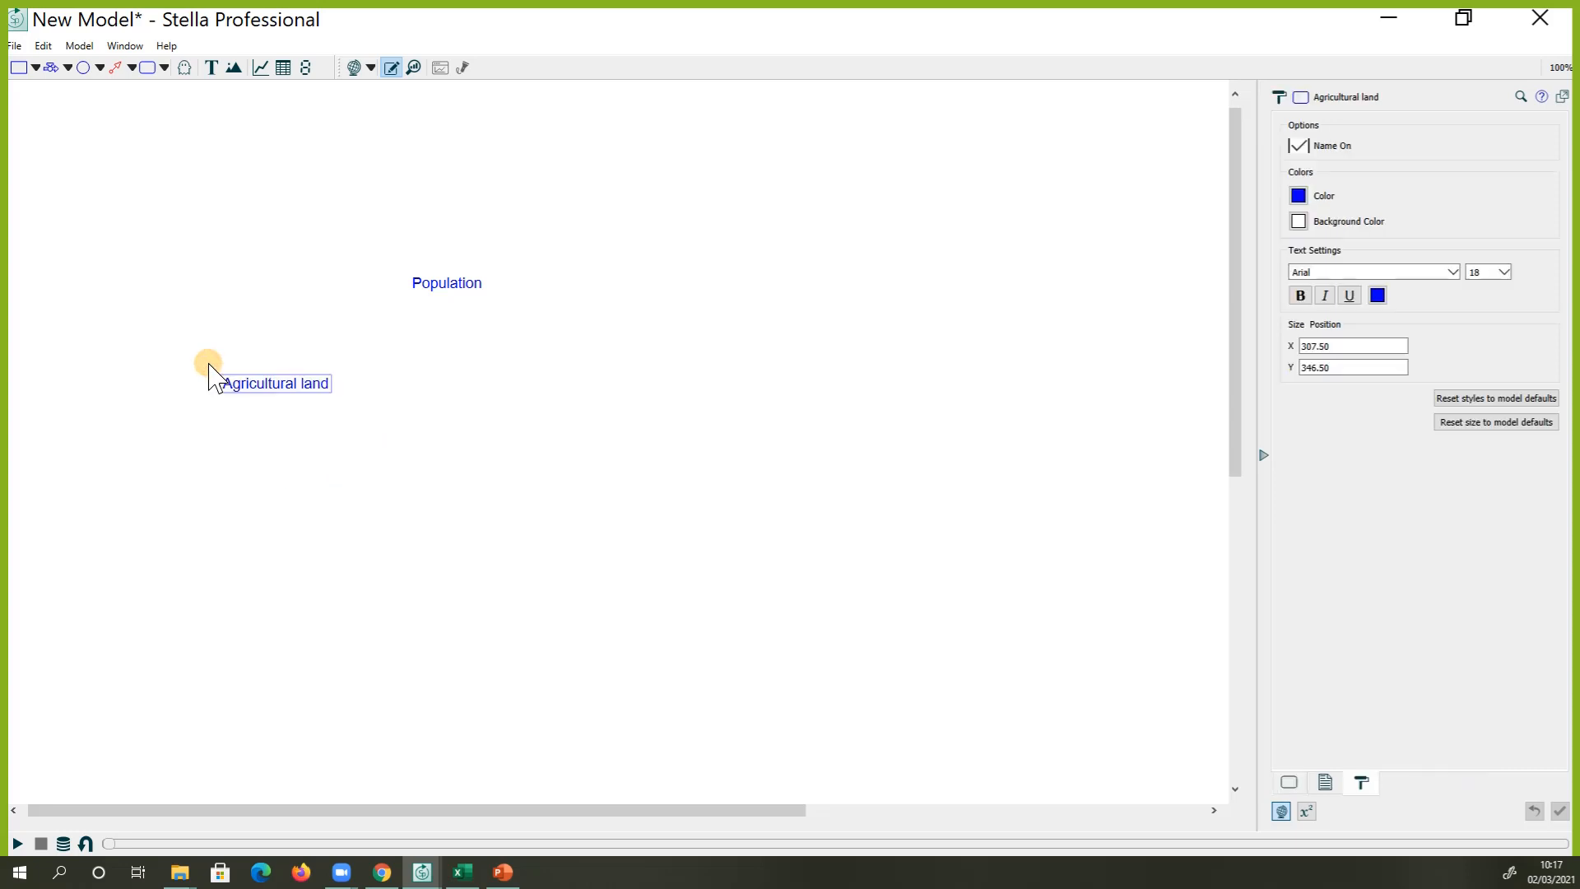
key(ctrl+c)
click(486, 545)
key(ctrl+v)
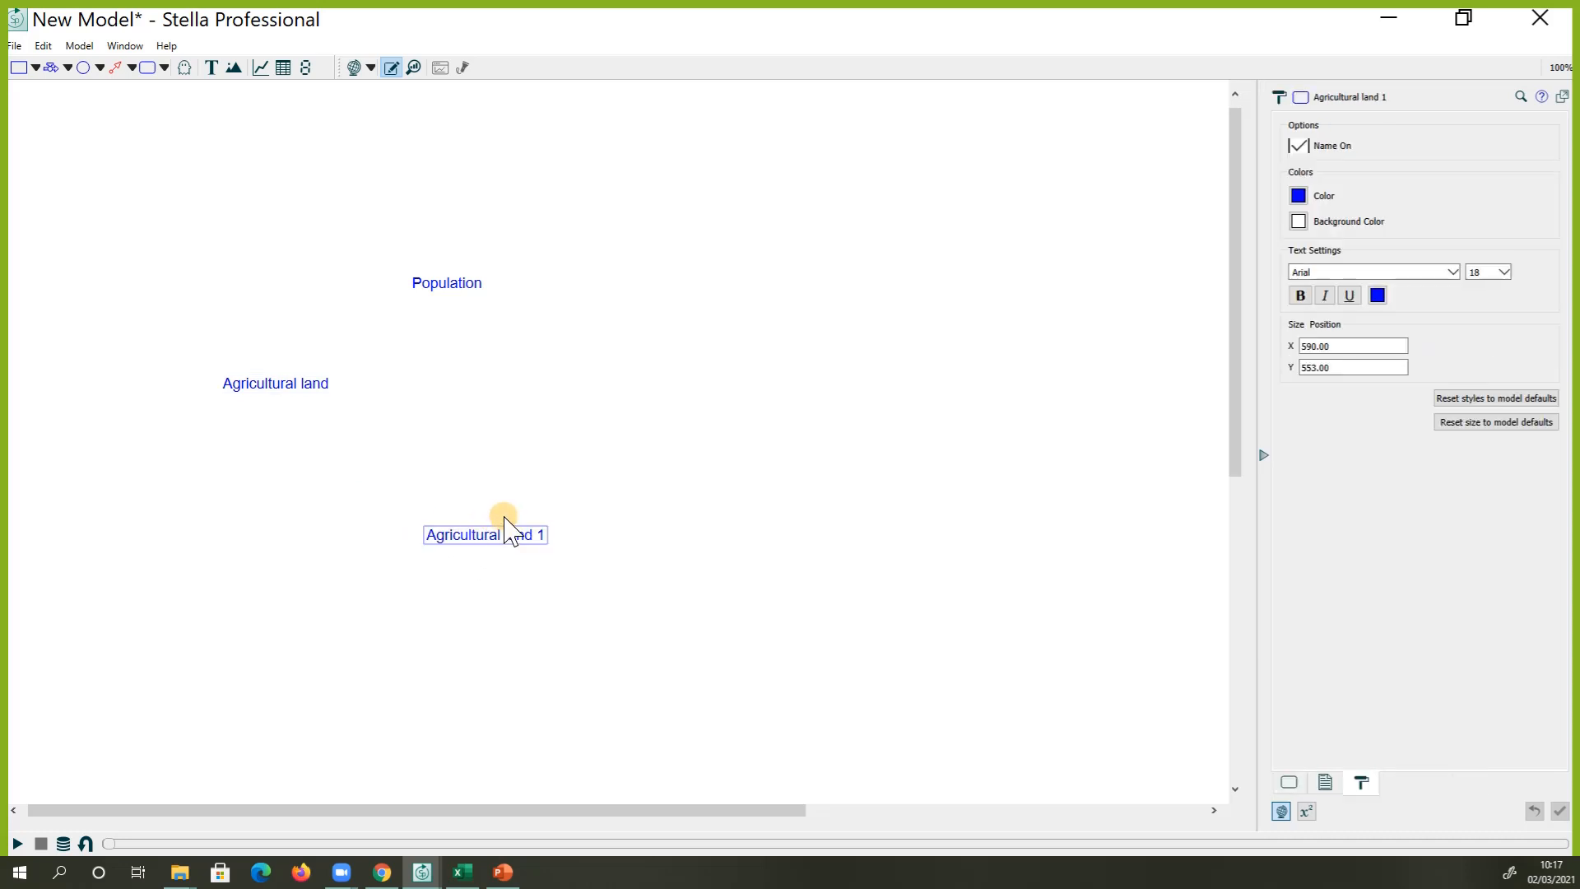
drag(491, 534, 415, 499)
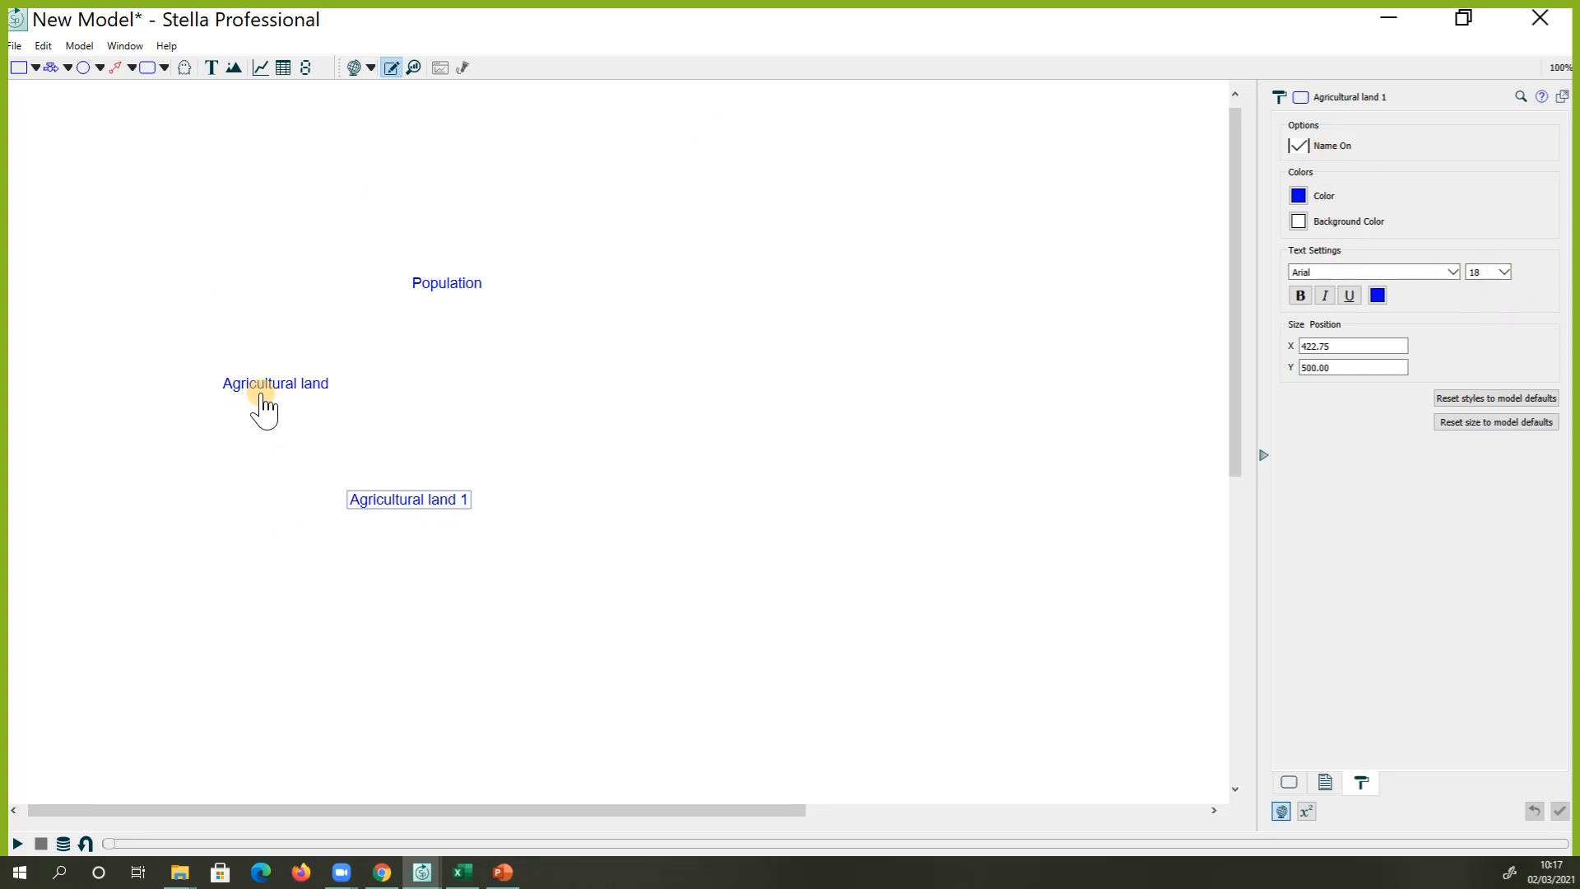
double_click(360, 500)
click(383, 551)
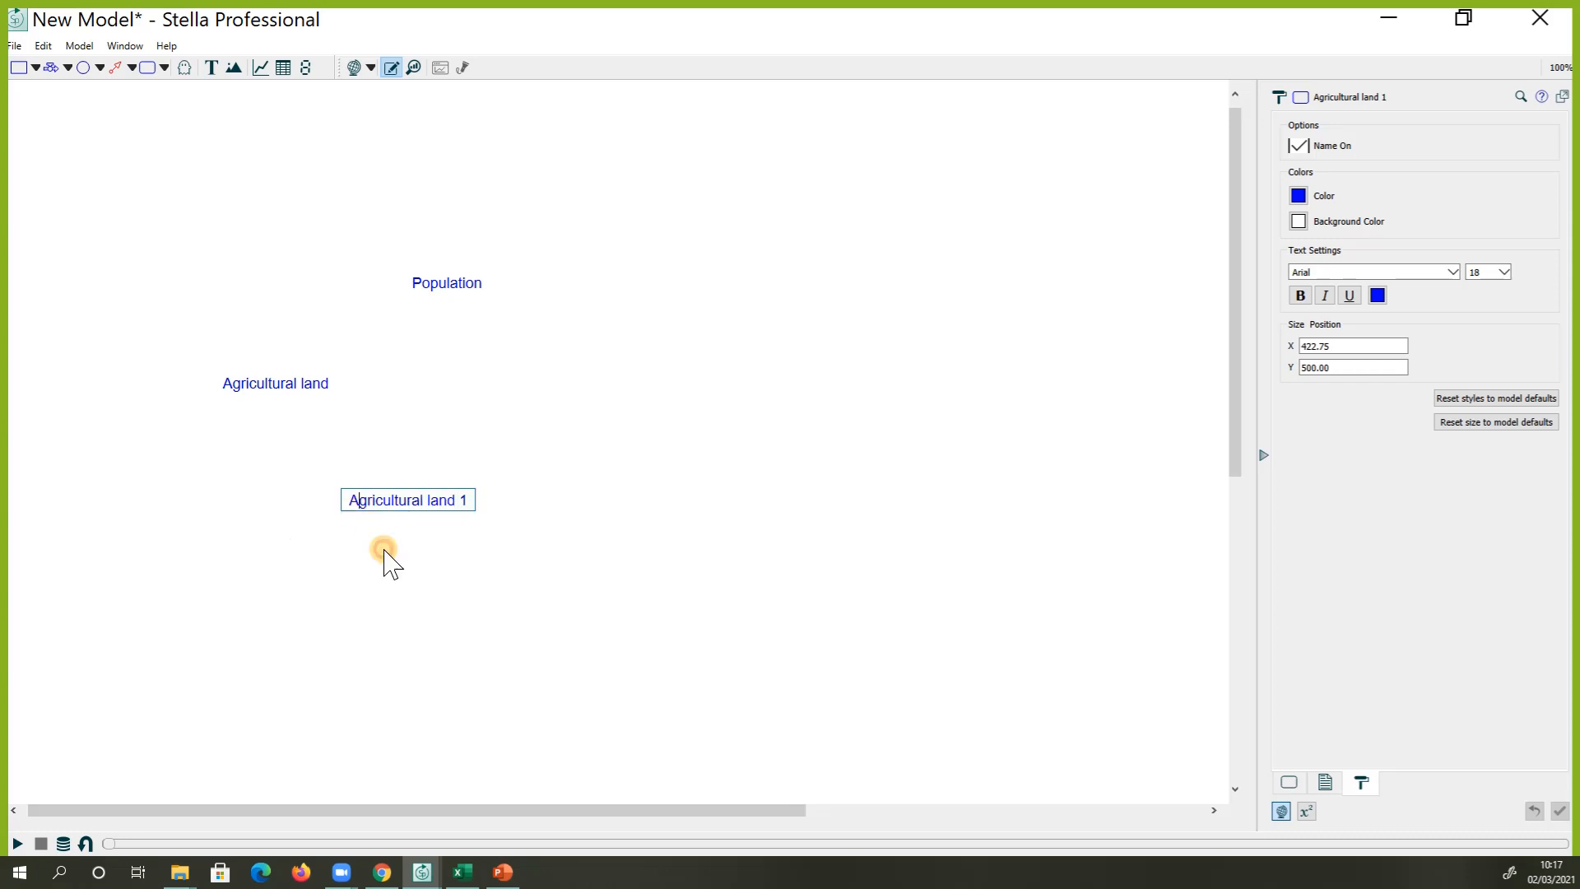
double_click(360, 501)
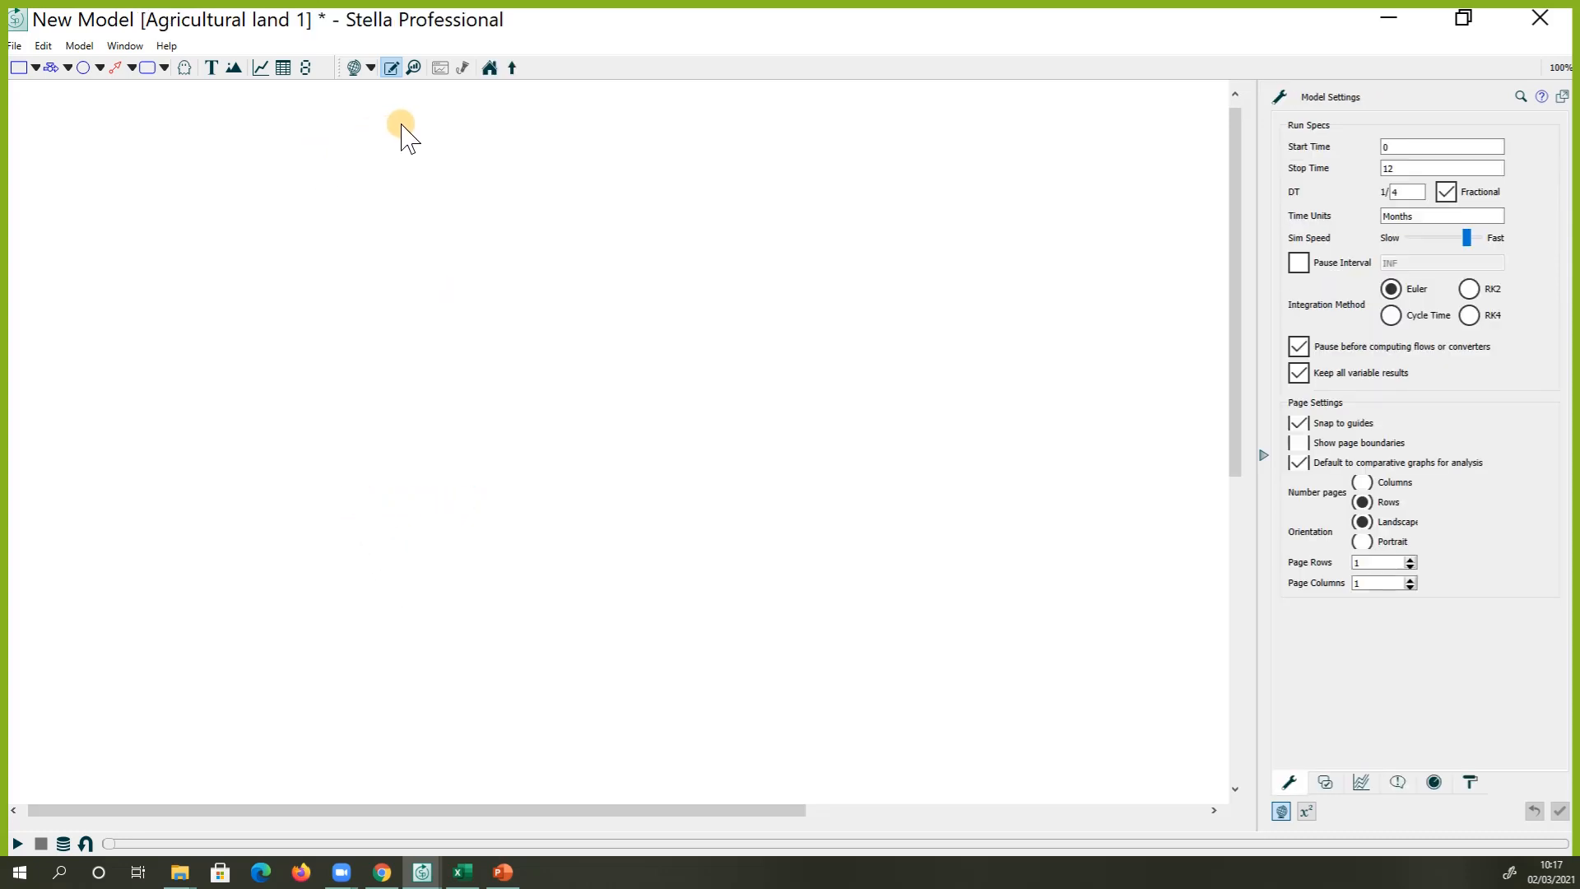
click(523, 69)
Rename the copied module as Arable land and move it slightly lower on the canvas
click(434, 500)
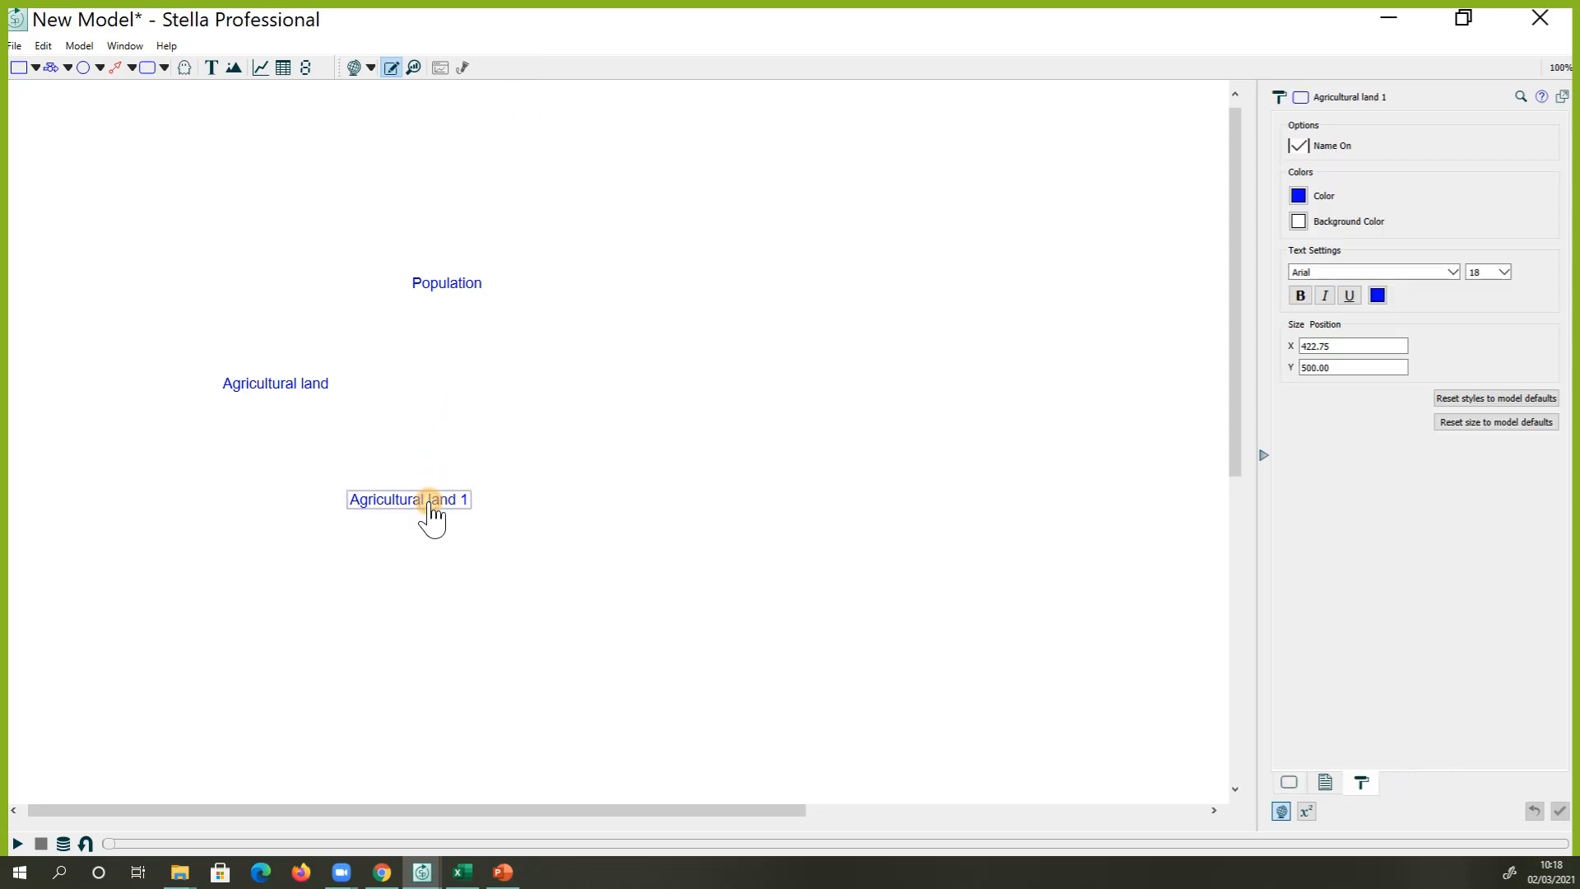
click(429, 500)
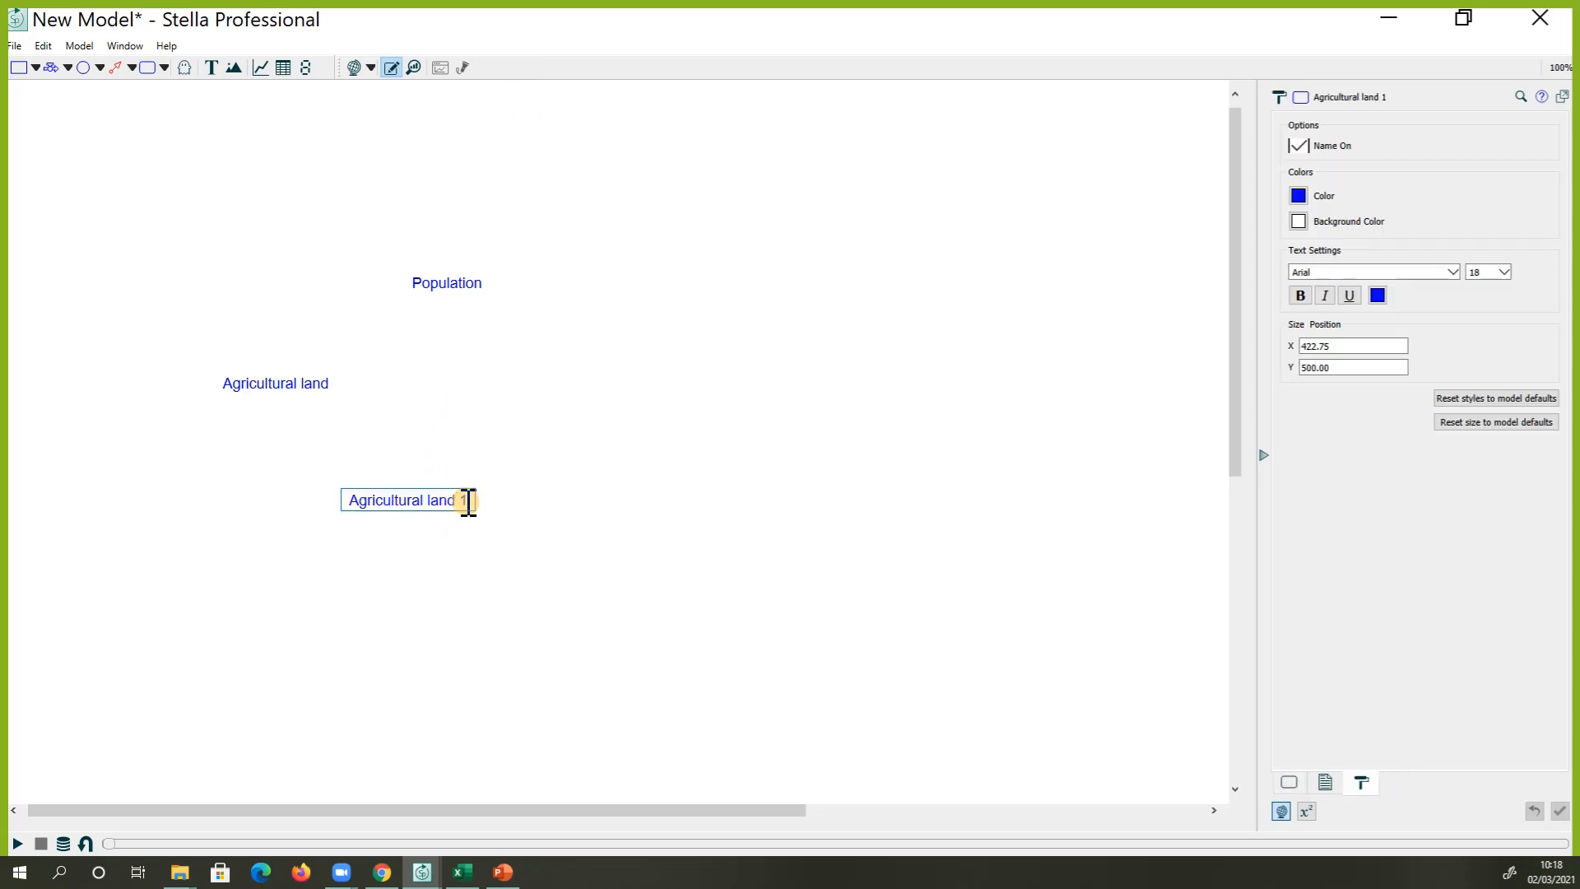
drag(469, 502, 354, 498)
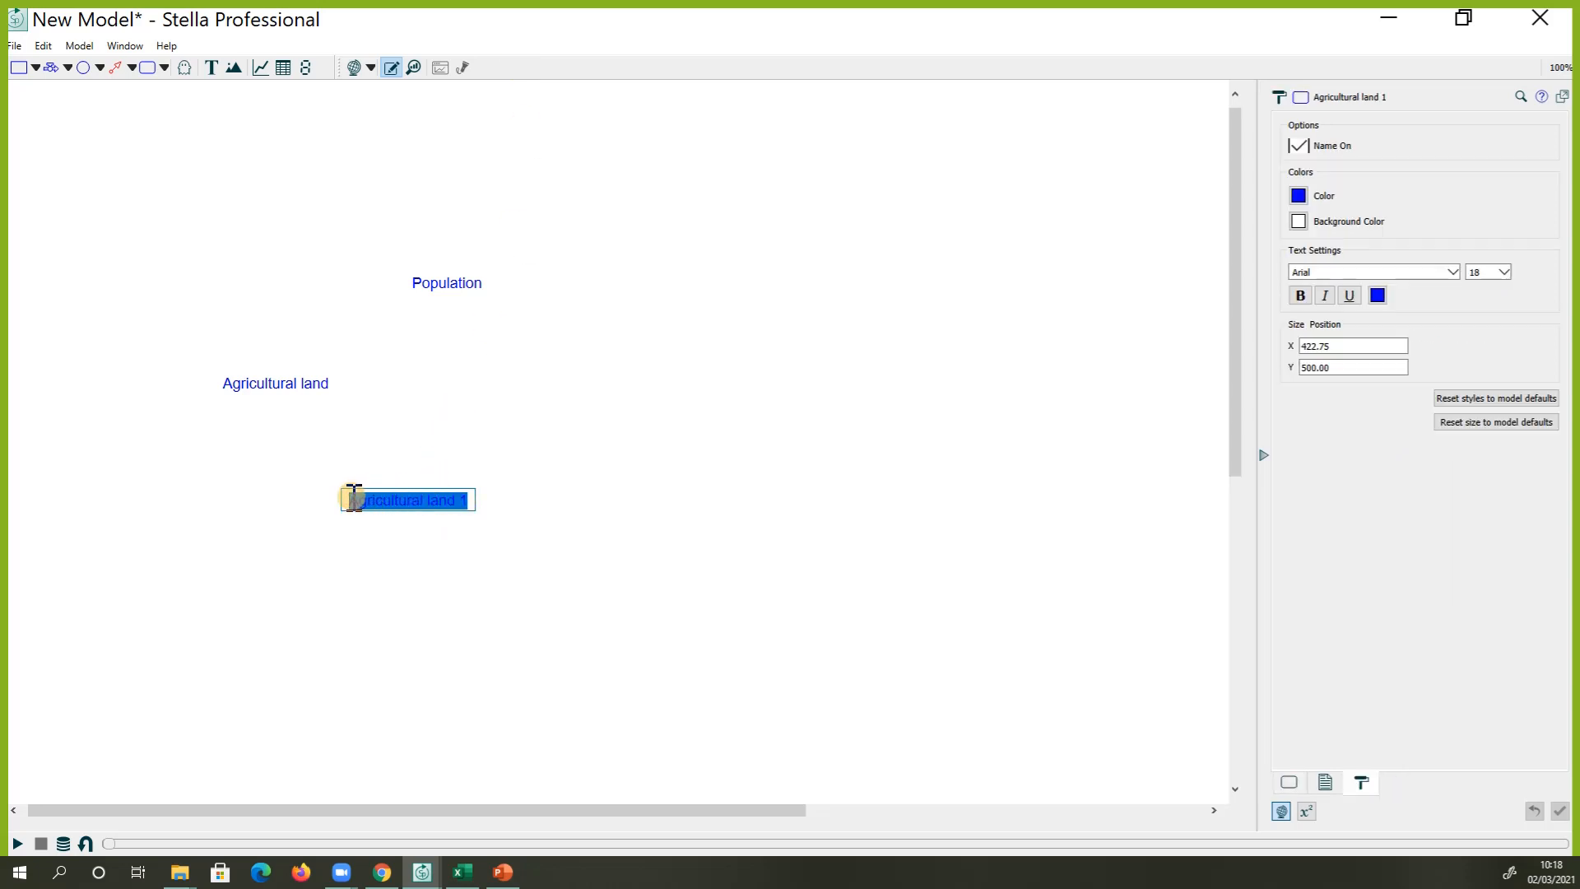
text(Arable land)
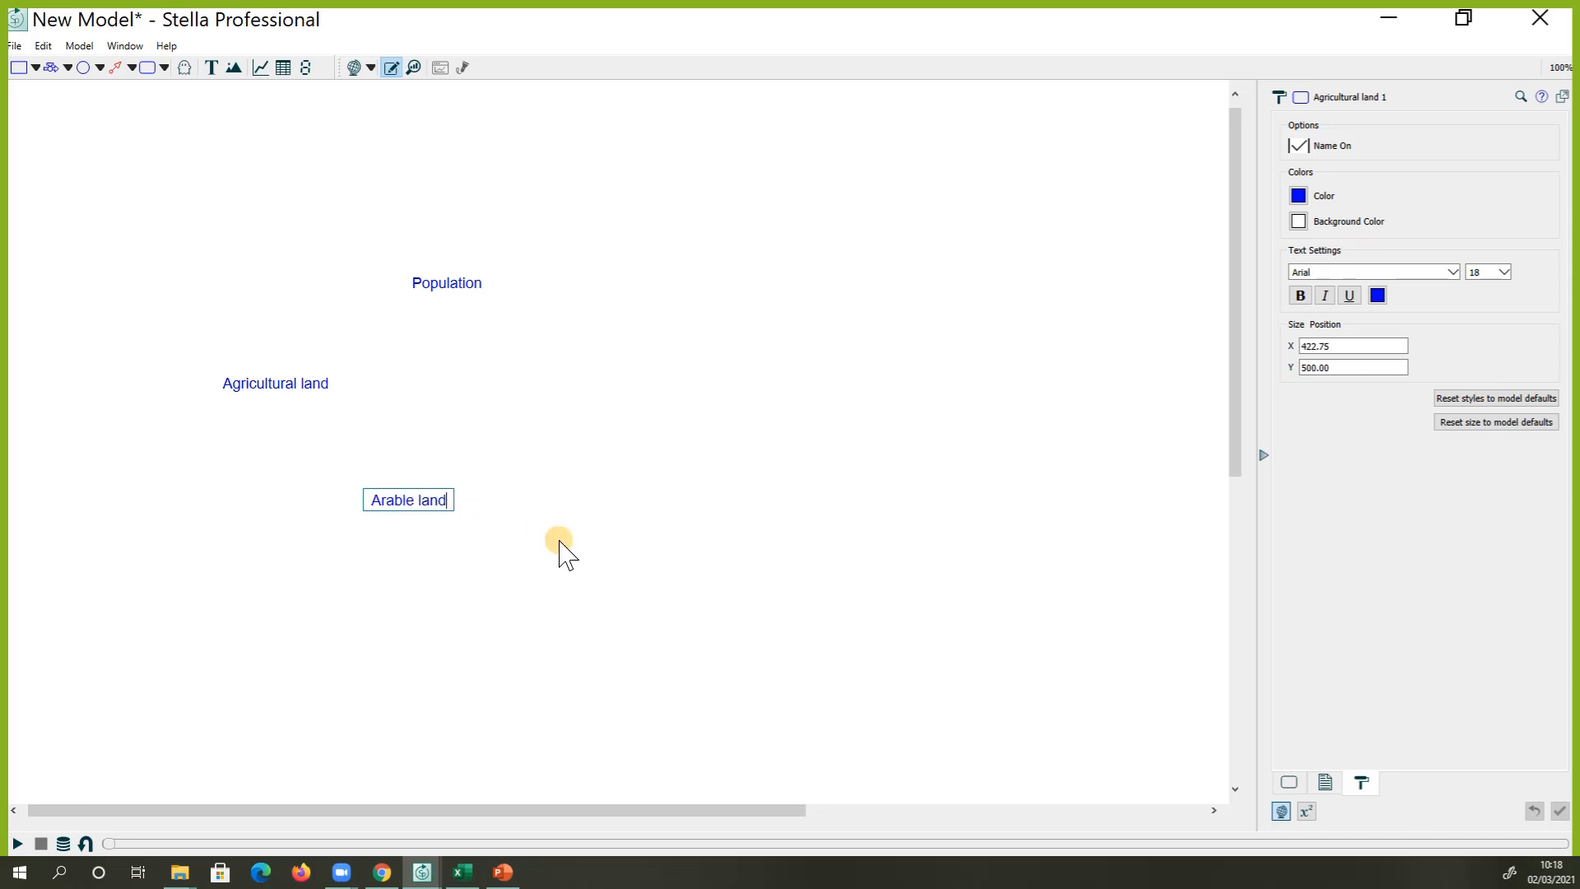
click(451, 546)
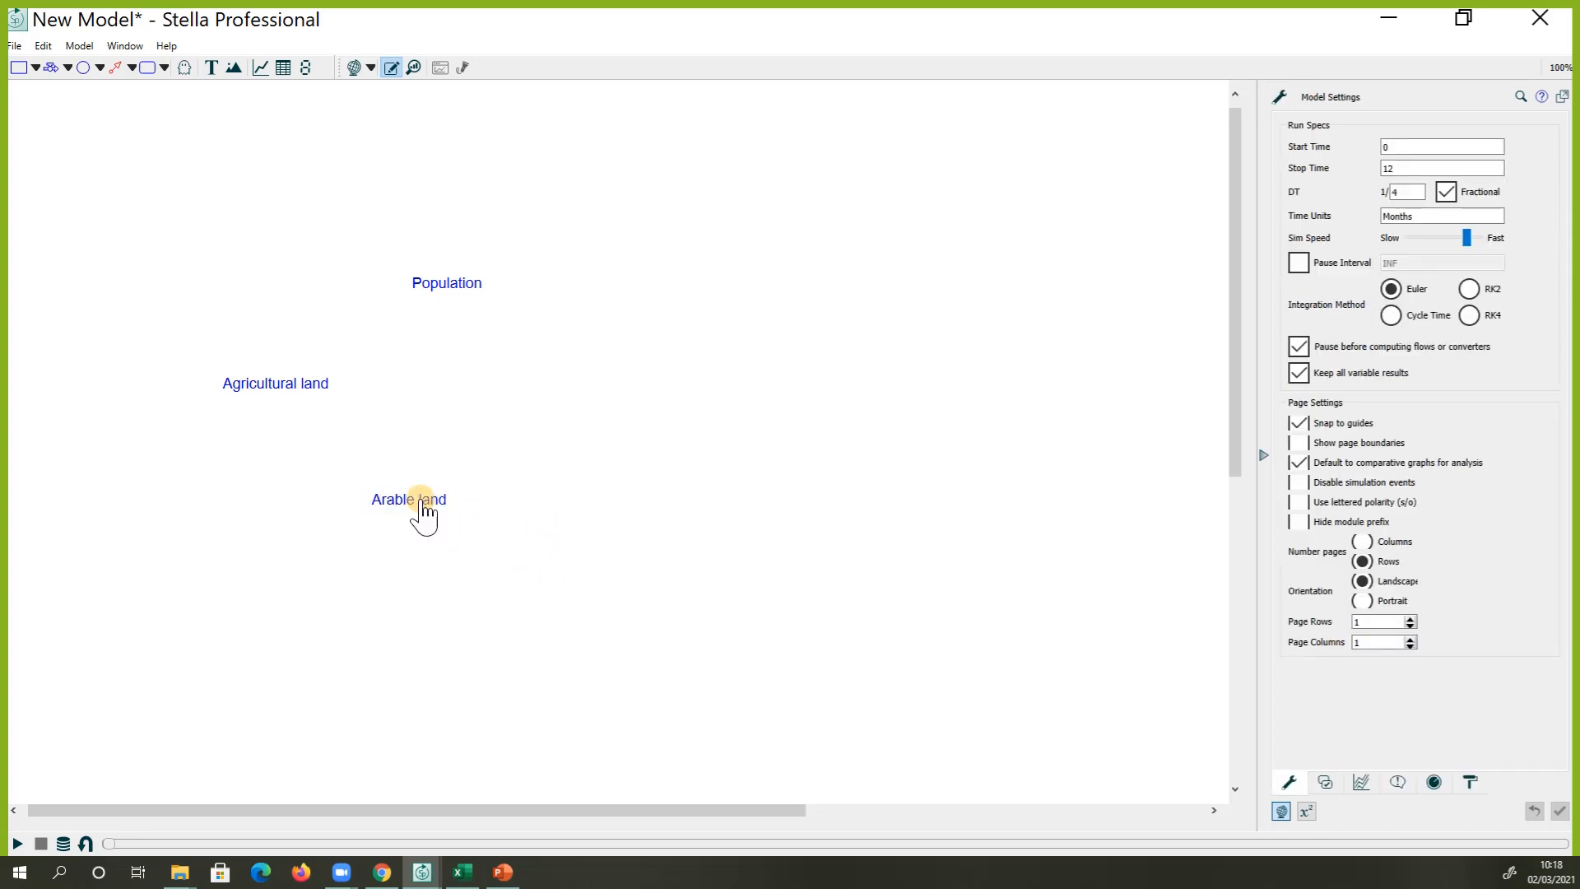
drag(420, 499, 448, 545)
Paste another copy of the Agricultural land module above and to the right of Arable land, and rename it Rice production
click(601, 649)
key(ctrl+v)
drag(587, 613, 764, 459)
double_click(691, 460)
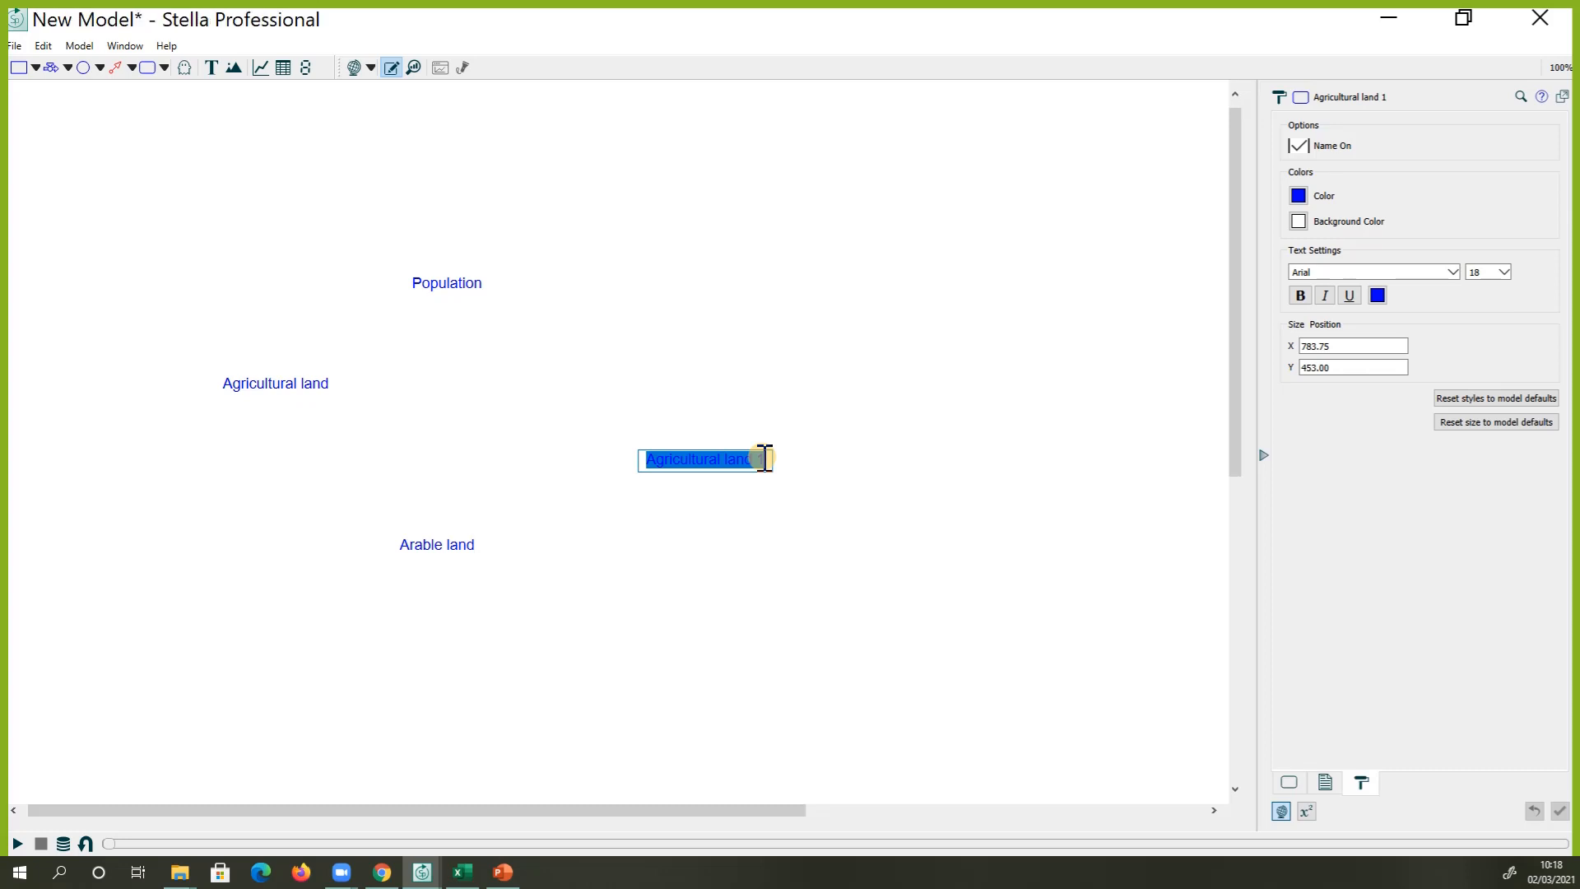
text(Rice producti)
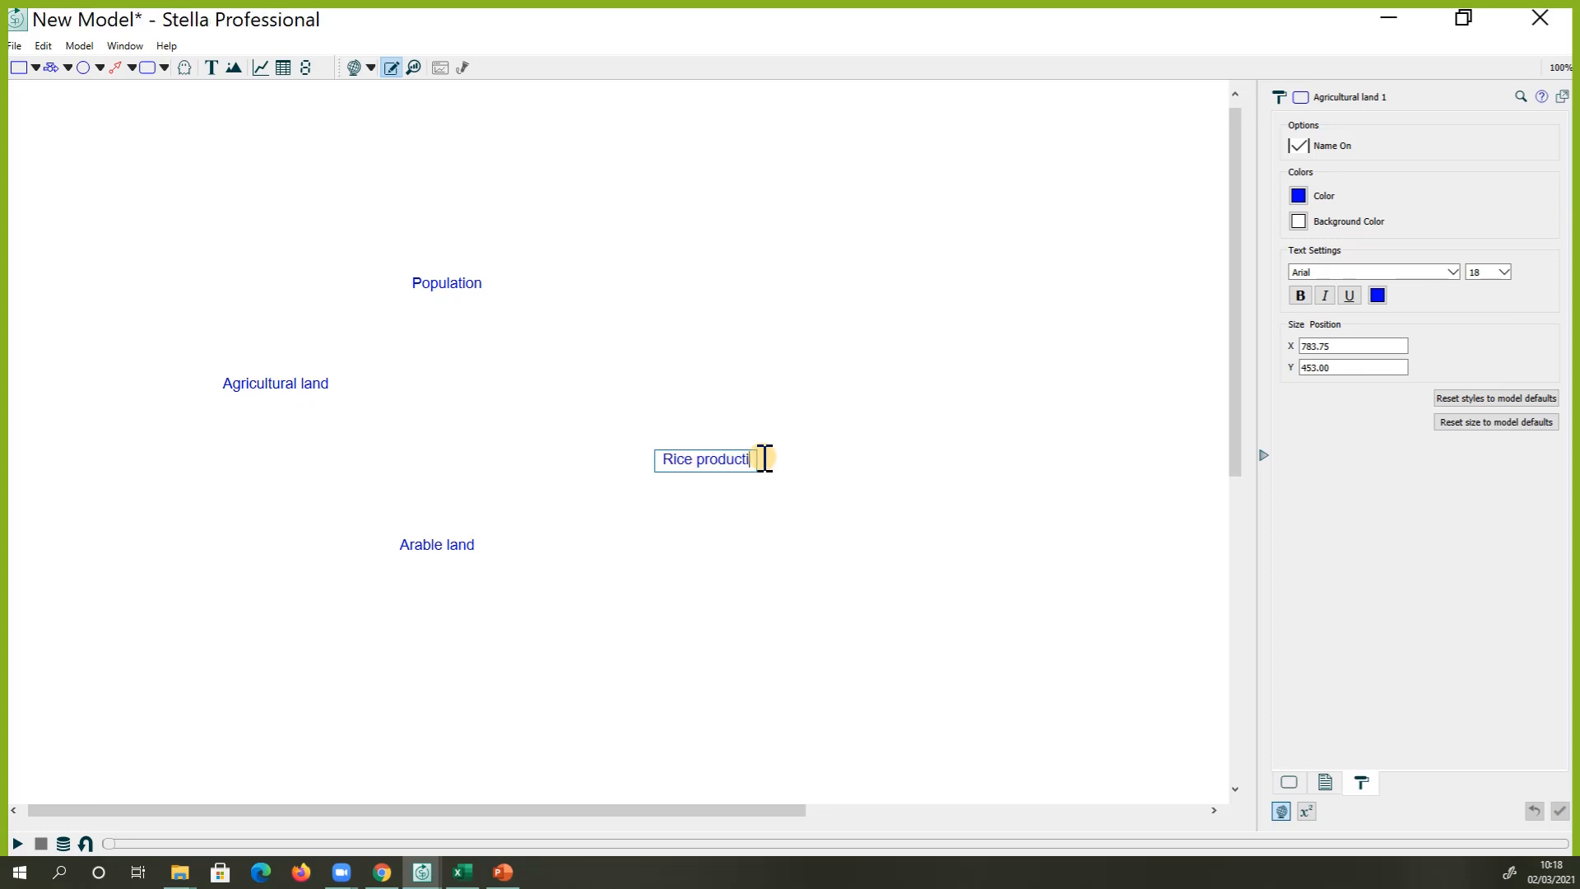
text(on)
click(772, 557)
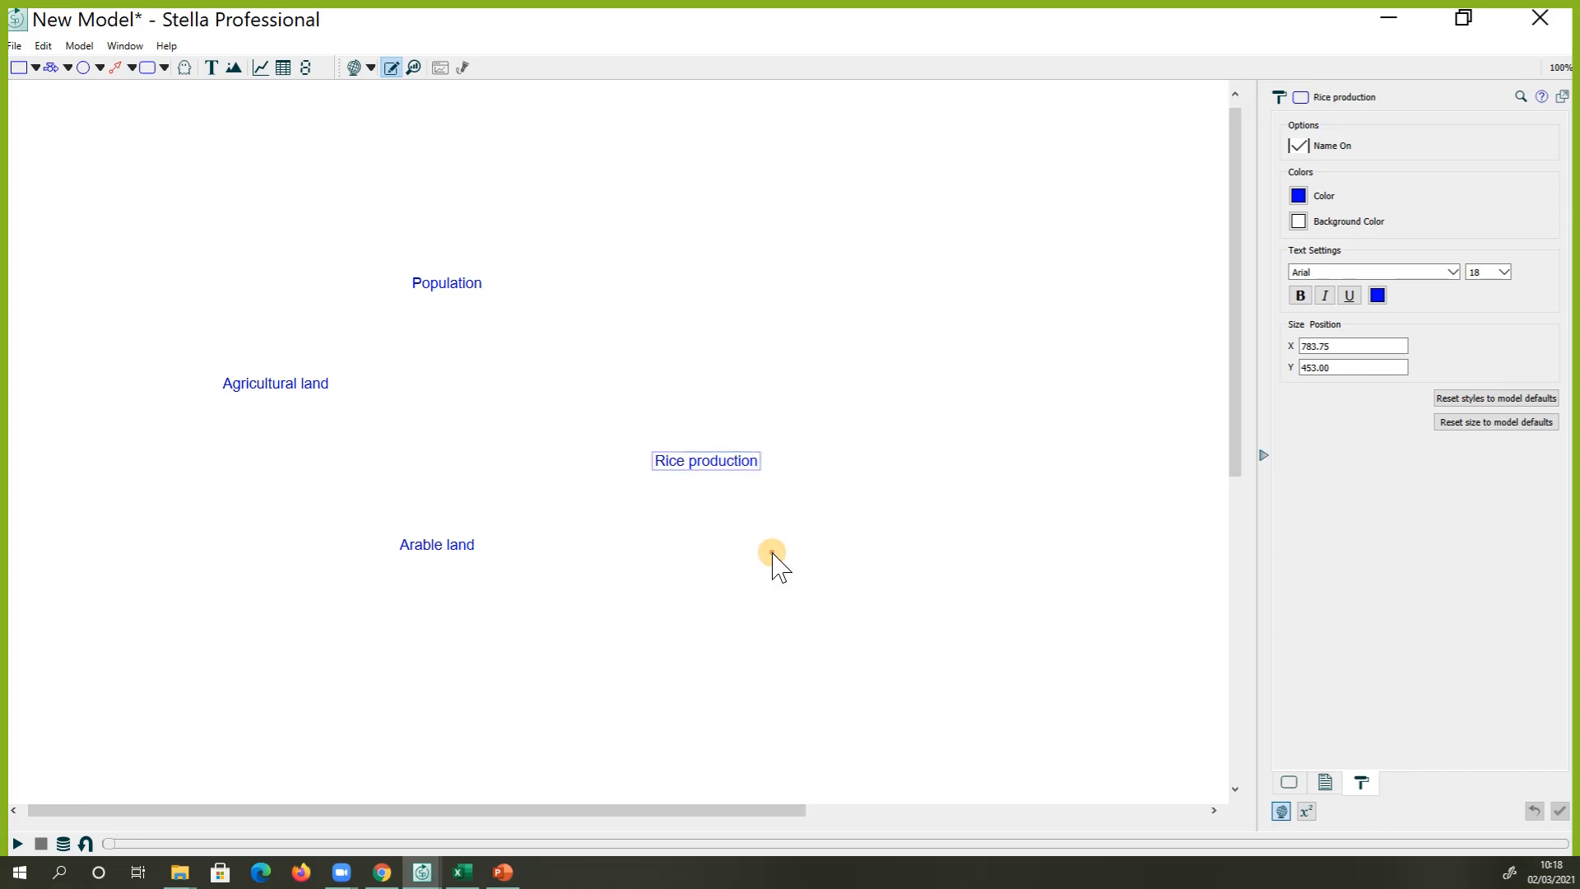
drag(707, 462, 721, 475)
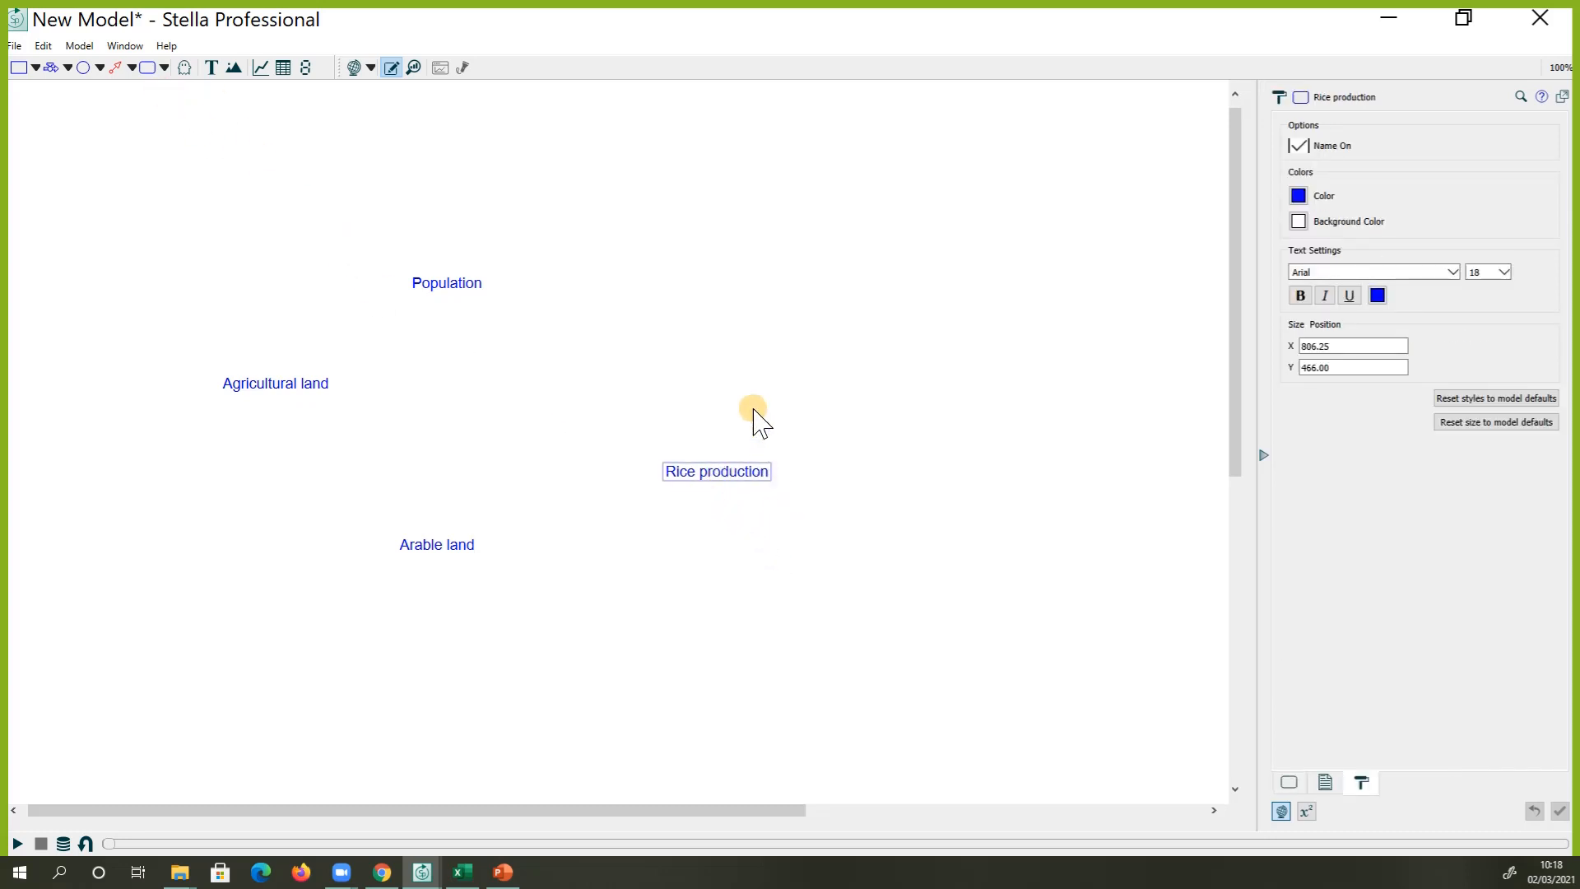
Paste another copy of the Agricultural land module above Rice production and rename it LIfe expectancy
click(751, 354)
key(ctrl+v)
drag(762, 356, 650, 349)
double_click(706, 354)
text(L)
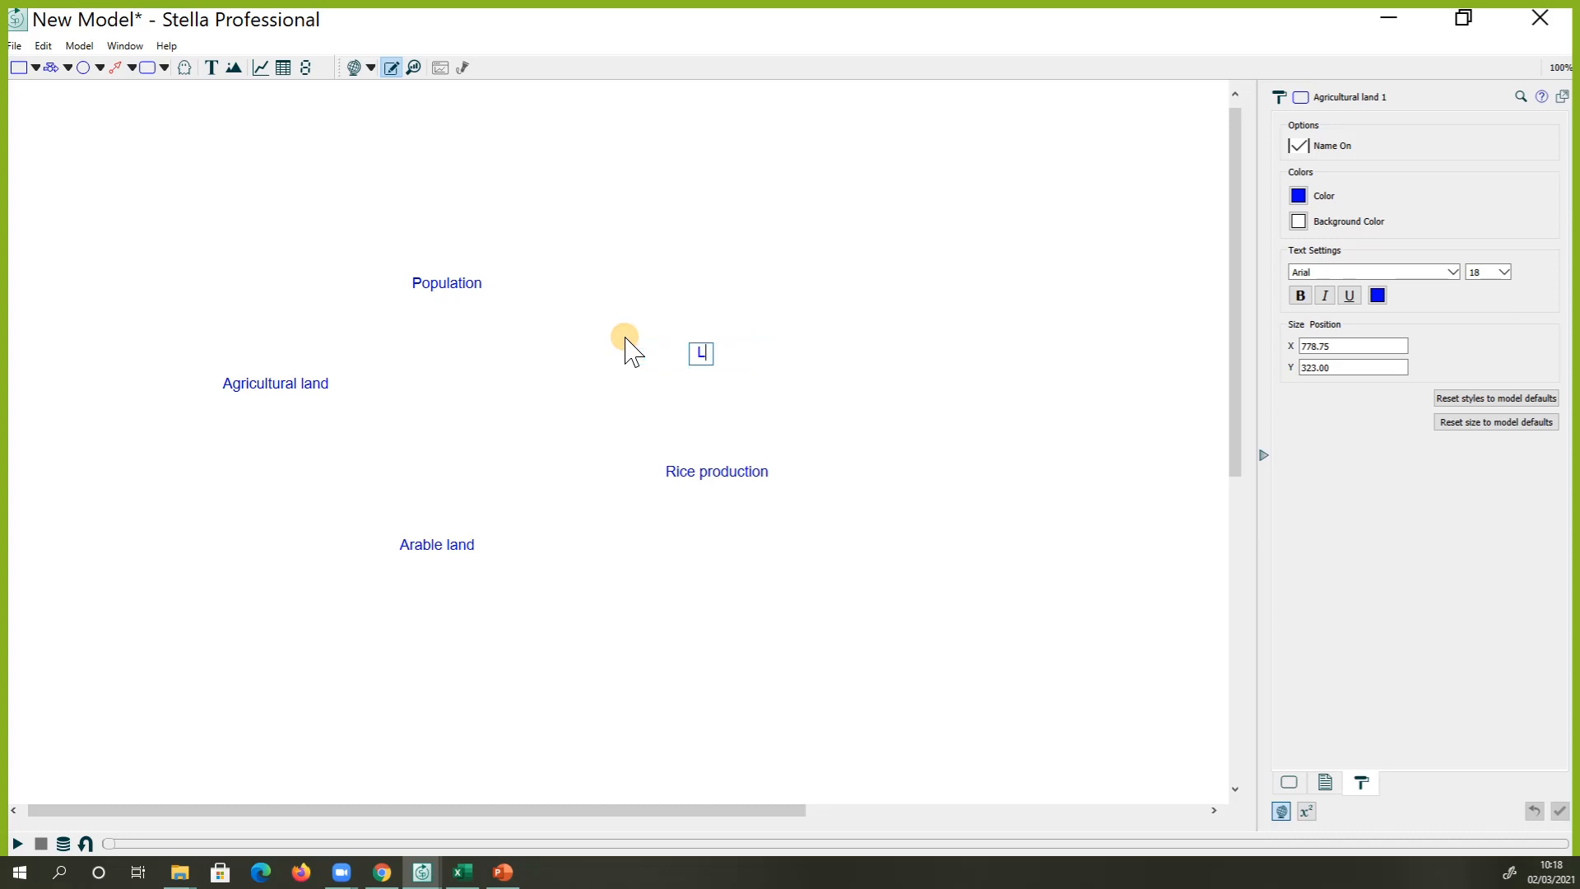
text(Ife expectance)
key(Return)
key(BackSpace)
key(BackSpace)
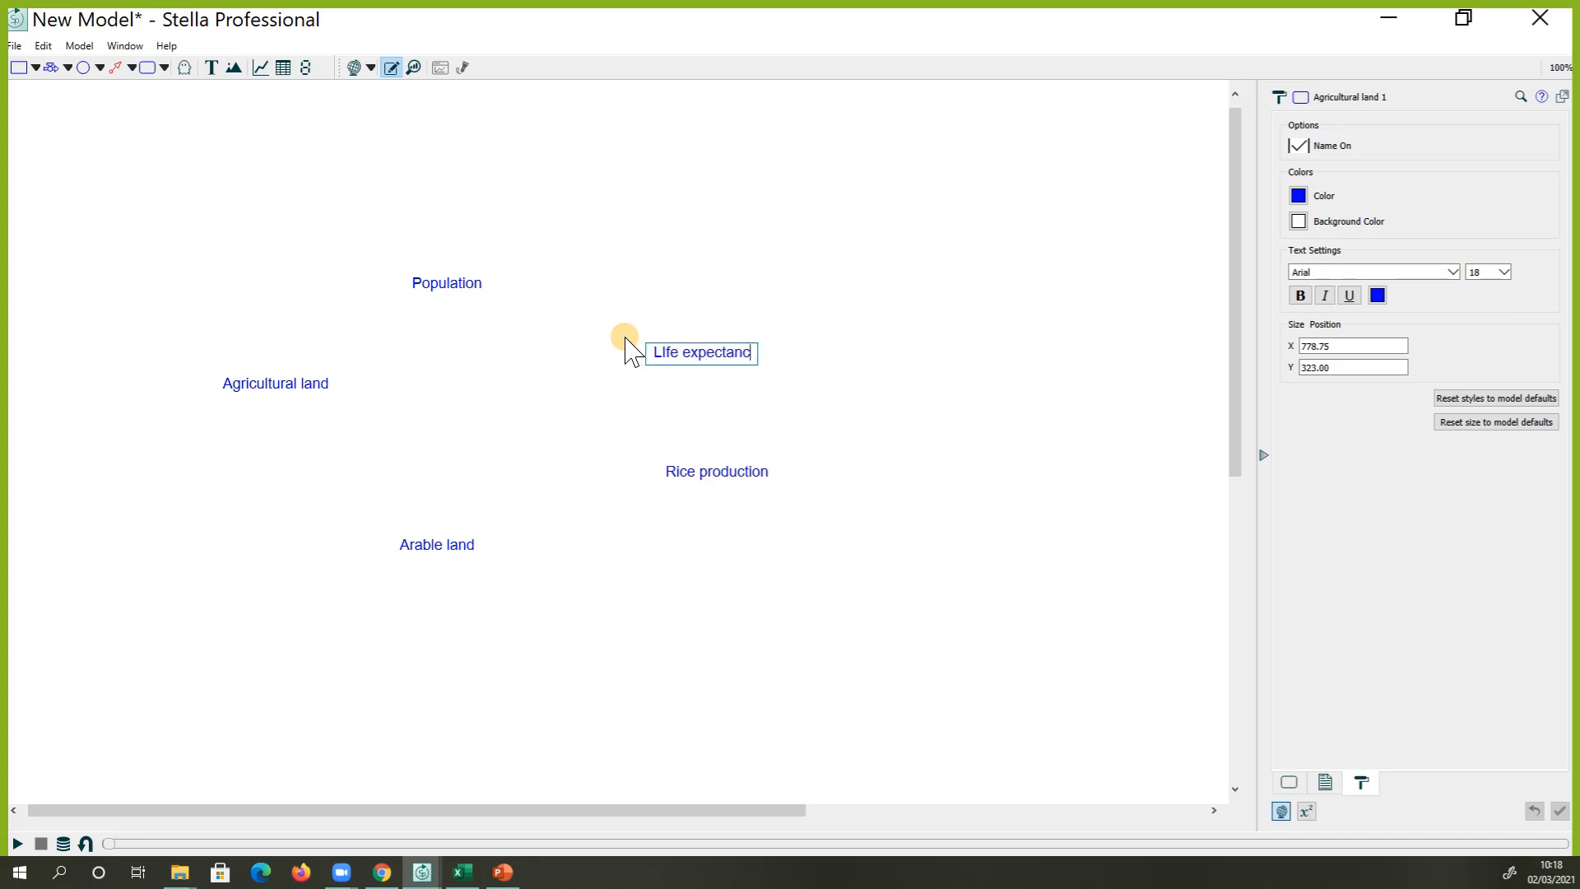
text(y)
key(Return)
click(773, 634)
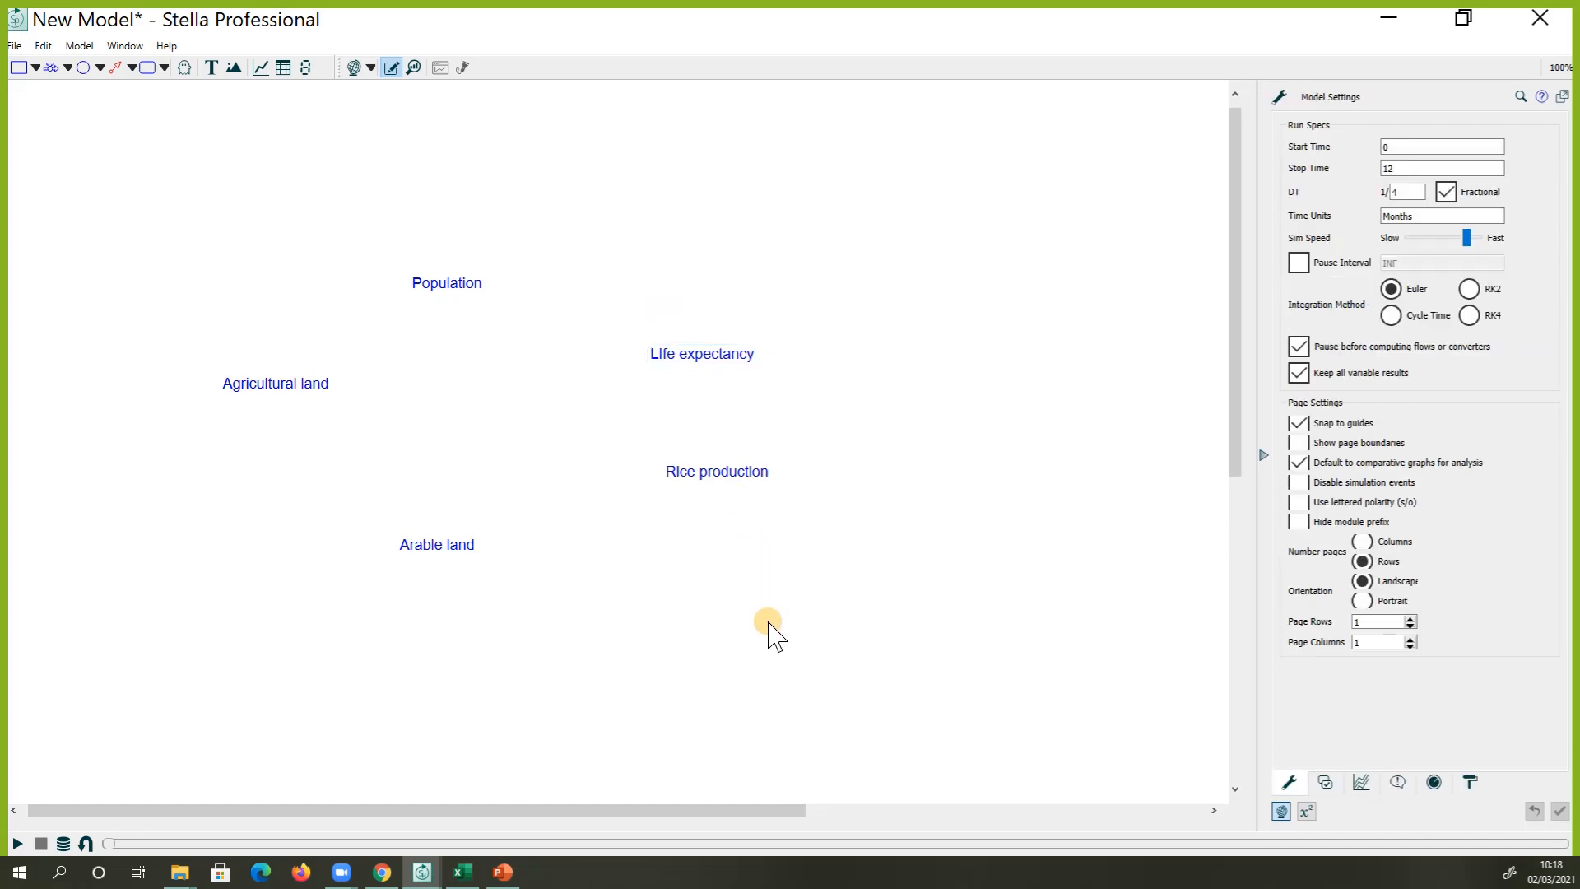
Draw a connector from Population to Agricultural land and bend it into a wider outward arc
click(116, 70)
drag(433, 282, 282, 374)
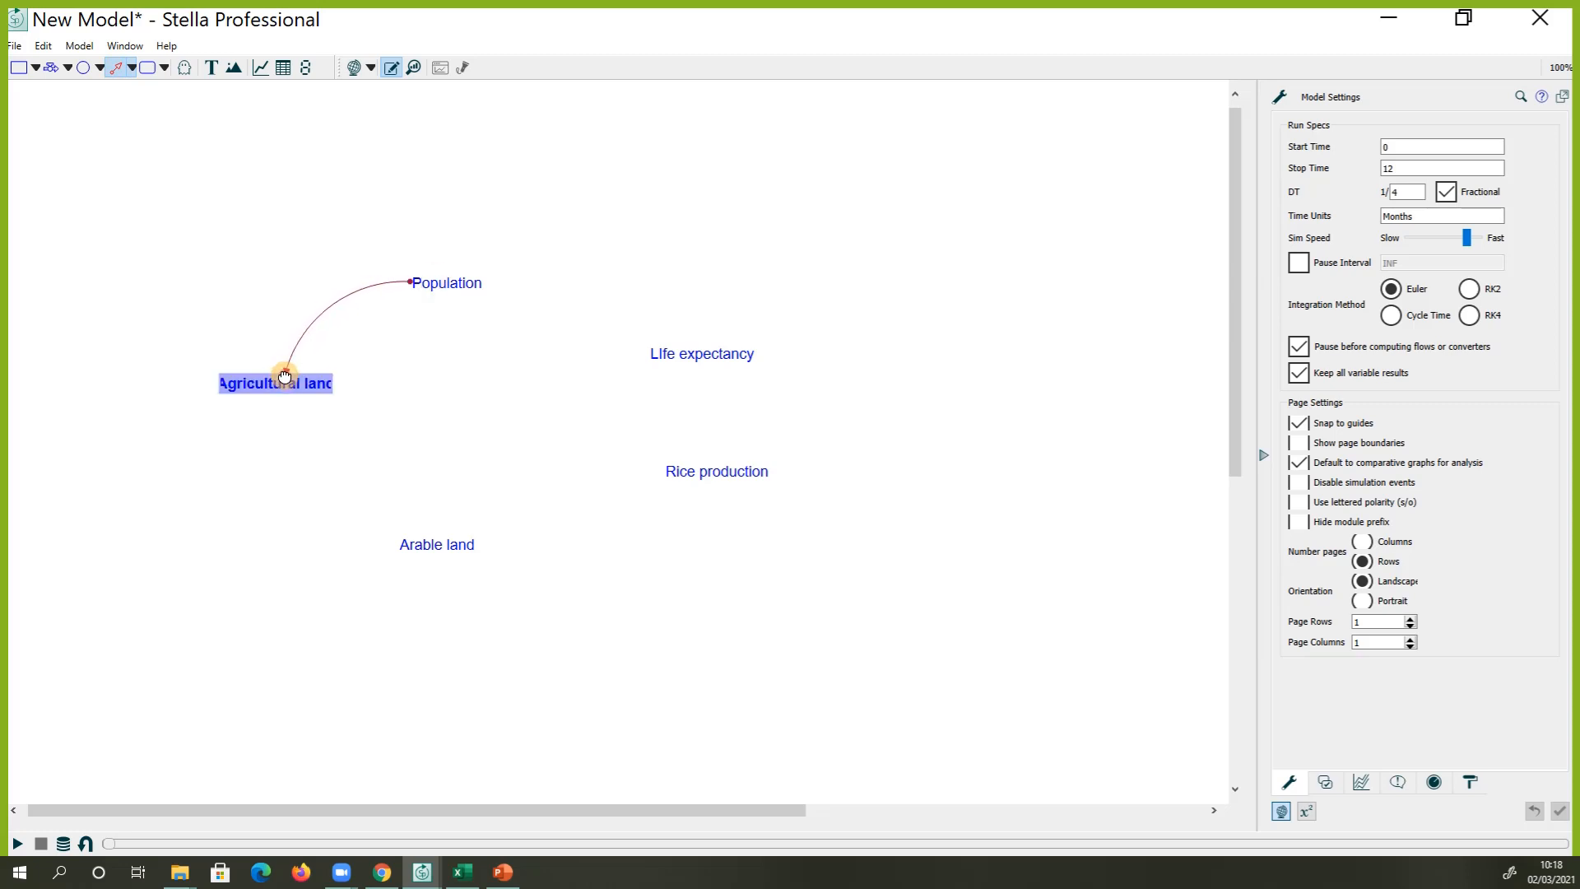
drag(284, 376, 290, 364)
click(291, 364)
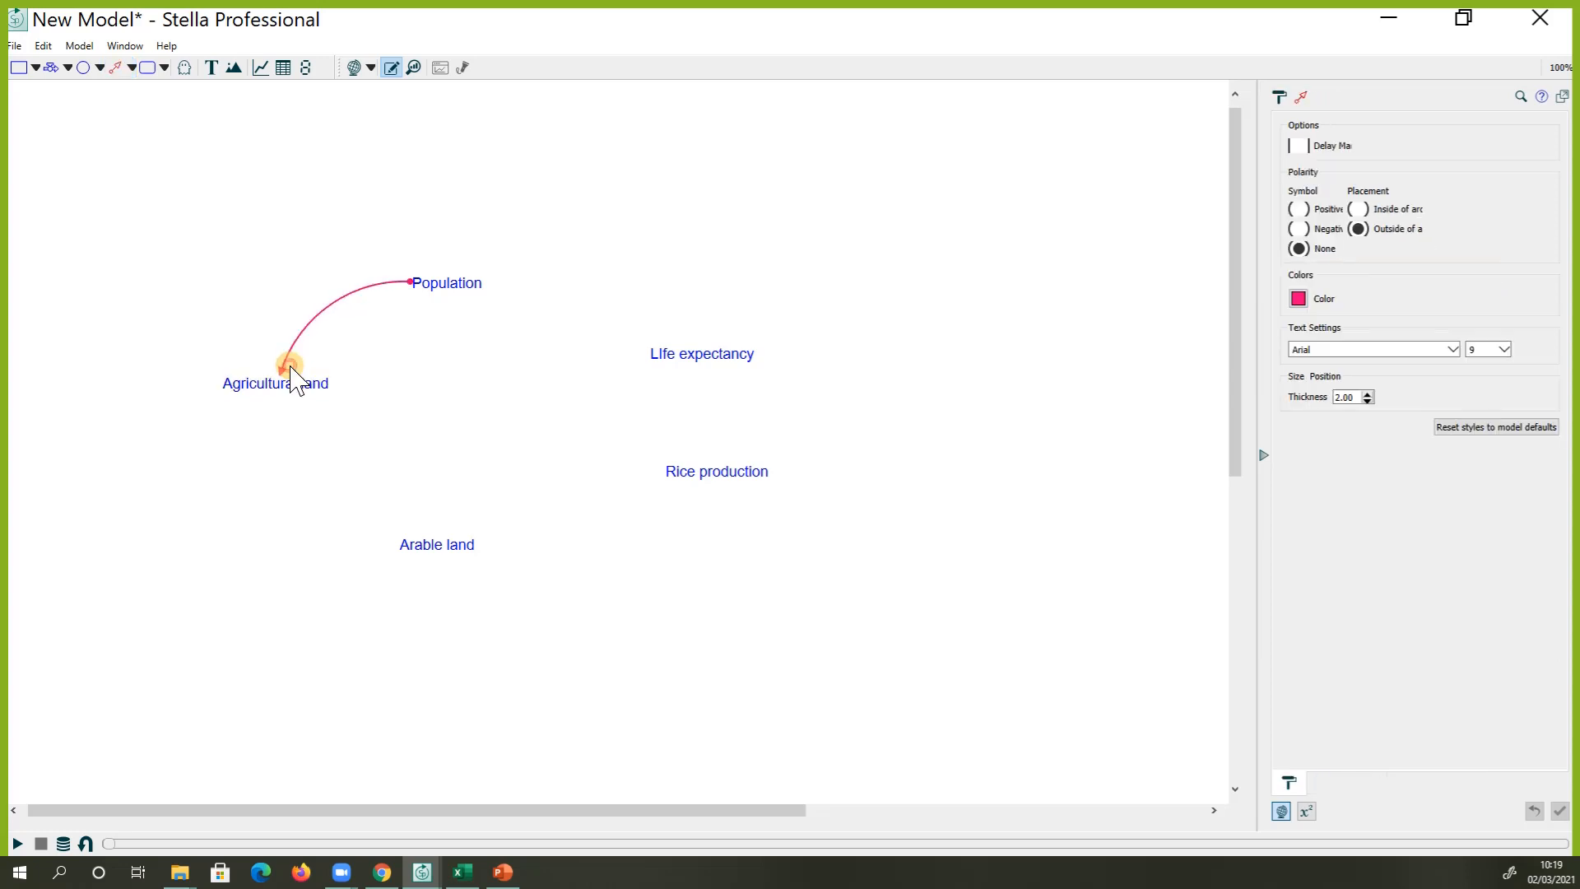
drag(414, 278, 414, 269)
Draw a connector from Agricultural land to Arable land and curve it outward around the loop
click(116, 69)
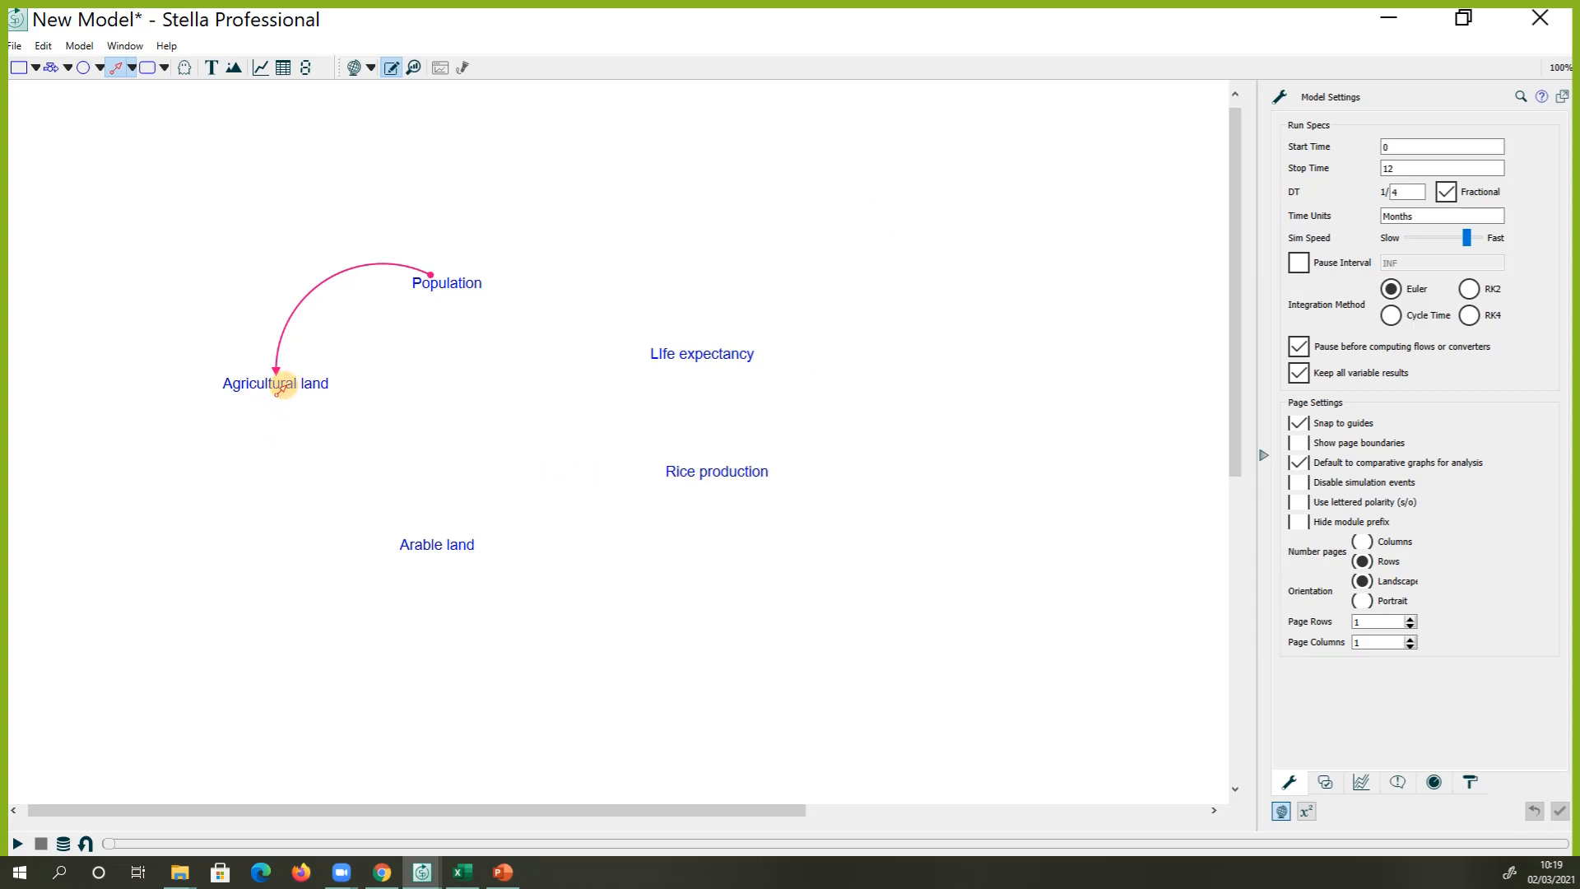
drag(288, 387, 399, 541)
drag(285, 409, 270, 401)
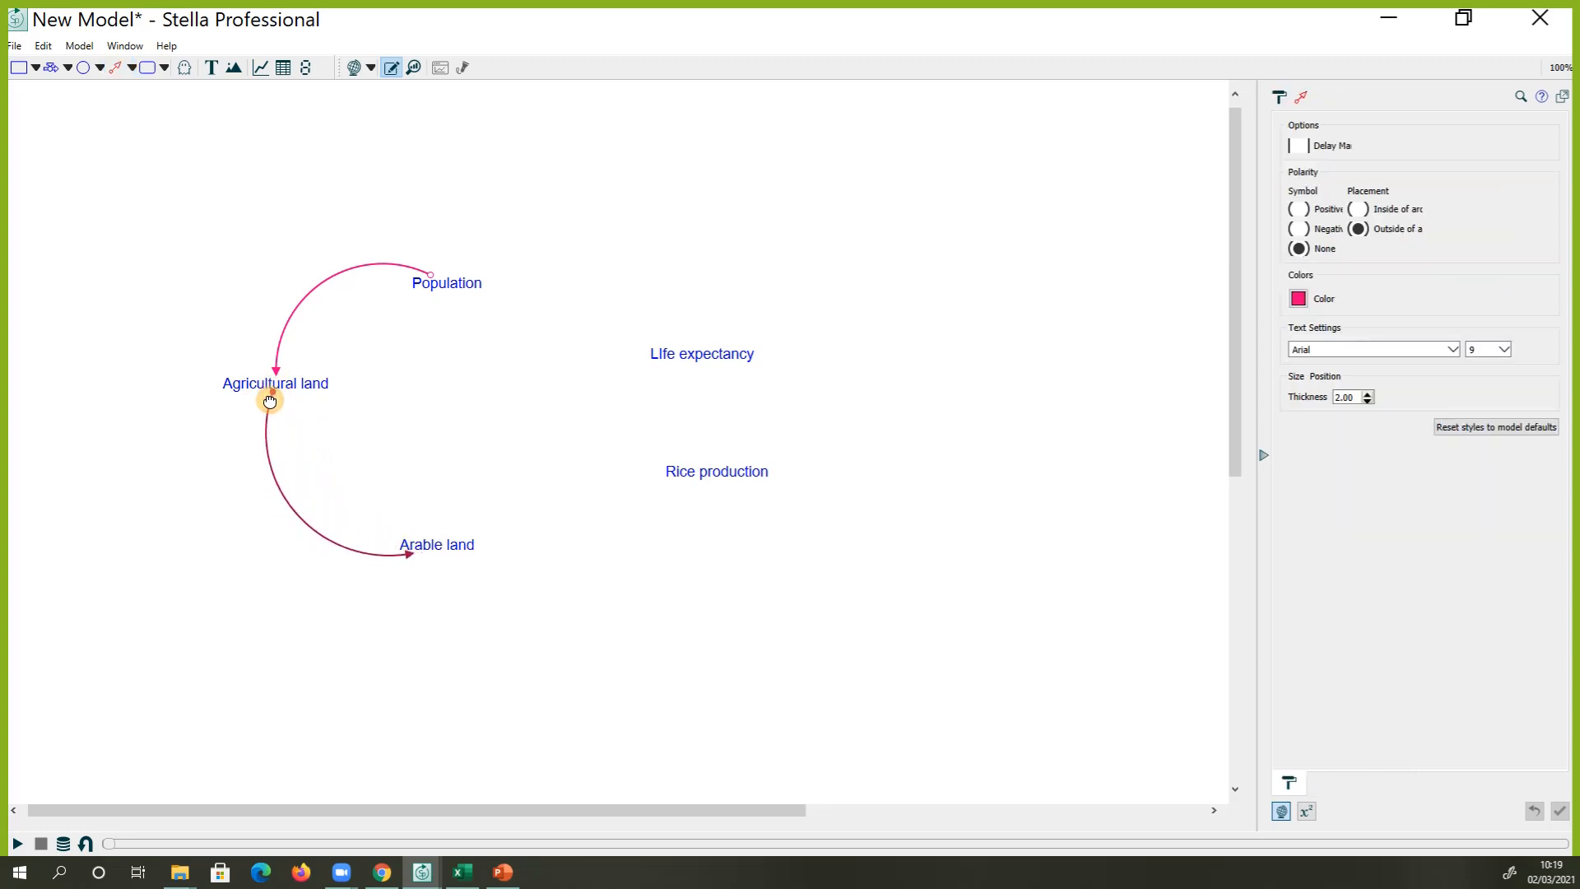
Draw a connector from Arable land to Rice production and adjust its start so it arcs below the modules
click(115, 68)
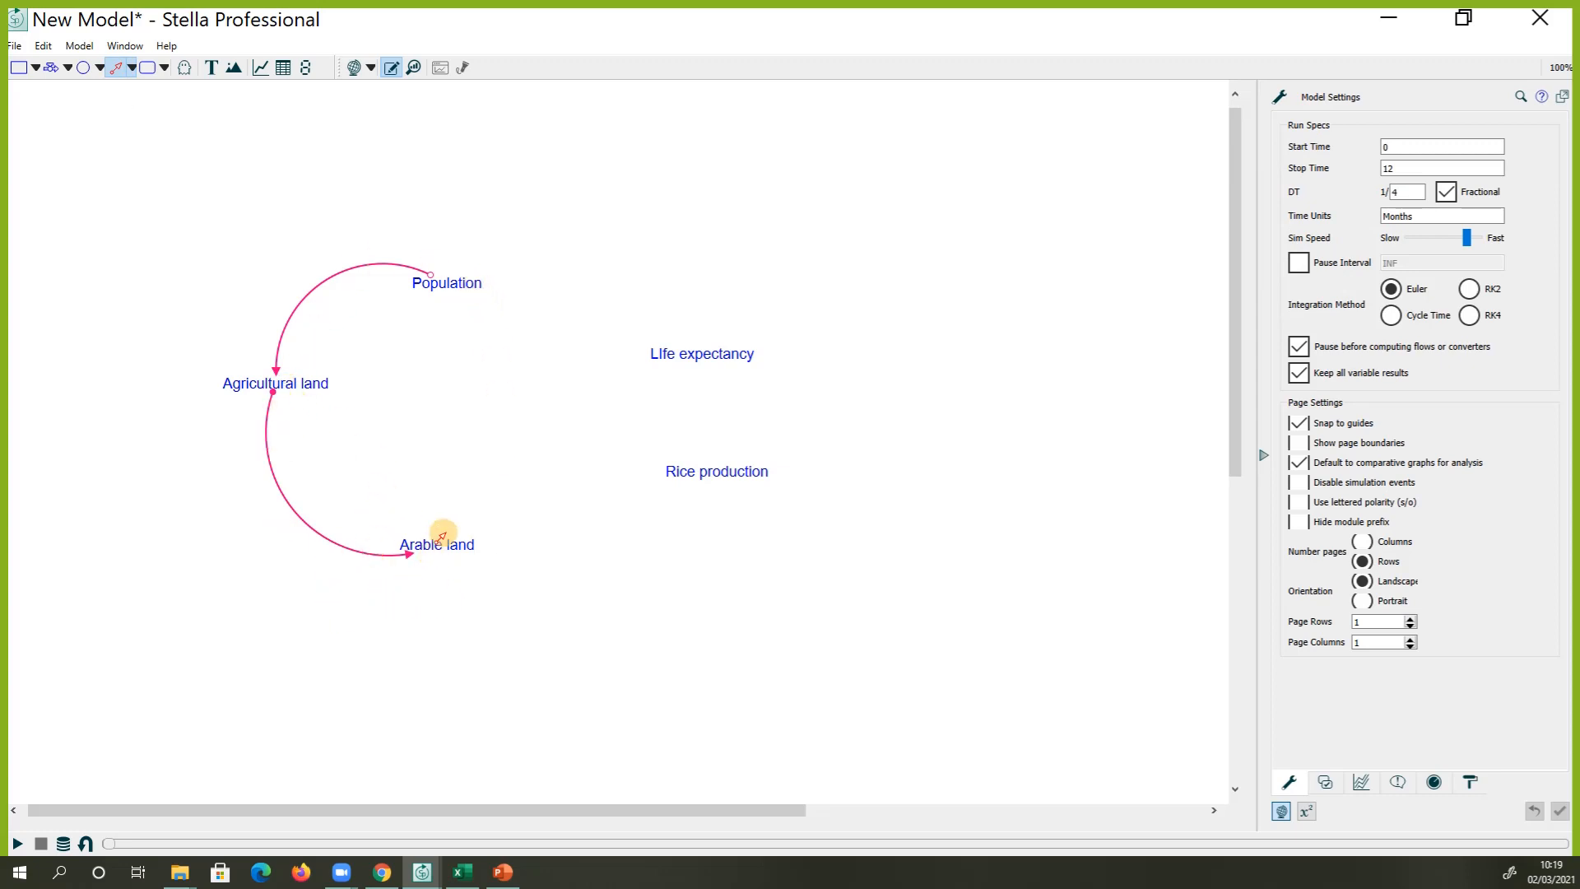
click(119, 73)
drag(465, 553, 671, 481)
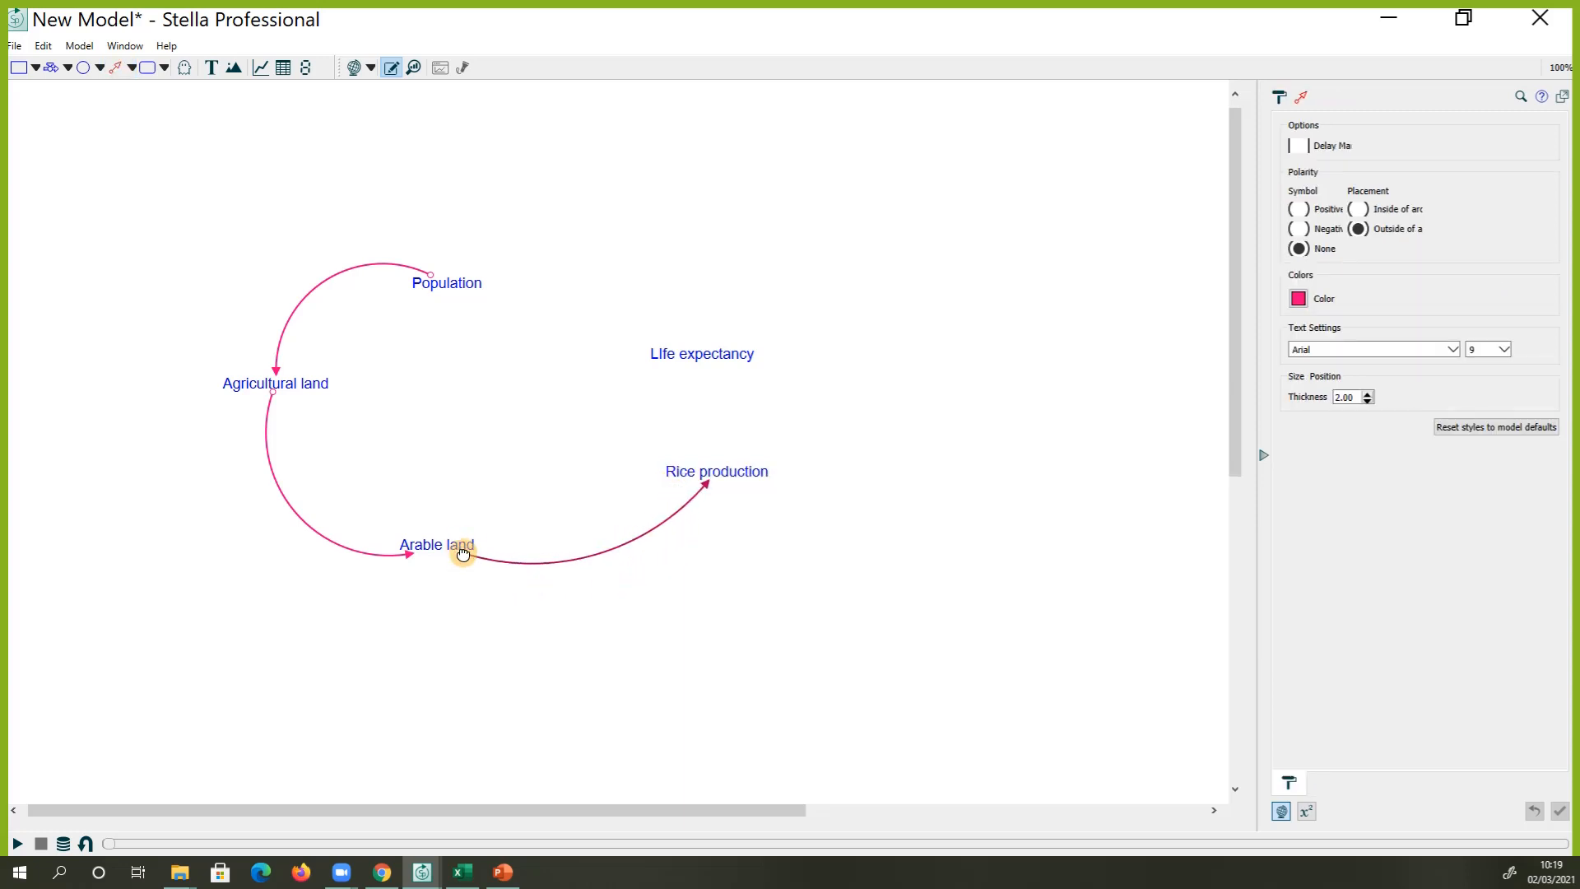
drag(464, 555, 462, 559)
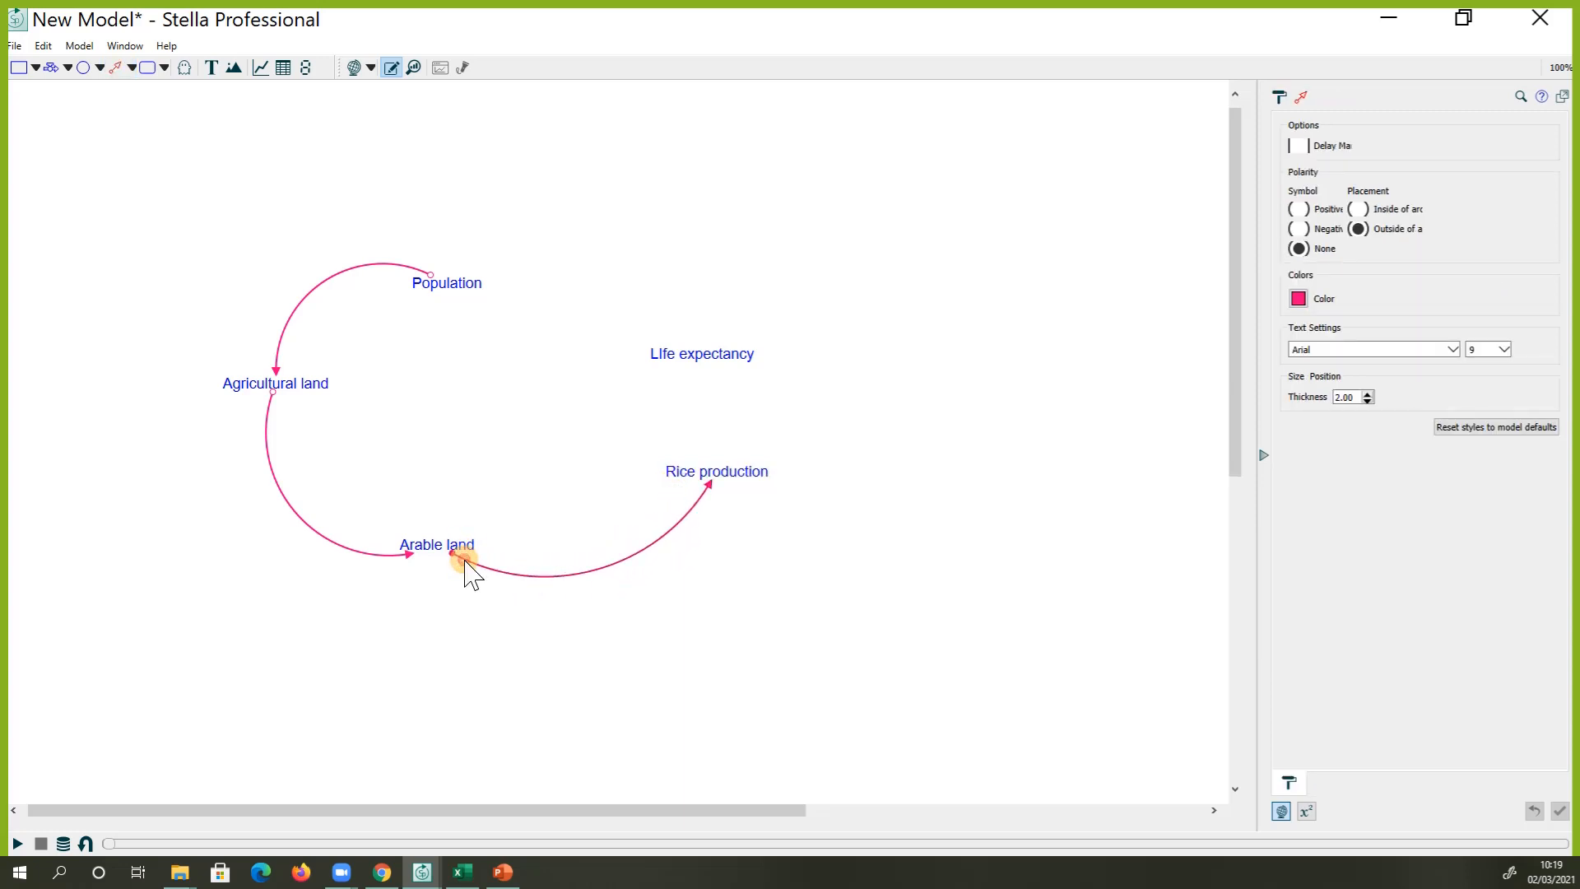
click(697, 489)
Close the loop with curved connectors from Rice production to LIfe expectancy and from LIfe expectancy to Population
click(115, 68)
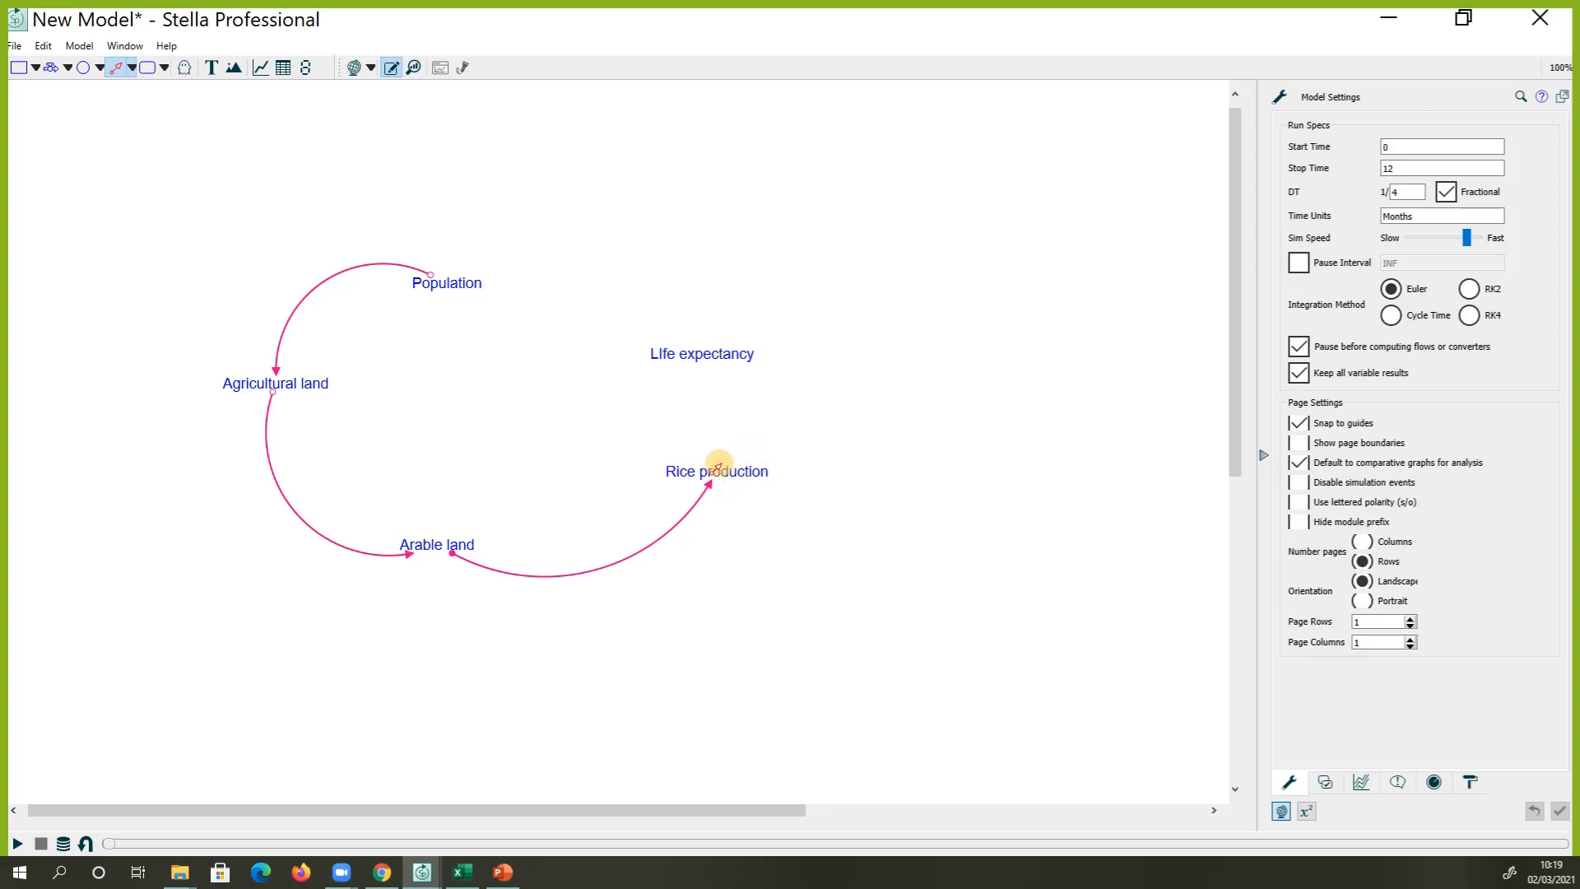
drag(718, 464, 704, 357)
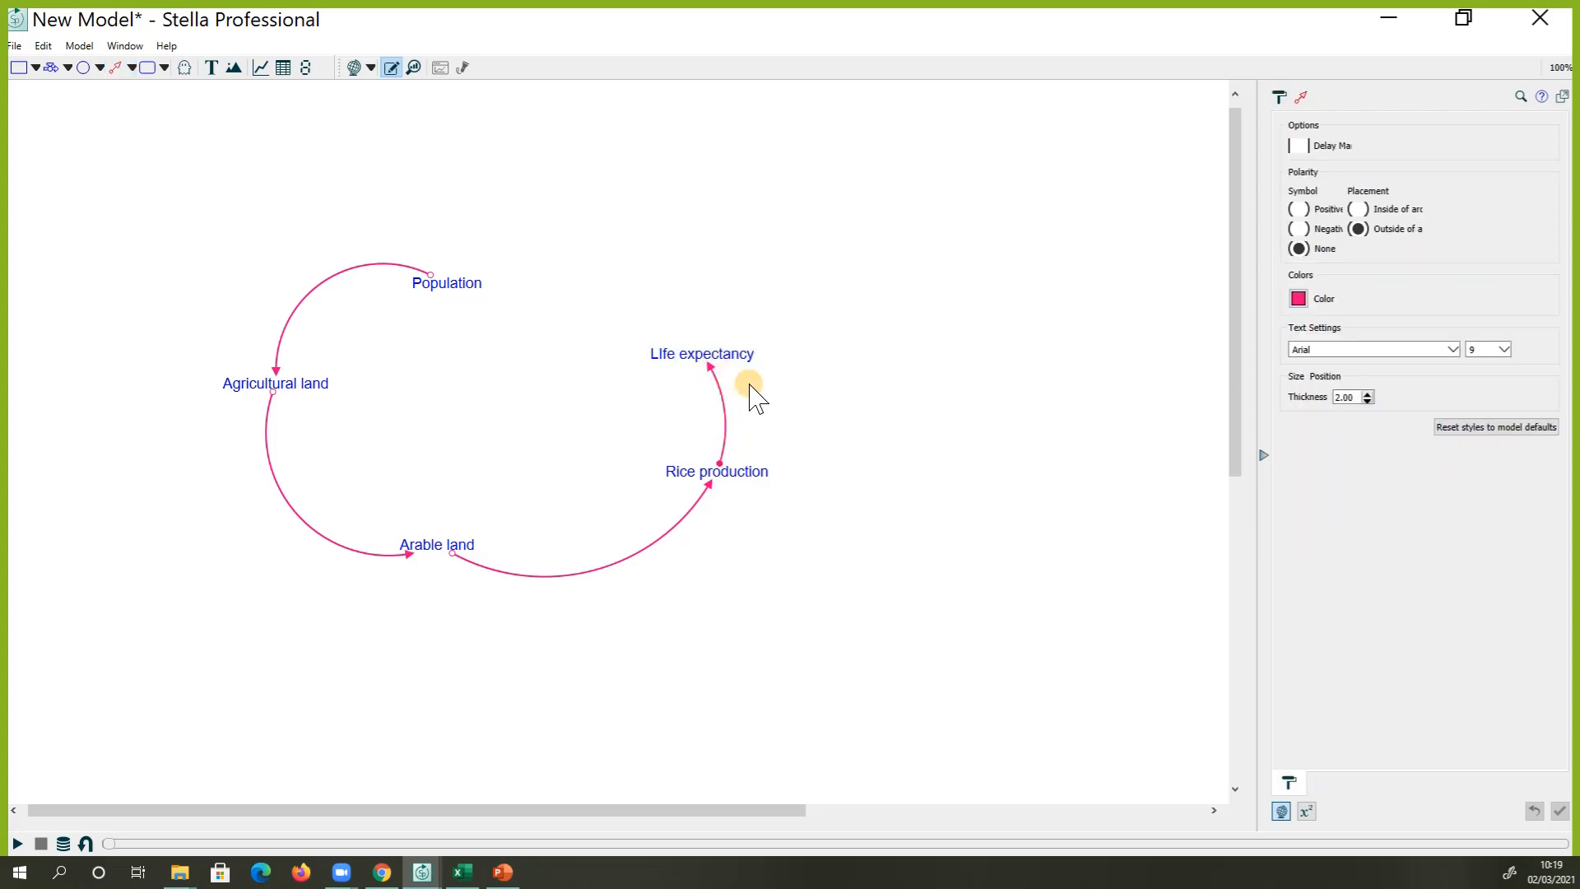
click(120, 68)
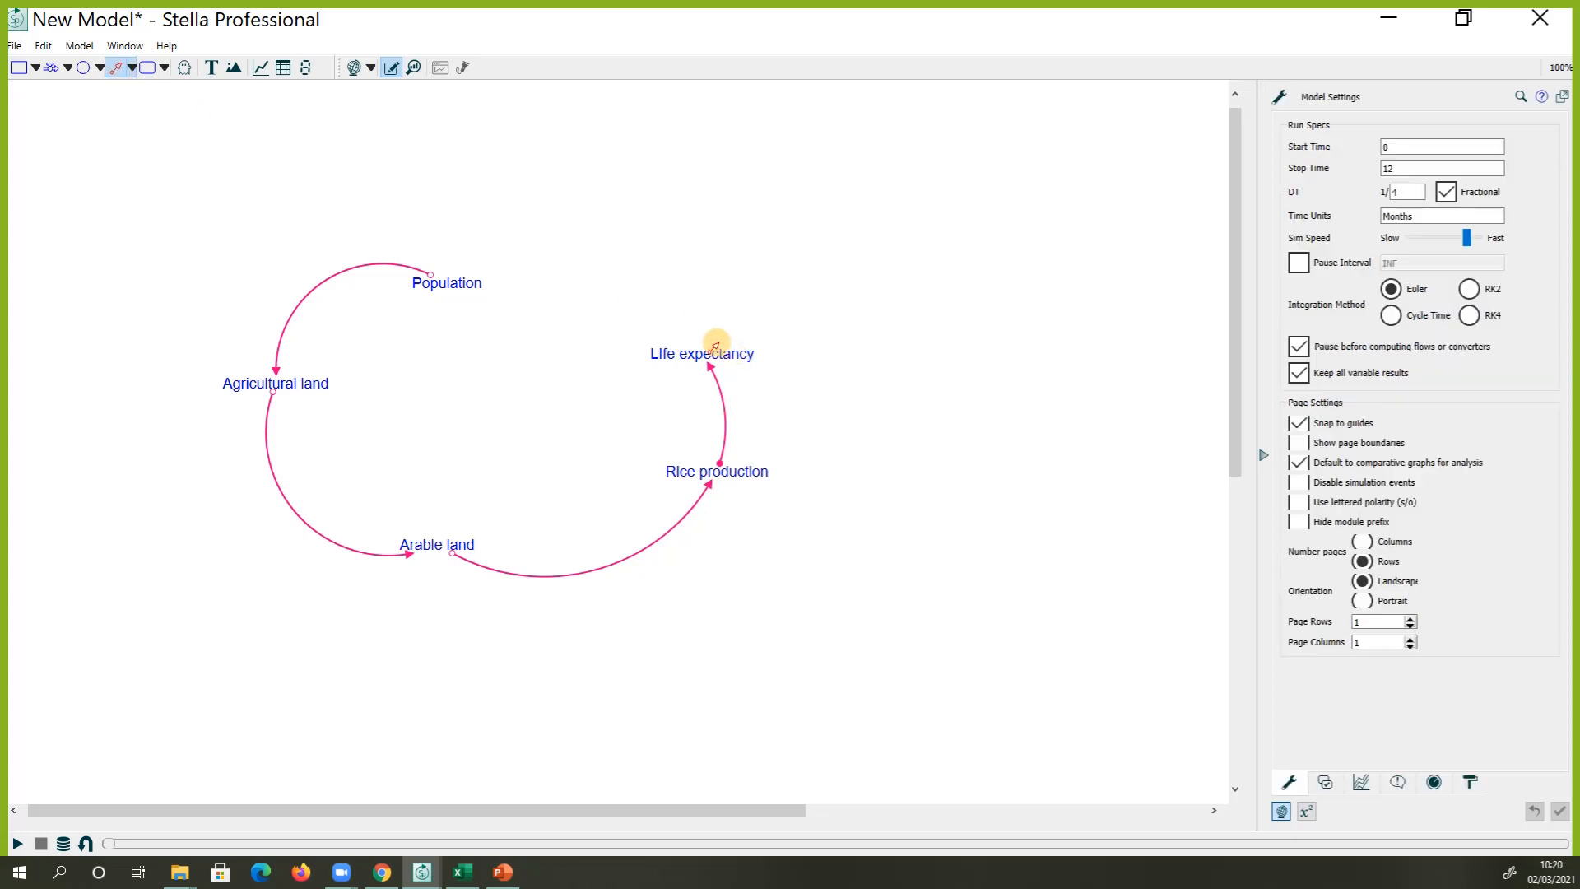
drag(709, 346, 462, 274)
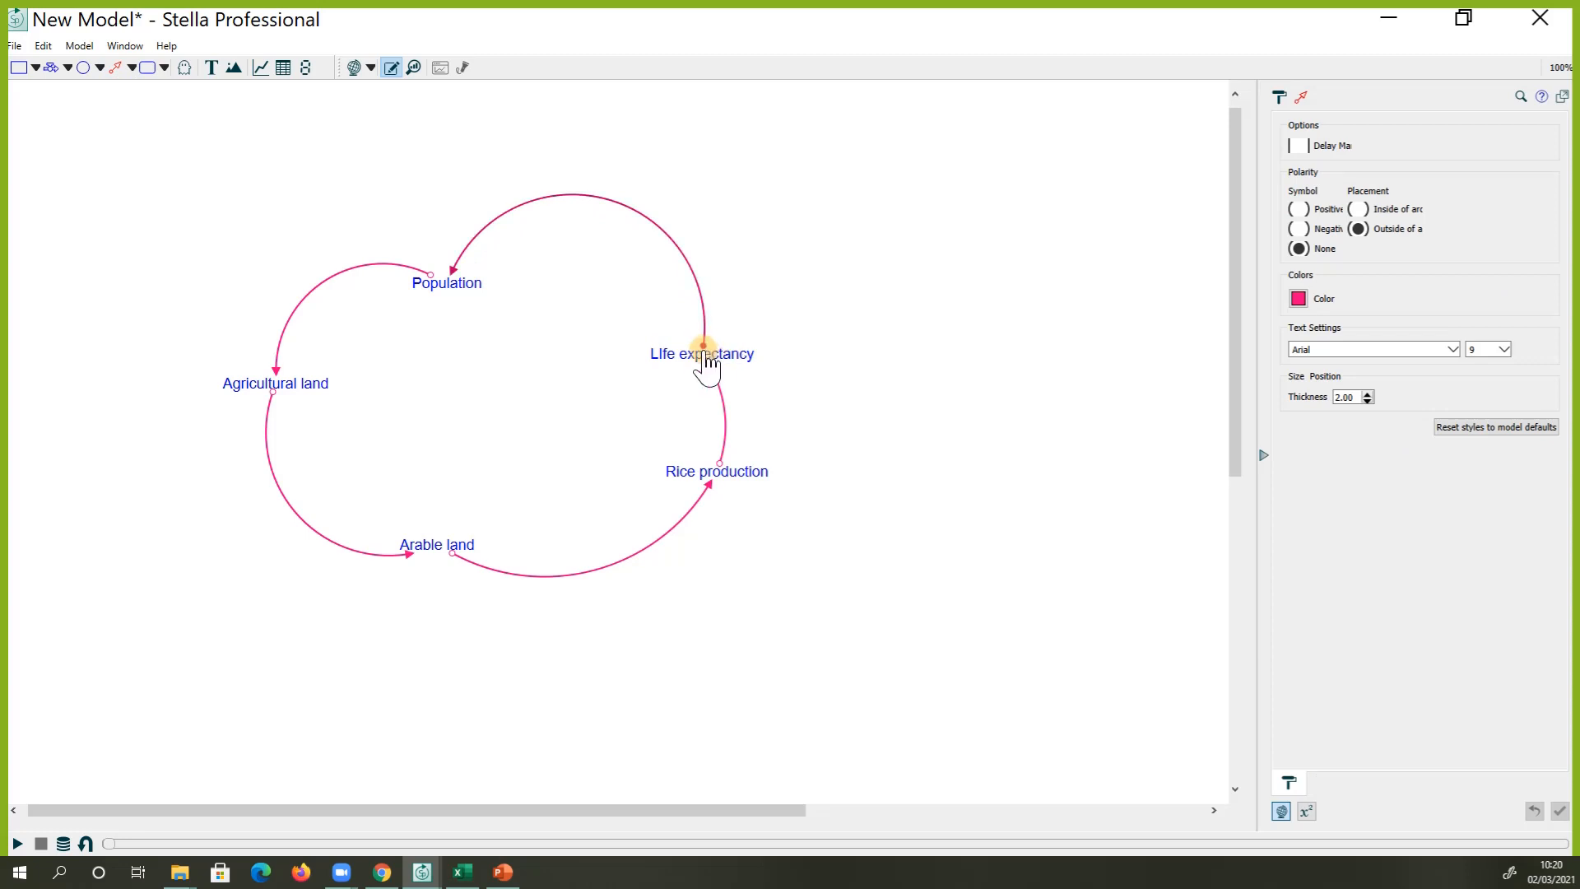
drag(702, 343, 696, 334)
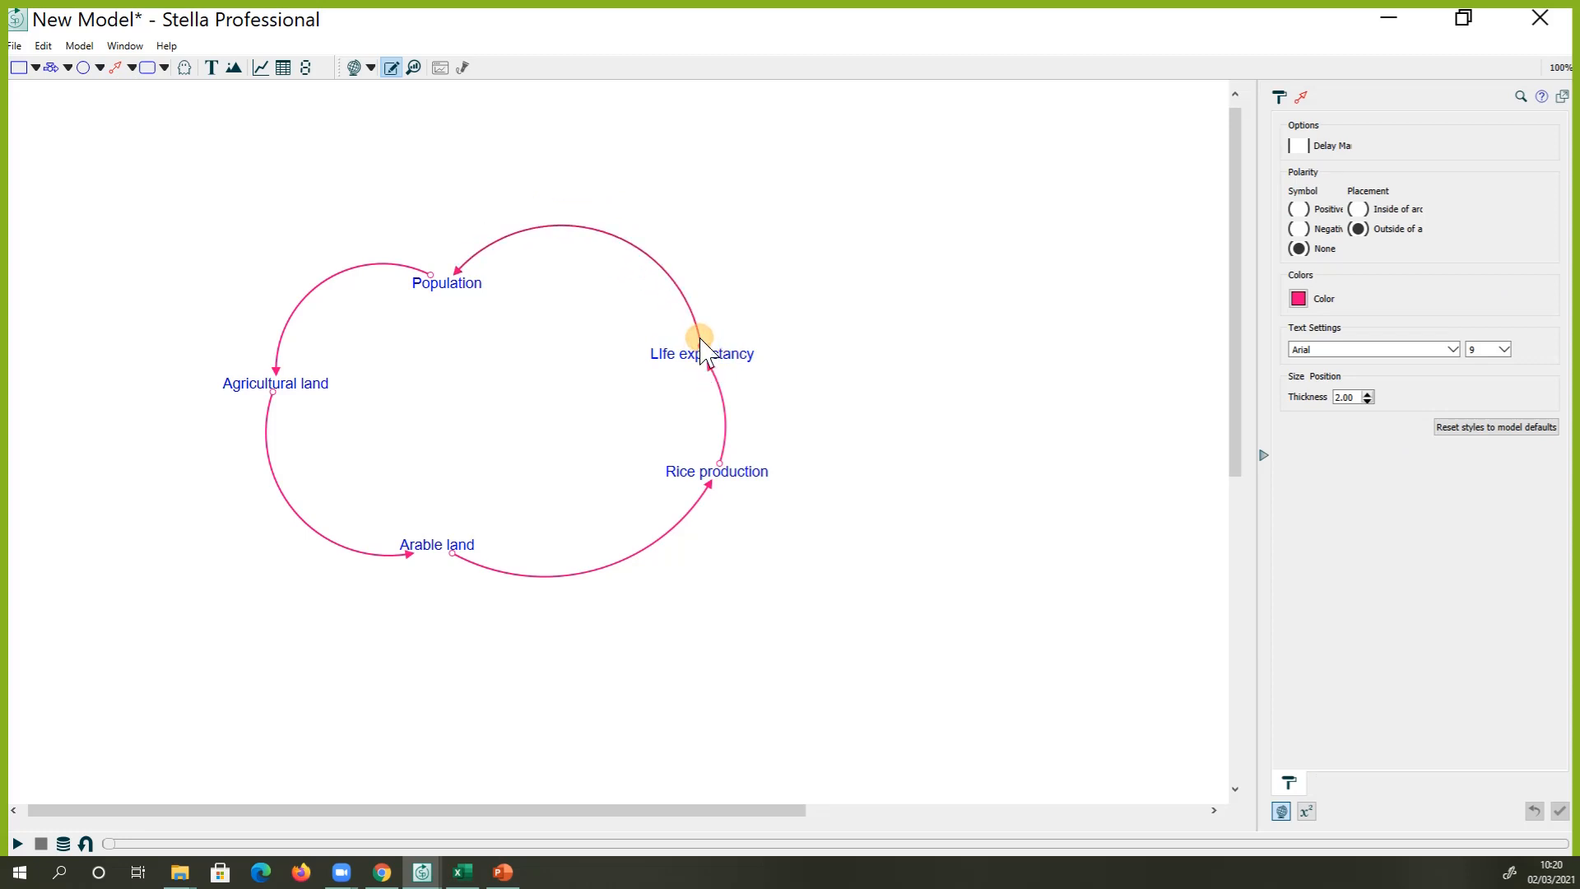
click(872, 459)
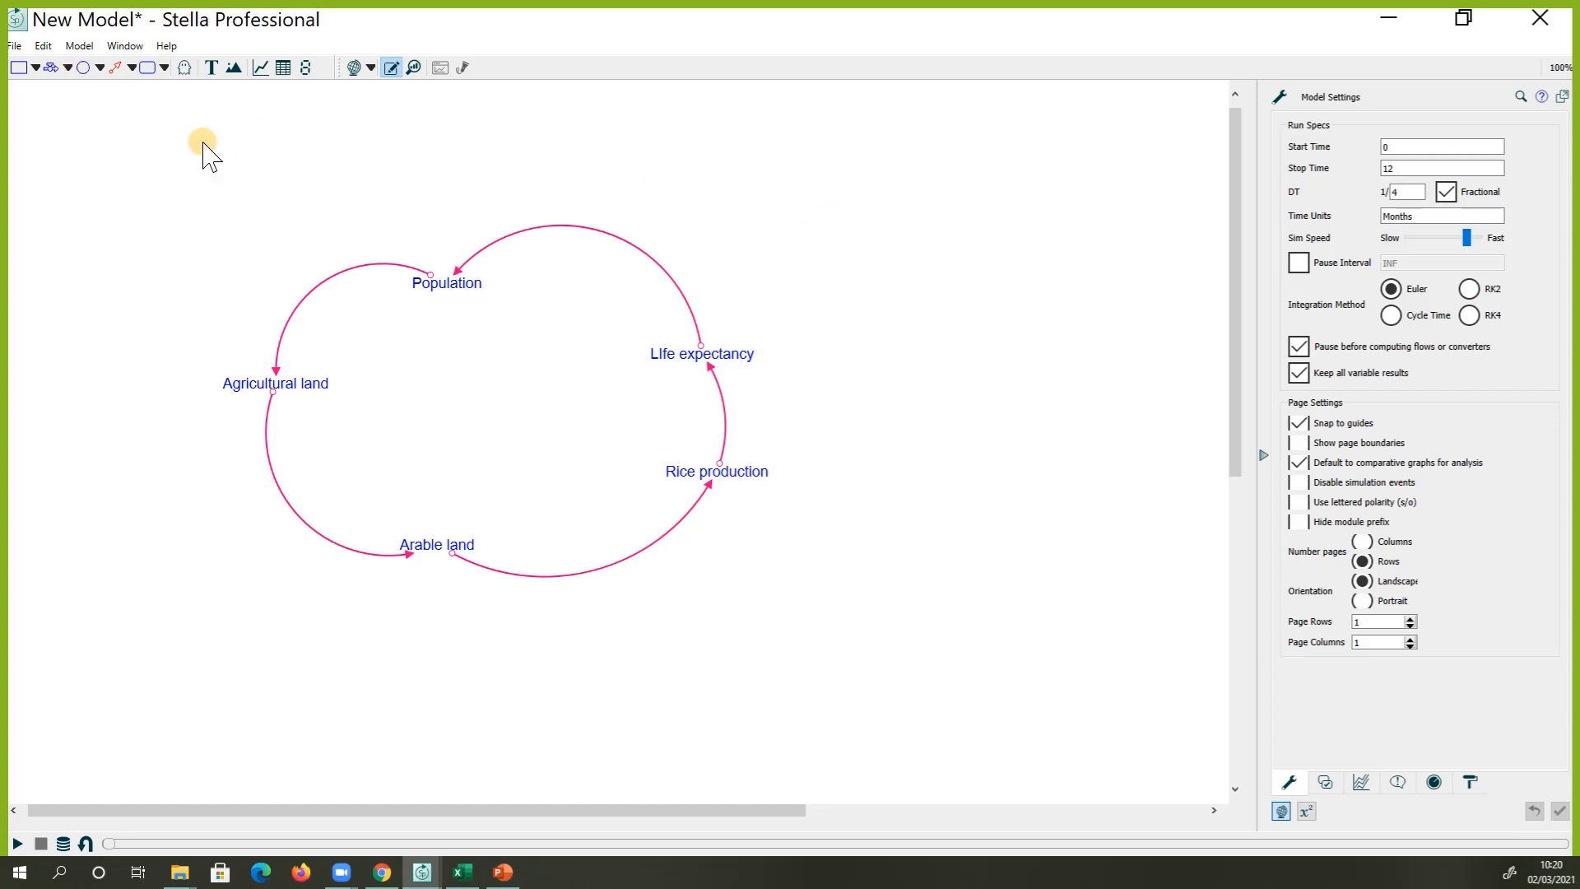
Place a converter, a stock and a flow one below another in the empty area beside the loop
click(83, 69)
click(1007, 217)
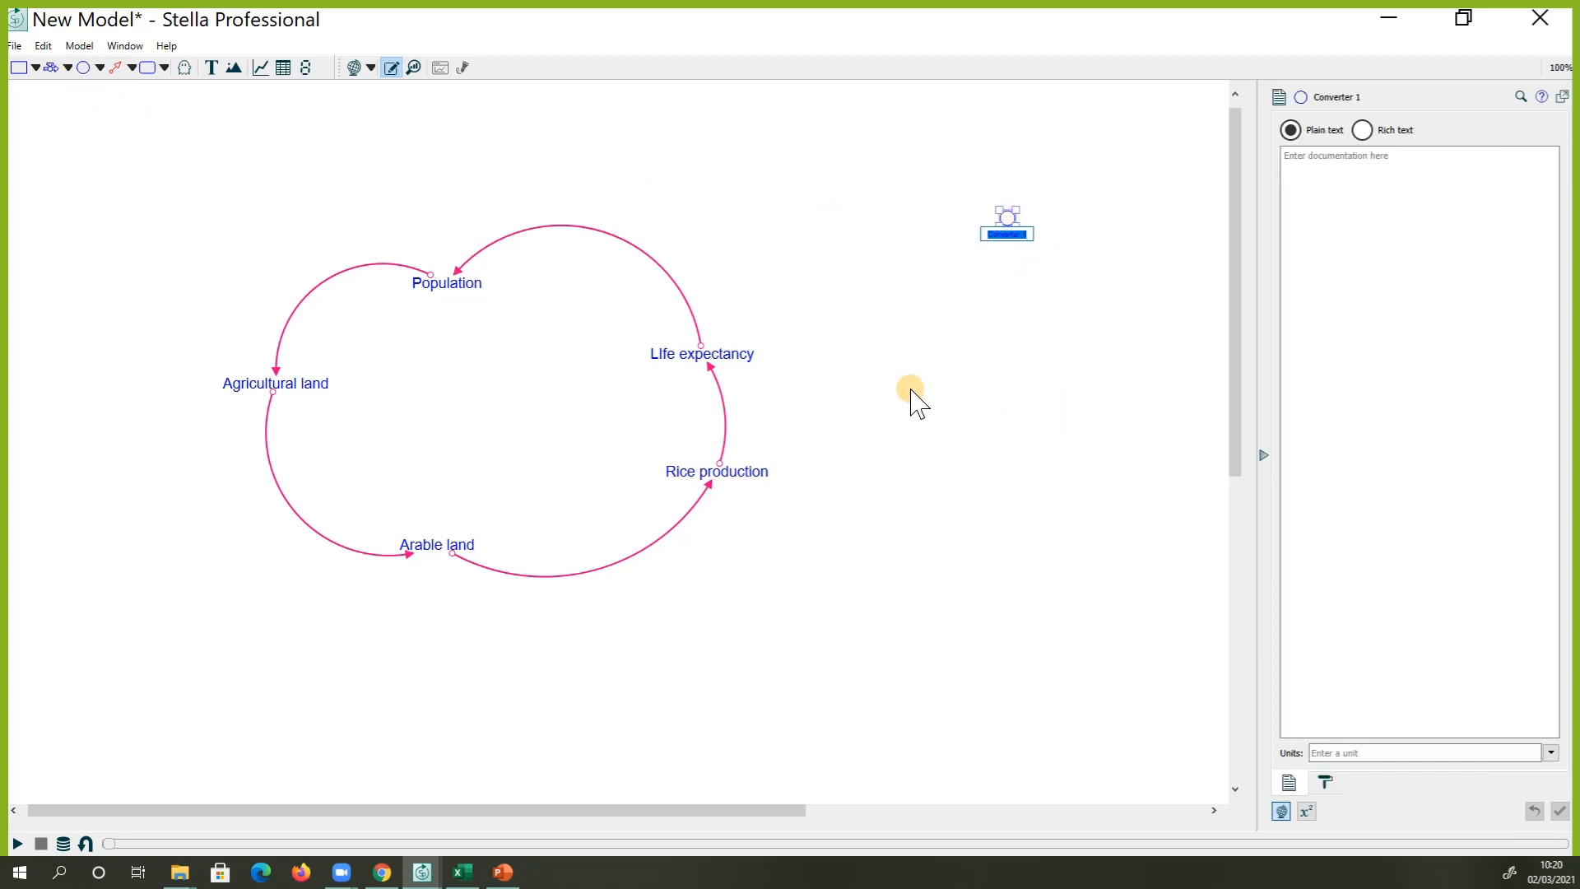
click(17, 67)
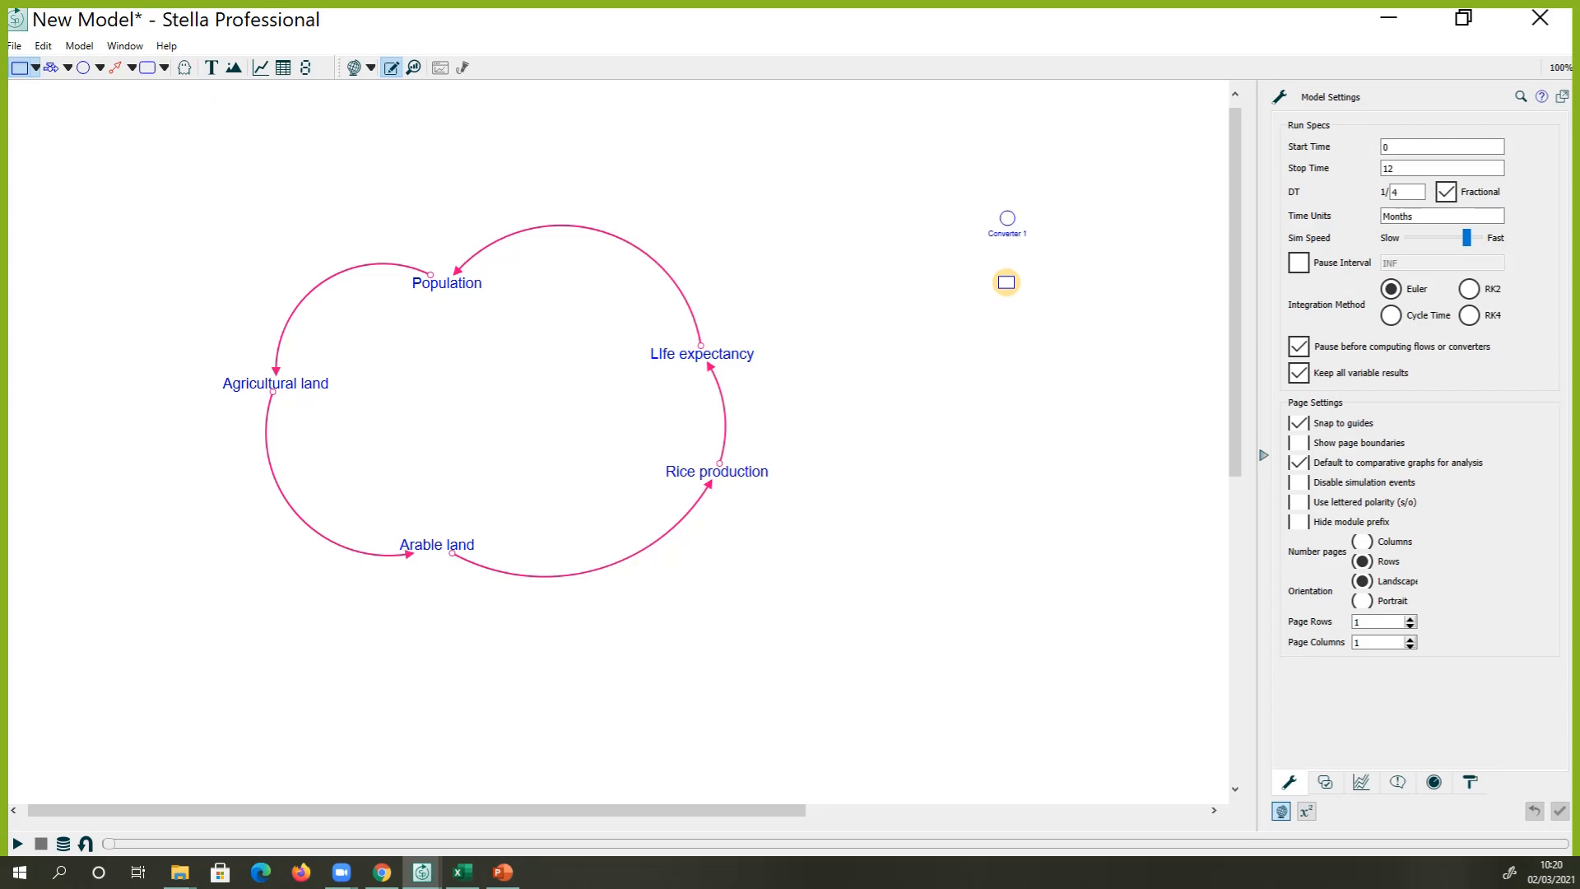
click(1009, 280)
click(51, 68)
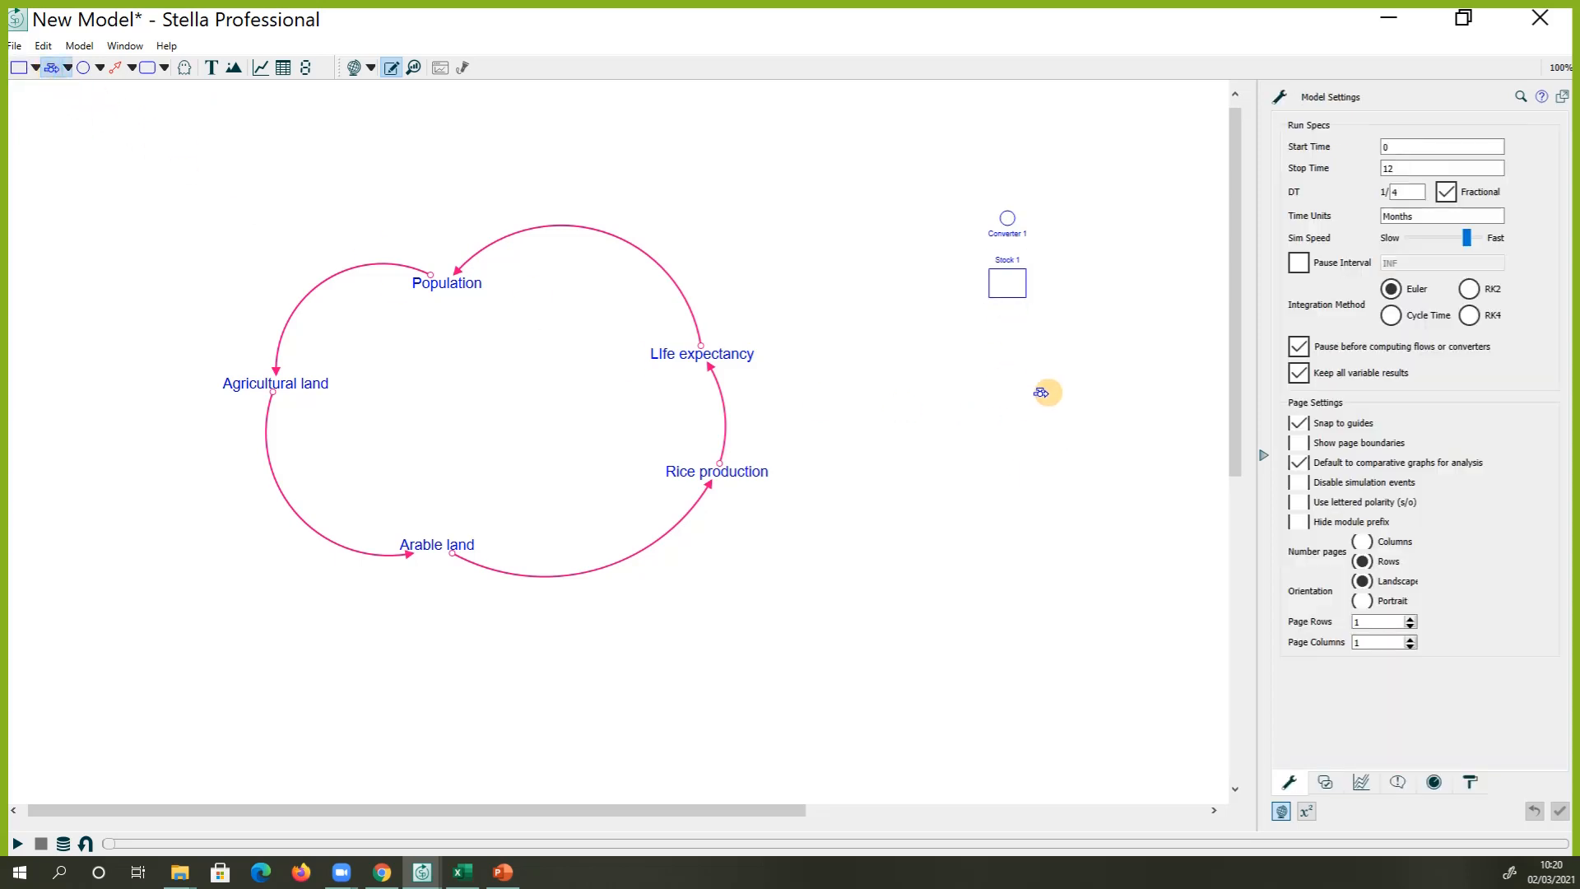
click(1004, 344)
click(1052, 471)
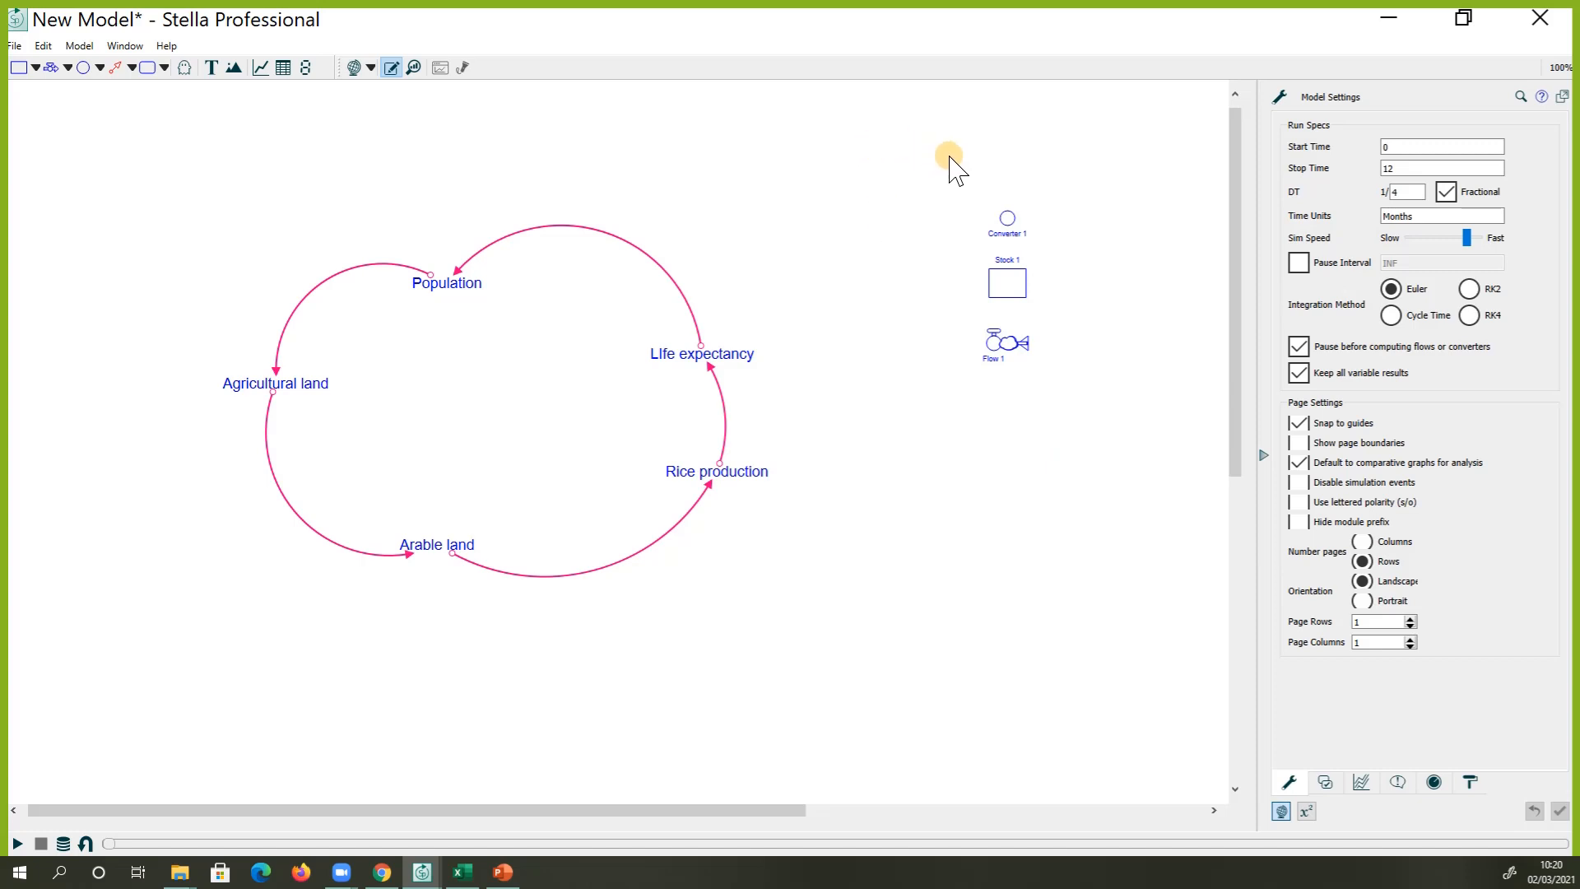
Delete the converter, stock and flow placed beside the loop
drag(949, 153, 1076, 424)
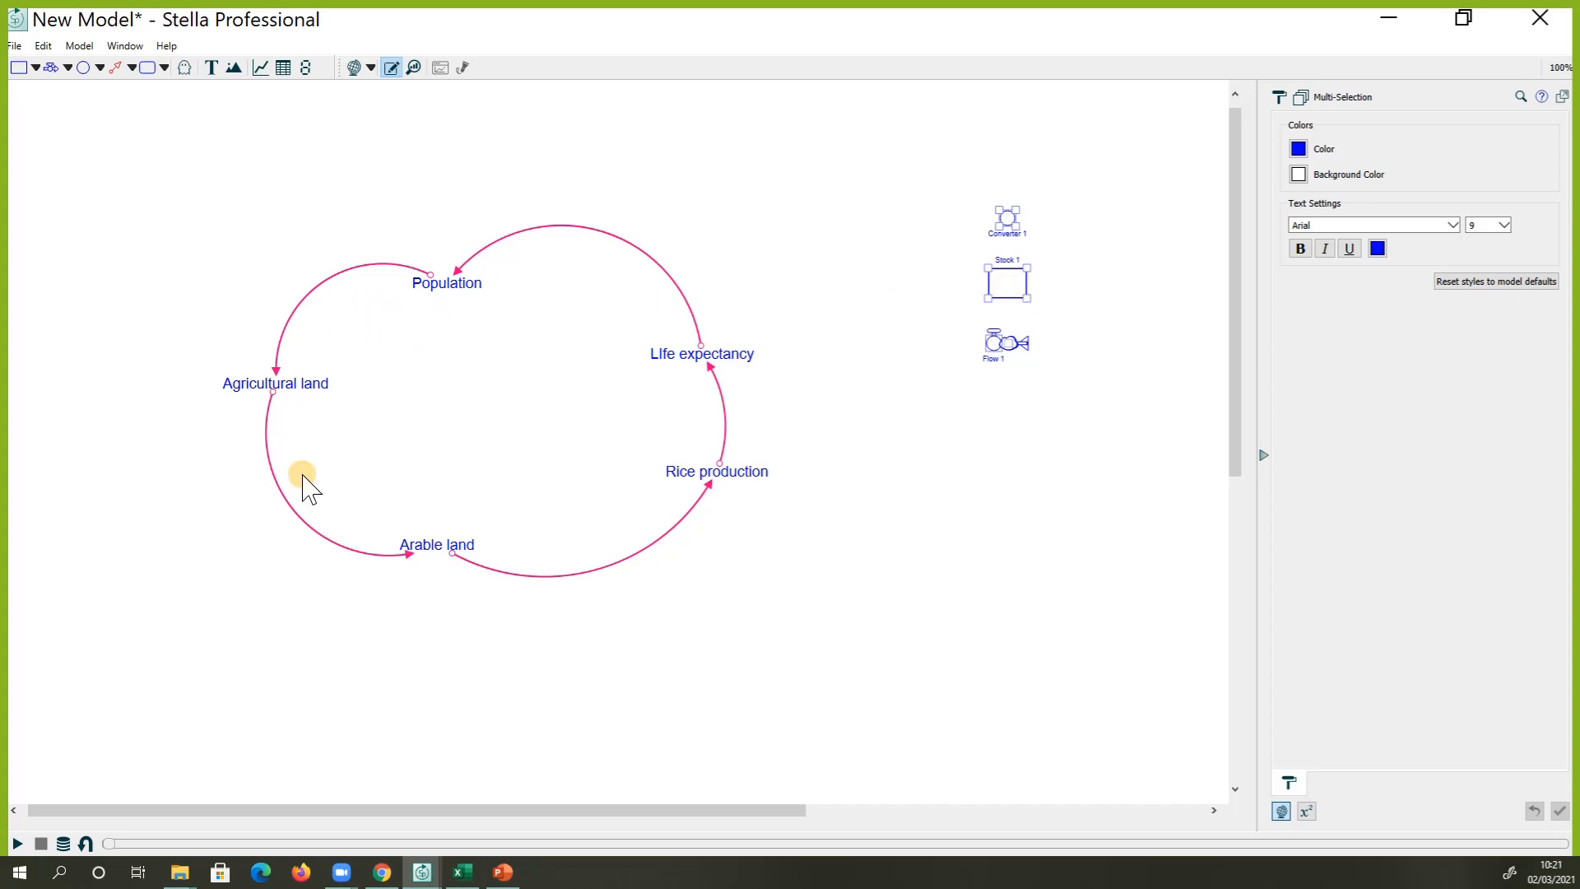
click(1128, 488)
drag(1127, 487, 943, 198)
key(Delete)
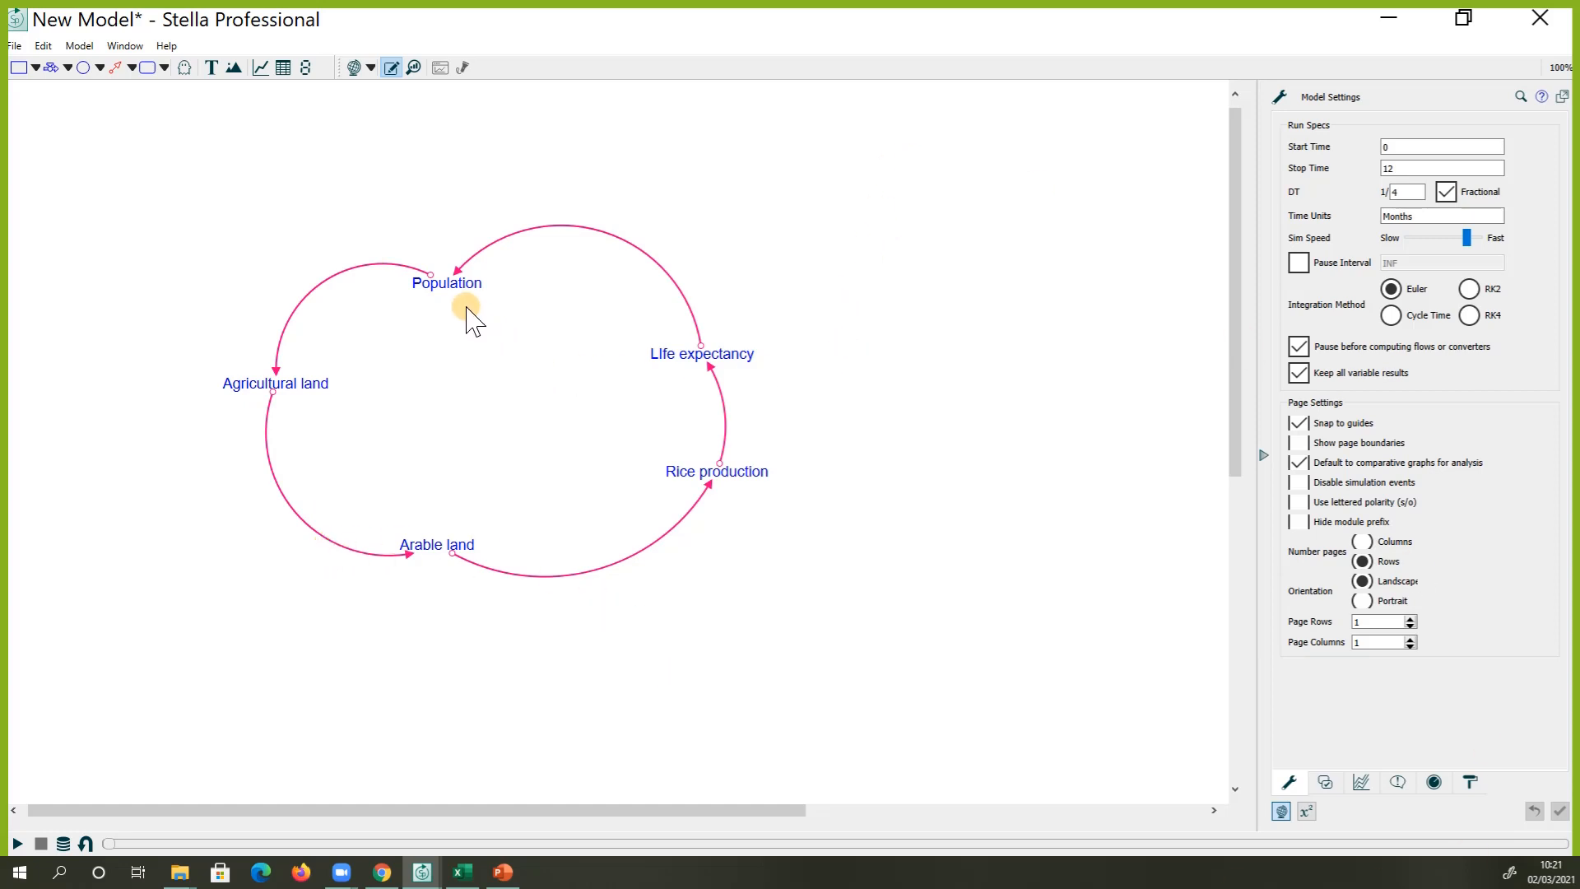
right_click(430, 273)
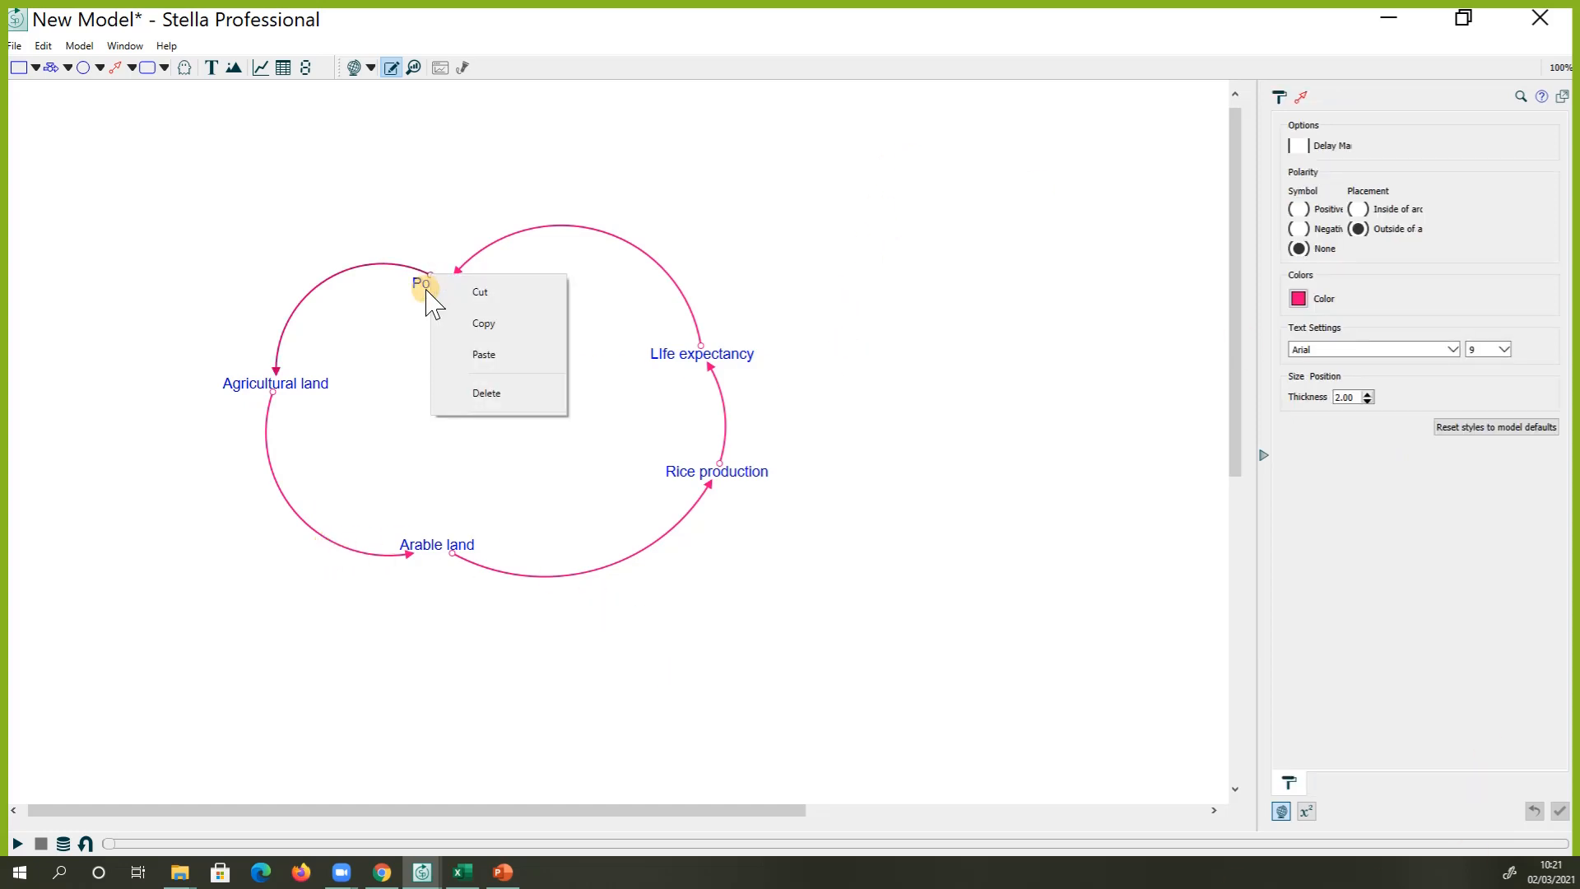
click(401, 321)
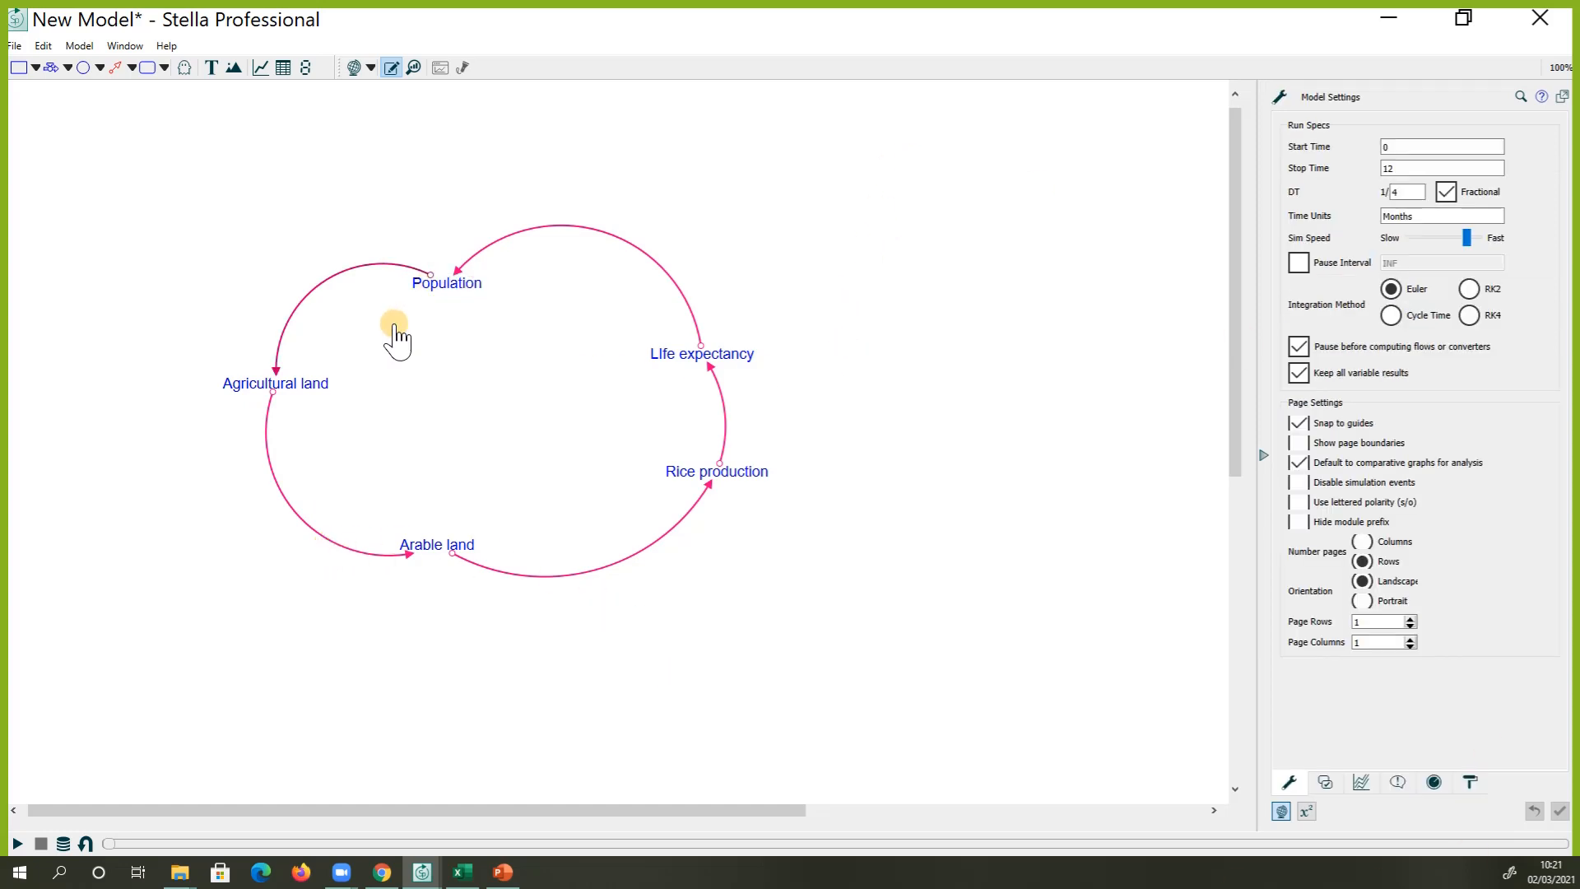
click(430, 280)
right_click(431, 284)
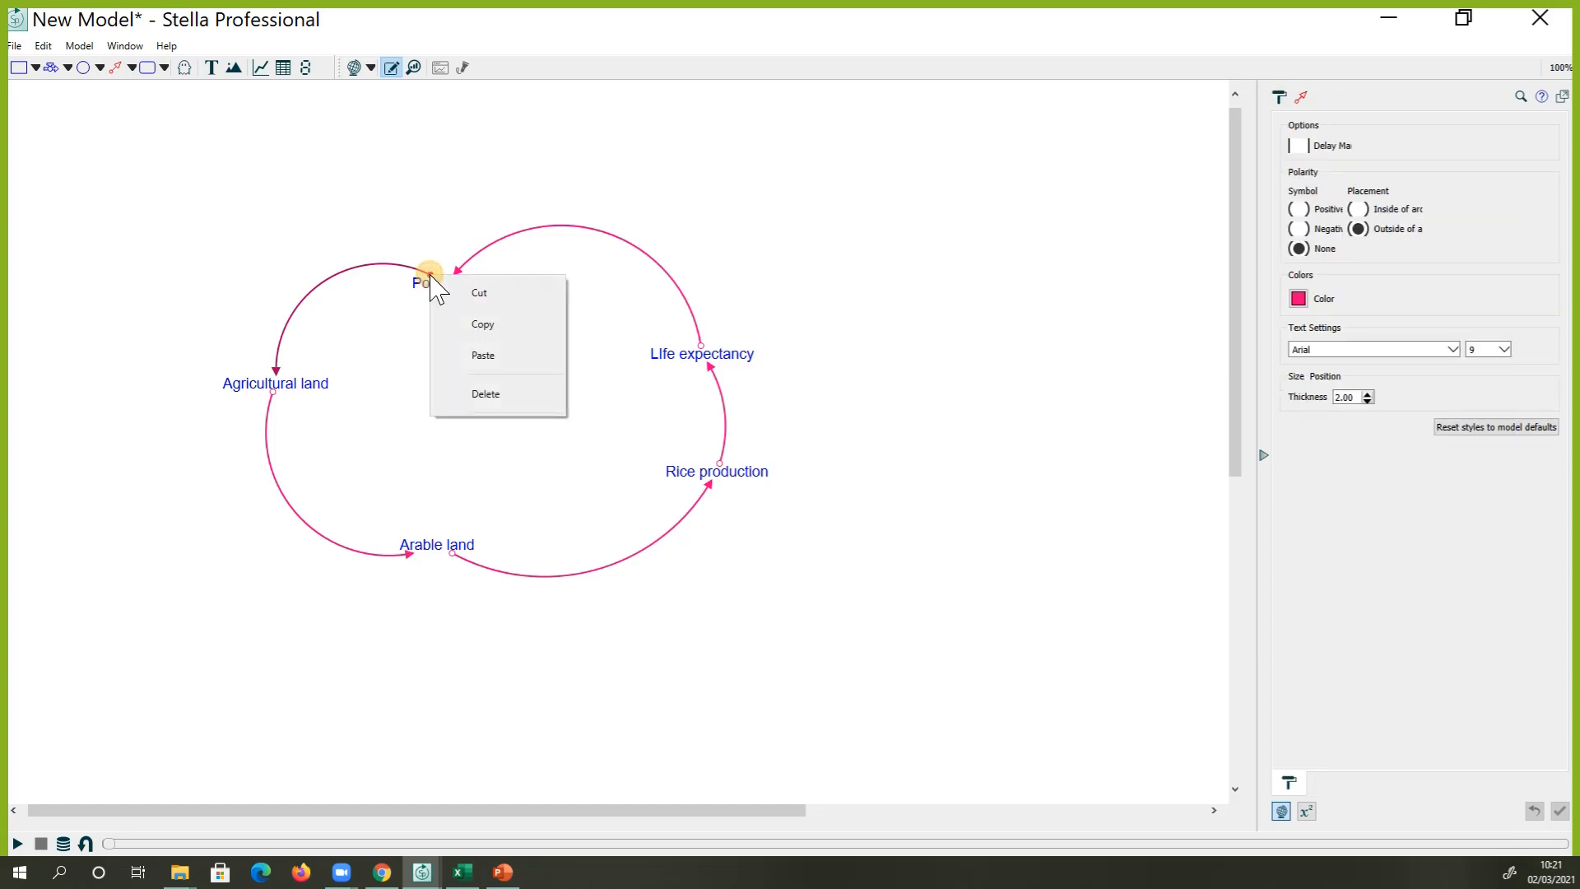
click(430, 284)
click(409, 274)
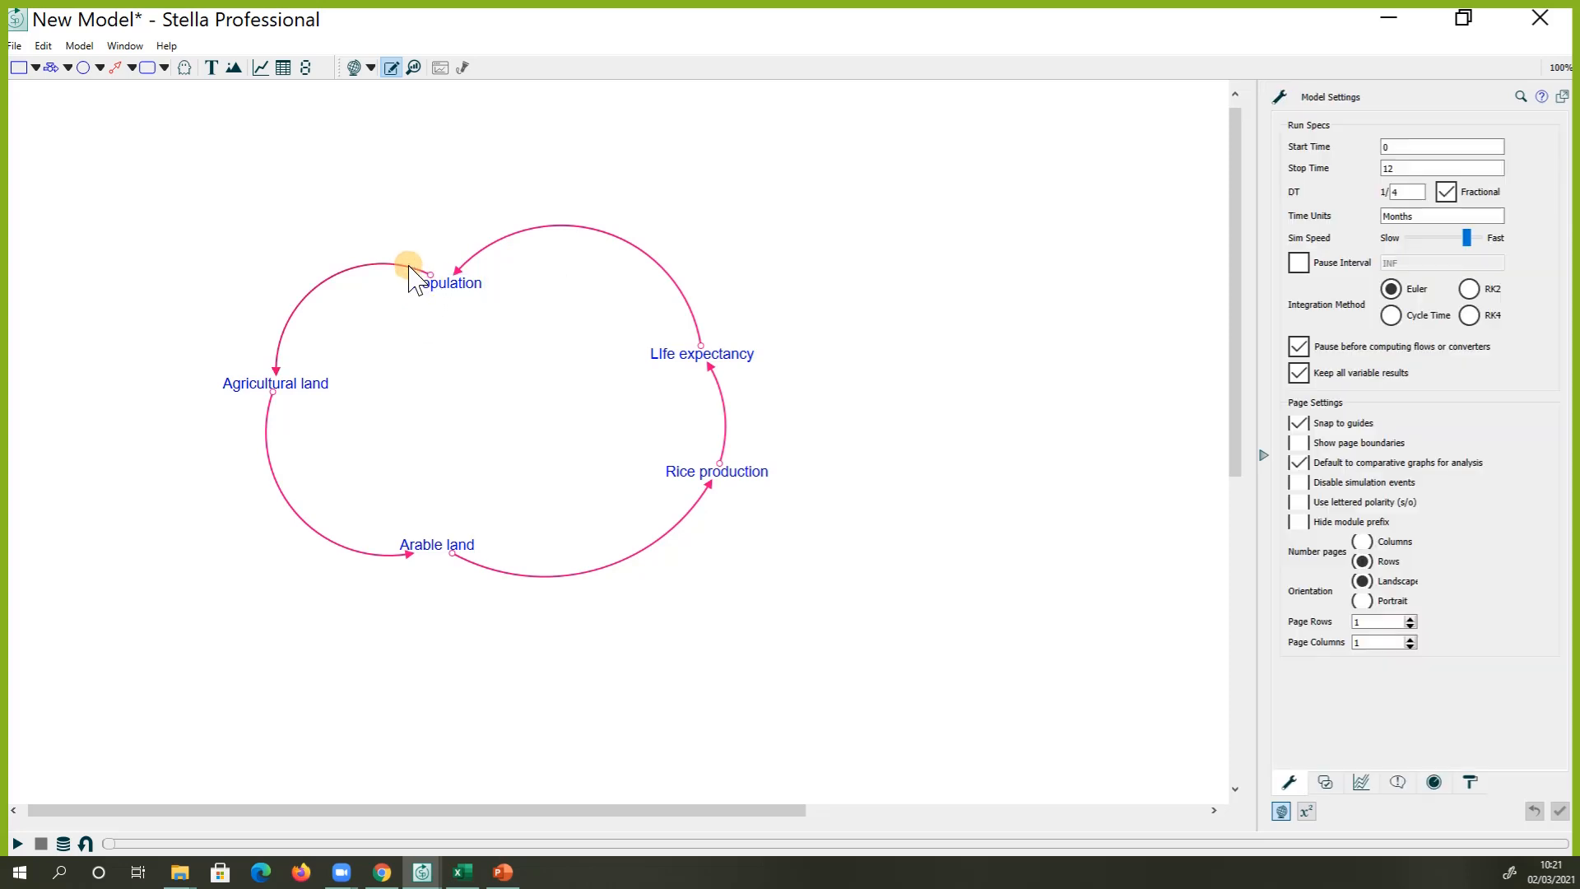
Set the Population to Agricultural land connector's polarity to Negative and its font size to 26
click(432, 280)
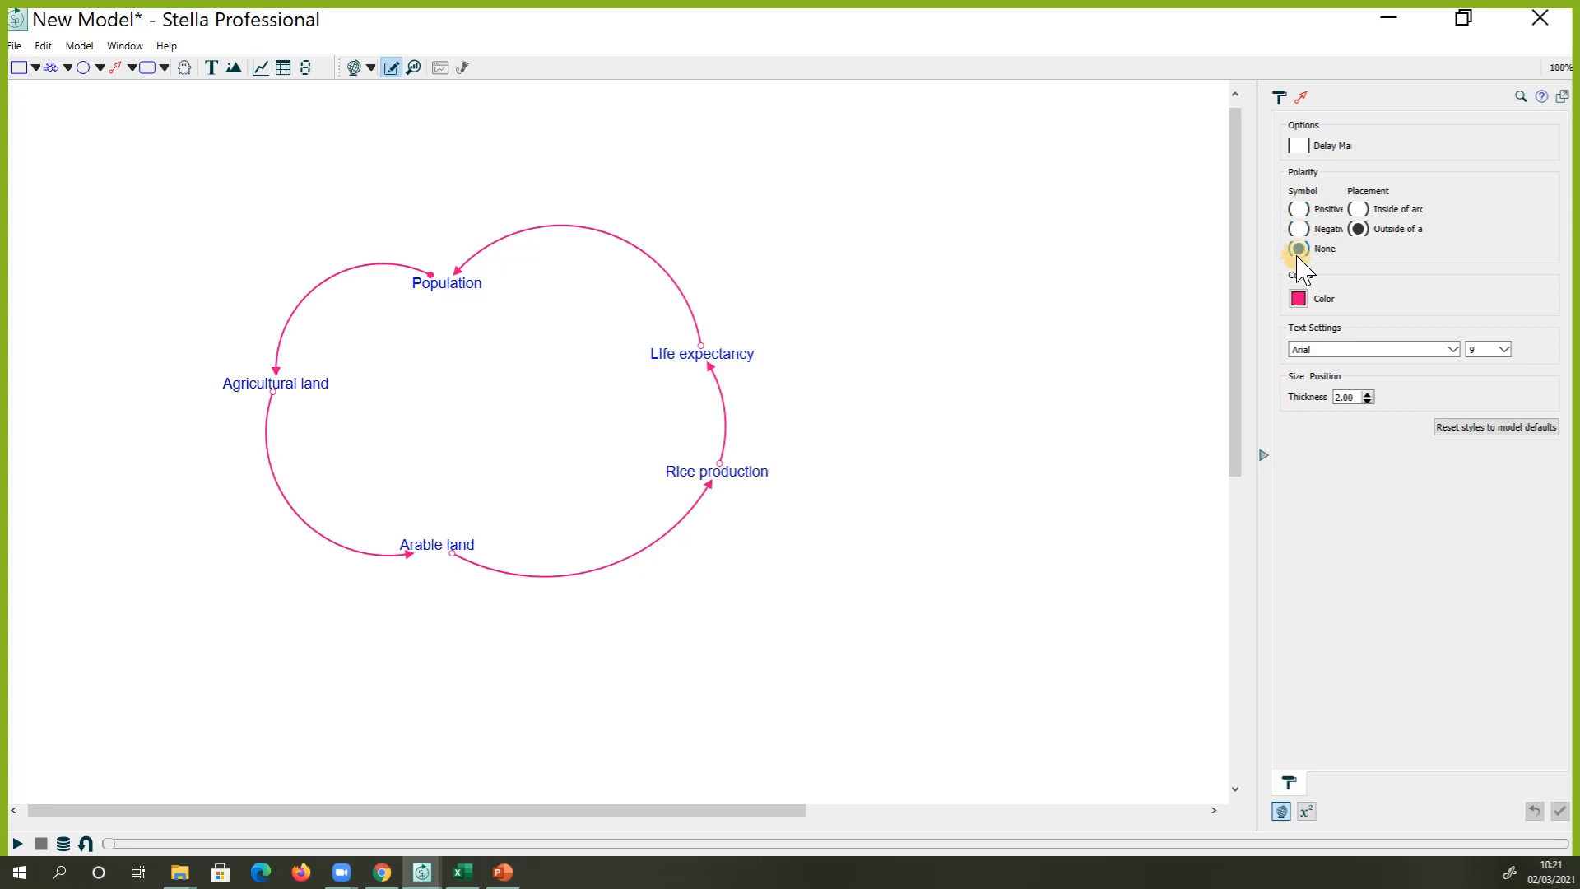
click(1298, 229)
click(1504, 349)
click(1474, 470)
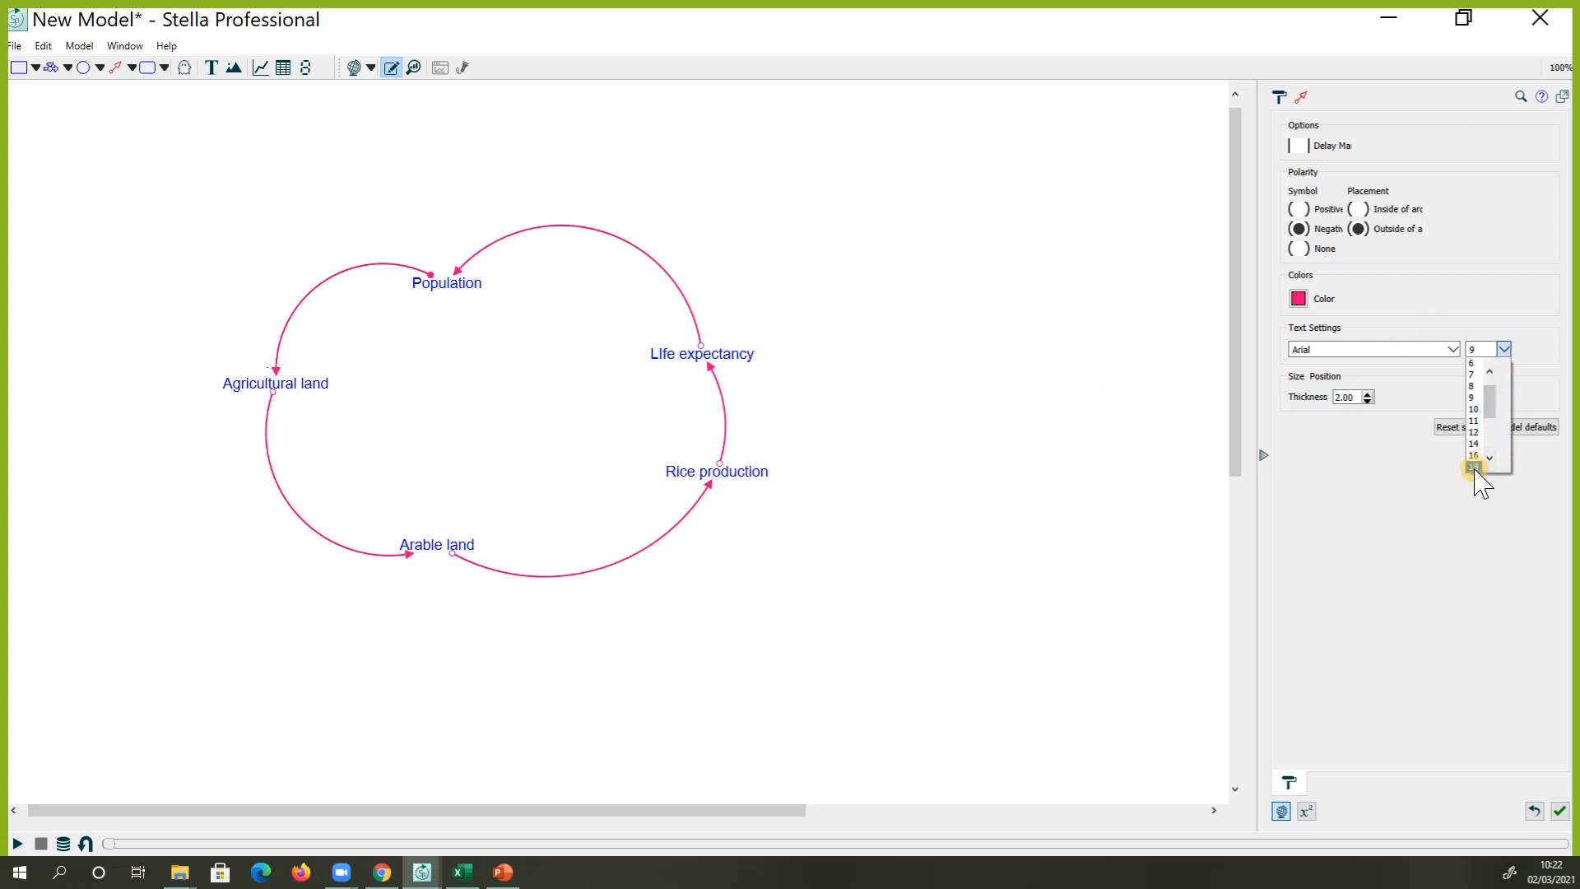
click(1504, 349)
scroll(1492, 451, down, 1)
click(1477, 452)
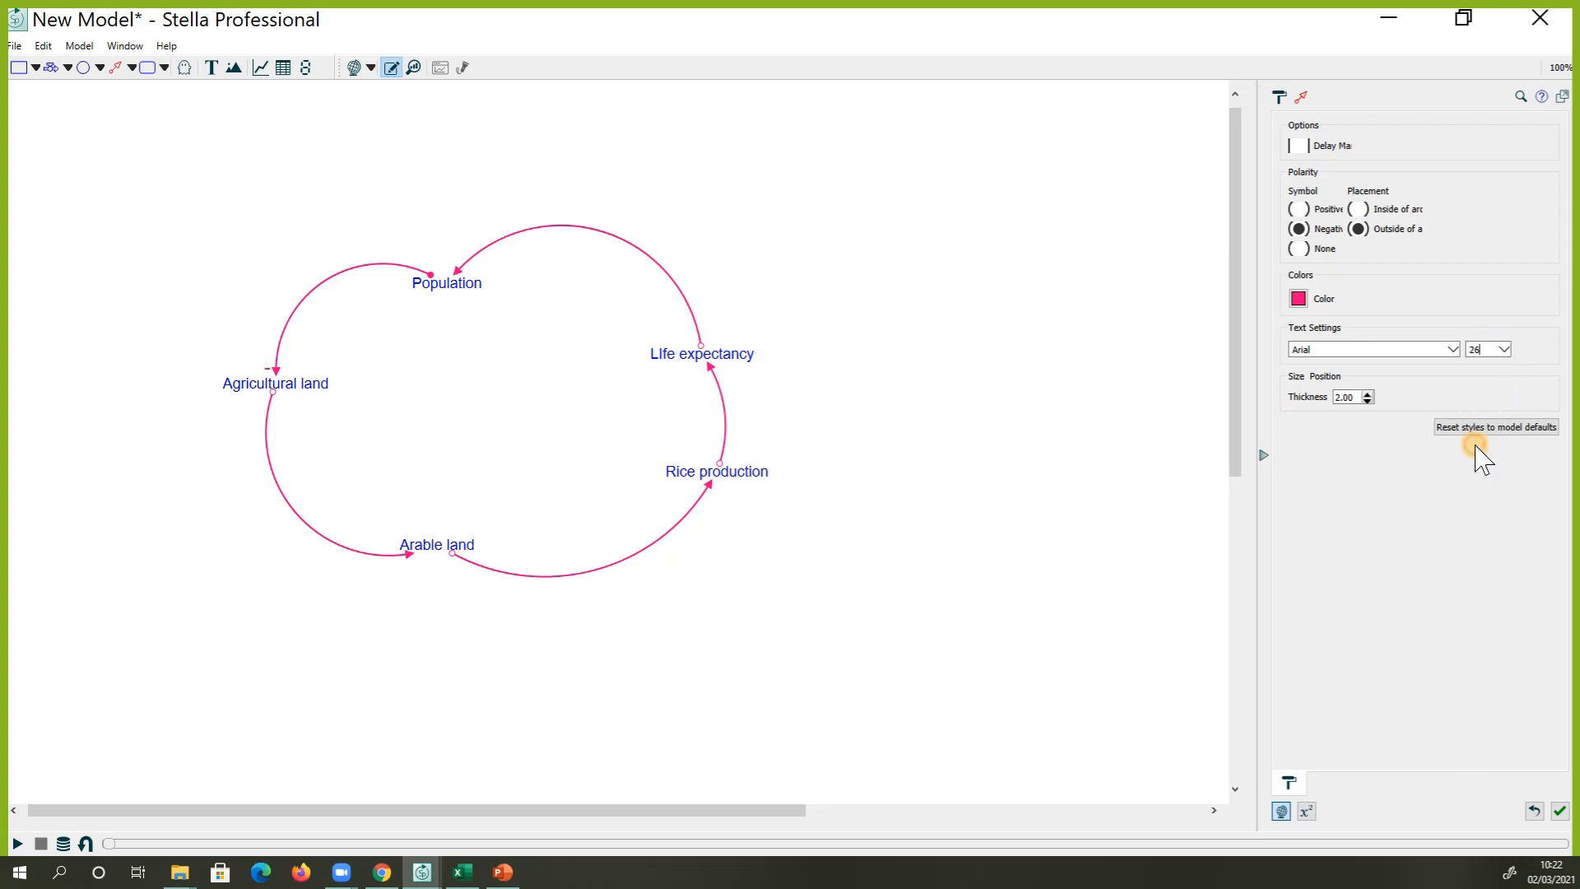
click(829, 628)
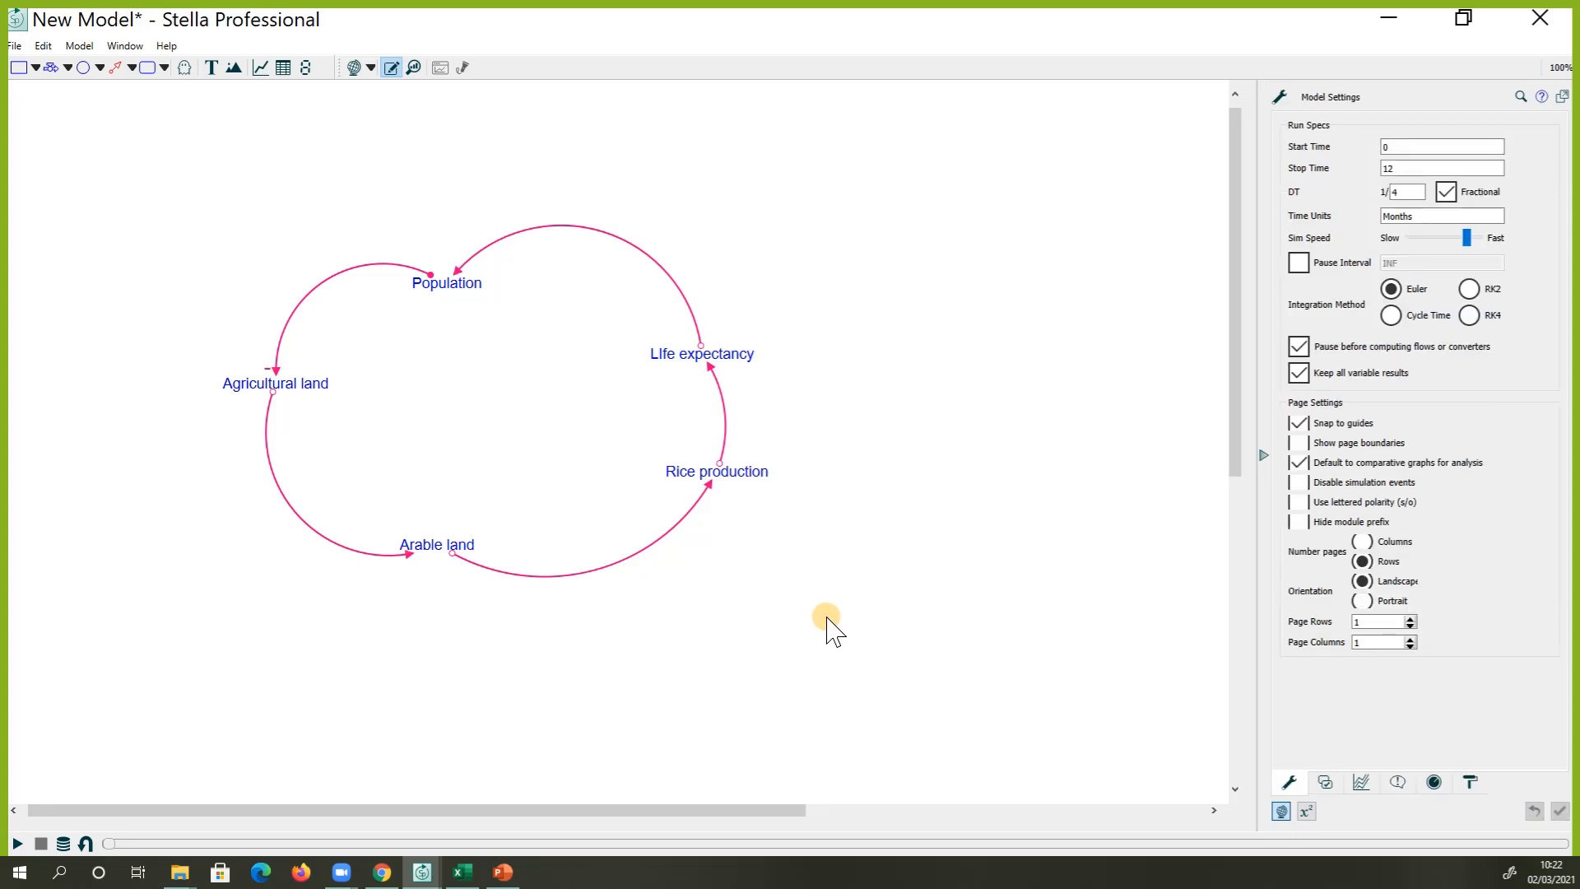
Set the polarity of the Agricultural land to Arable land connector to Negative and enlarge its font size
right_click(273, 393)
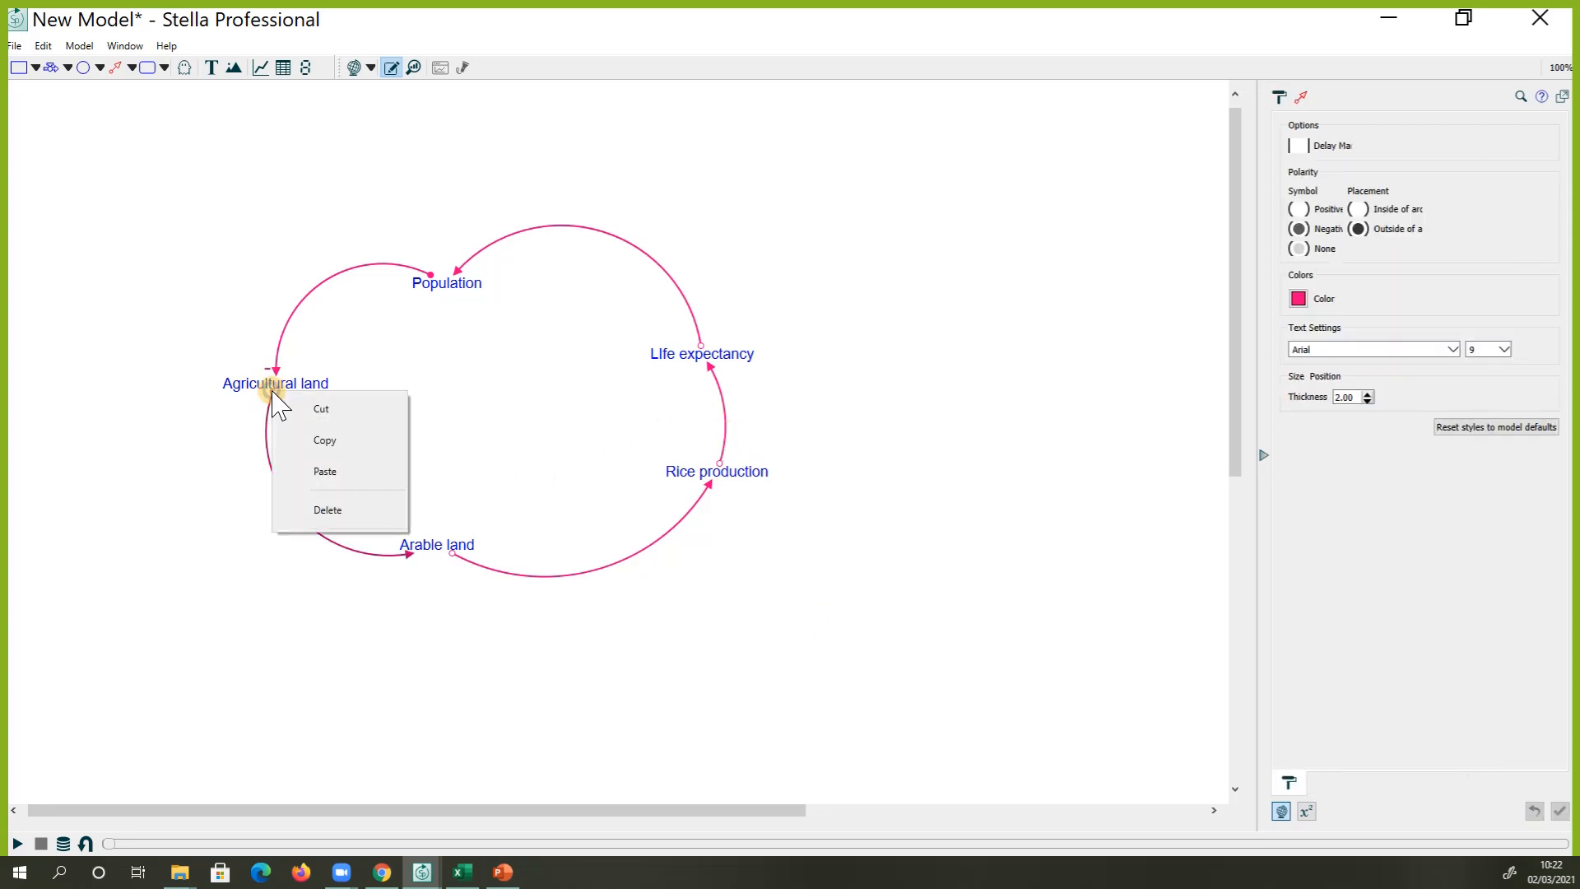
click(272, 392)
right_click(274, 392)
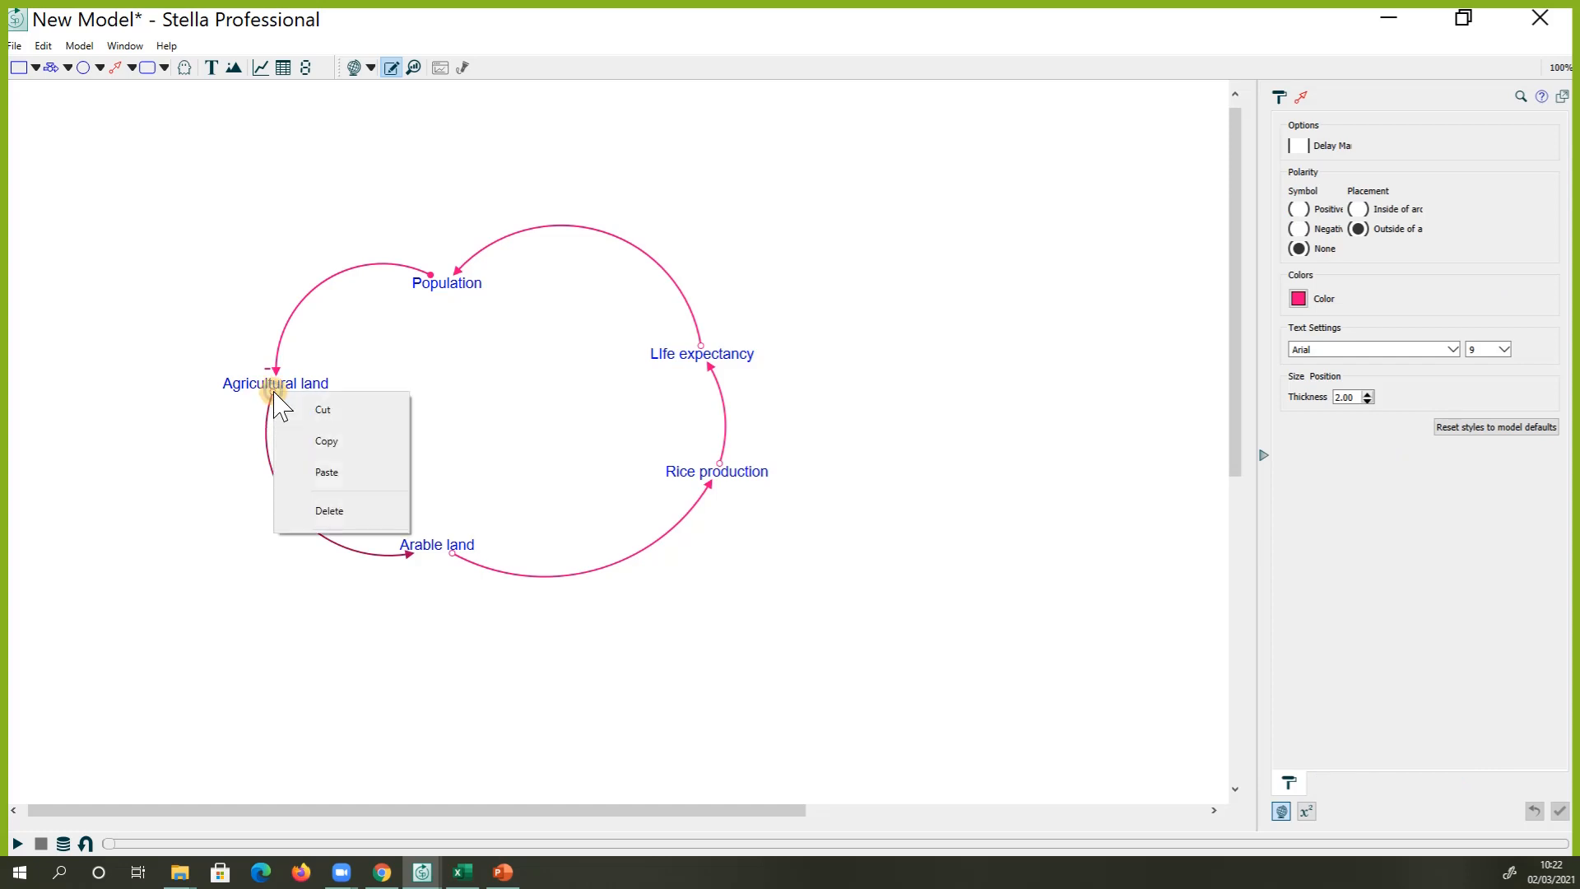
click(273, 391)
right_click(271, 391)
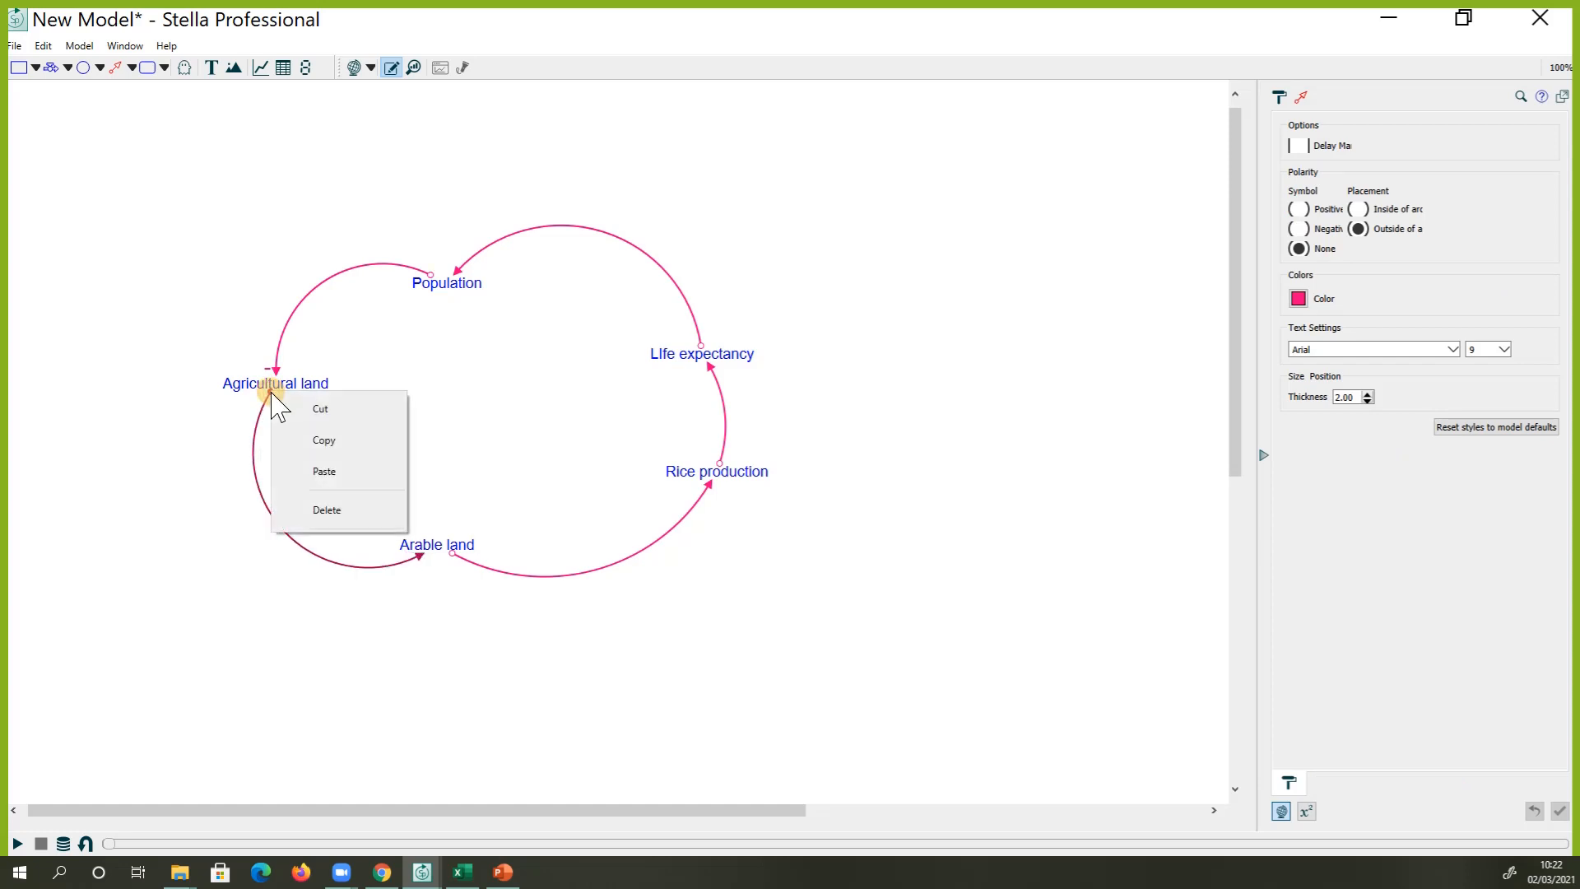
click(1298, 229)
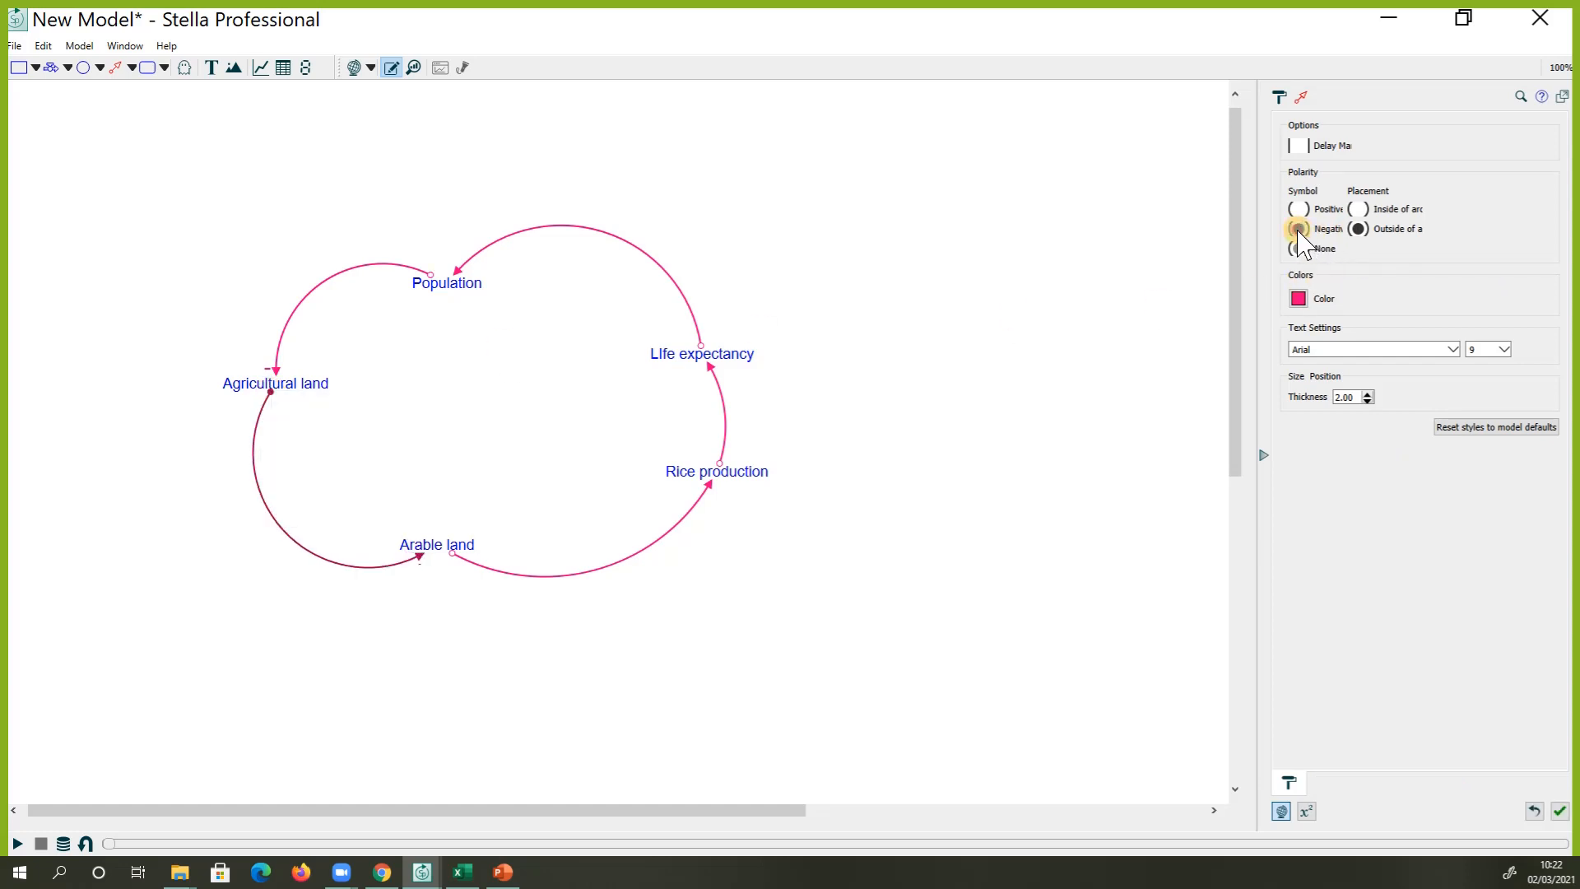
click(1502, 350)
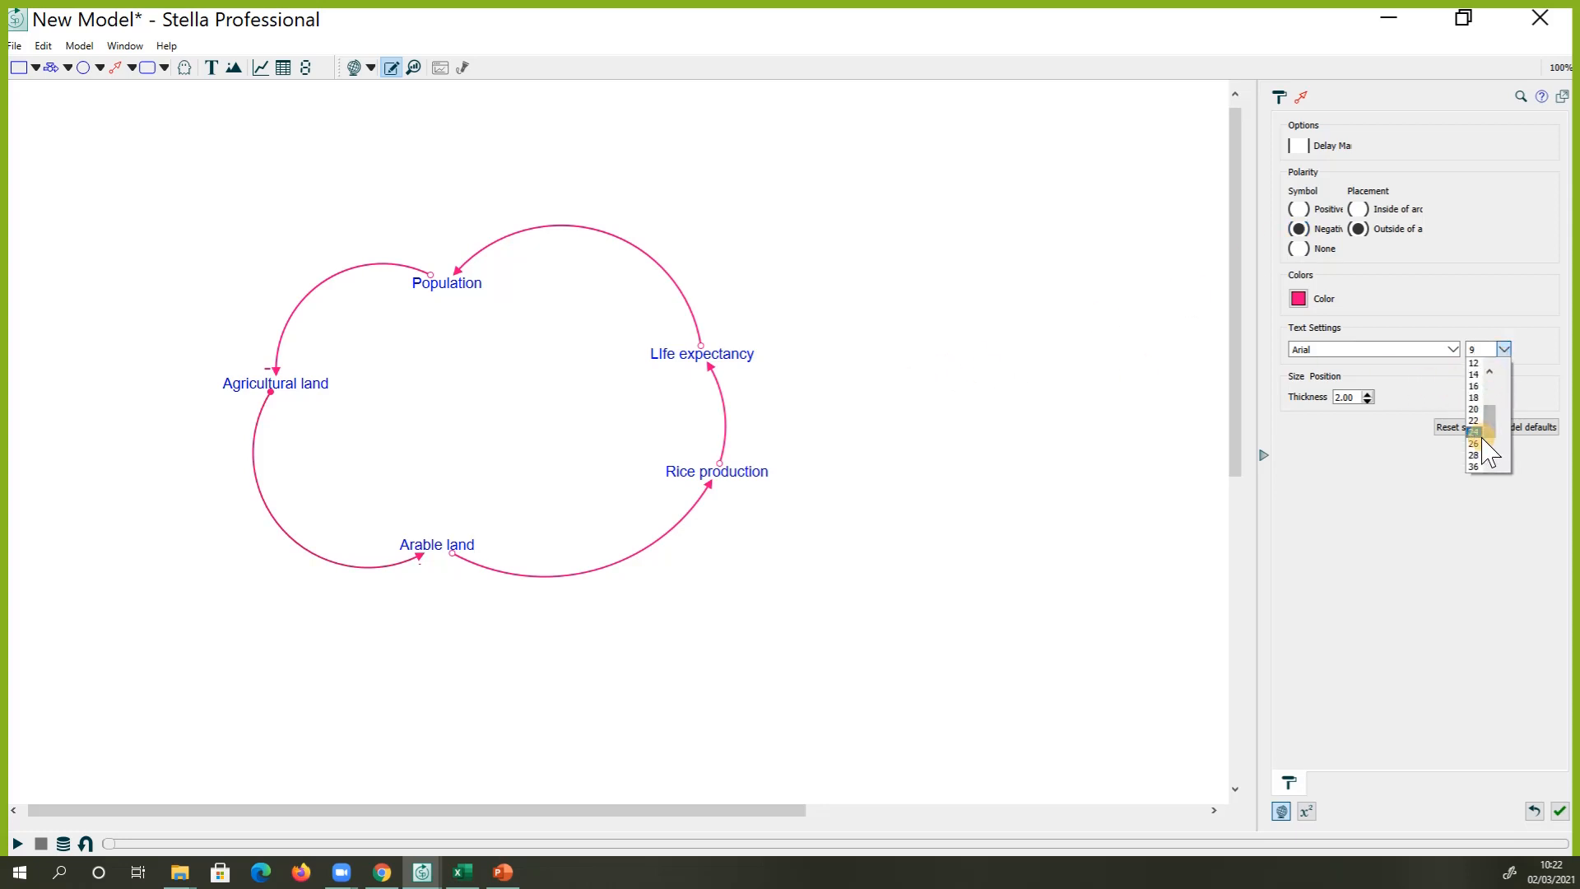
click(1479, 438)
click(968, 493)
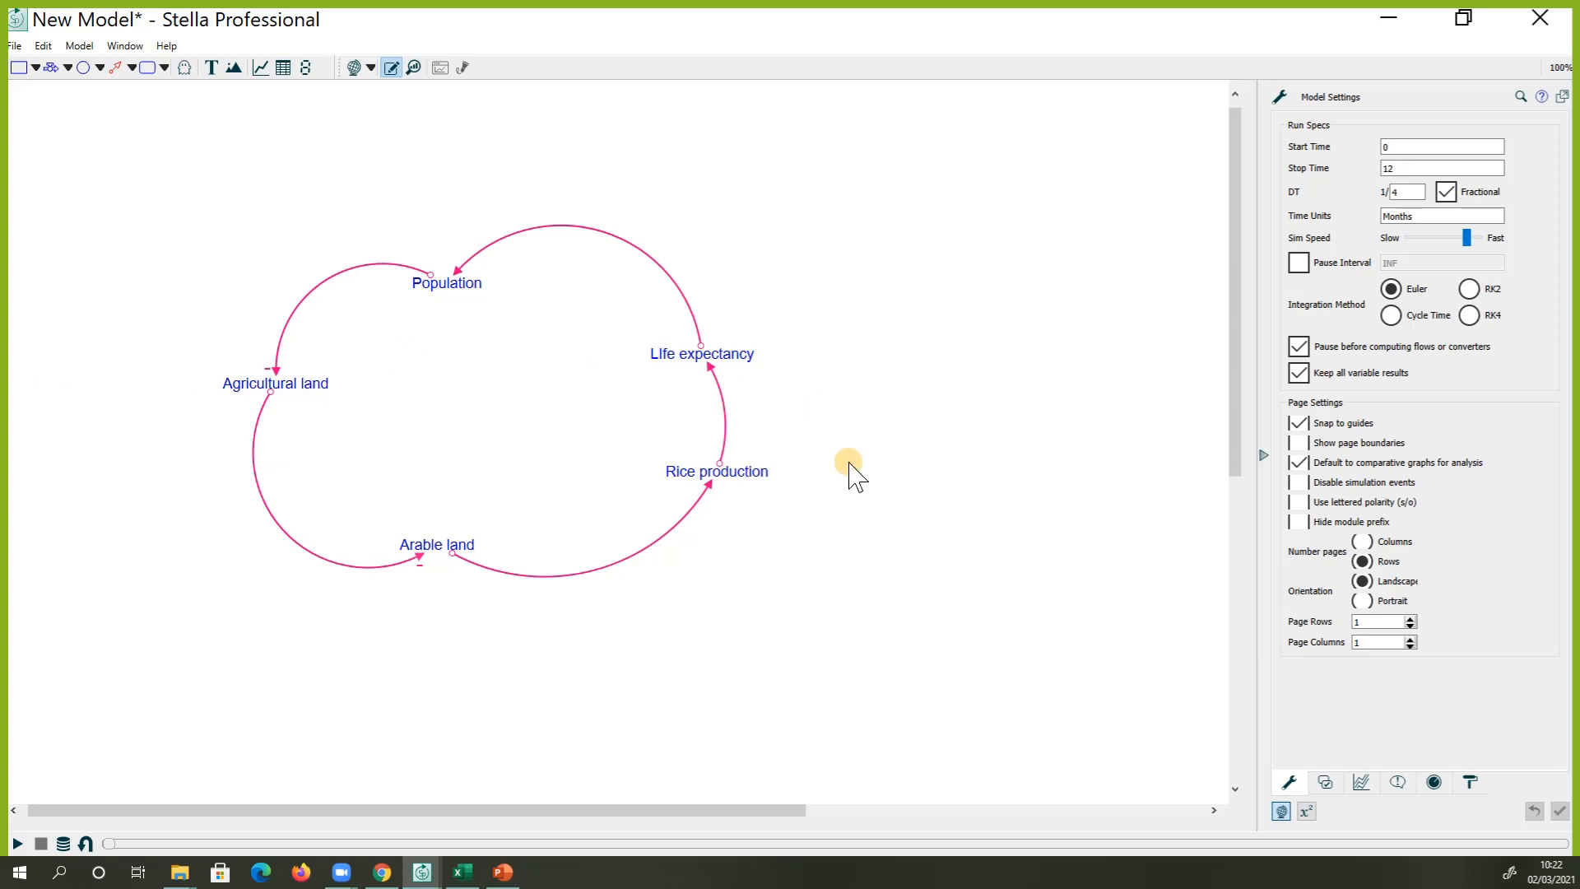
Select all five variable names in the loop and set their font size to 26
drag(929, 589, 69, 202)
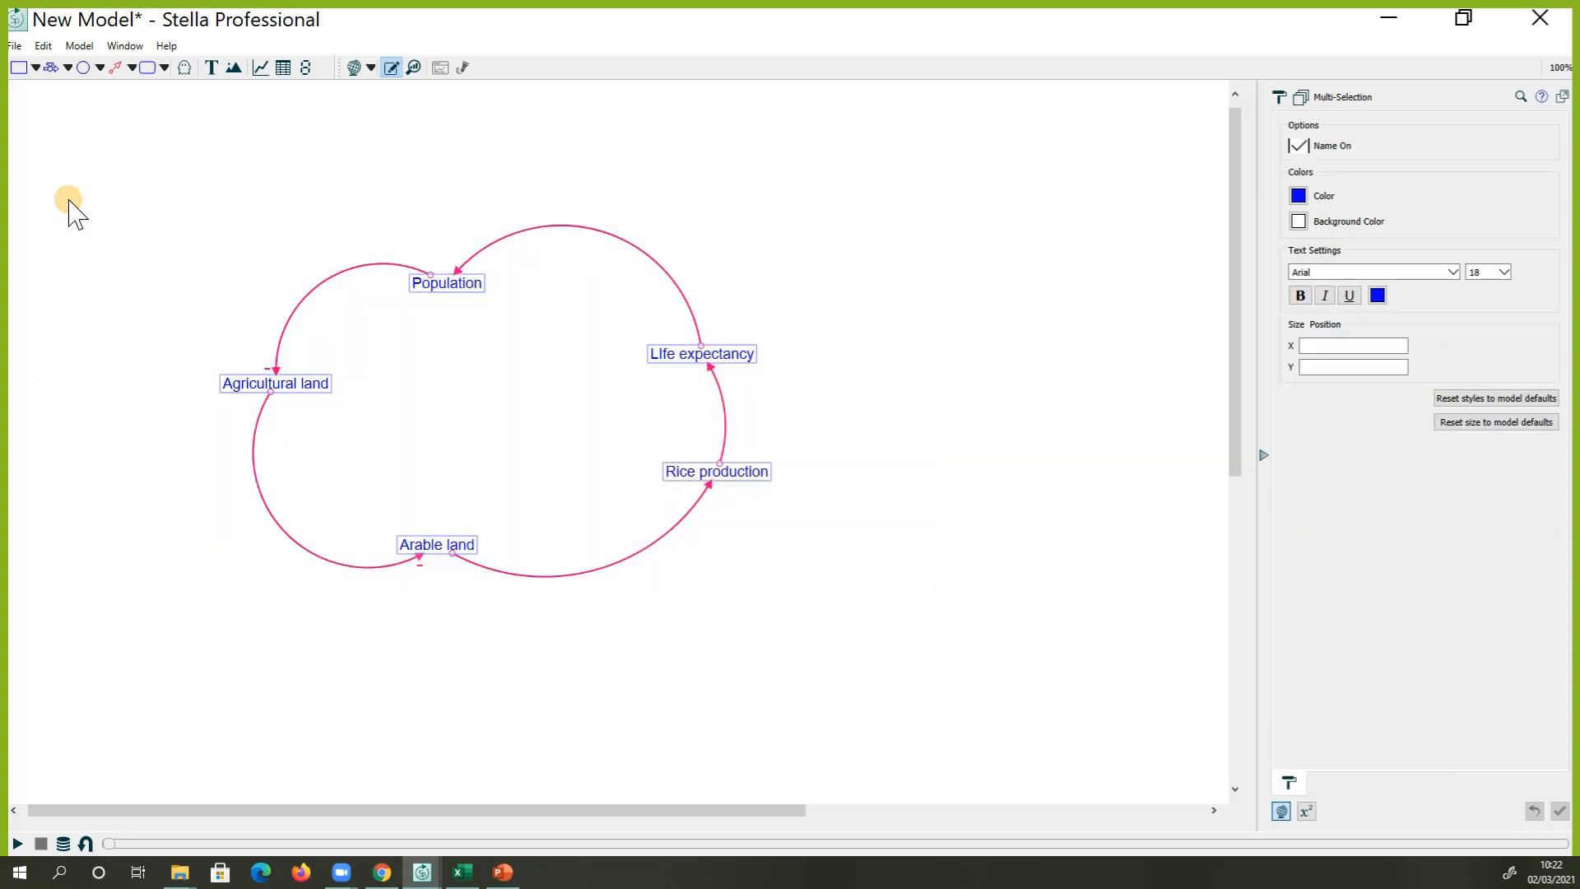
click(761, 605)
drag(926, 603, 71, 148)
click(1503, 272)
click(1027, 471)
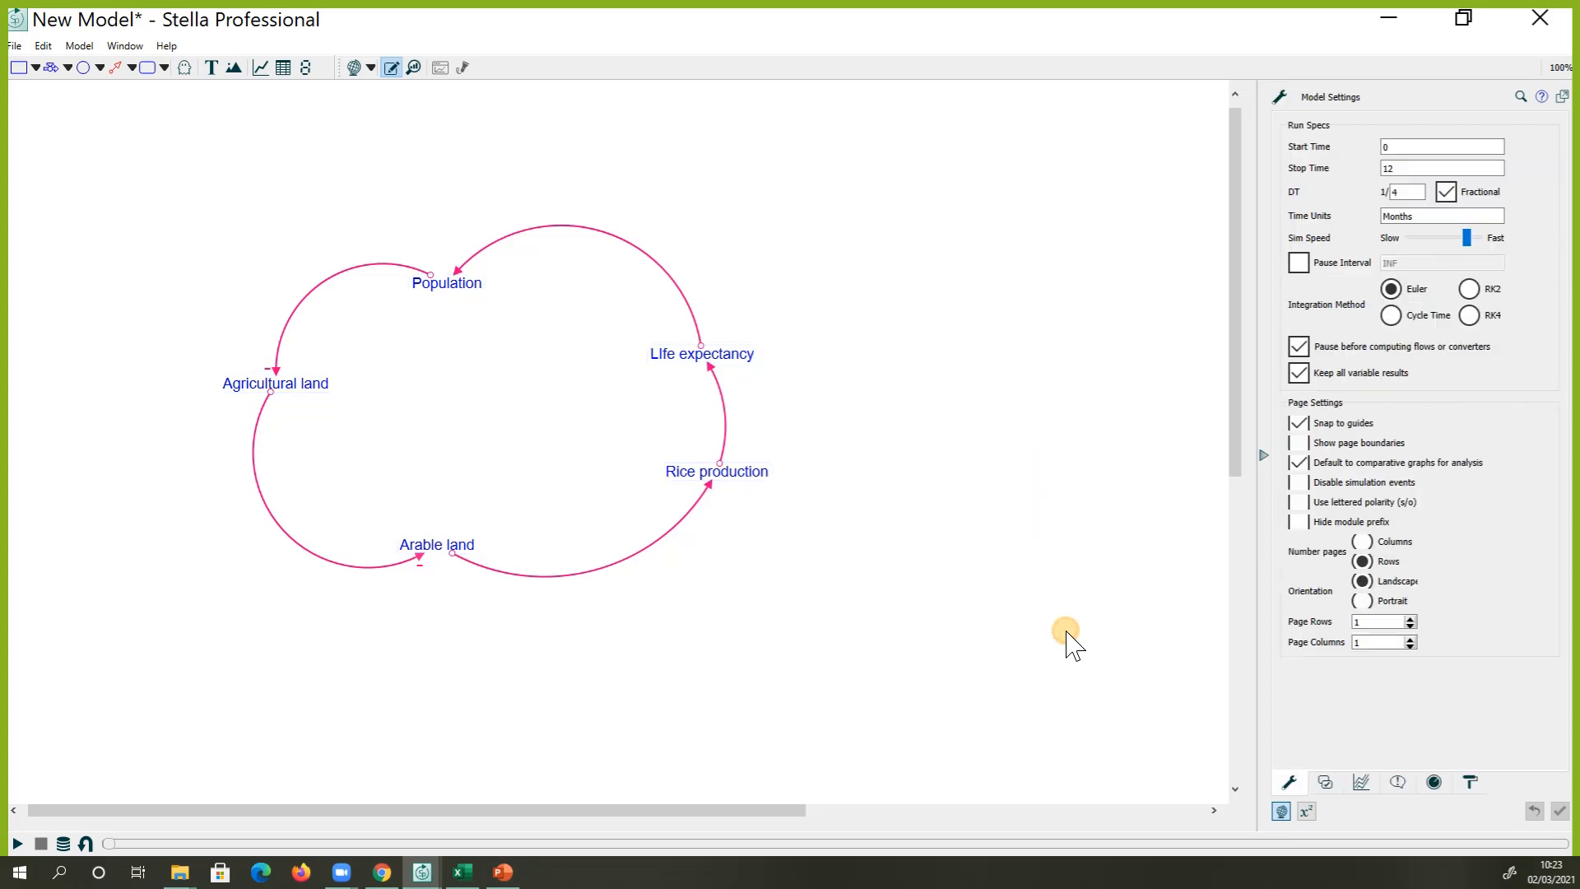
drag(1068, 641, 107, 222)
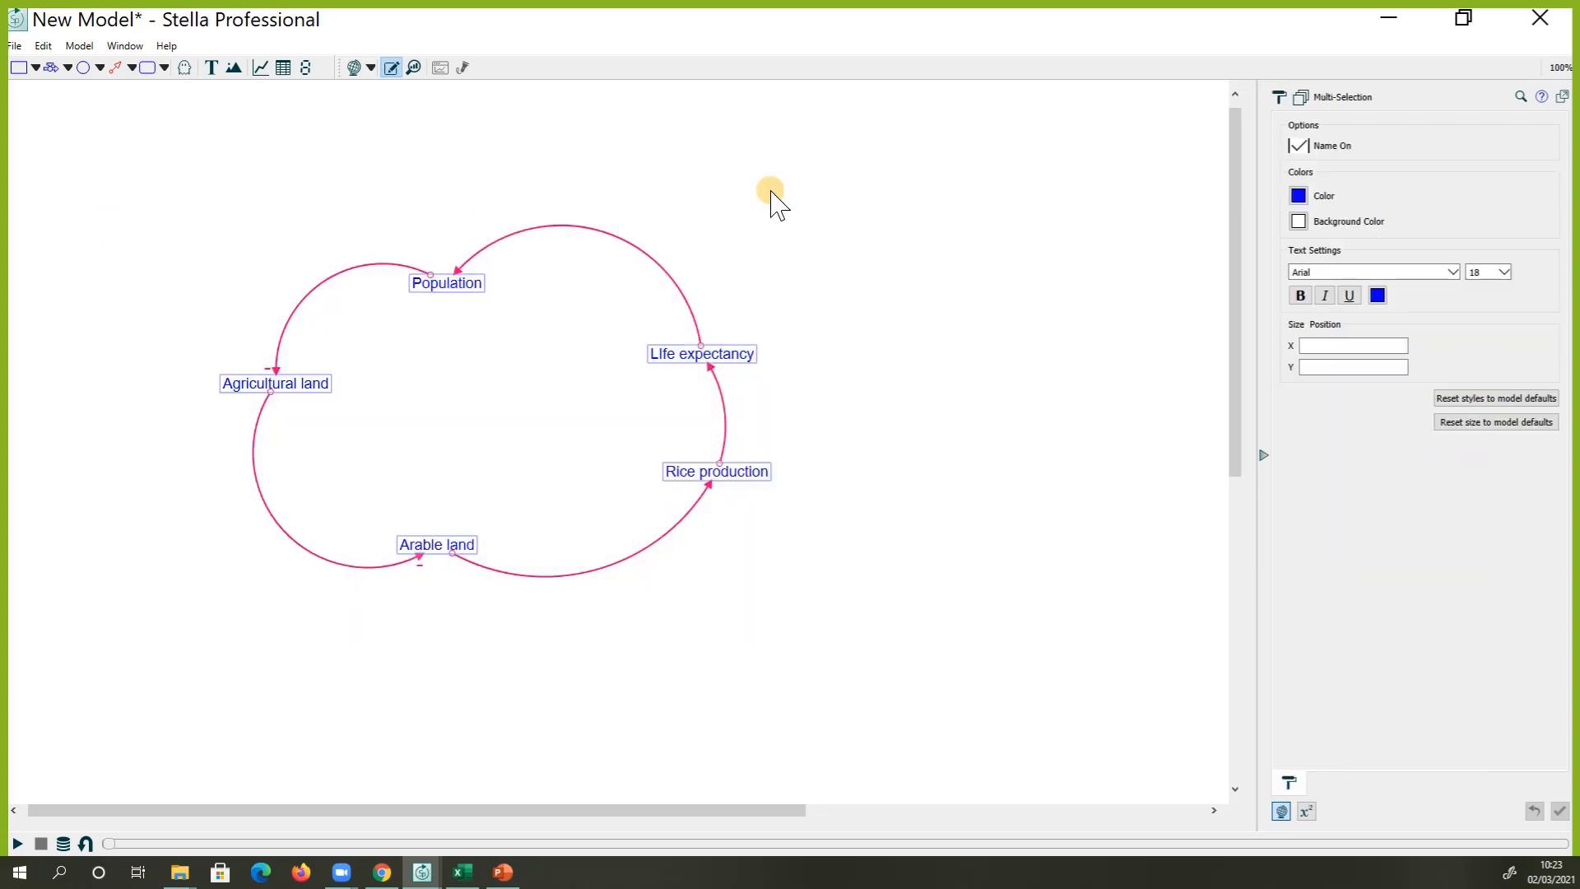
click(1503, 273)
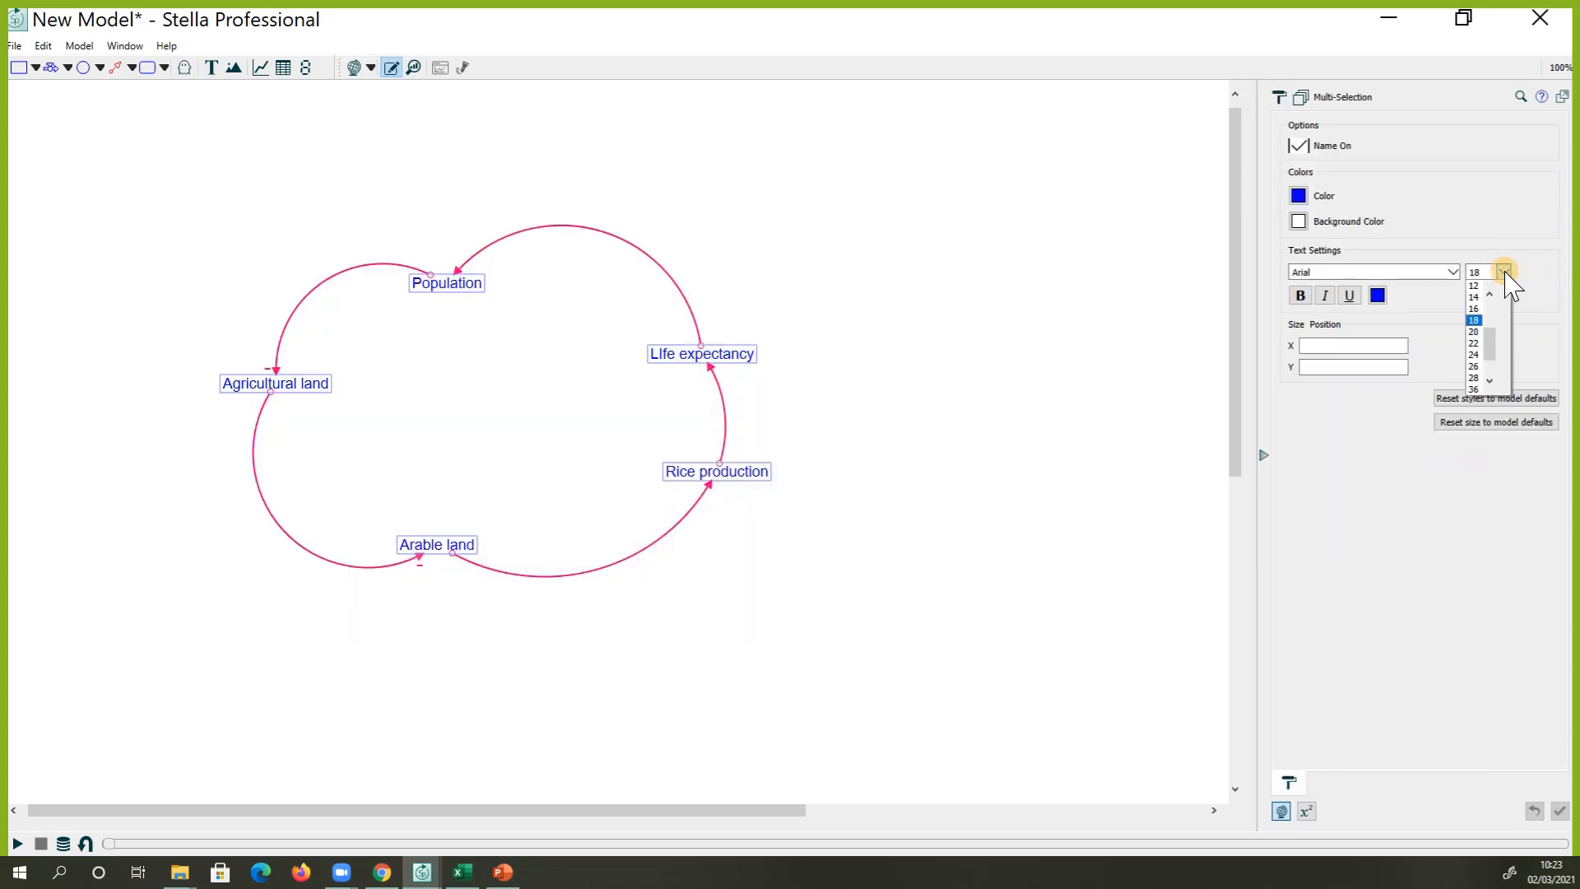
click(1474, 366)
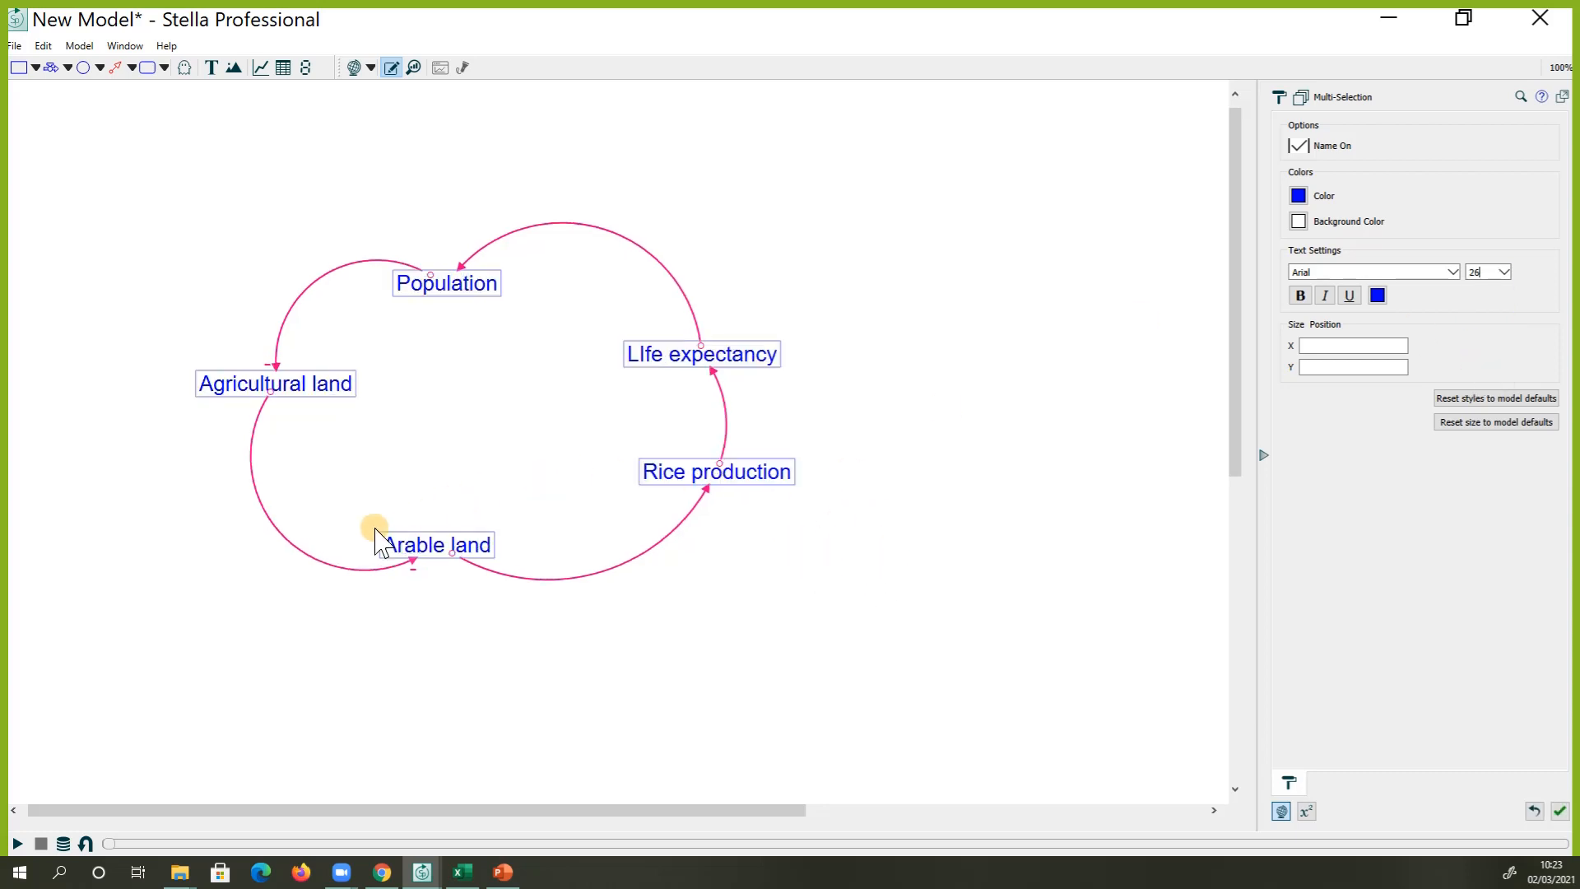
click(808, 593)
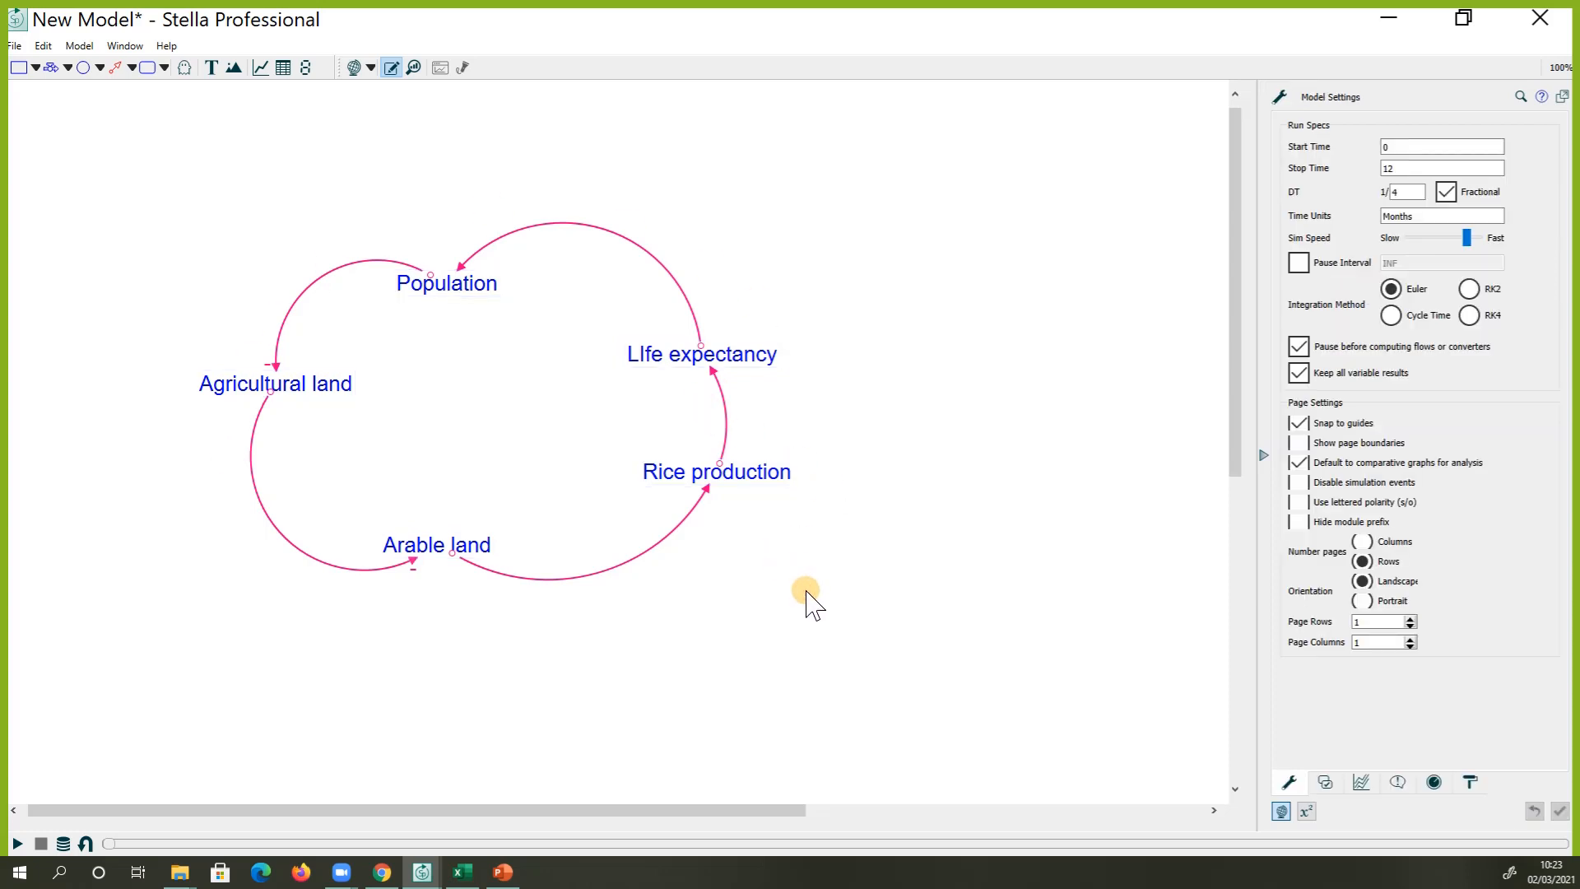
Open Word with a new blank document and switch back to the Stella model
click(59, 874)
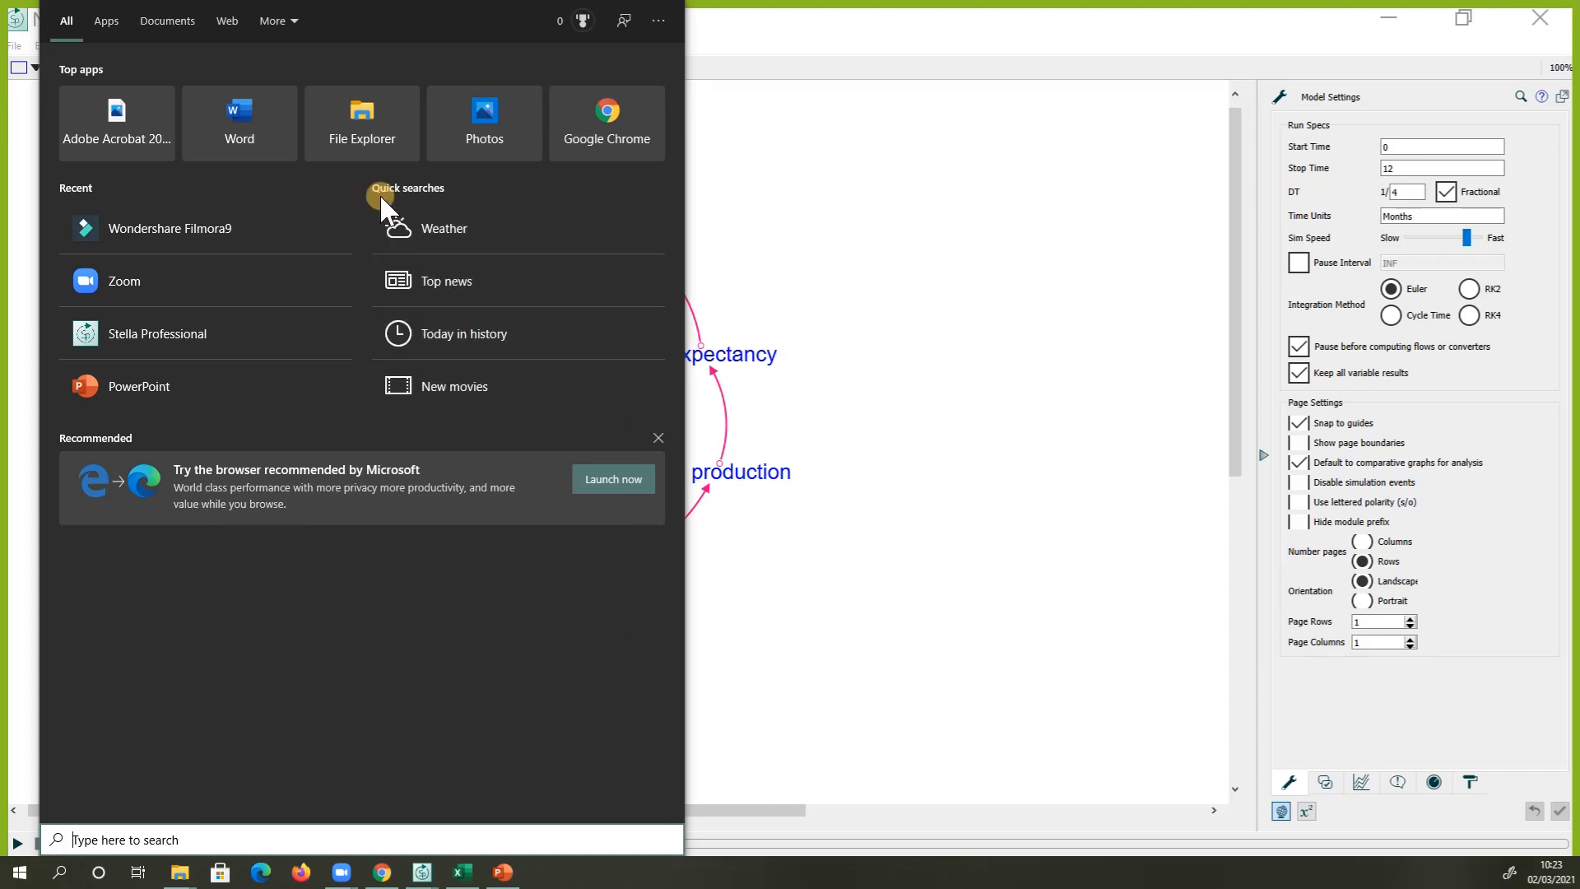
click(250, 116)
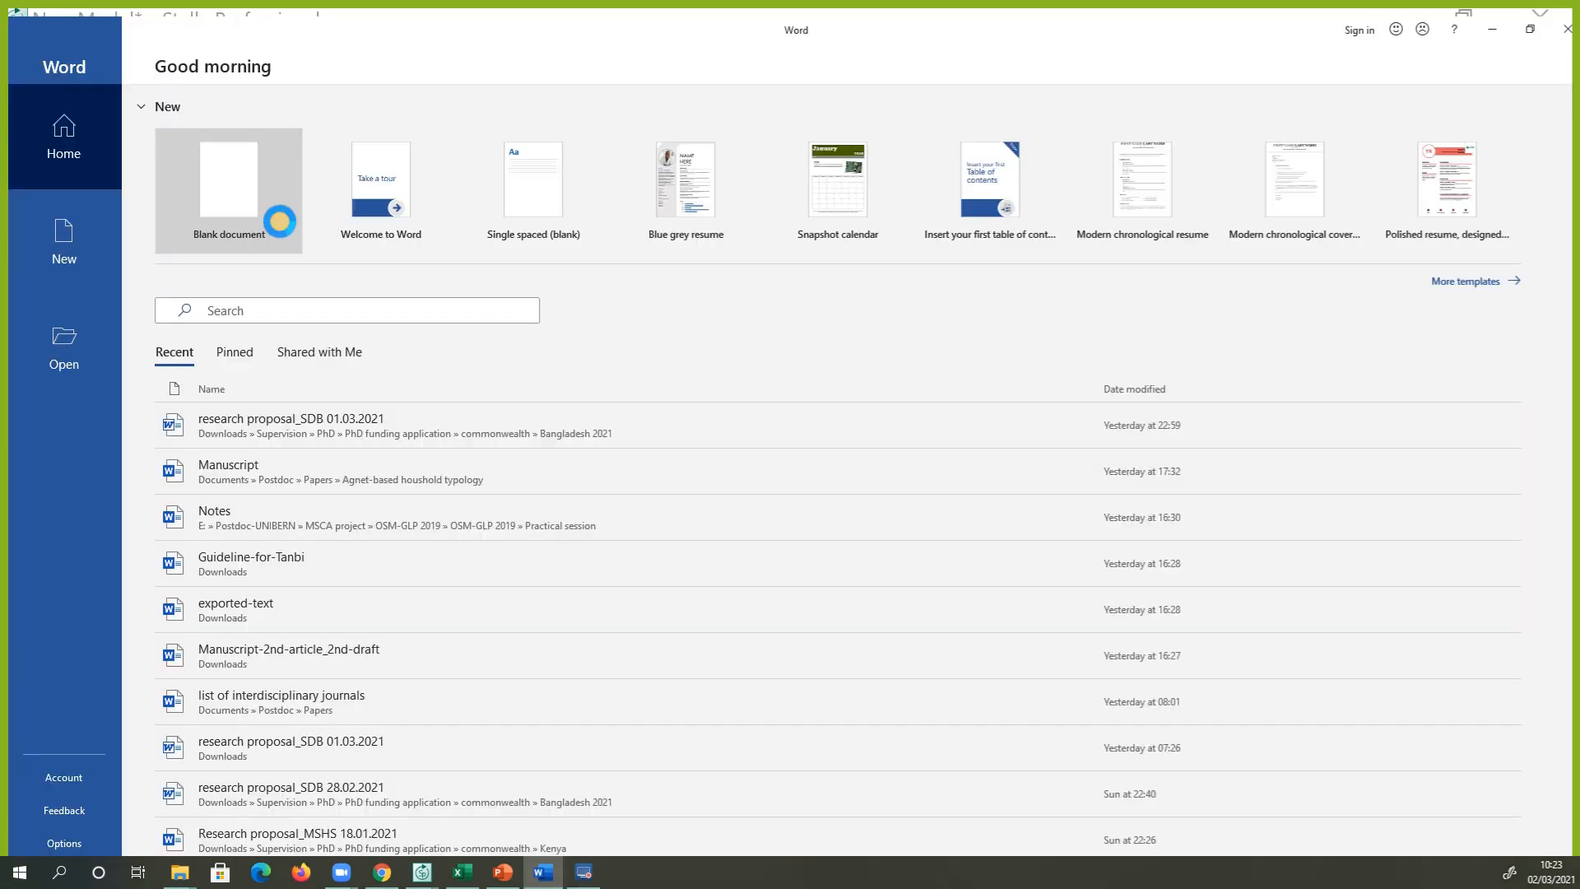
click(280, 220)
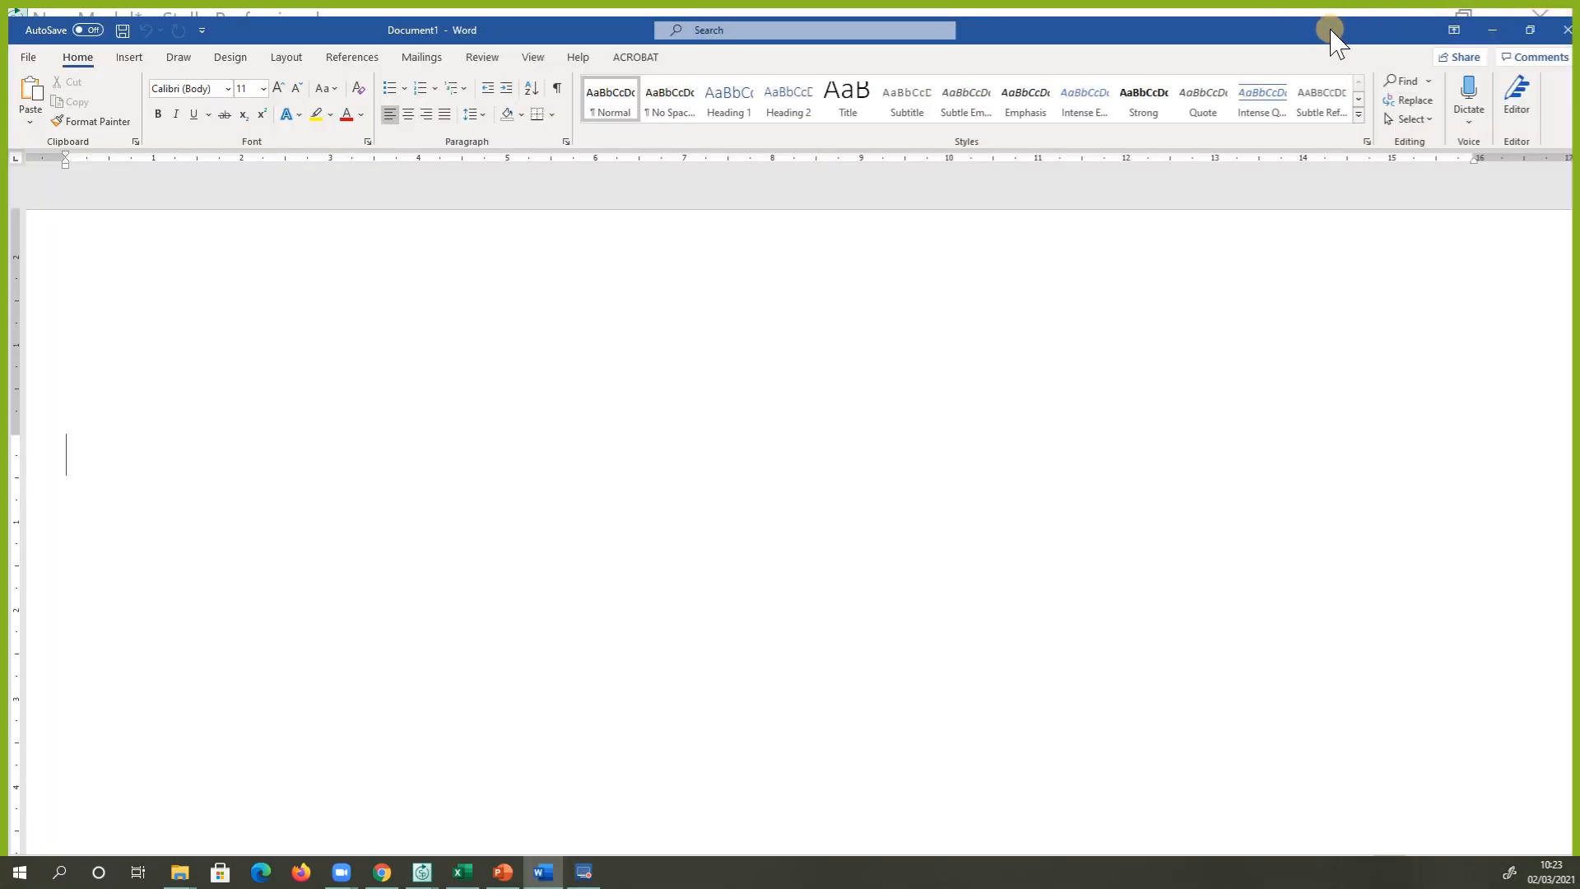
click(1492, 30)
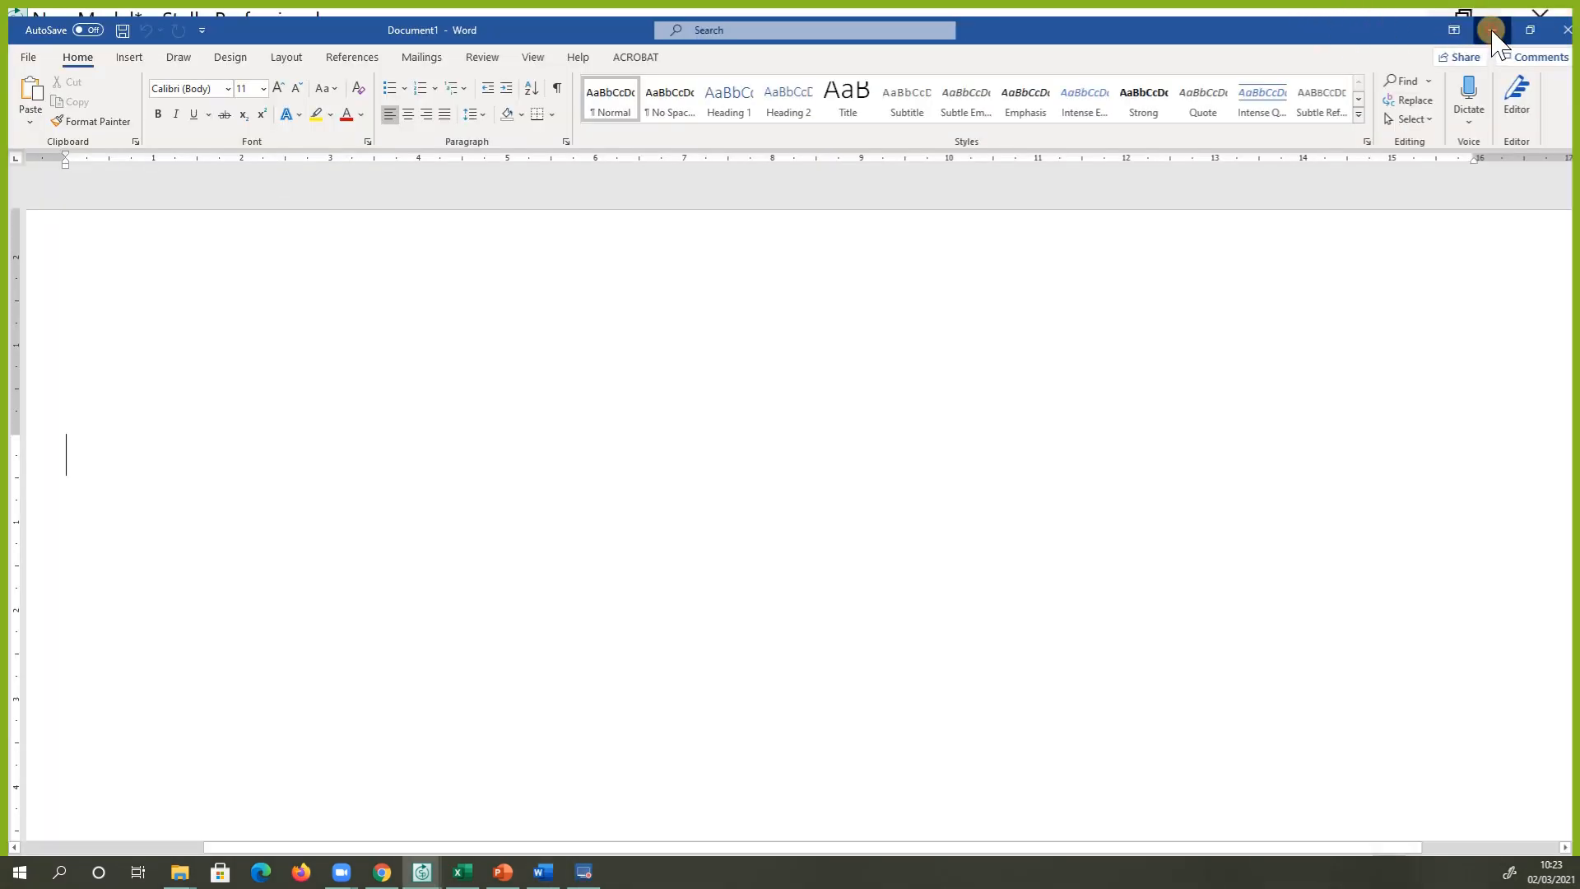
Copy the whole causal loop diagram, paste it into the blank Word document, and return to Stella
drag(970, 608, 87, 153)
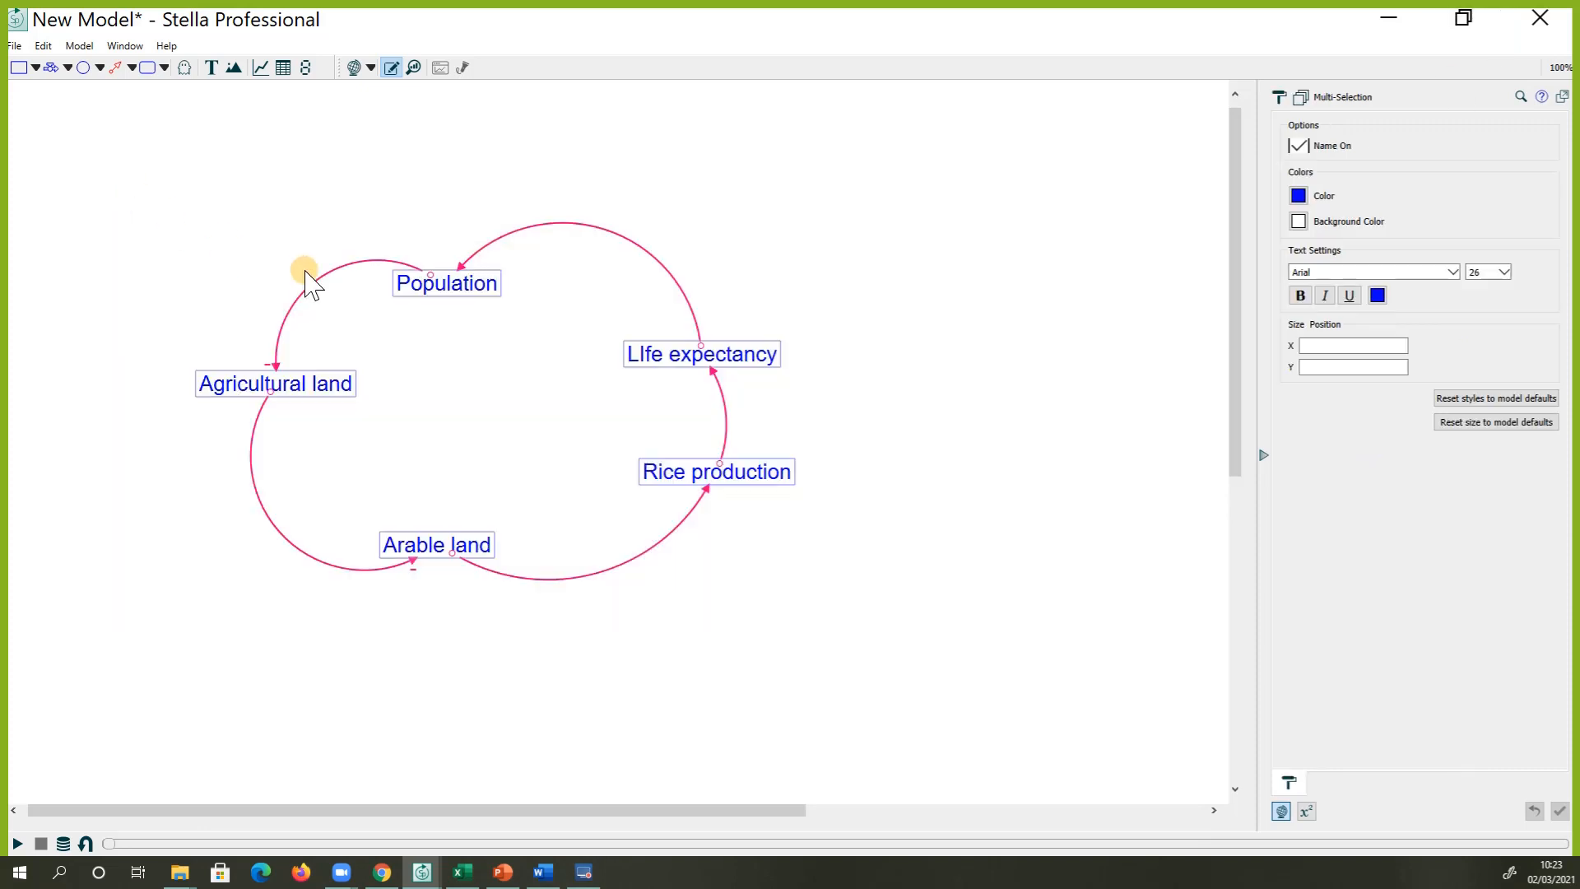
right_click(453, 292)
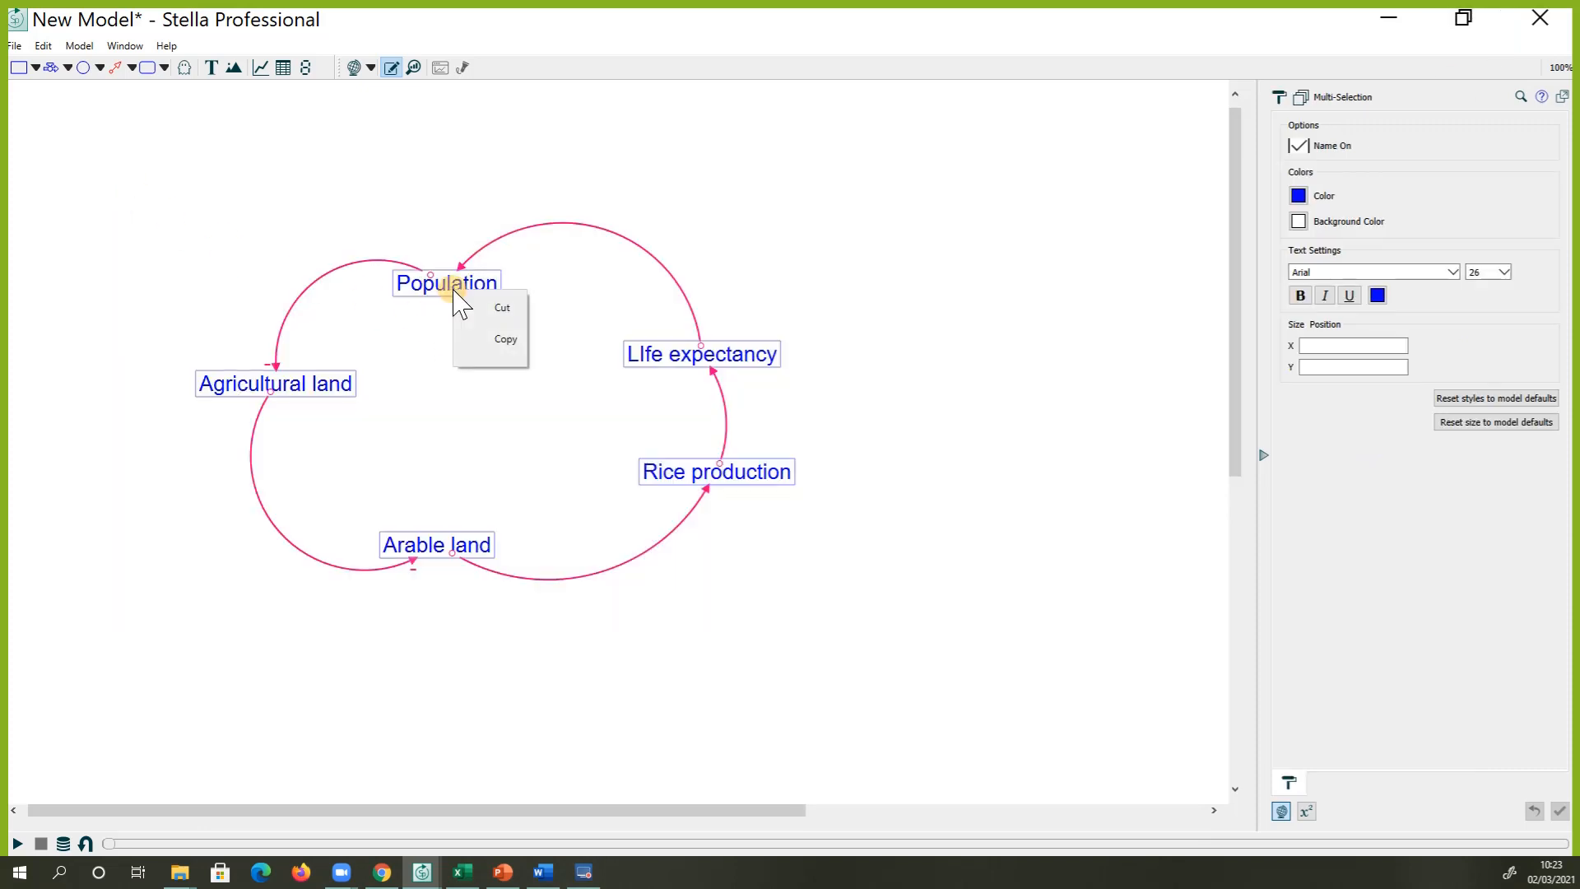
click(495, 339)
click(542, 872)
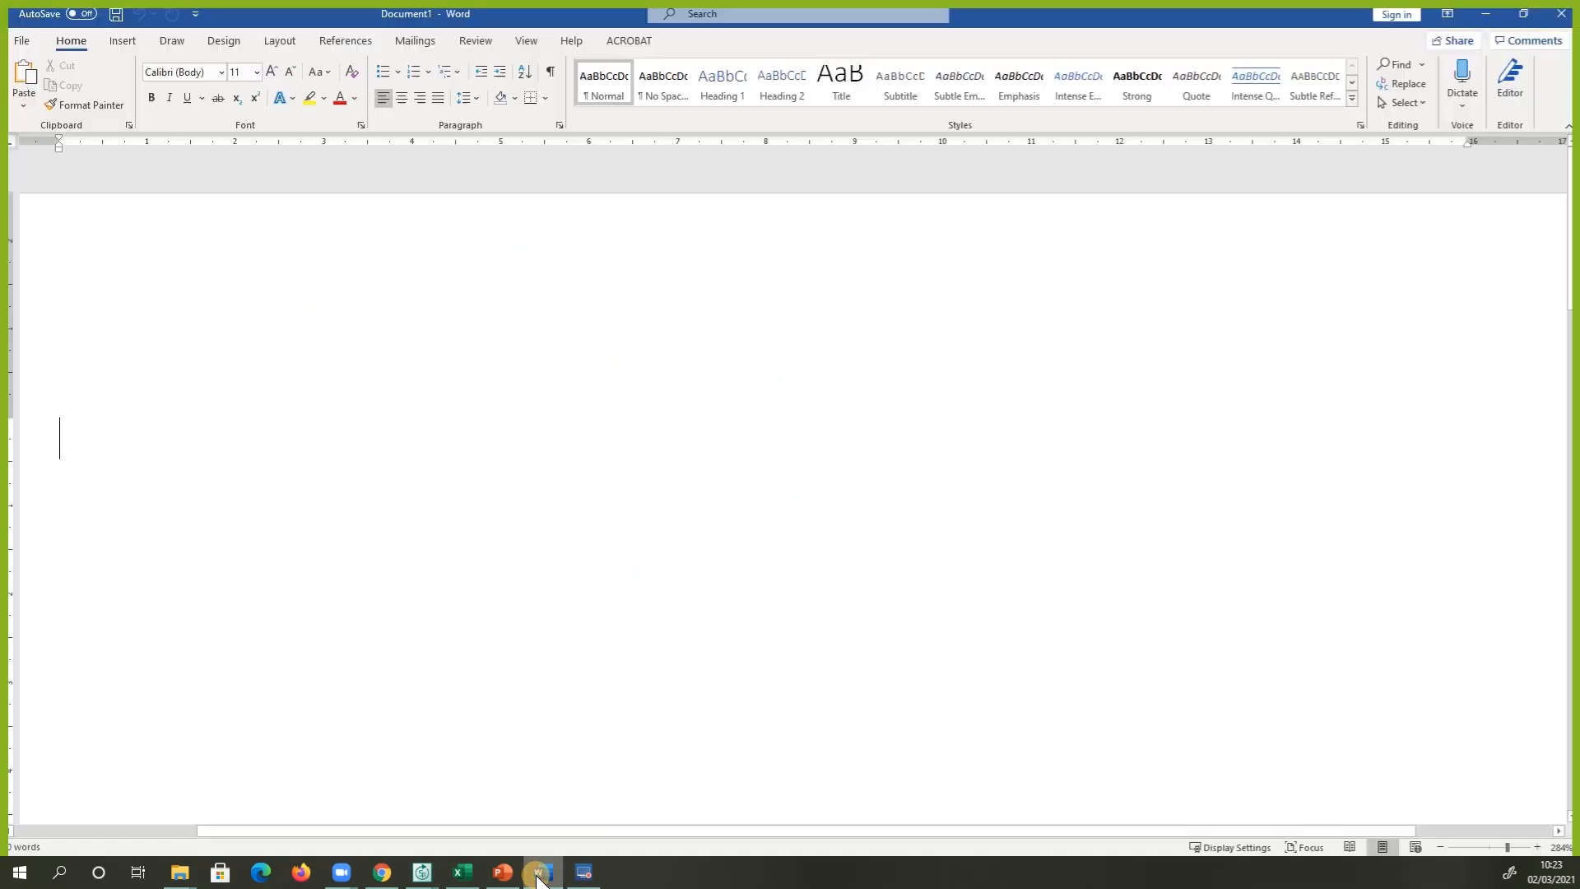
click(63, 447)
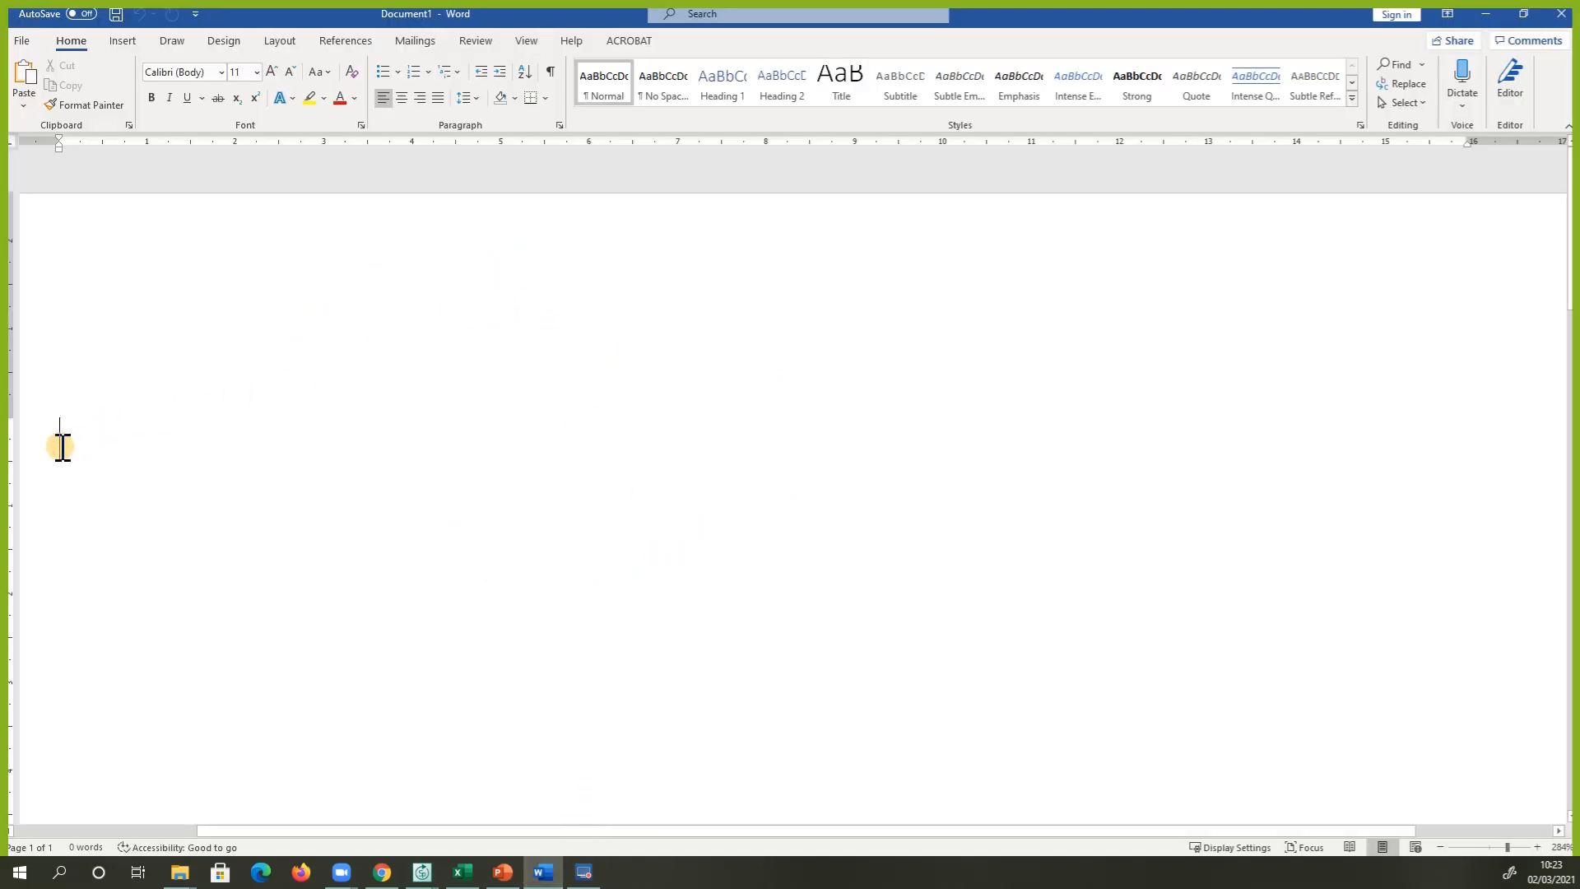
right_click(62, 447)
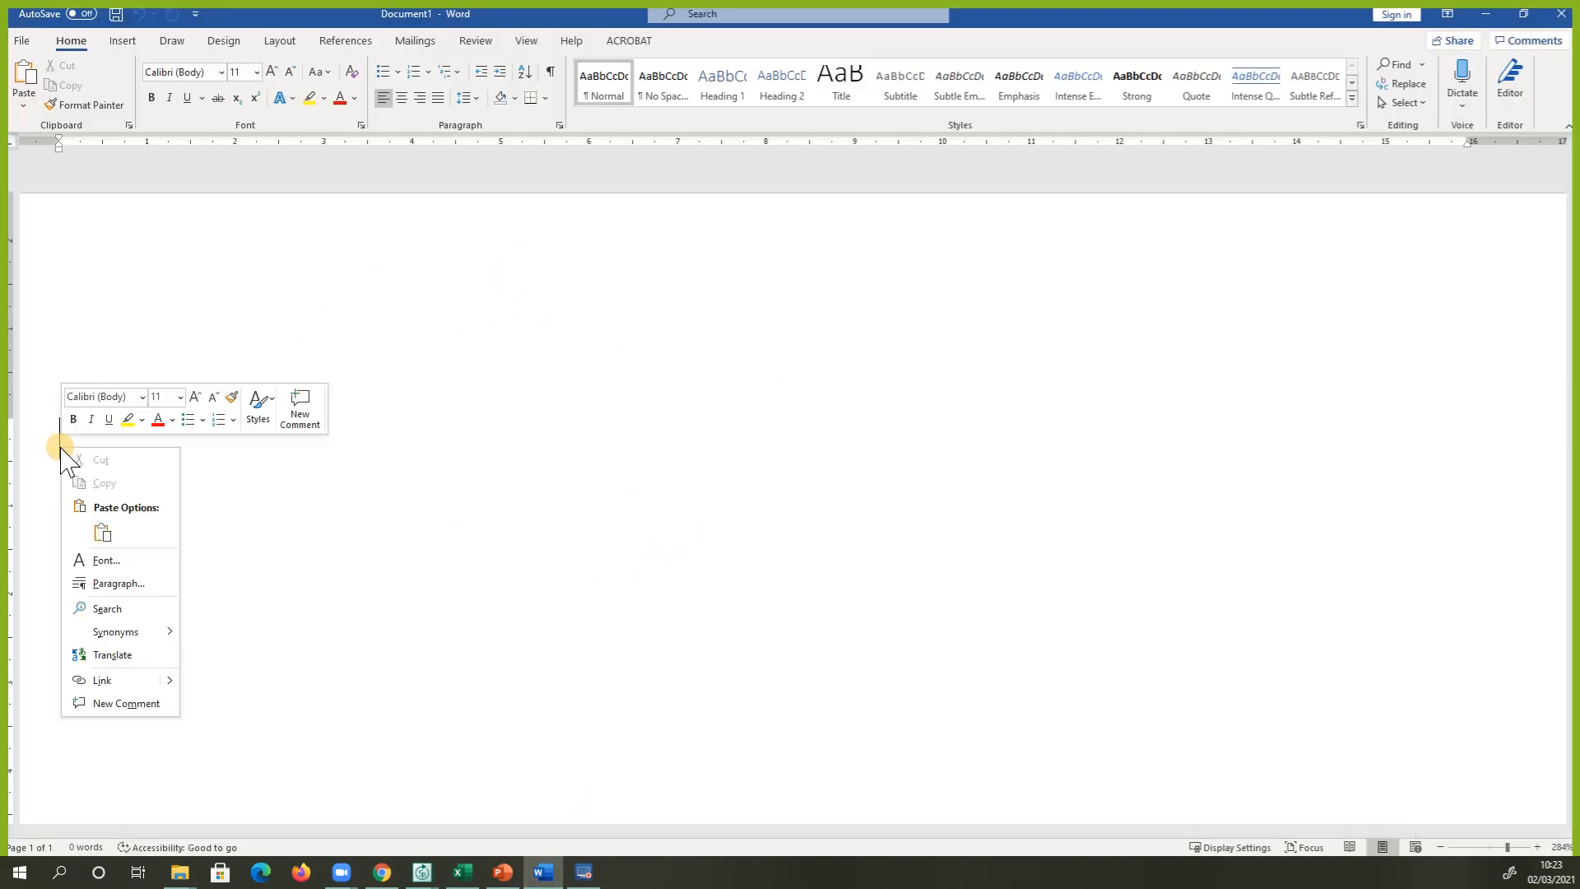
click(102, 532)
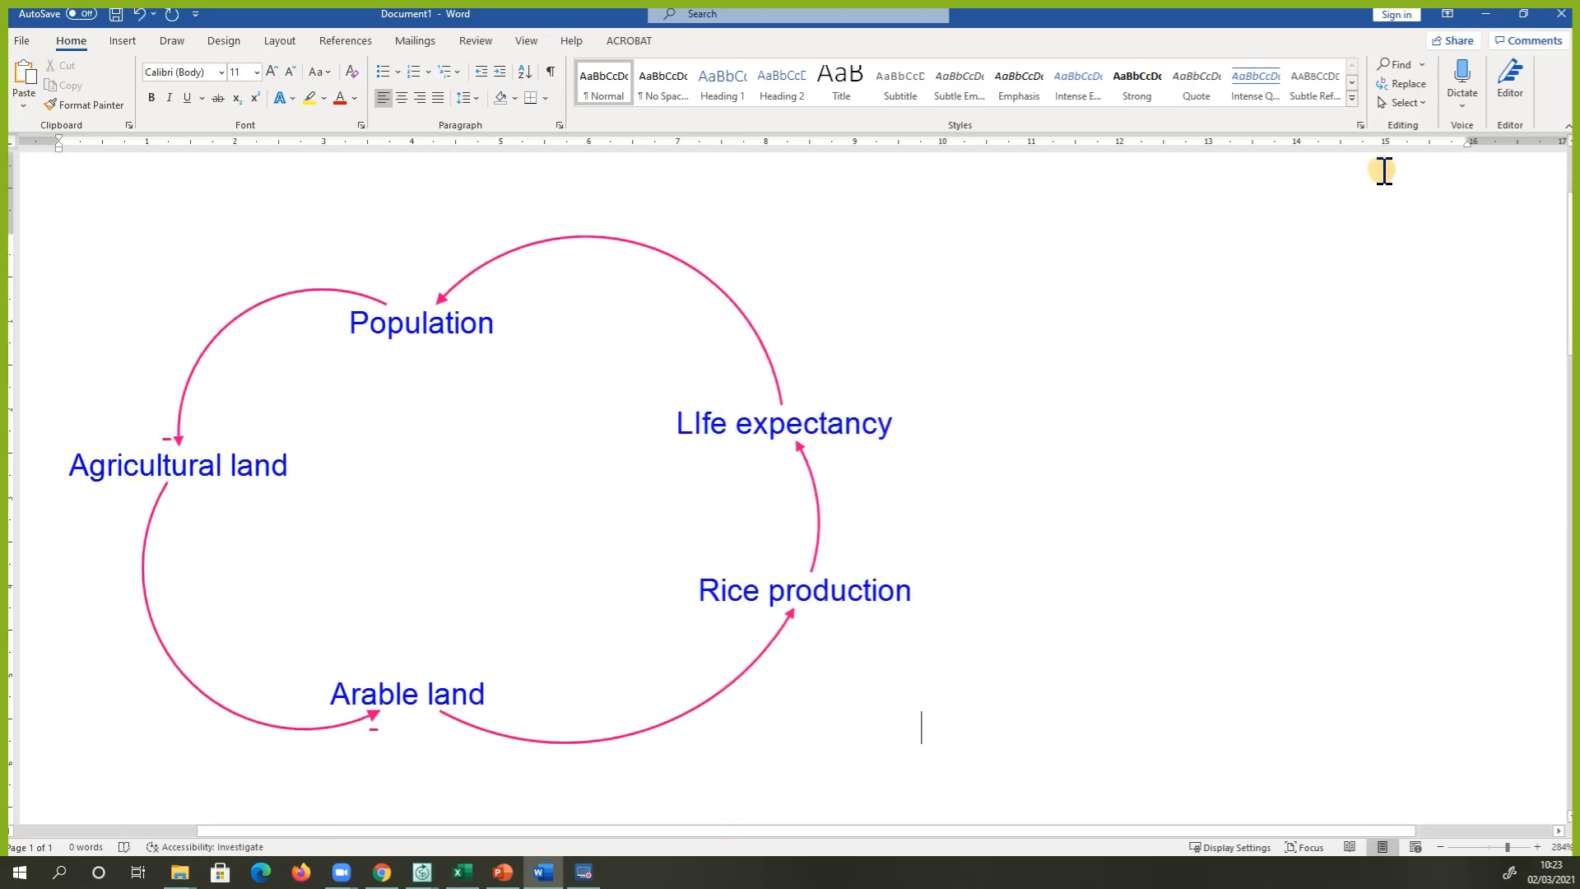
click(1484, 14)
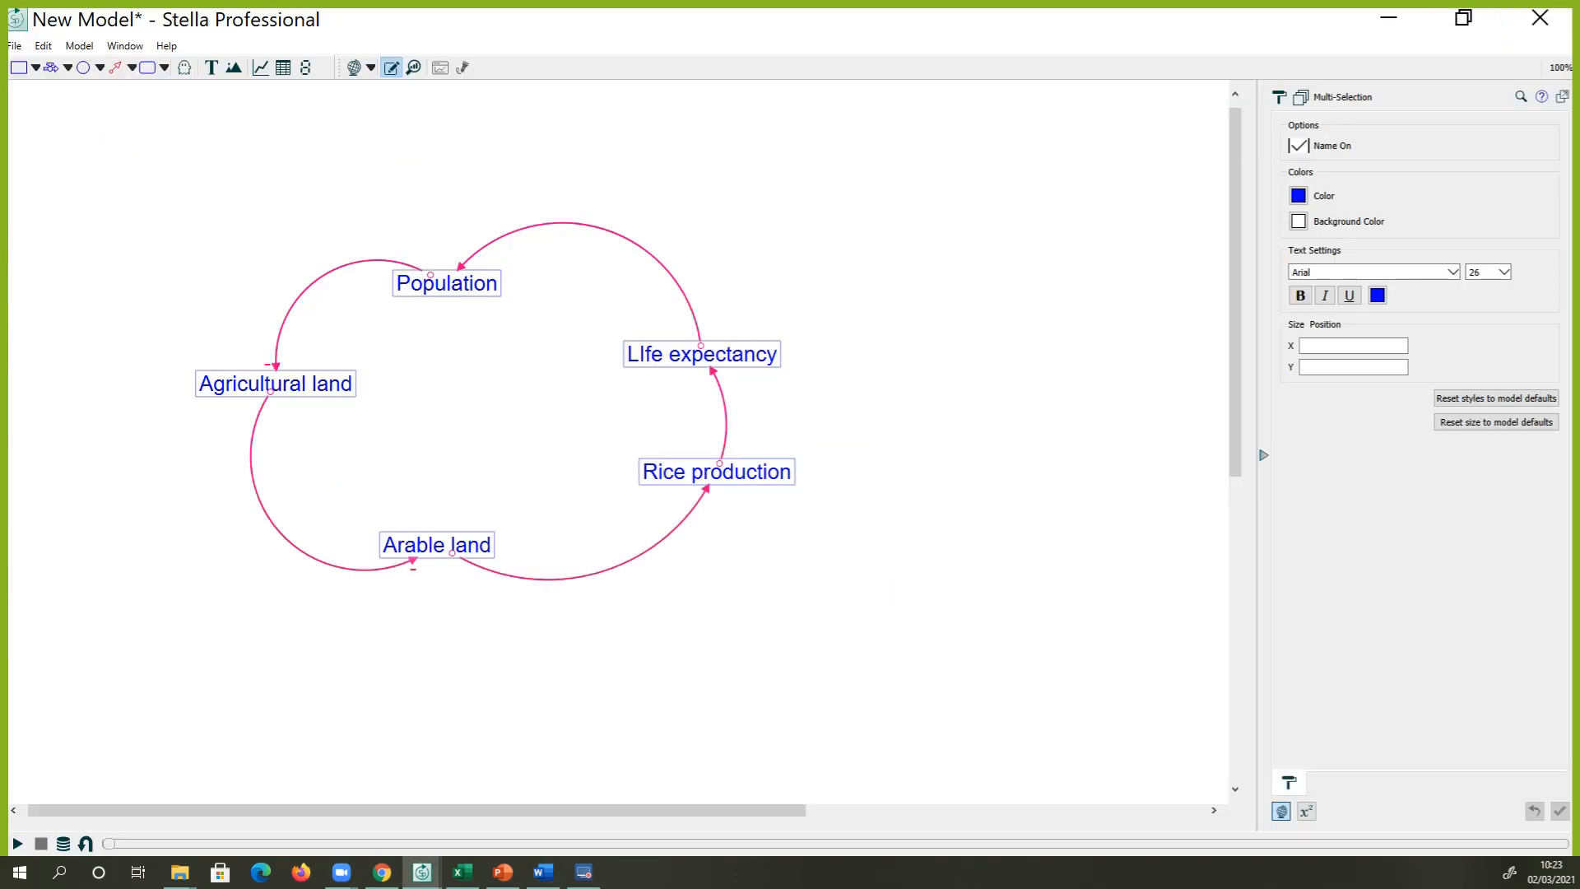
click(14, 45)
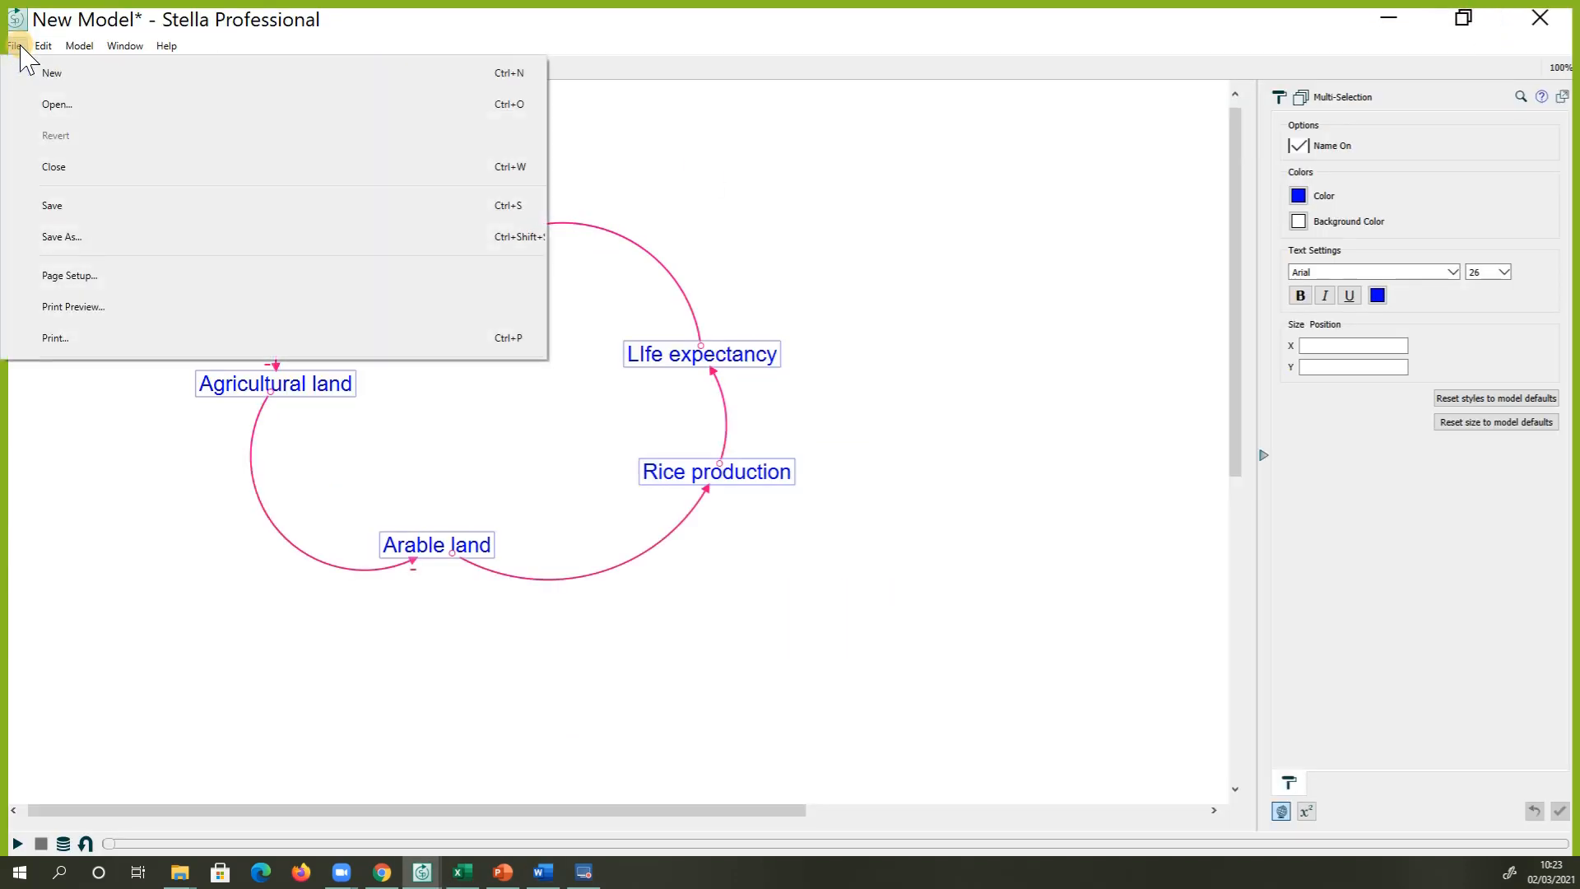
click(60, 237)
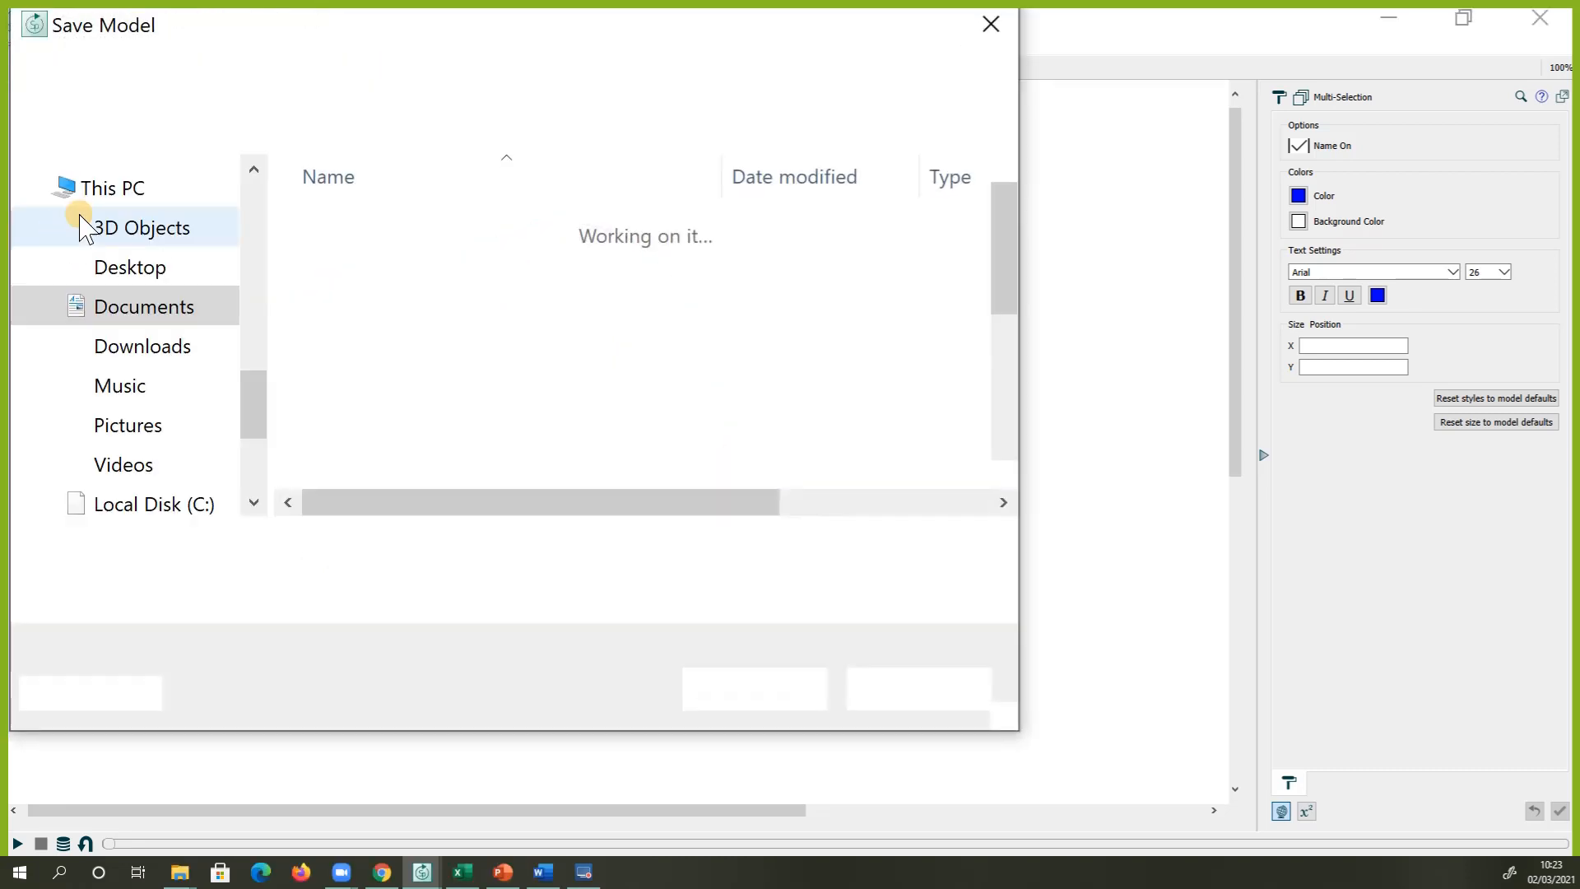
click(416, 597)
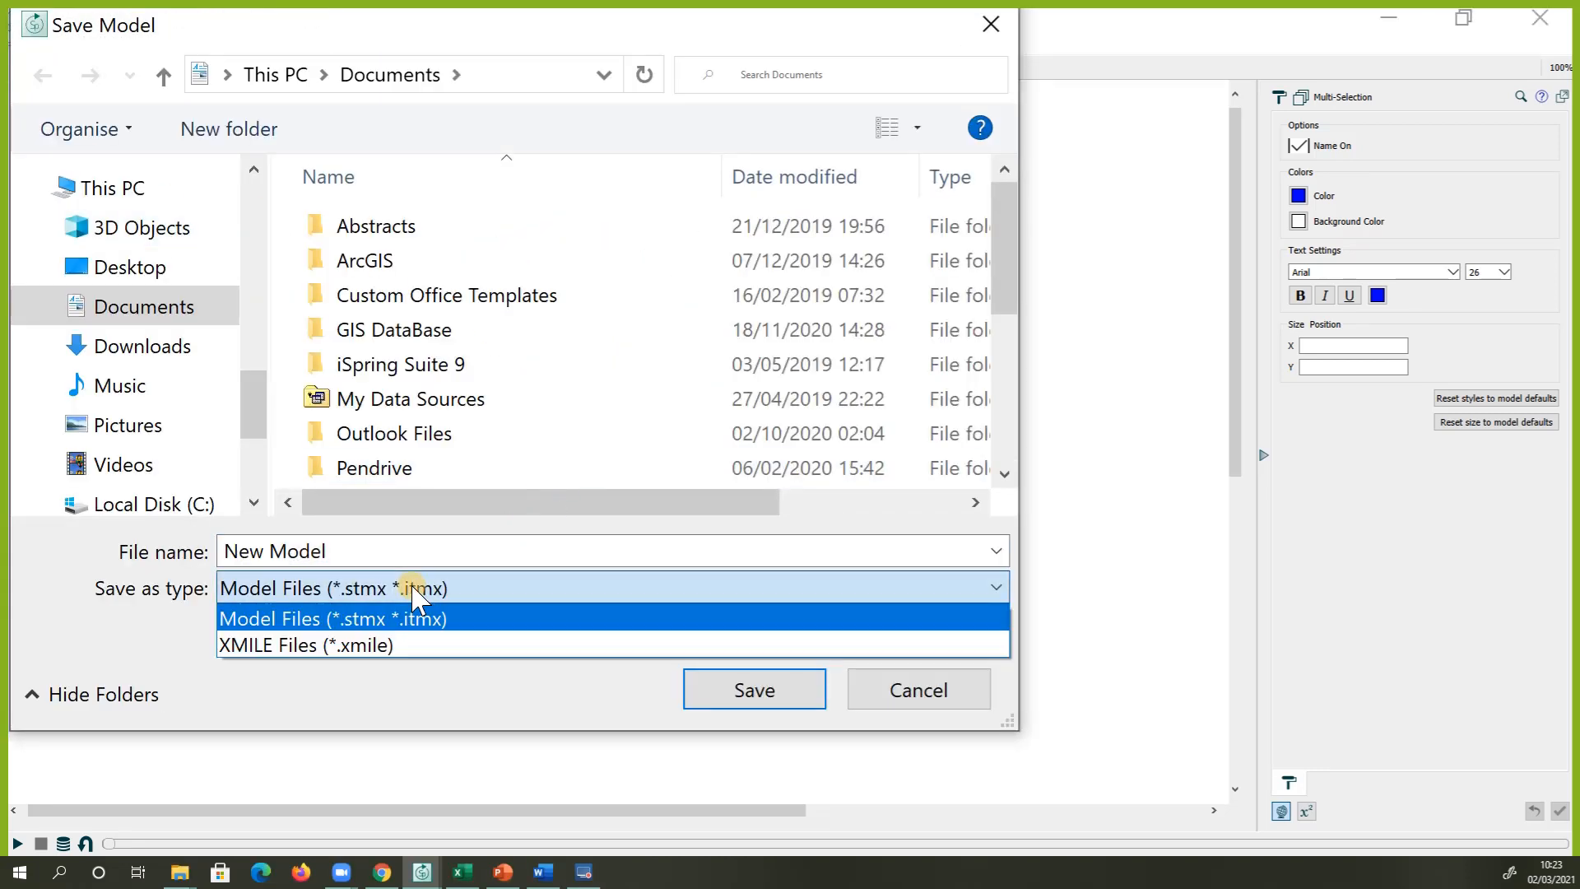
click(415, 591)
click(991, 24)
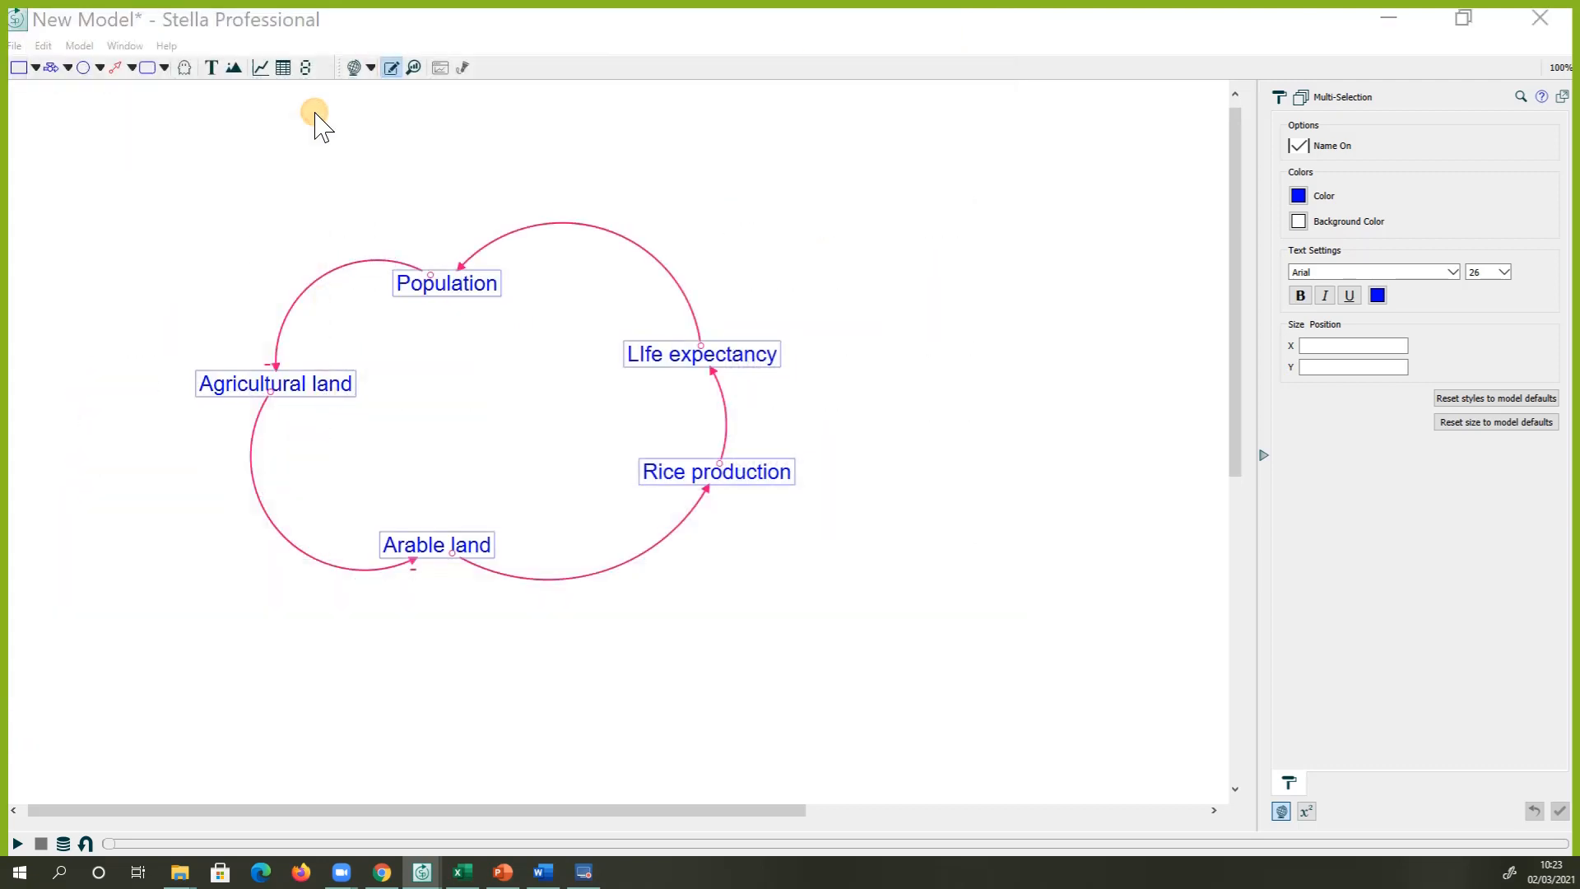
Save the model in the Documents folder under the name Agriculture and population model
click(15, 45)
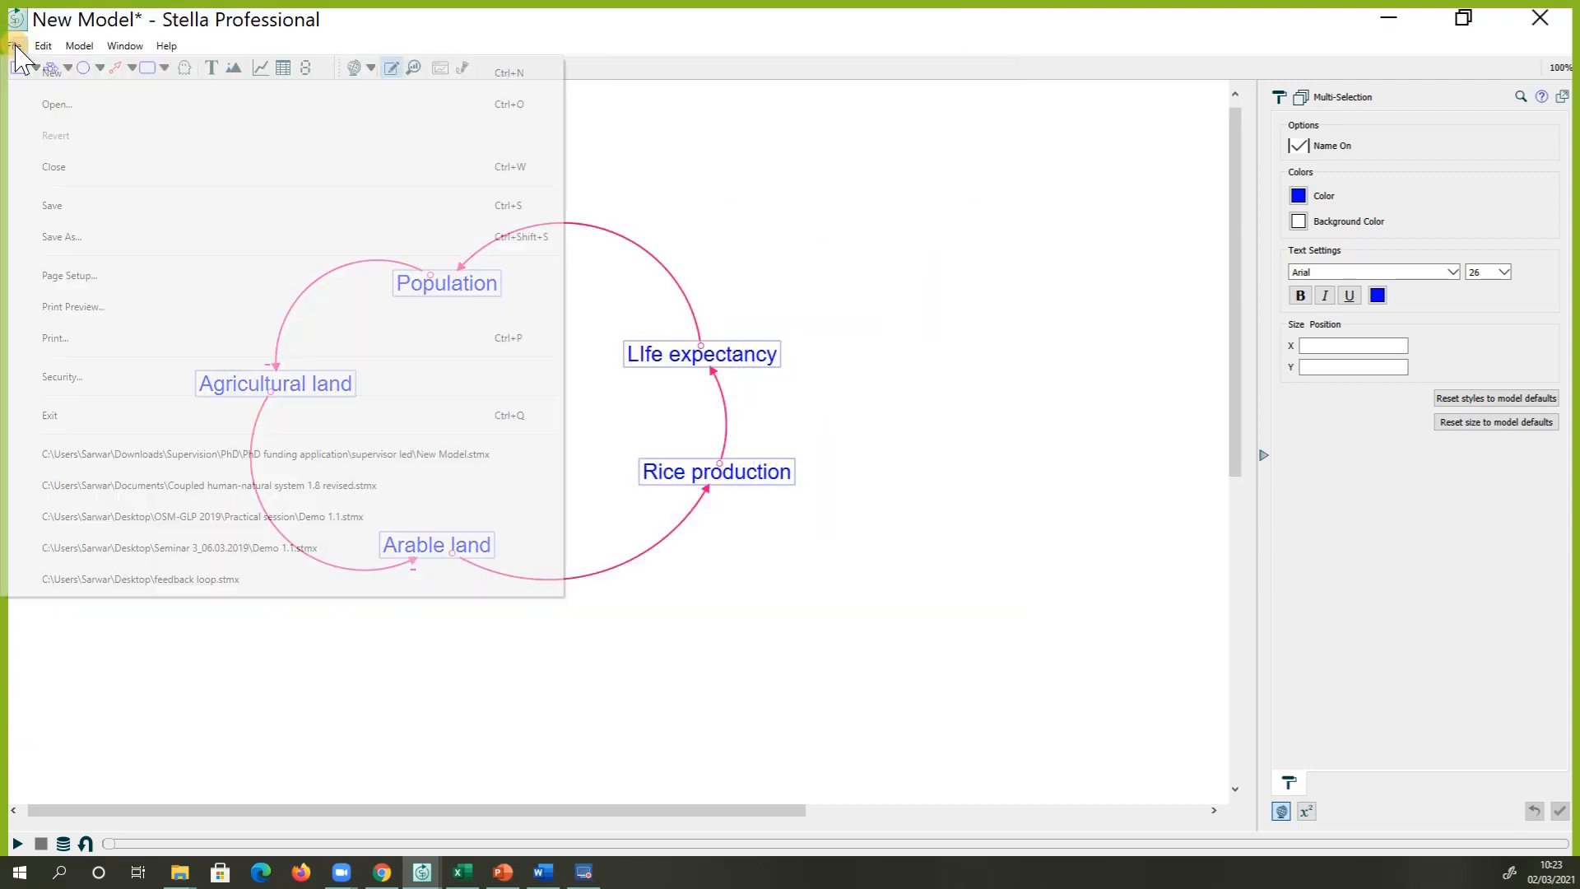
click(51, 208)
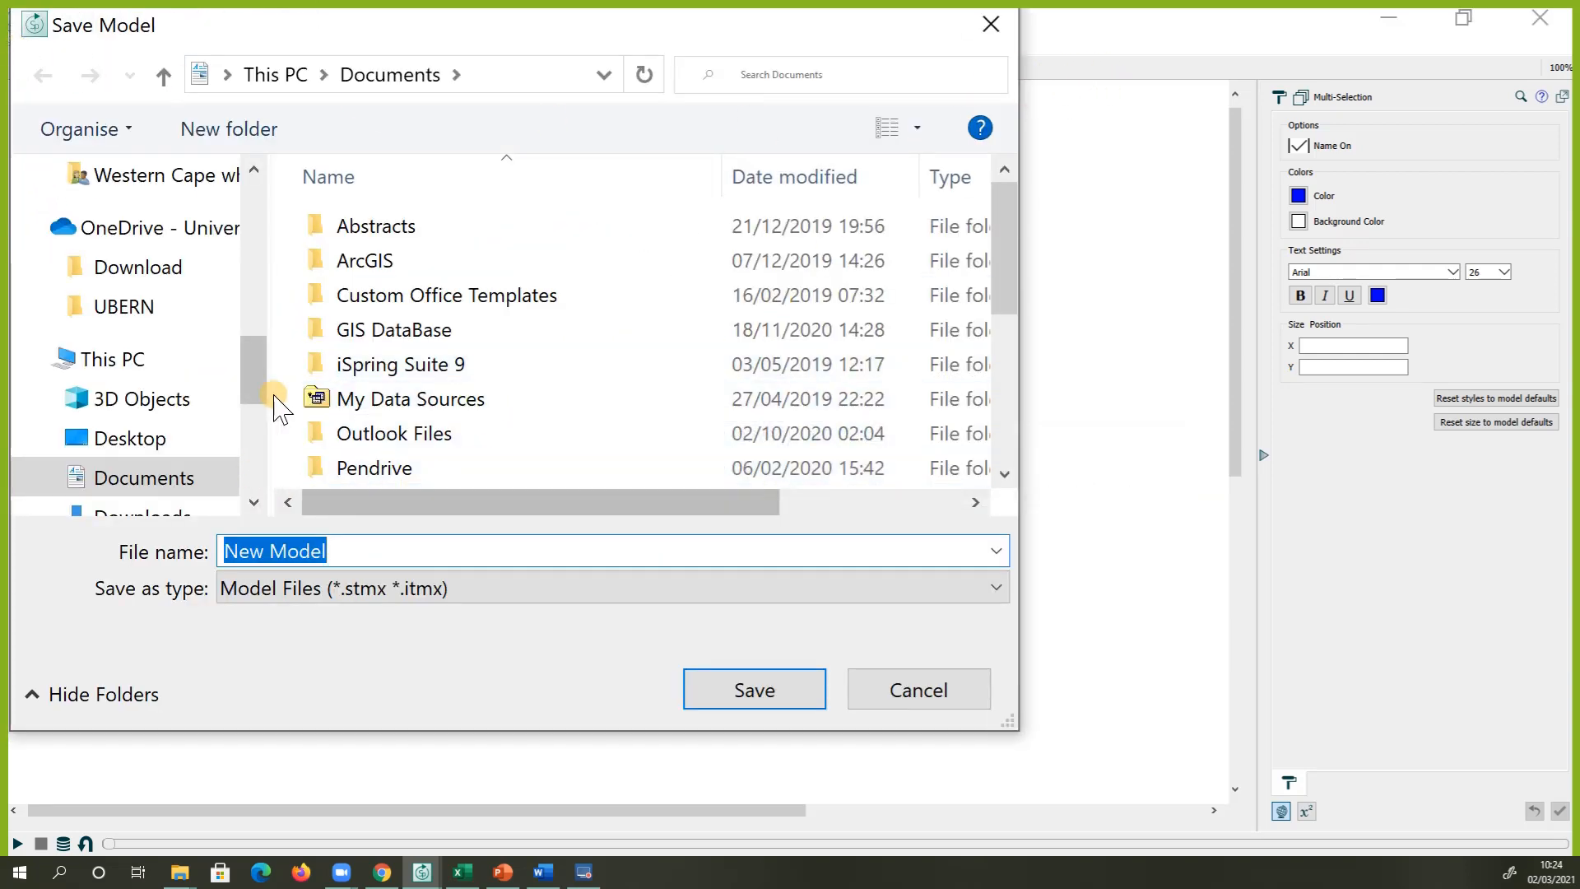
scroll(215, 323, up, 2)
scroll(210, 321, up, 5)
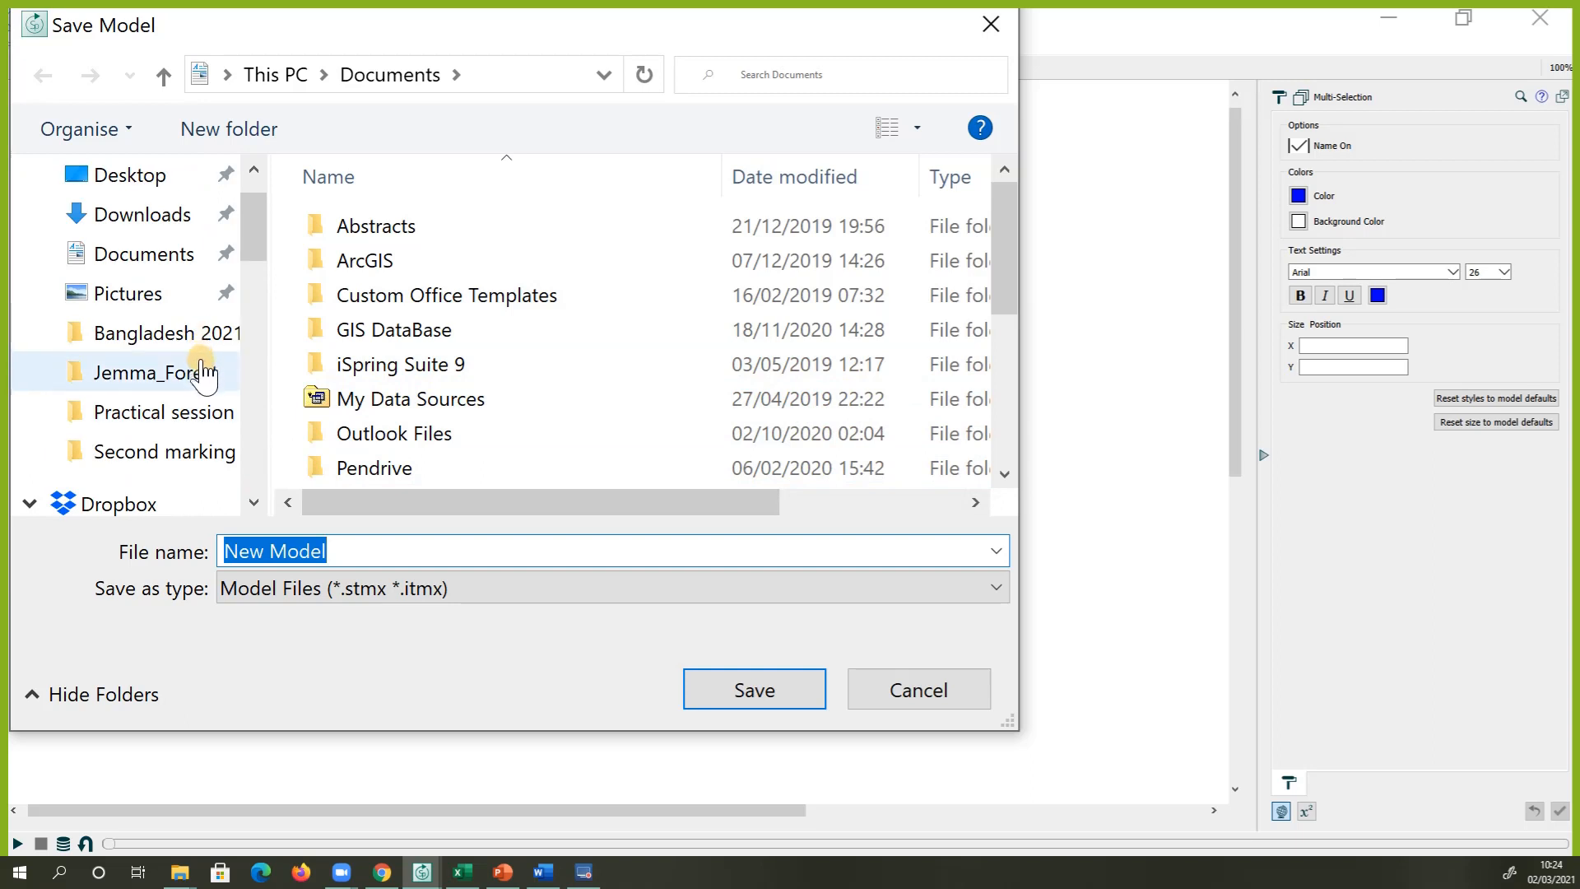
scroll(197, 402, up, 1)
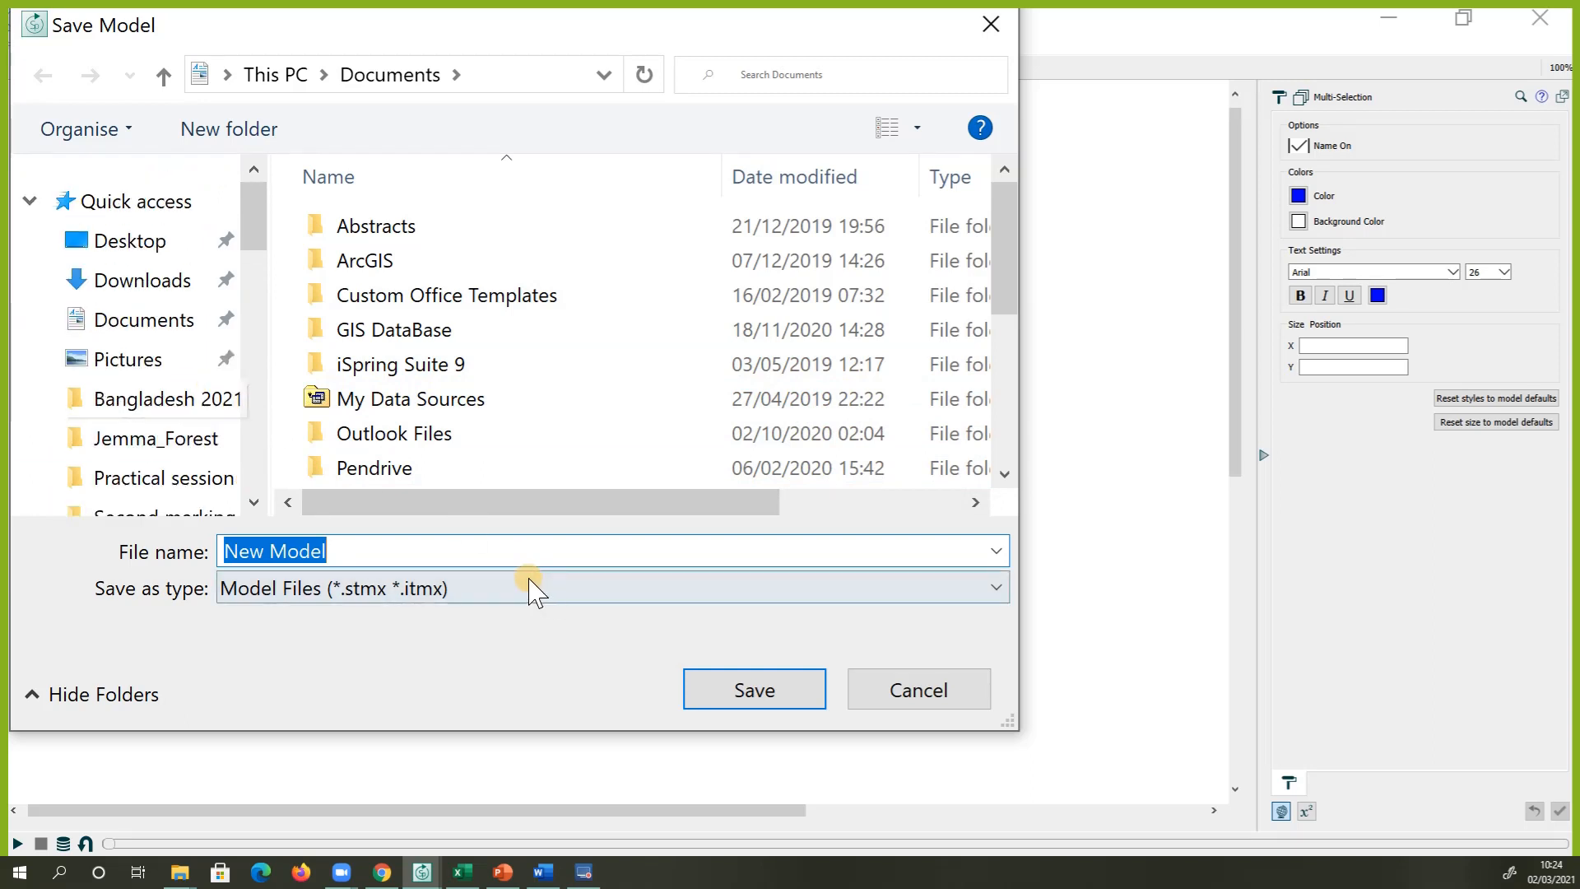
click(374, 553)
drag(374, 556, 191, 552)
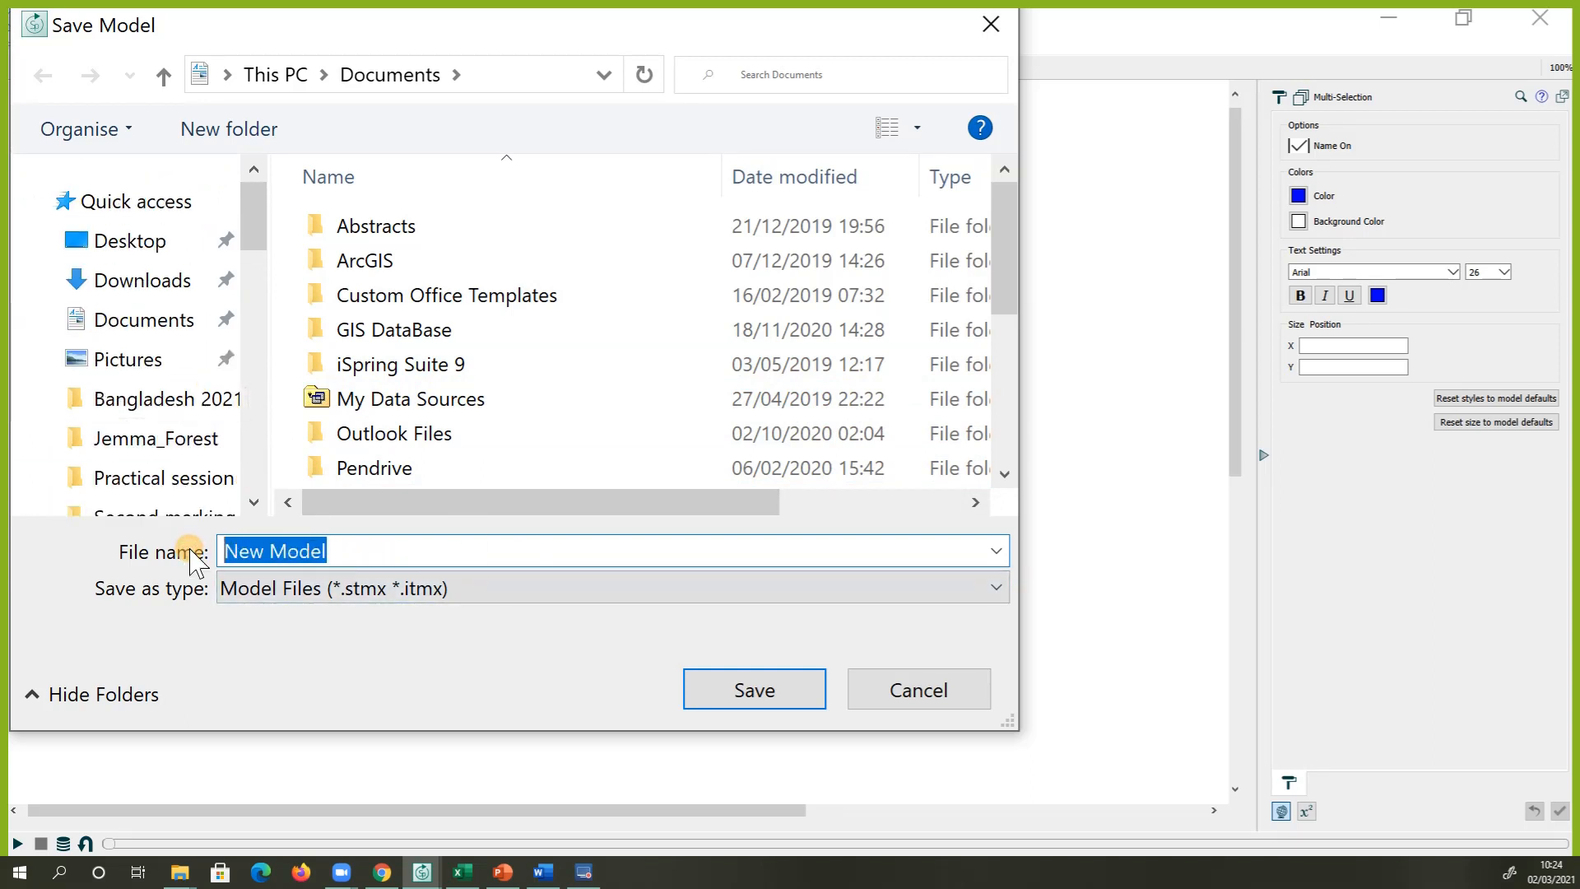
text(Agricultur)
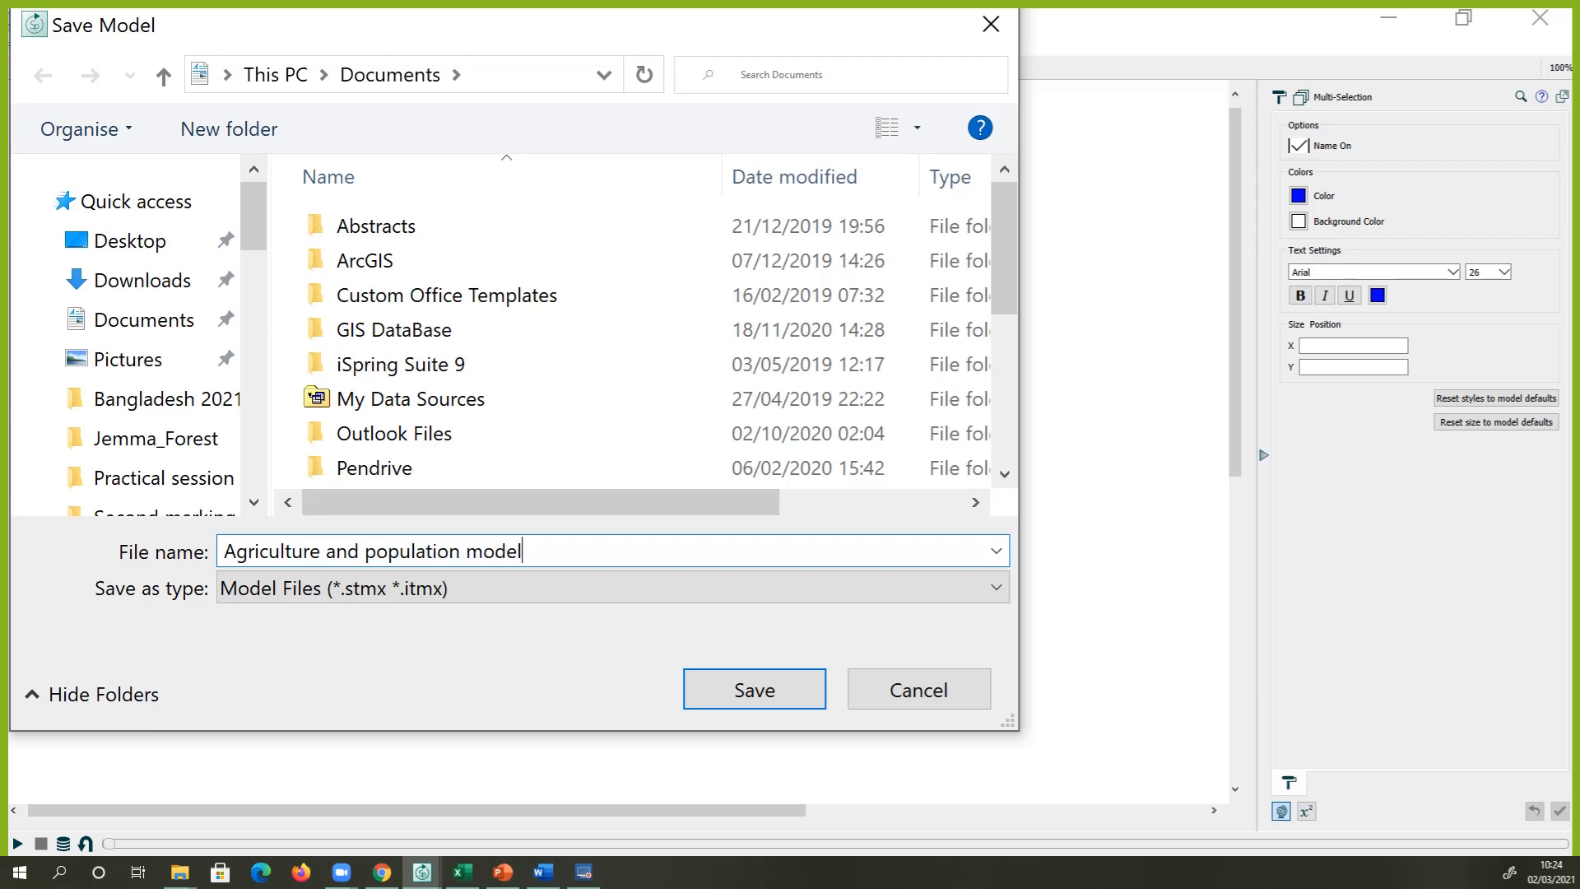
key(Return)
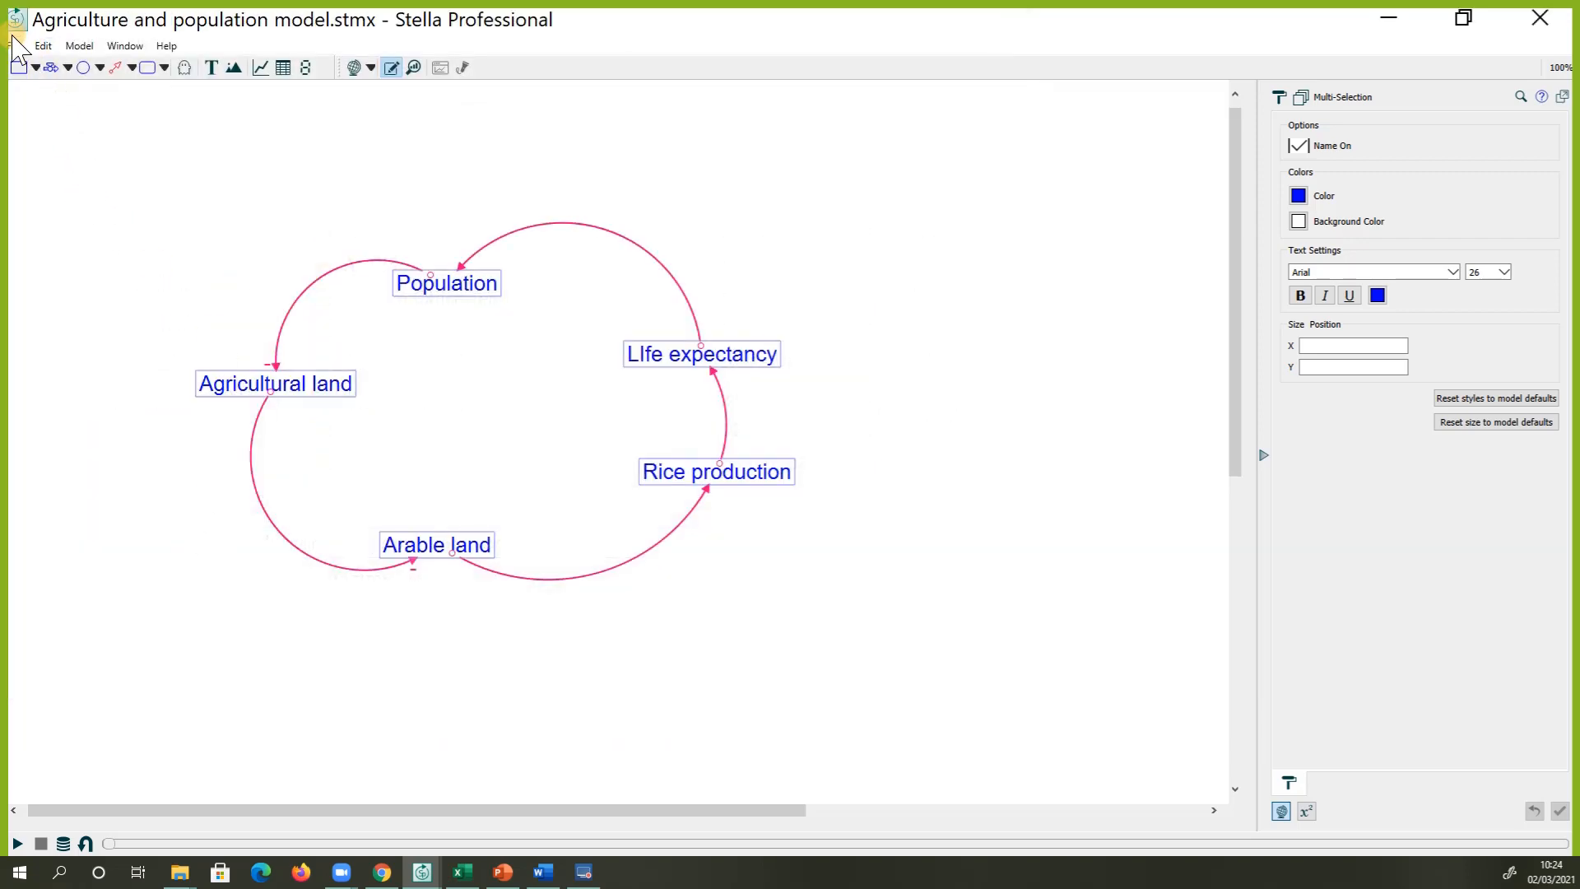
click(15, 46)
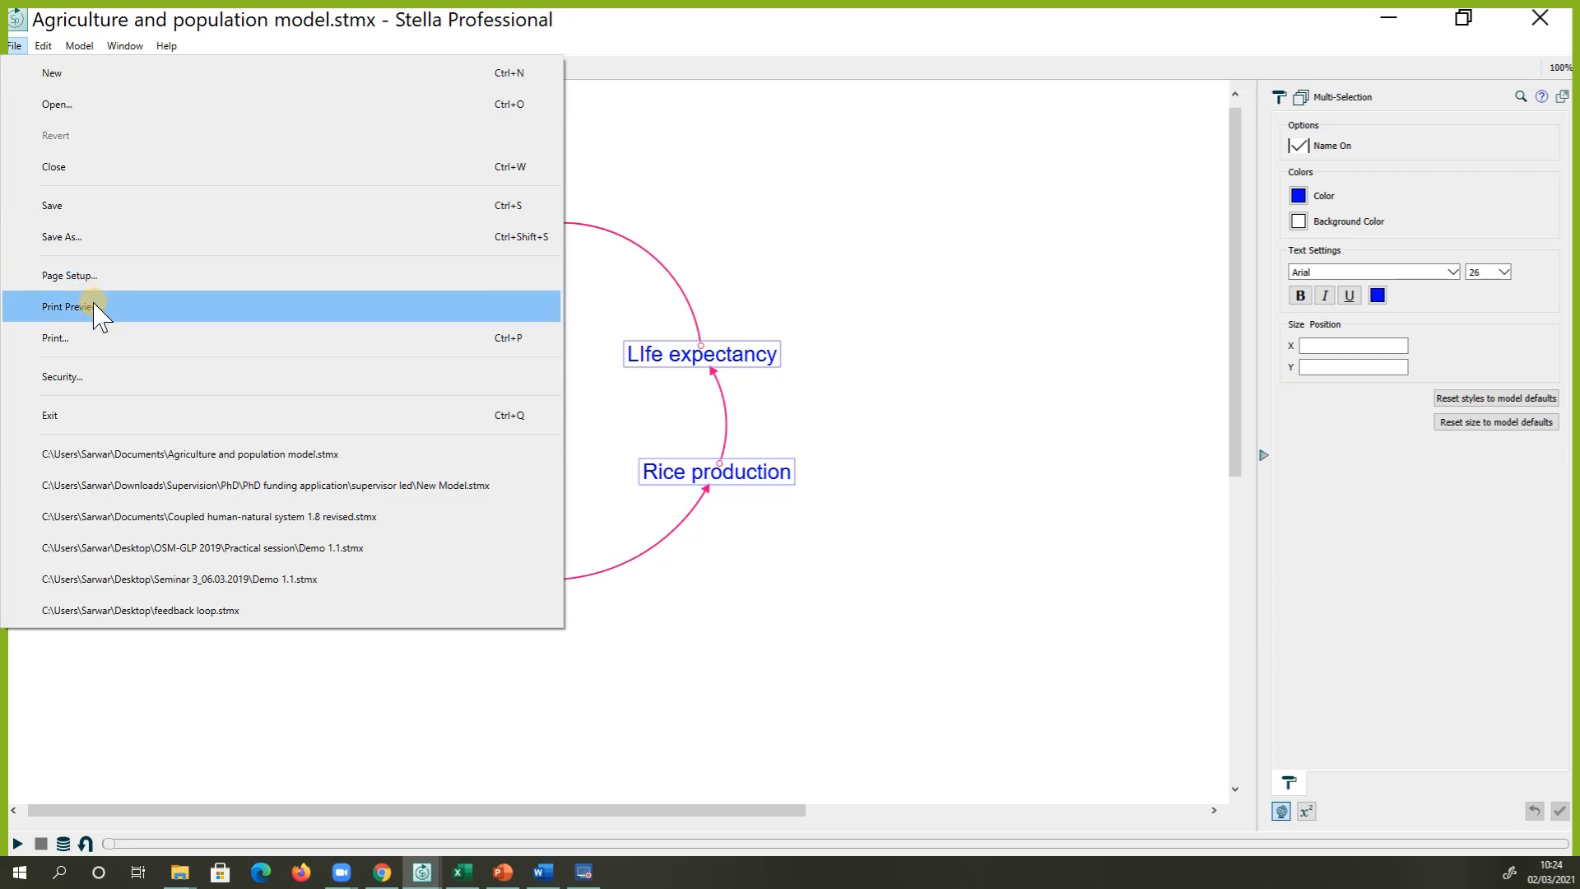
Open the print settings to view the available printers, and close them without printing
click(79, 356)
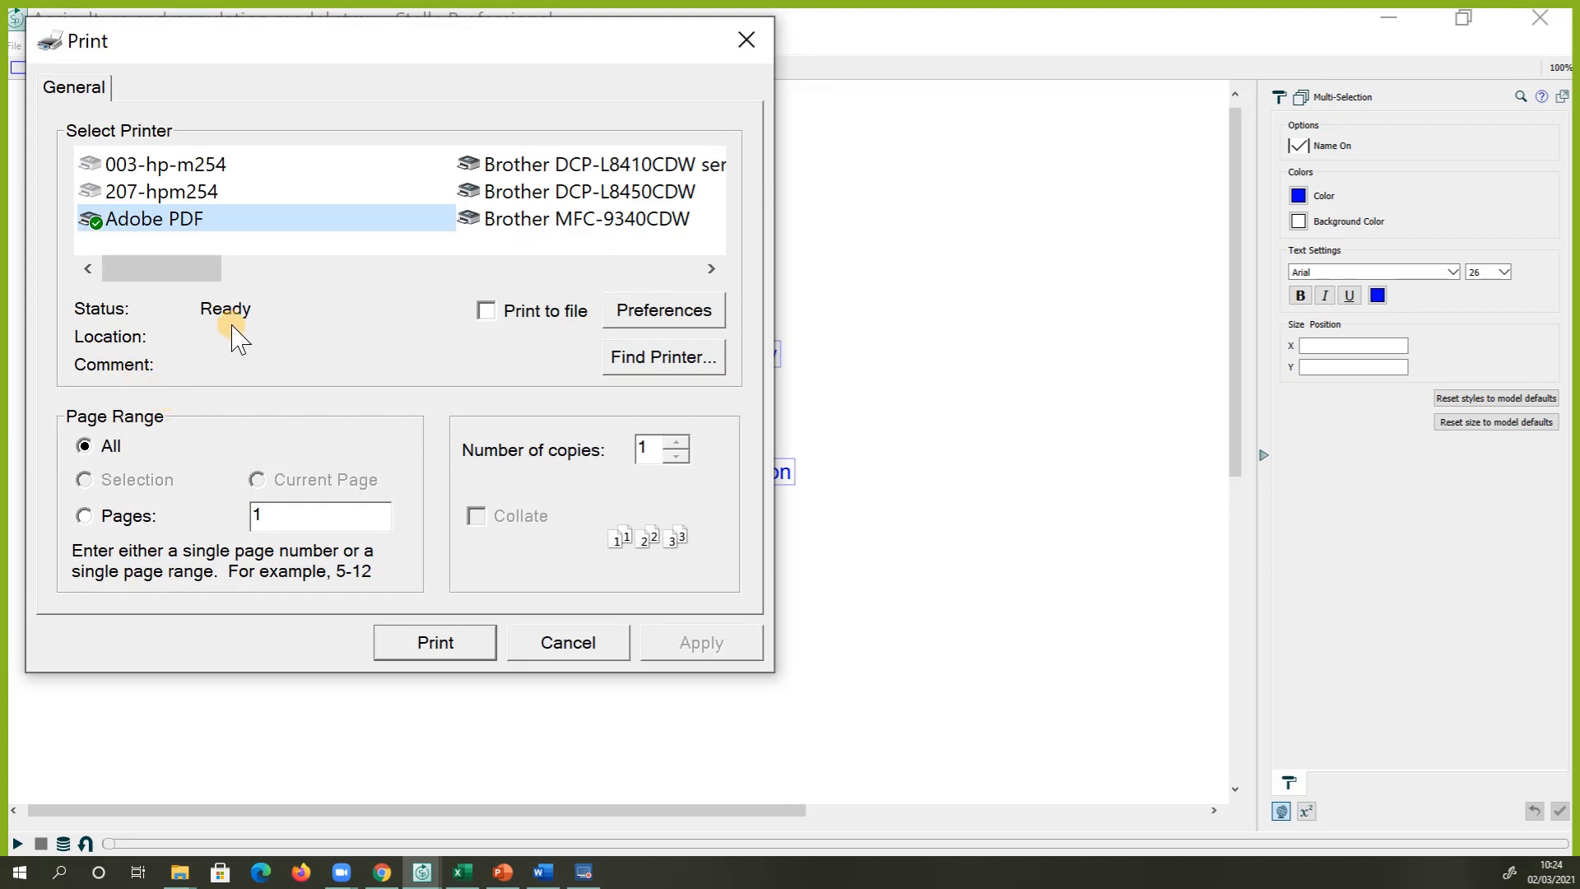
drag(197, 269, 132, 305)
click(738, 51)
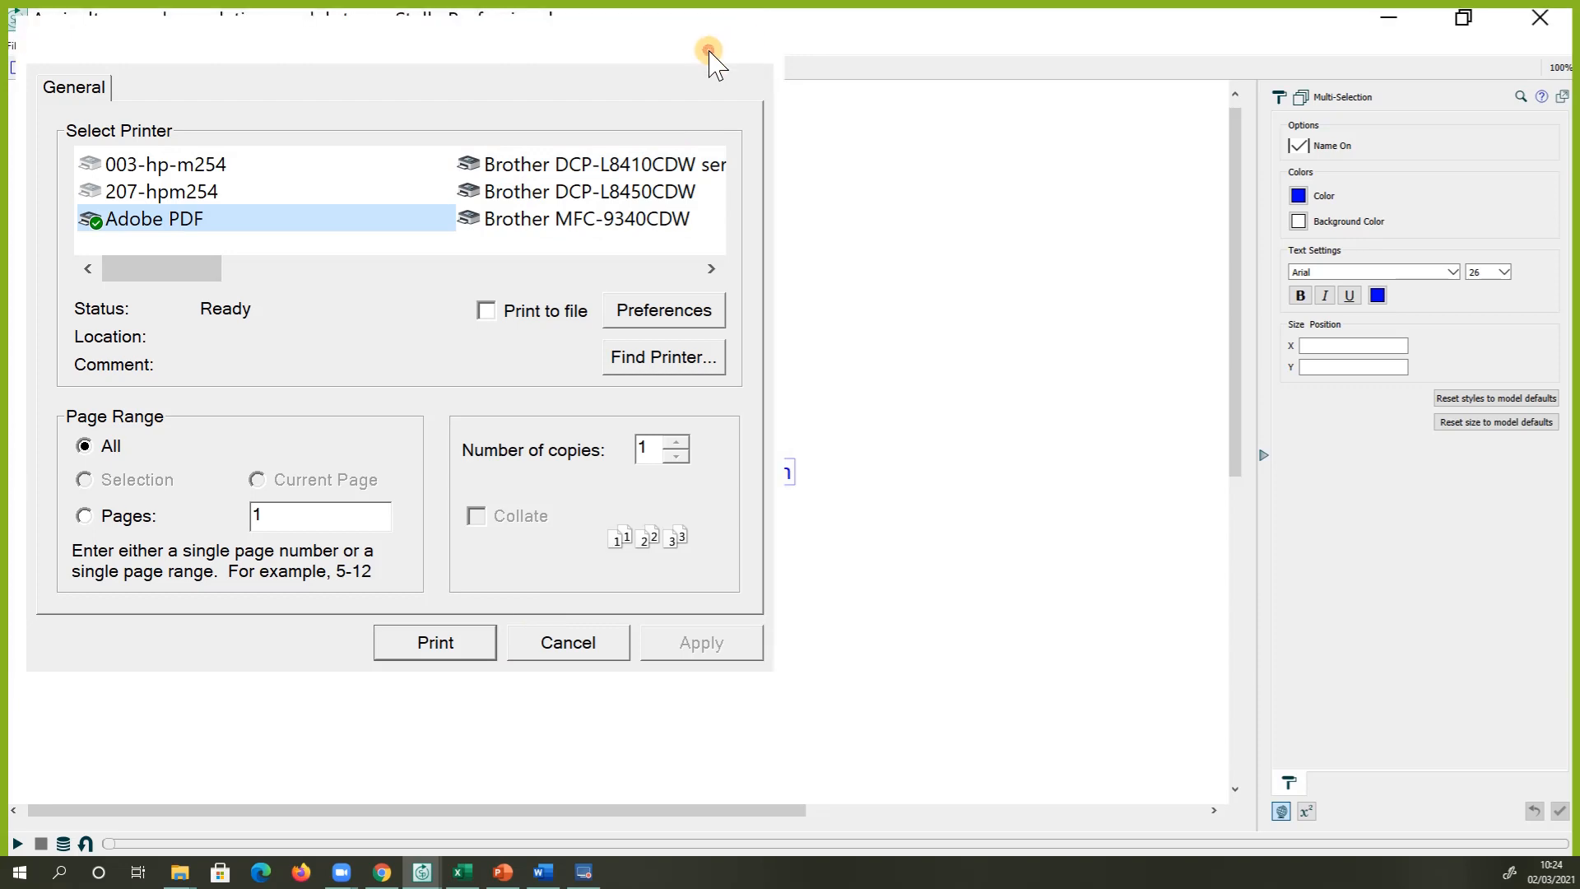
click(16, 47)
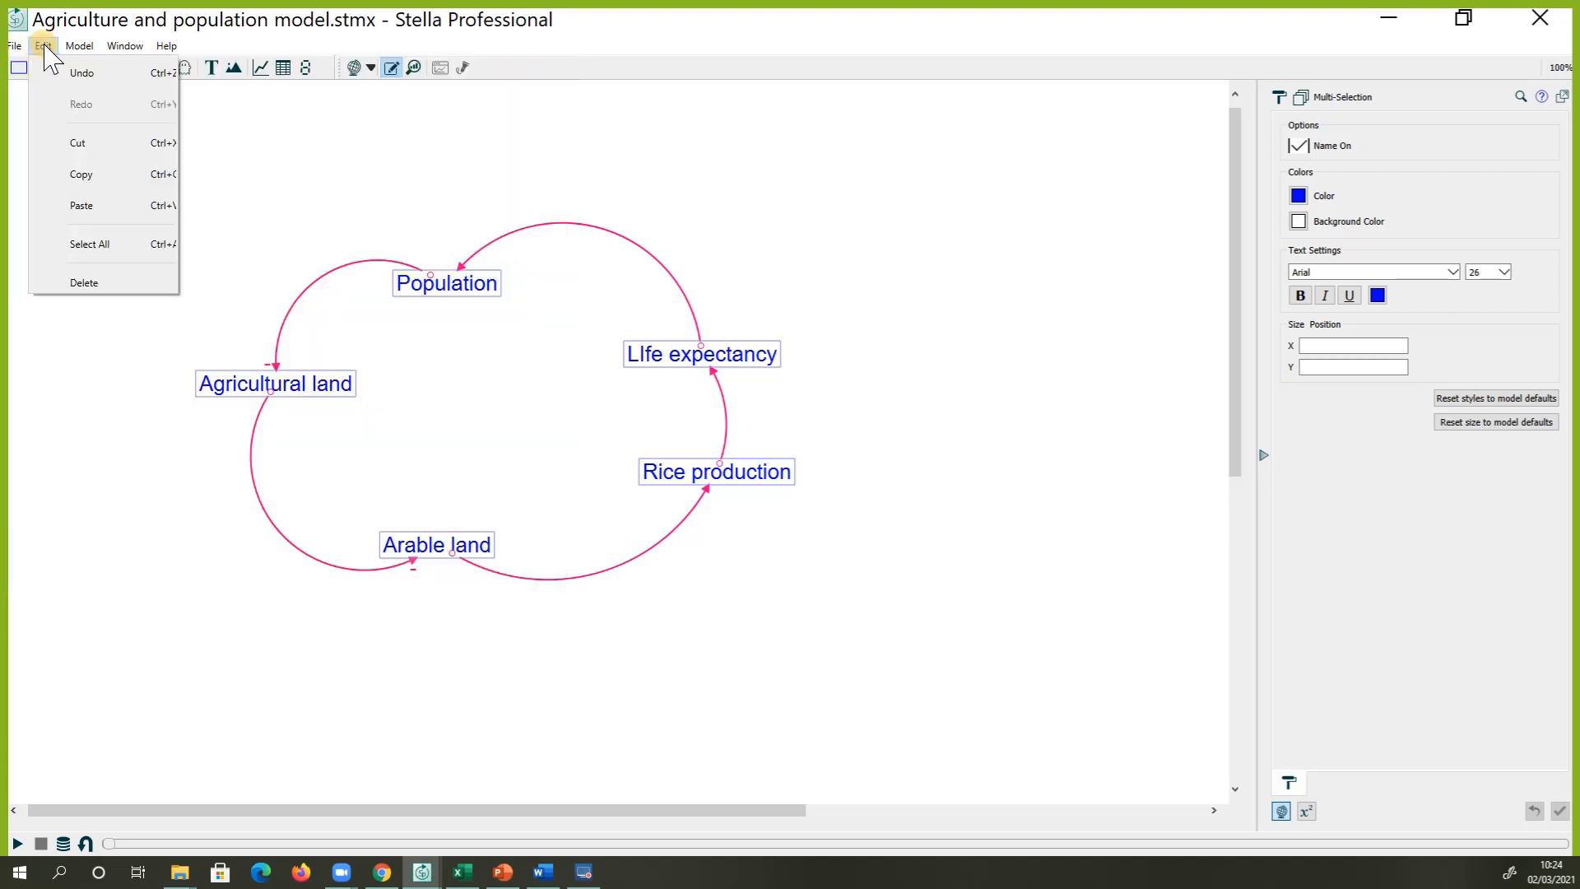
mouse_move(76, 50)
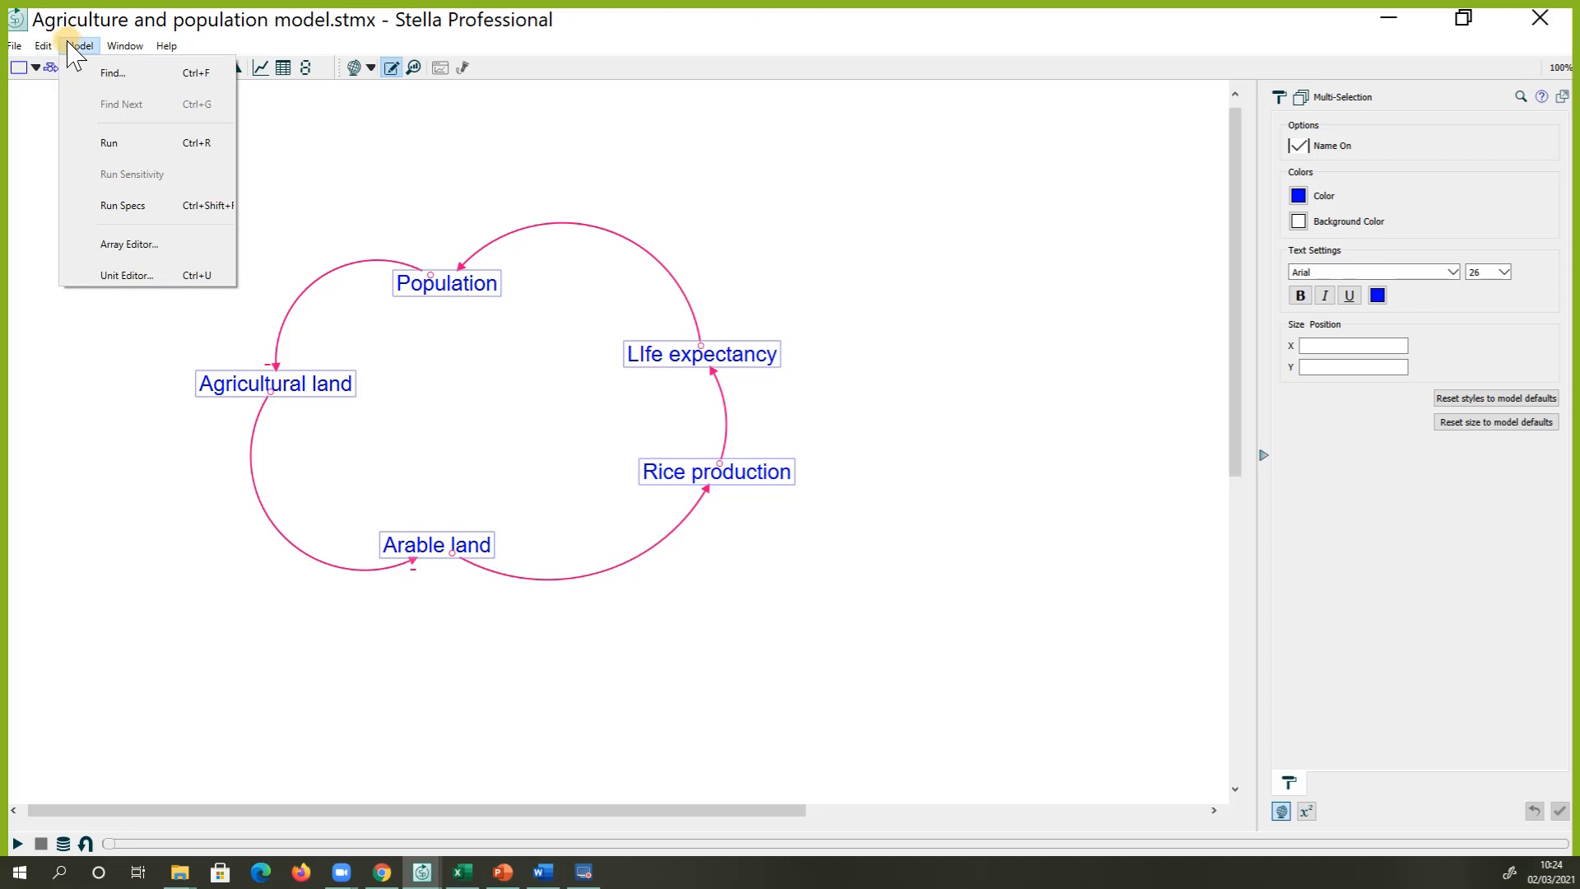
click(80, 431)
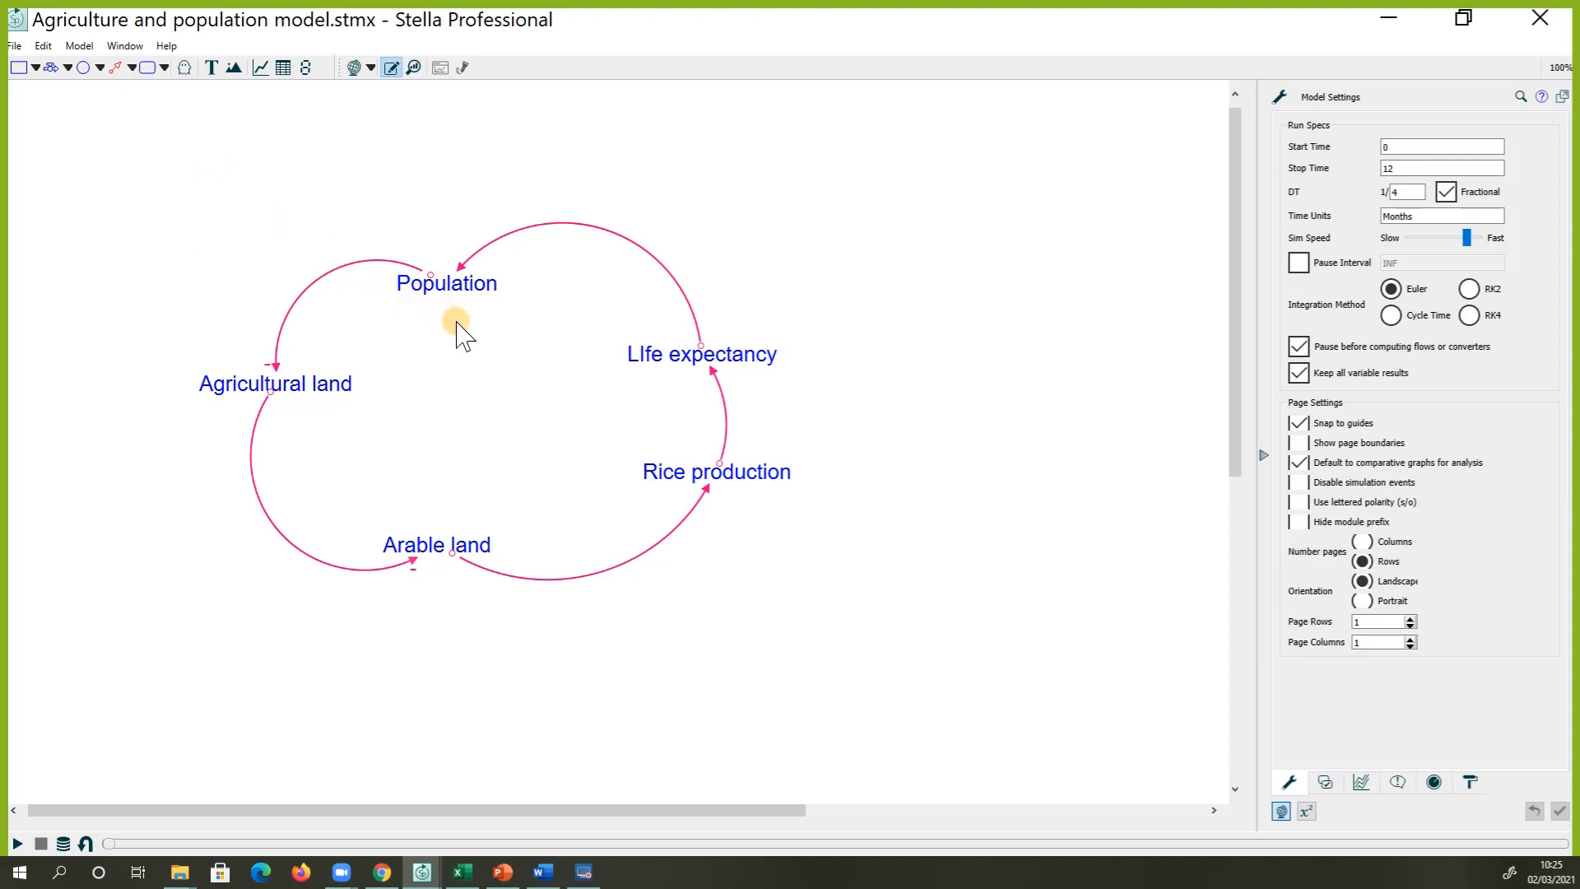
Select the whole causal loop diagram and move it down and to the right on the canvas
click(458, 288)
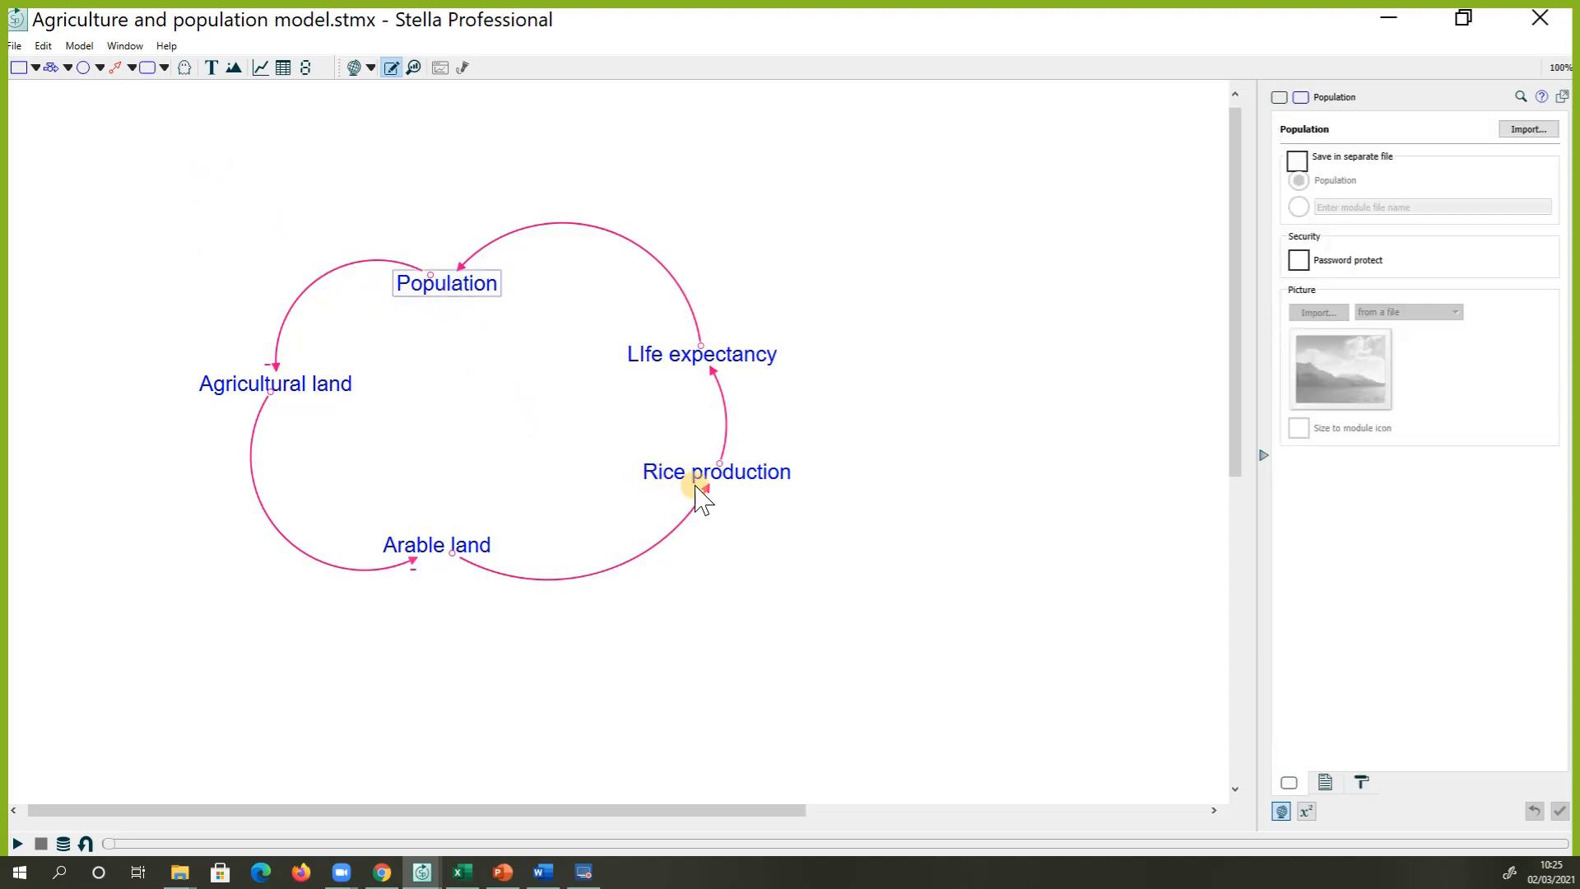
drag(874, 656, 99, 118)
drag(448, 297, 815, 473)
click(483, 314)
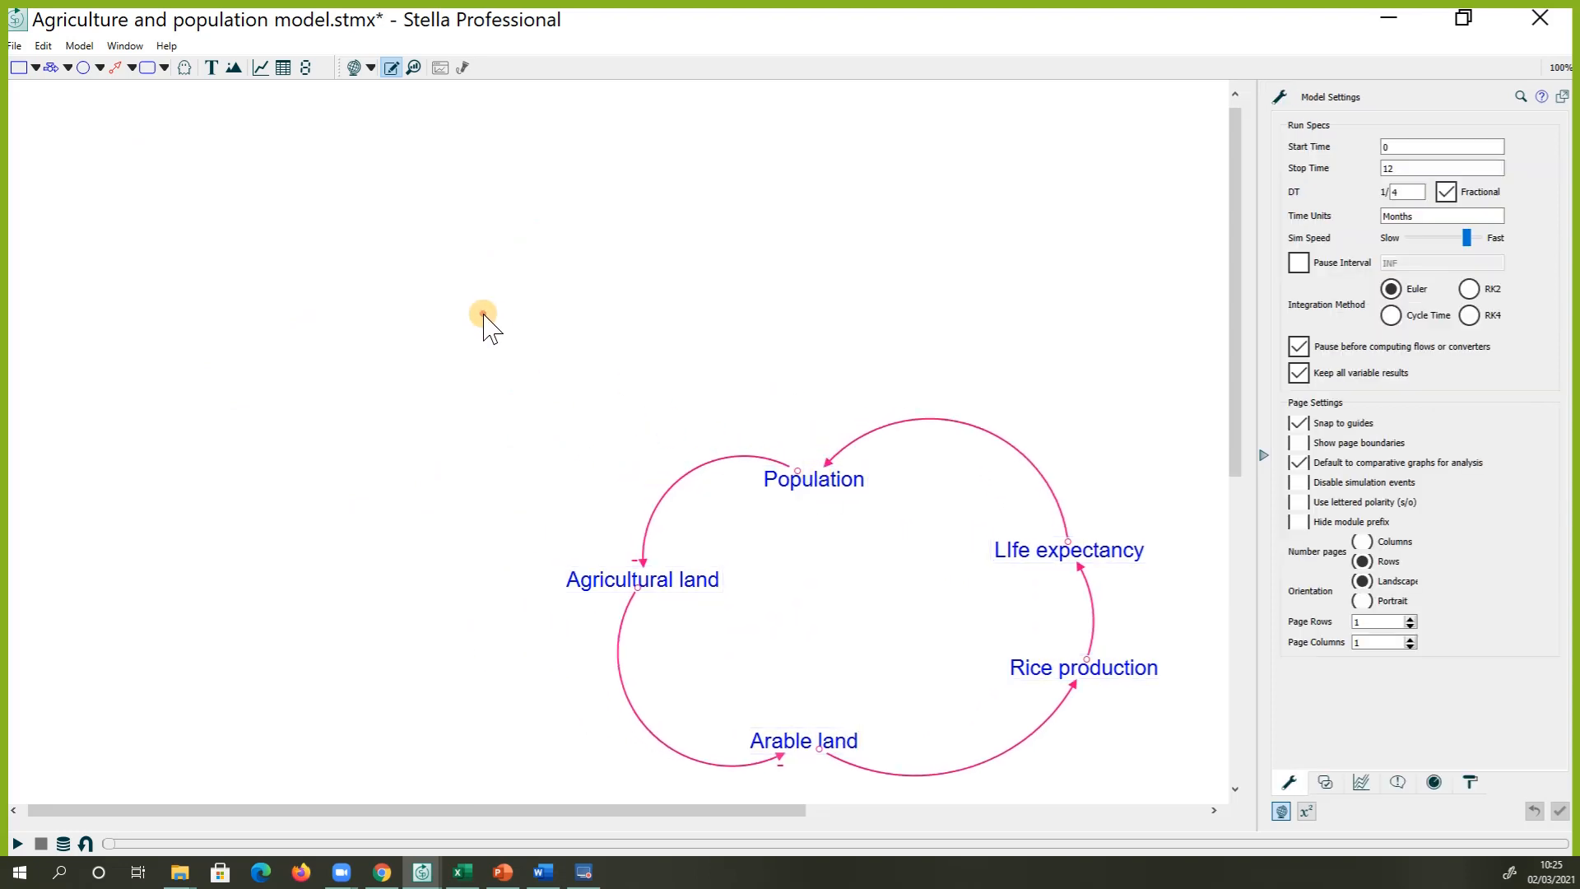
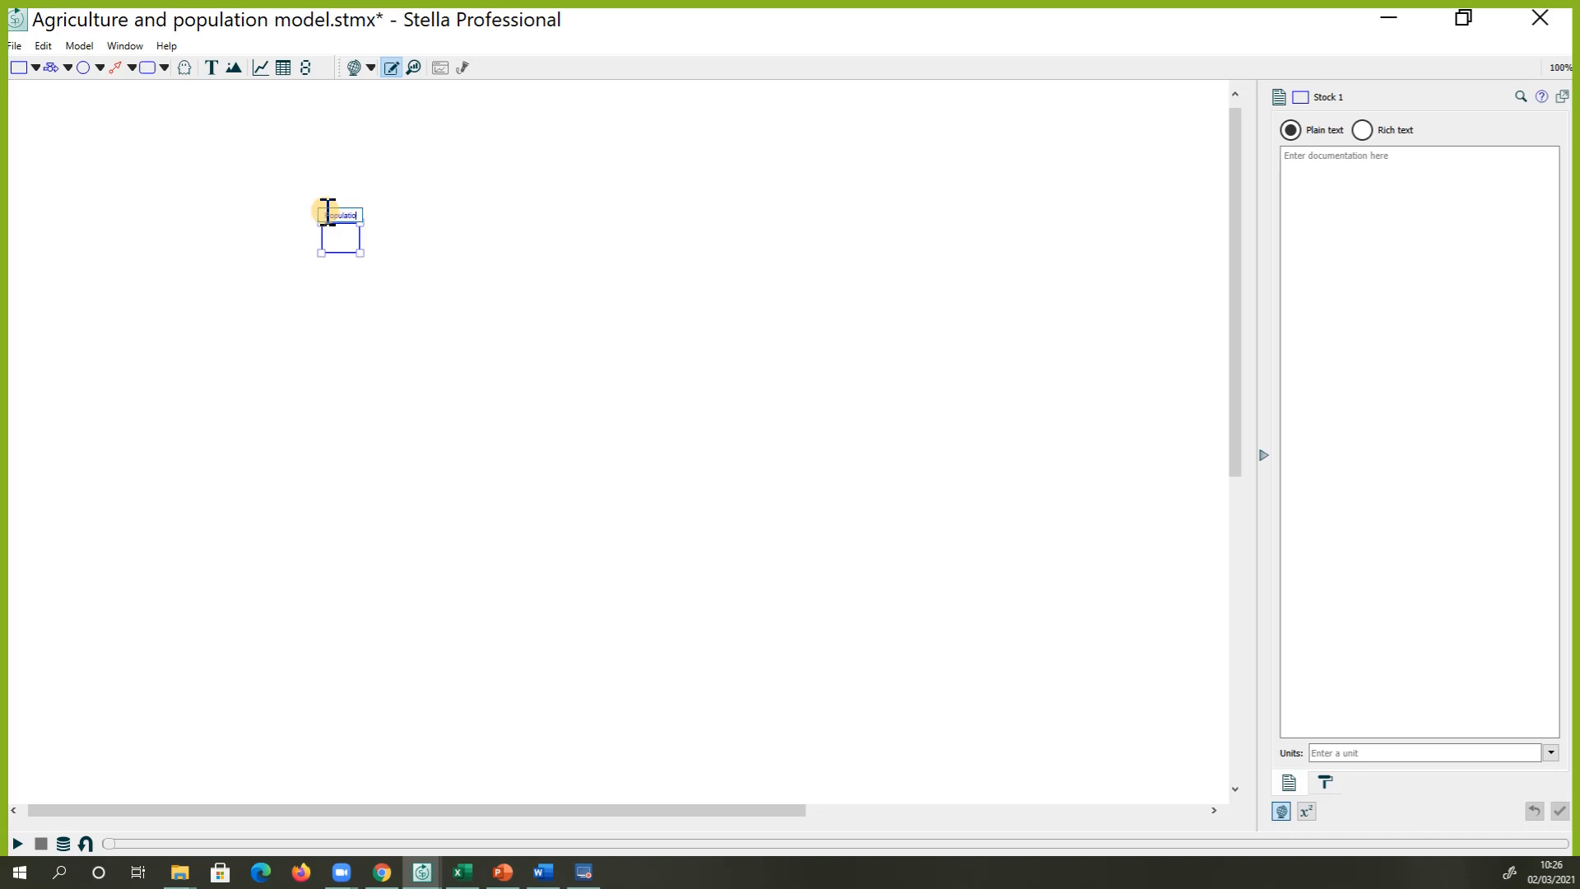
Name the new stock Population and set its font size to 22
click(430, 375)
drag(430, 375, 210, 53)
click(1325, 782)
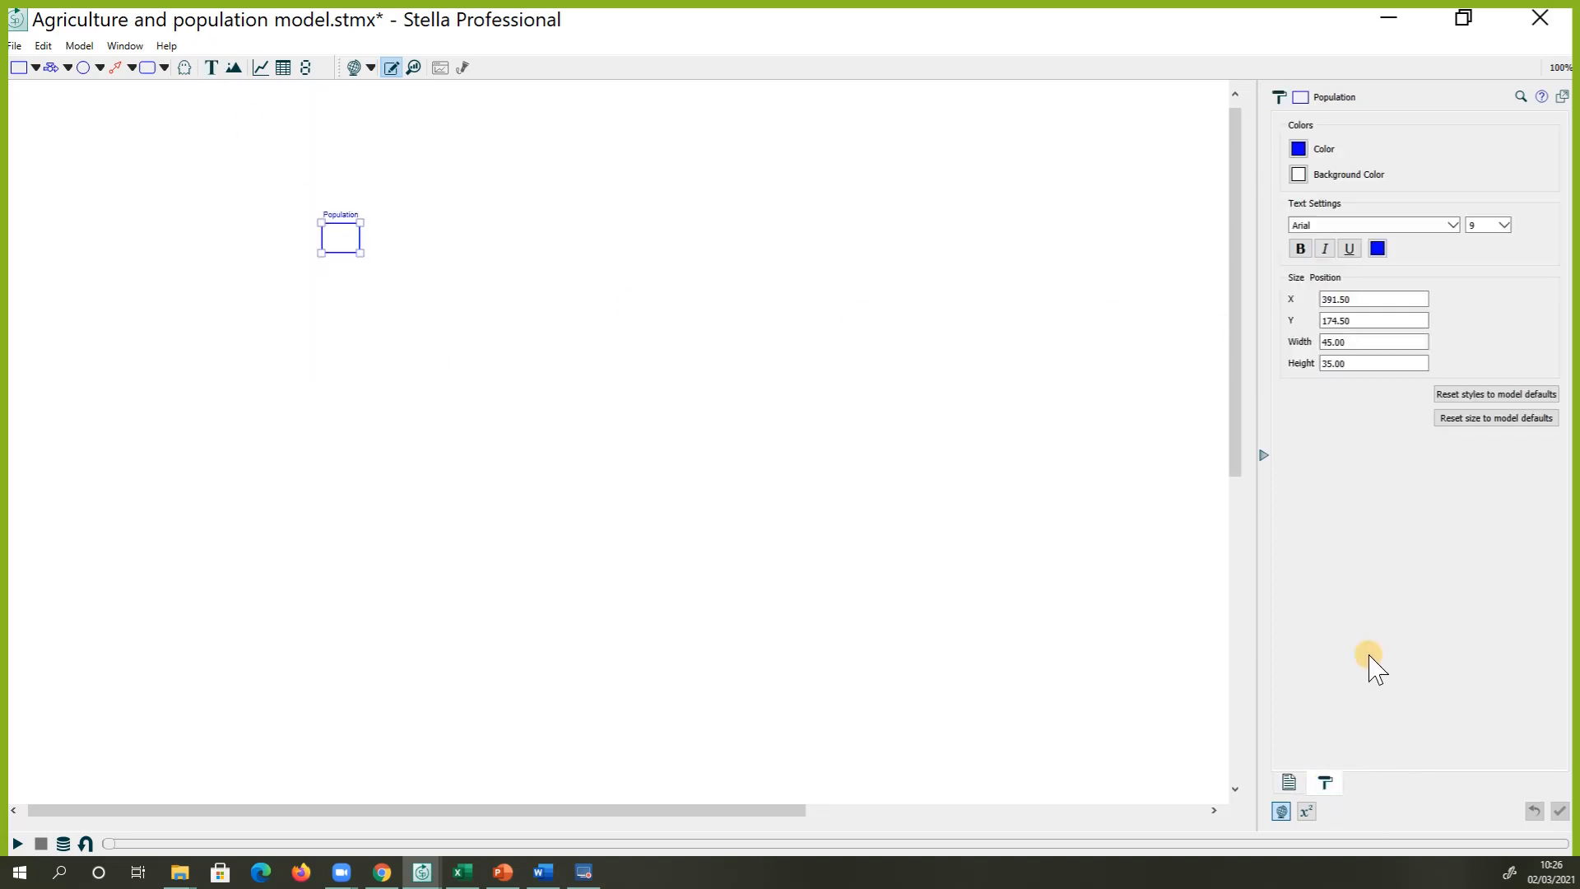
click(1503, 225)
click(1477, 331)
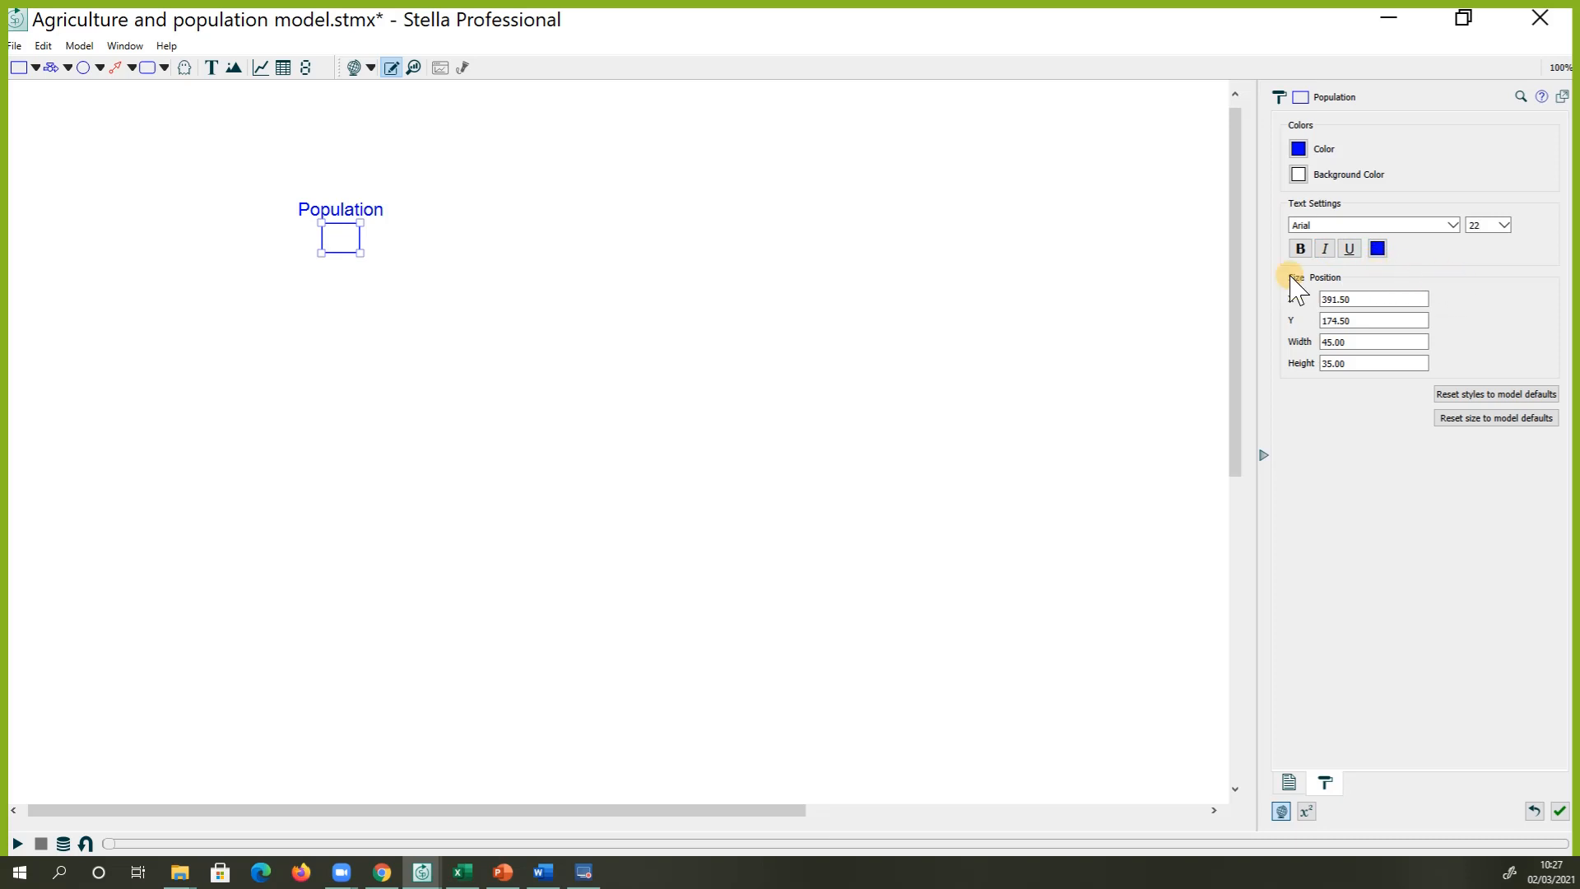
click(568, 401)
Shift the Population stock slightly down and right, and draw an inflow named Birth into it
drag(343, 244, 398, 262)
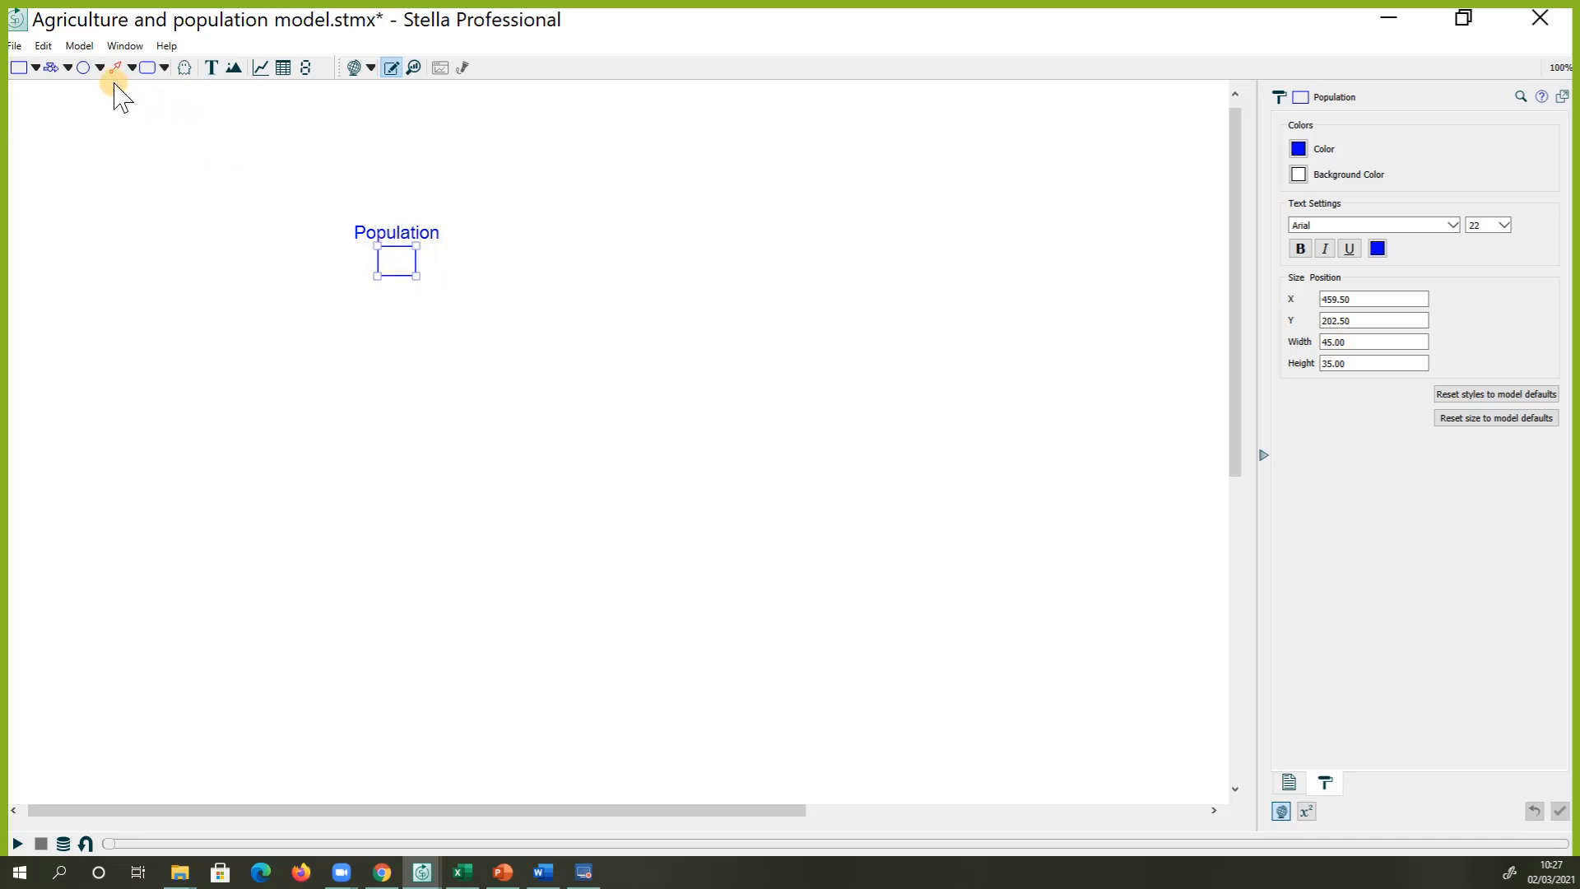
click(51, 68)
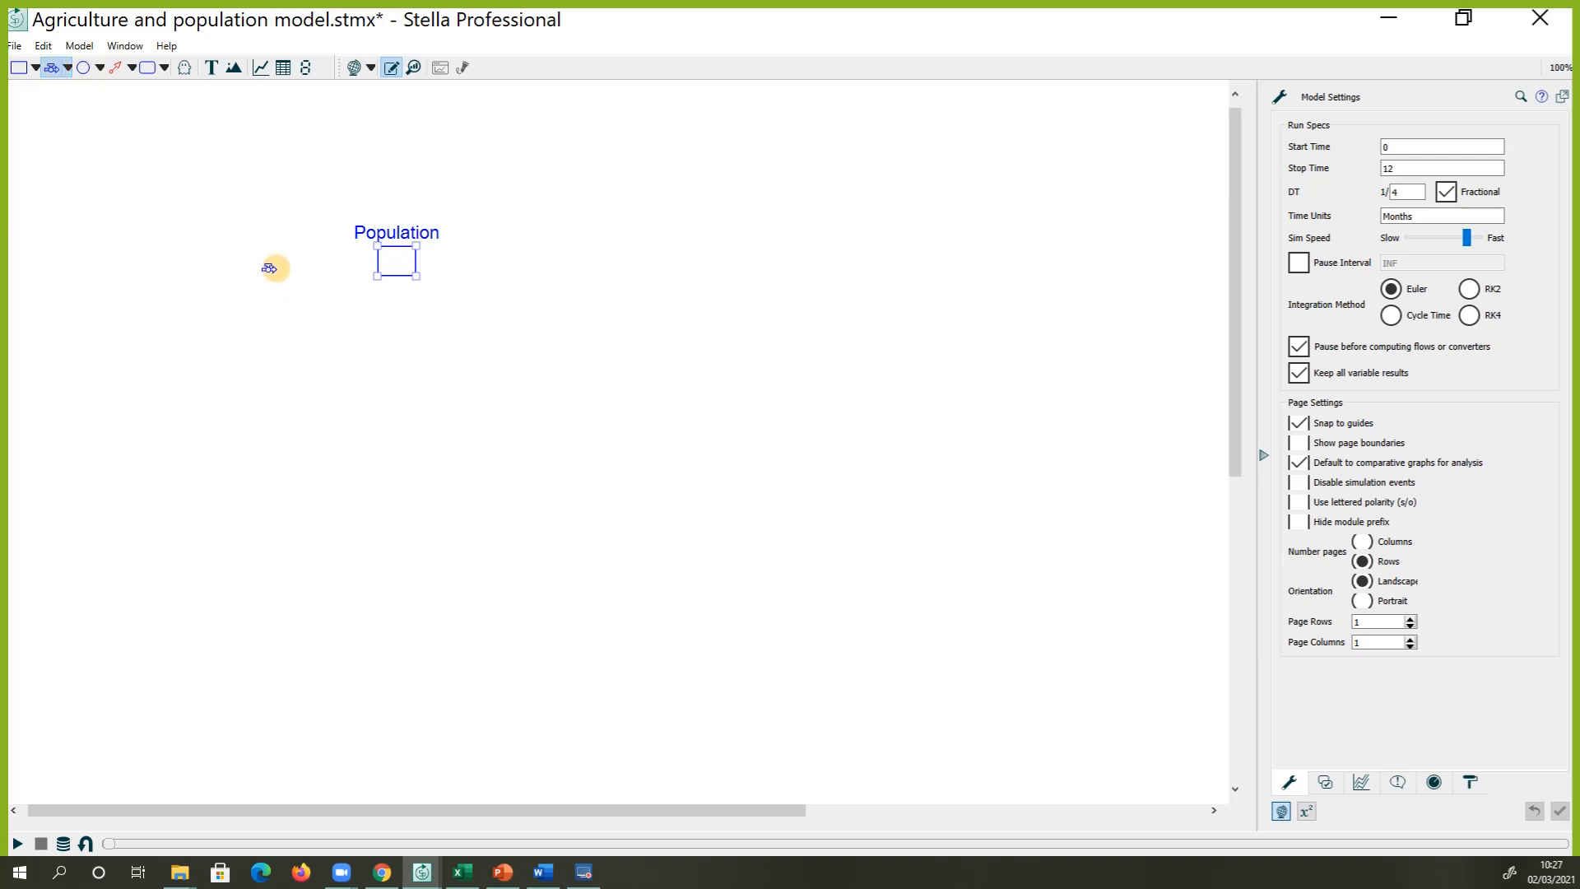
drag(280, 267, 372, 262)
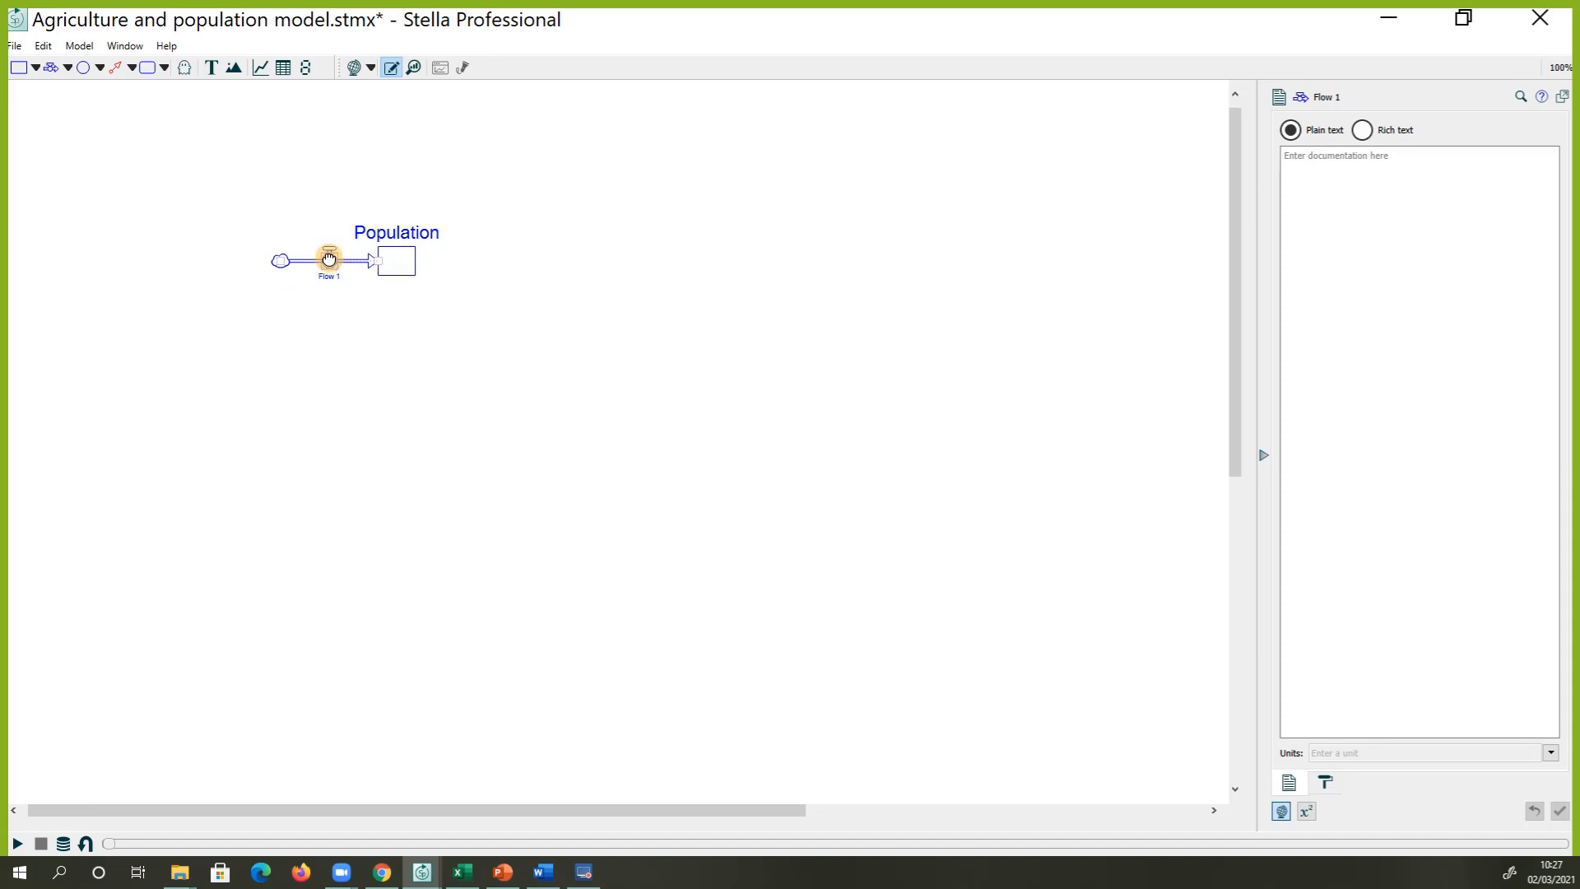
double_click(329, 276)
key(BackSpace)
click(390, 368)
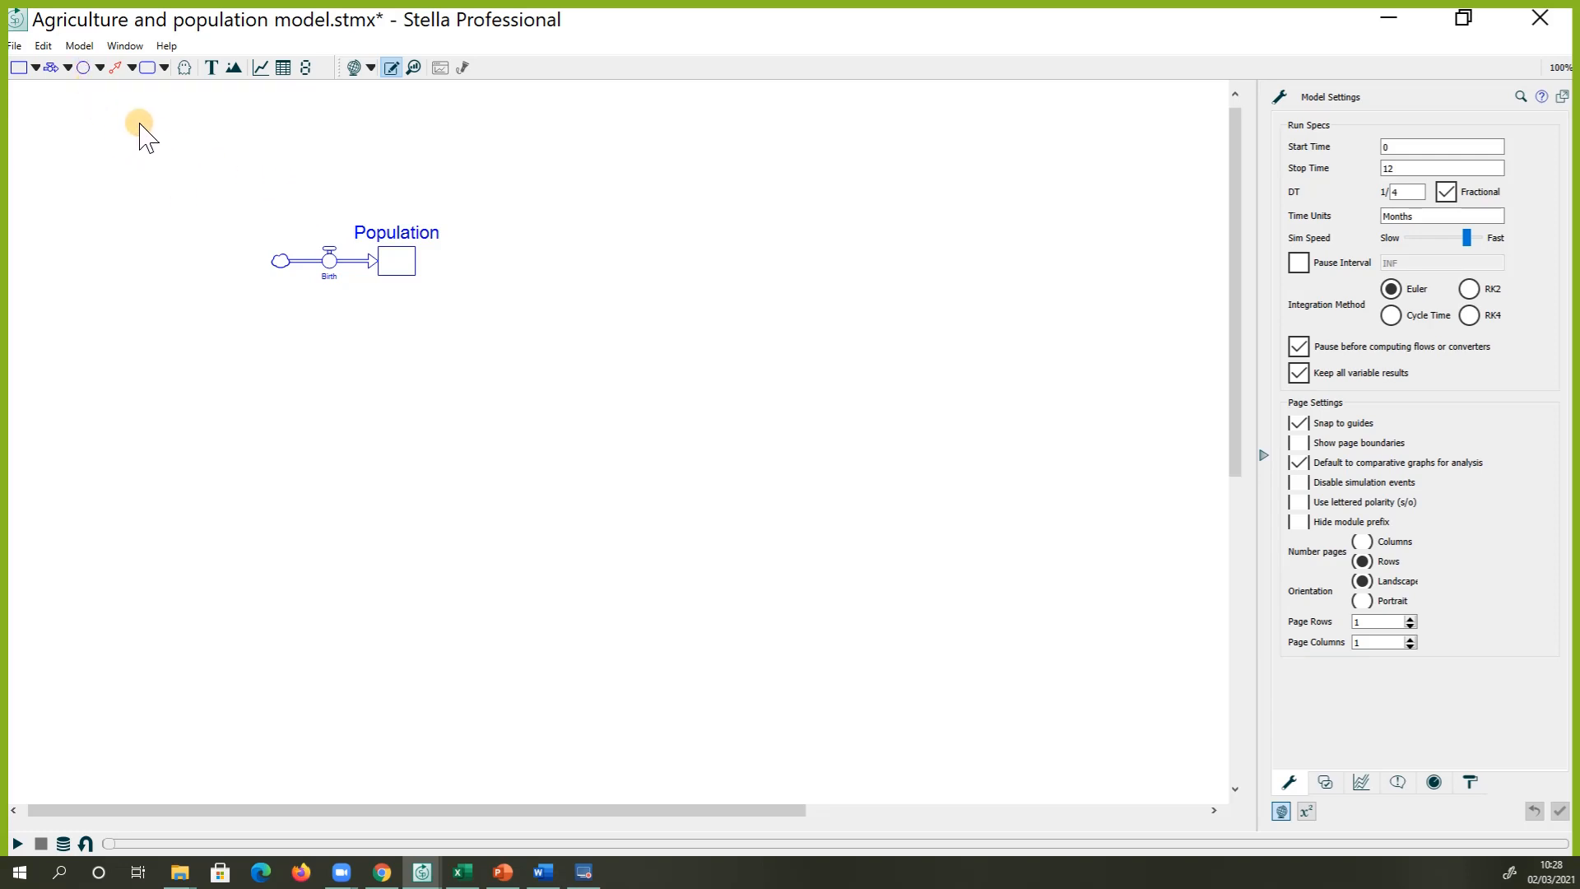
Add a converter above the Birth flow's source cloud and name it Birth rate
click(83, 68)
click(283, 186)
click(283, 205)
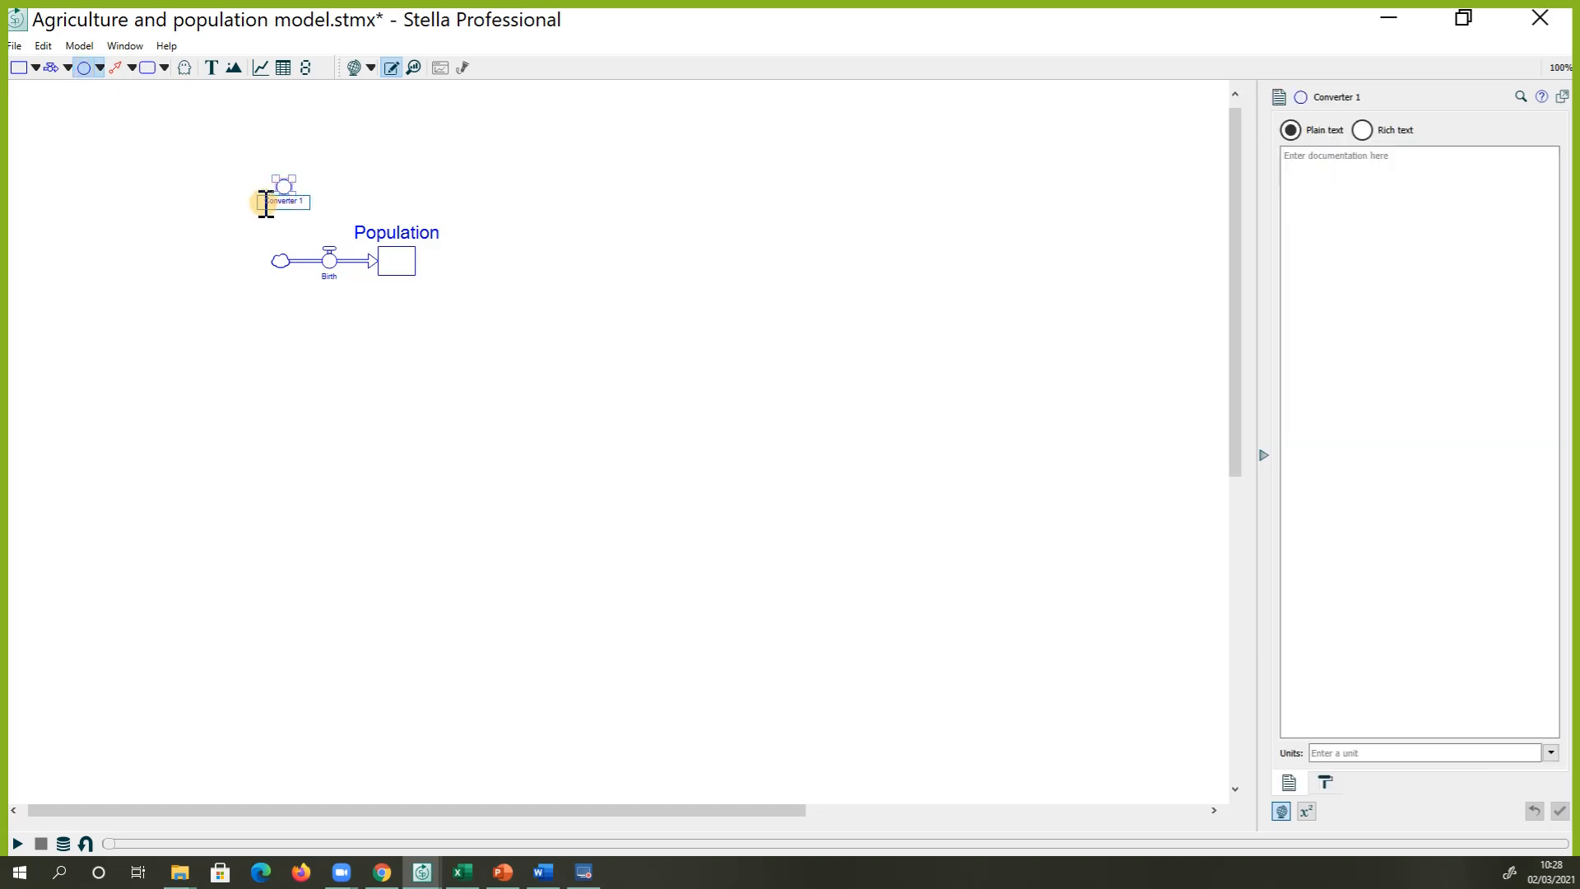
drag(264, 204, 313, 201)
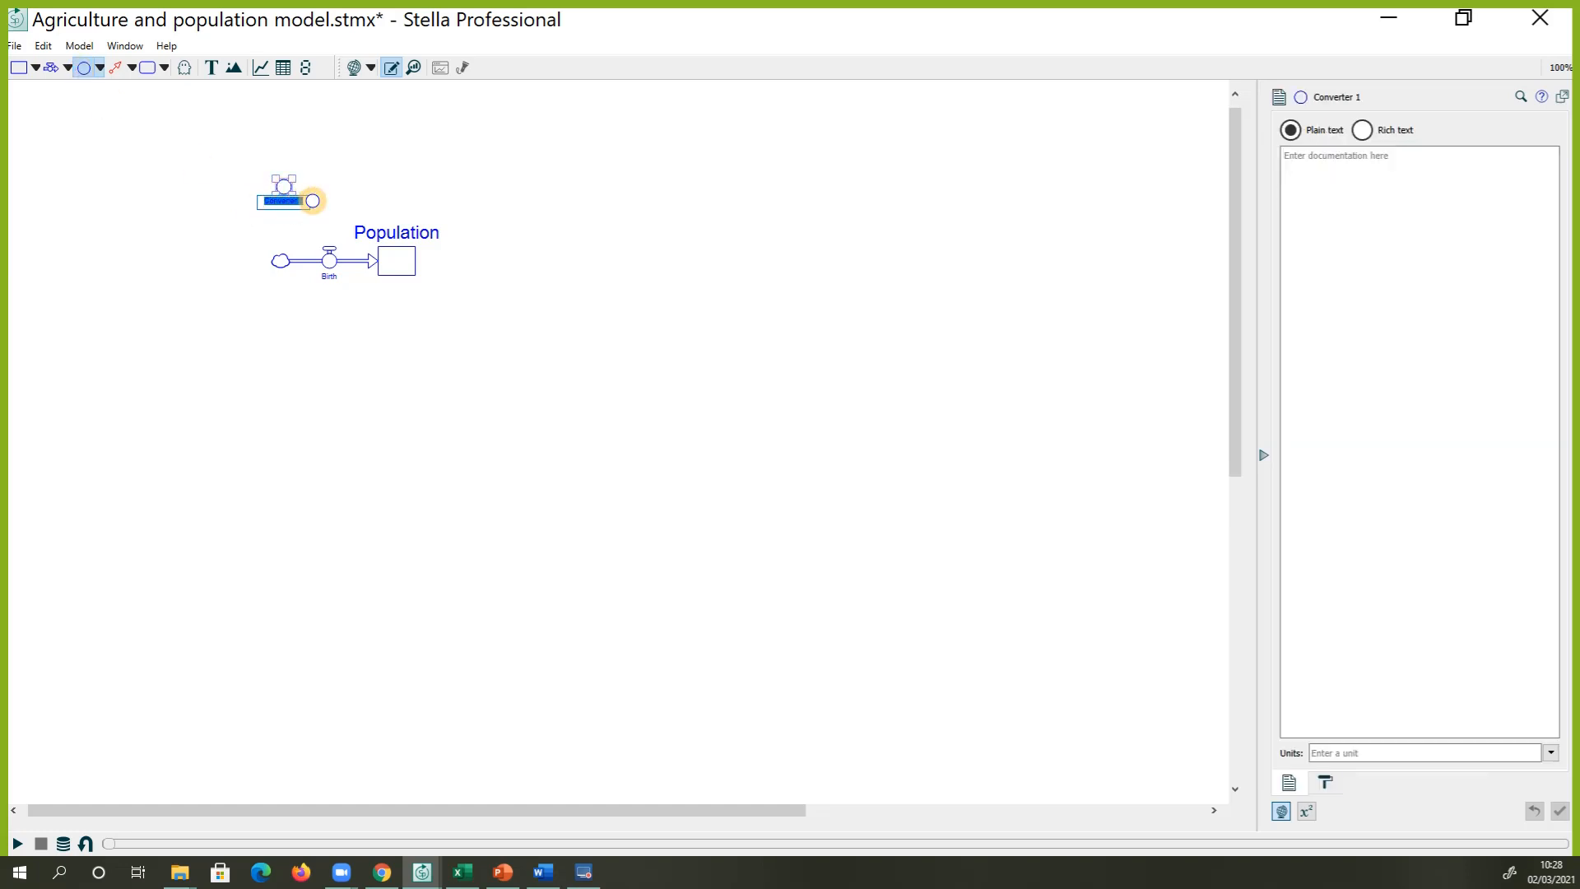
text(Birth rate)
click(429, 475)
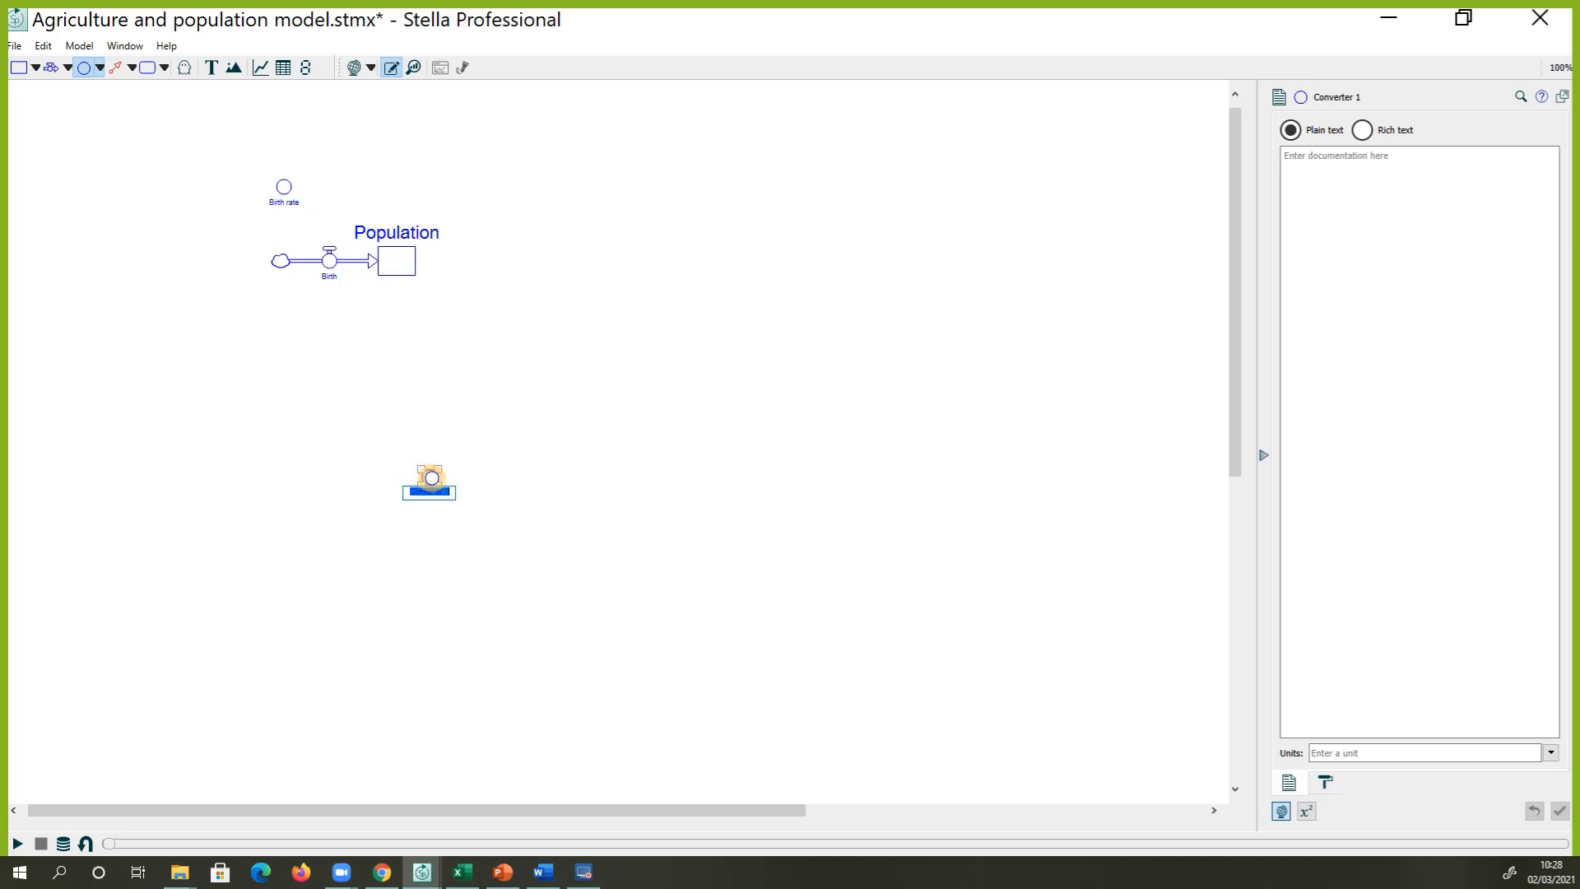
Delete the stray converter placed below the stock and flow
click(84, 67)
drag(580, 585, 359, 435)
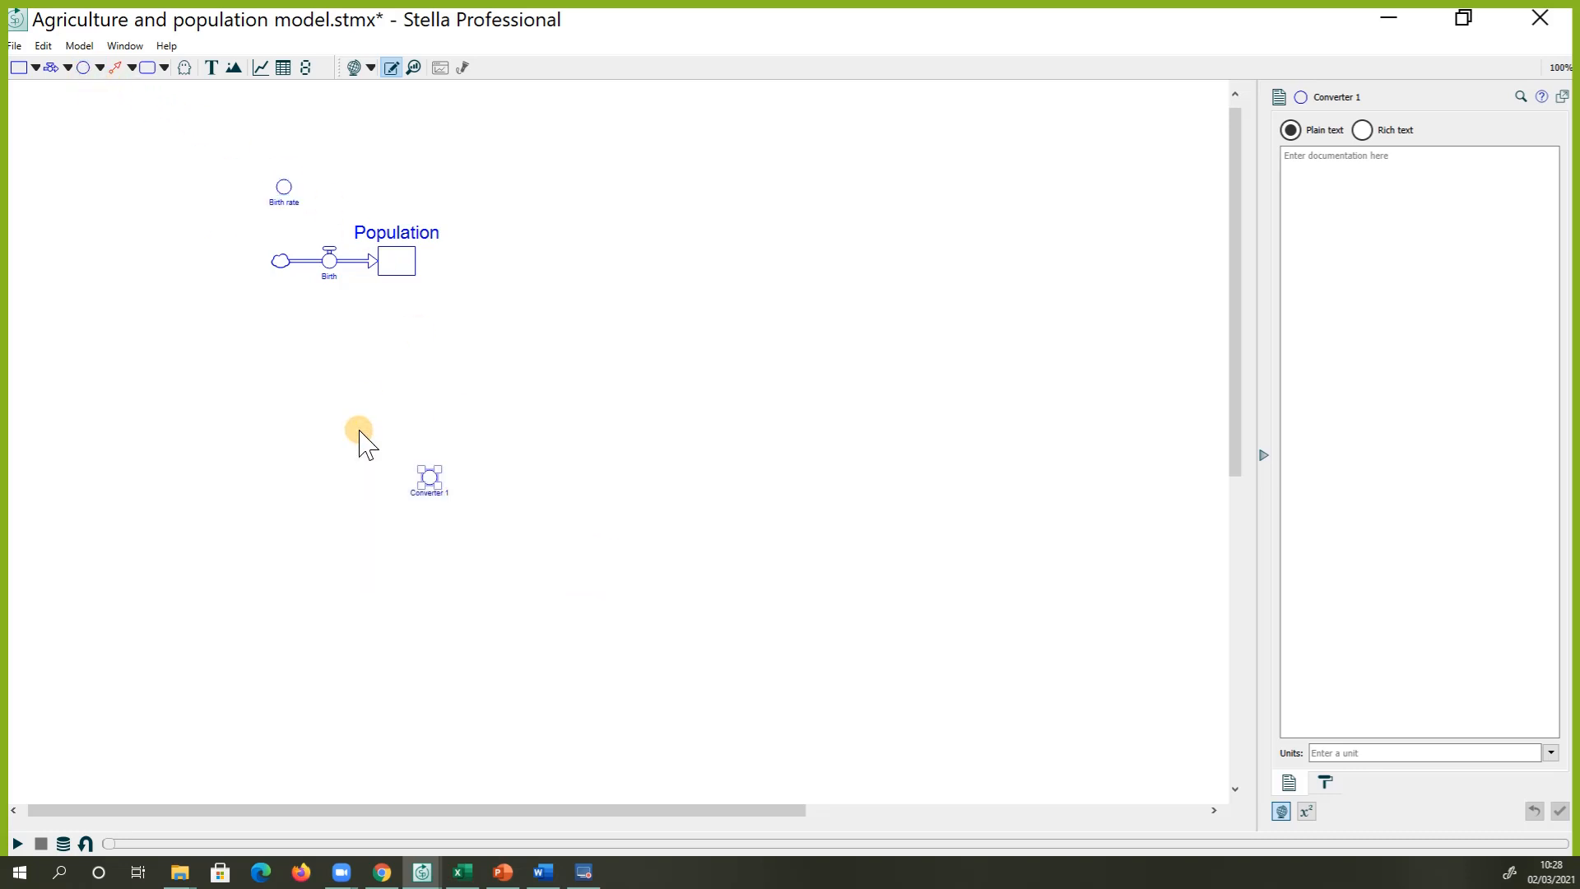
key(Delete)
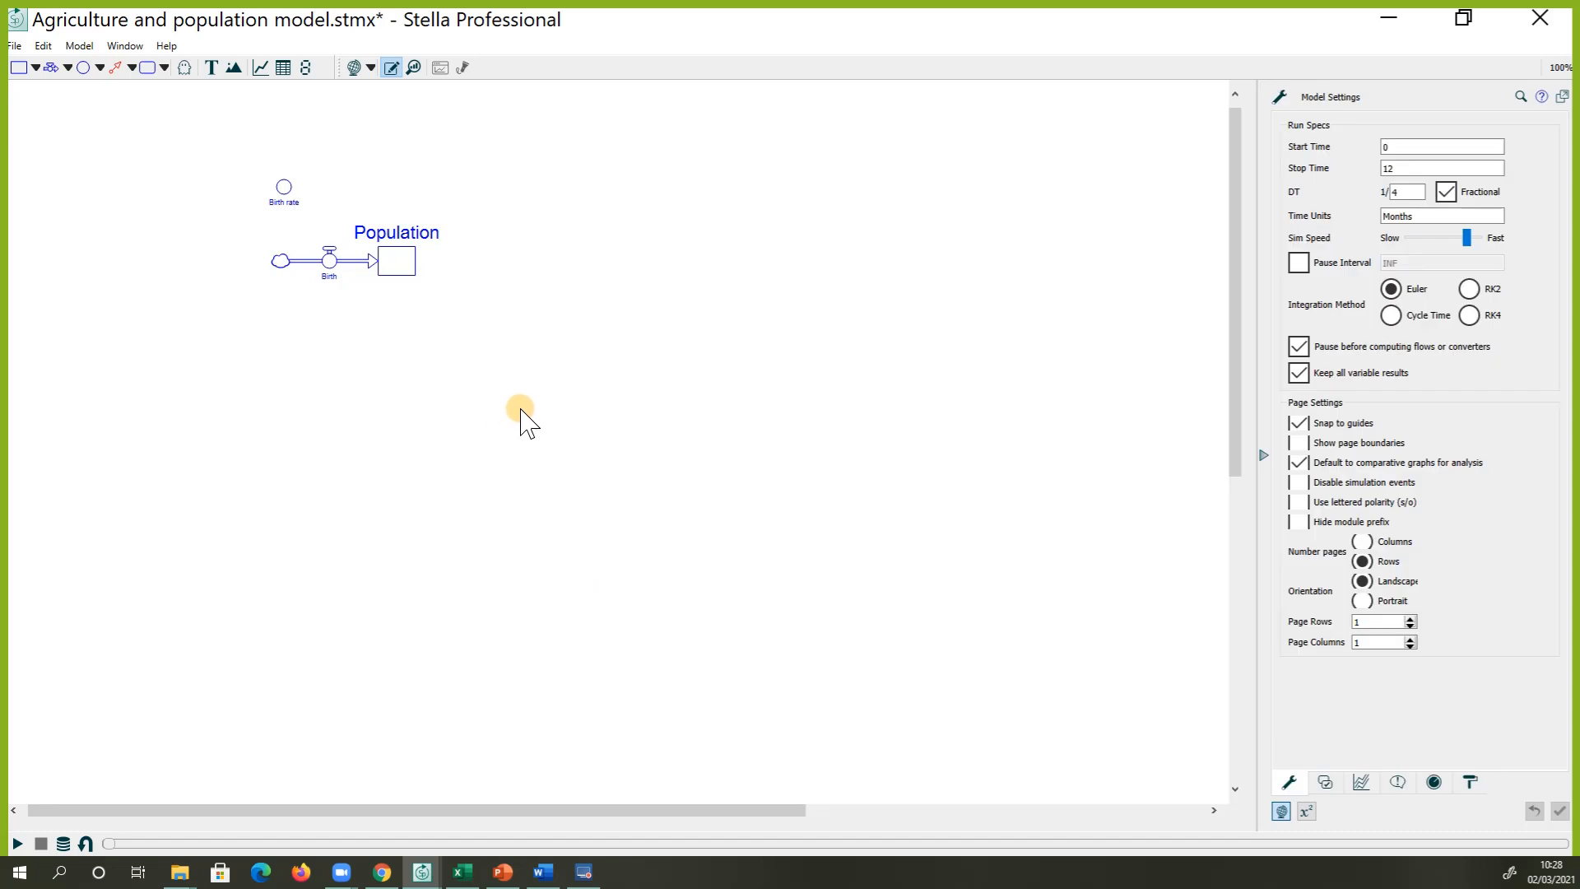
Select Birth rate, Birth and Population together and set their font size to 26
drag(523, 407, 82, 66)
click(1505, 224)
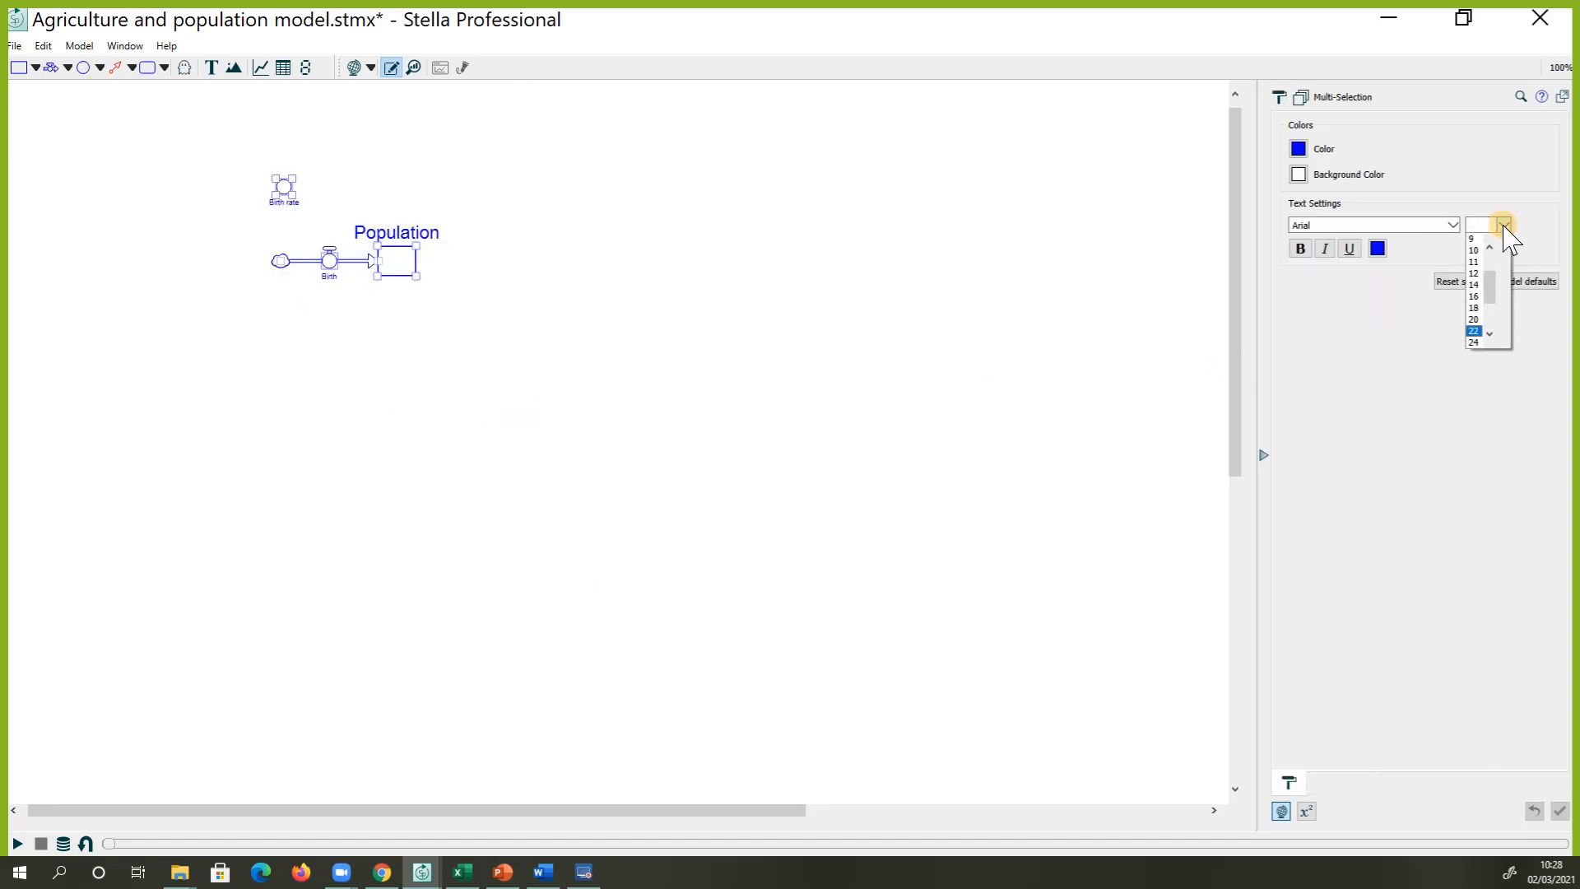
click(1476, 328)
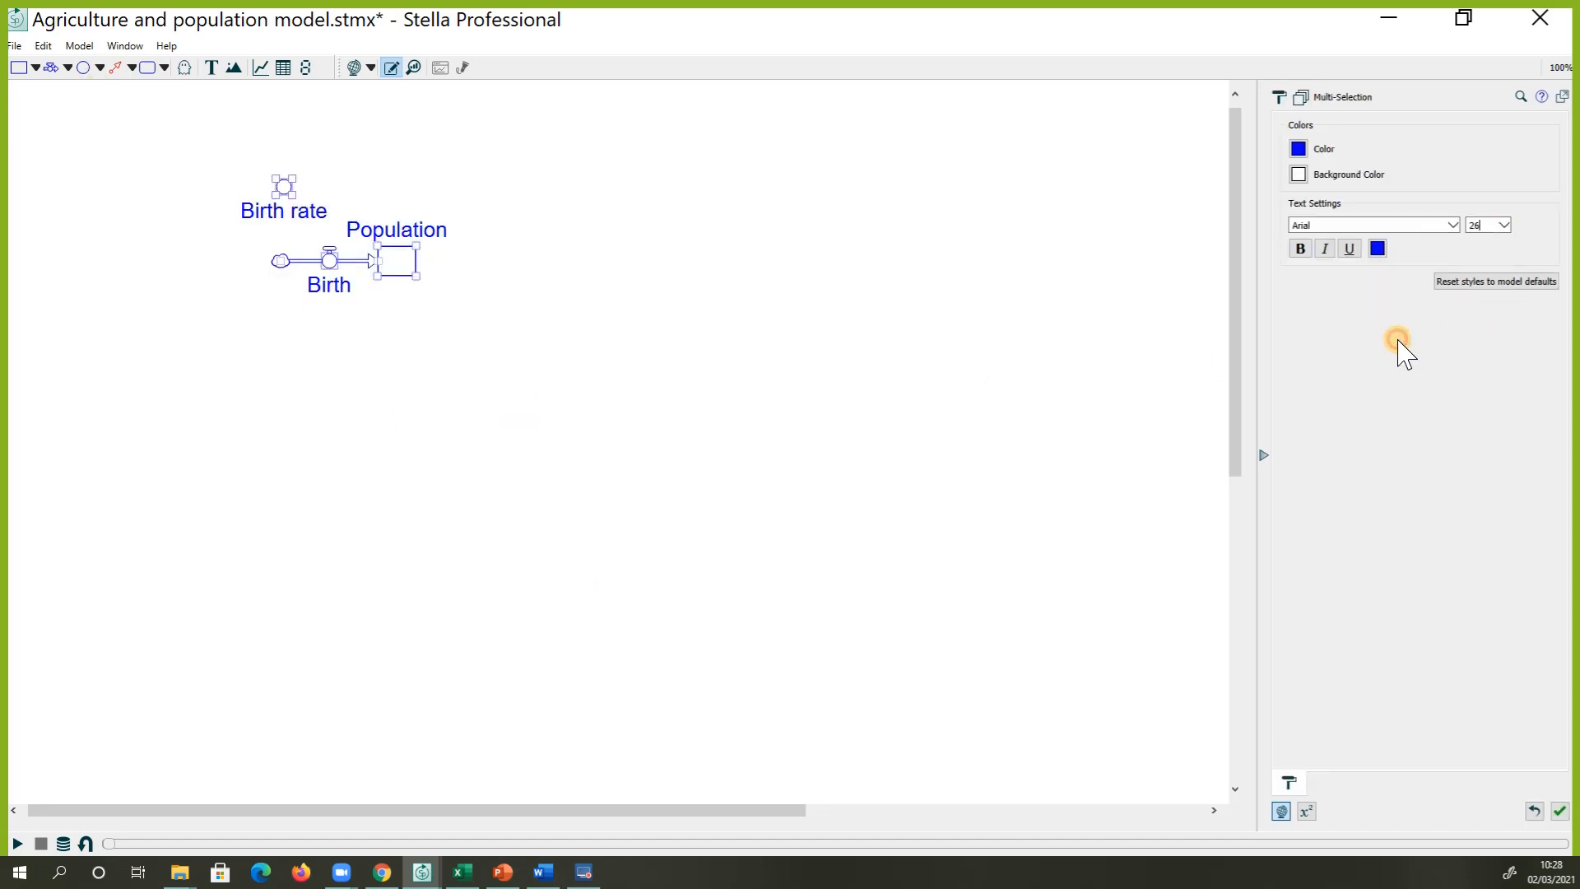
click(707, 367)
Move the Population stock and its Birth inflow to the right, away from the Birth rate converter
drag(393, 262, 423, 261)
drag(558, 351, 394, 262)
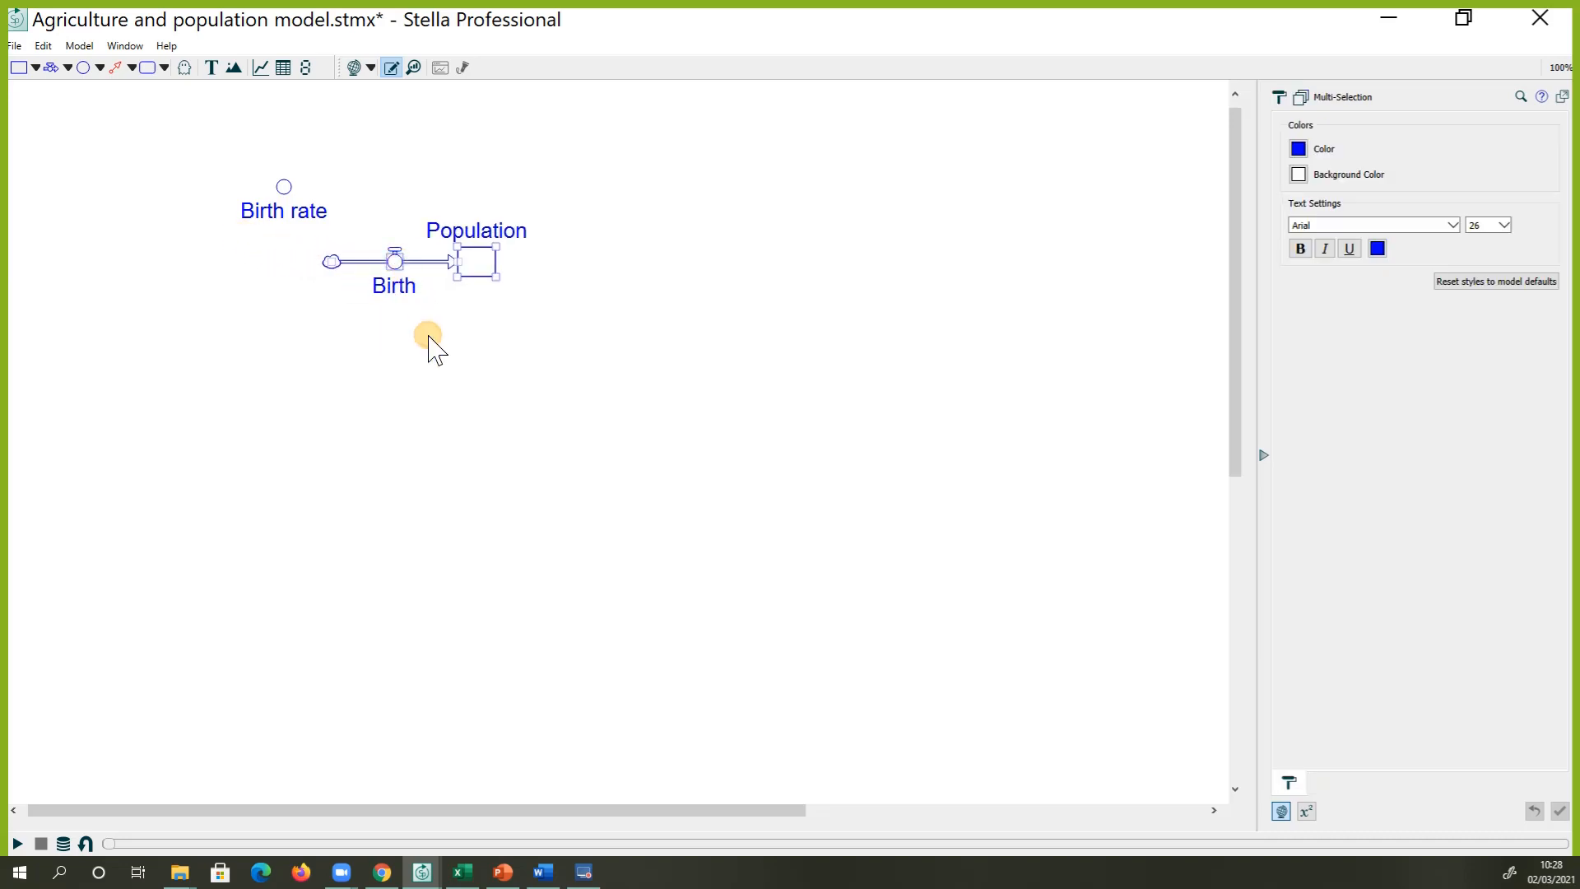
click(437, 356)
Draw curved connectors from the Birth rate converter and from the Population stock to the Birth flow
click(116, 68)
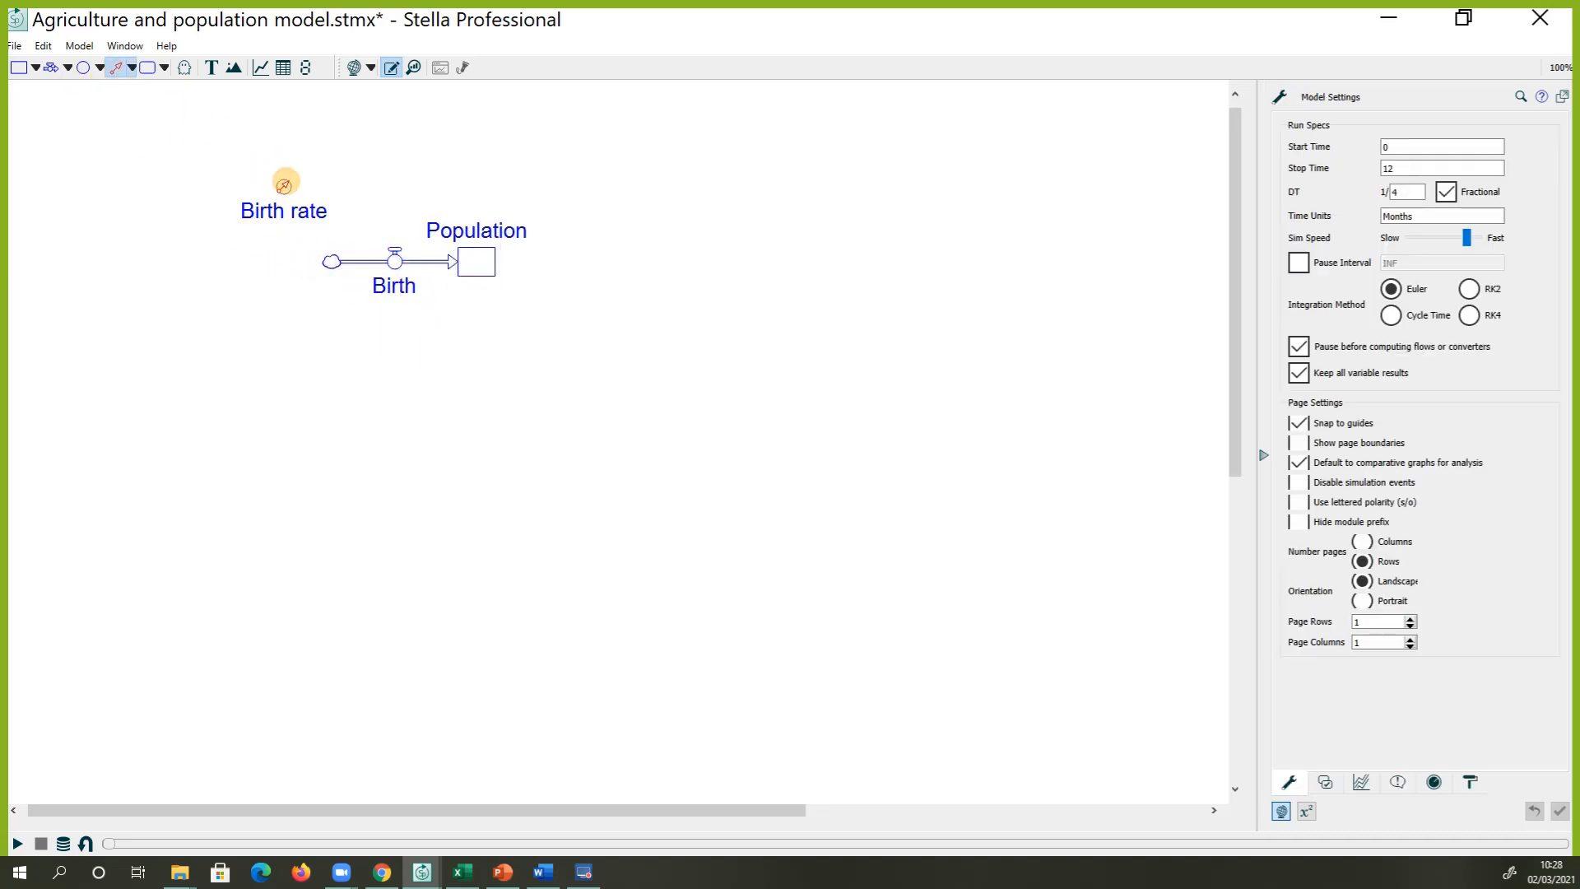
drag(284, 182, 391, 263)
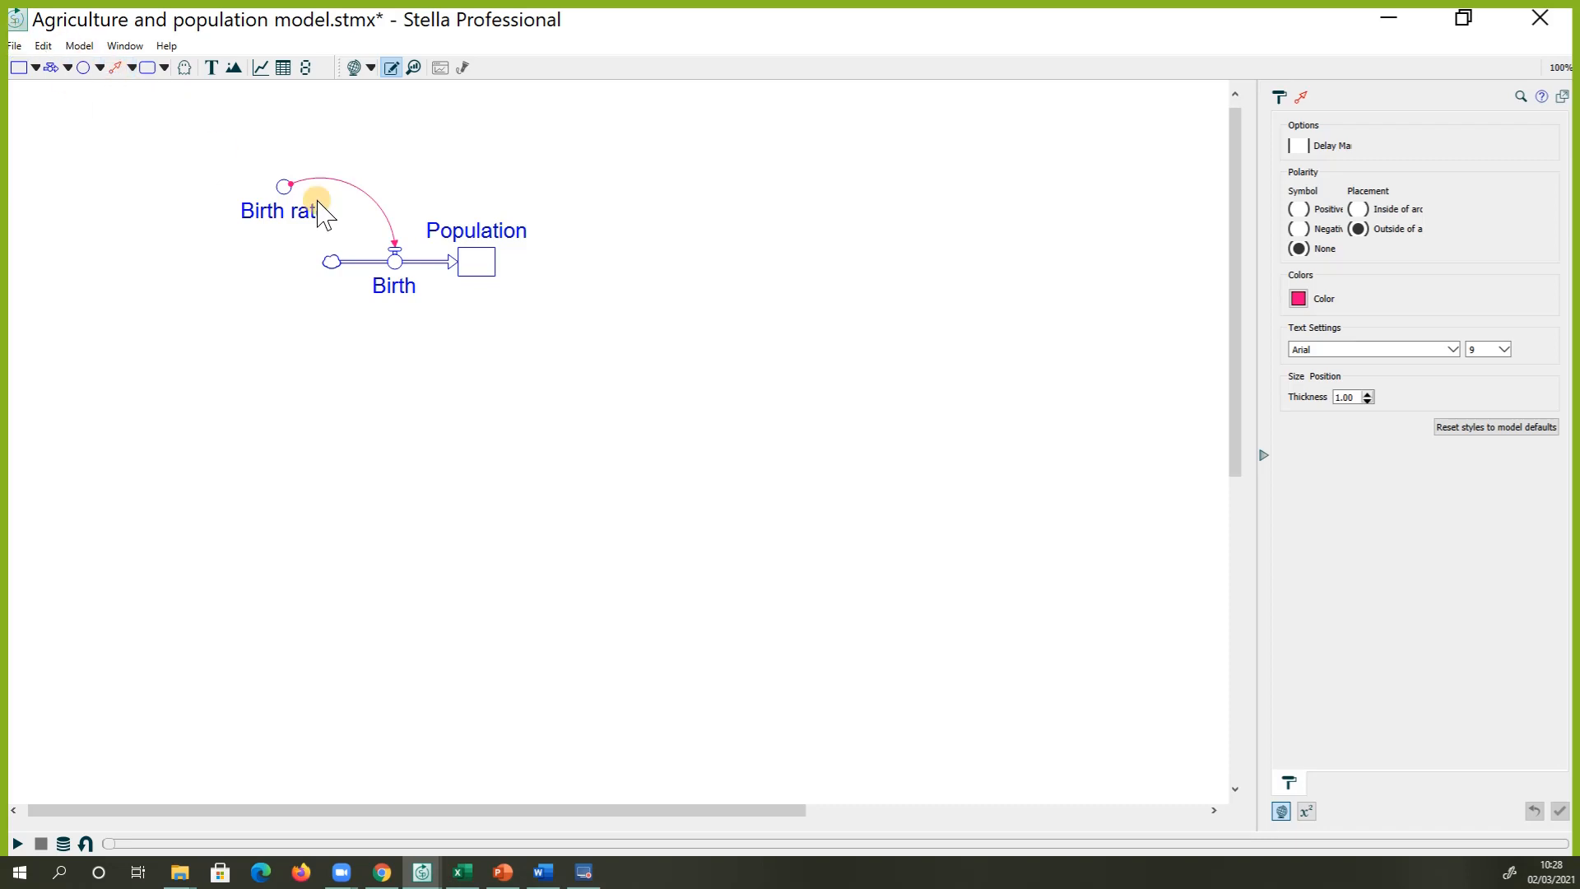
drag(291, 184, 288, 183)
click(115, 67)
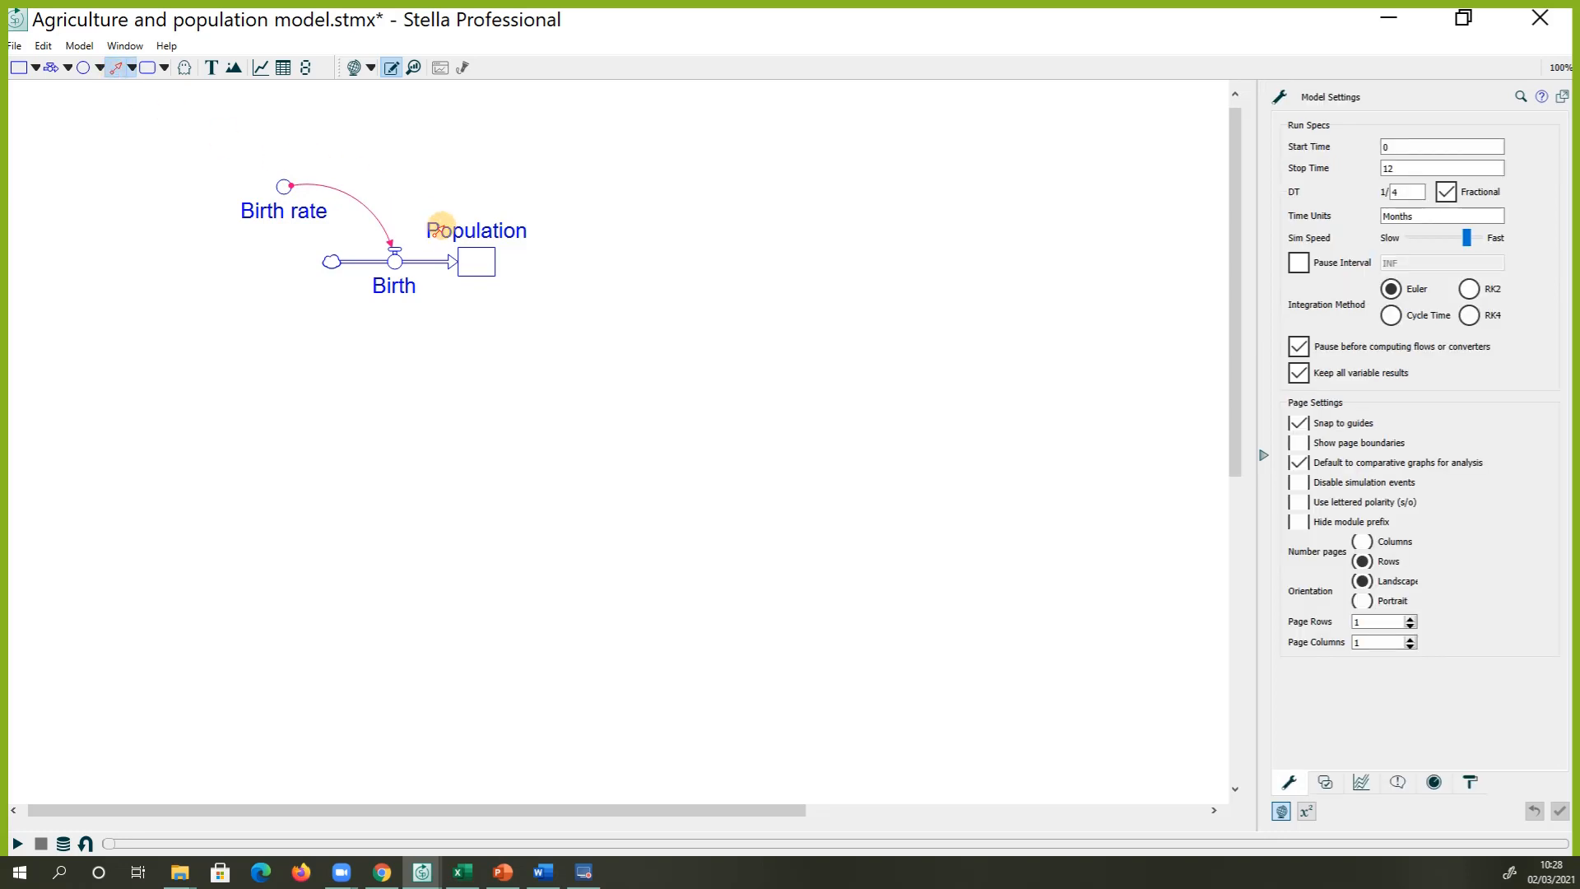
drag(481, 247, 462, 201)
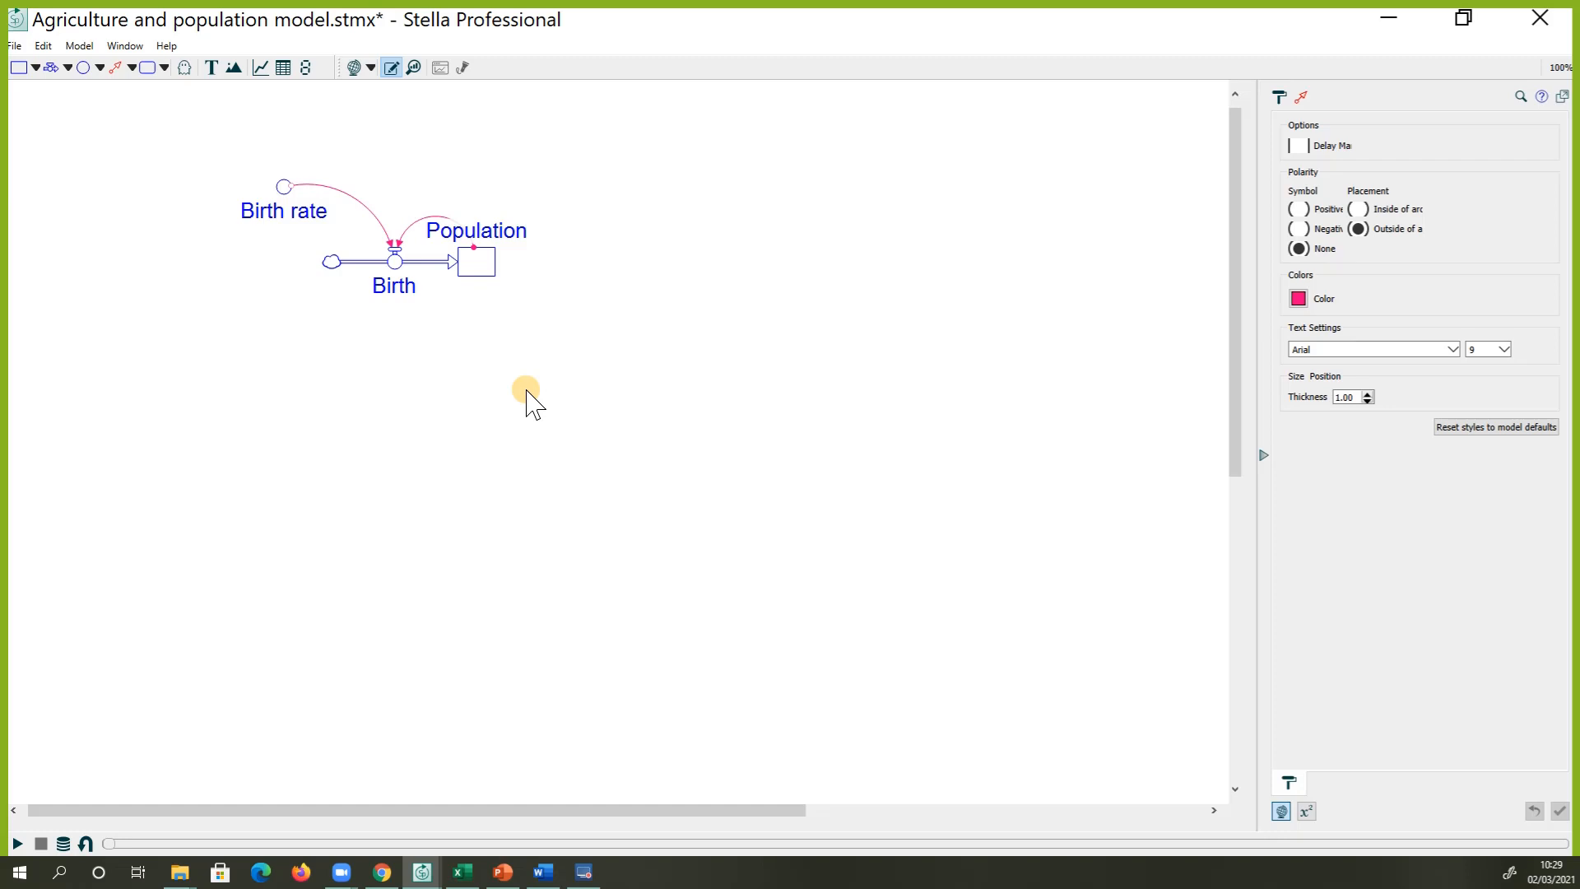
Draw an outflow from the Population stock to the right and name it Death
click(51, 69)
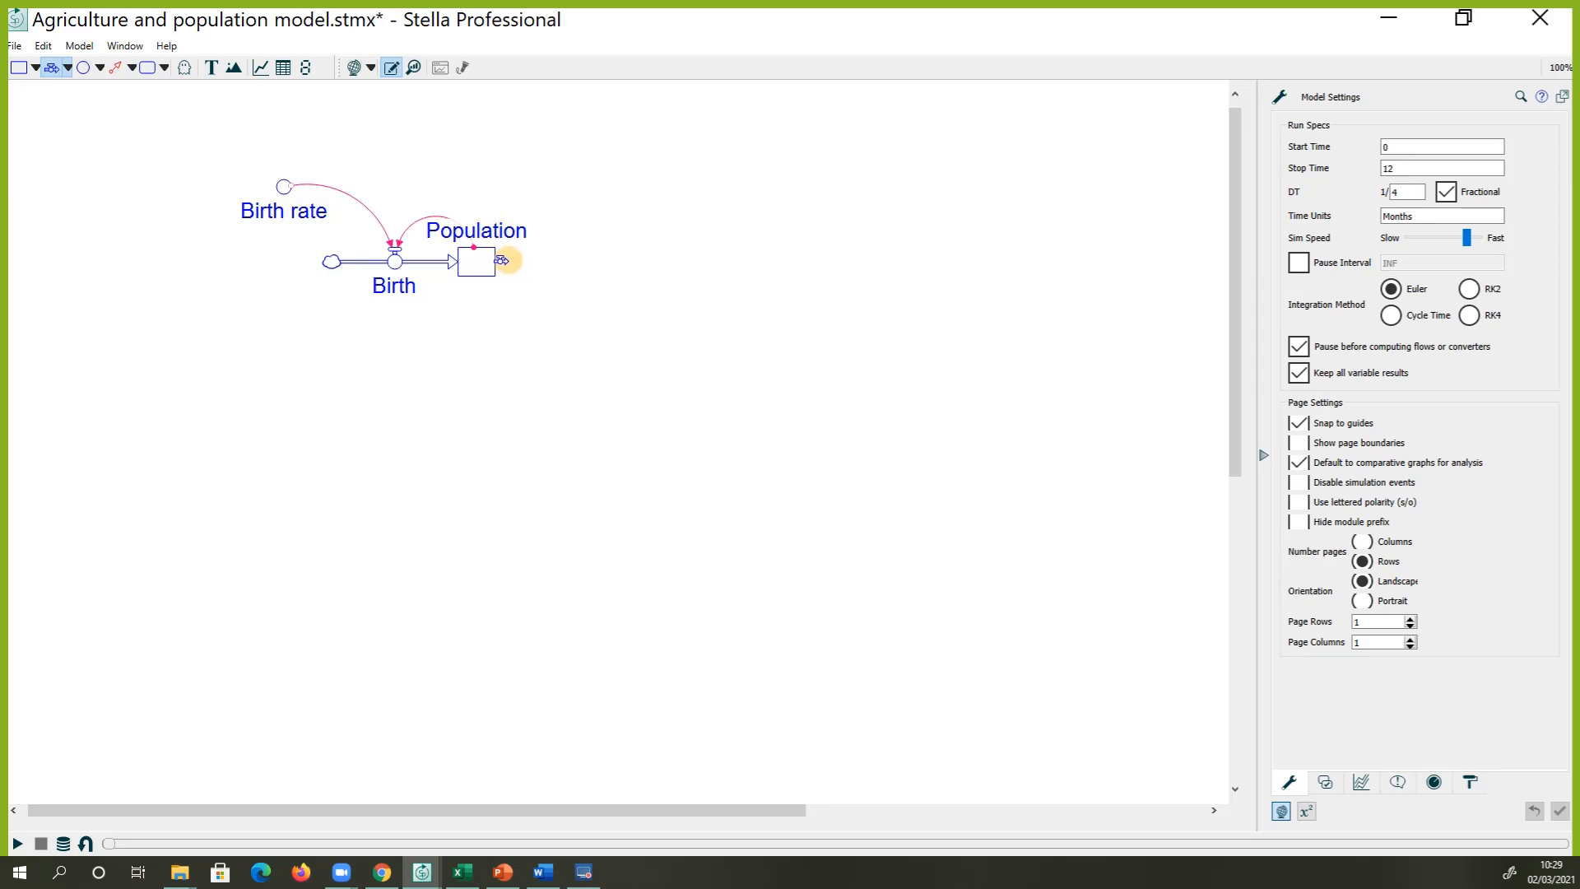
drag(501, 260, 603, 260)
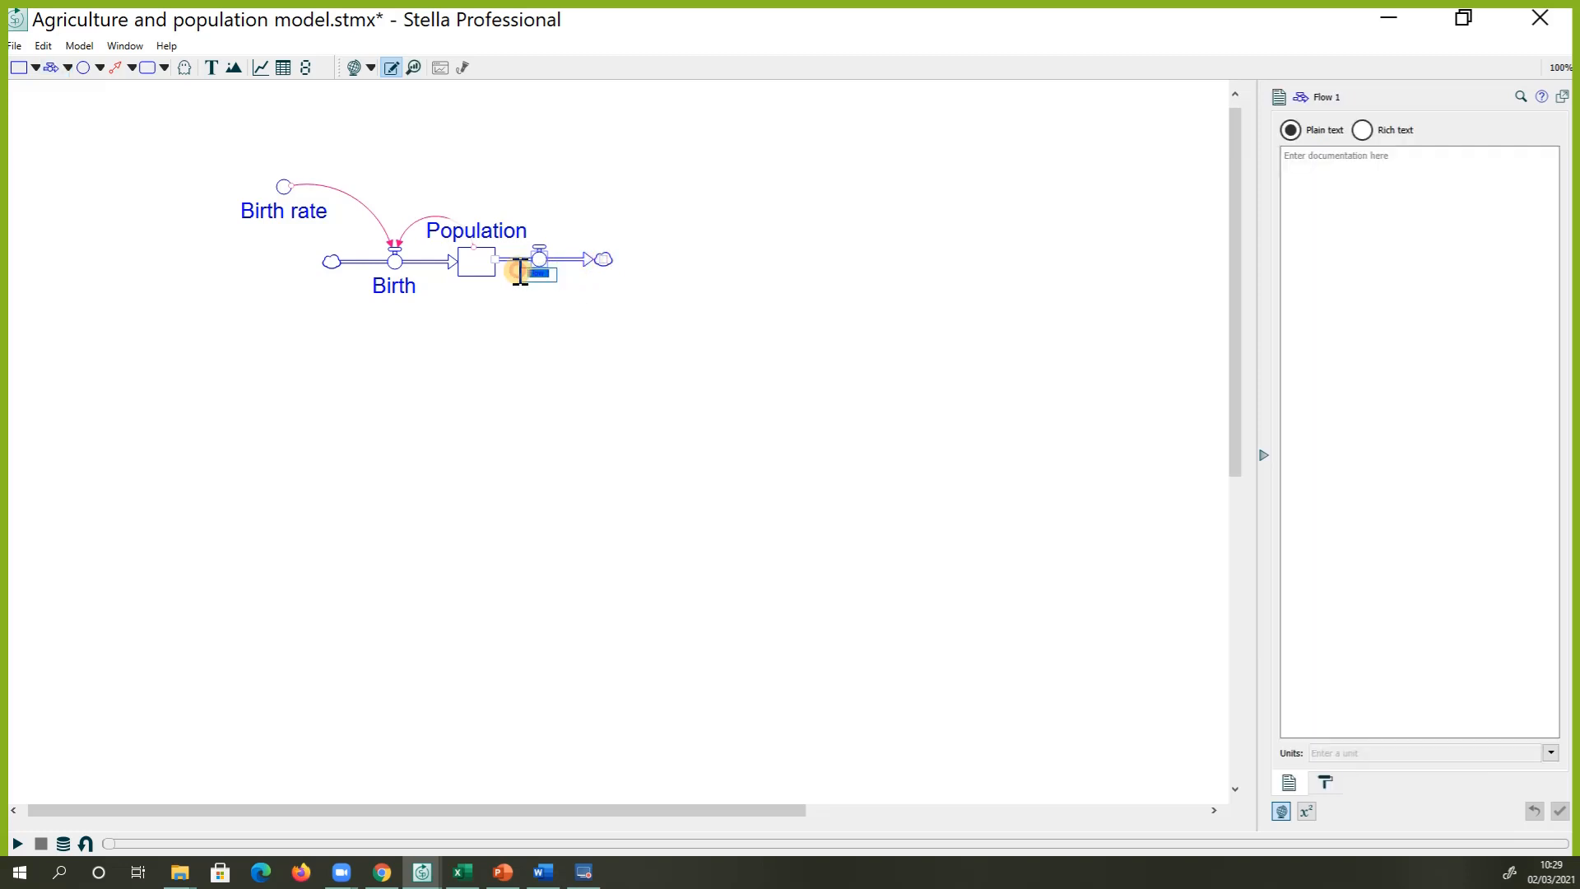
text(Death)
click(601, 327)
Select the Death flow together with Population and set their font size to 26
drag(618, 290, 492, 239)
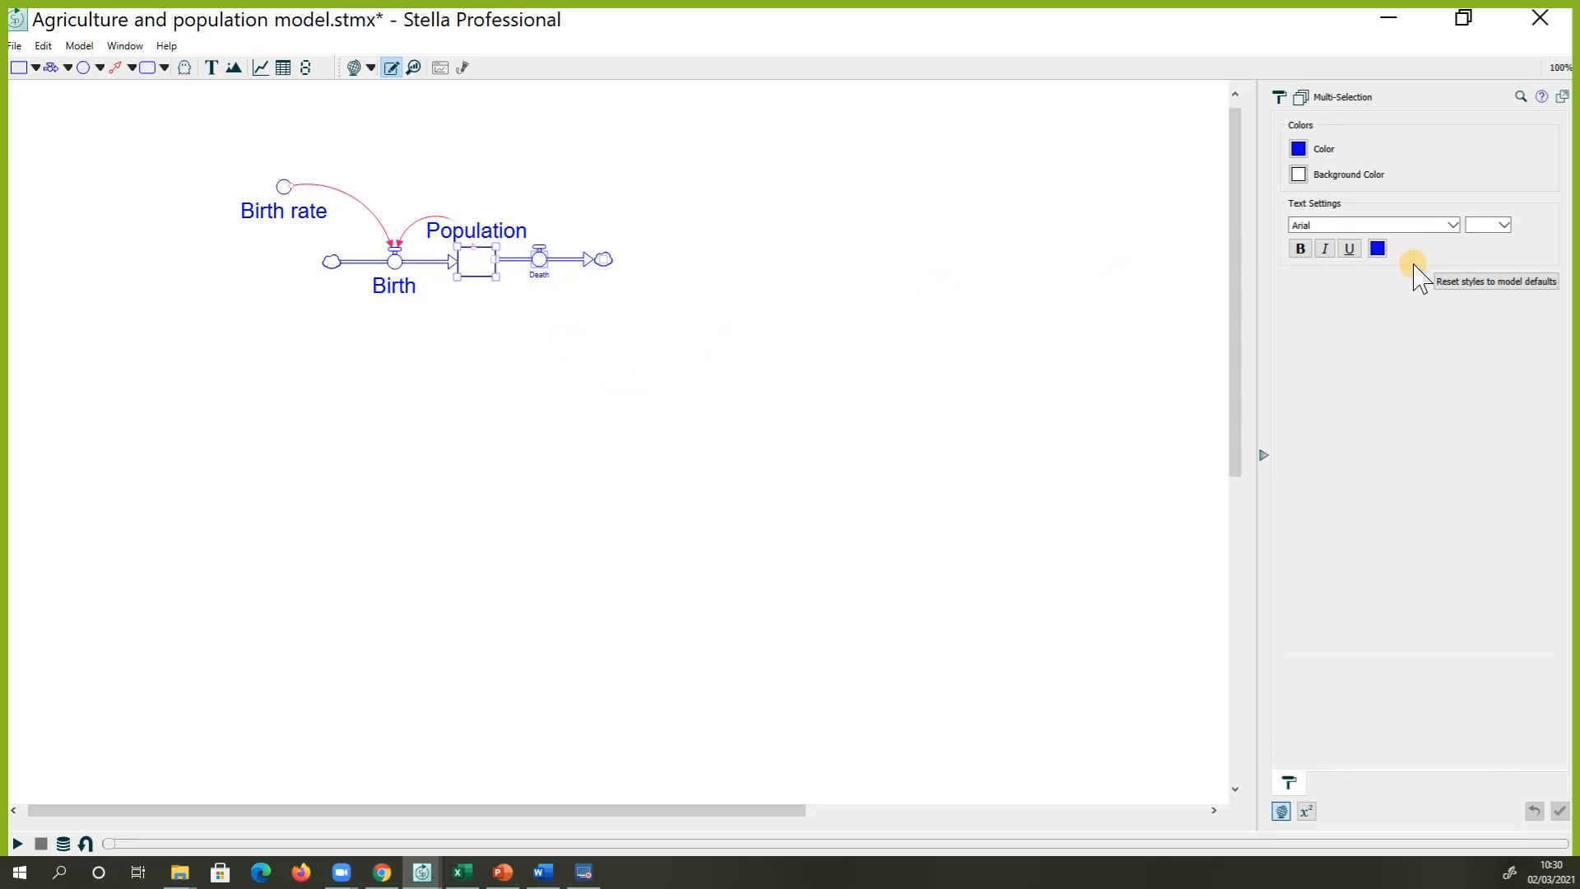
click(1503, 226)
scroll(1479, 334, down, 2)
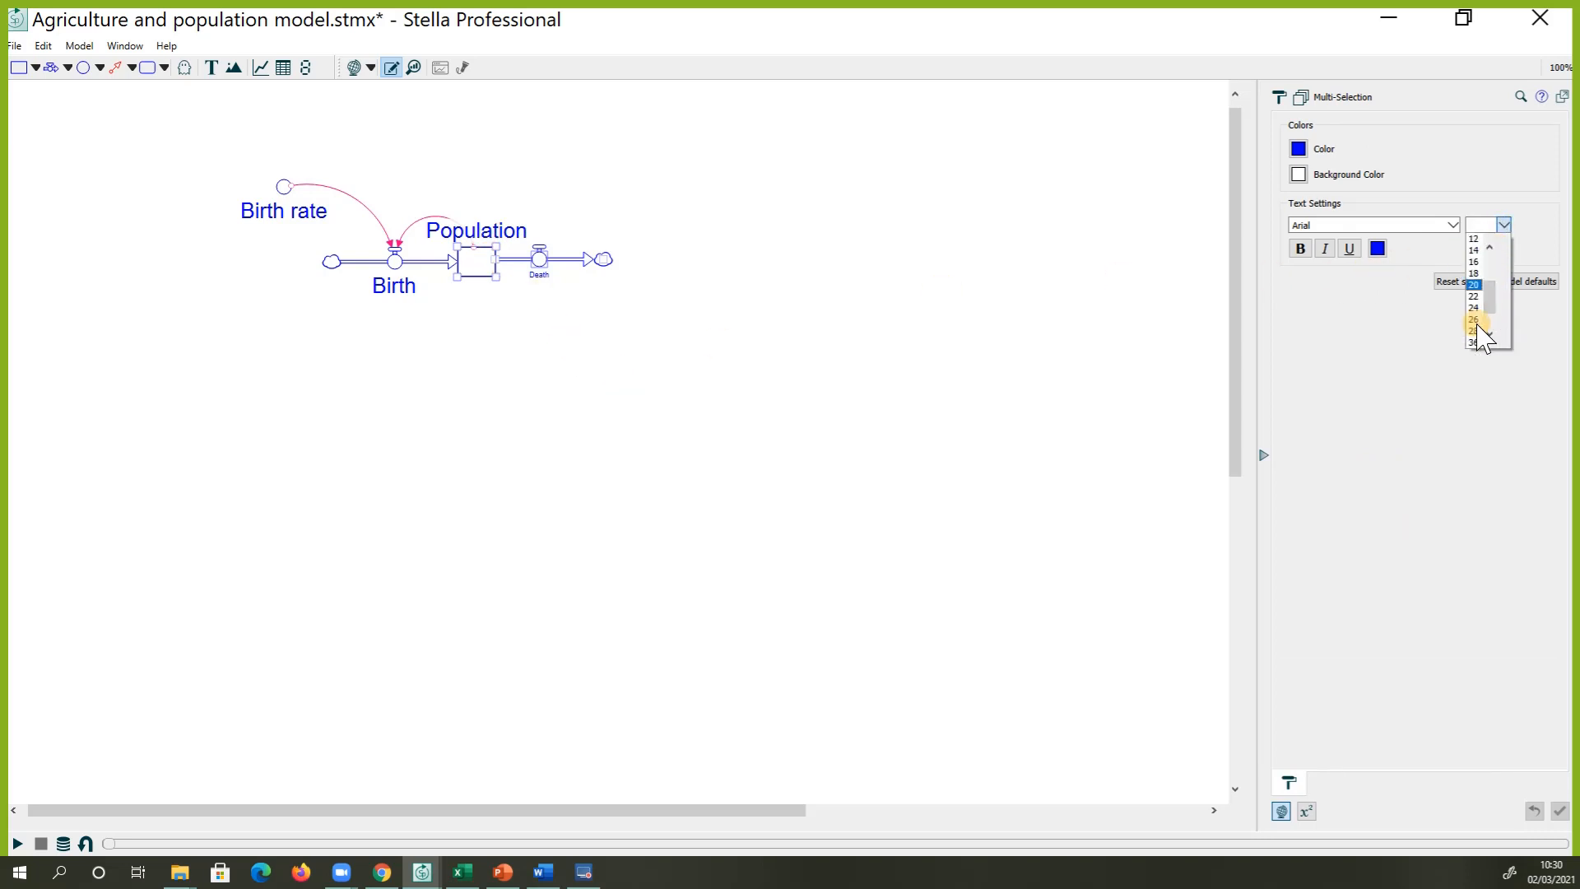
click(1476, 332)
click(735, 375)
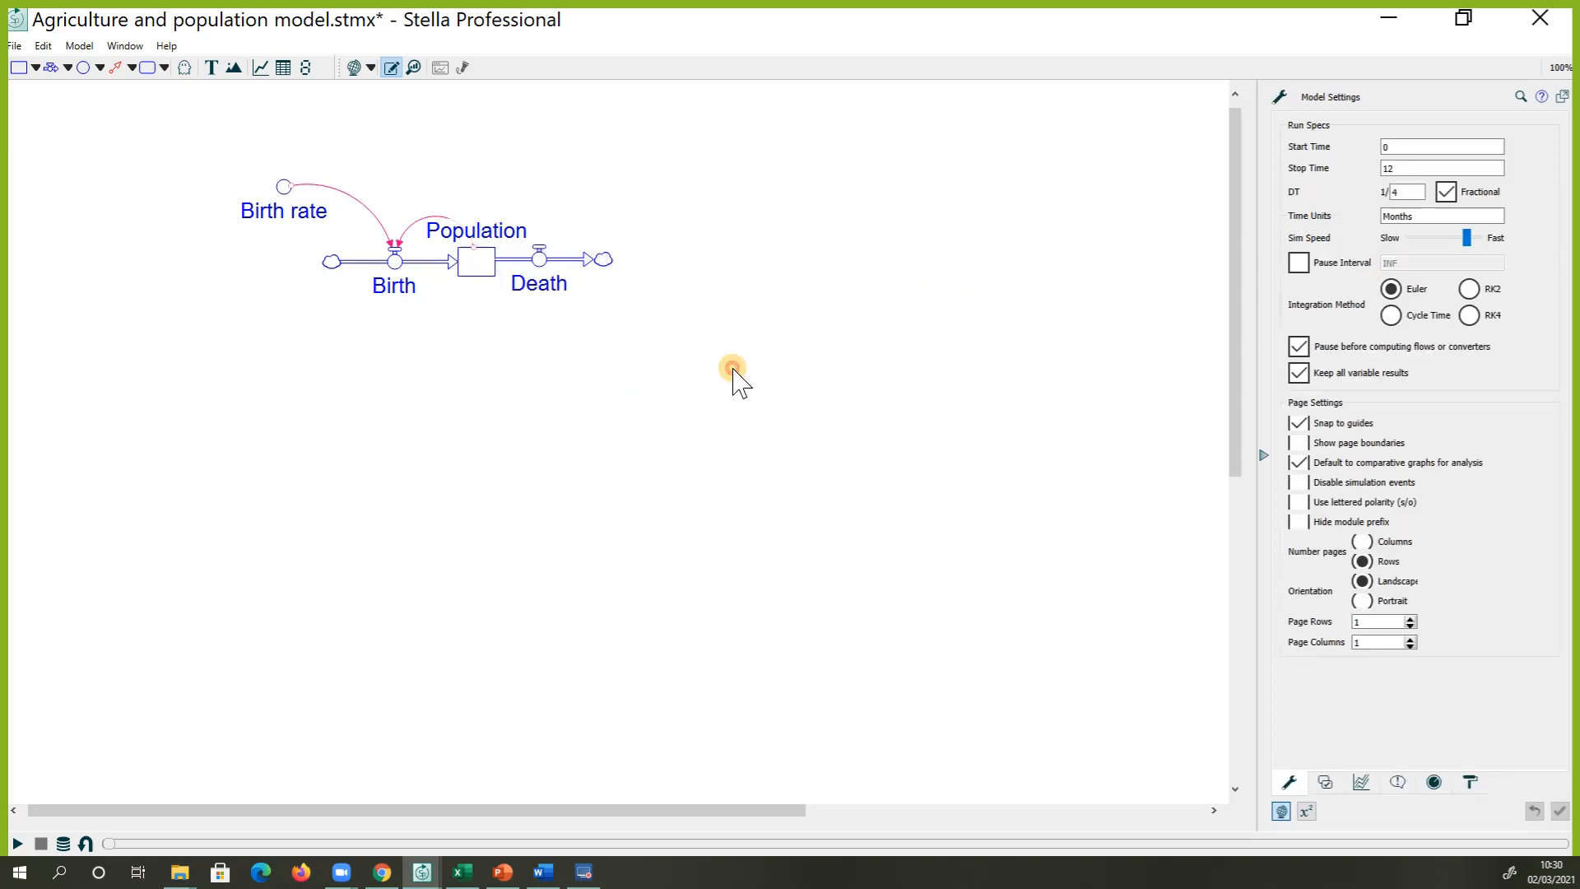
Align the Death flow with the Population stock and draw a connector from Population to Death
click(540, 258)
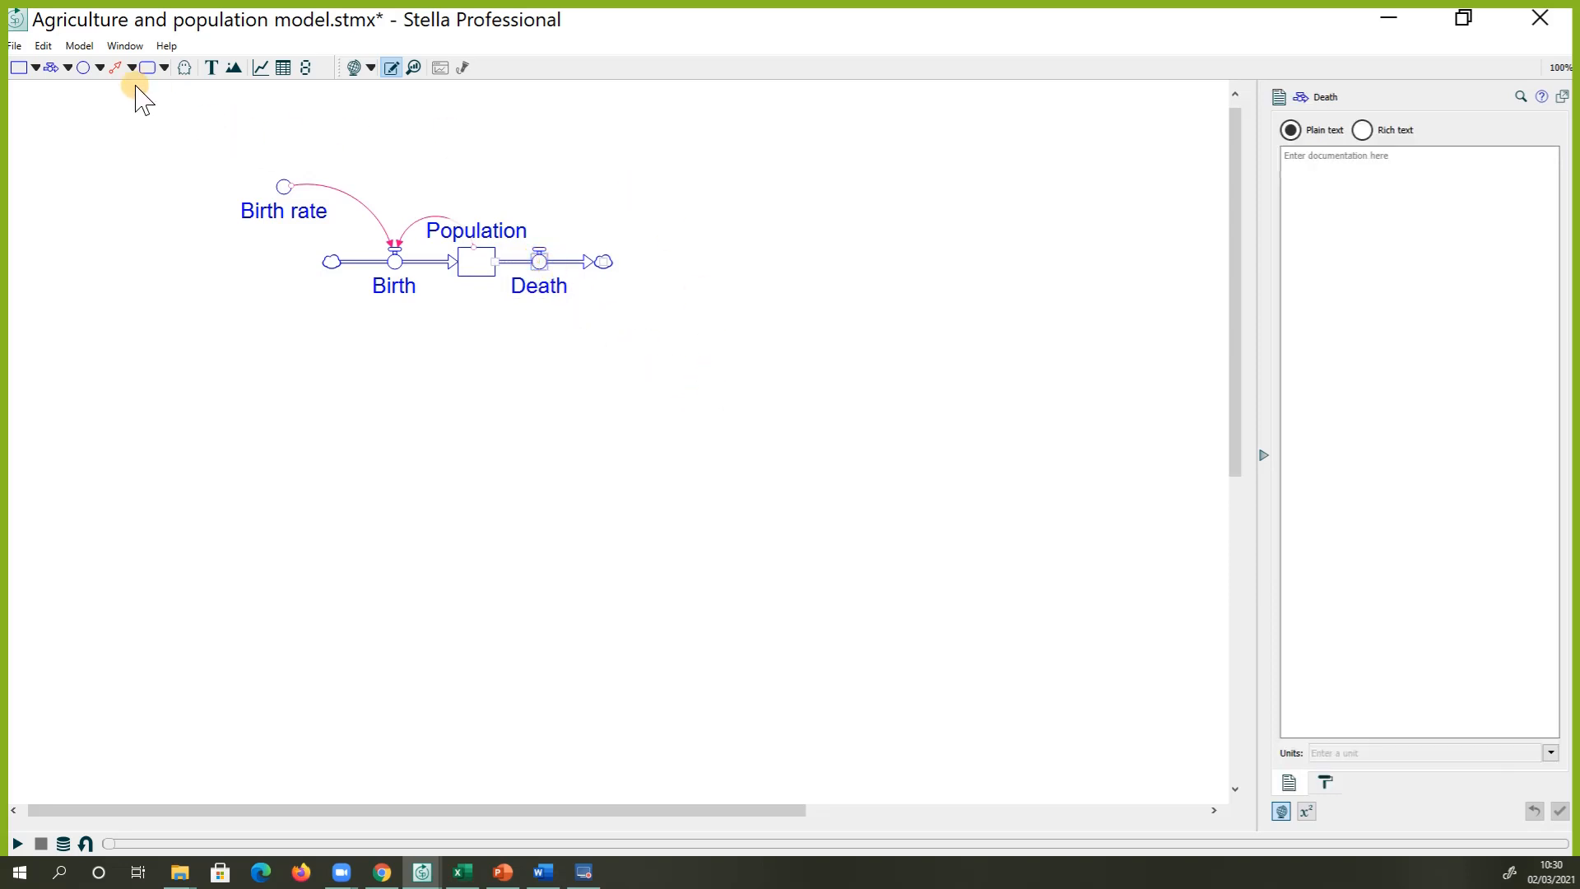
click(117, 67)
drag(471, 265, 497, 313)
click(544, 370)
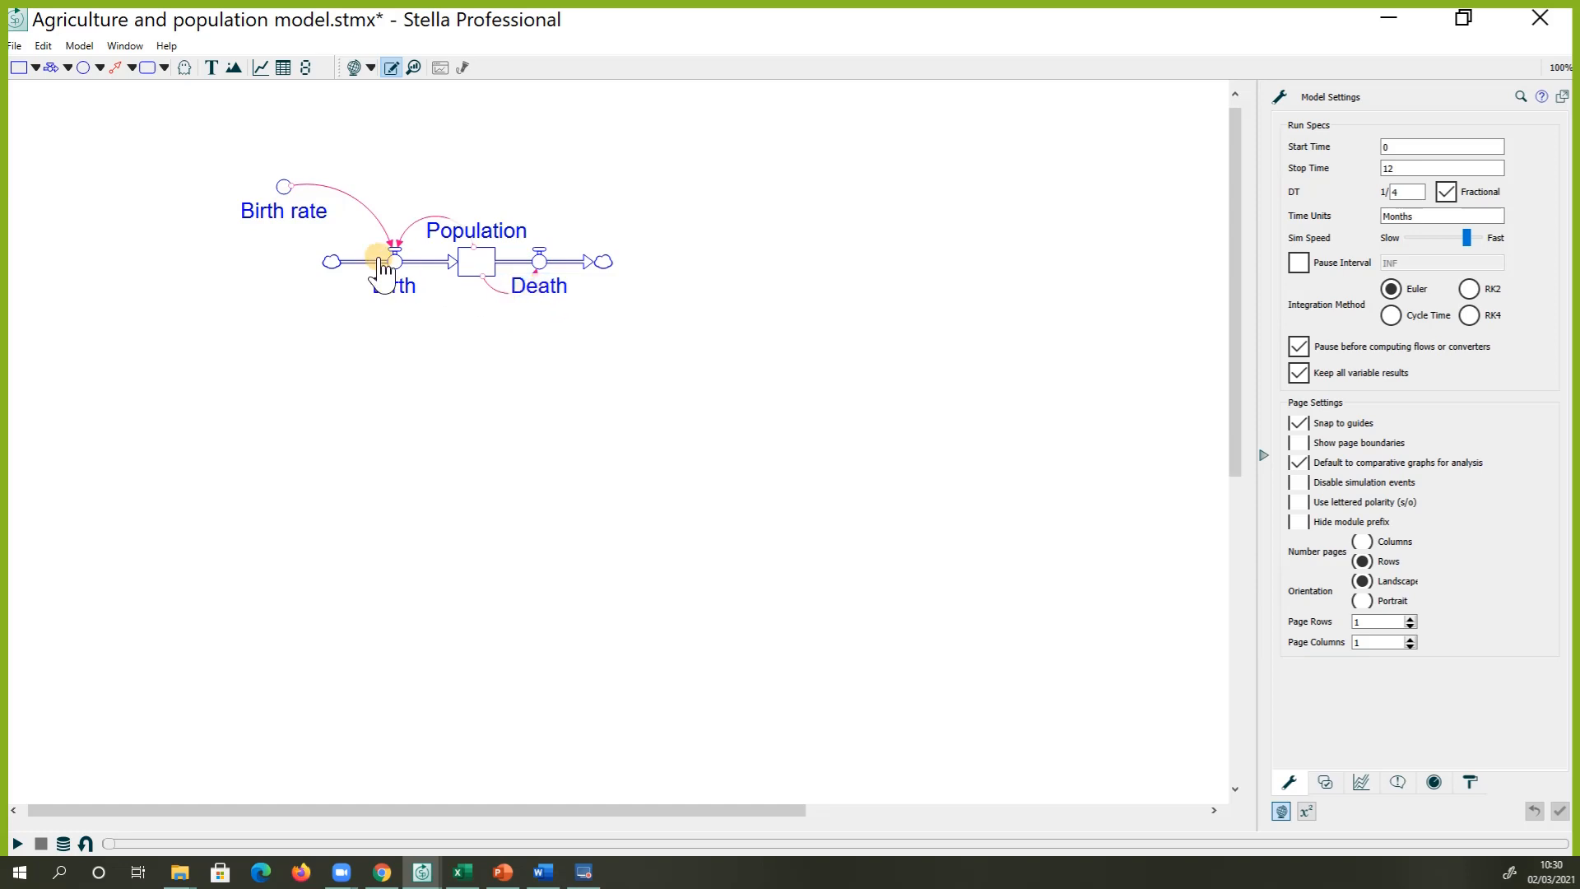
Add a converter above and beyond the Death flow's outlet and name it Death rate
click(83, 68)
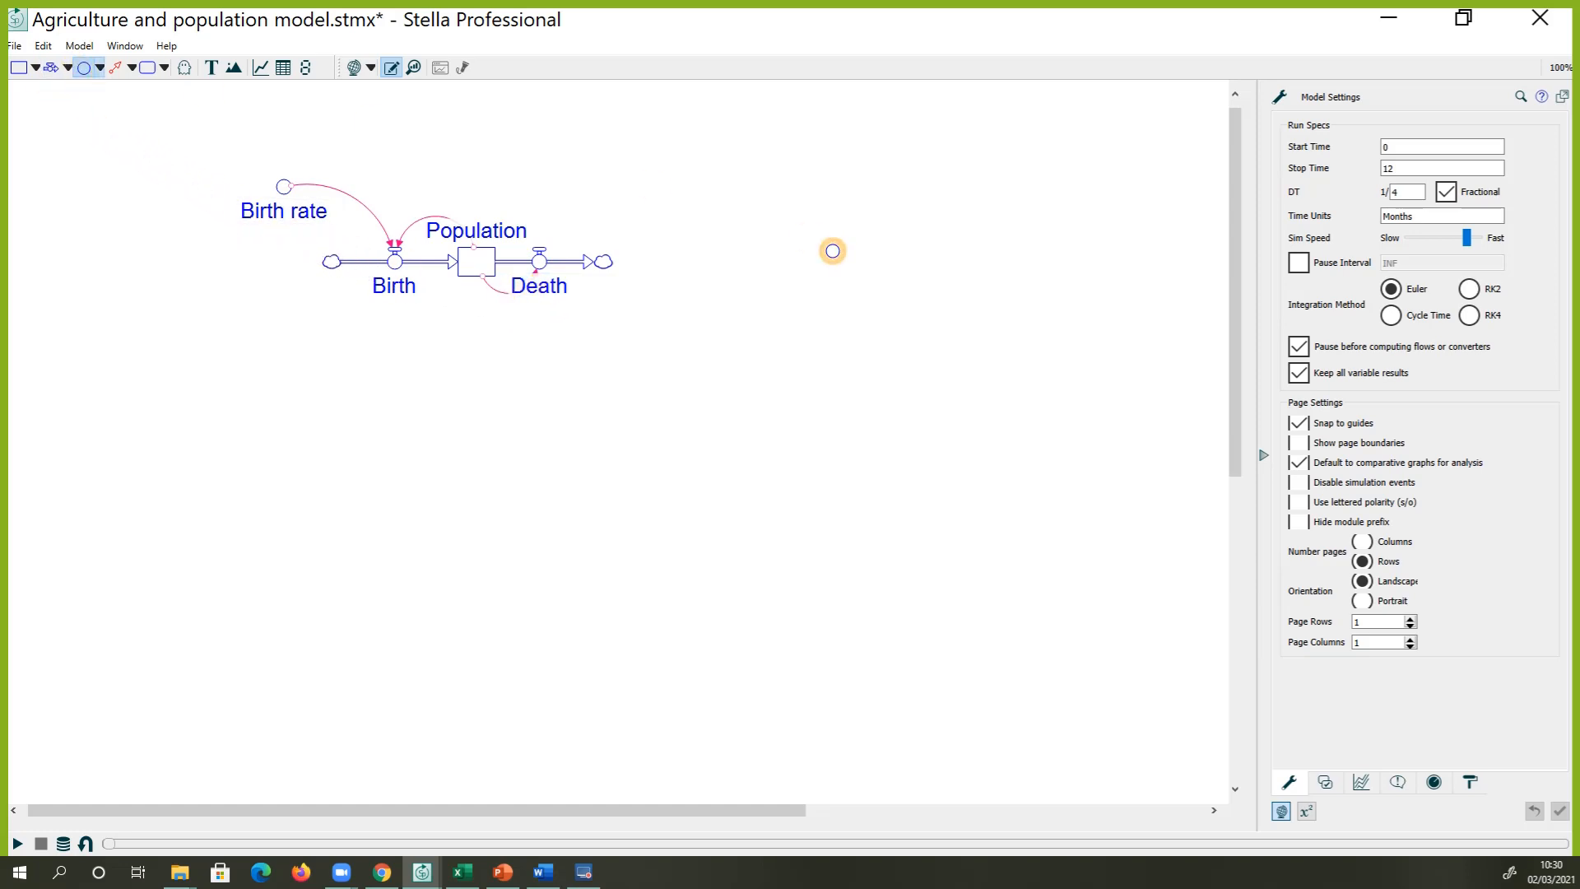
click(690, 191)
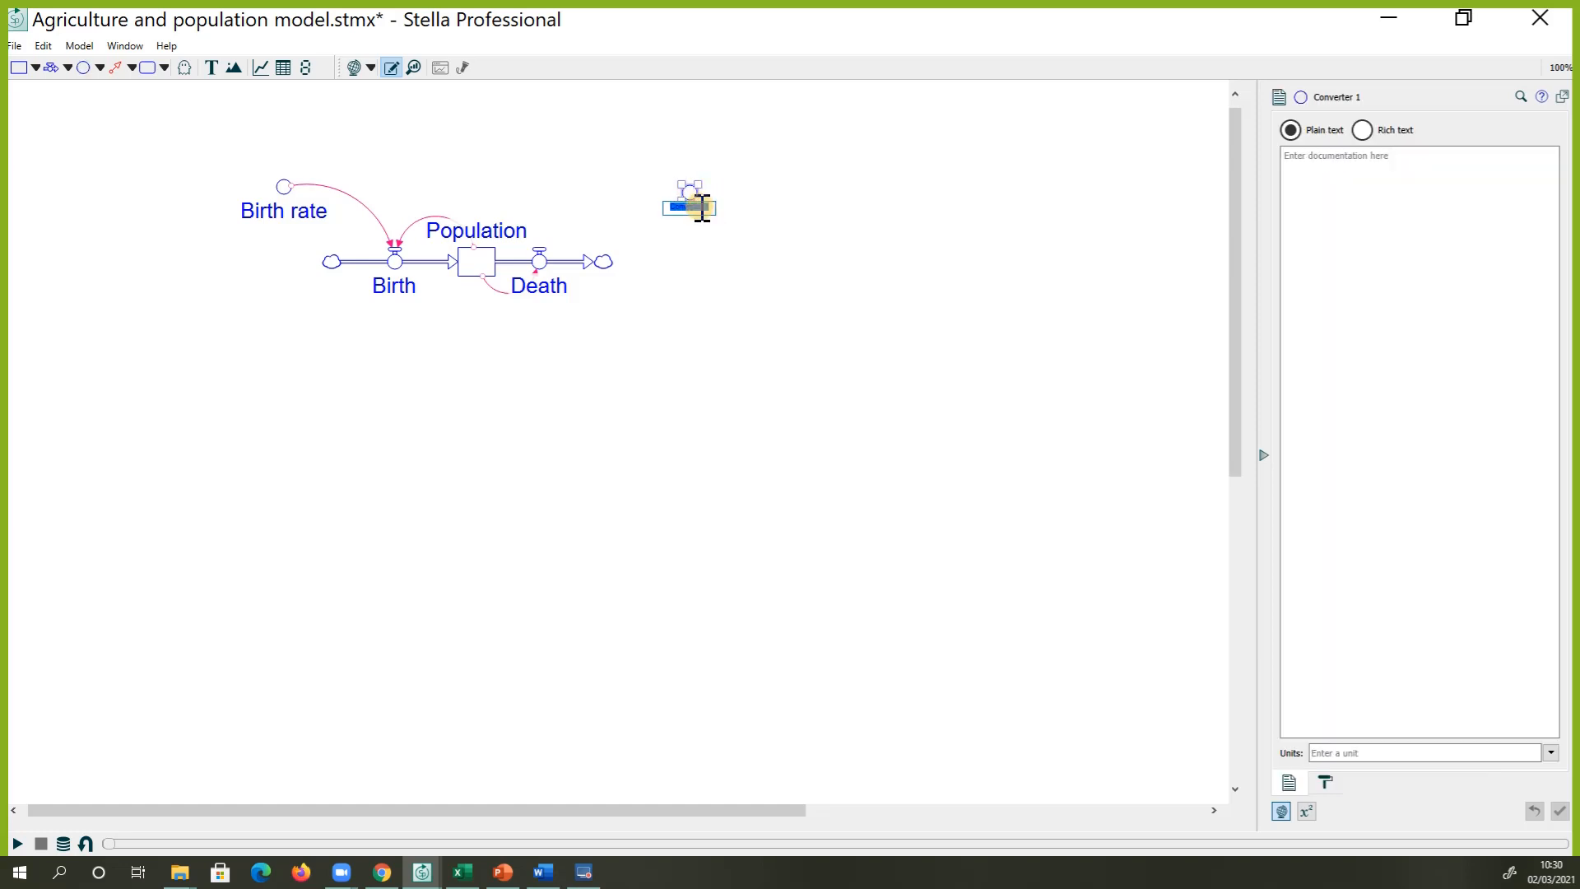
text(Death rate)
click(804, 262)
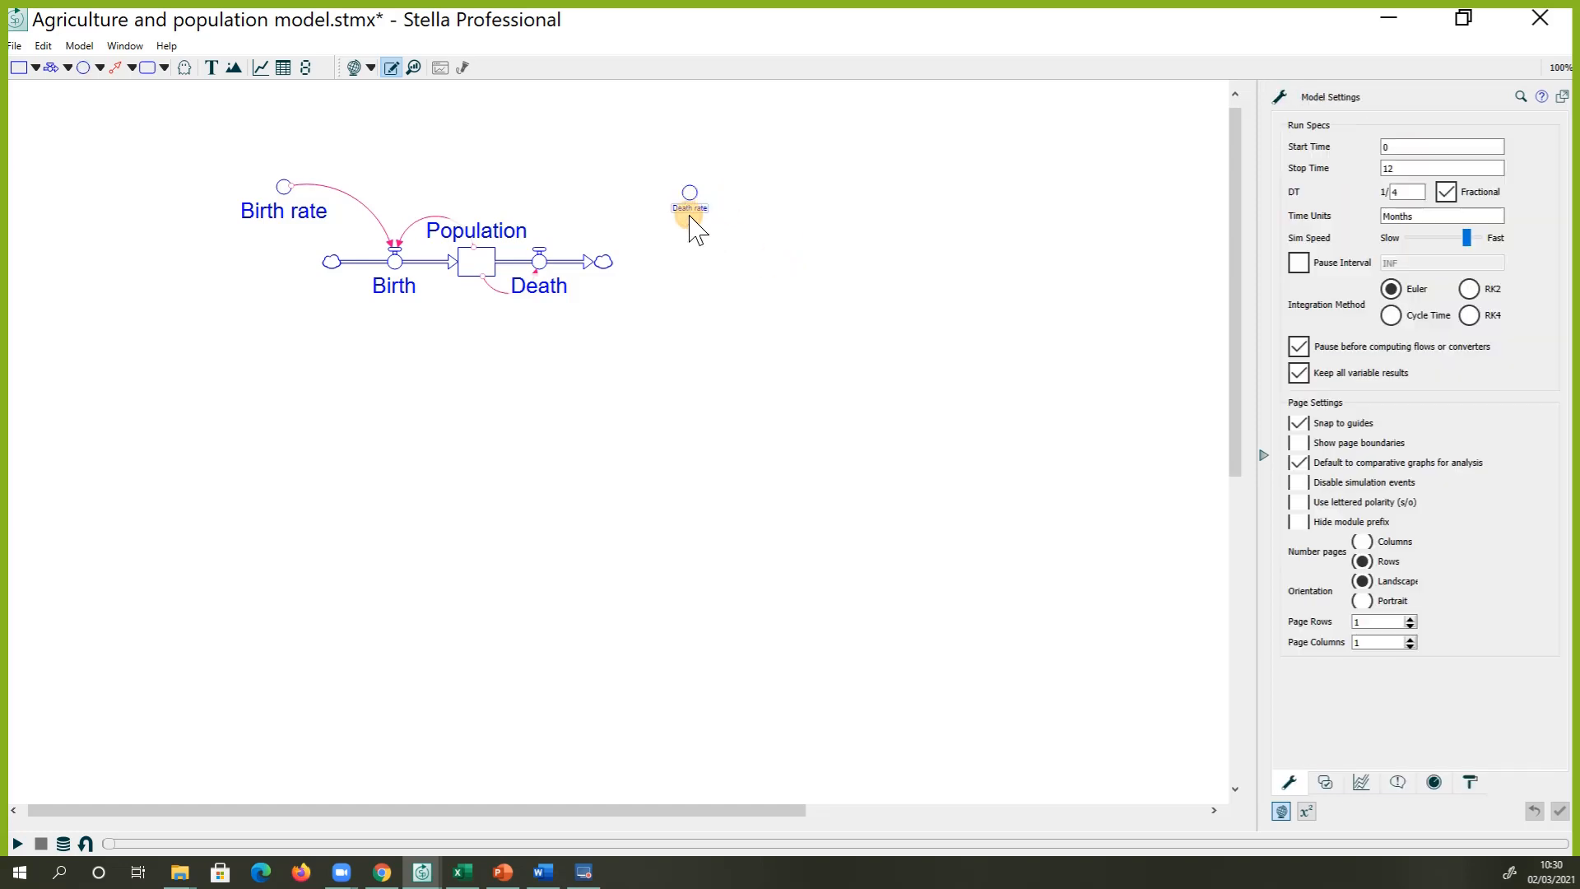
Set the Death rate converter's font size to 26 to match the Birth rate label
click(692, 196)
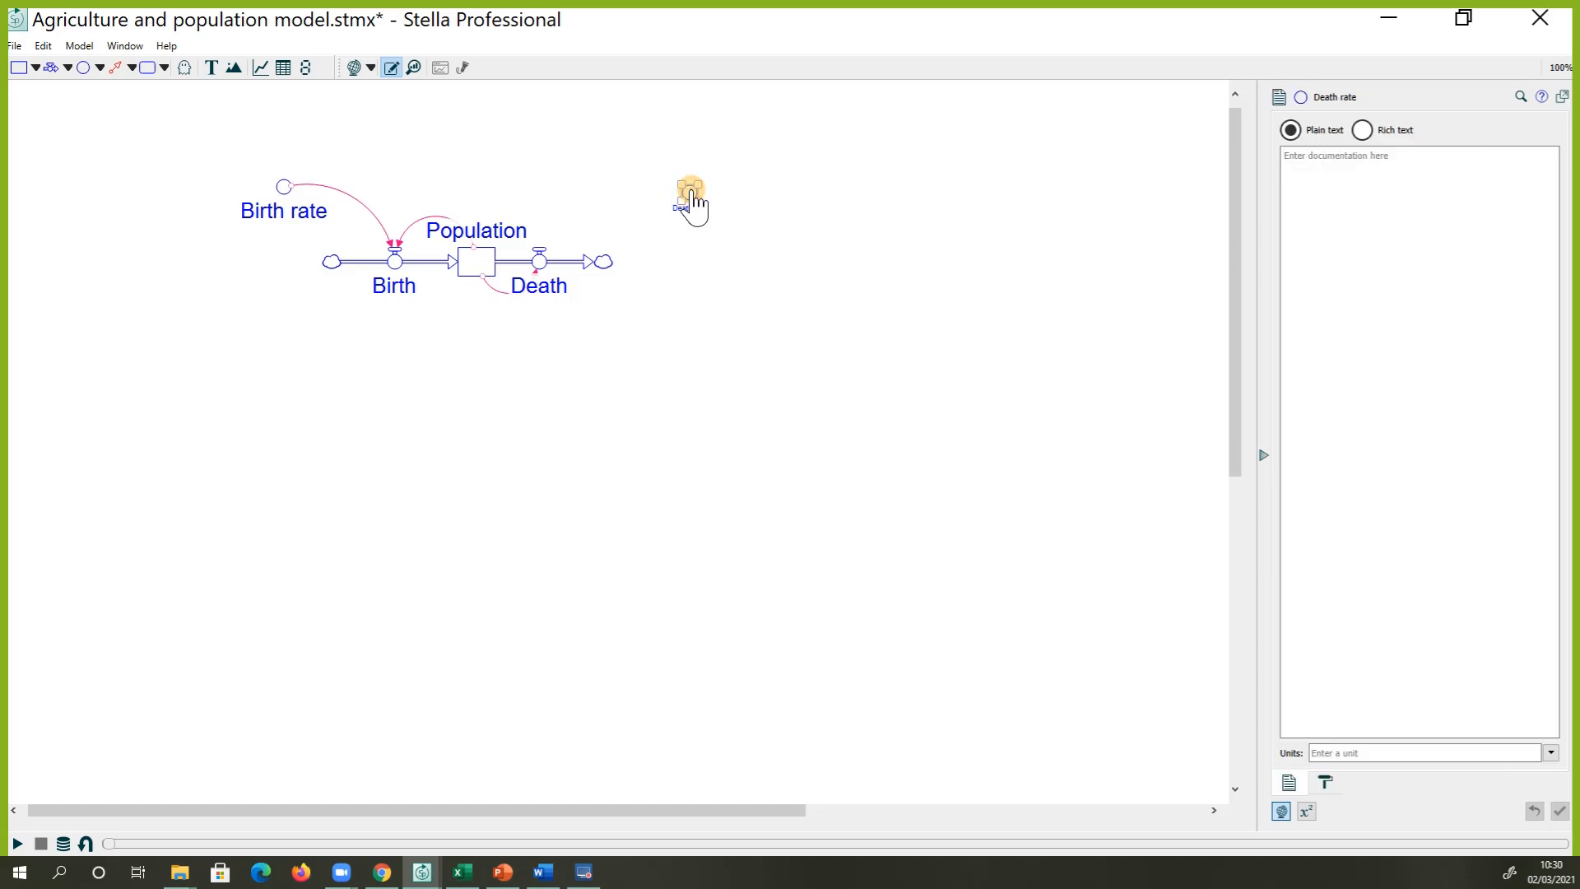
click(1325, 782)
click(1503, 272)
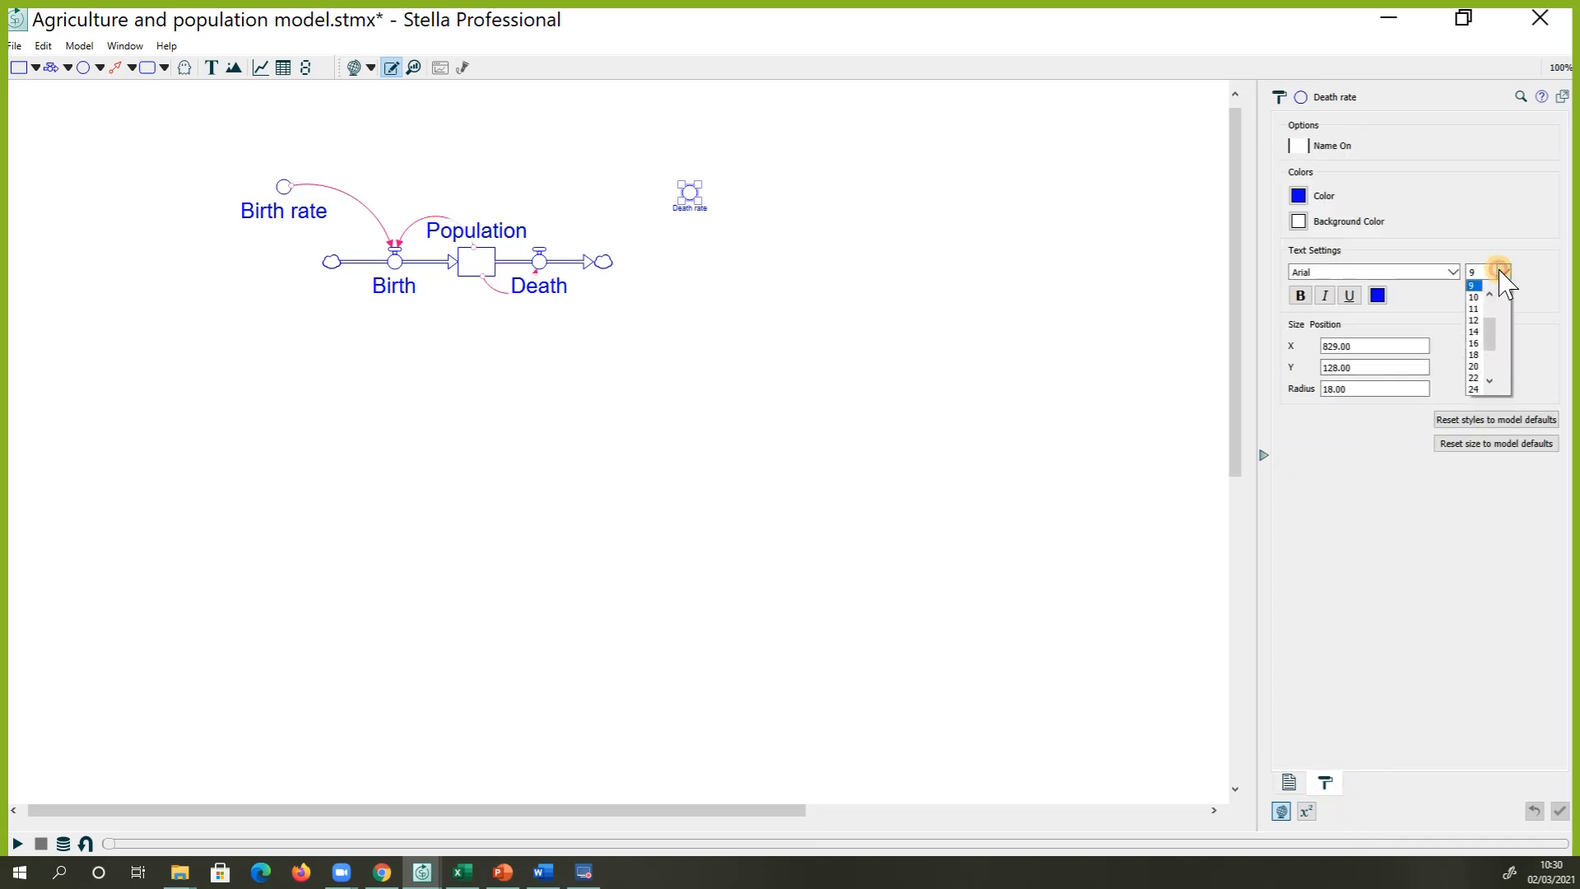
click(1477, 389)
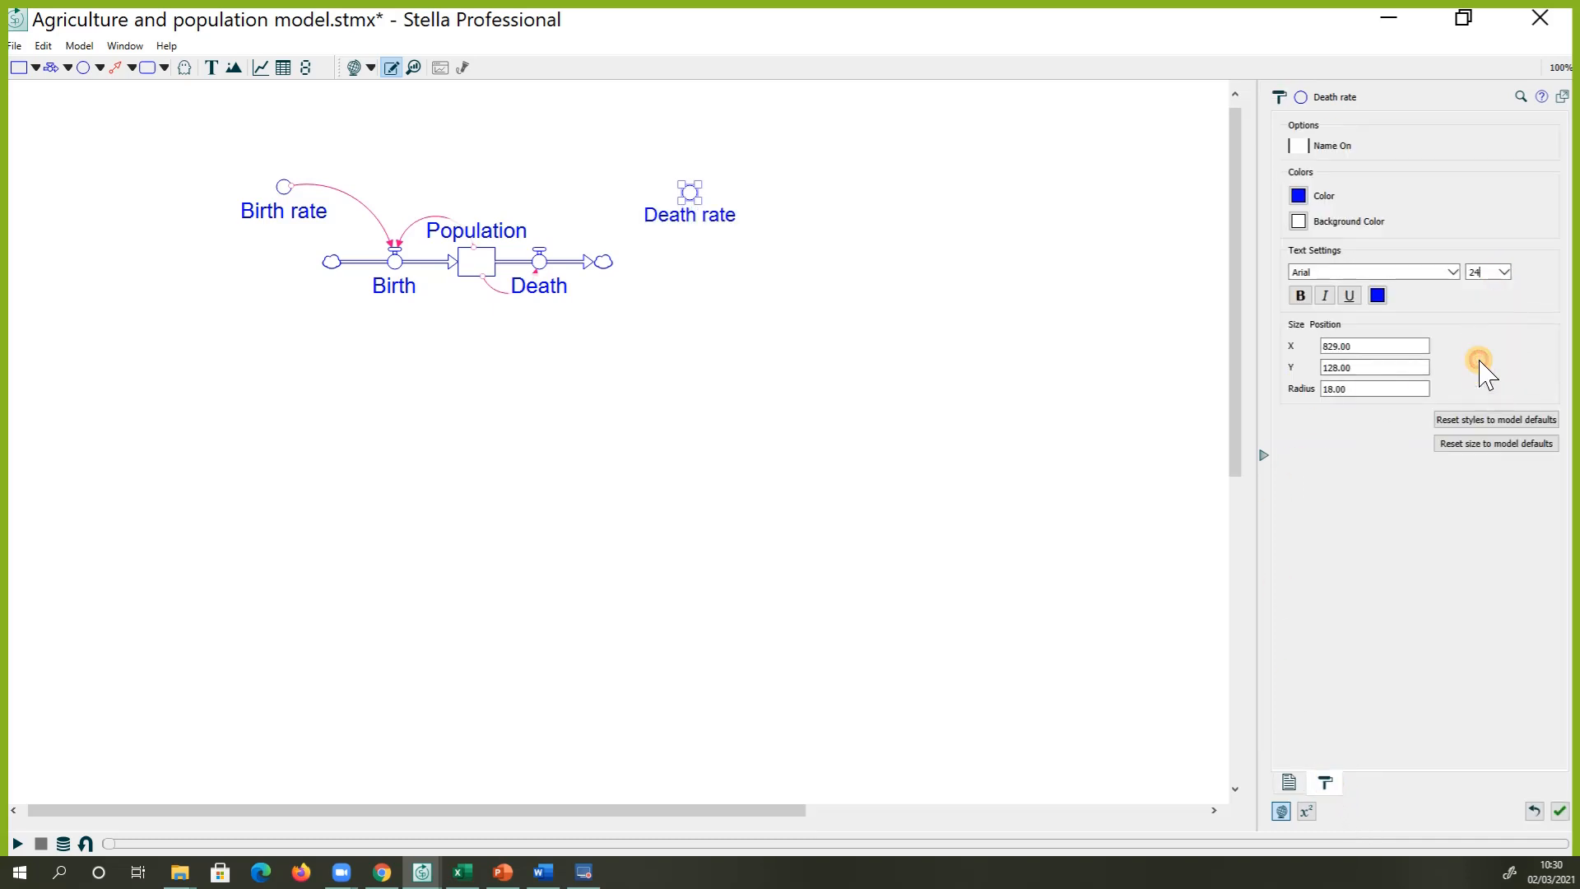
click(1503, 272)
click(1477, 375)
click(932, 280)
Draw a curved connector from the Death rate converter to the Death flow and move the converter slightly closer to the flow
mouse_move(690, 193)
mouse_down()
mouse_move(749, 189)
mouse_move(669, 164)
mouse_move(546, 224)
mouse_move(539, 262)
mouse_up()
click(115, 68)
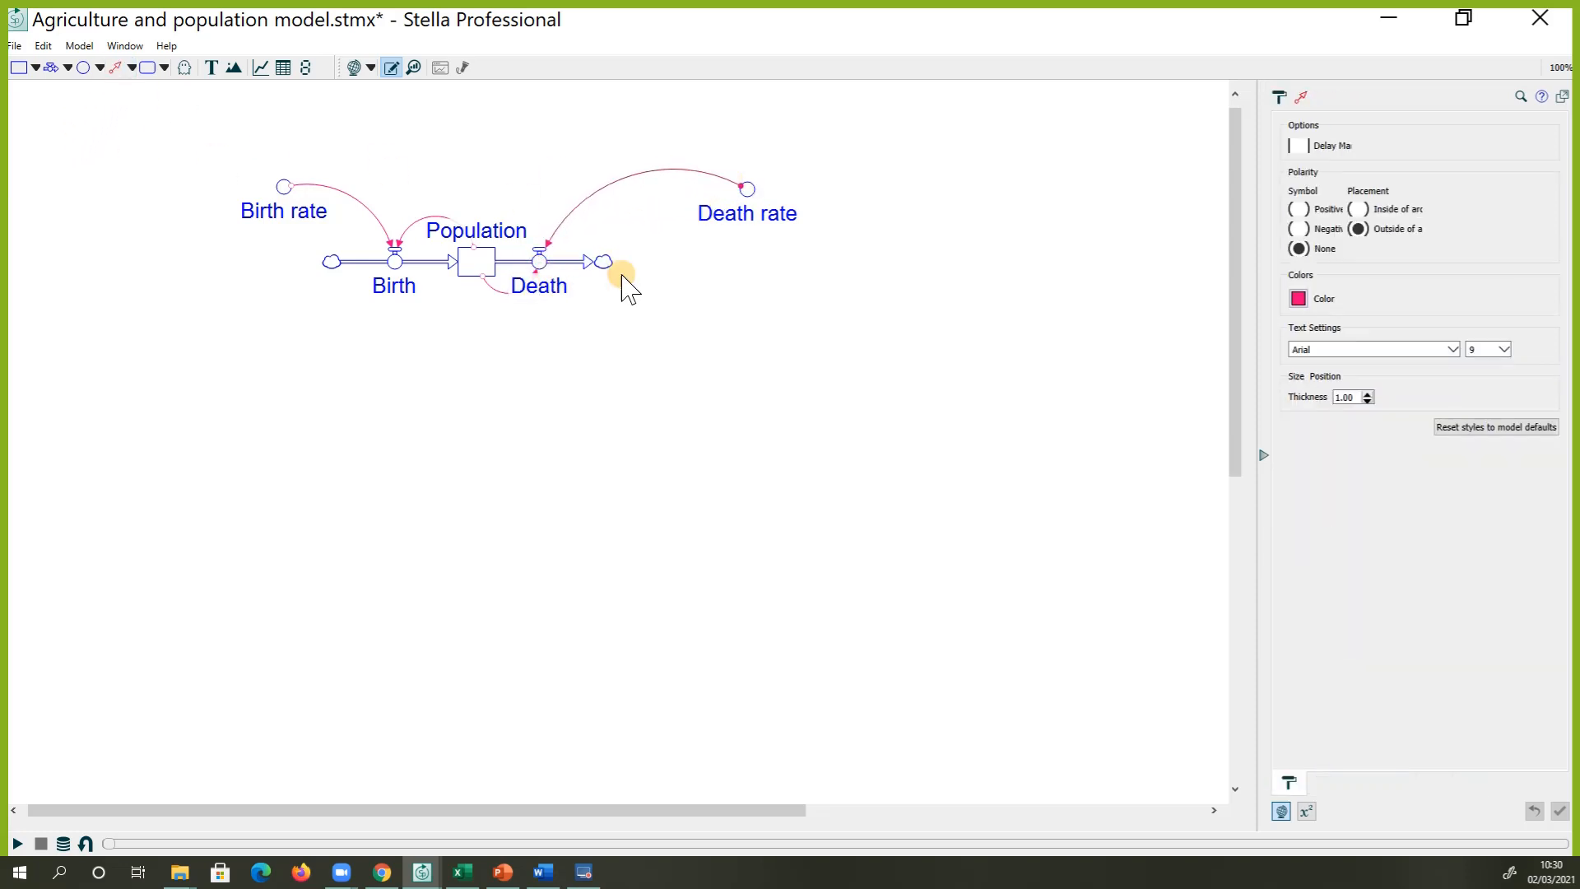
drag(747, 189, 717, 197)
click(717, 322)
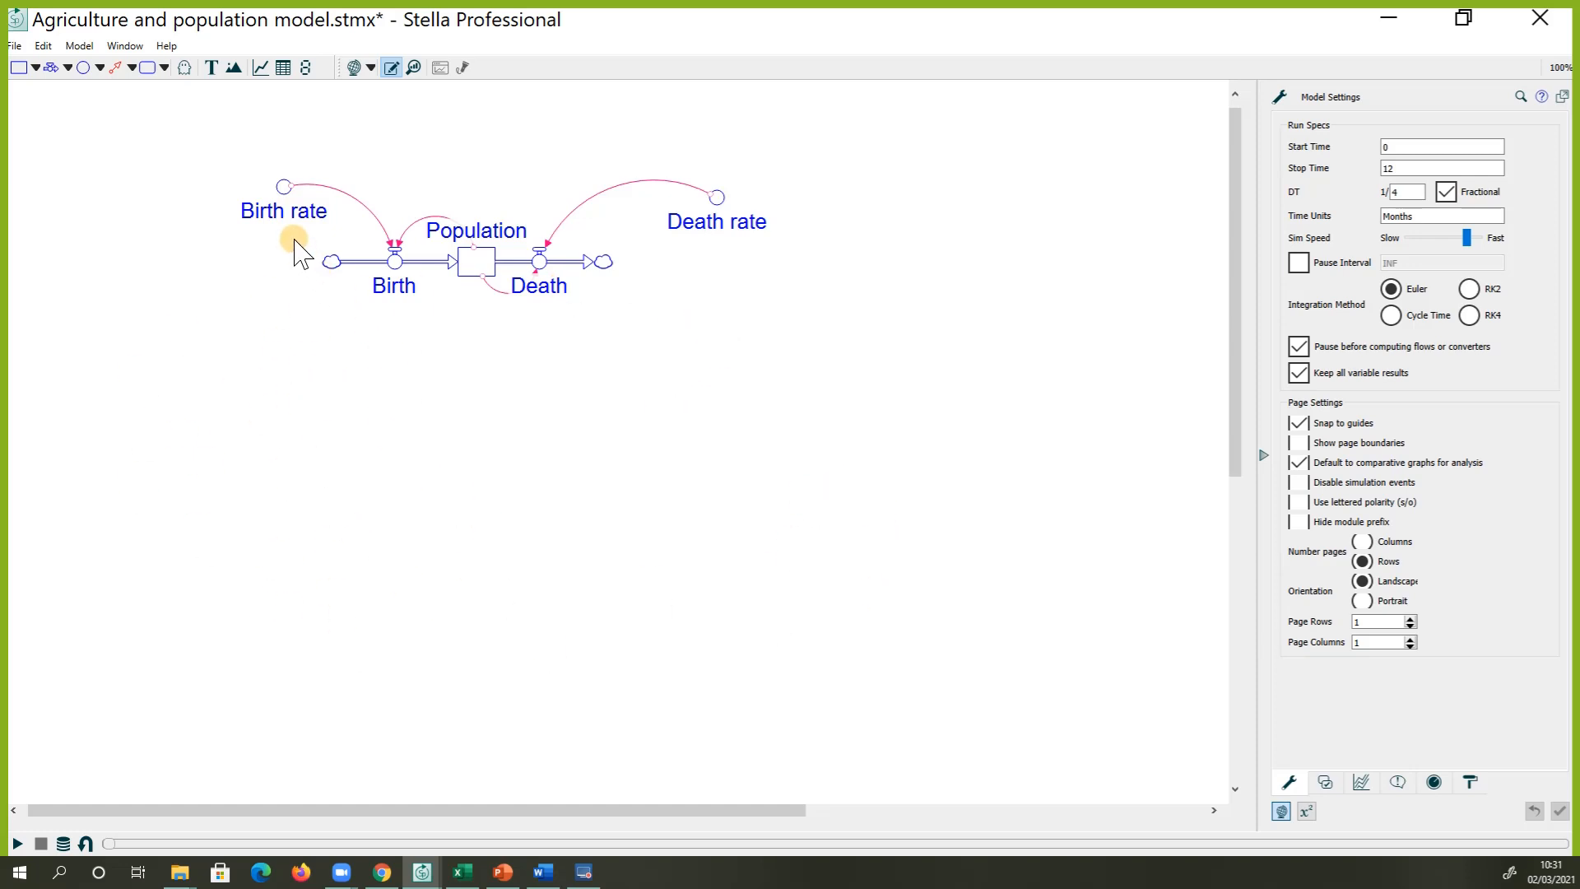
Switch to the Data with validation workbook in Excel and move the chart down, away from the data columns
click(284, 188)
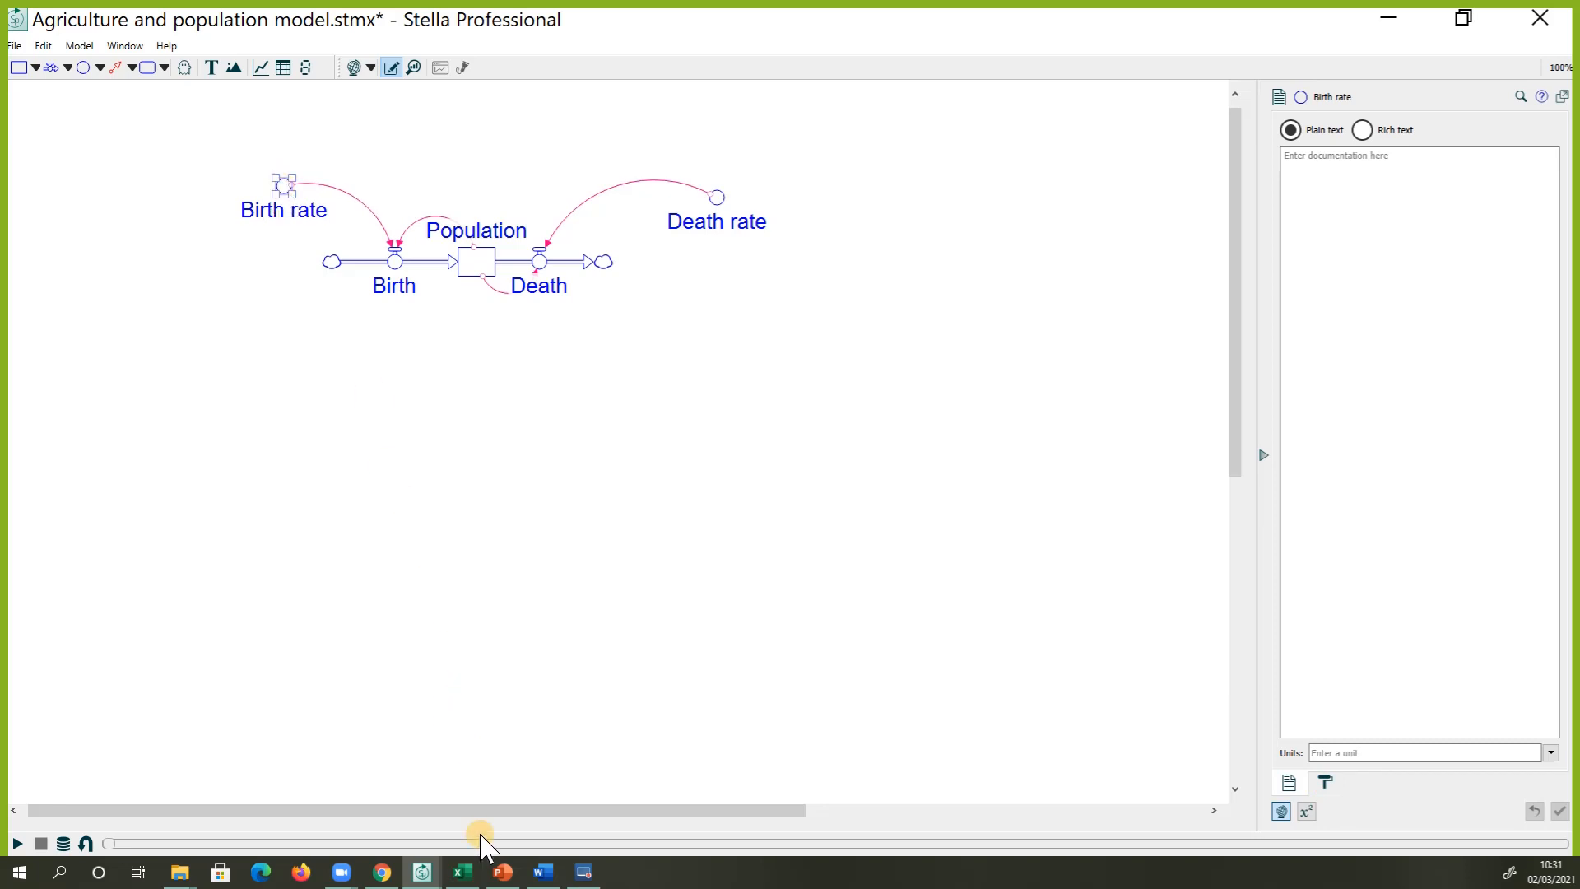
mouse_move(472, 875)
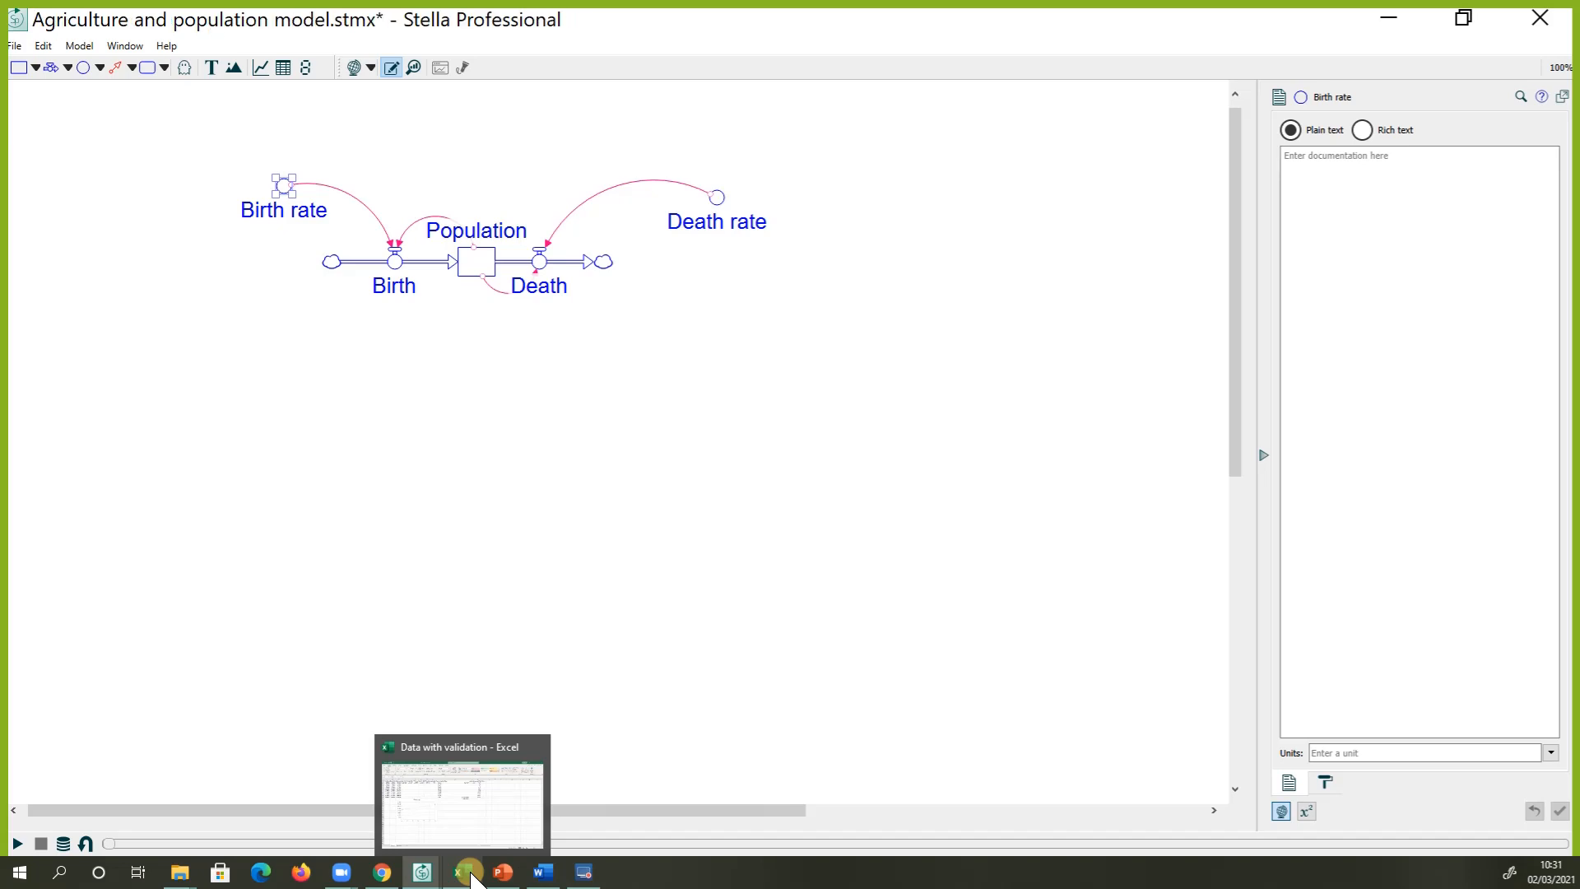
click(469, 872)
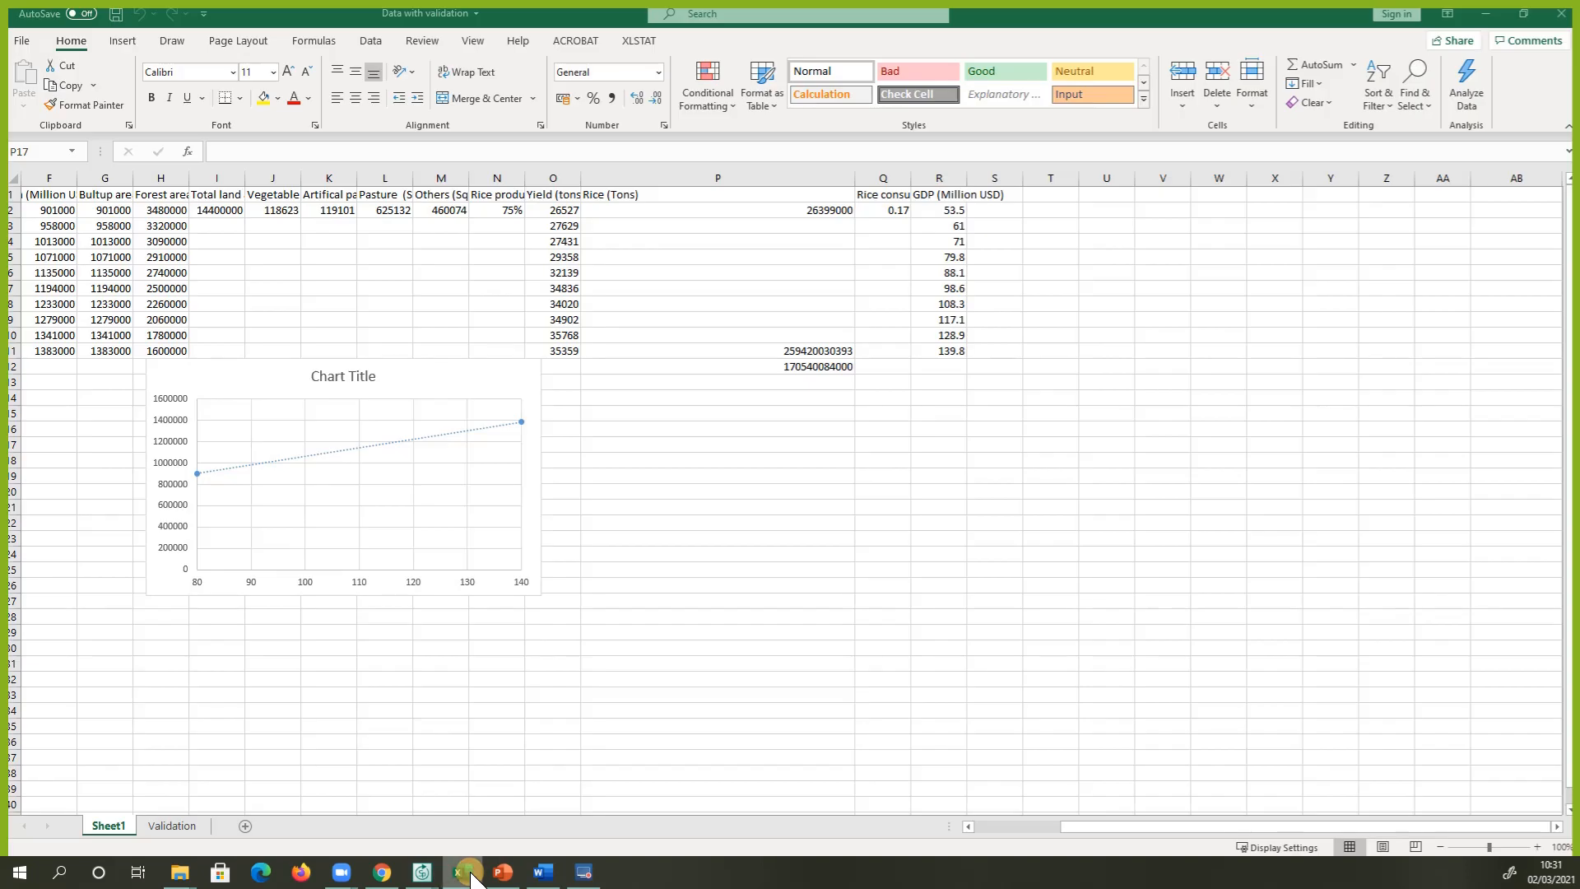
click(310, 427)
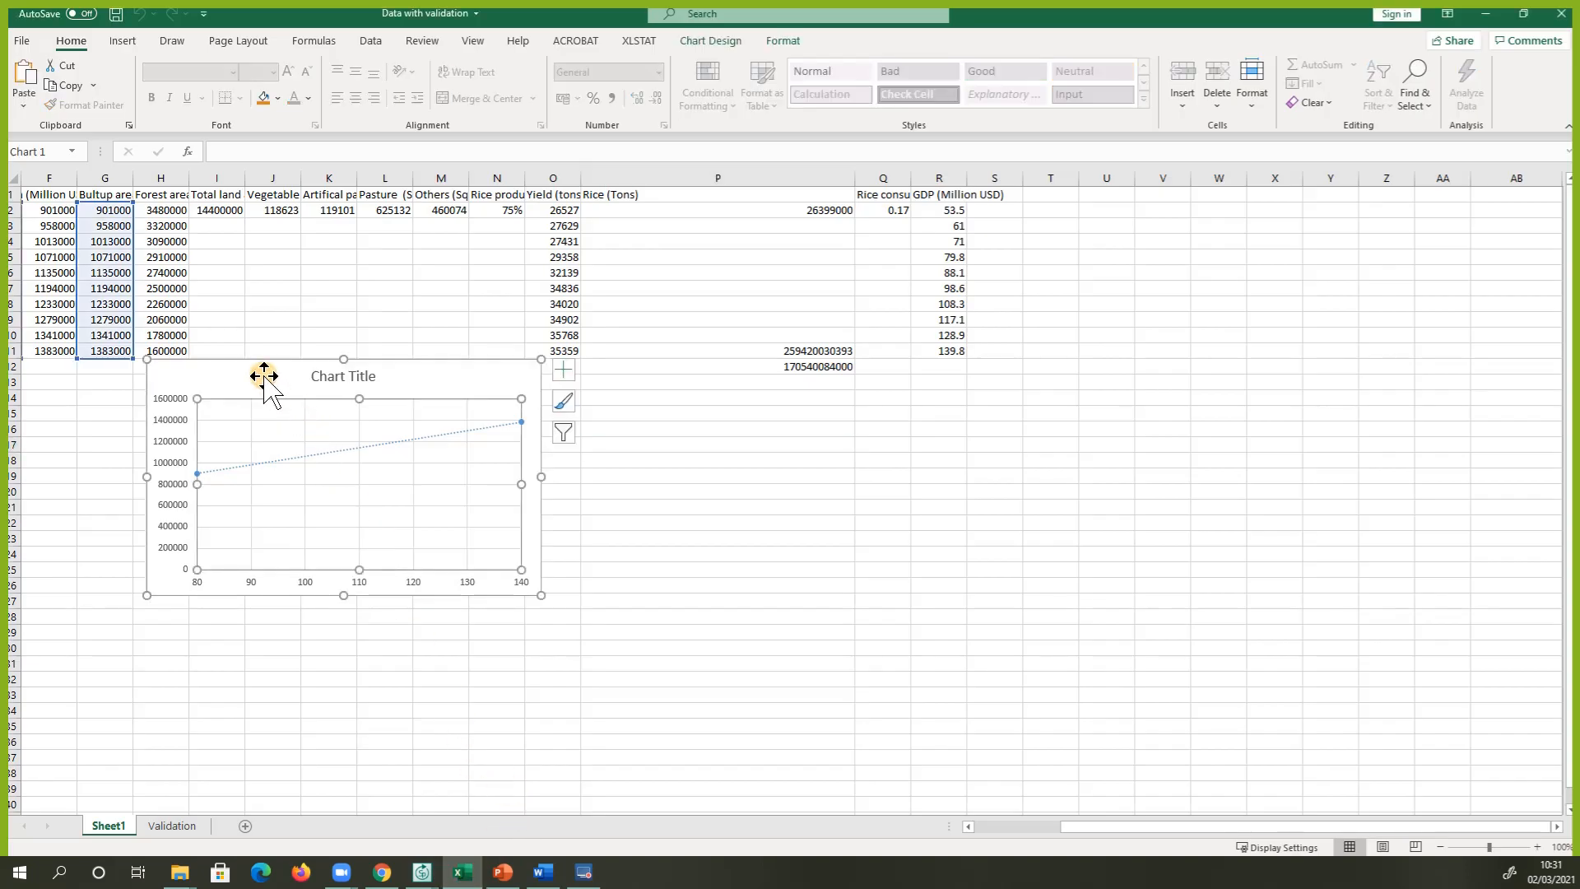
drag(264, 377, 650, 504)
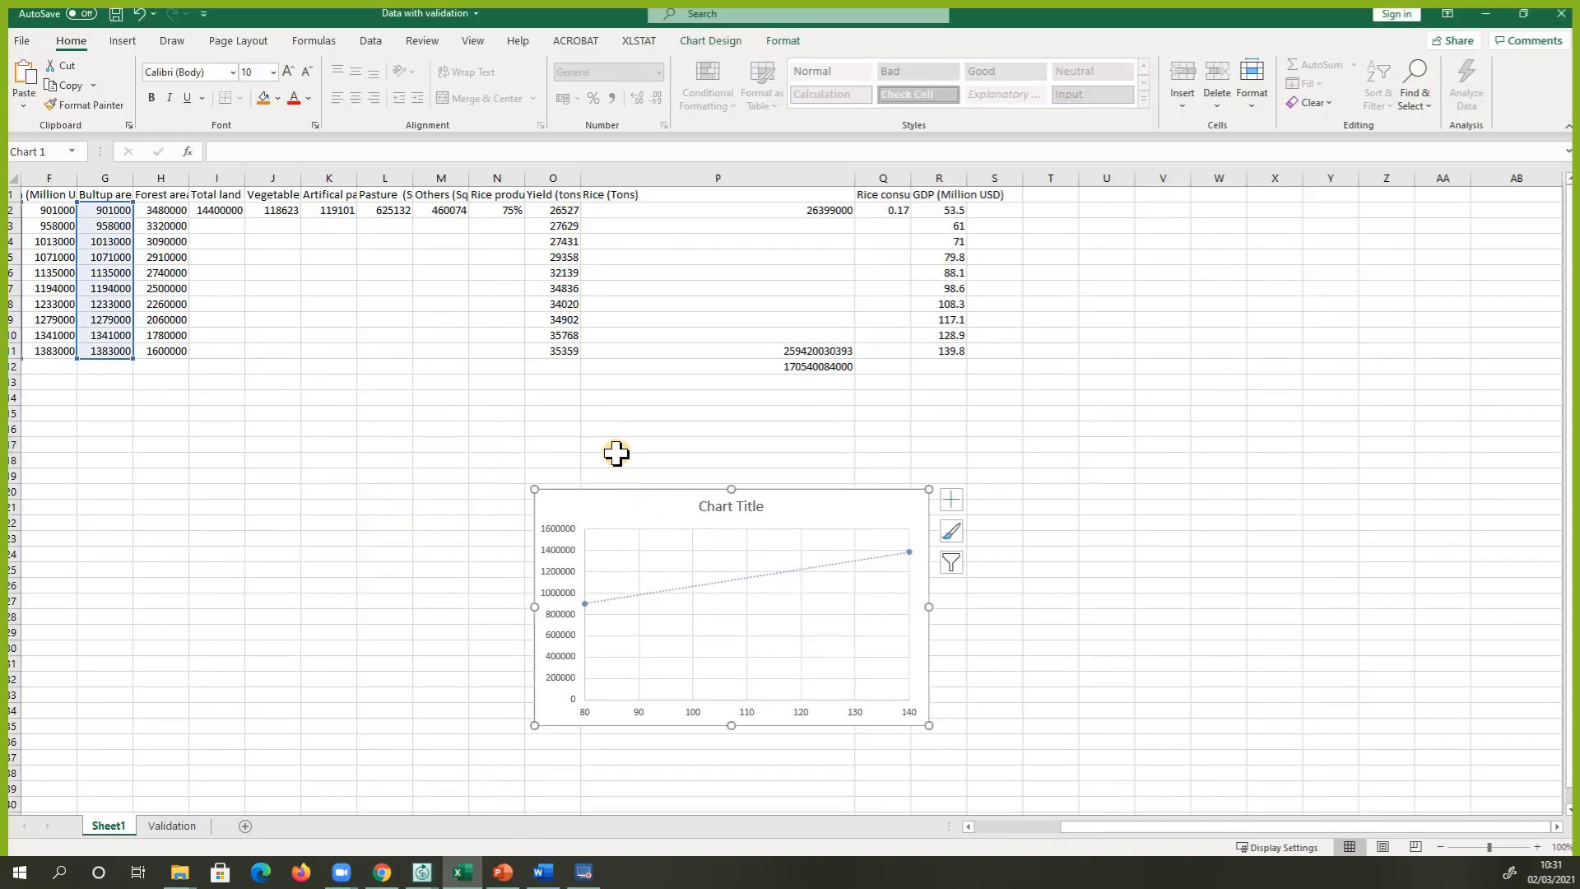
click(568, 400)
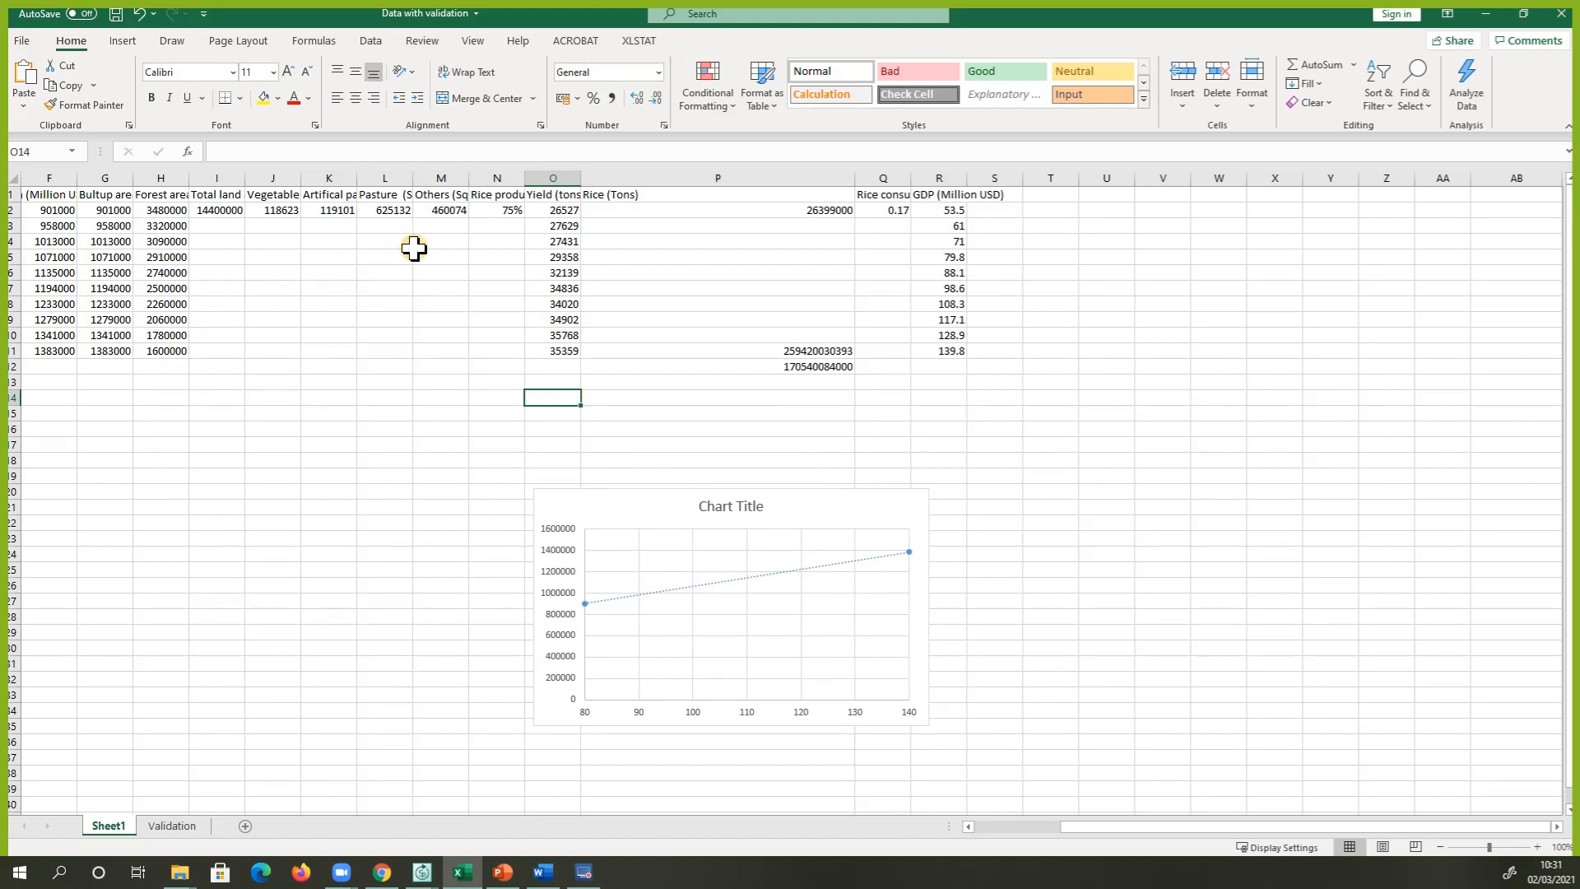
Examine the column headings on Sheet1 and the data on the Validation sheet, and return to the Stella model
click(891, 195)
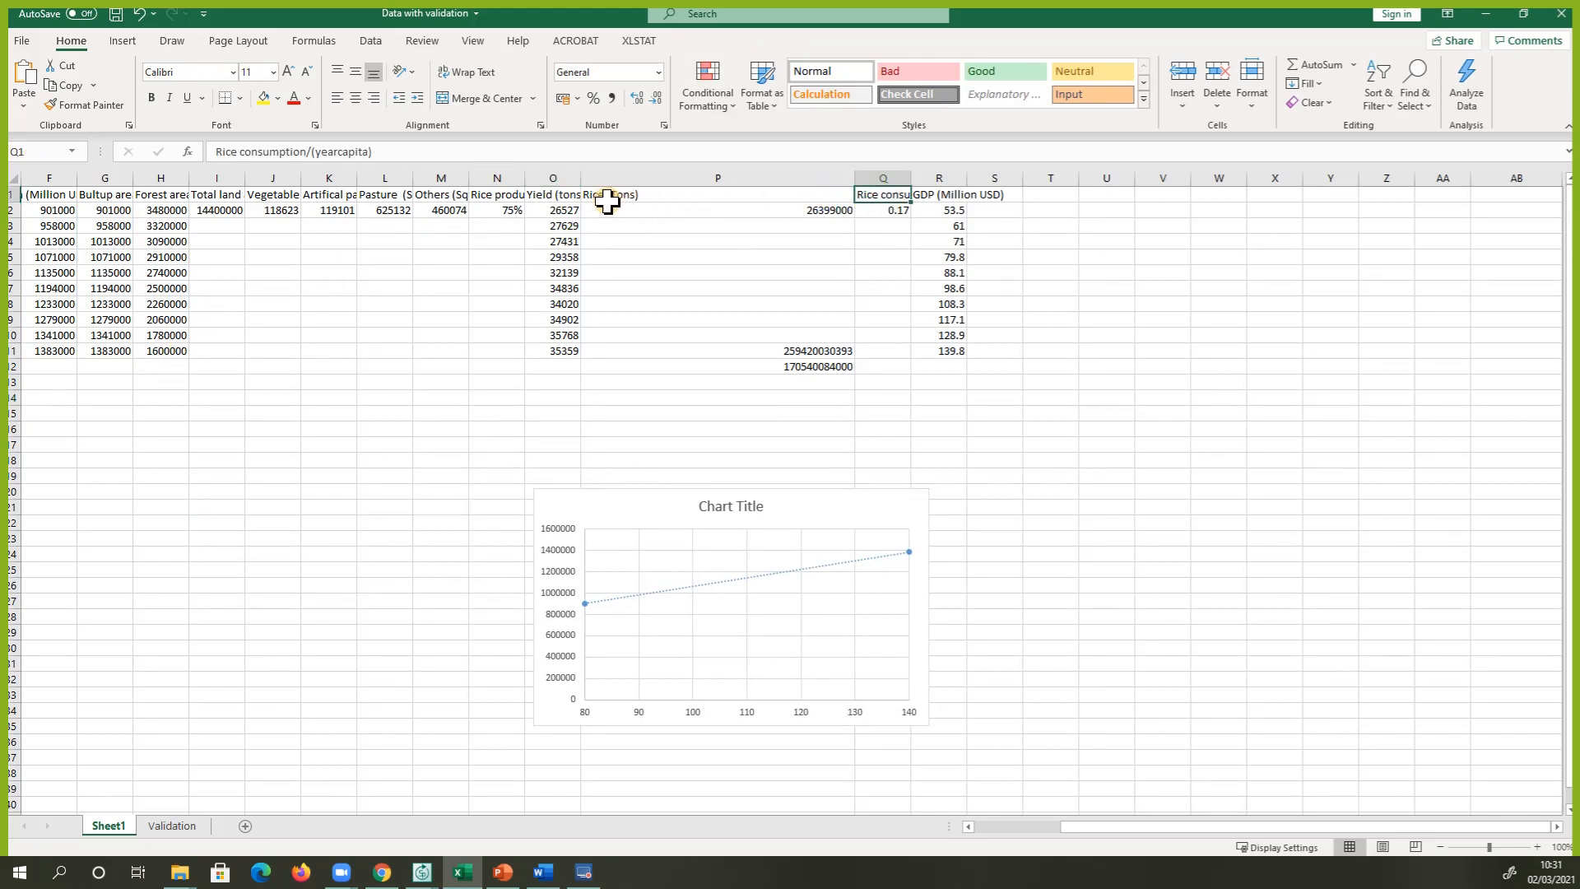
click(35, 195)
click(170, 825)
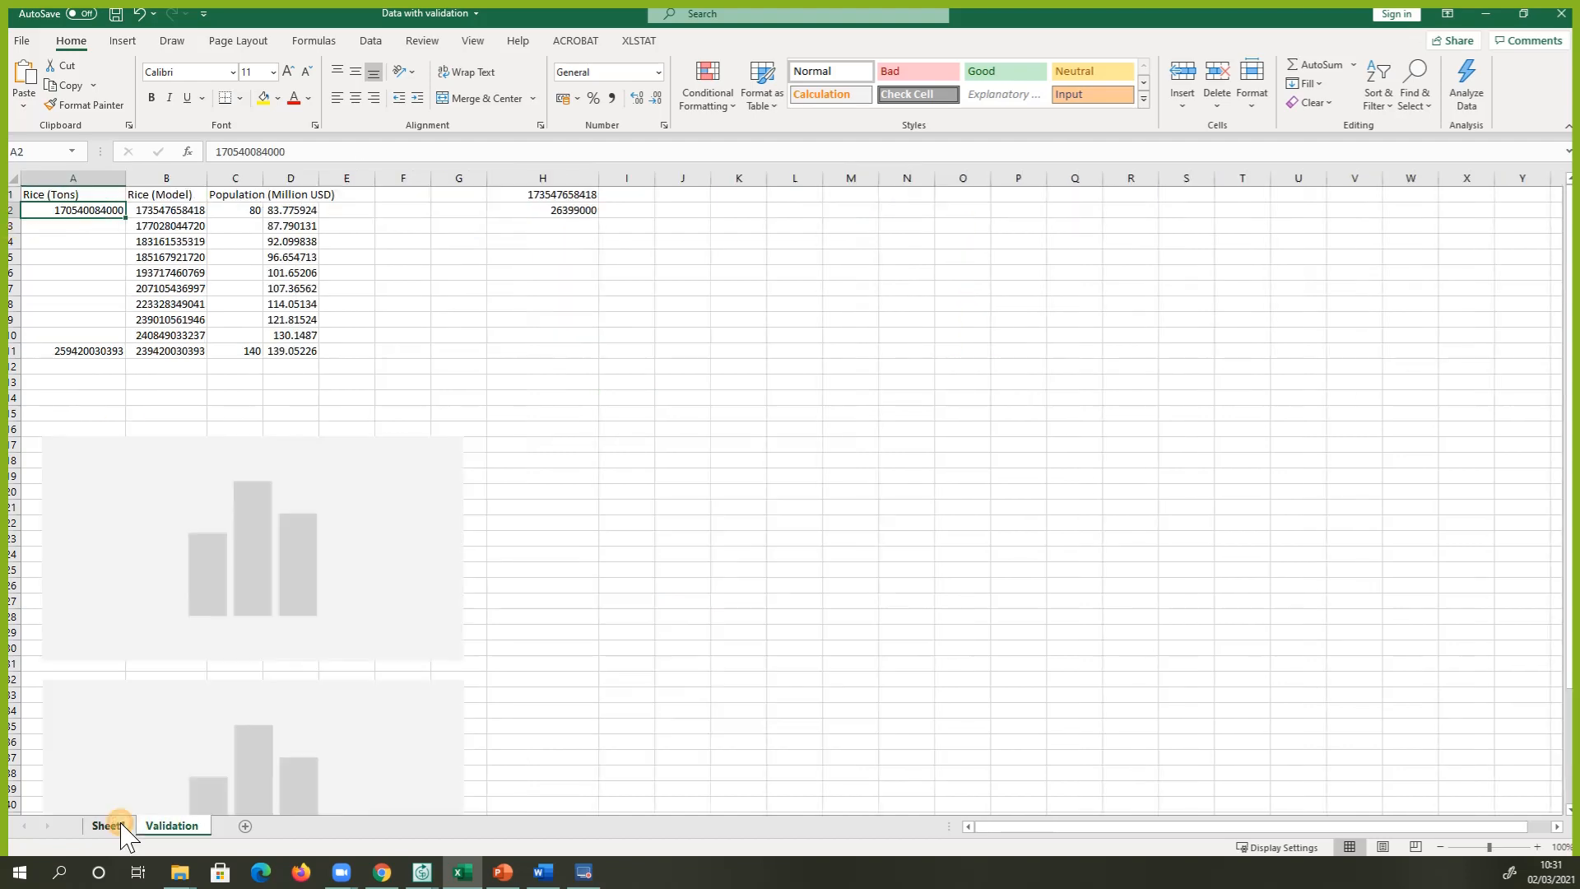
click(116, 825)
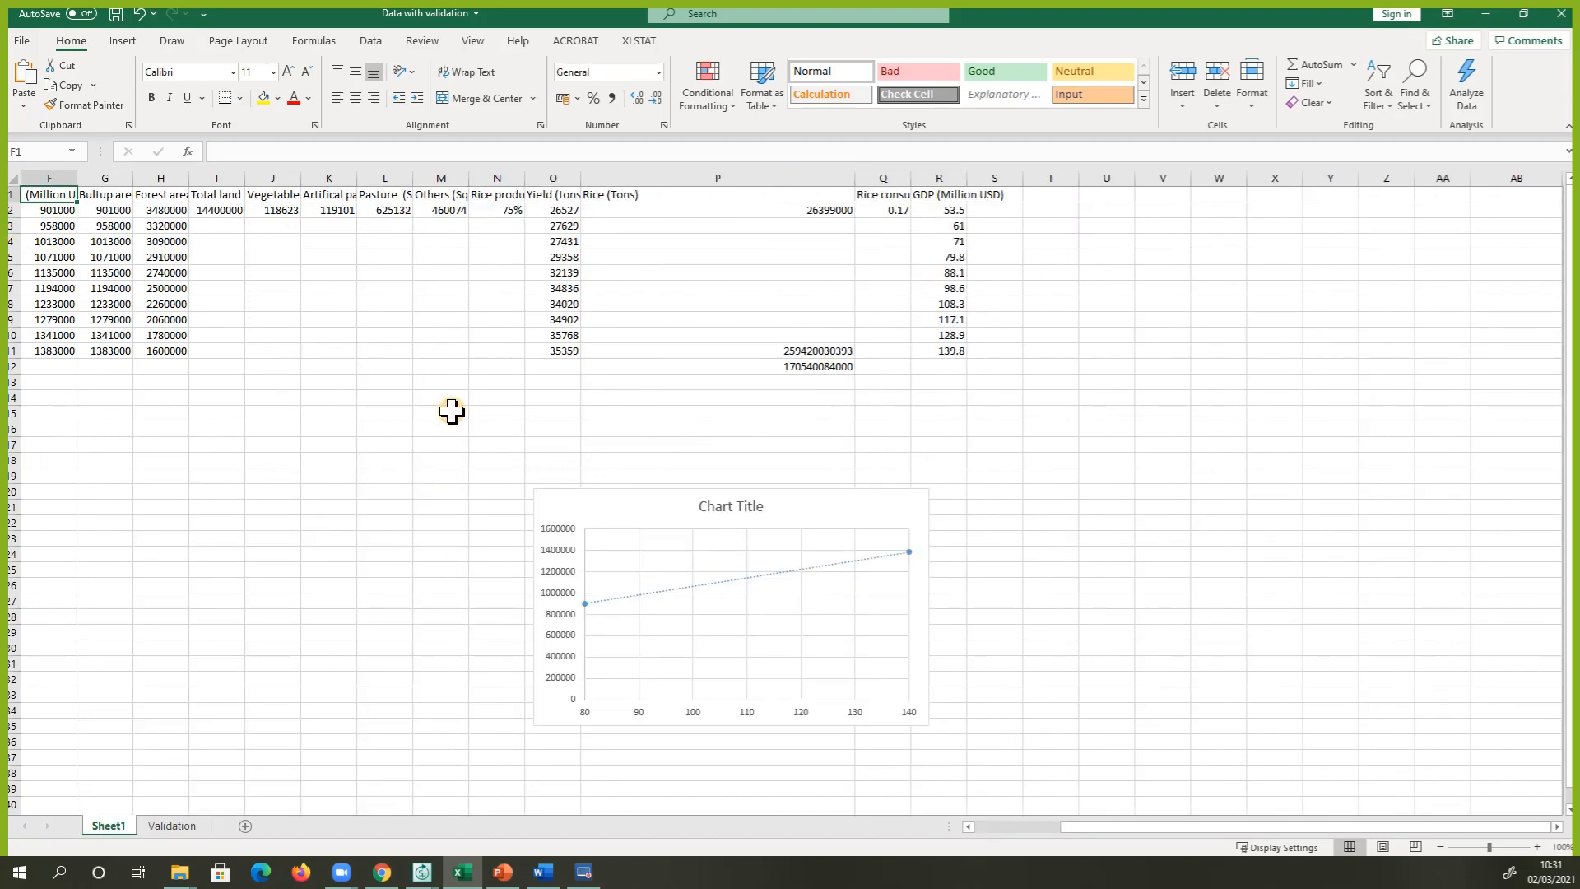
click(451, 412)
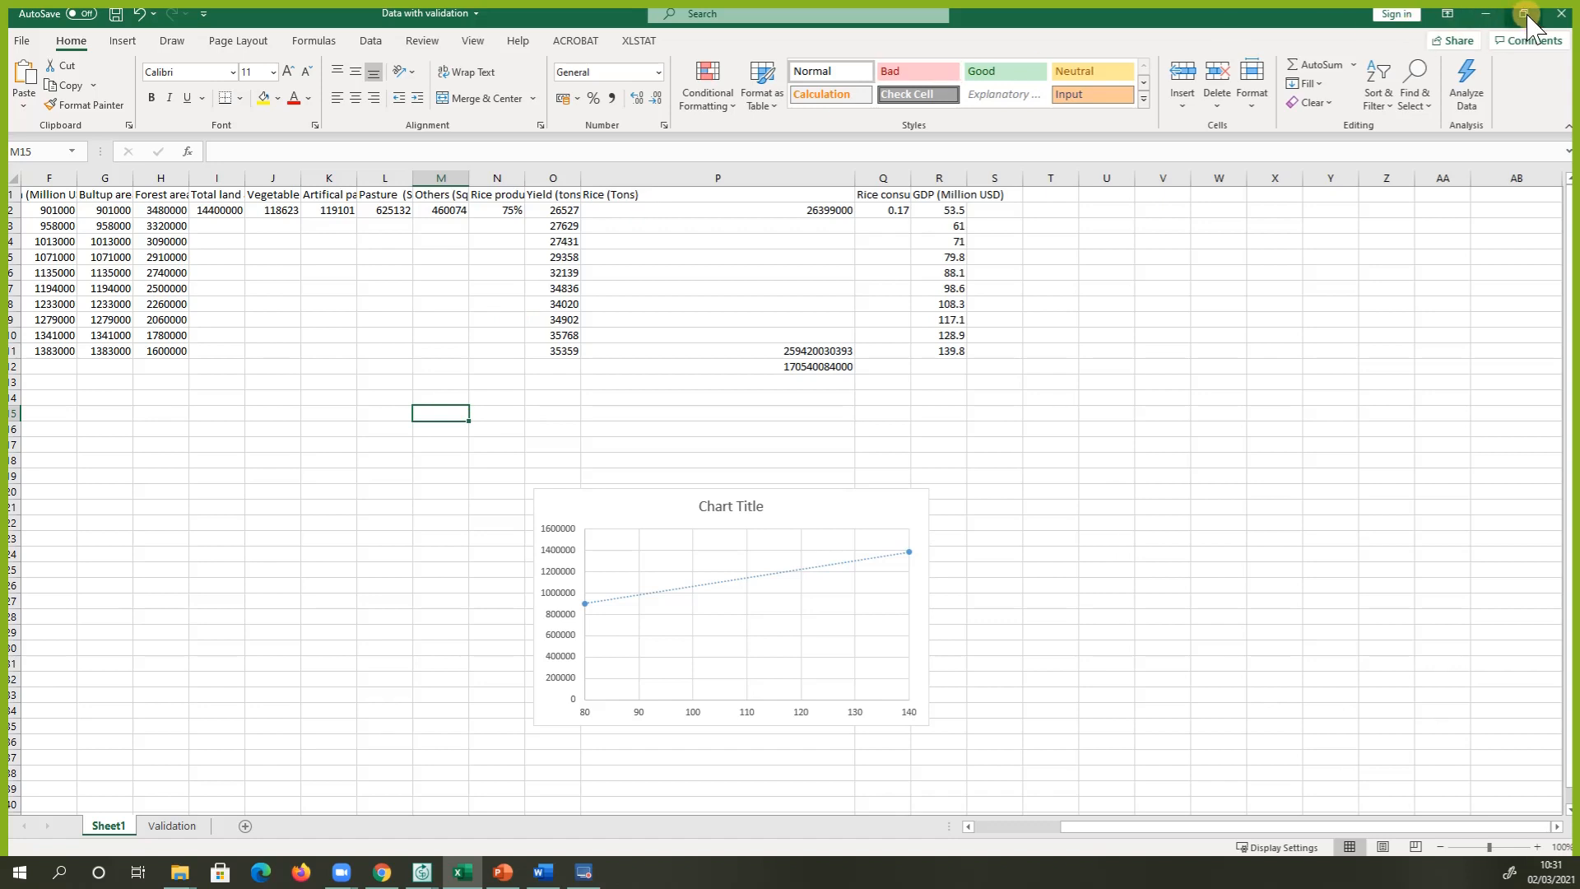
click(1485, 14)
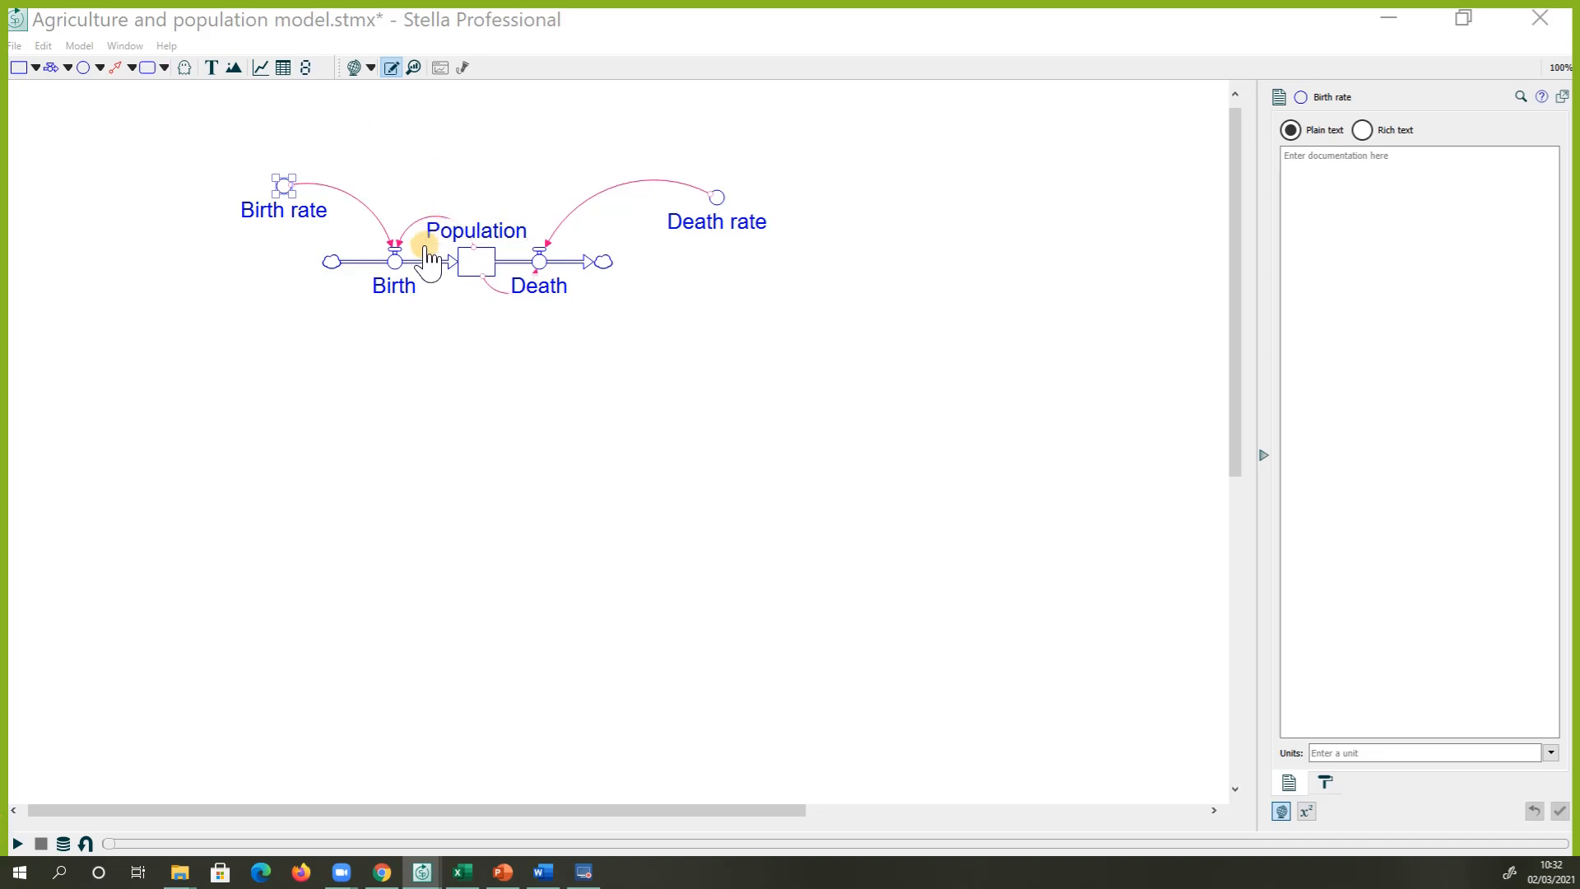
Examine the Birth rate converter's documentation and style settings in map view and its equation settings in equation view
click(1319, 182)
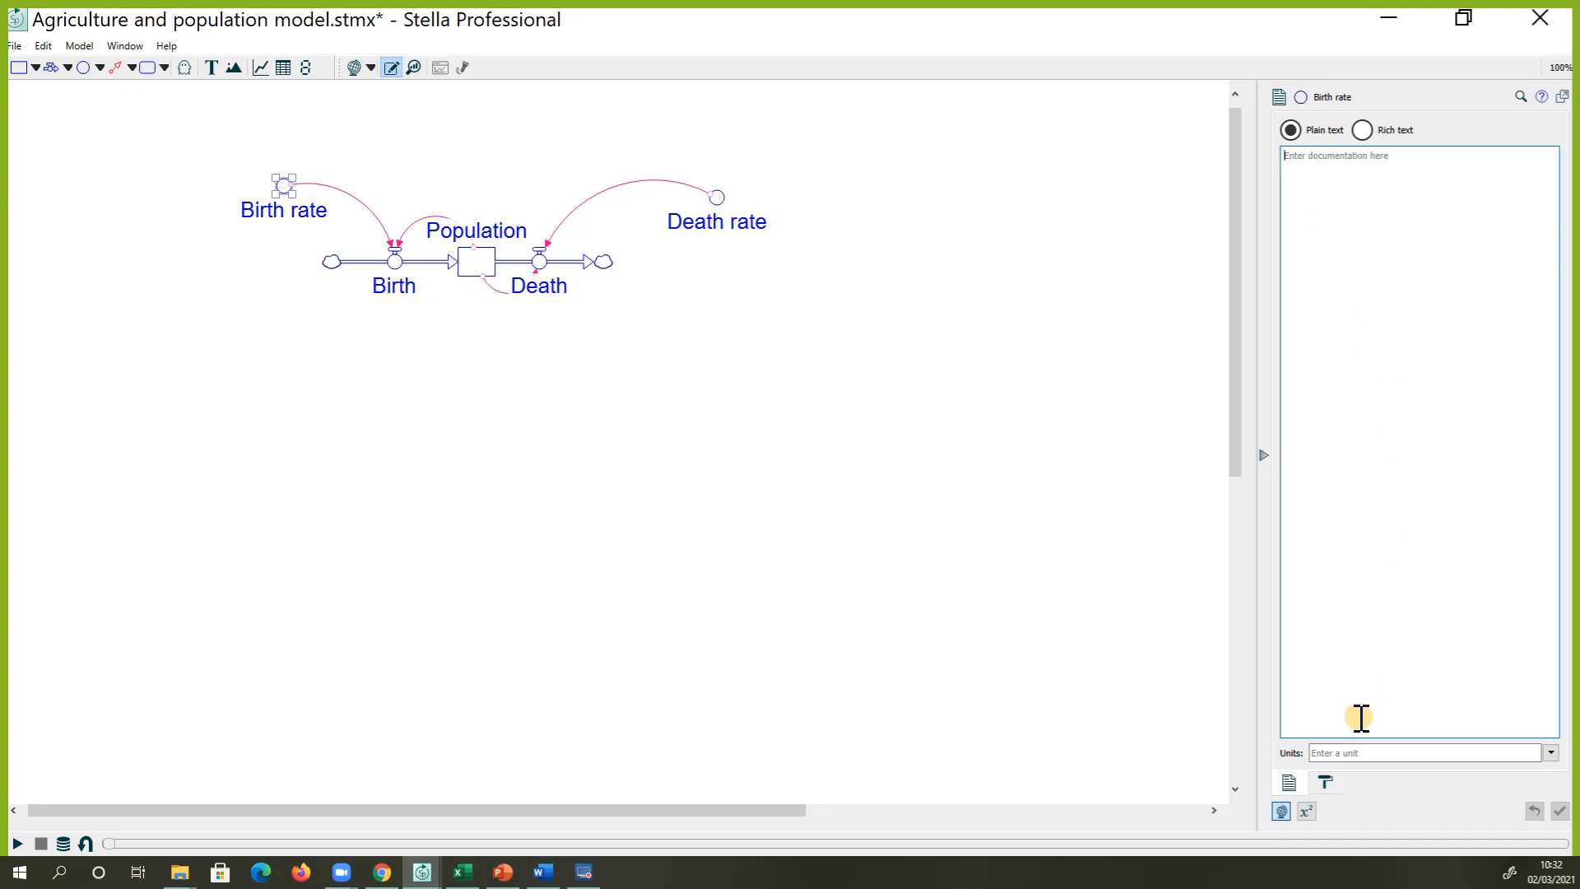
click(1325, 786)
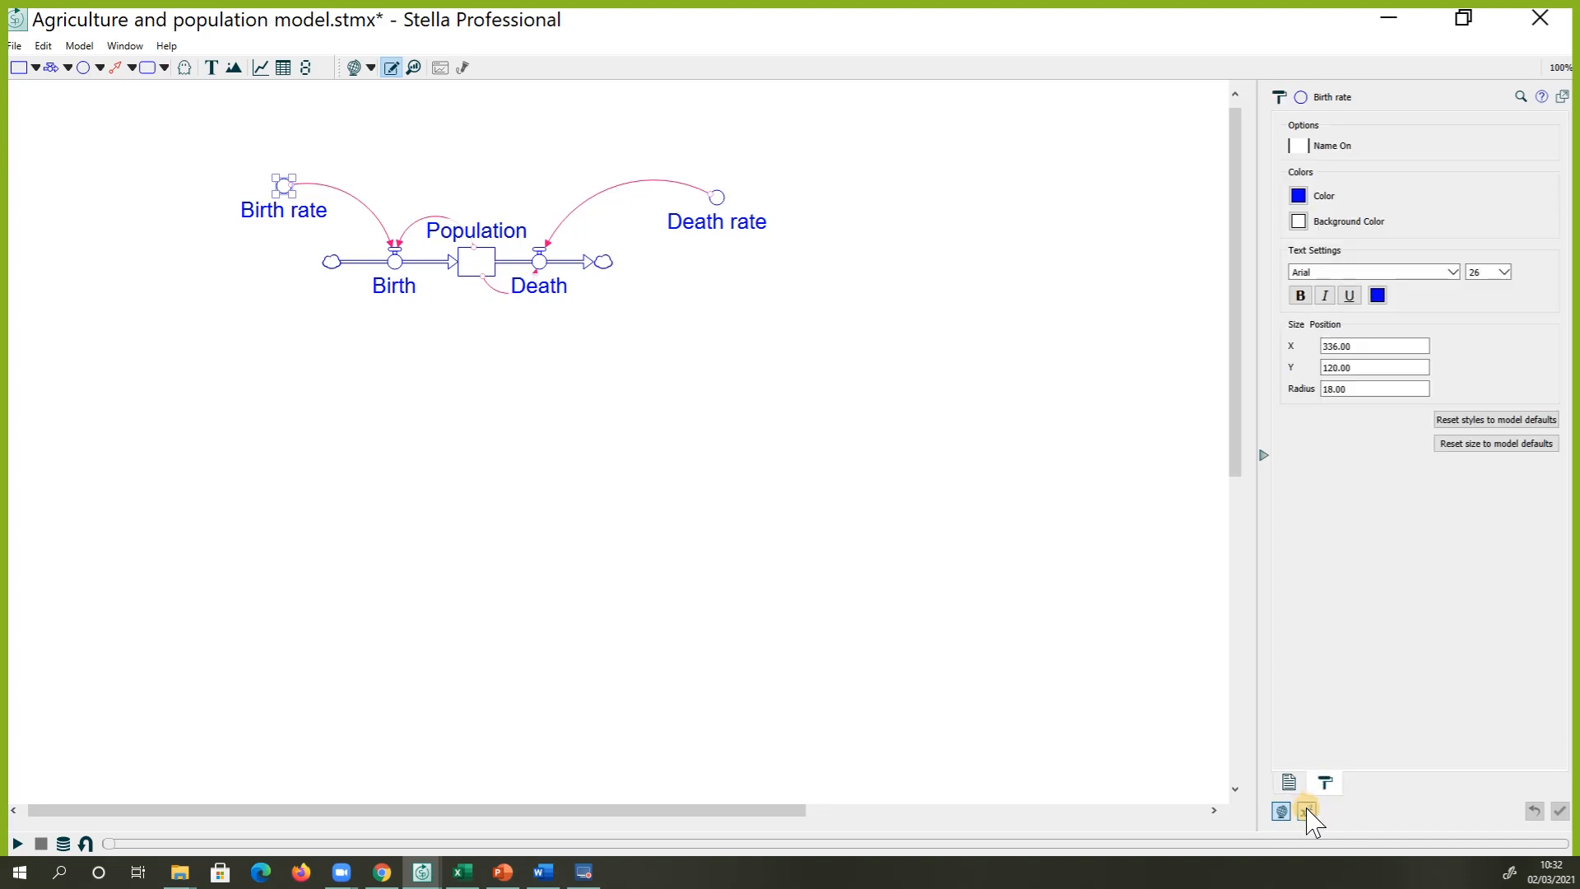
click(1308, 810)
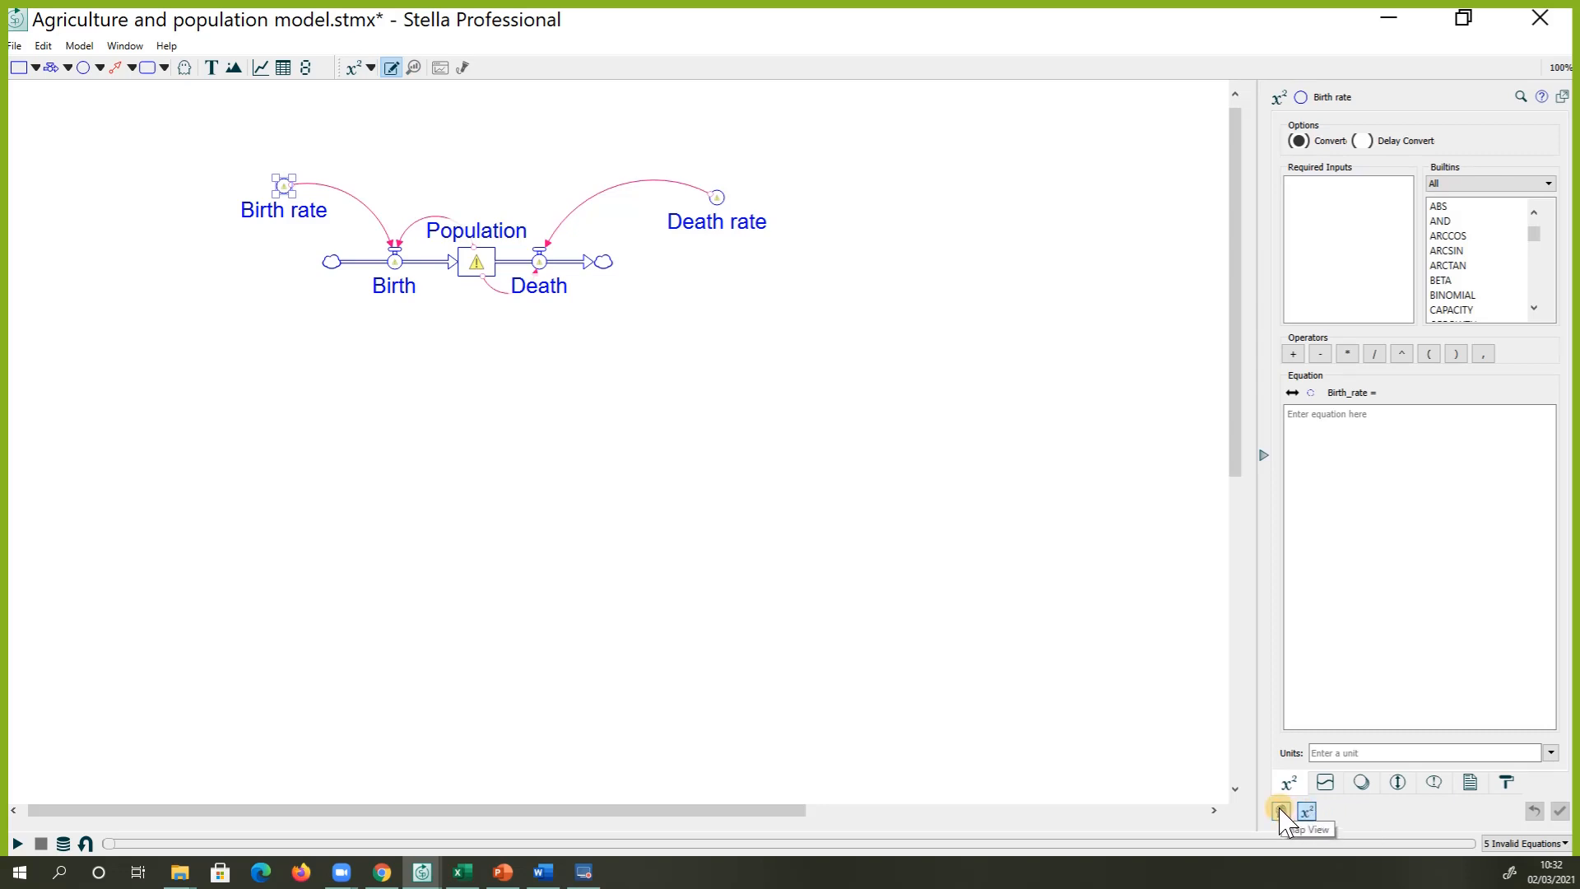
click(1282, 811)
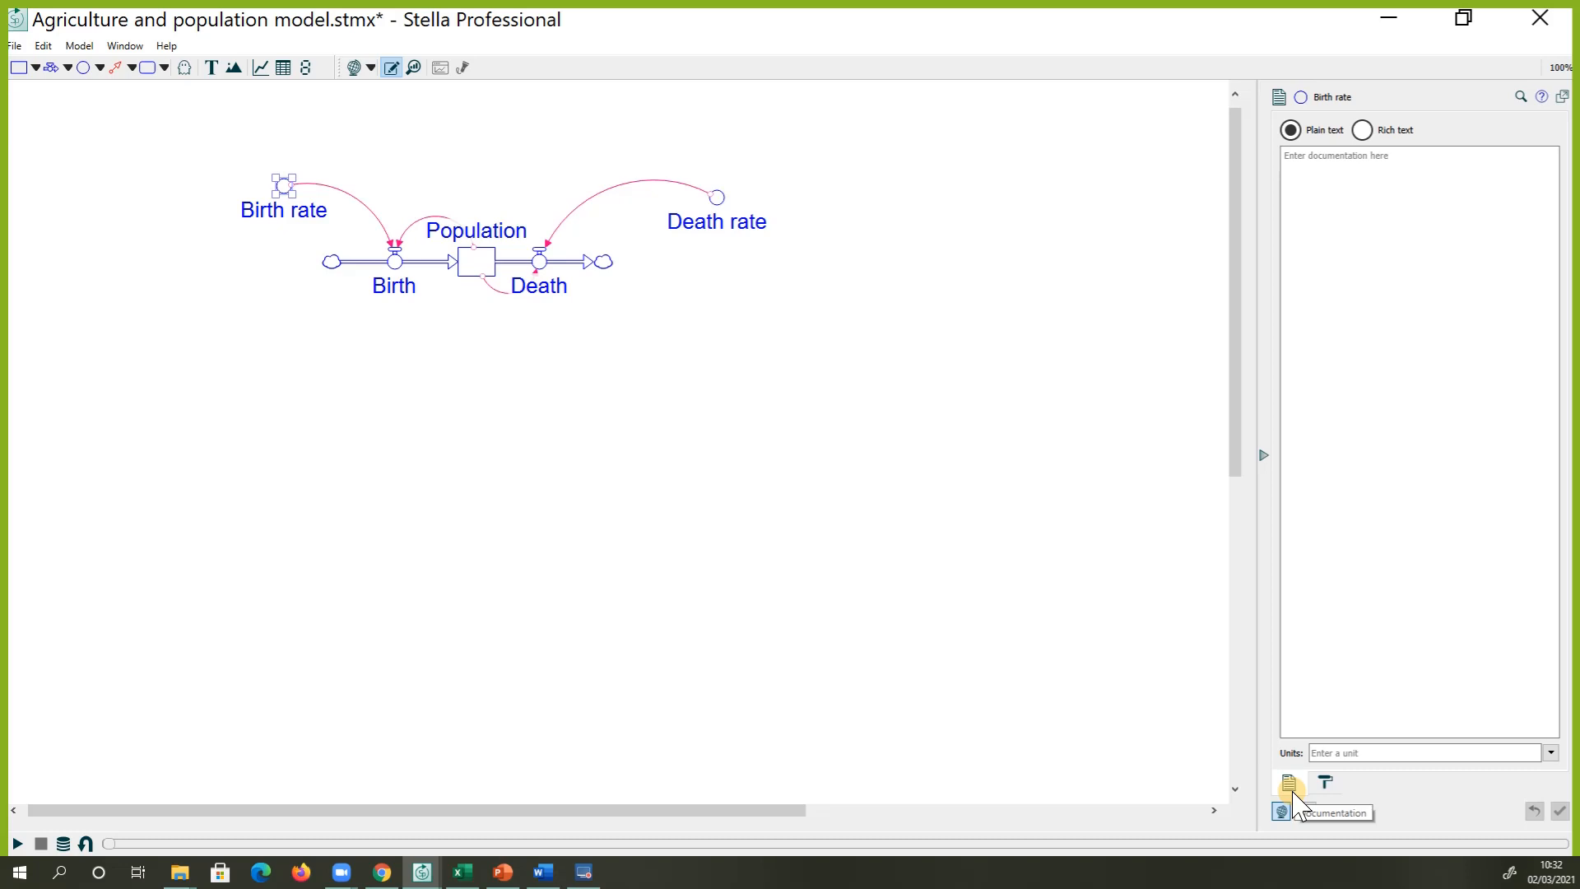
click(1325, 784)
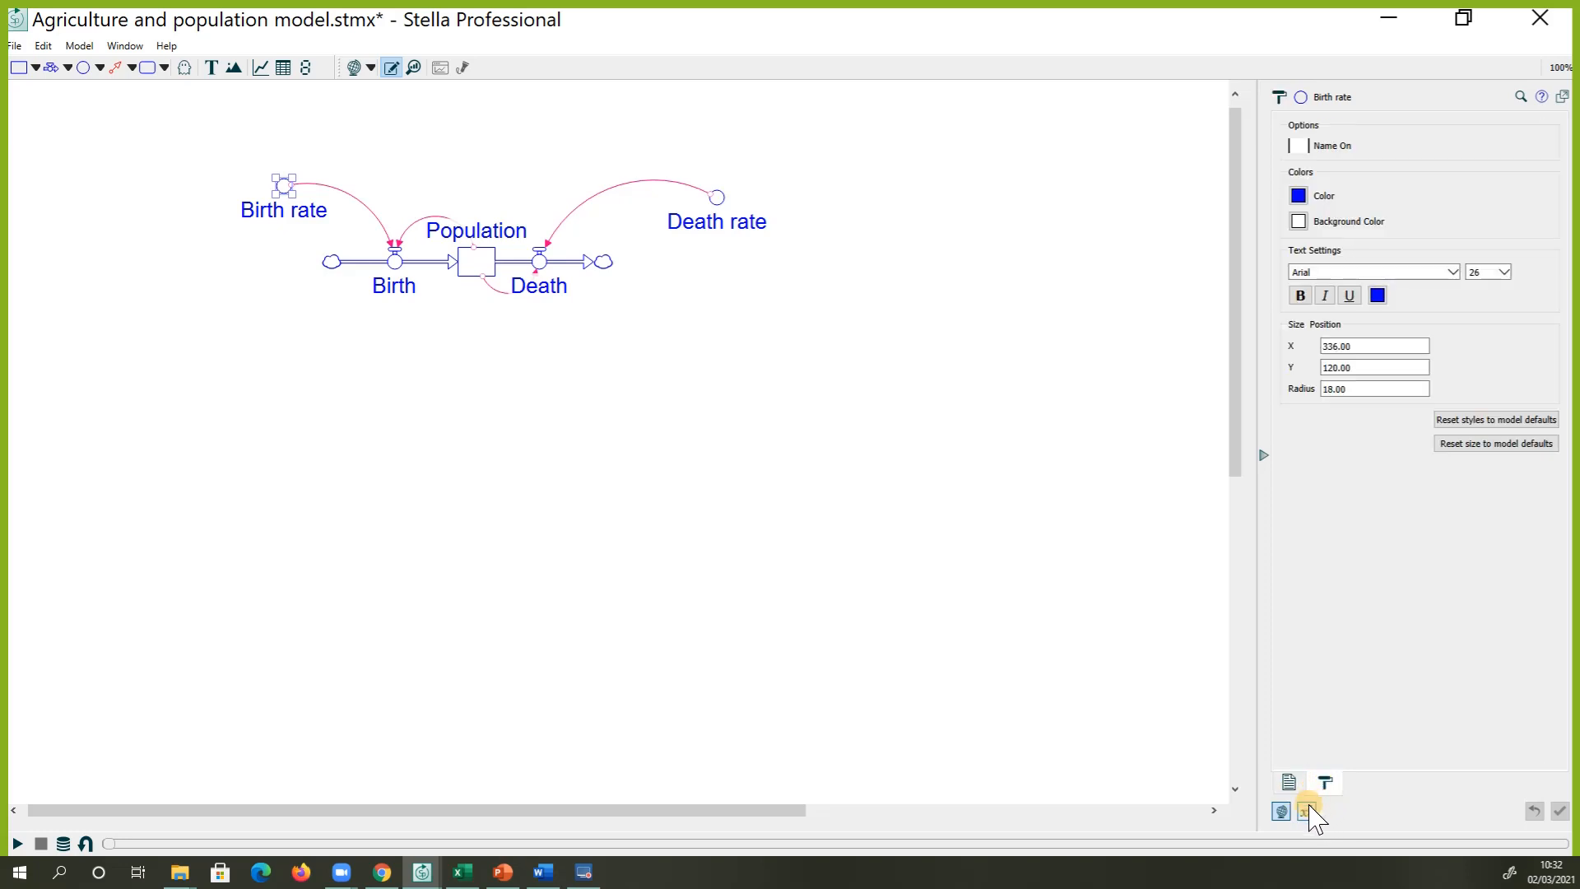
click(1309, 813)
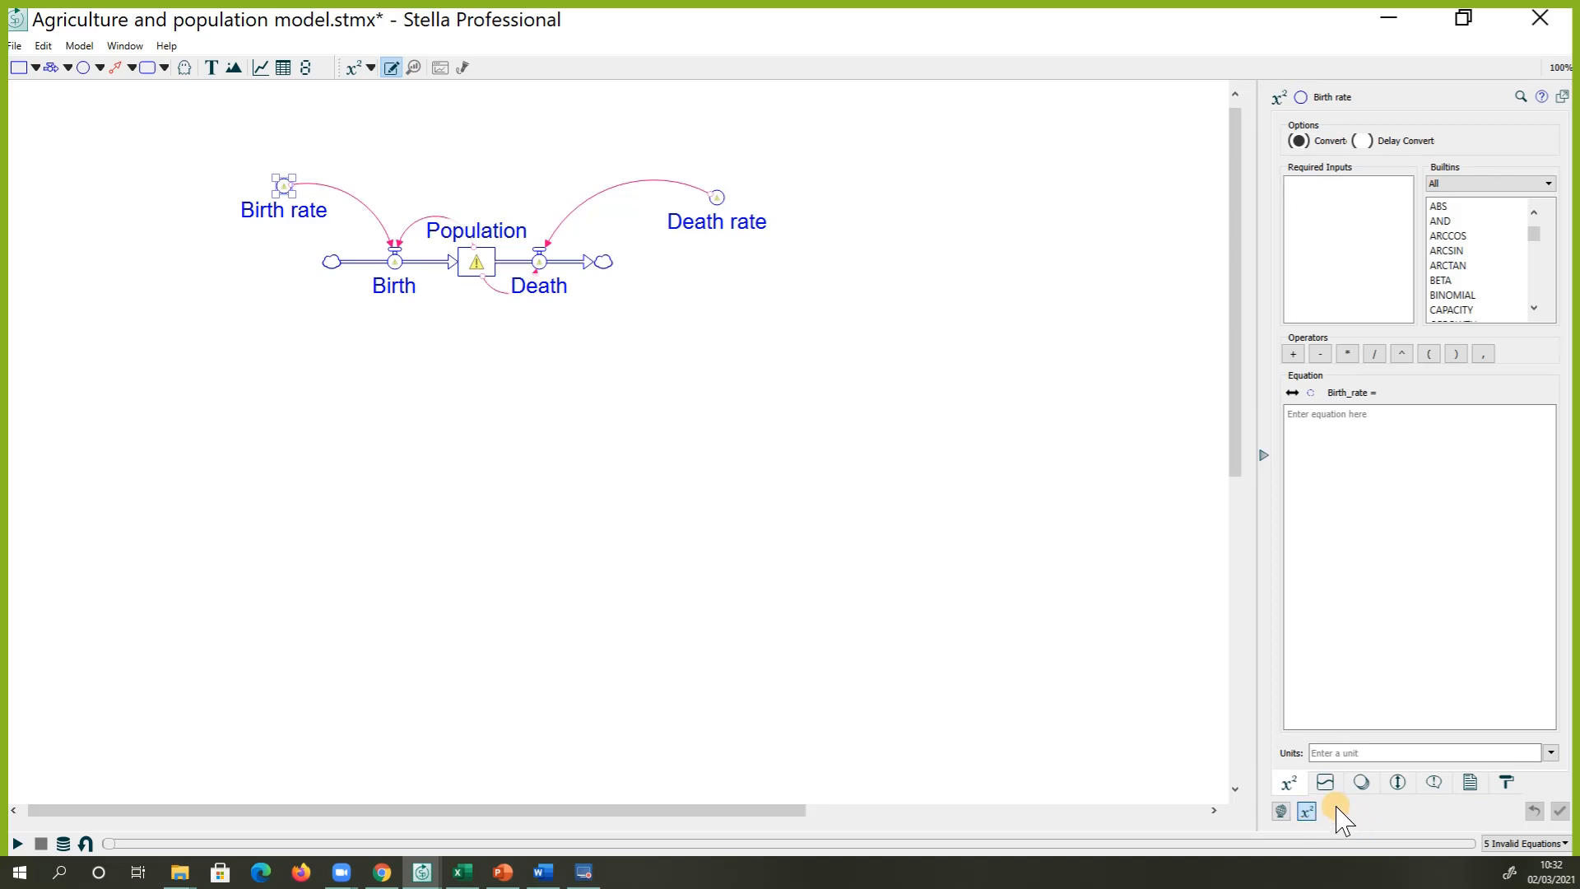
Set the Birth rate converter's equation to 0.15
click(1318, 422)
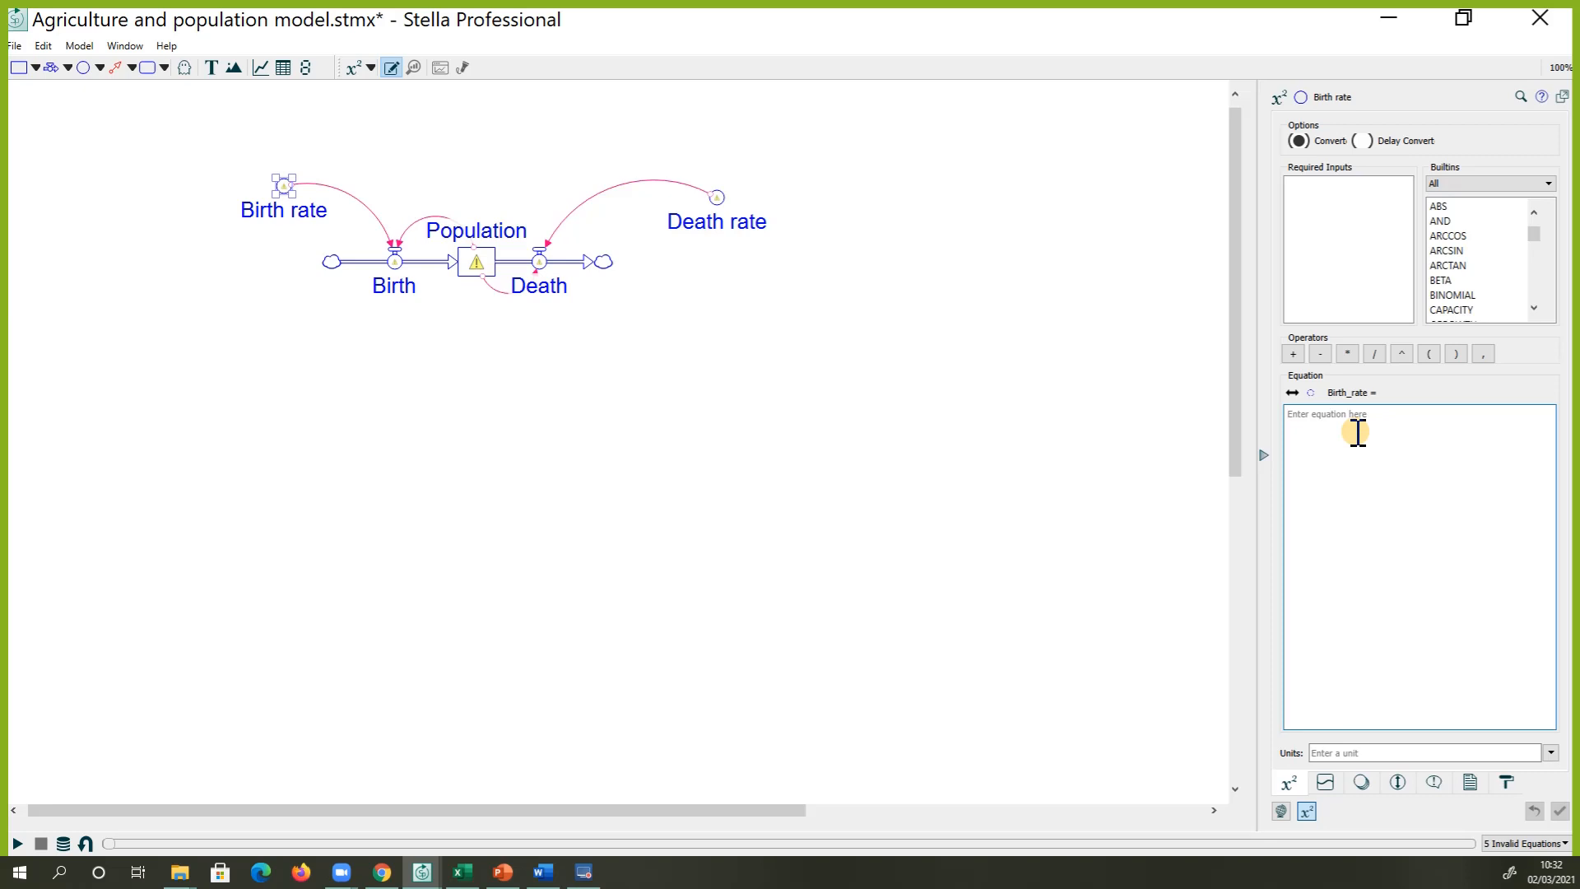
text(0.15)
click(870, 384)
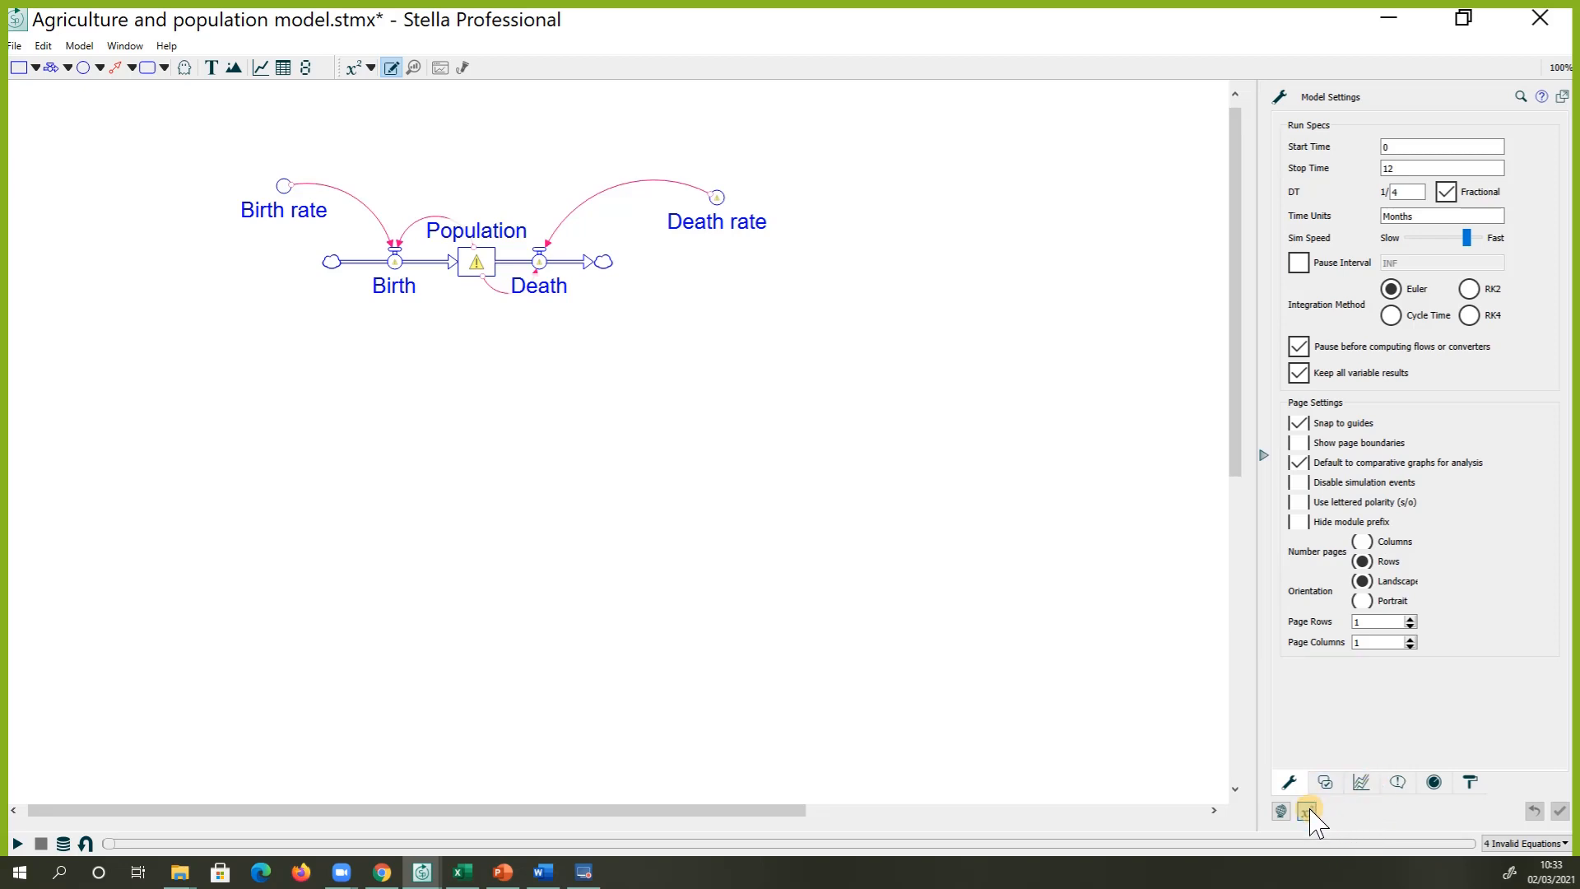
Look through the model-level style, run, partial simulation and event settings, and switch the model to map view
click(1470, 789)
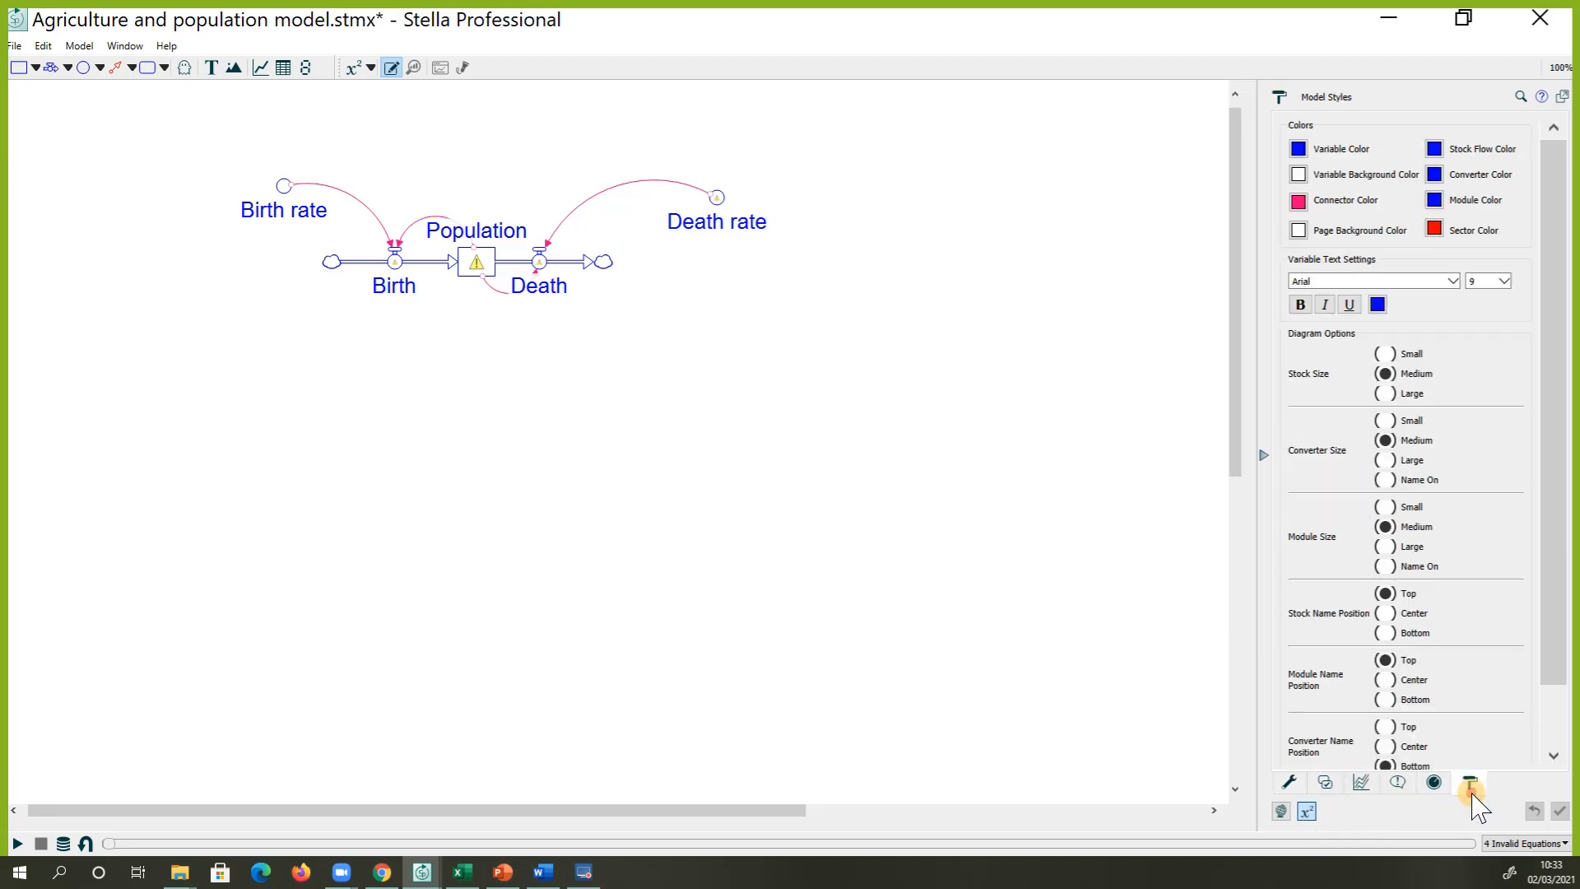
click(1290, 782)
click(1323, 785)
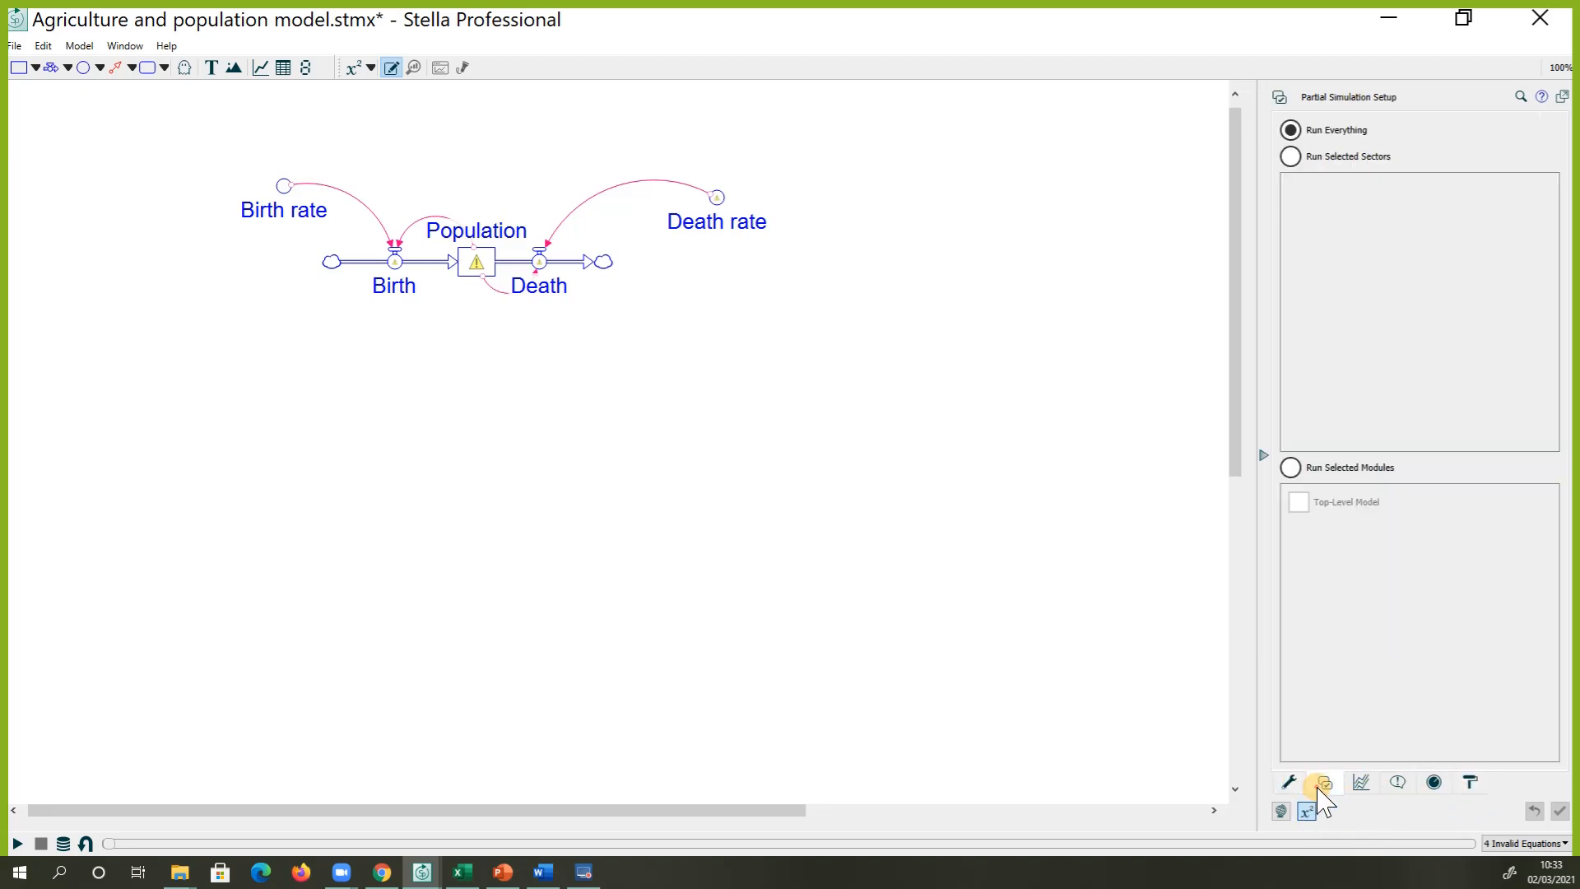
click(1358, 784)
click(1398, 784)
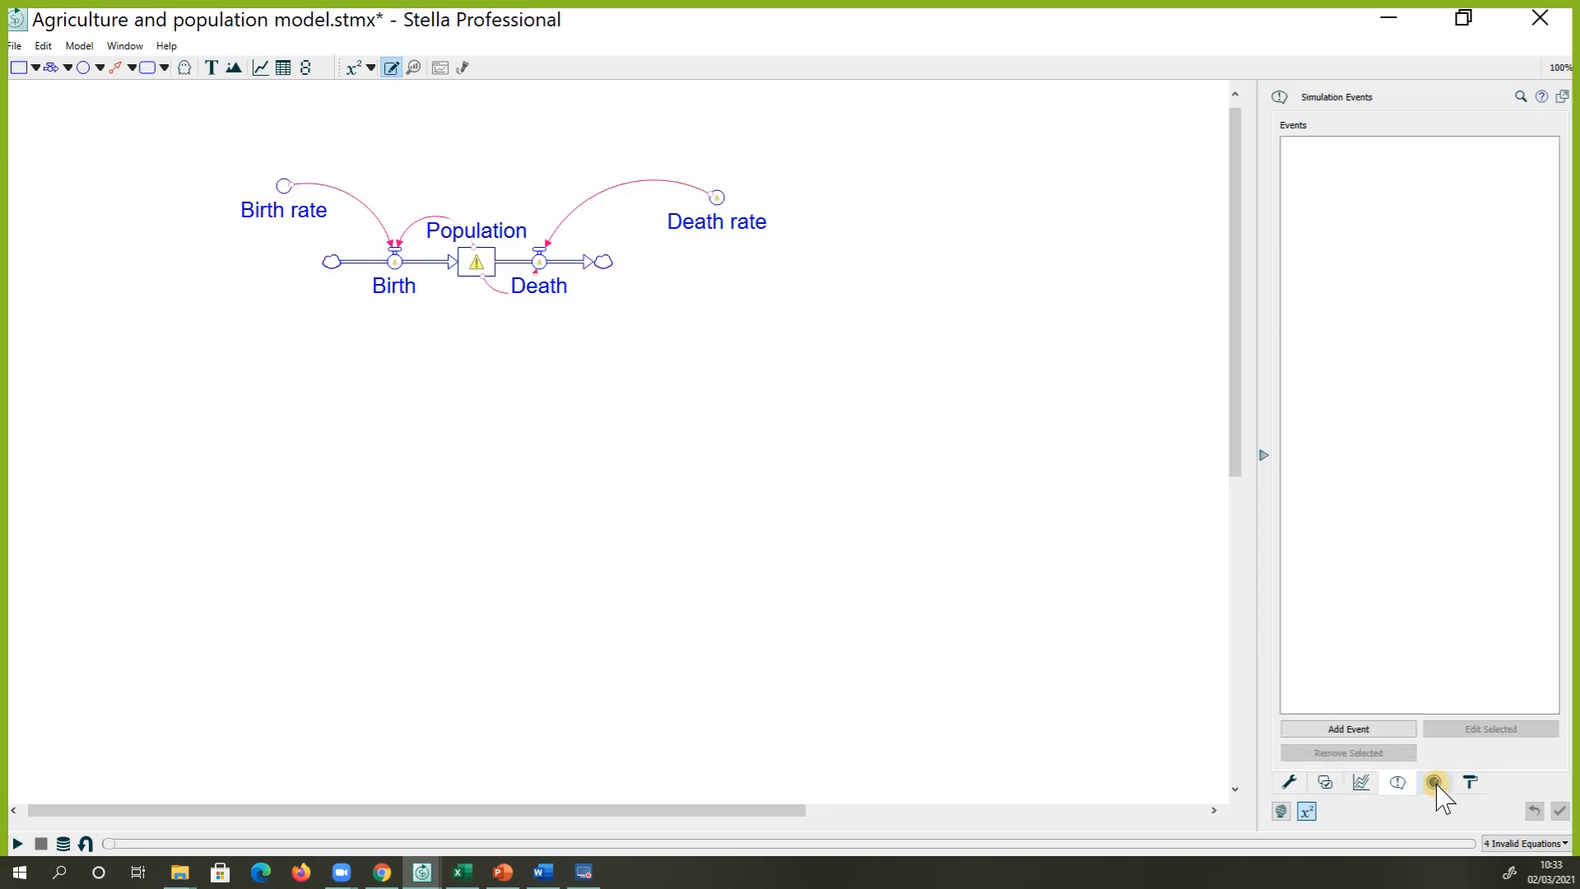
click(1437, 784)
click(1474, 789)
click(1298, 811)
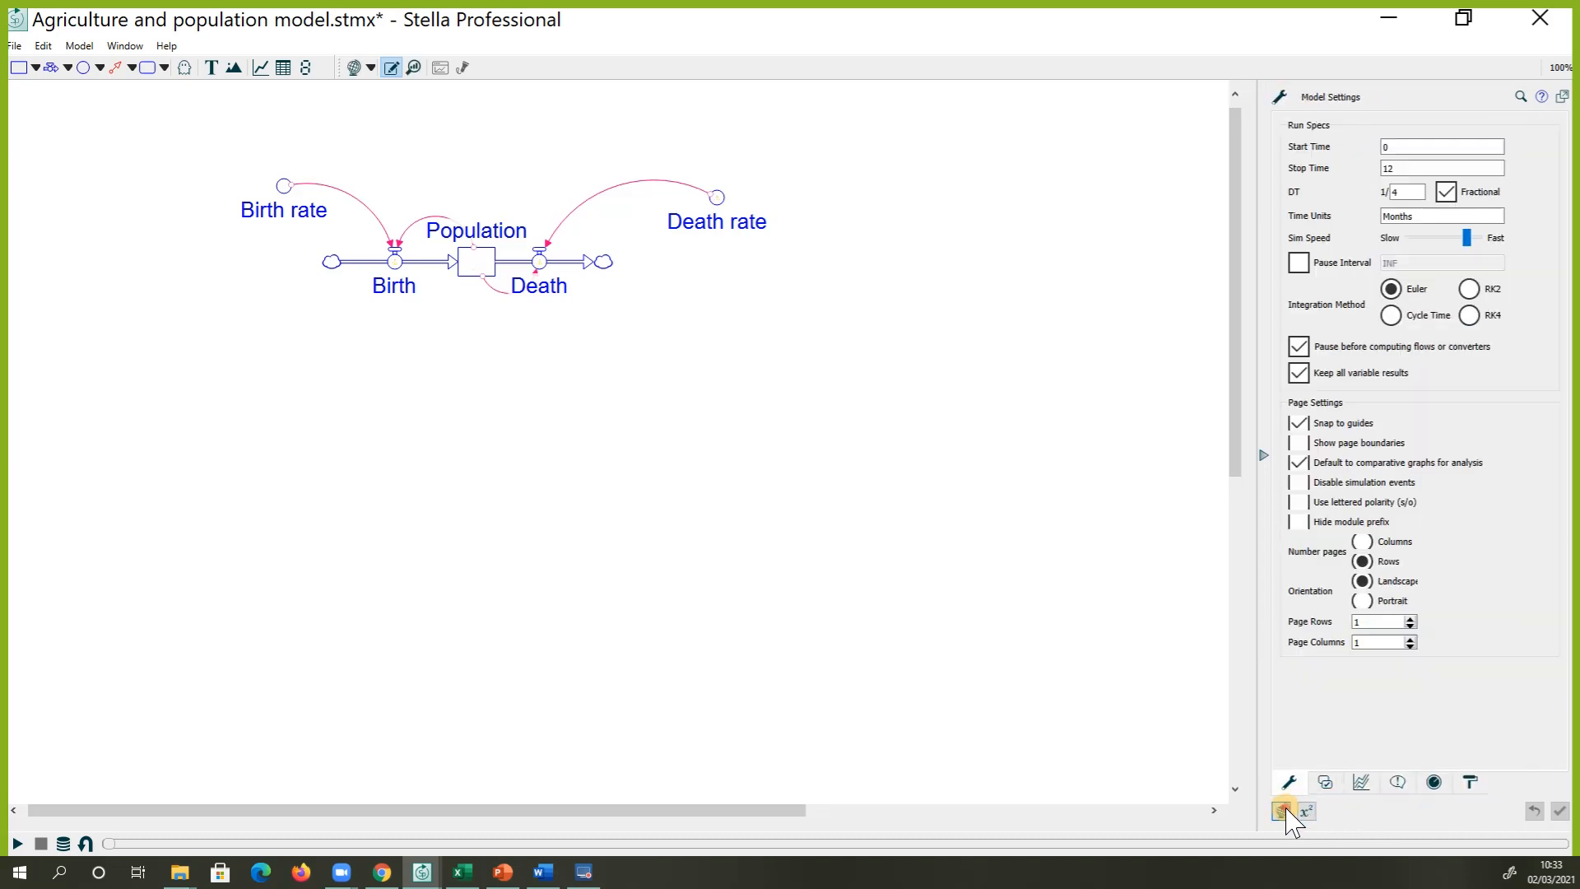
Return to equation view and clear the Birth rate converter's equation
click(1308, 814)
click(282, 188)
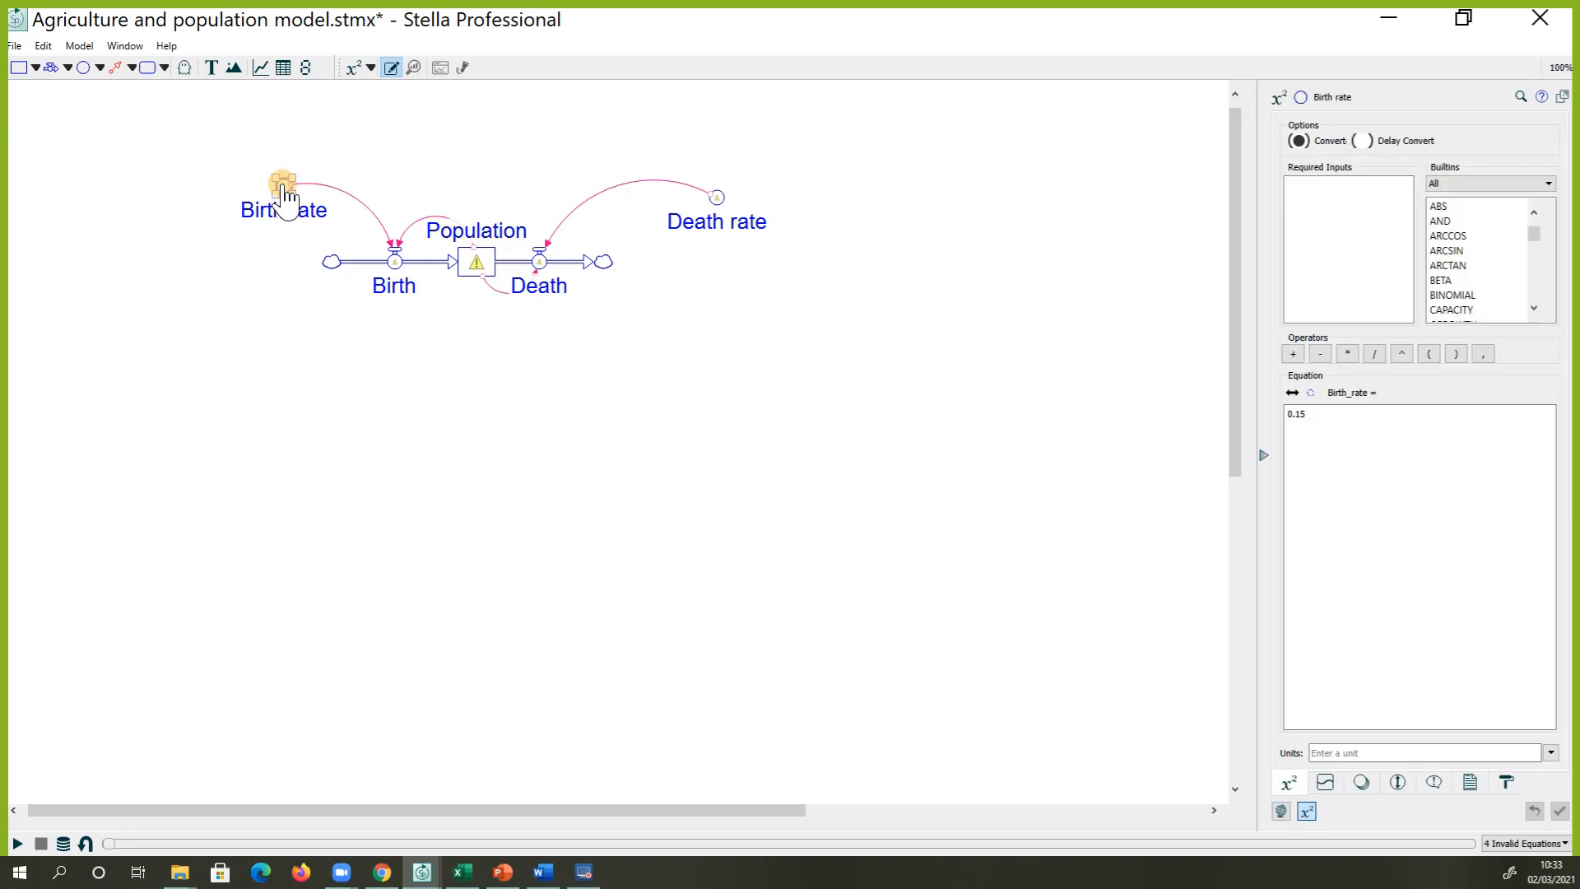
drag(1354, 416, 1266, 416)
key(BackSpace)
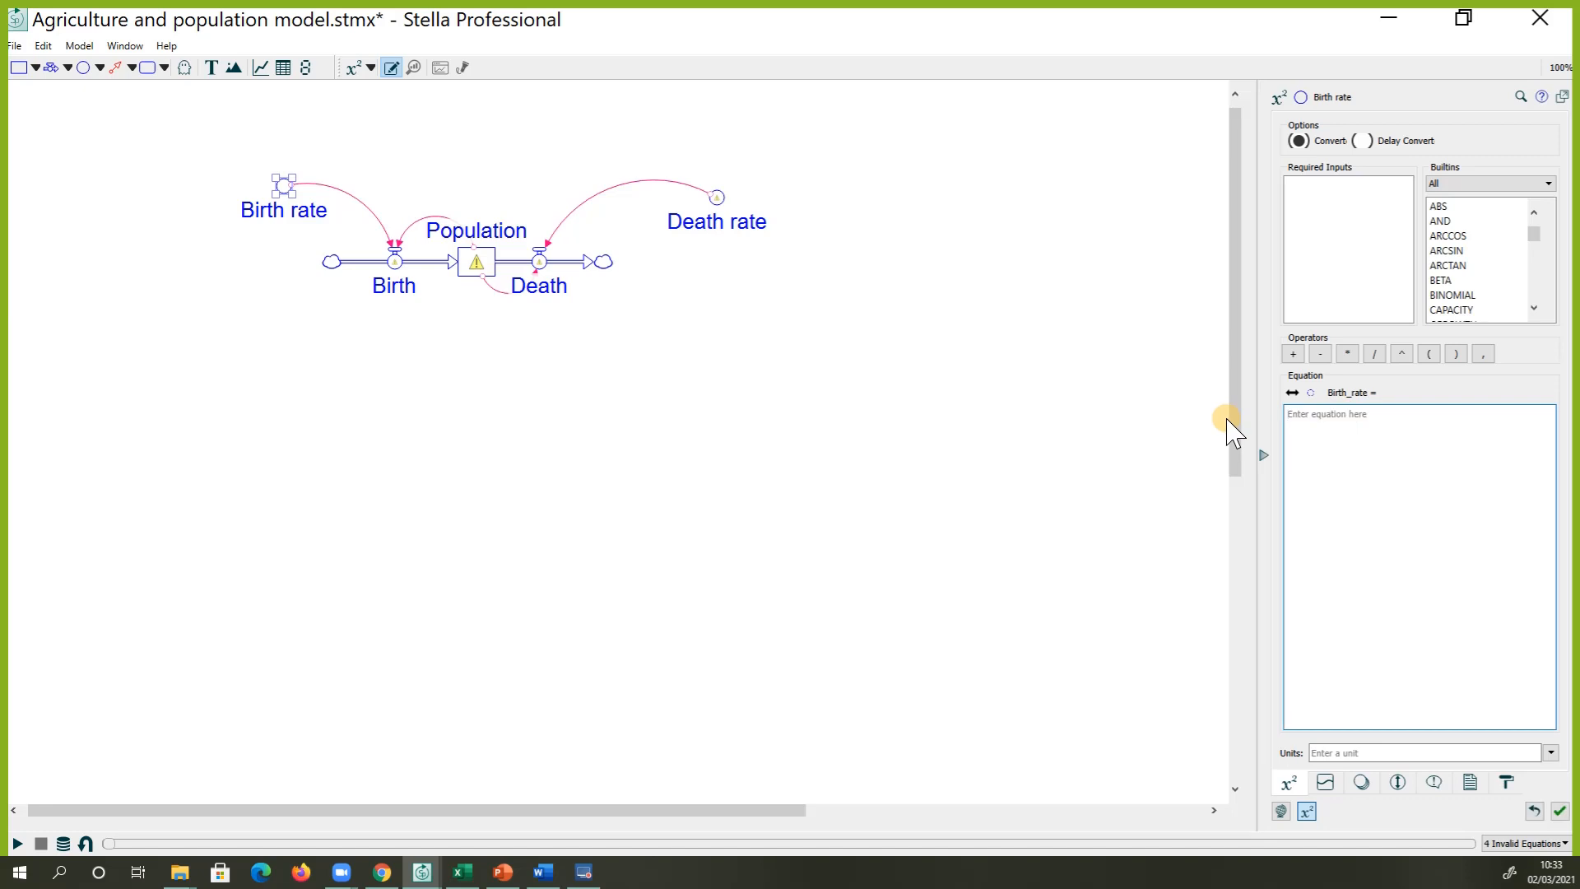
click(1038, 451)
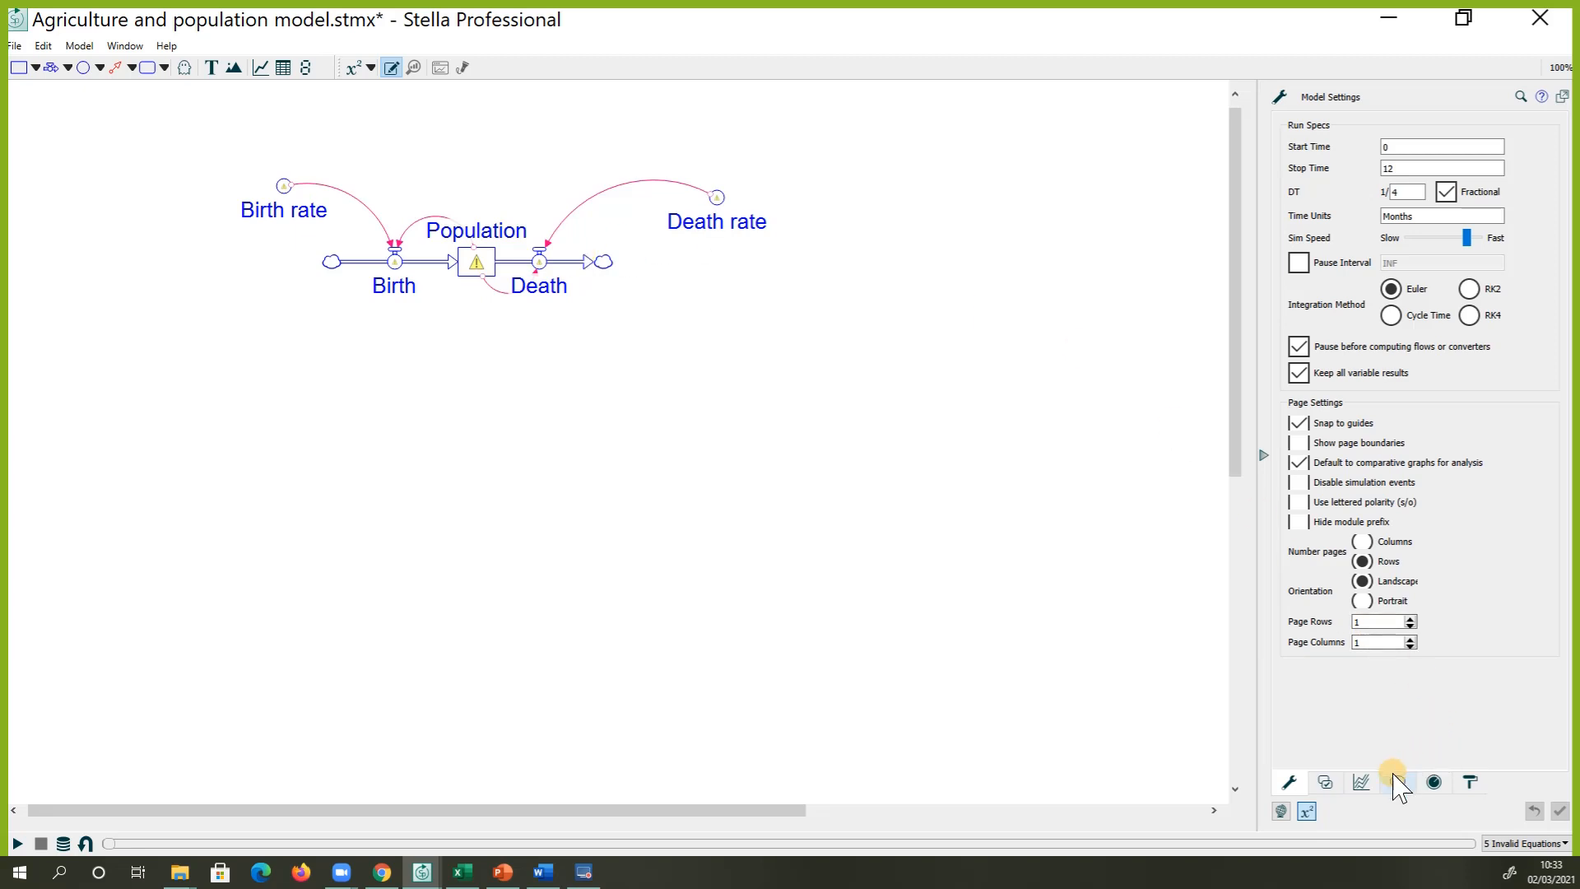
Set the Birth rate converter's equation to 0.15
click(283, 189)
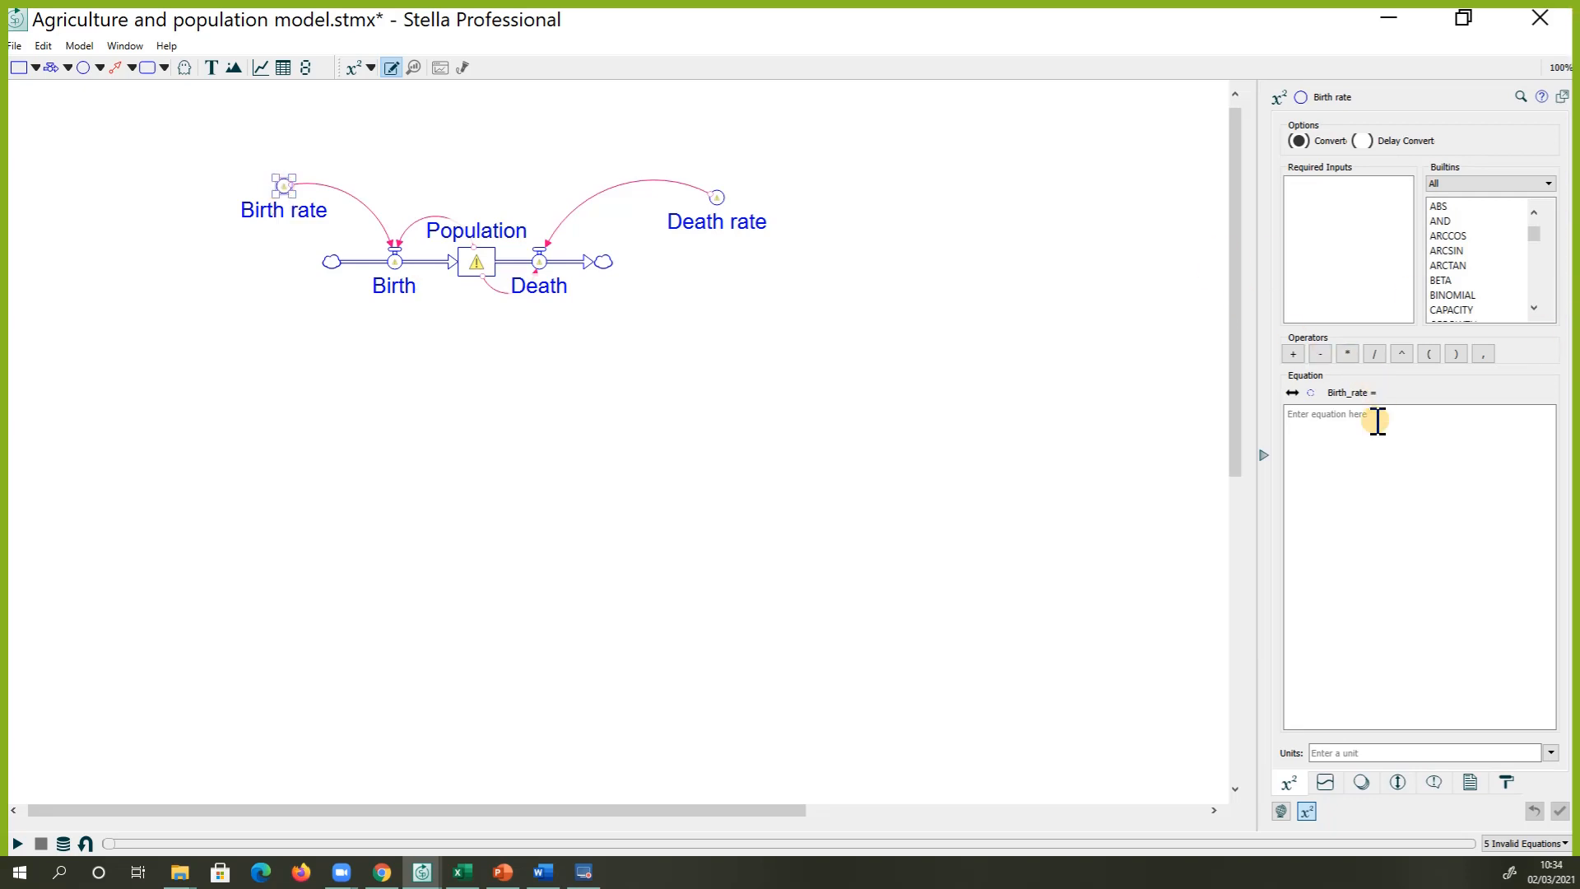
click(1342, 424)
text(0.15)
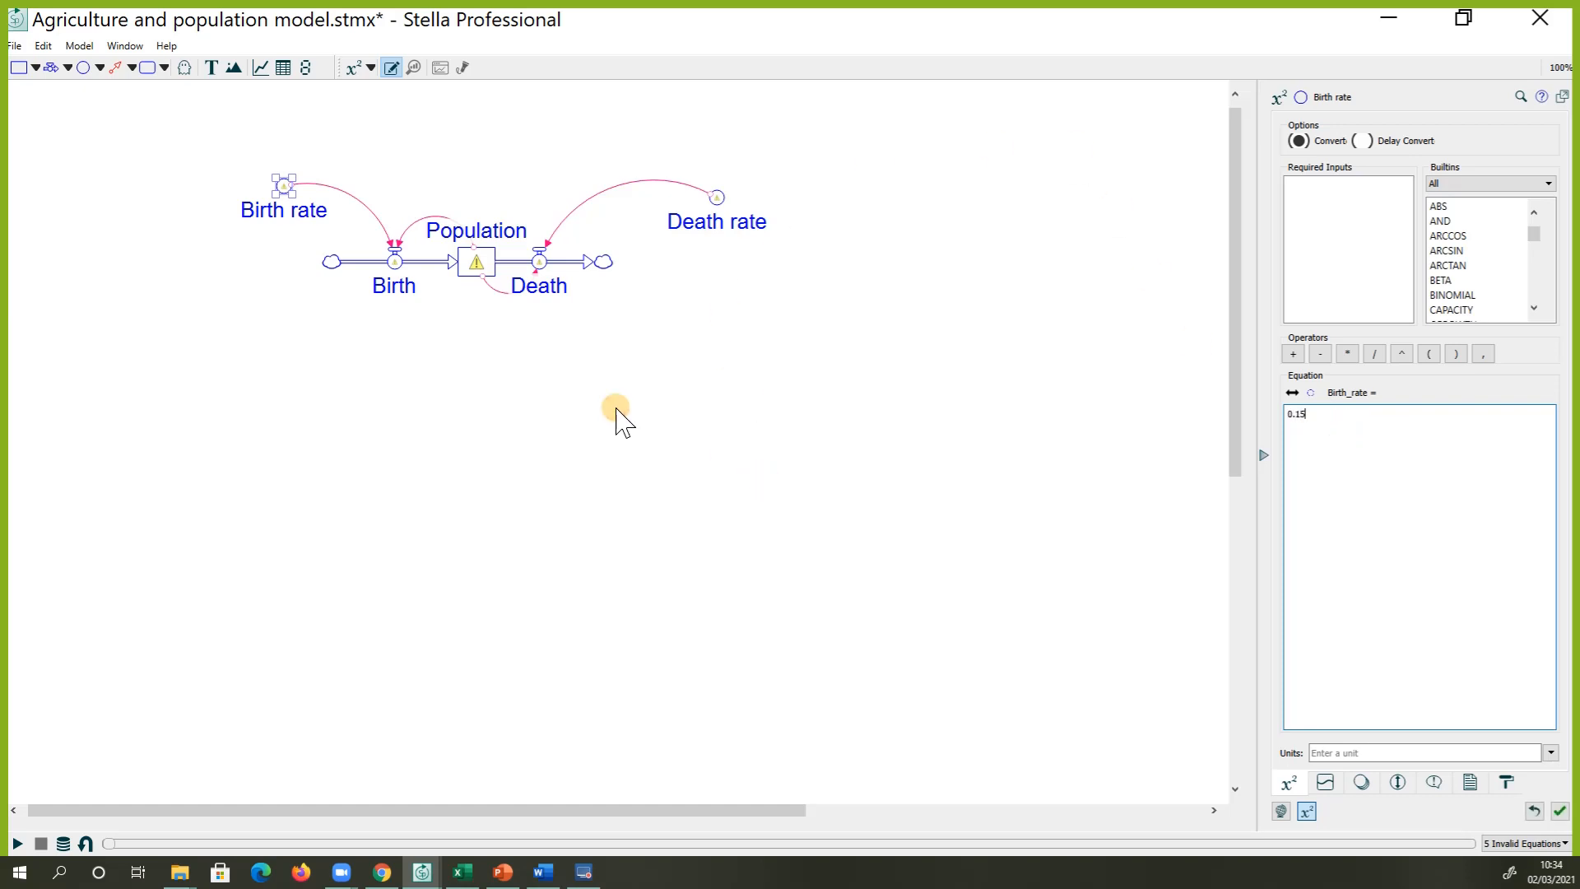
Define the Birth flow's equation as Population*Birth_rate
click(396, 277)
click(395, 264)
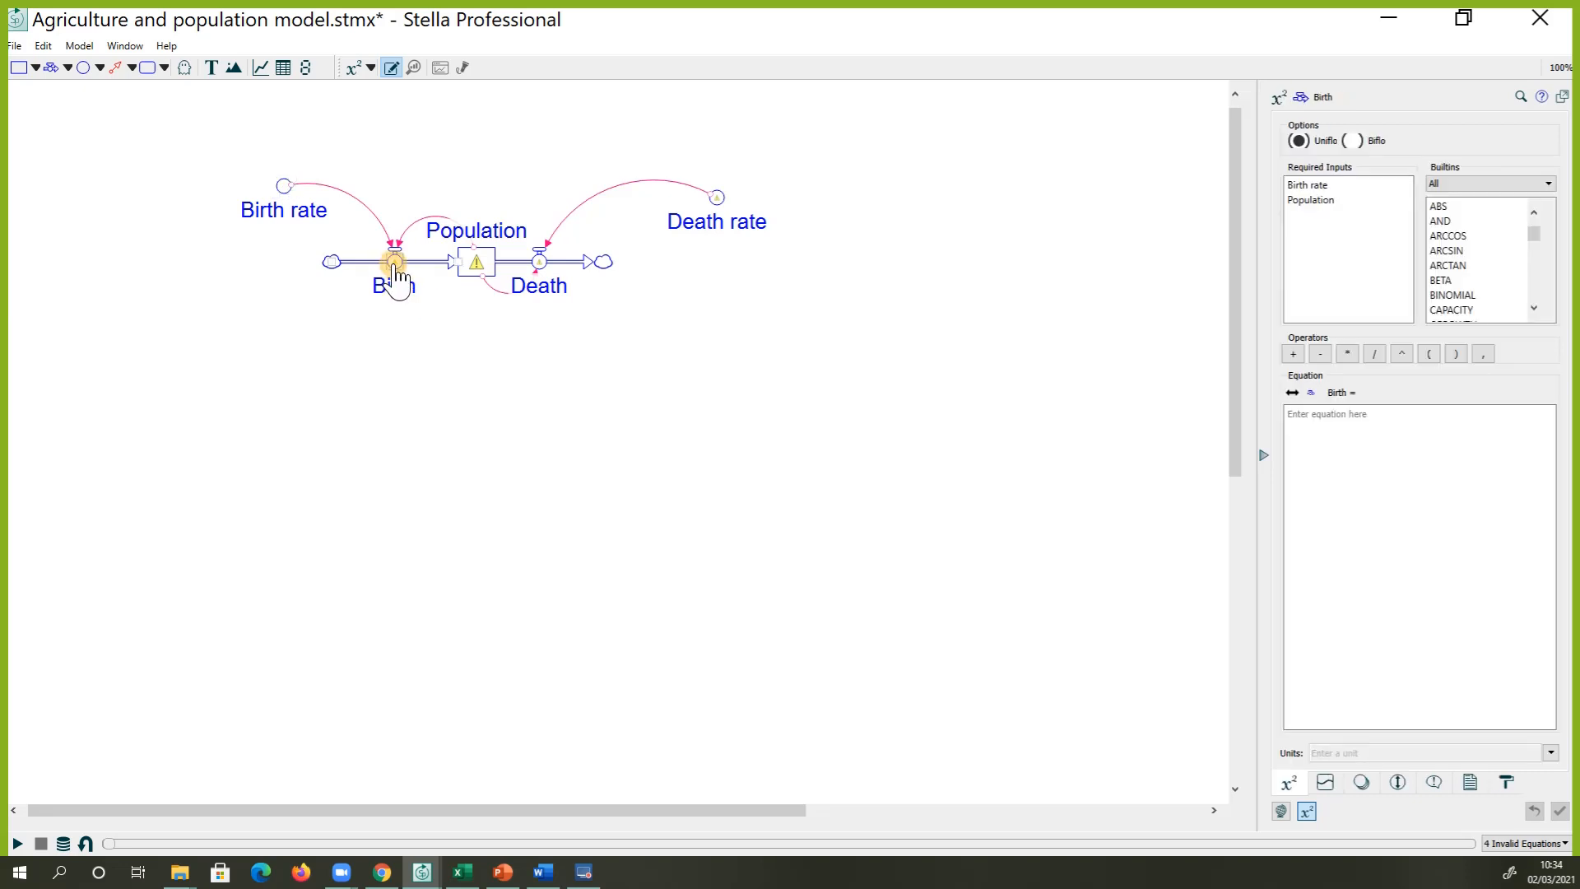
click(464, 241)
click(282, 187)
click(394, 262)
click(1333, 428)
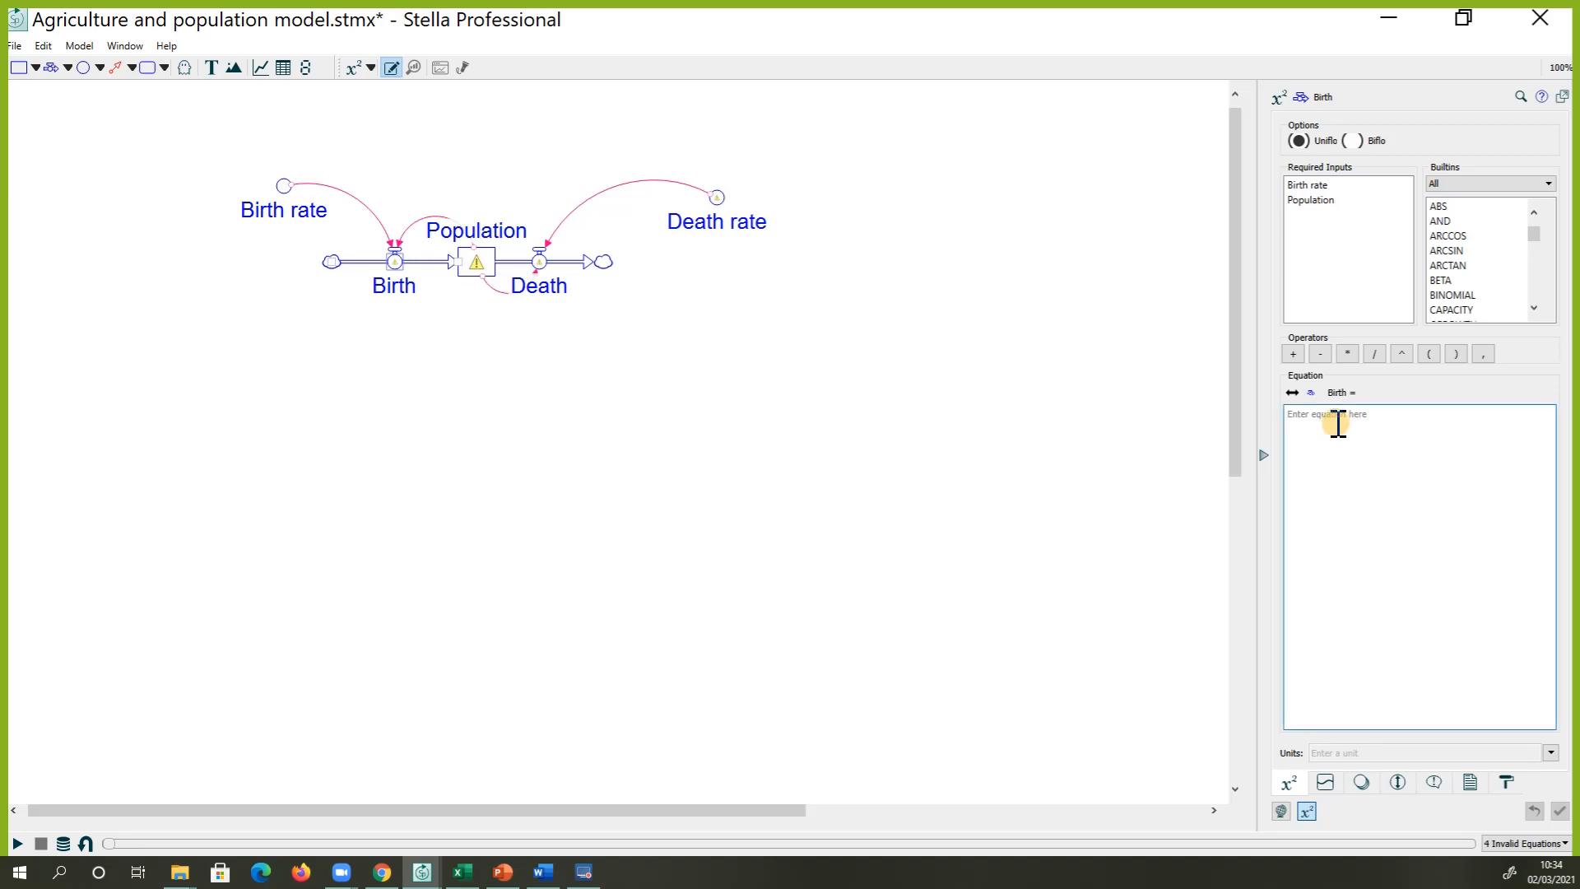
click(1324, 202)
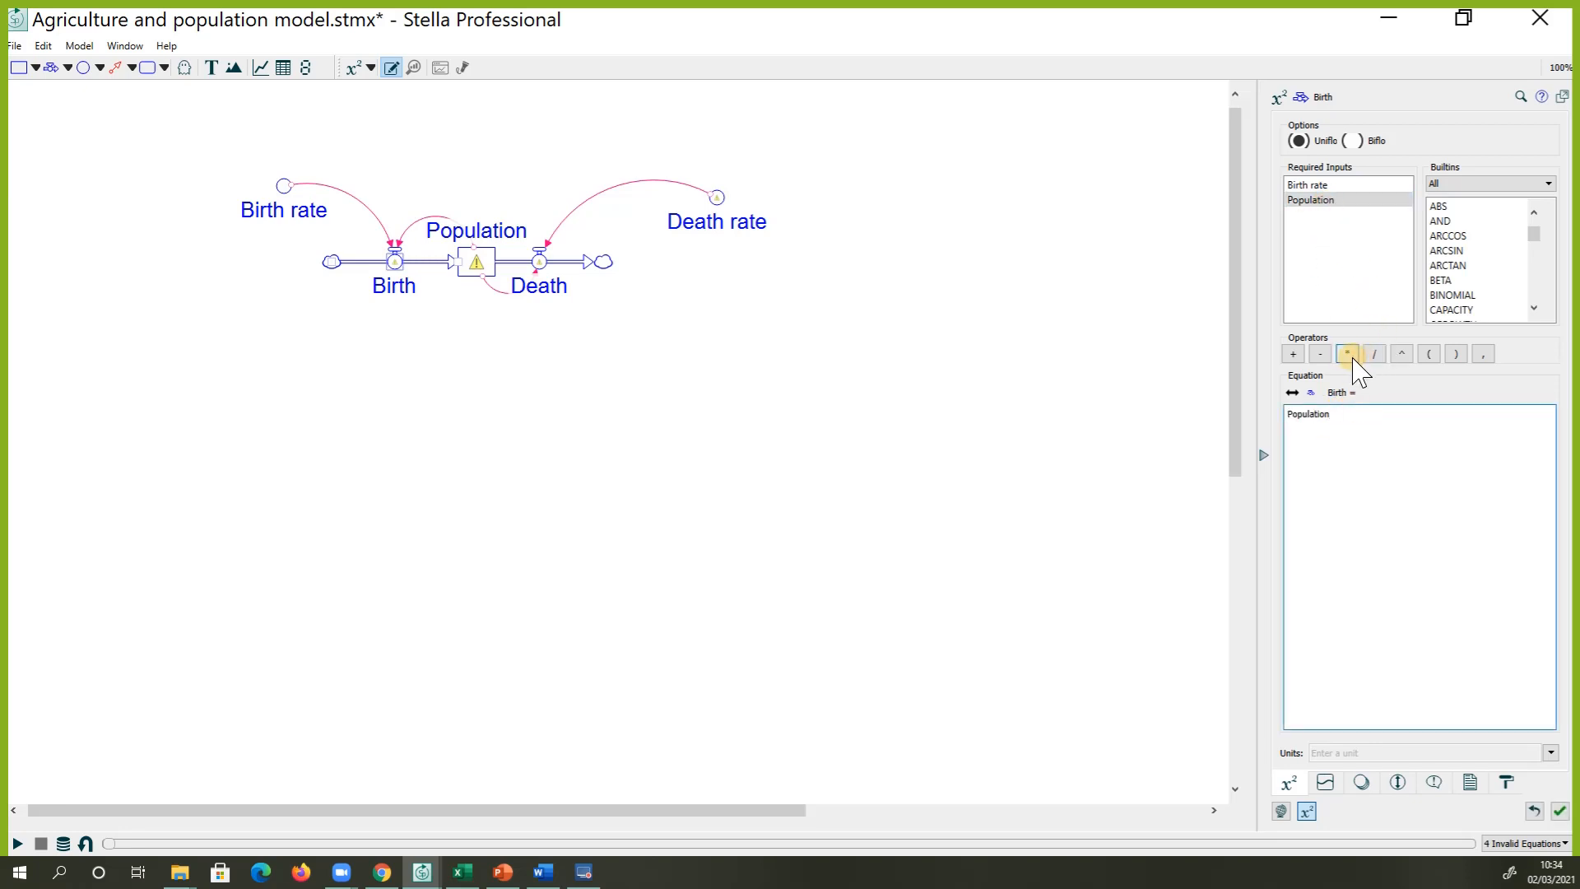
click(1348, 355)
click(1313, 185)
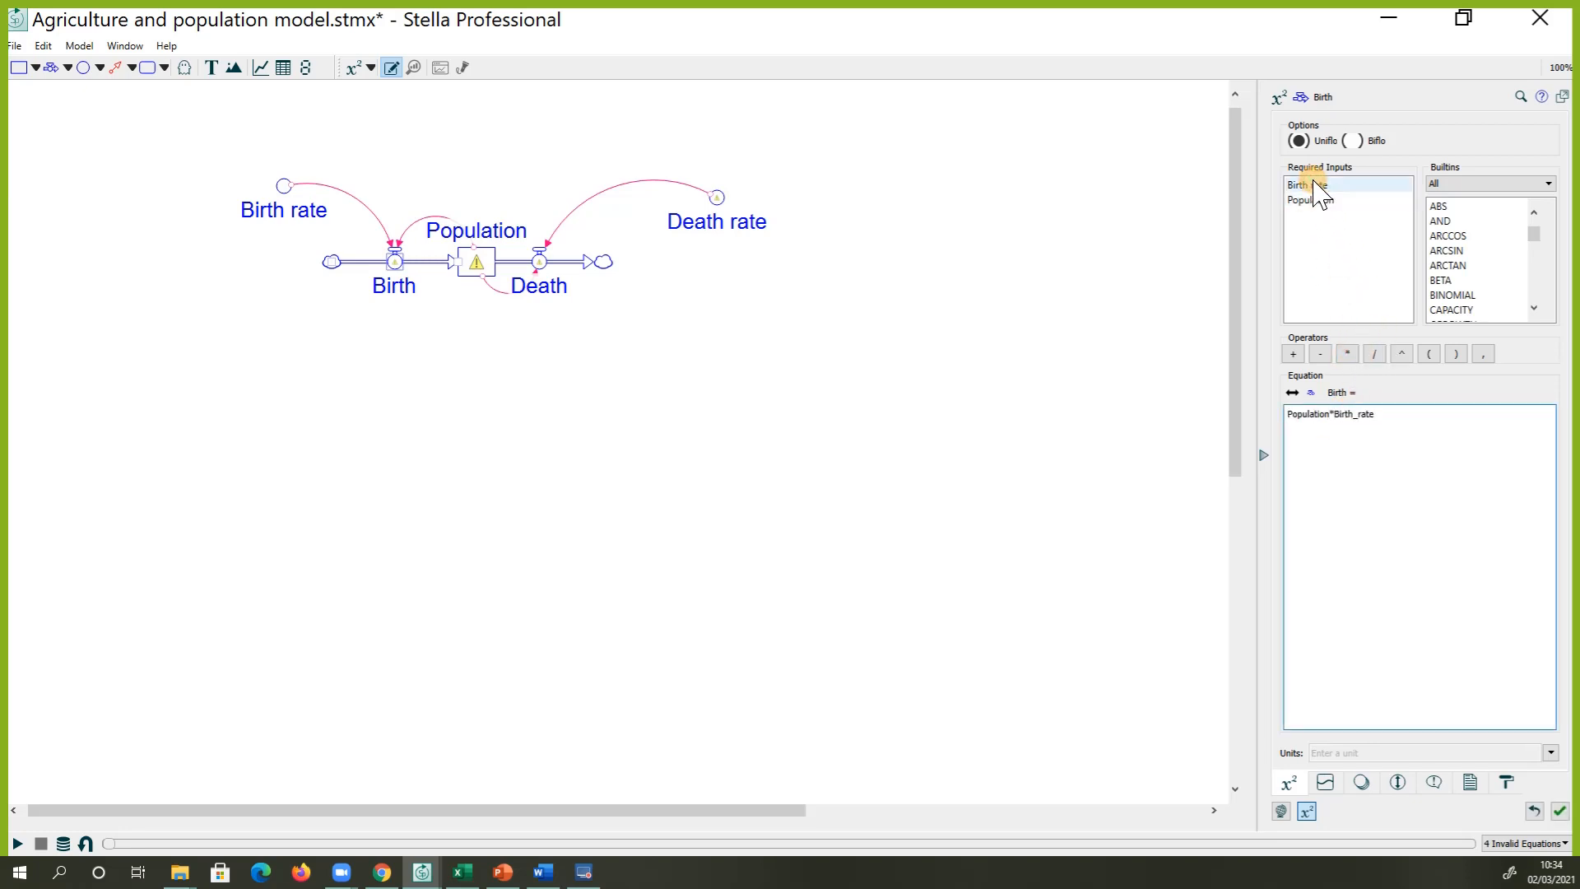
click(684, 495)
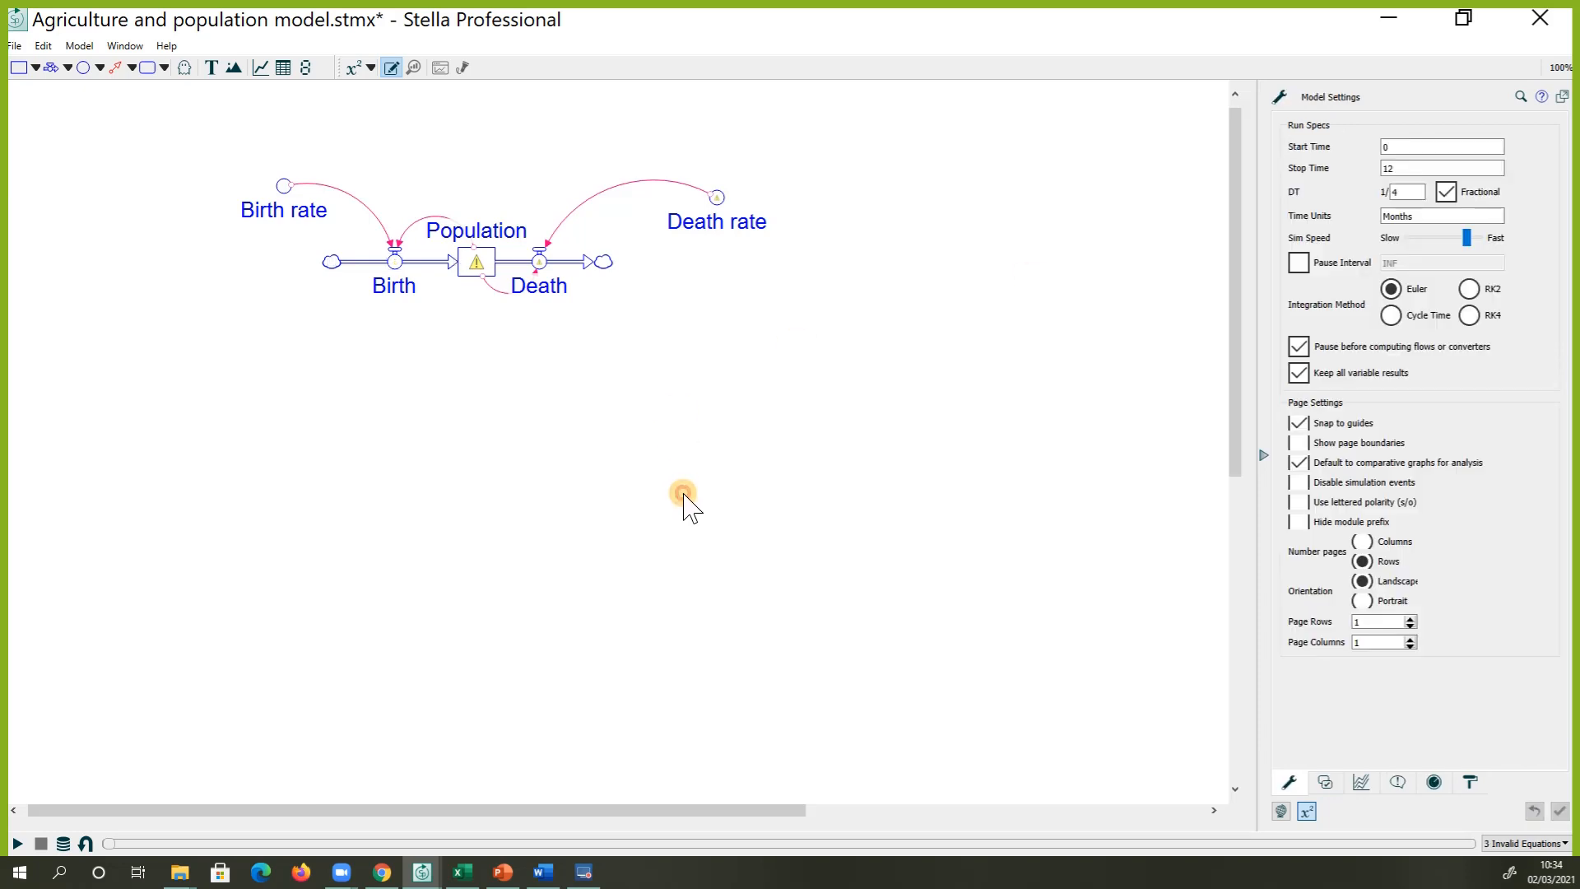
Select the Population stock, consult Sheet1 of the Data with validation workbook in Excel, copy cell F2, and return to Stella
click(474, 263)
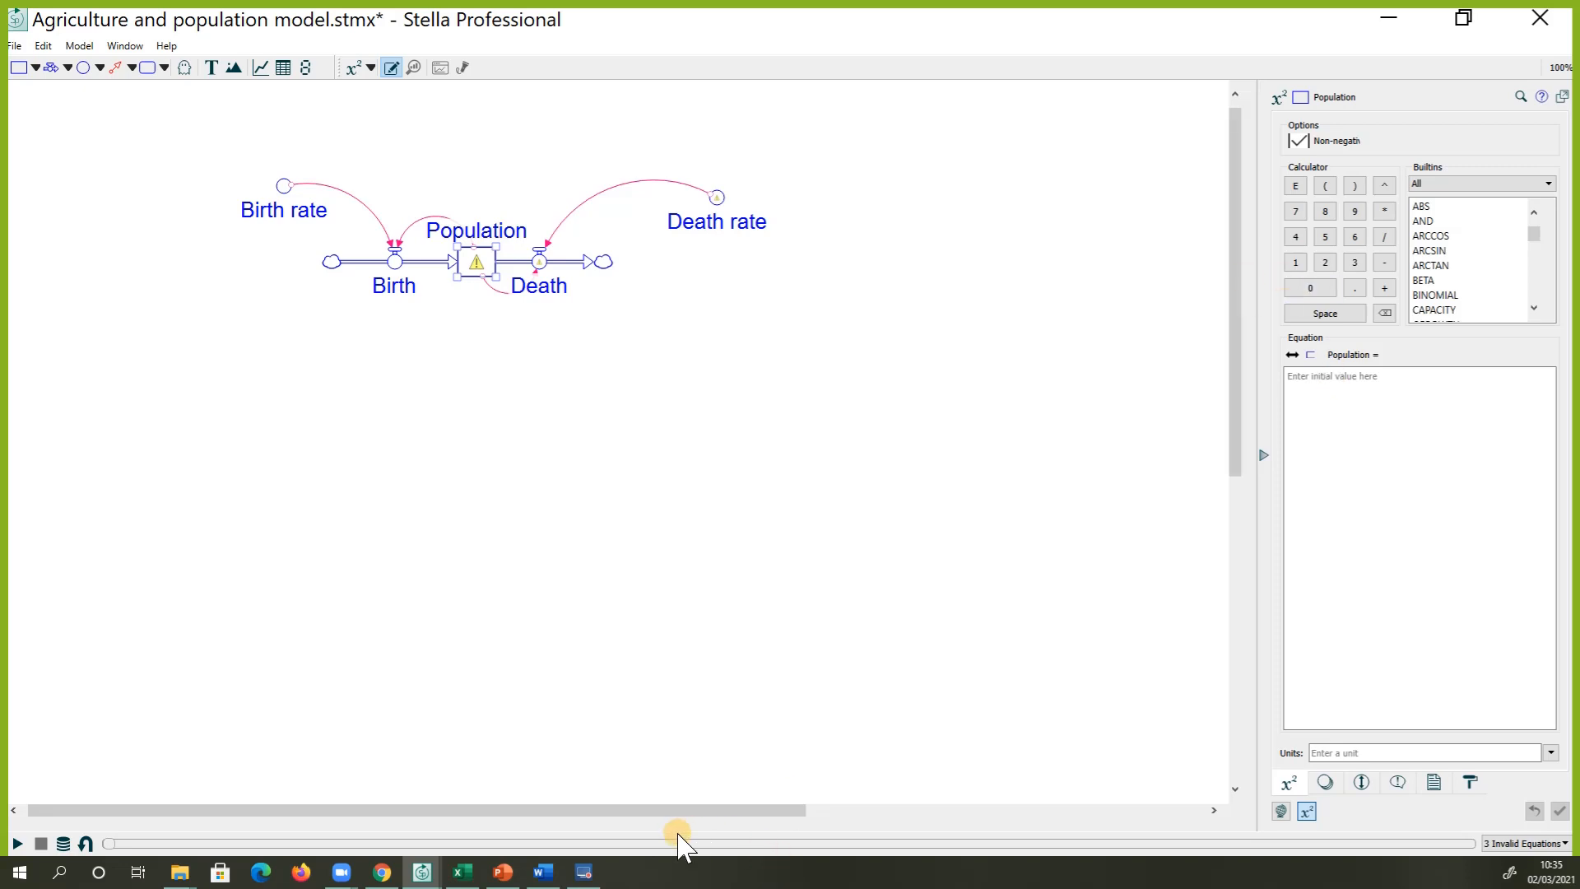
click(474, 874)
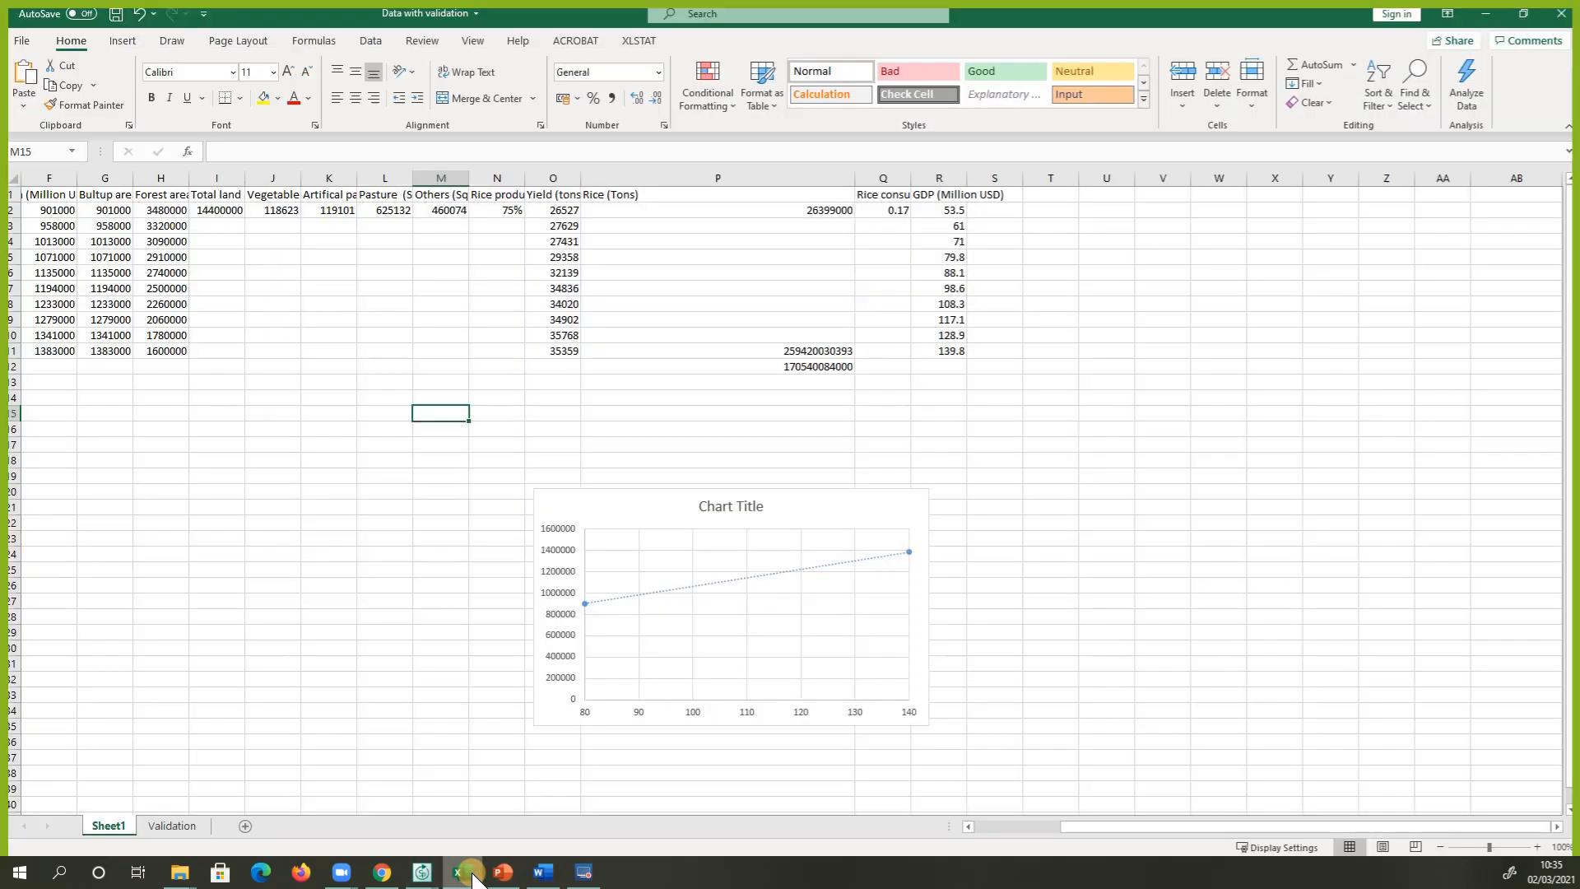
click(182, 408)
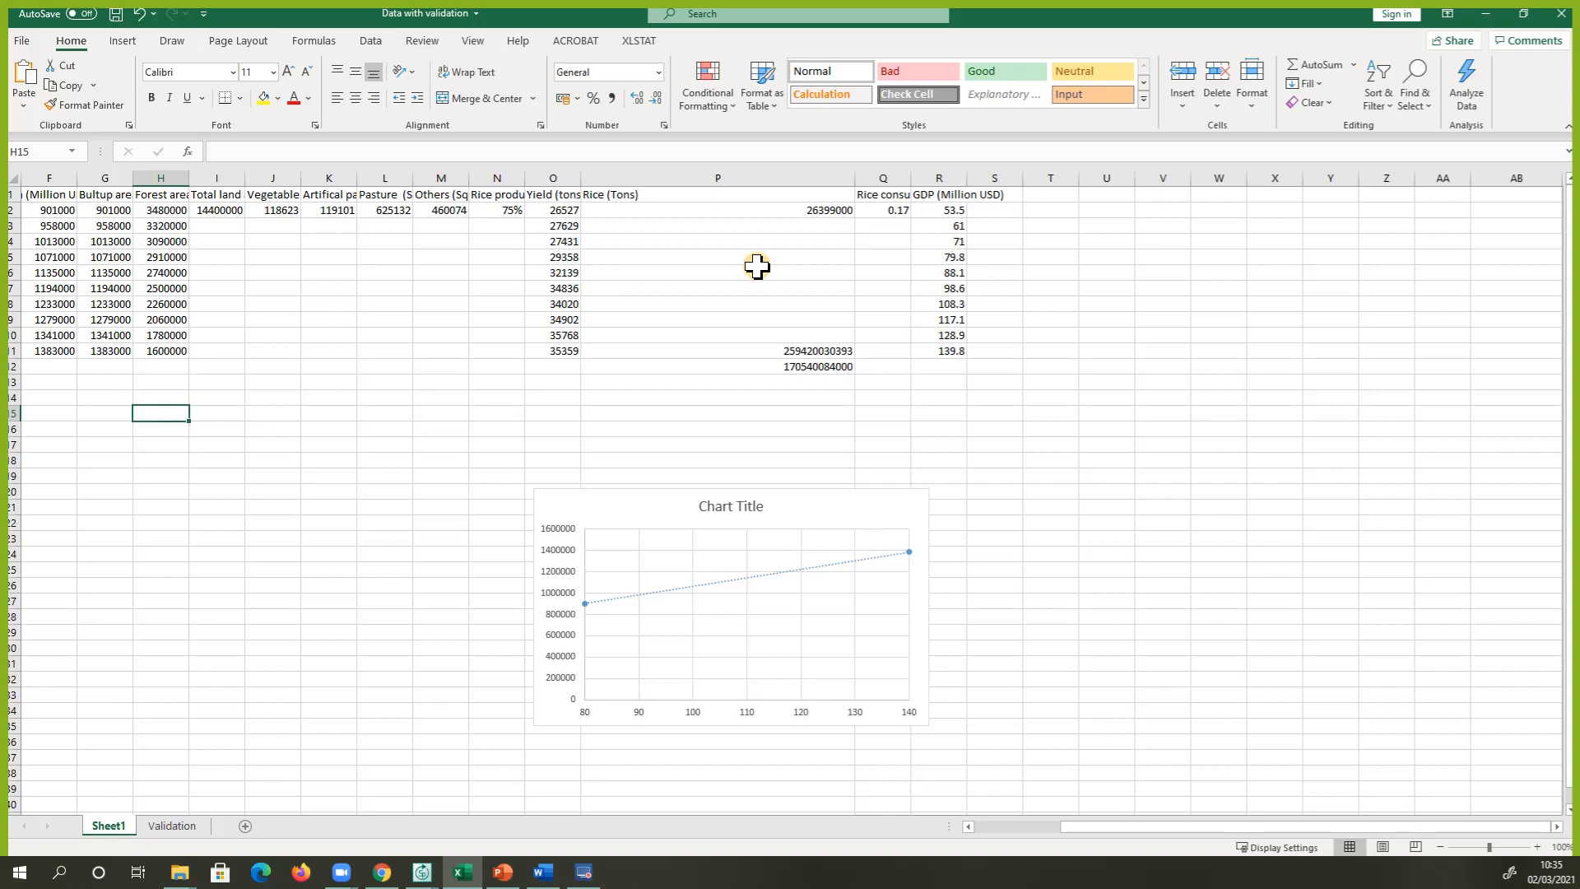
click(363, 285)
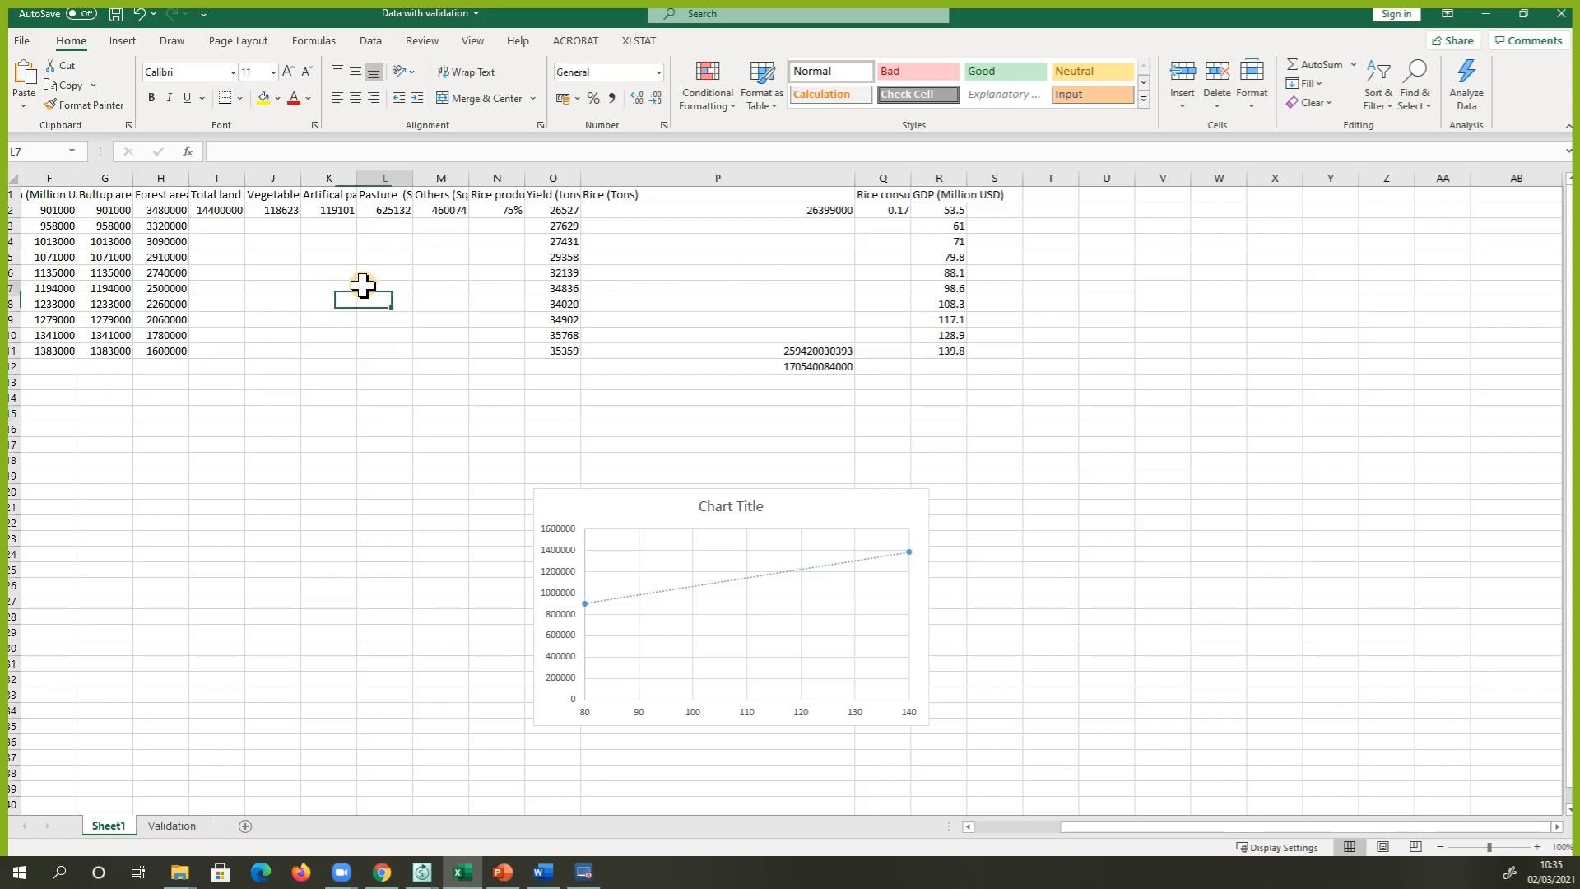
click(54, 210)
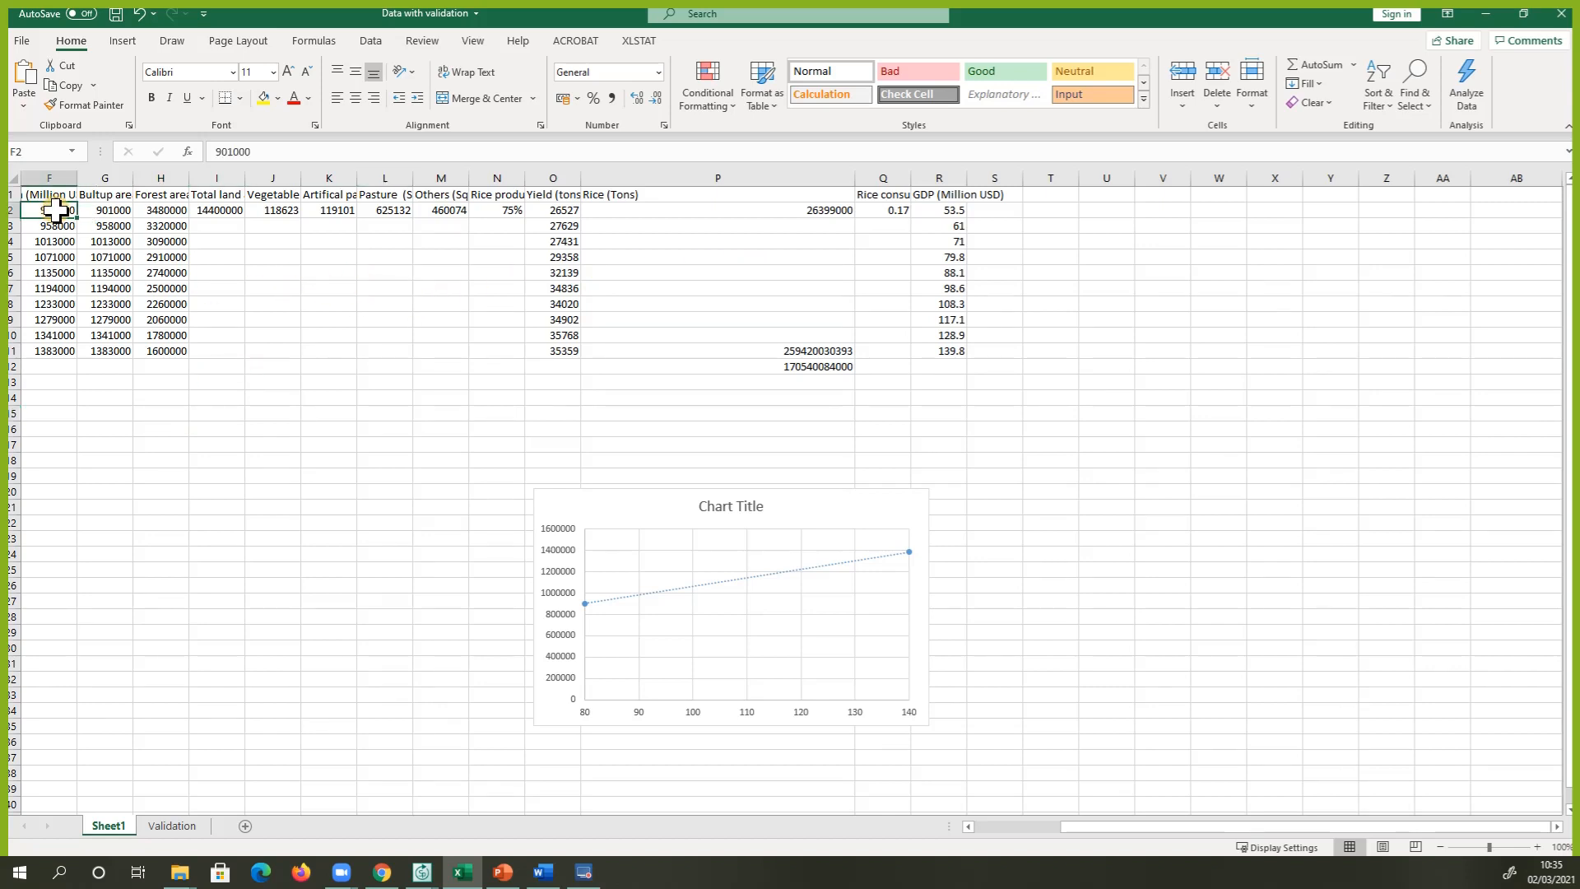
right_click(55, 210)
click(91, 244)
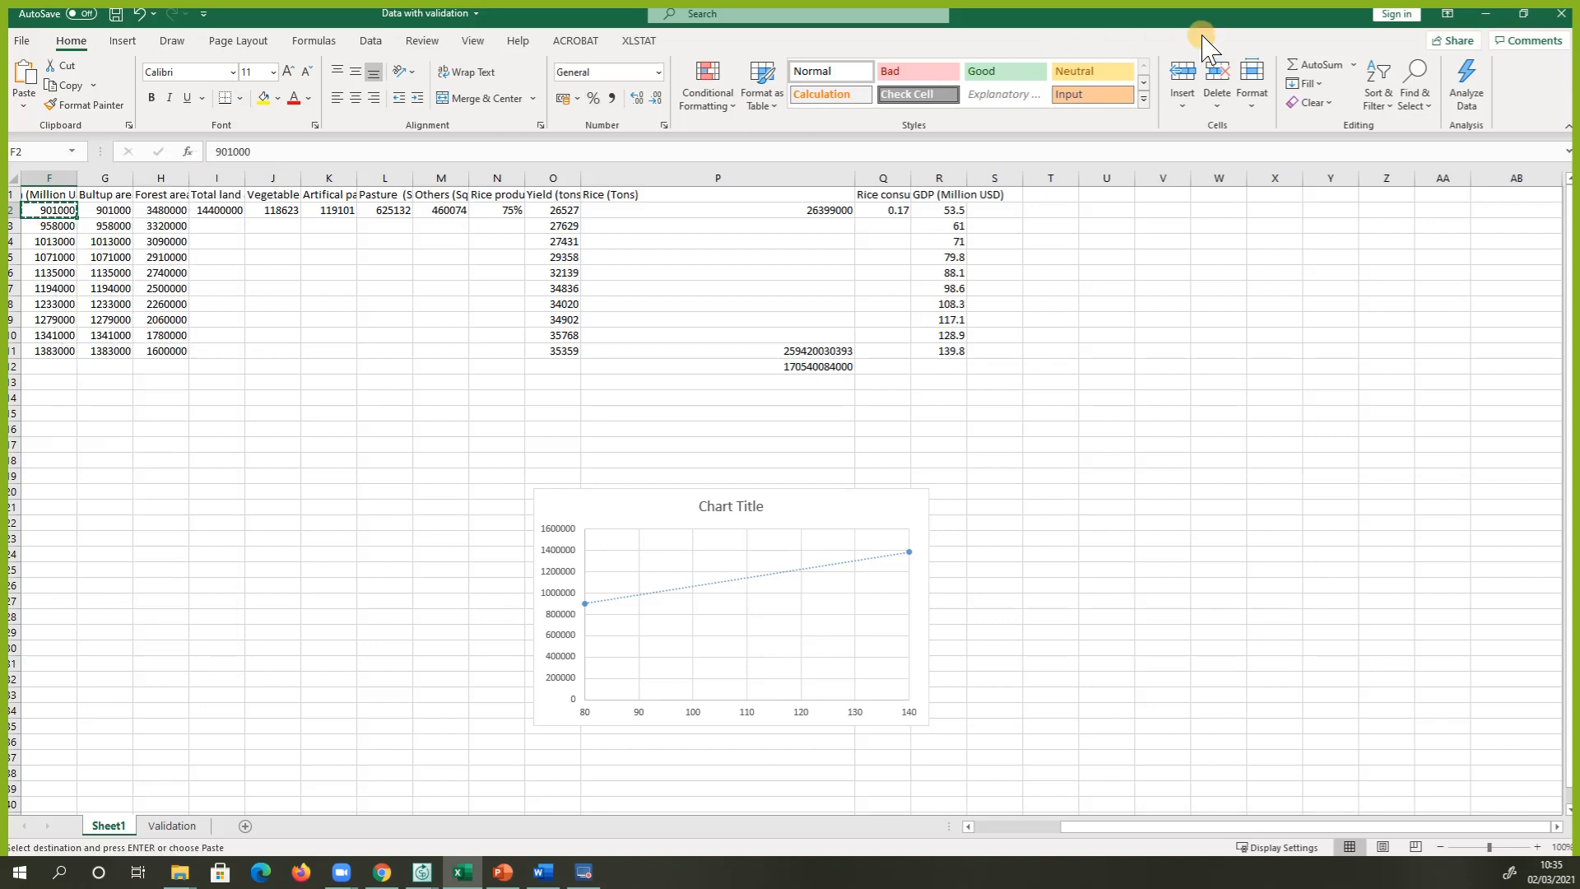
click(49, 195)
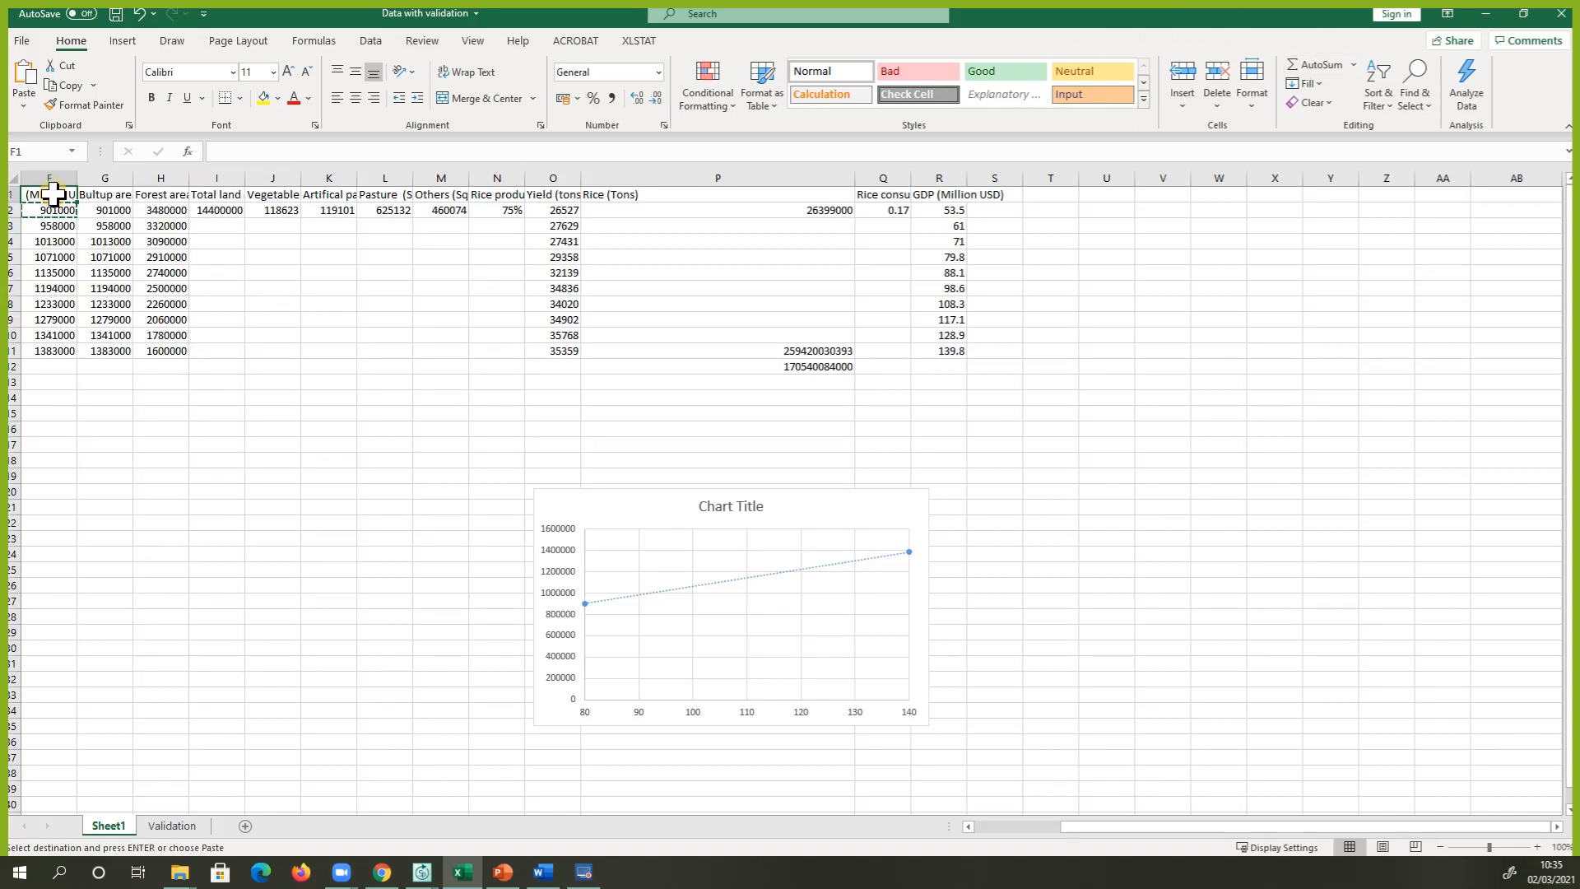
click(1486, 16)
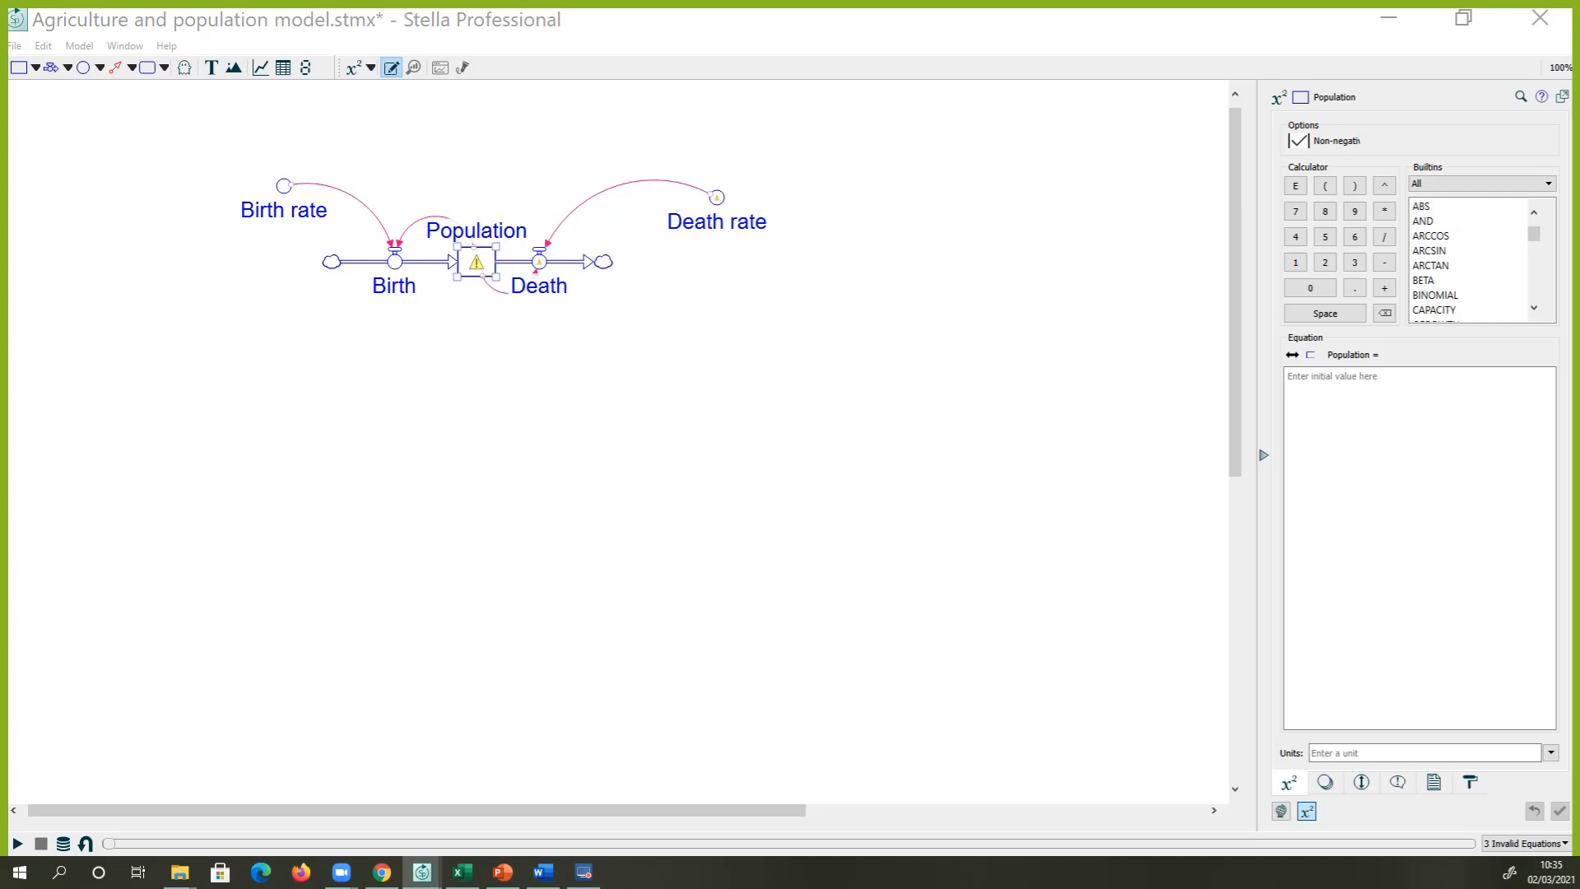
Set the Population stock's initial value to 80 and its units to Million persons
click(1317, 380)
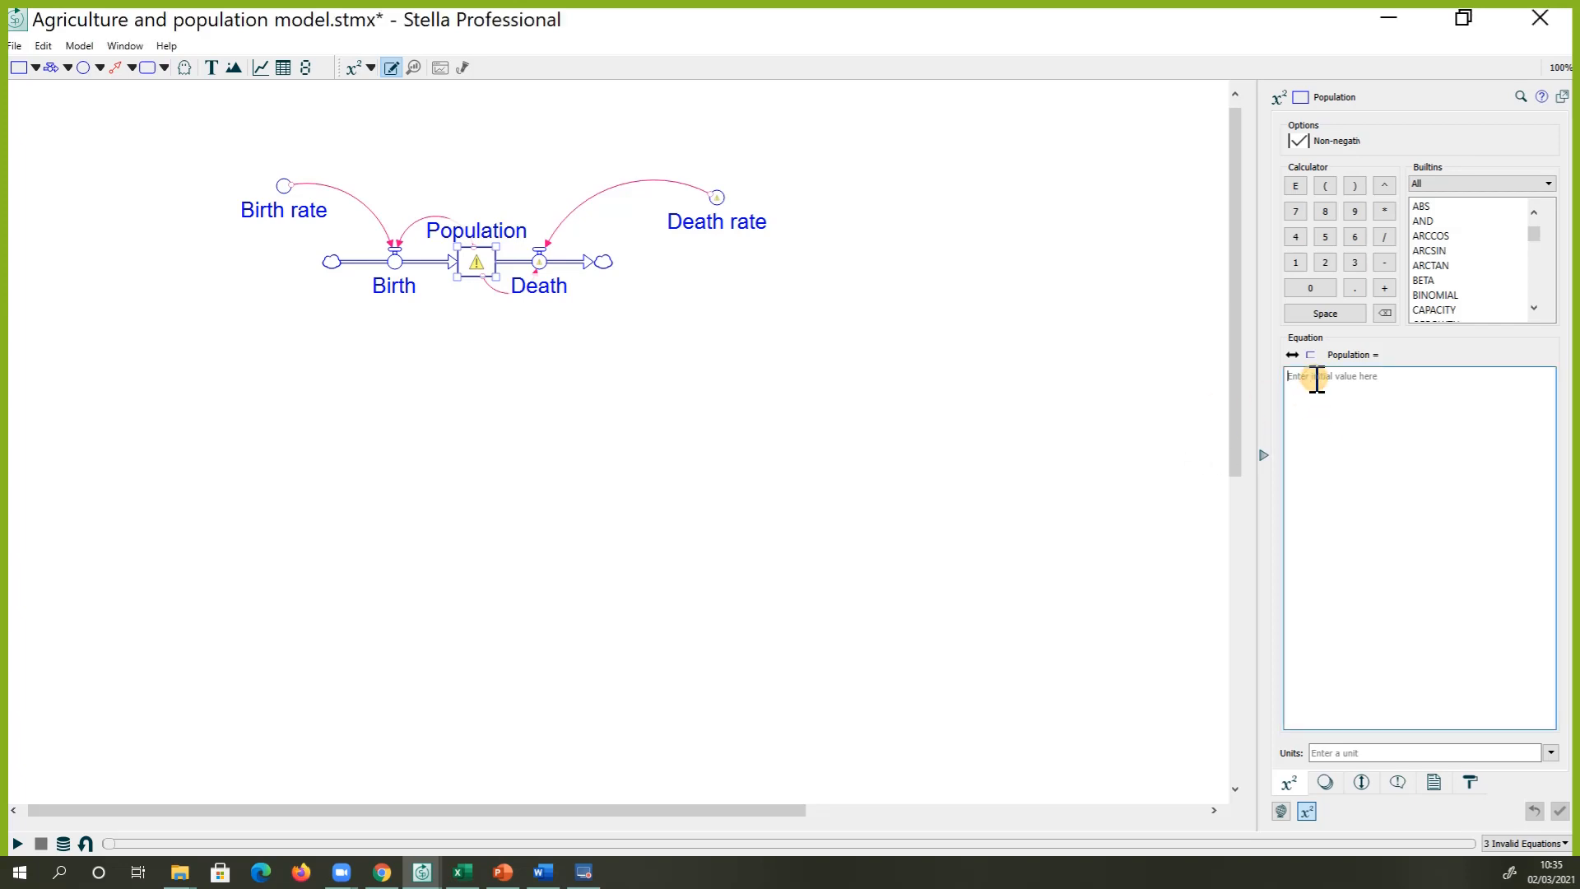
text(80)
click(1551, 753)
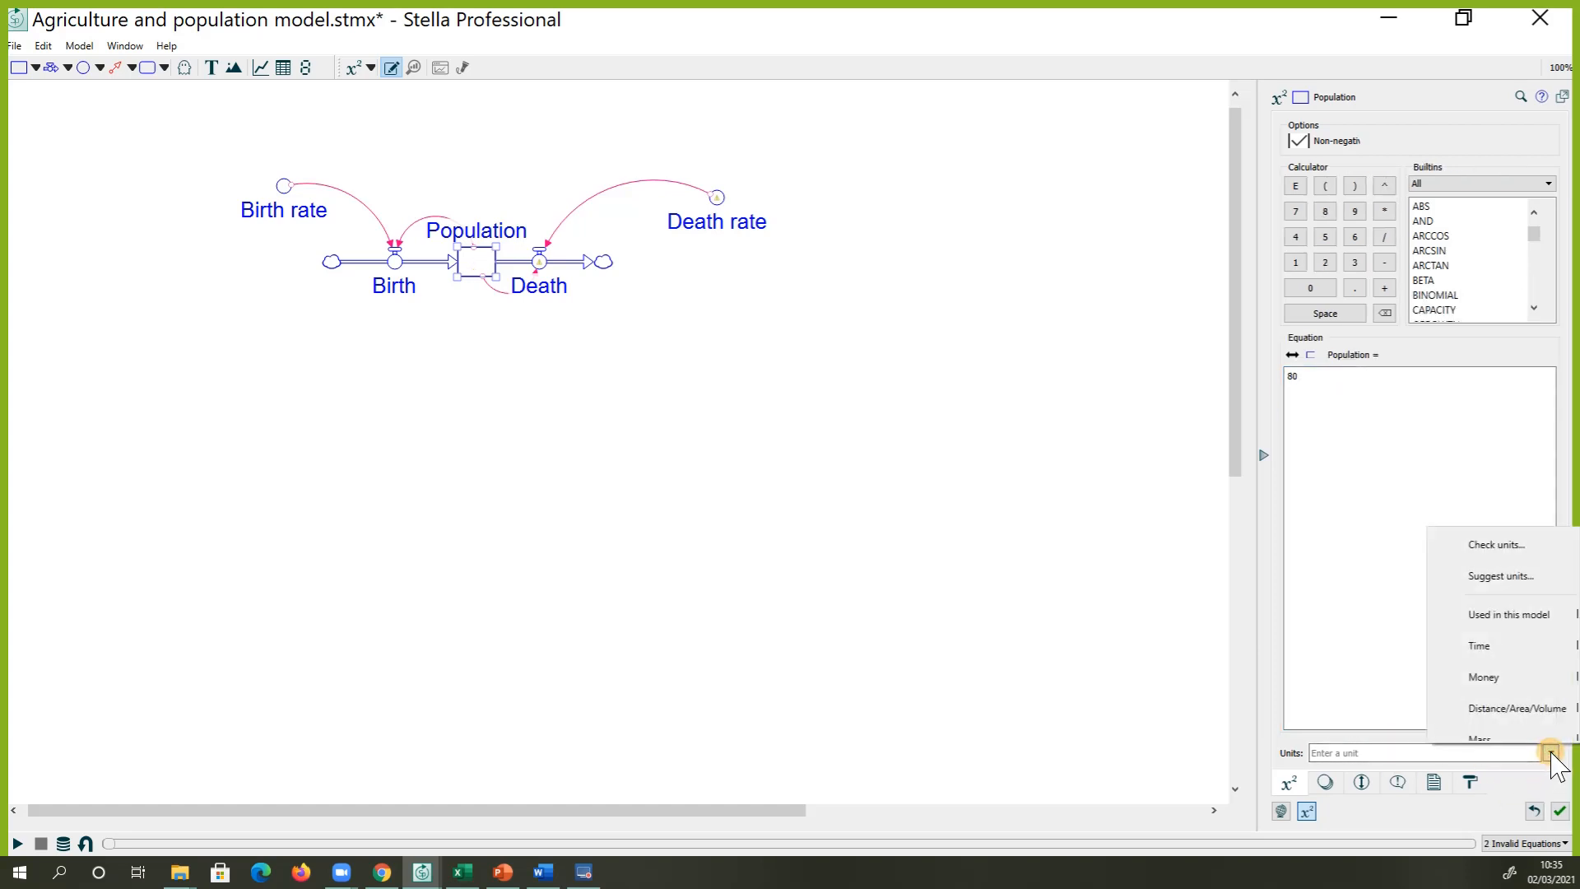
click(1354, 752)
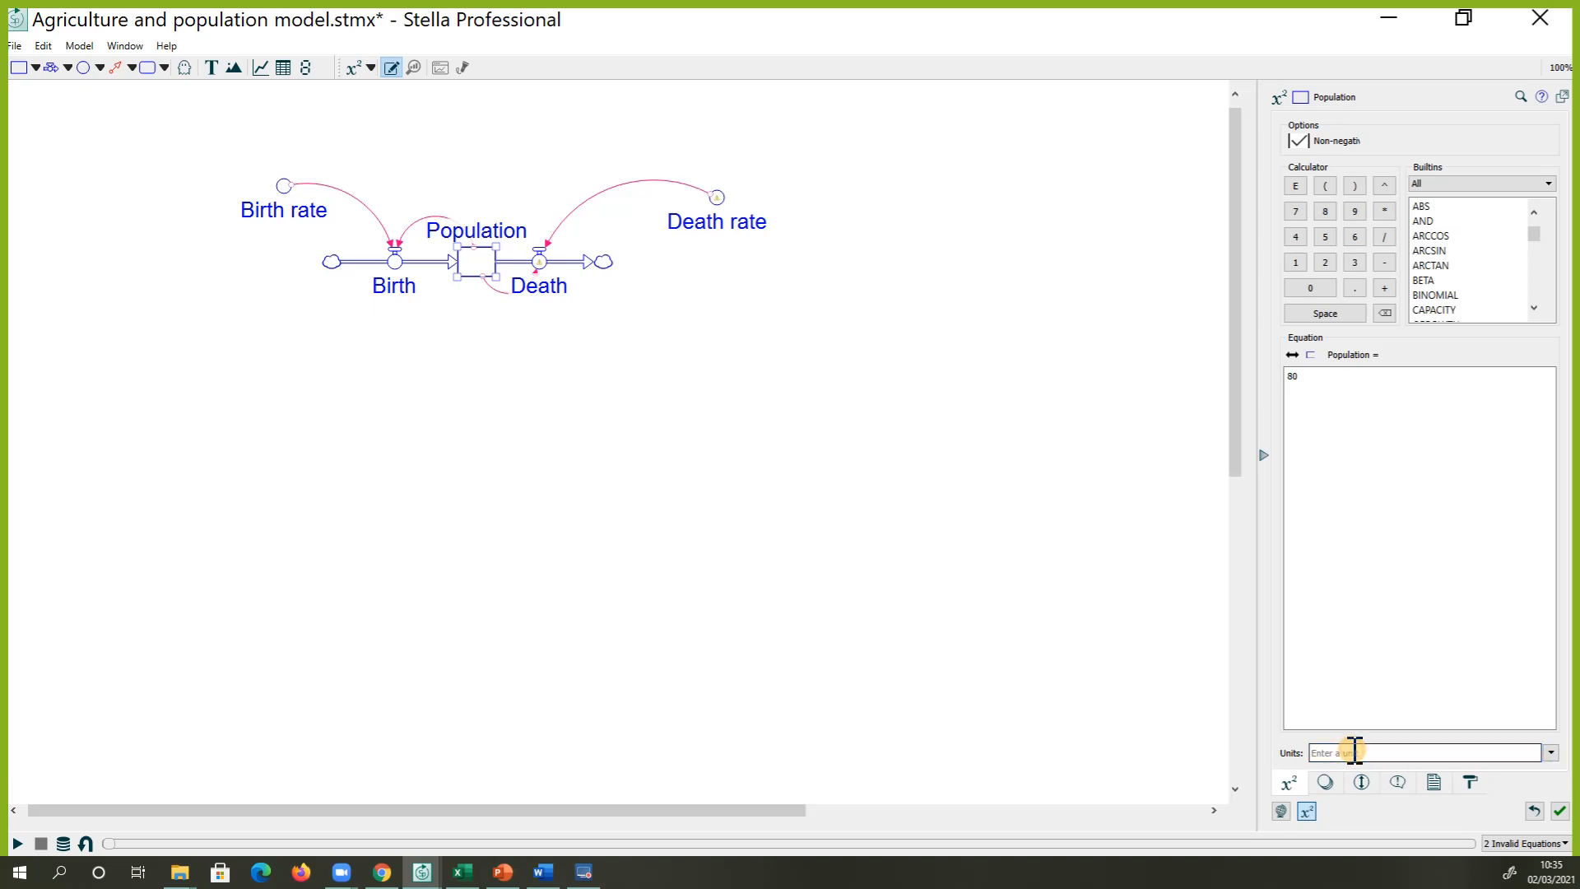
text(Million persons)
click(1560, 812)
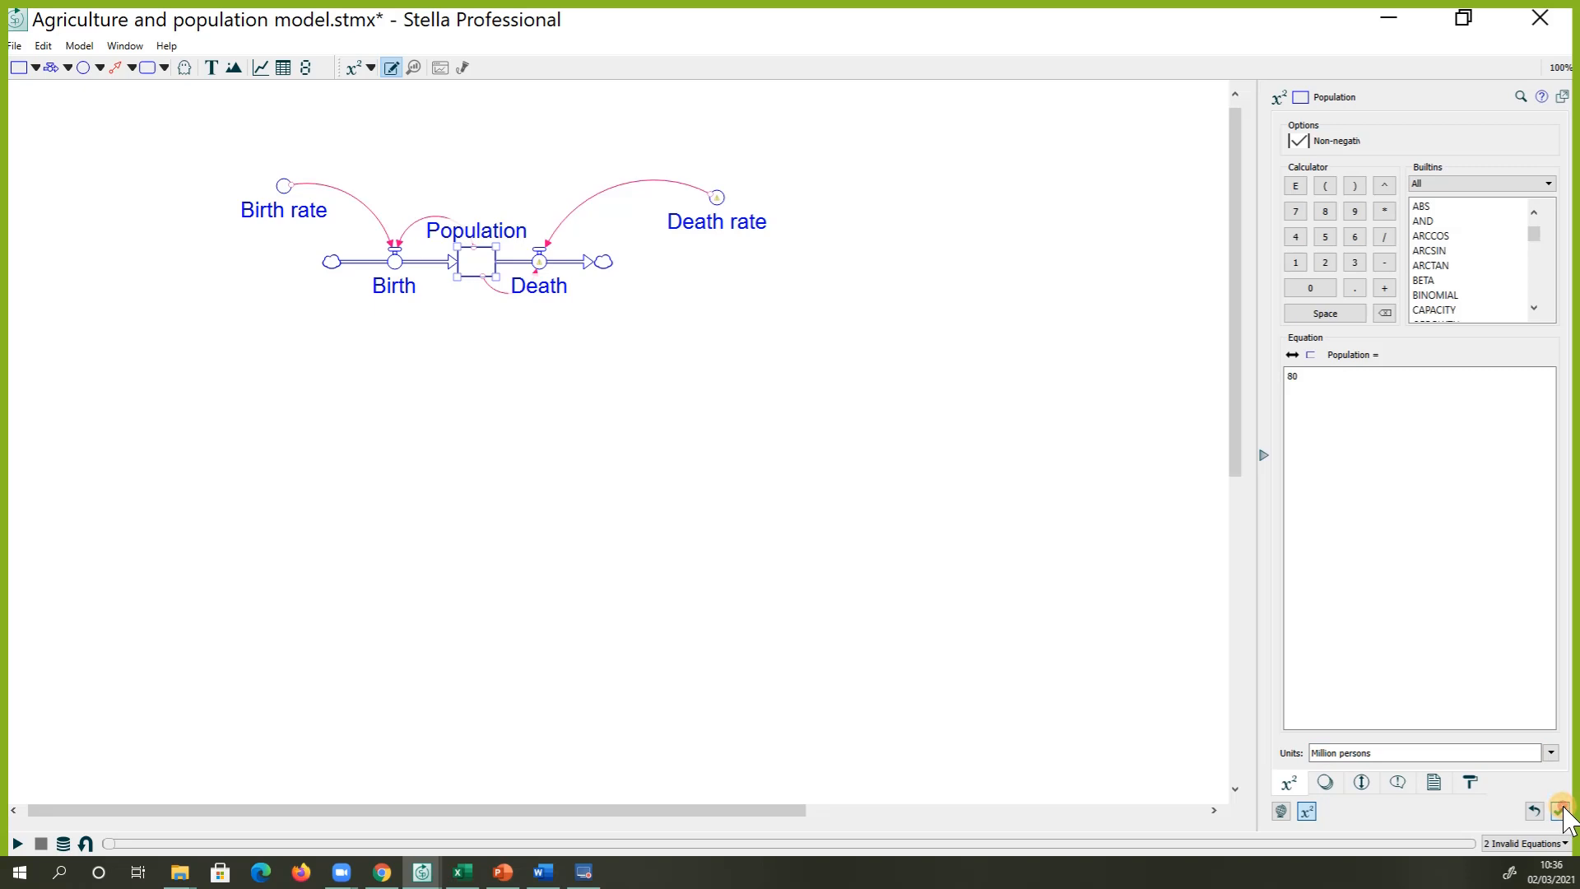
click(1559, 812)
Define the Death flow's equation as Population*Death_rate
click(538, 263)
click(540, 263)
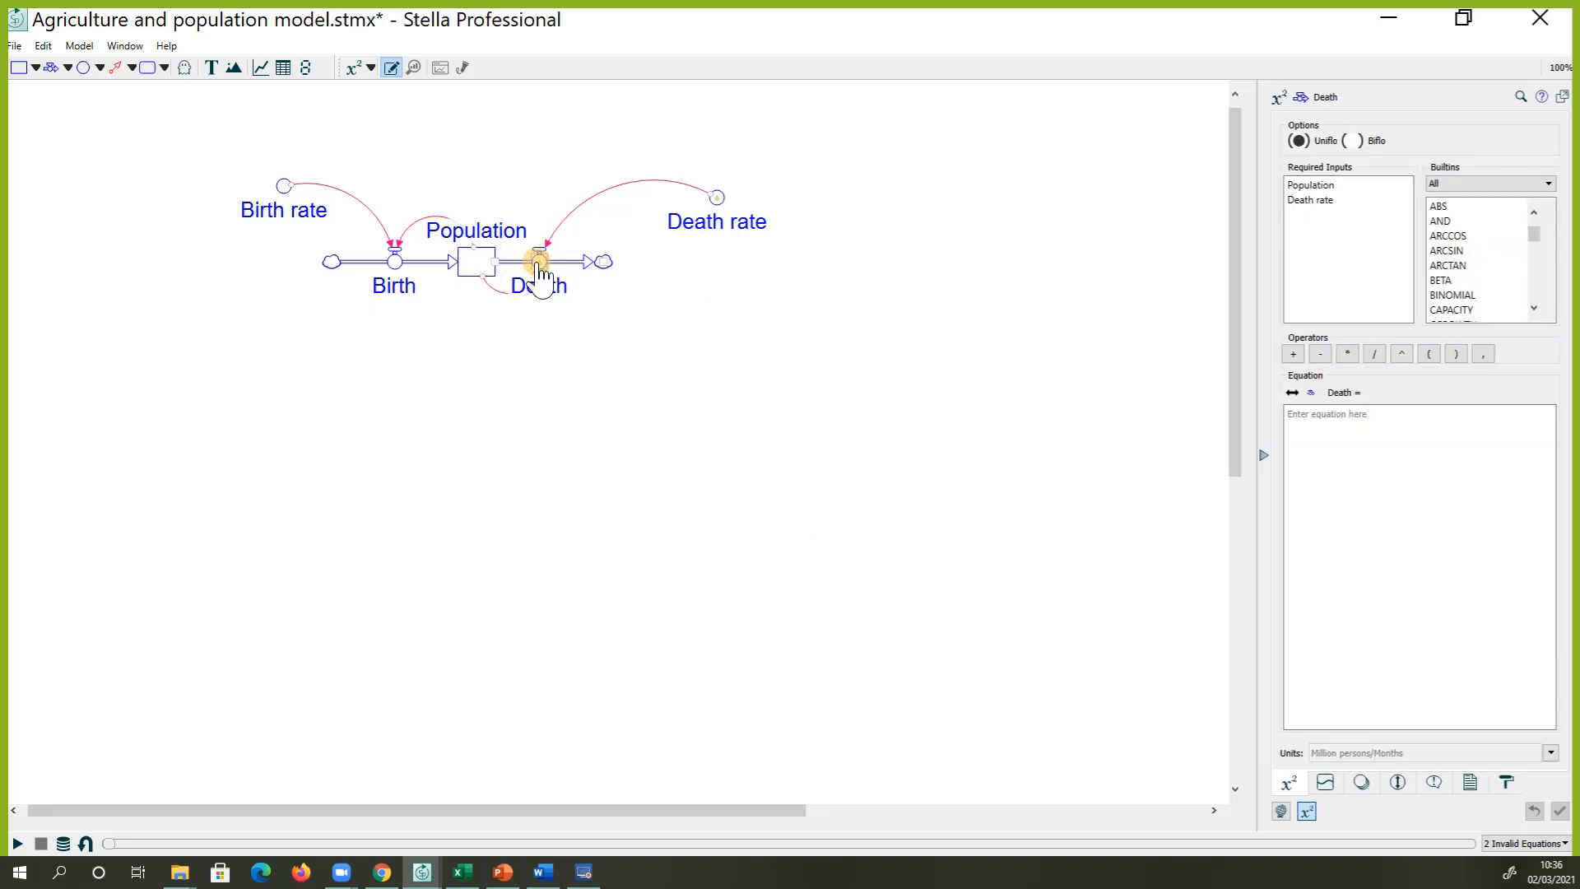
click(1357, 428)
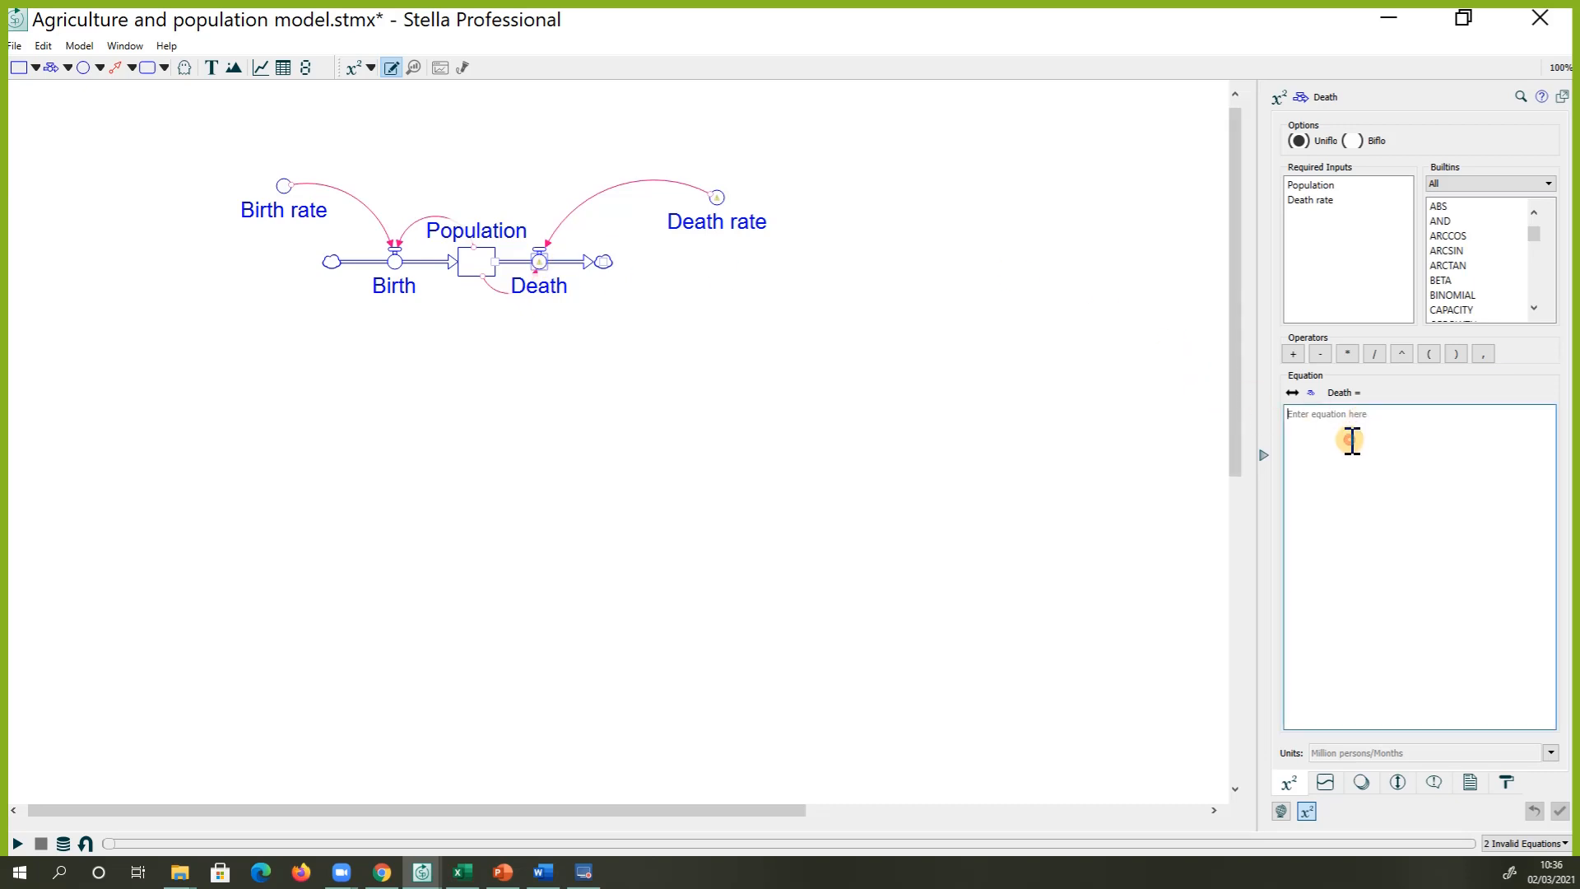
click(1318, 186)
click(1347, 354)
click(1319, 201)
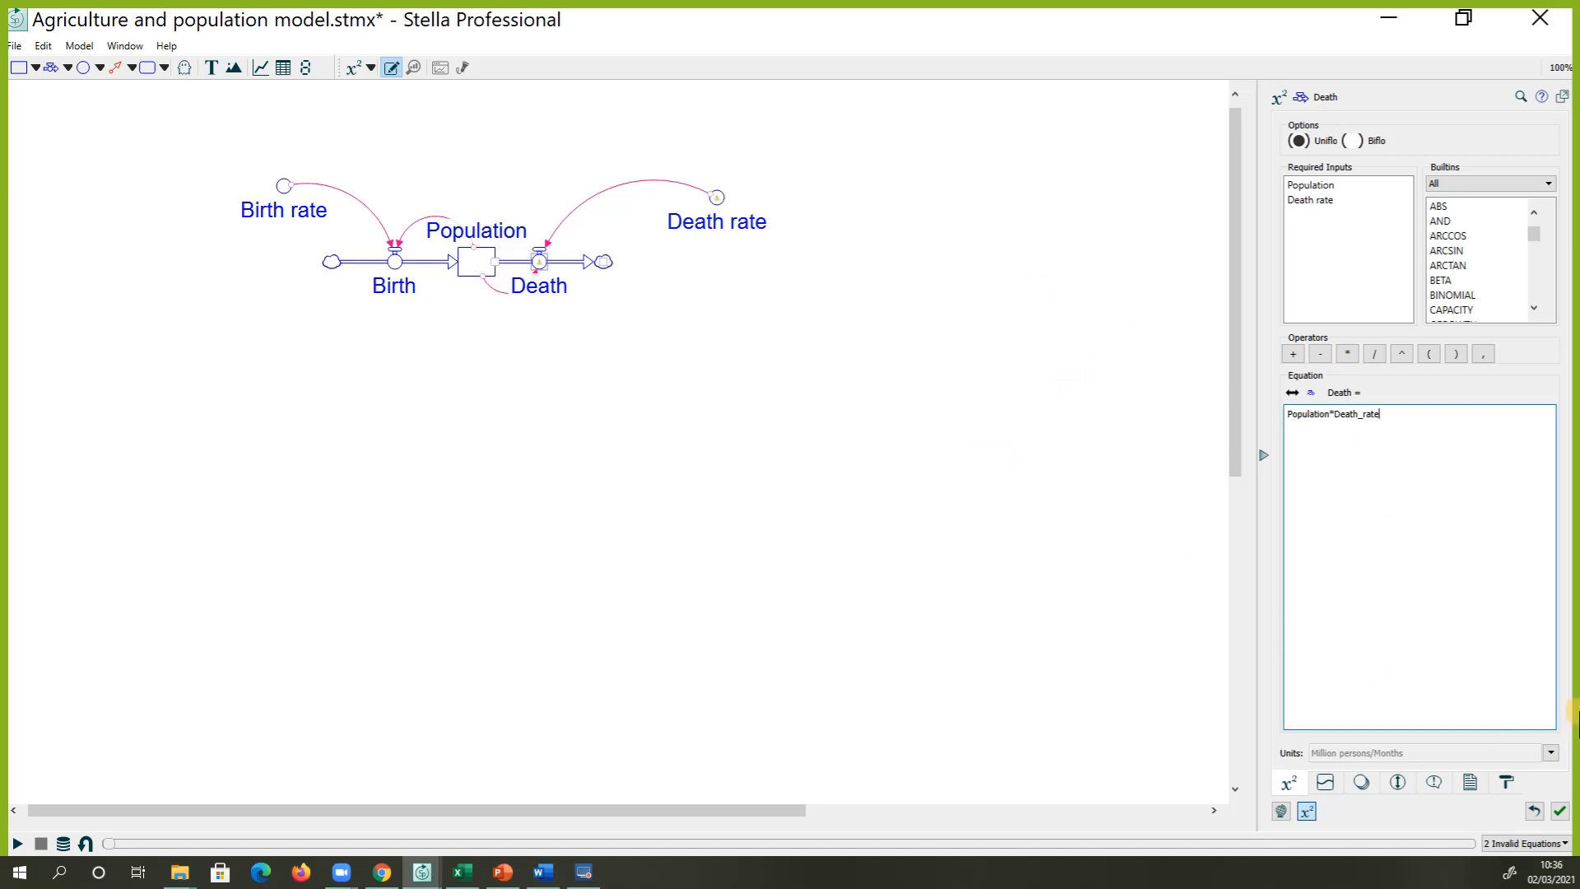
click(1558, 810)
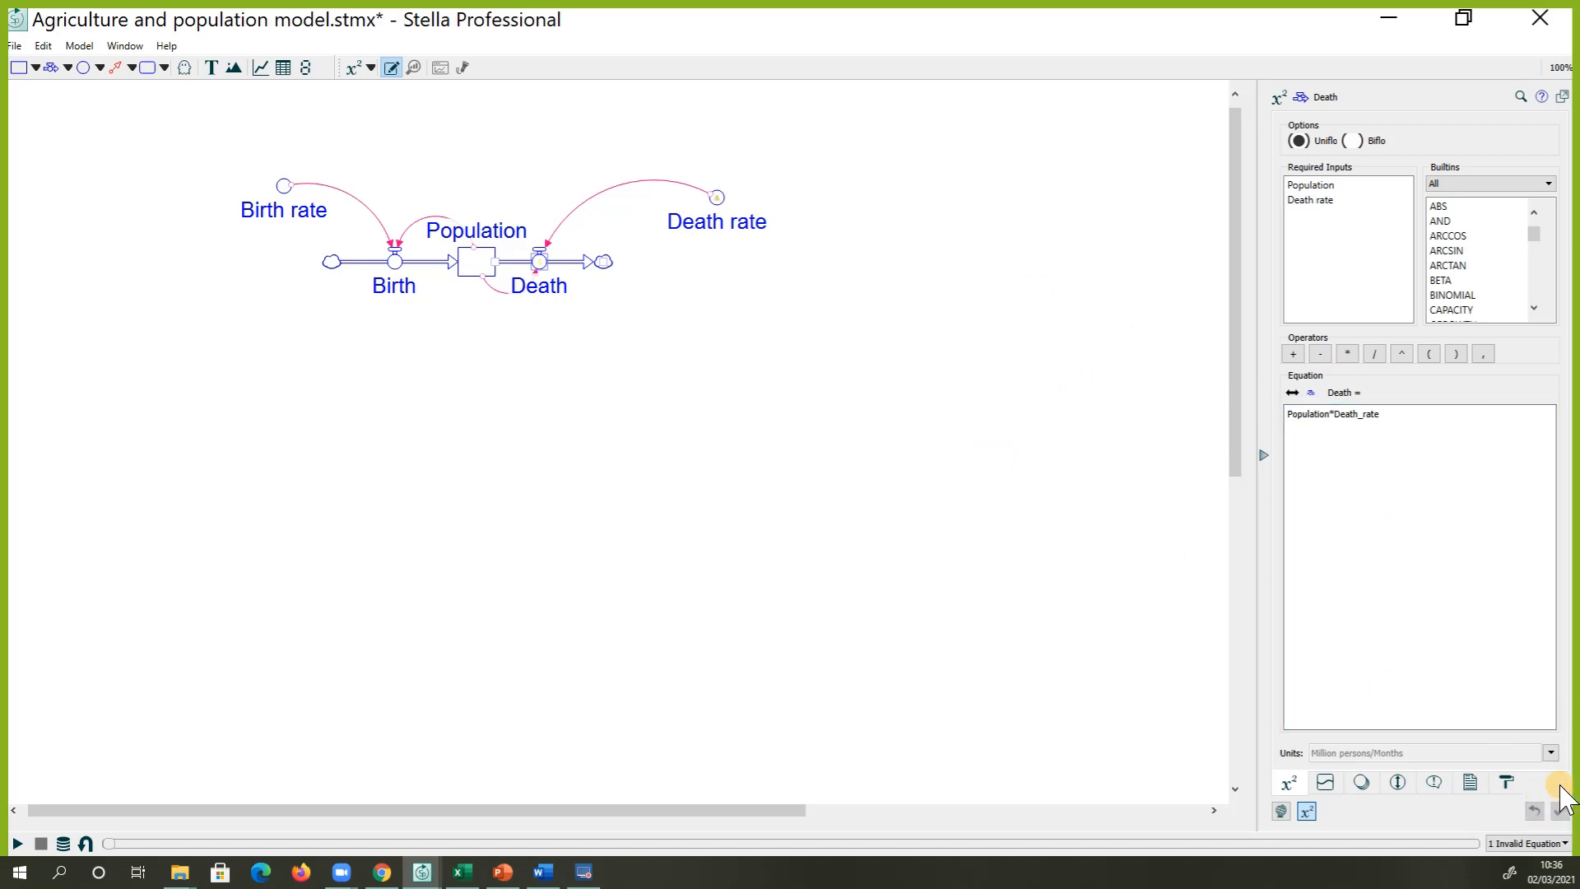
Review the rate converters and the causal loop diagram in the Word document, and return to the Stella model
click(715, 203)
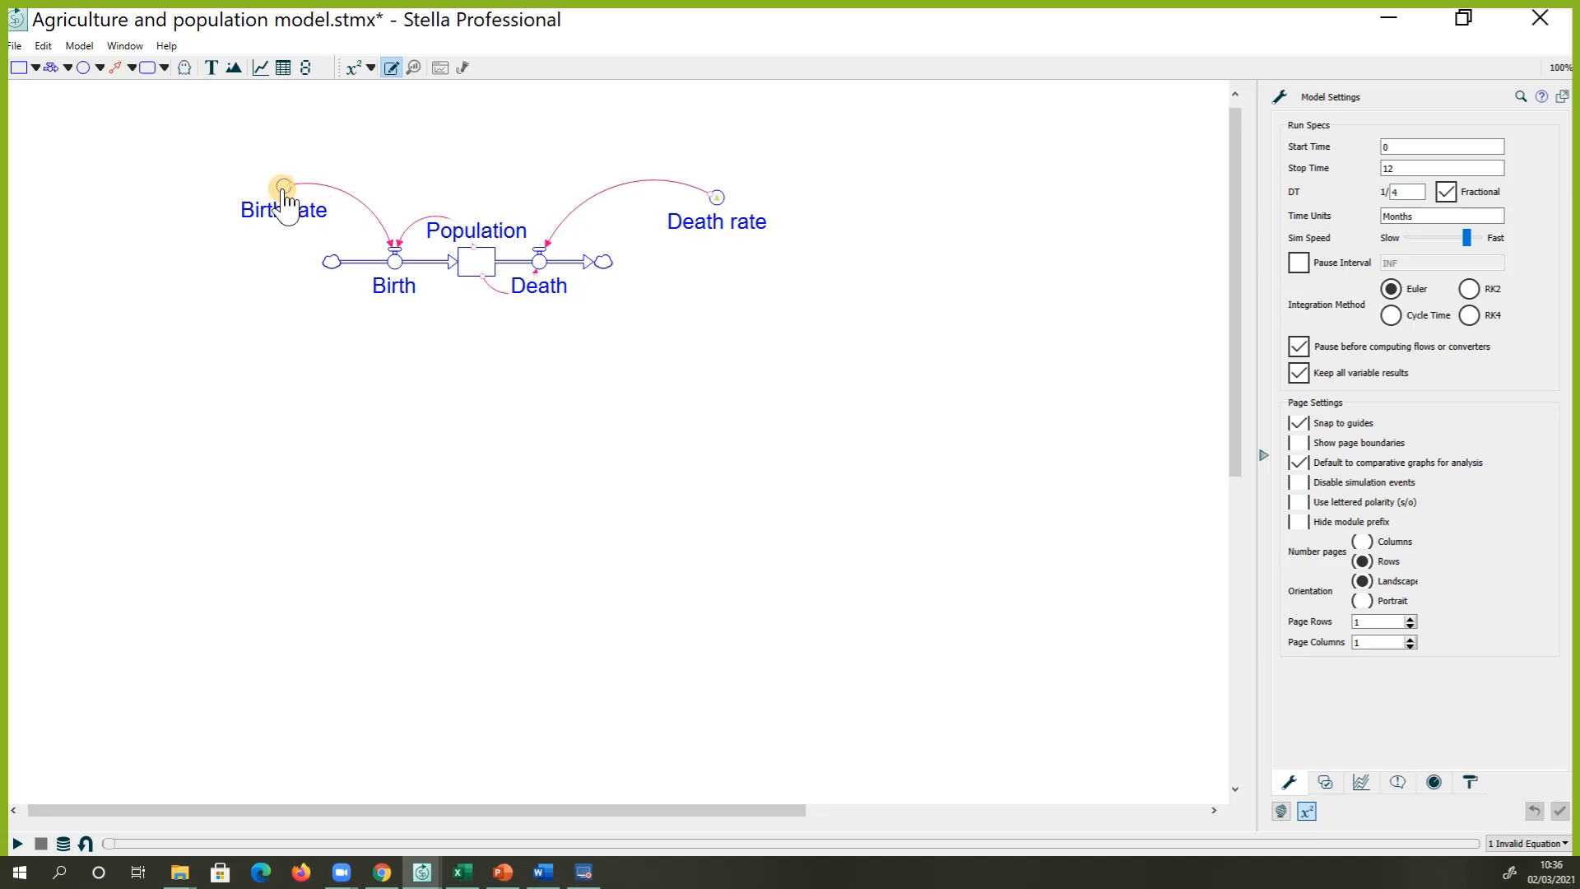
click(264, 211)
click(640, 132)
click(739, 229)
click(542, 874)
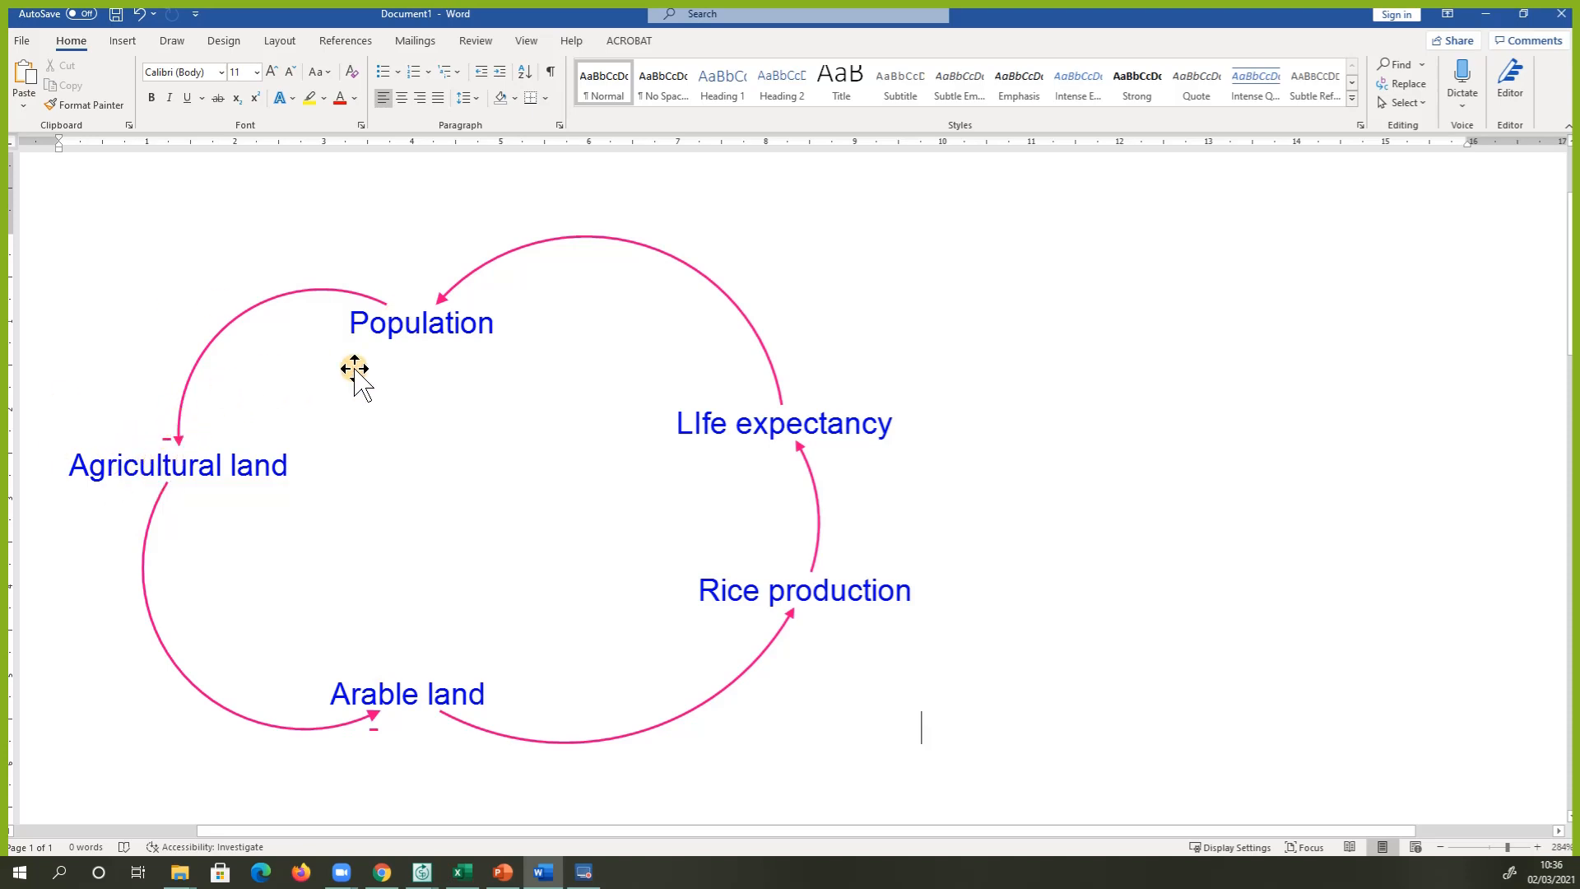
click(1485, 14)
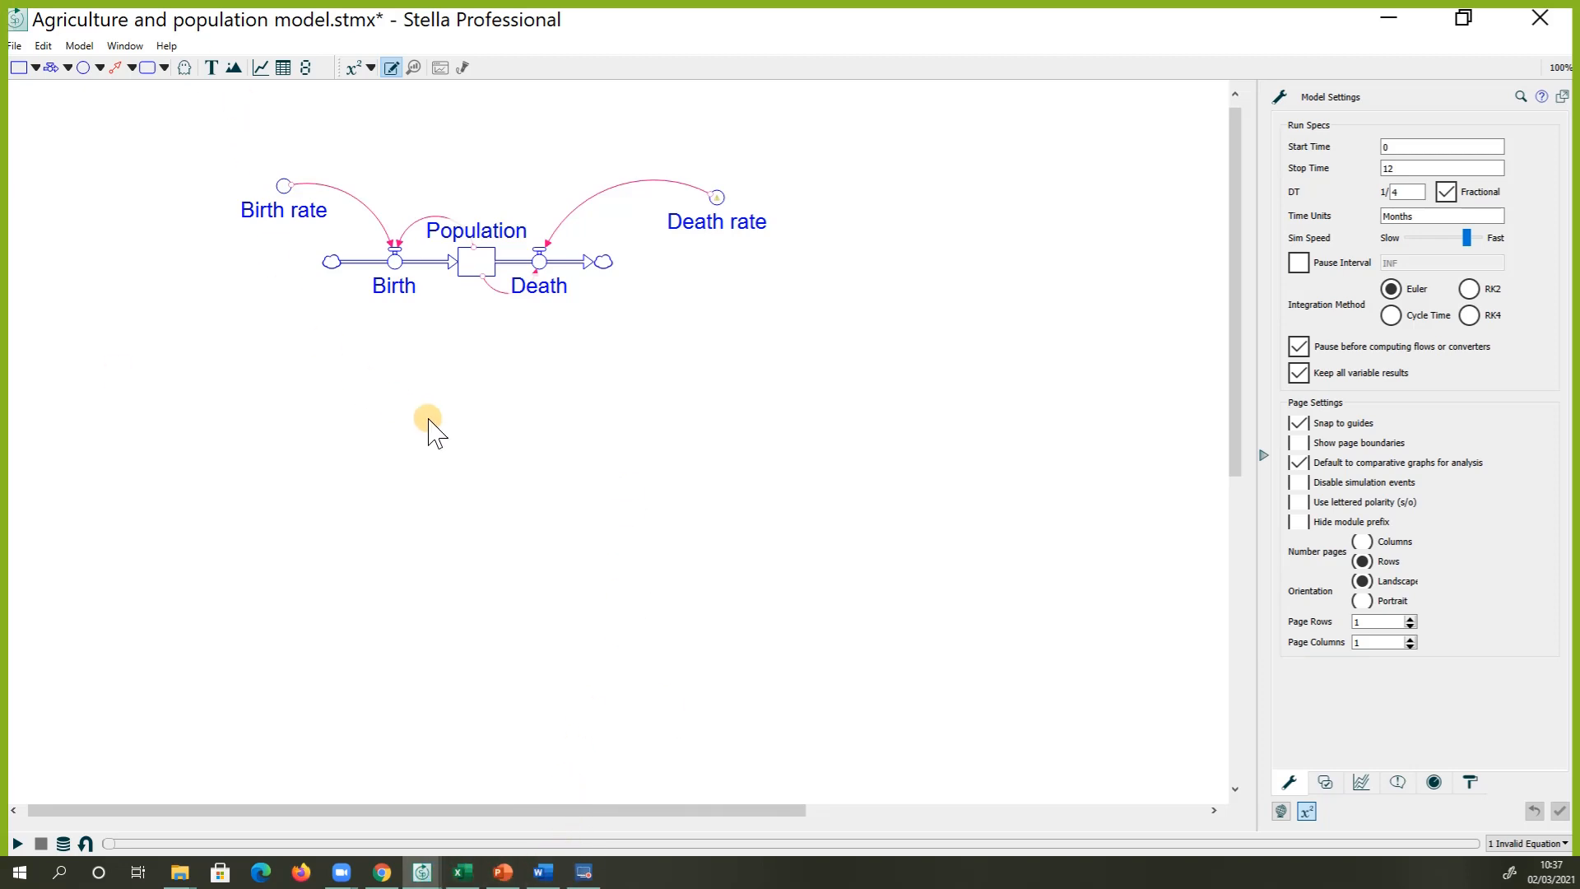
Add a converter named Bultup area in the empty space below the Birth flow
click(84, 67)
click(338, 404)
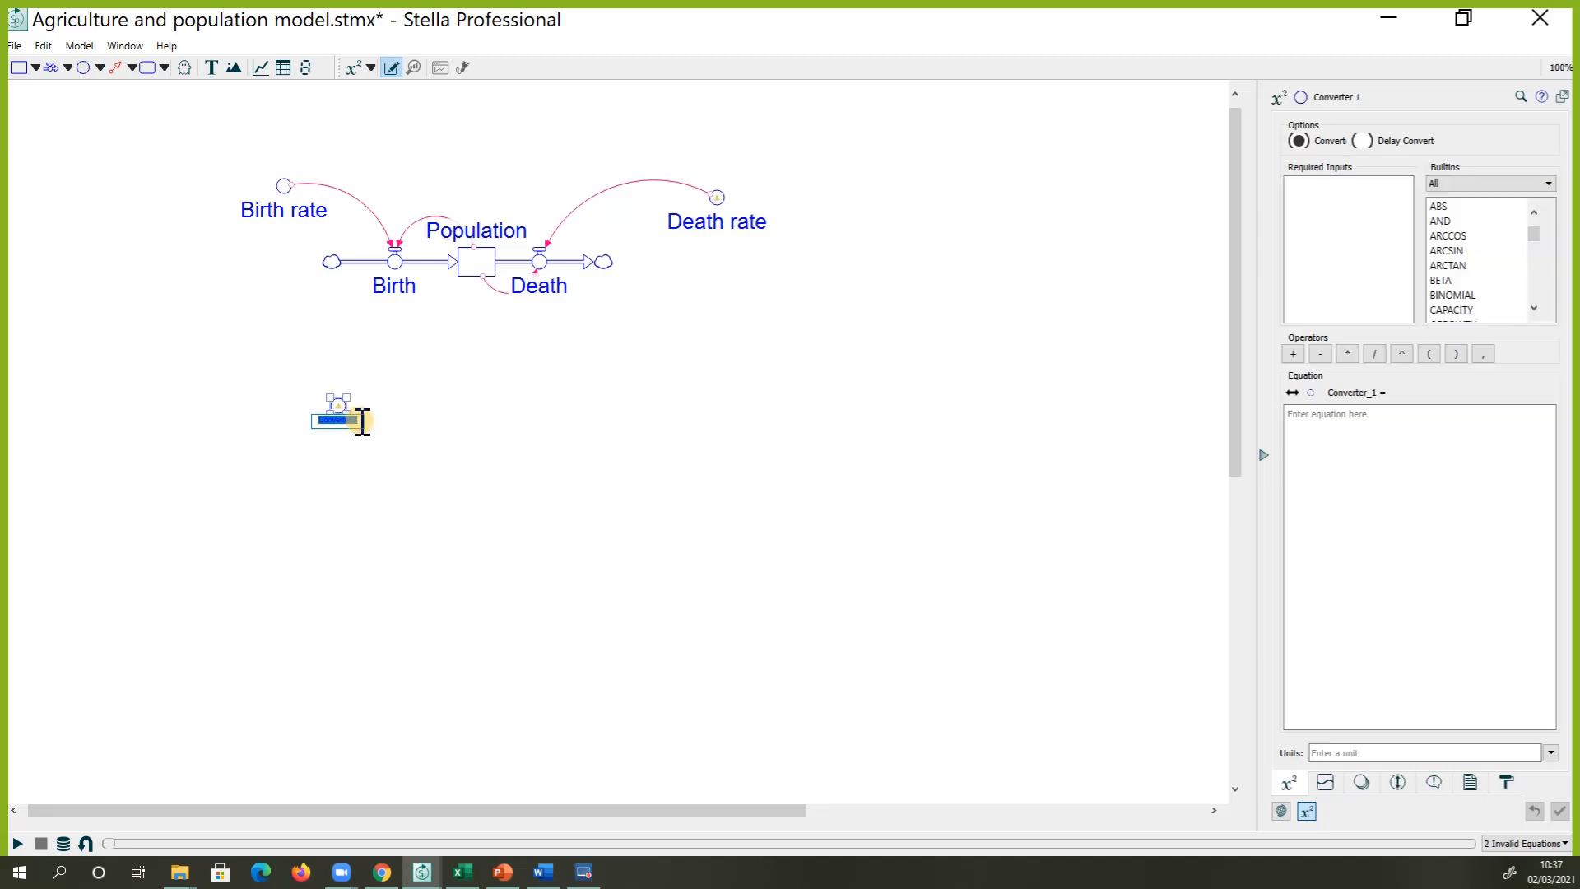
text(E)
text(uiltup)
text( area)
key(Return)
drag(492, 501, 261, 334)
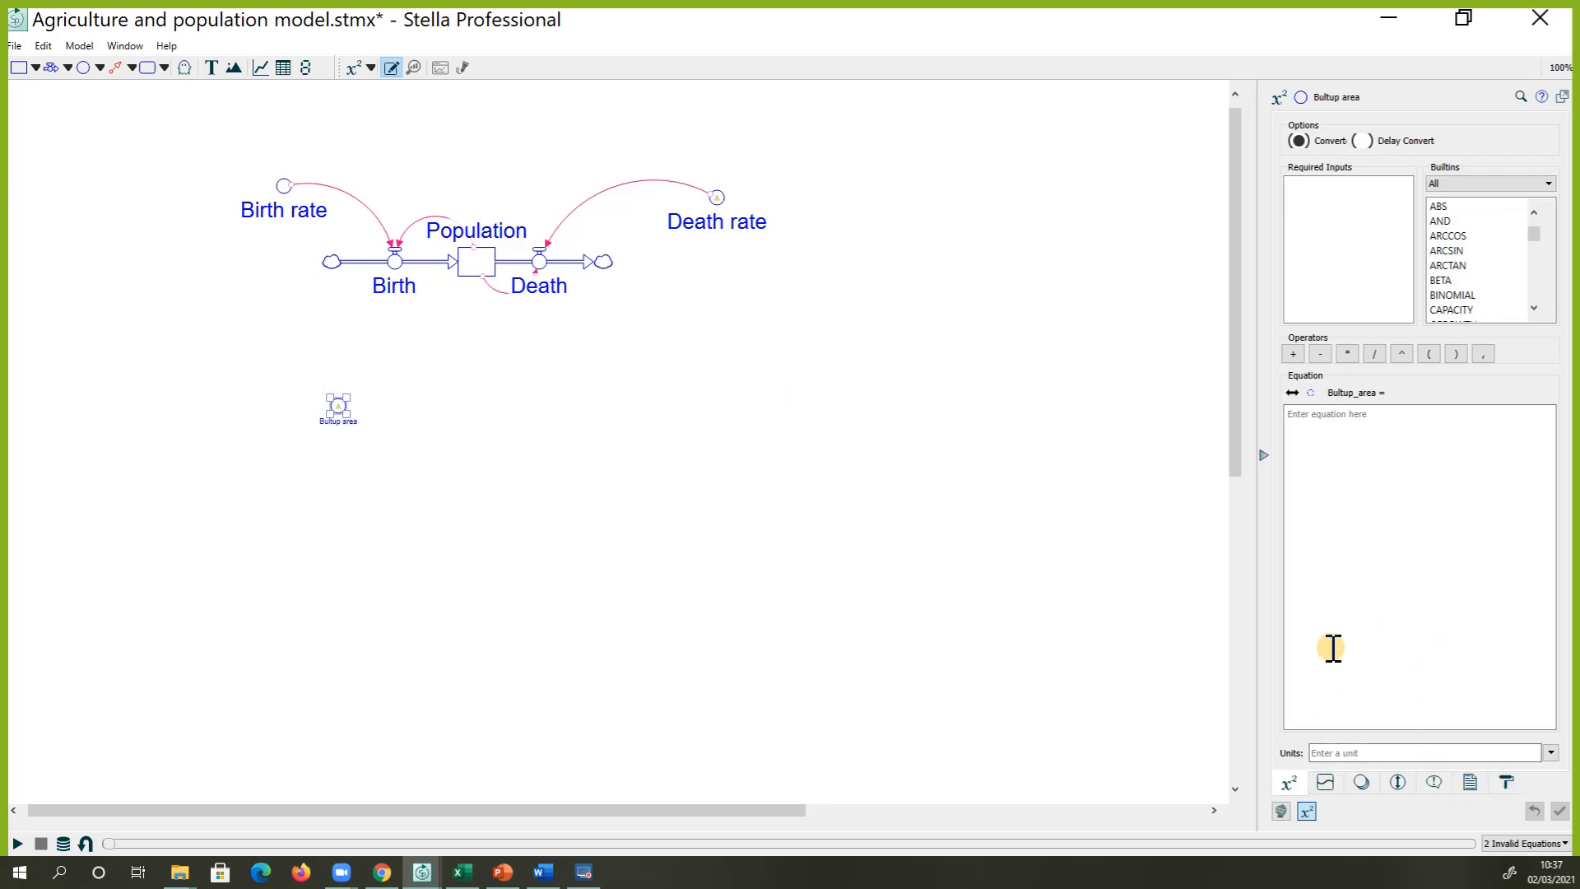
Switch to map view and set the Bultup area converter's label font size to 26
click(1282, 811)
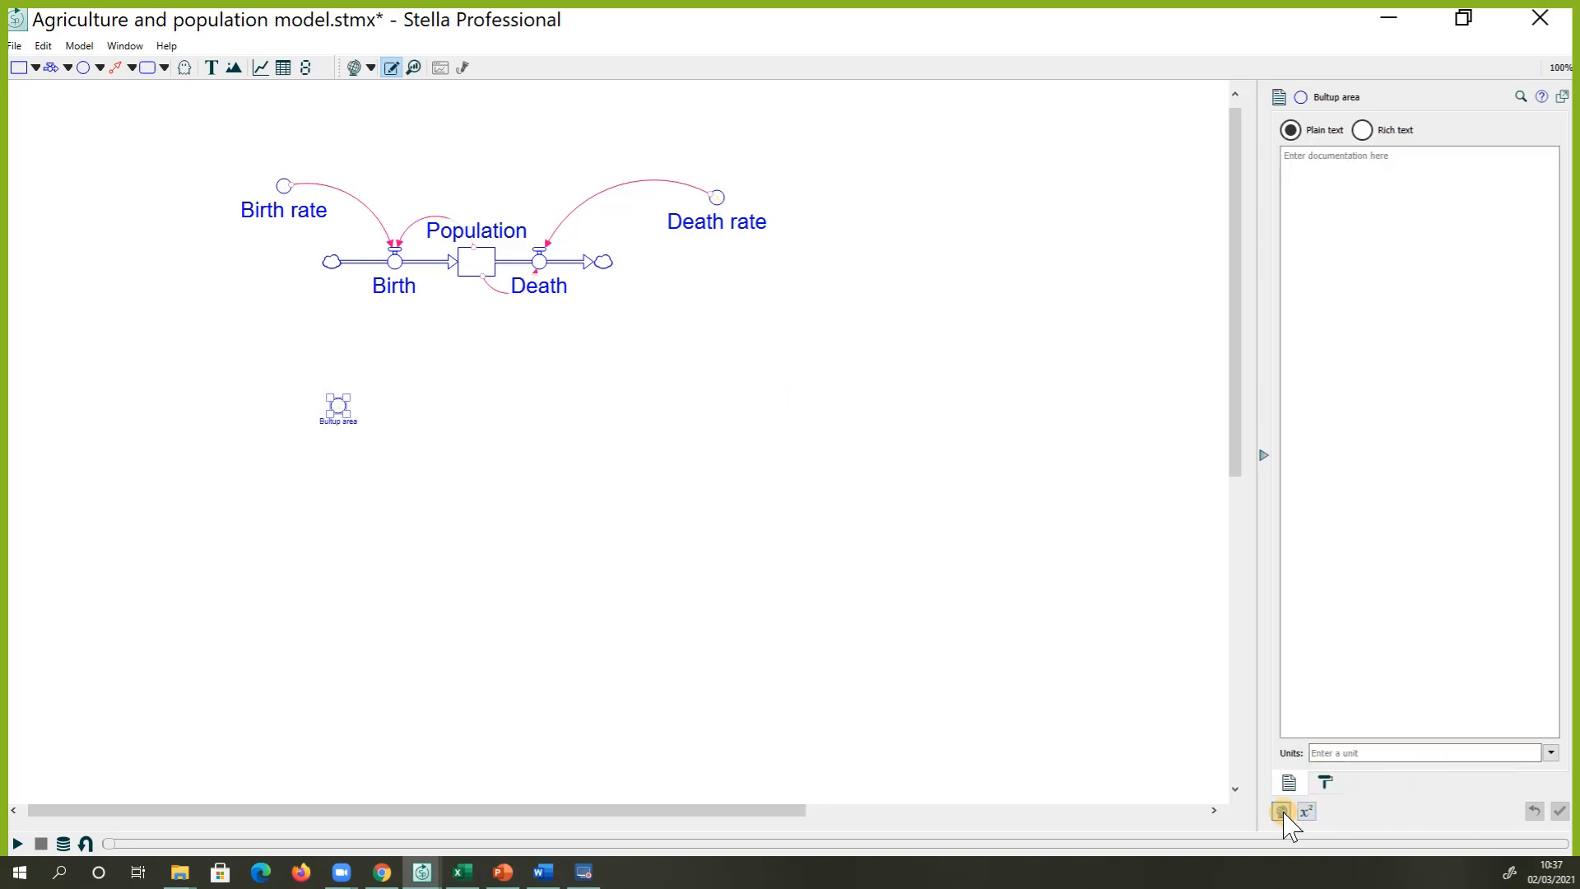
click(1326, 782)
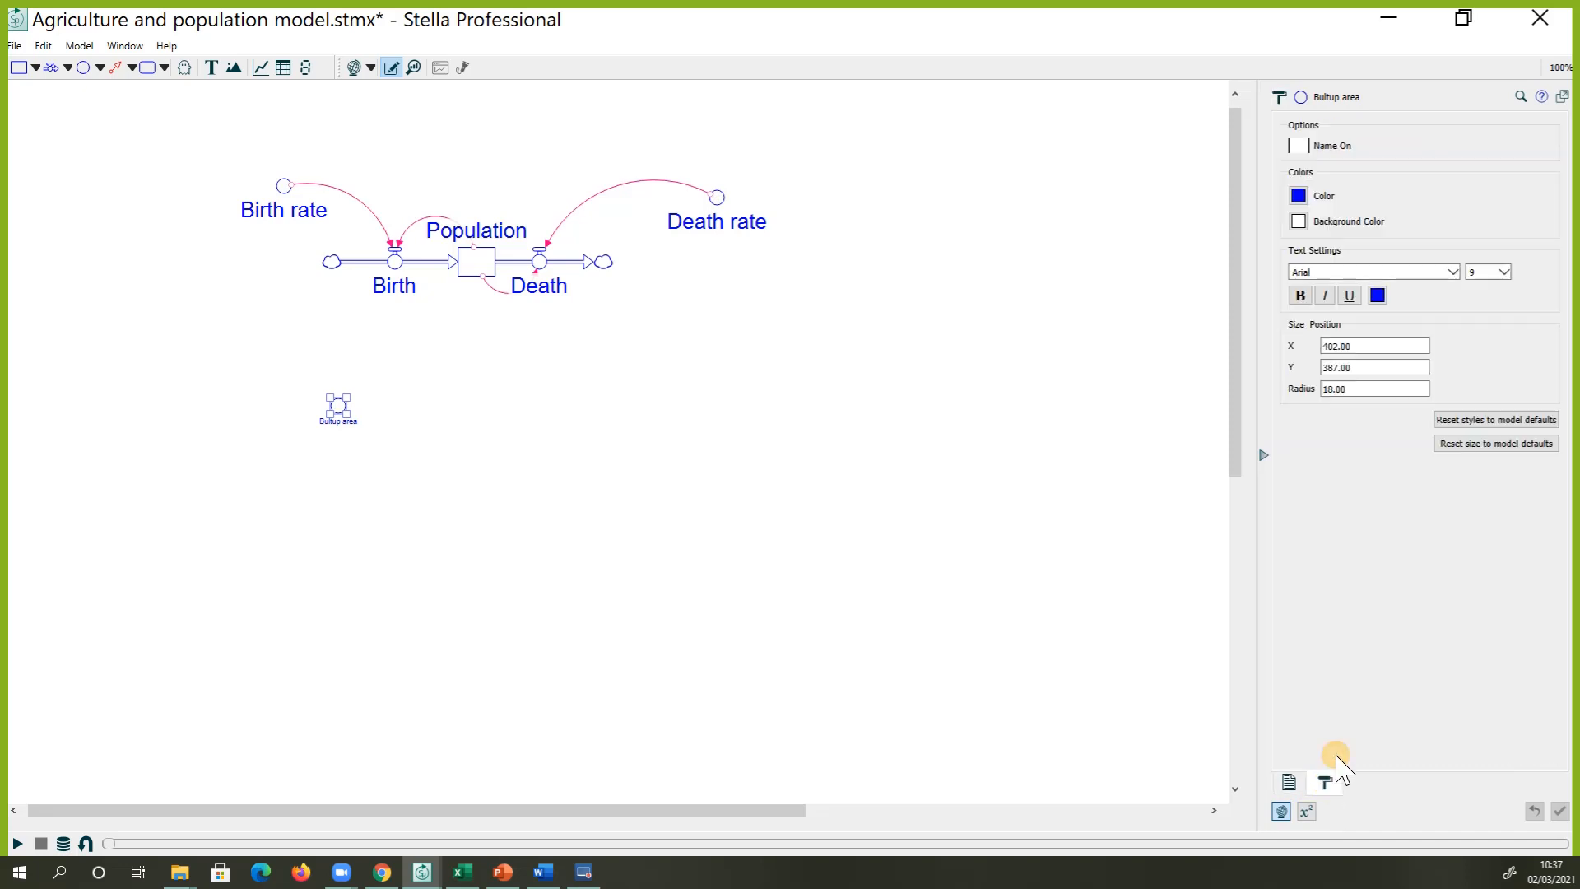
click(1503, 272)
scroll(1481, 376, down, 1)
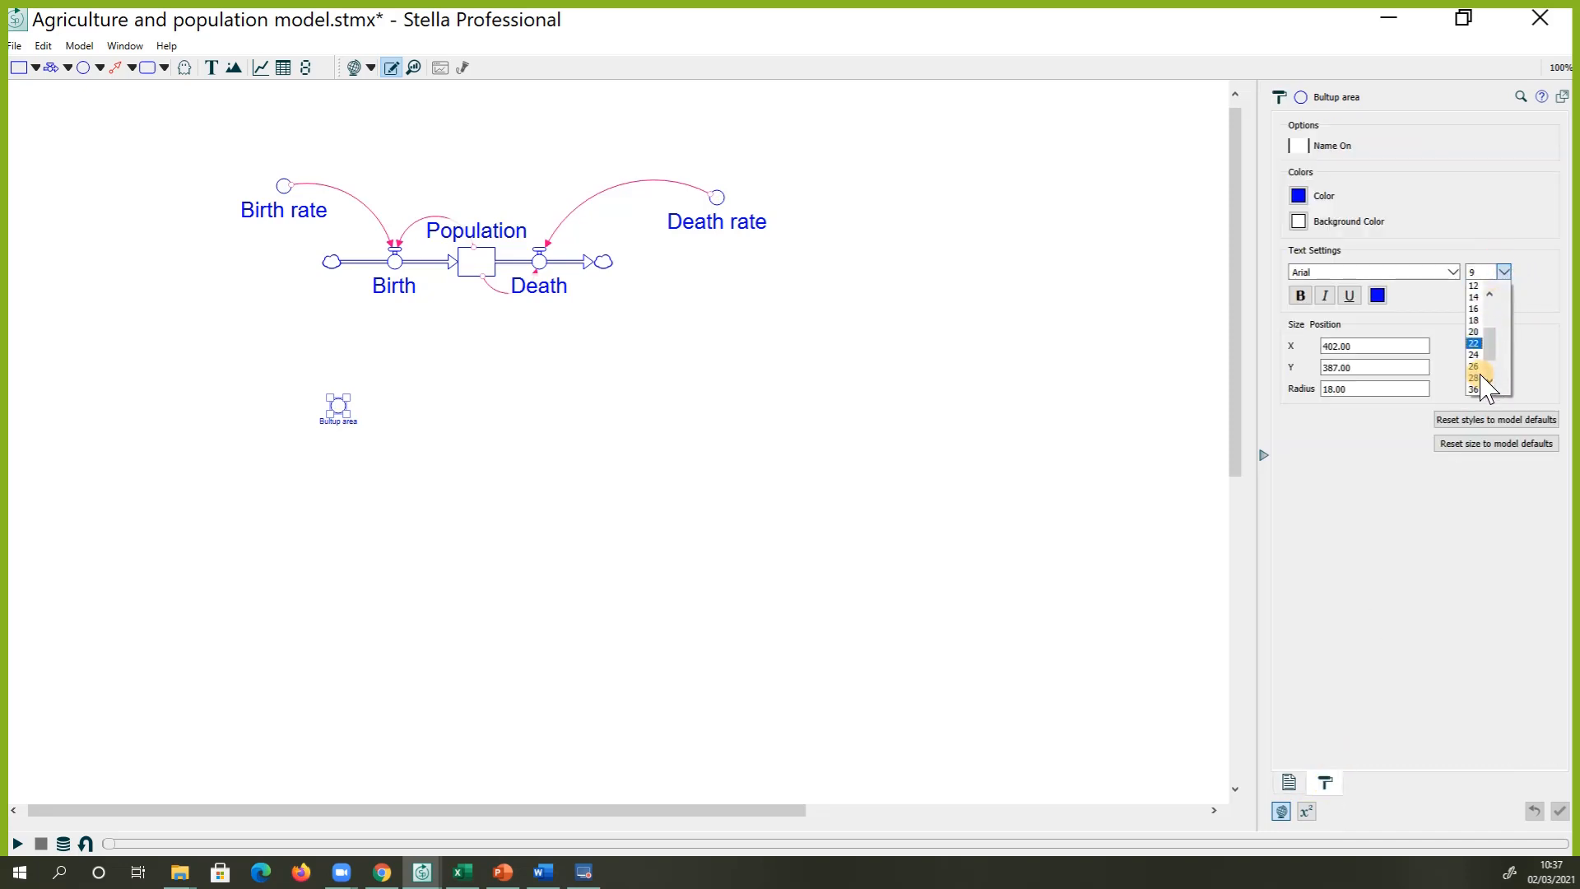
click(1478, 370)
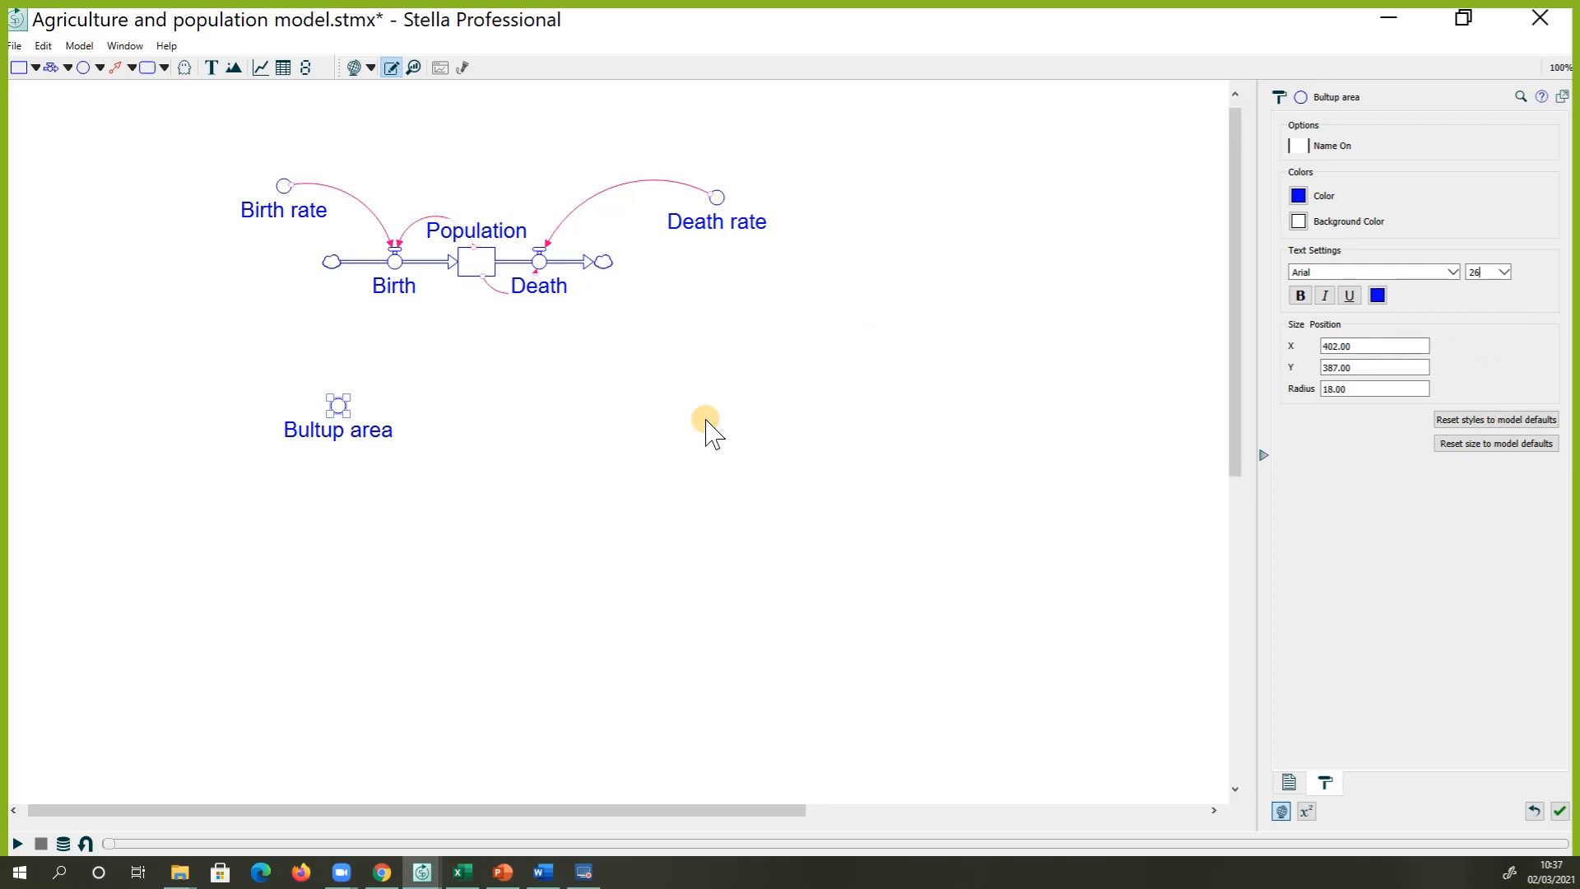
click(527, 450)
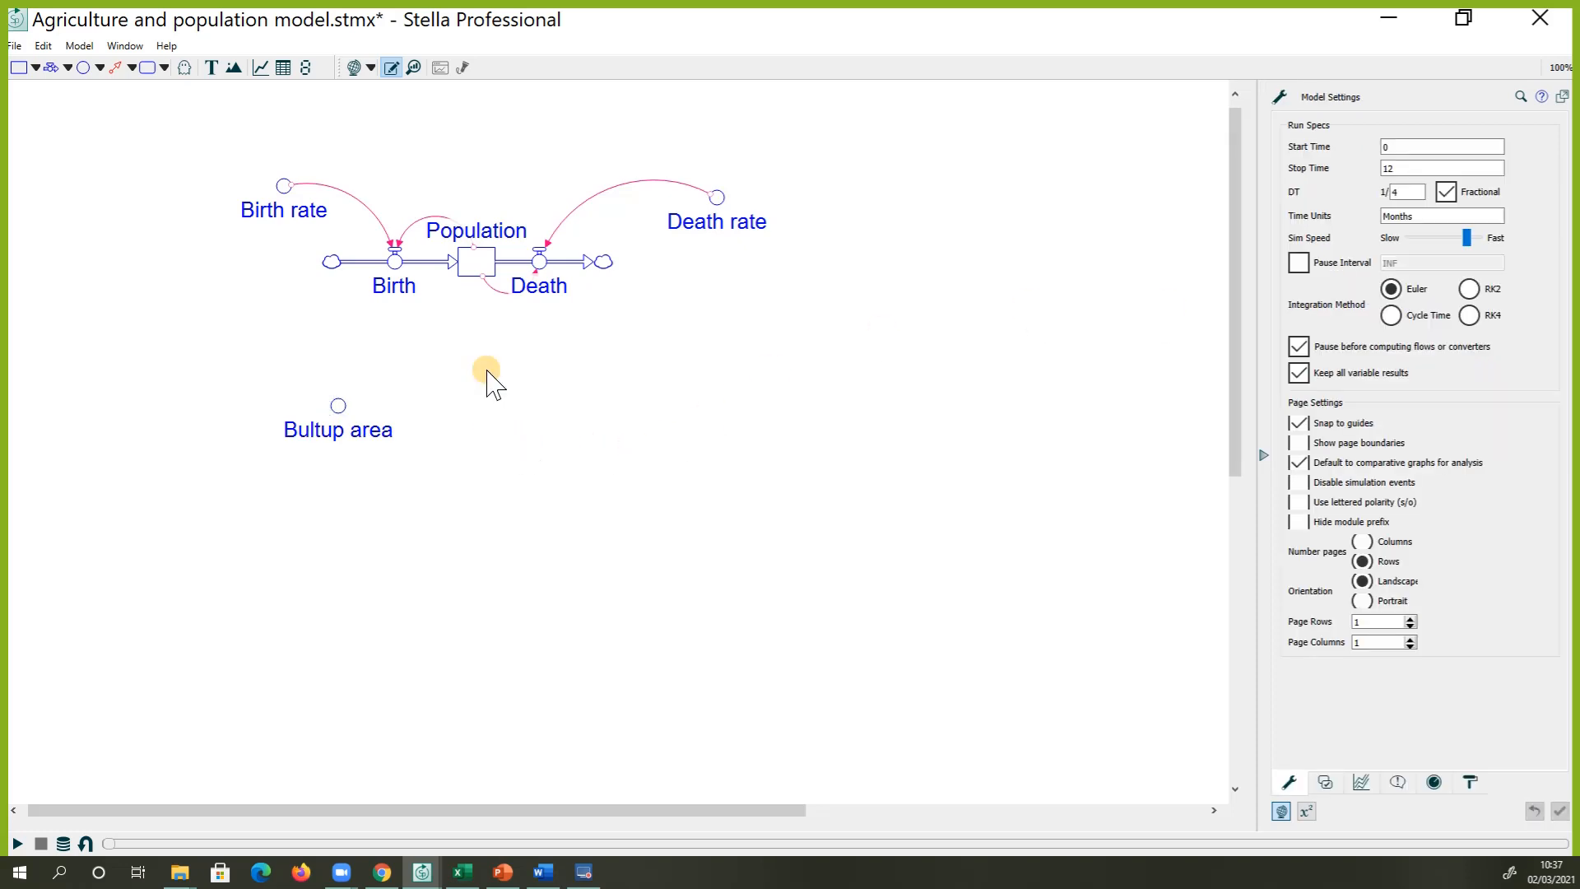
Connect the Population stock to the Bultup area converter and attach the connector's start to the stock's underside
click(114, 69)
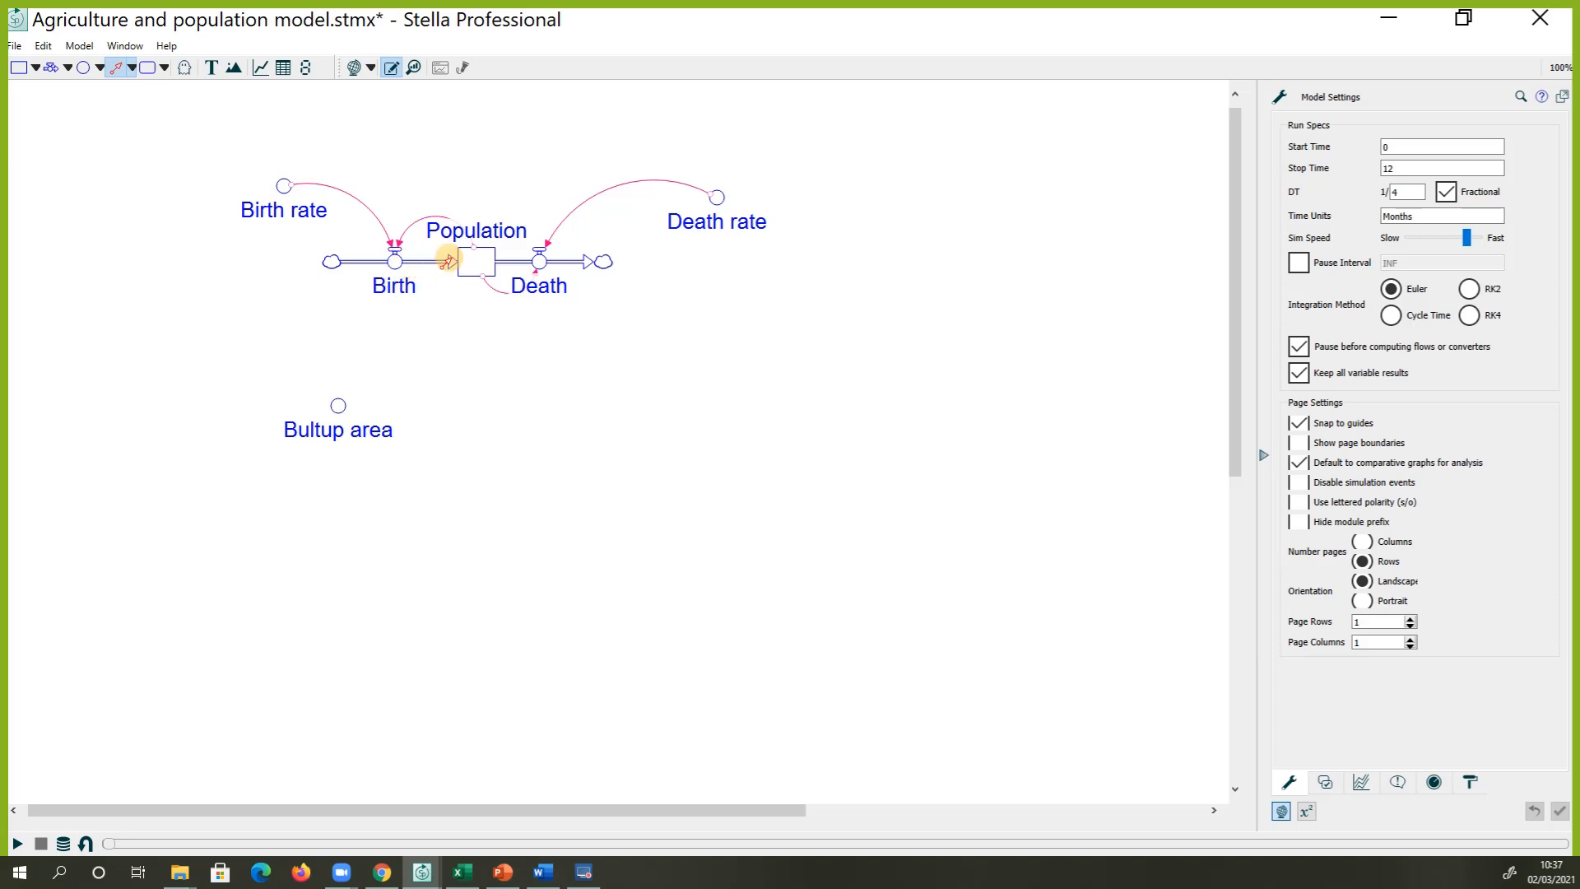
drag(463, 264, 338, 405)
drag(457, 266, 470, 280)
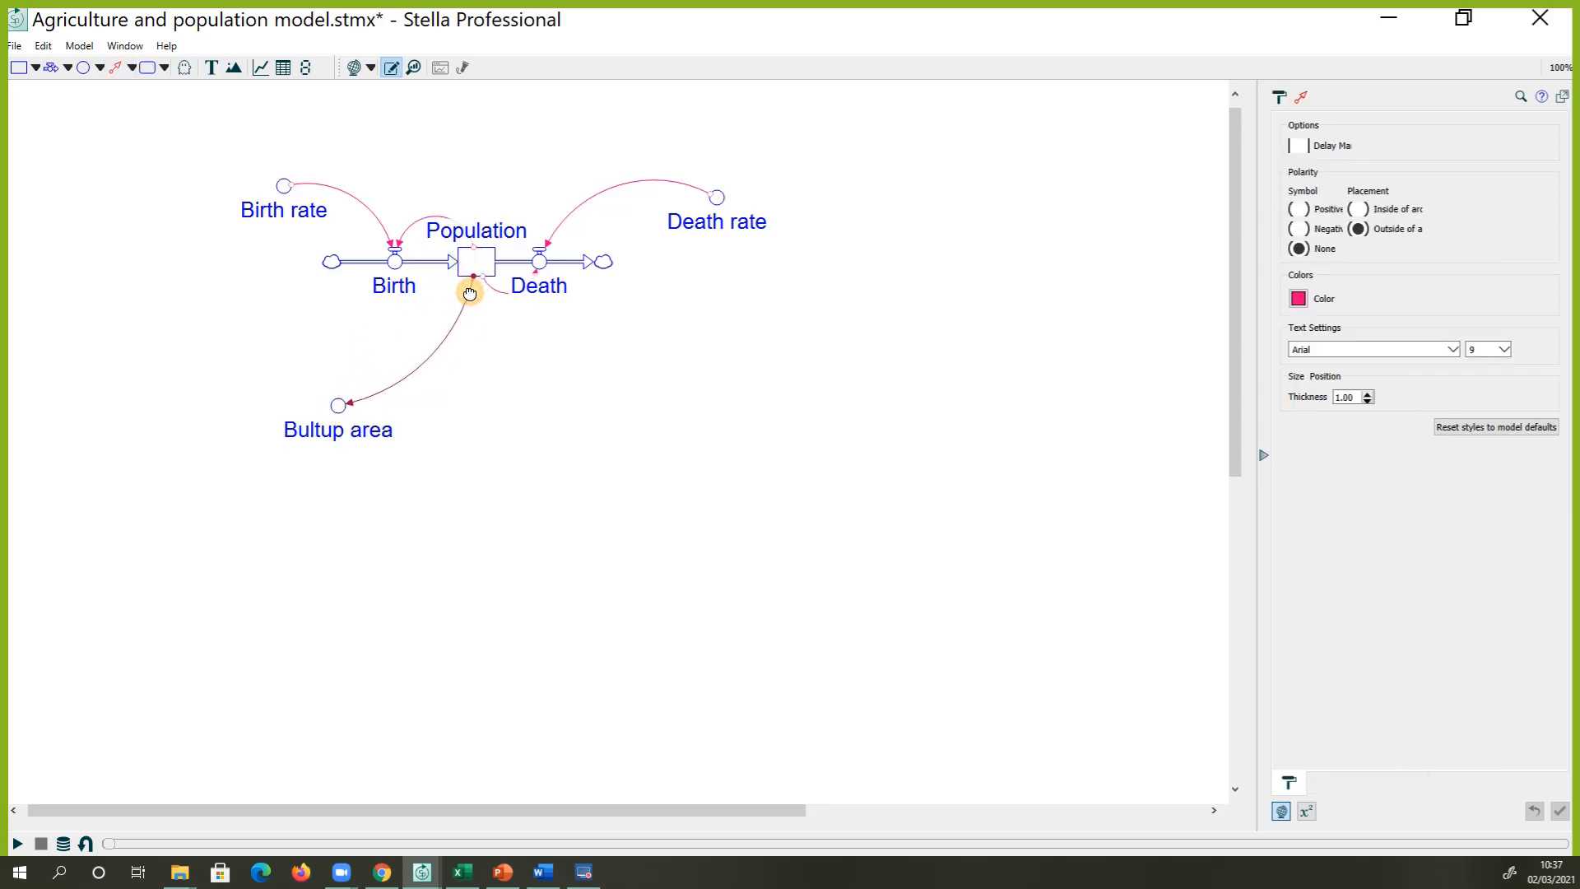
Move the Bultup area converter slightly closer to the Population stock
drag(338, 406, 346, 384)
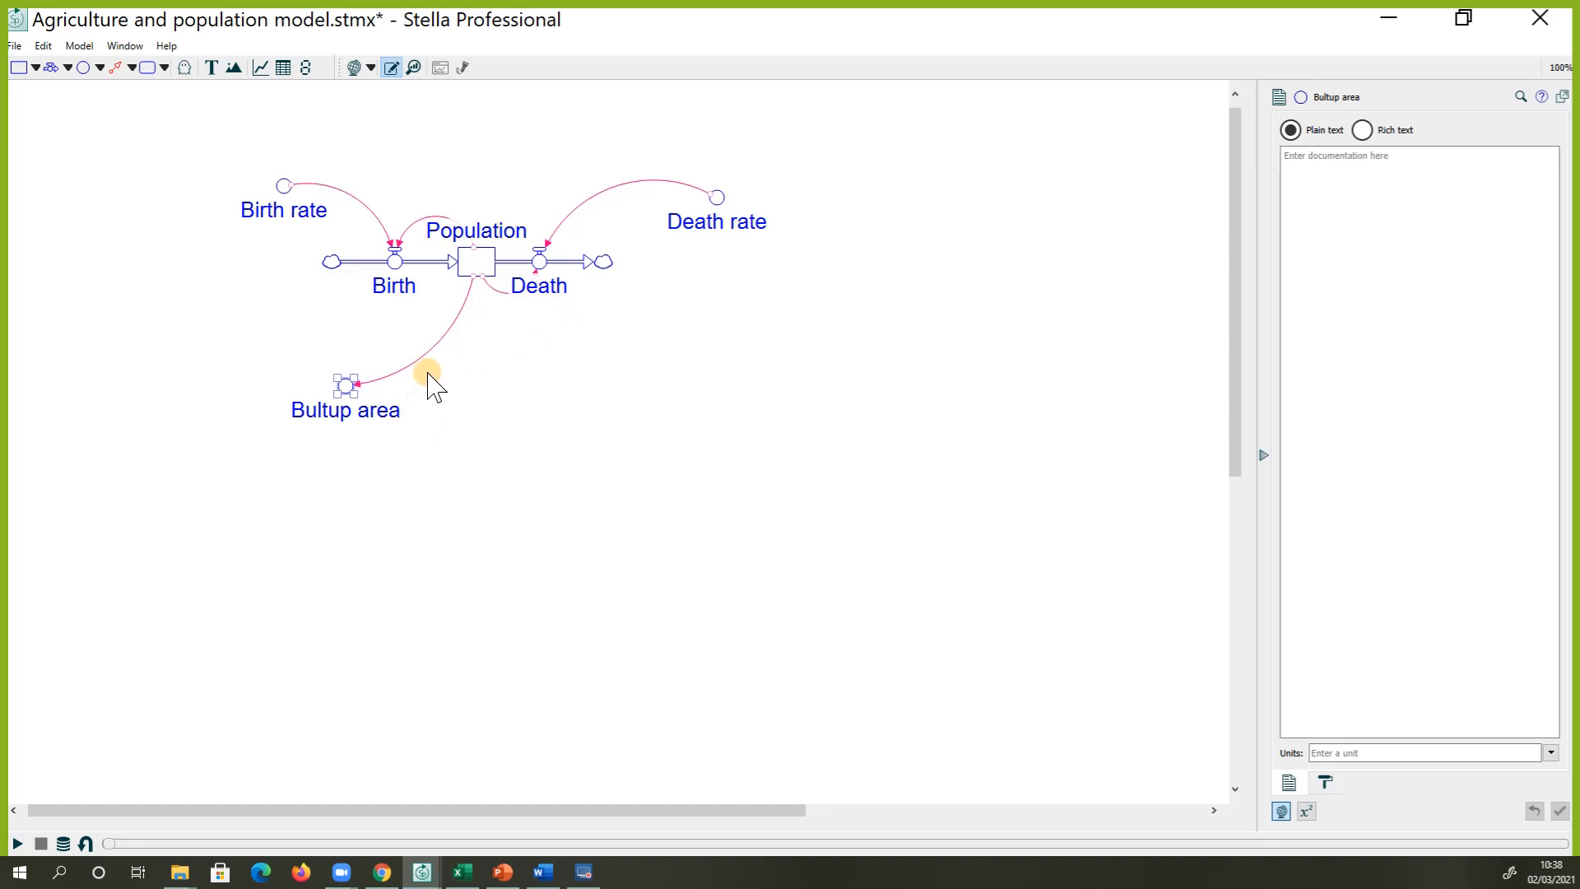
click(525, 414)
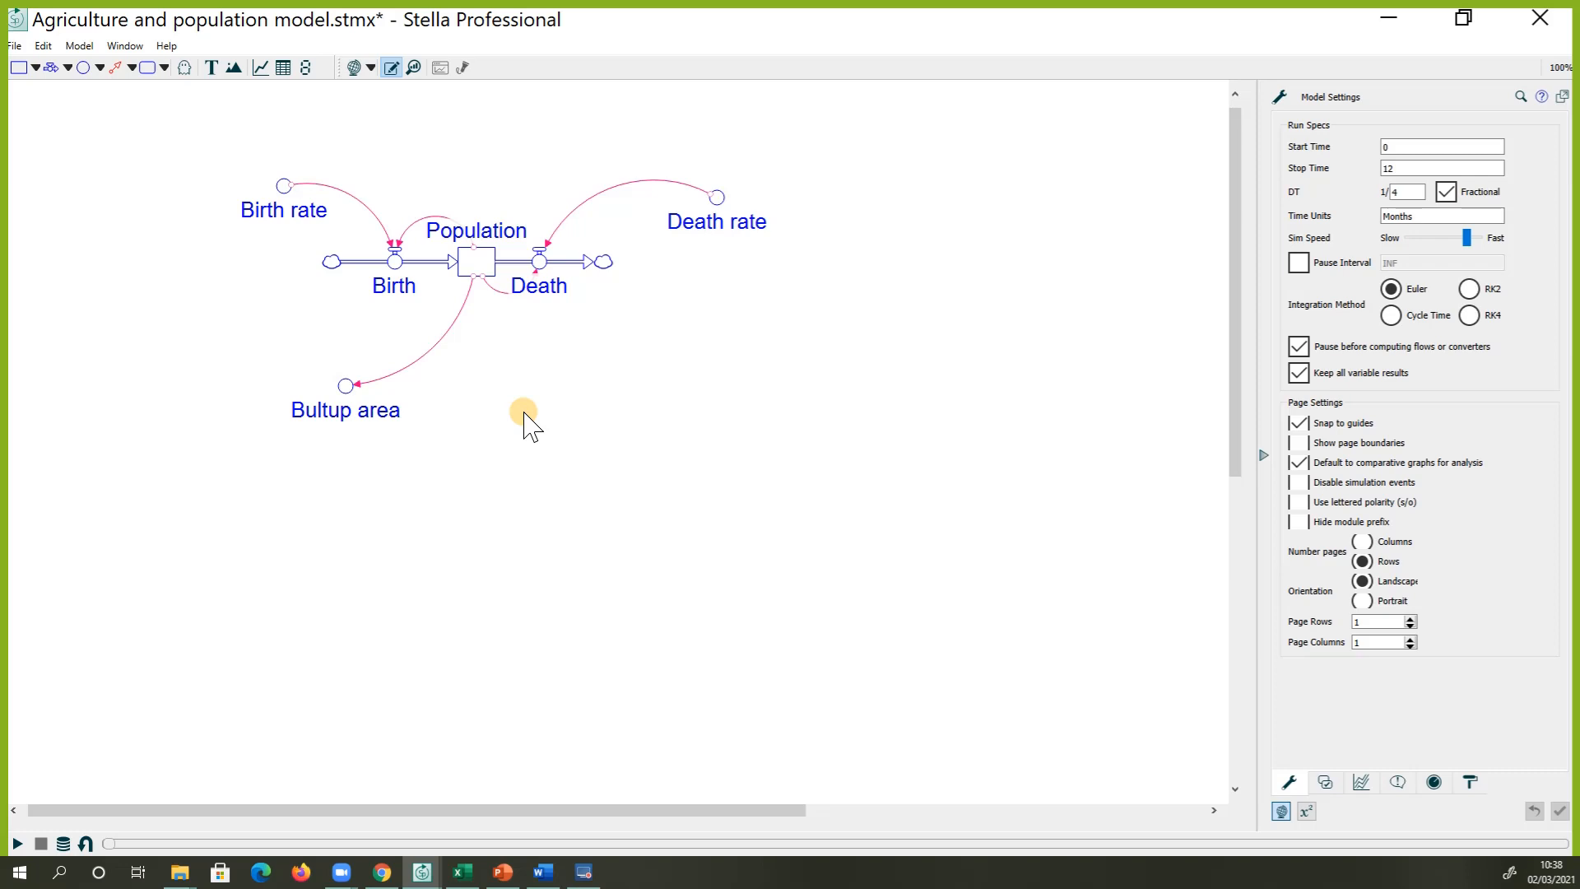
Check the causal loop diagram in the Word document and add a converter named Agricultural land below and to the left of Bultup area
click(83, 67)
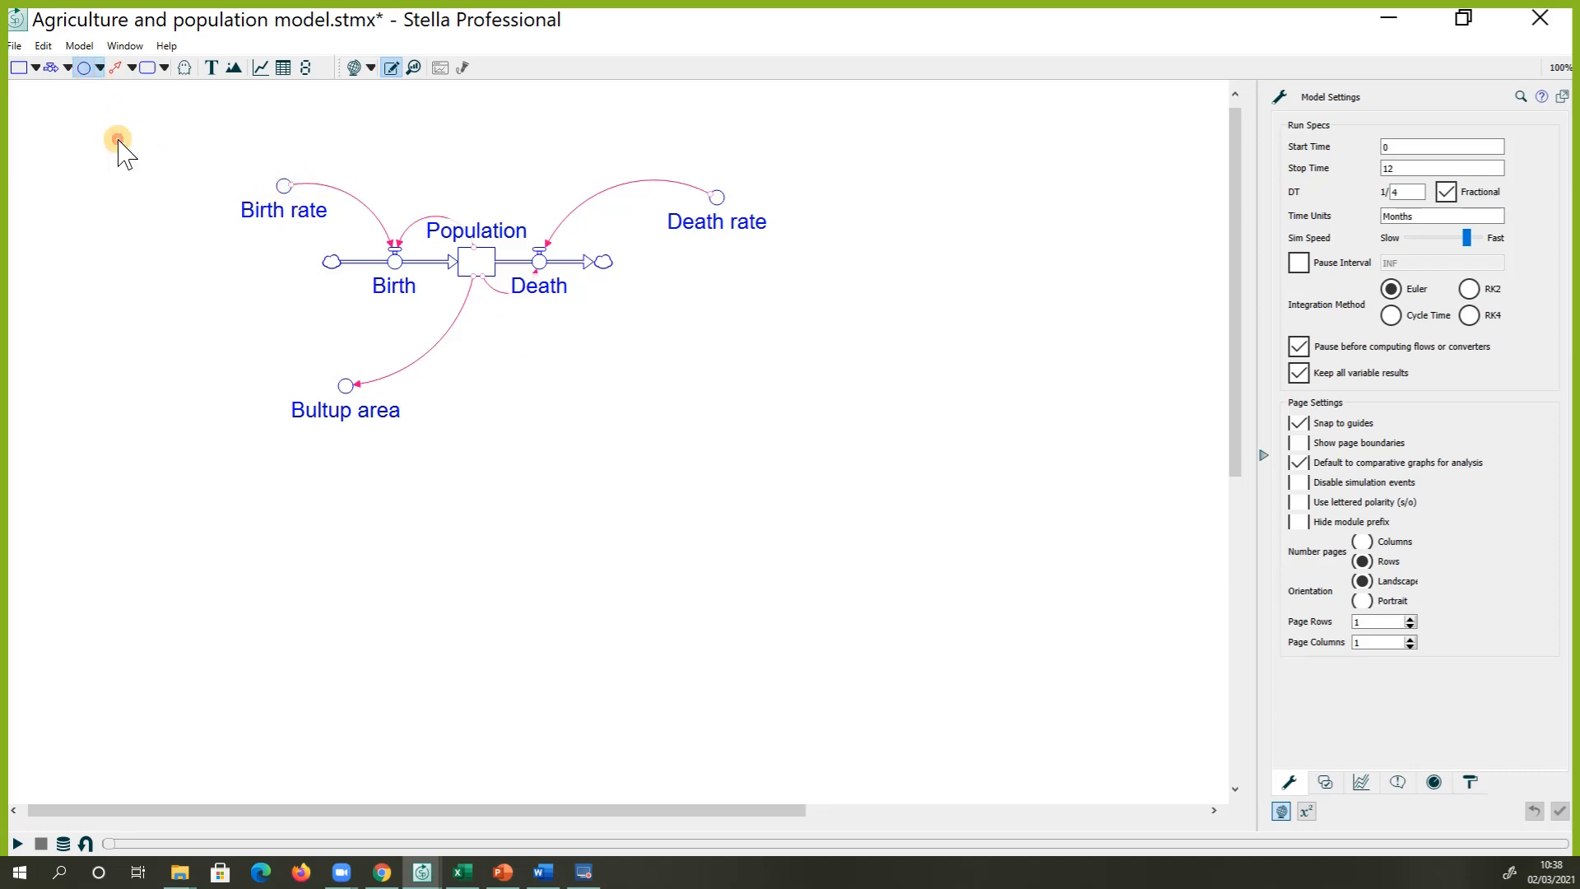
click(544, 874)
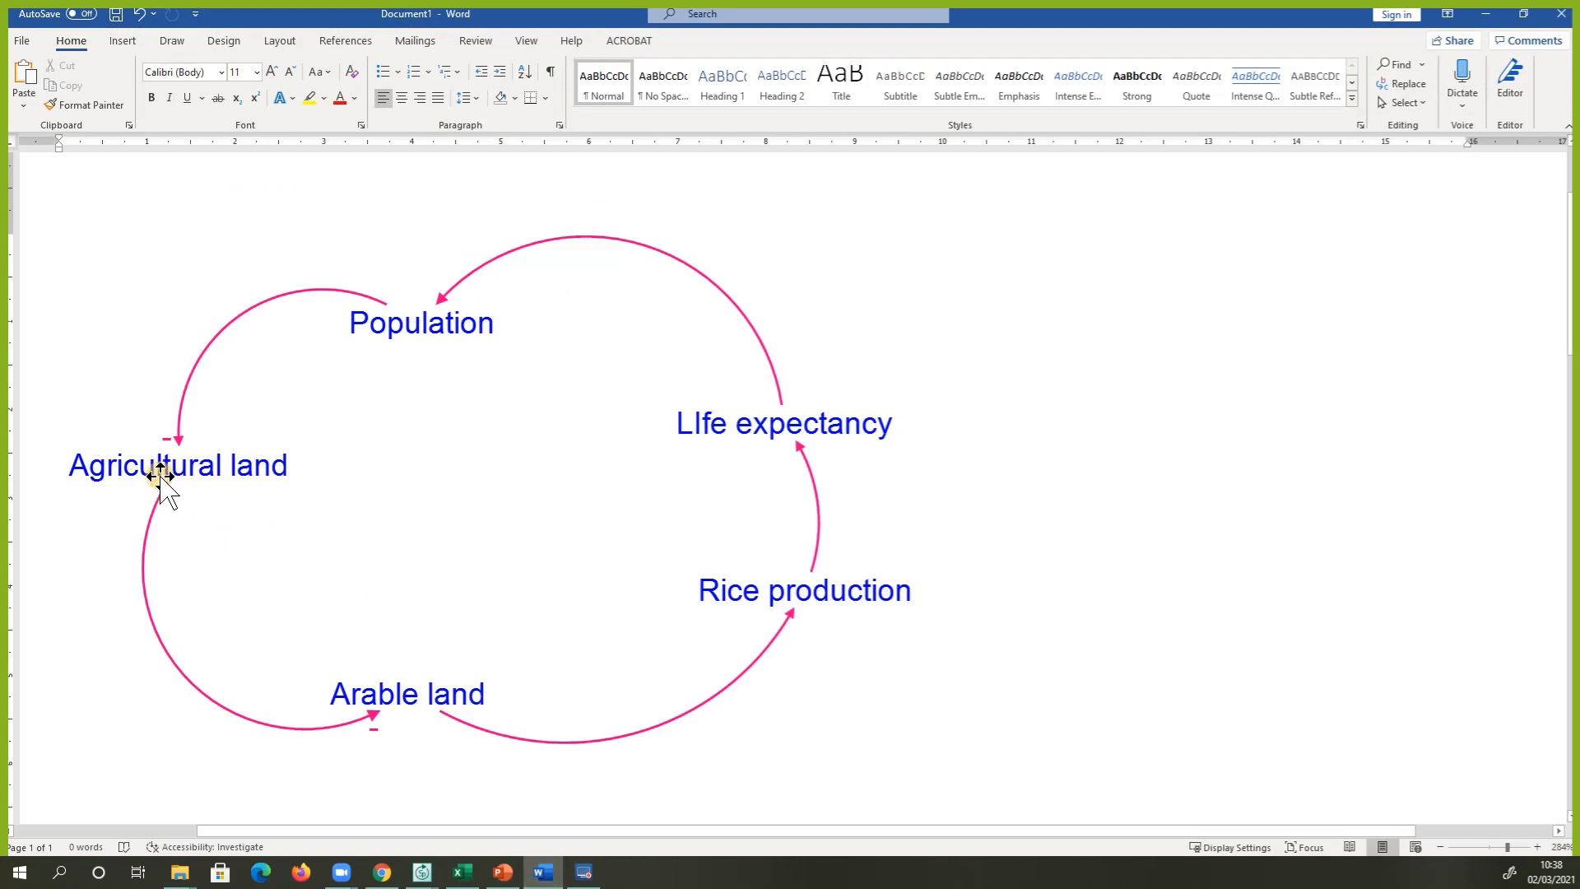
click(1485, 14)
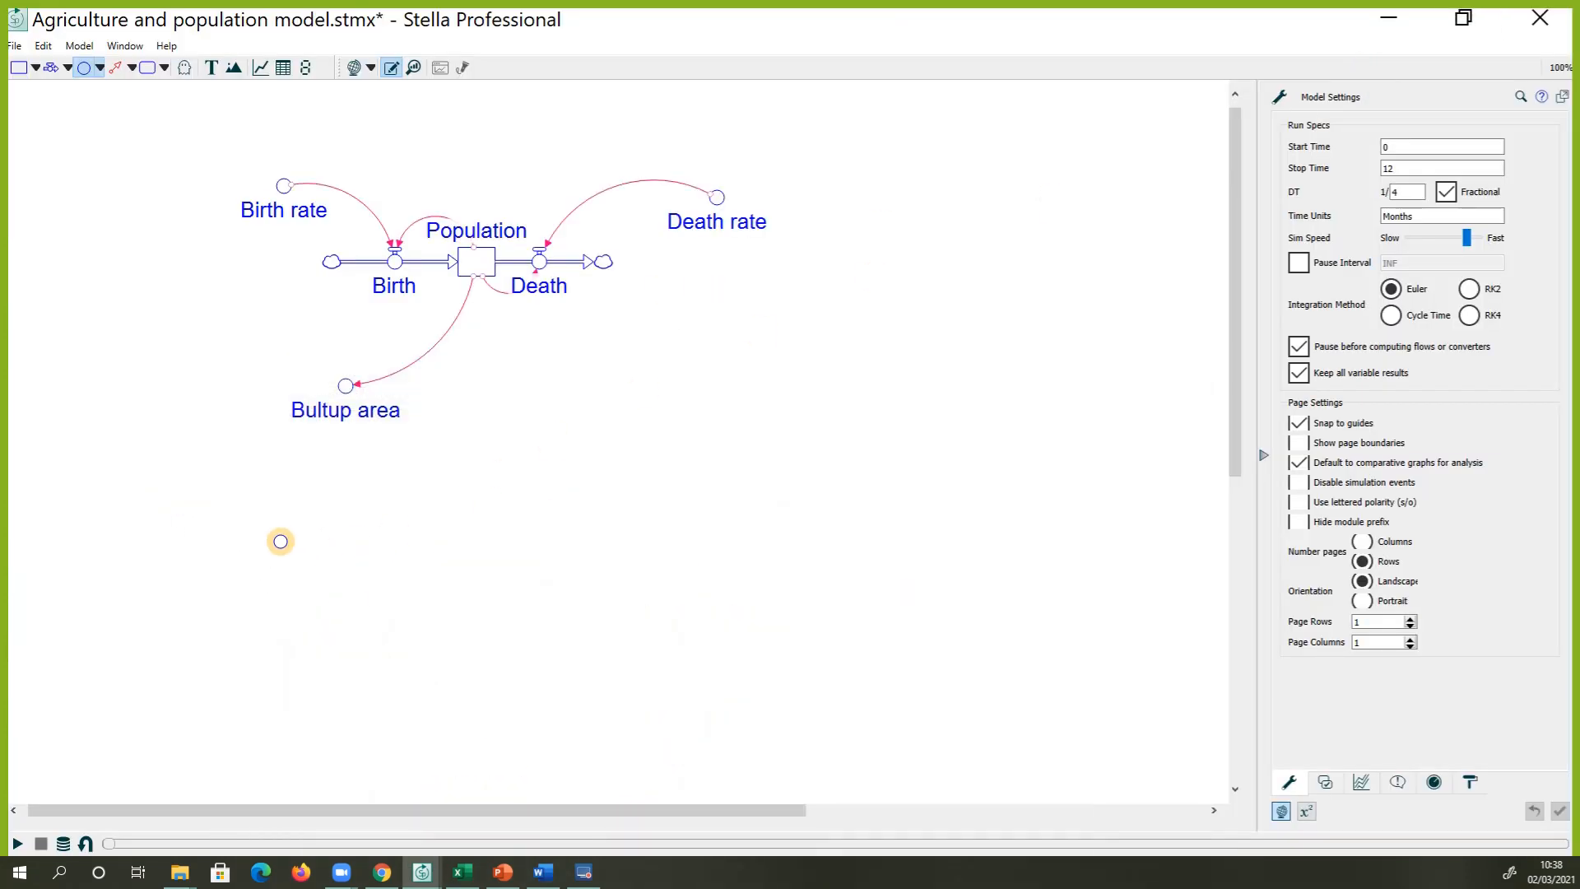
click(195, 520)
key(BackSpace)
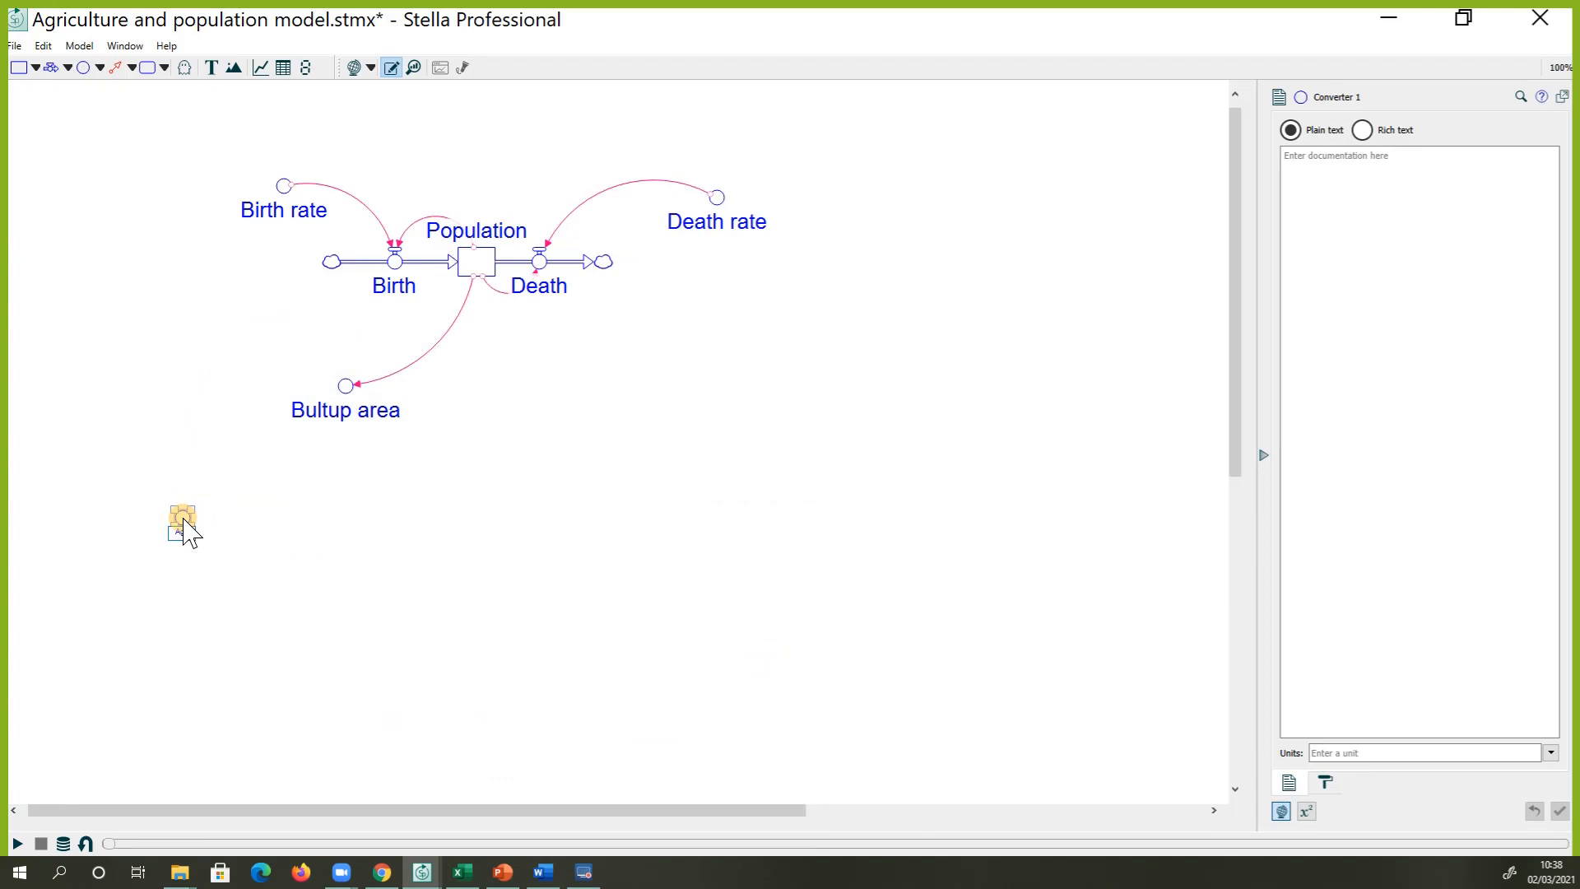
text(Agriculture land)
click(311, 692)
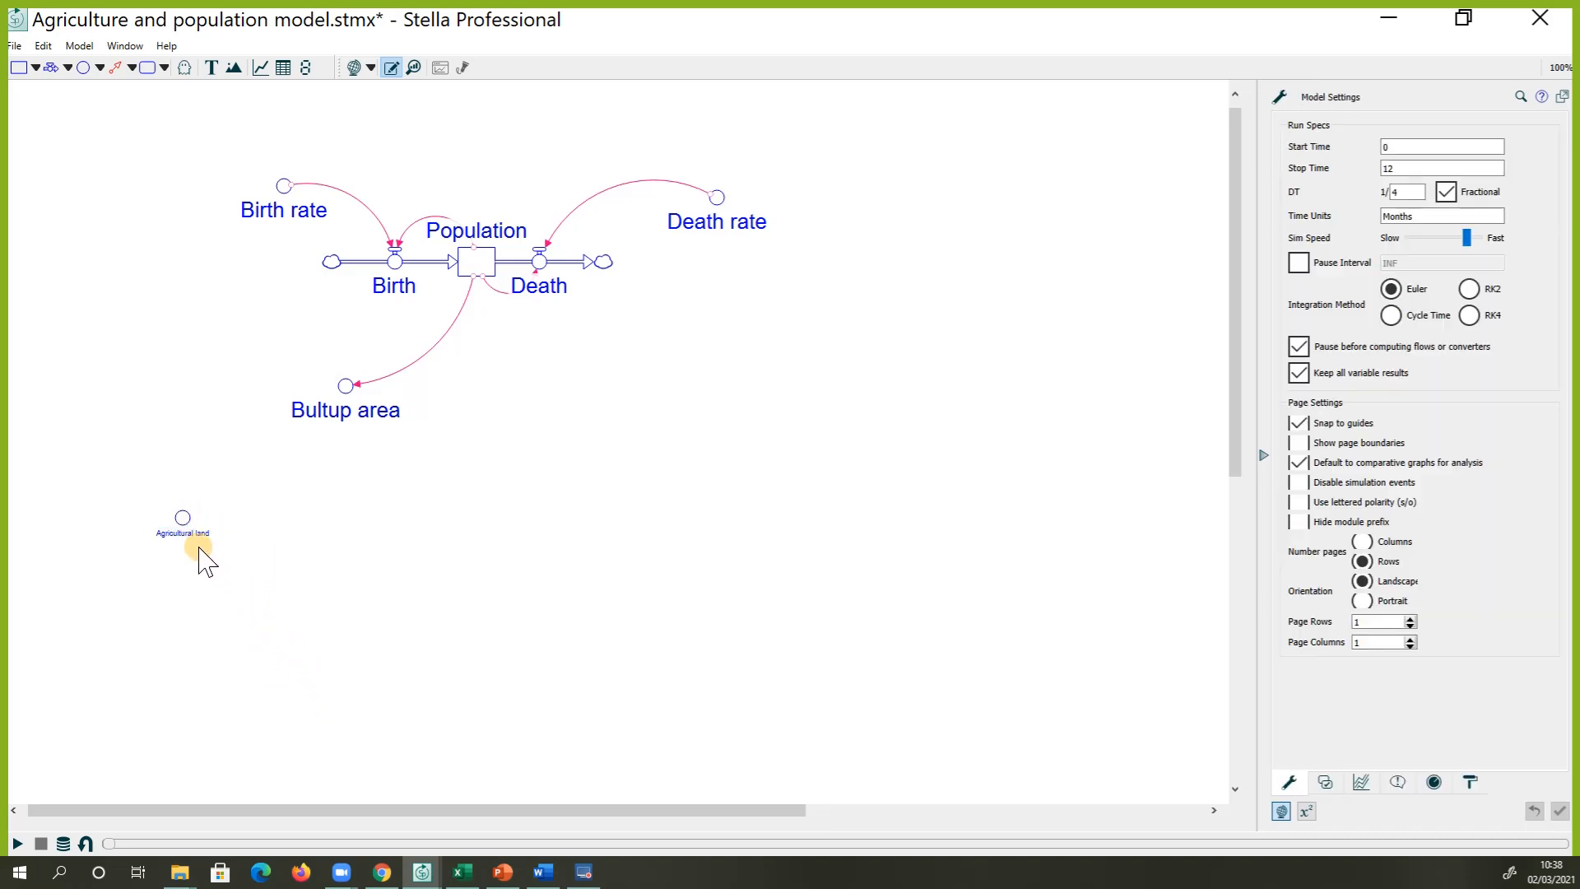
drag(183, 523, 190, 487)
click(190, 489)
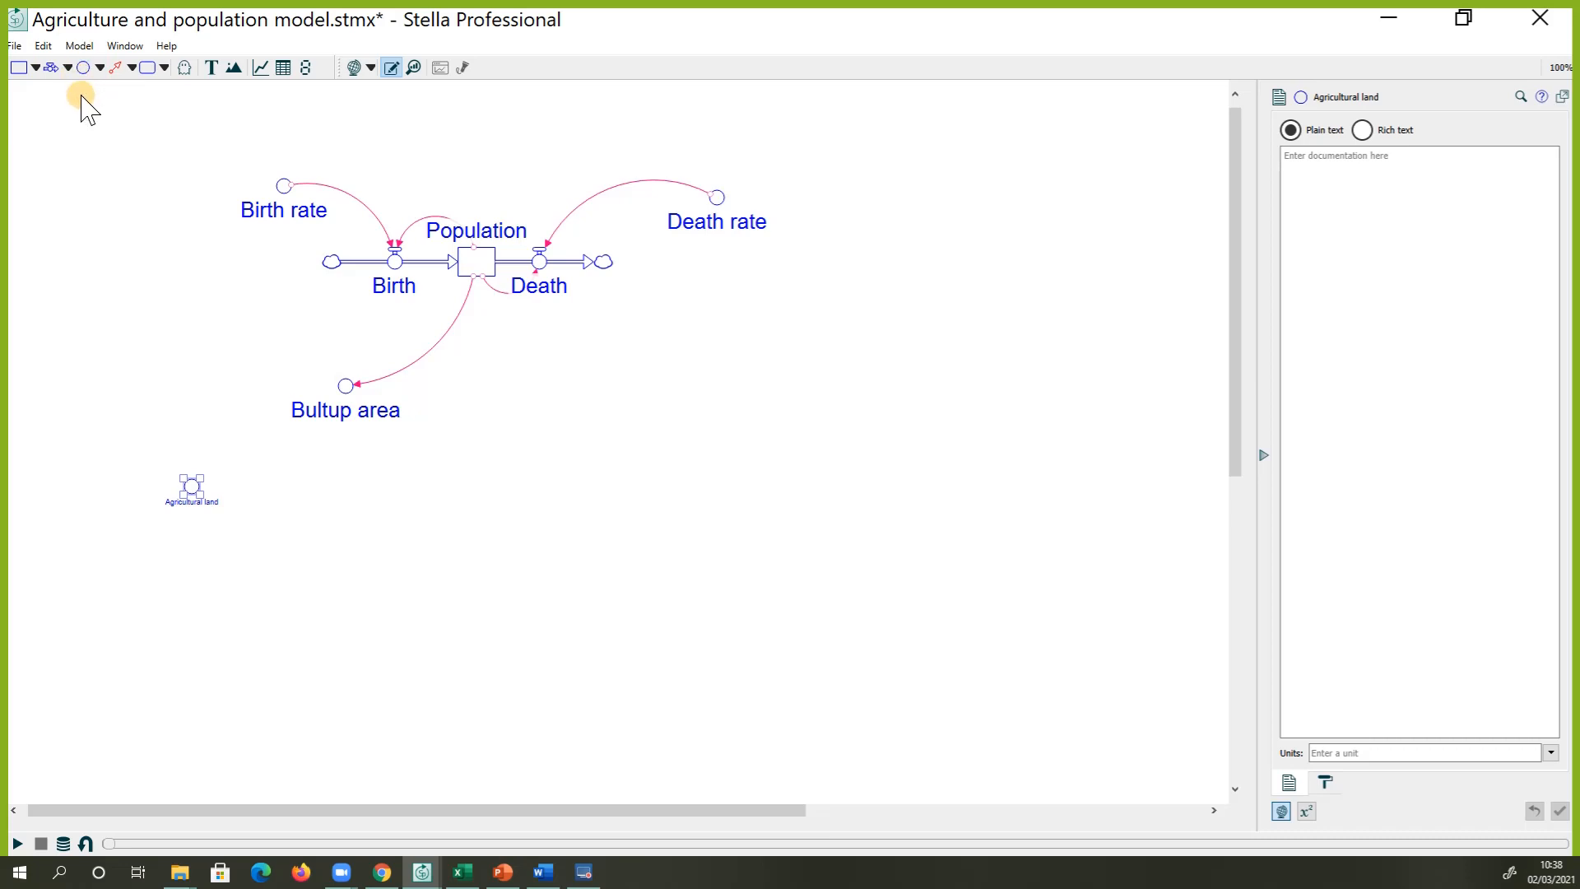
Add a converter named Forest land above and to the left of the Agricultural land converter
click(81, 69)
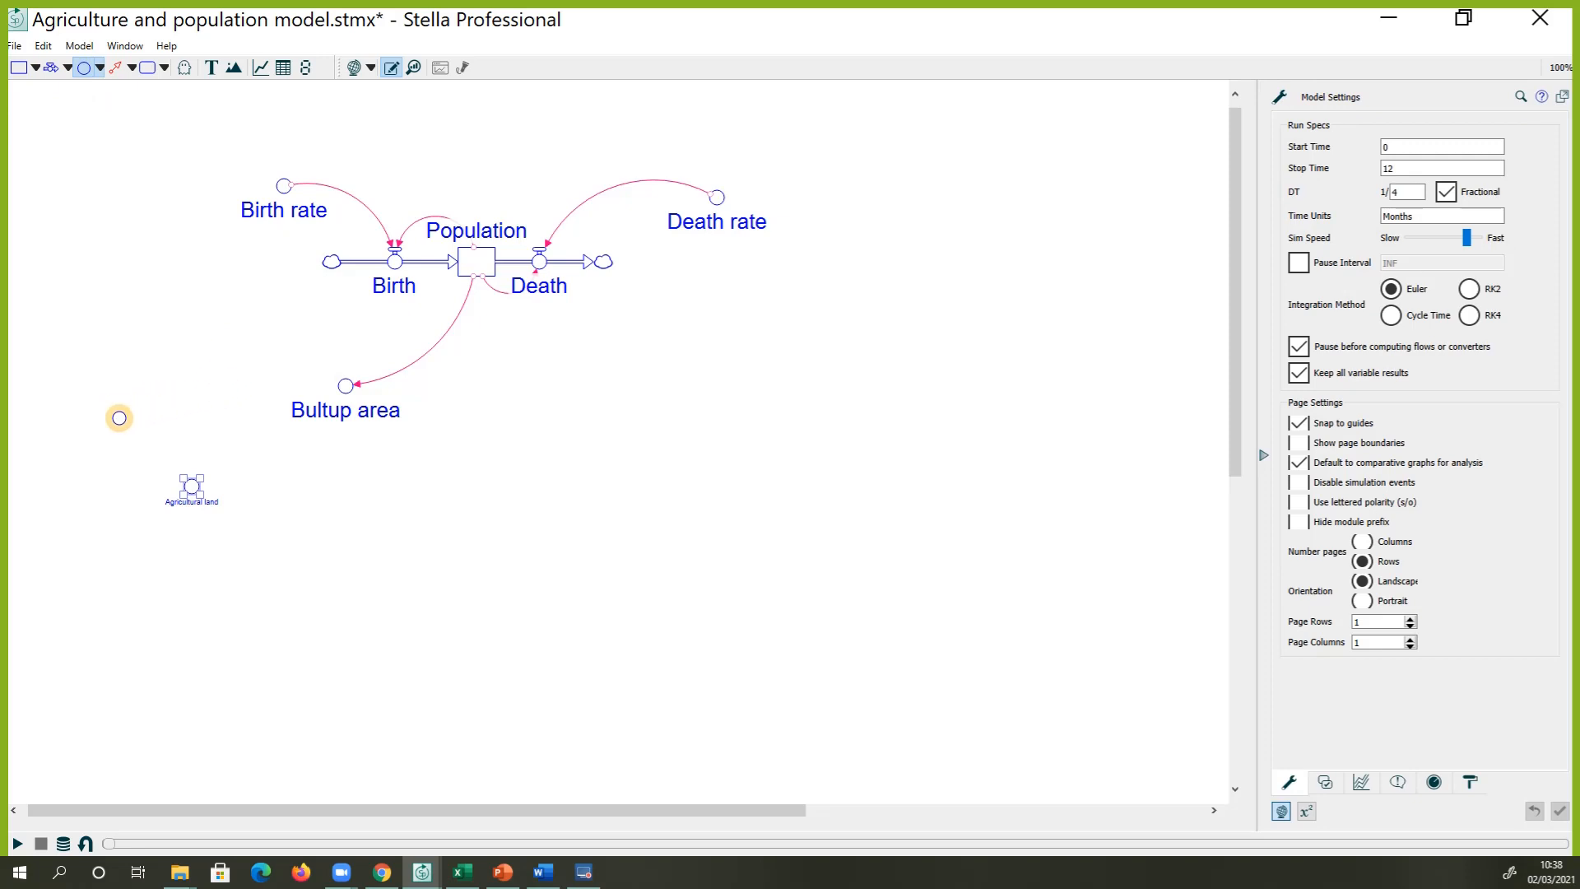
click(129, 417)
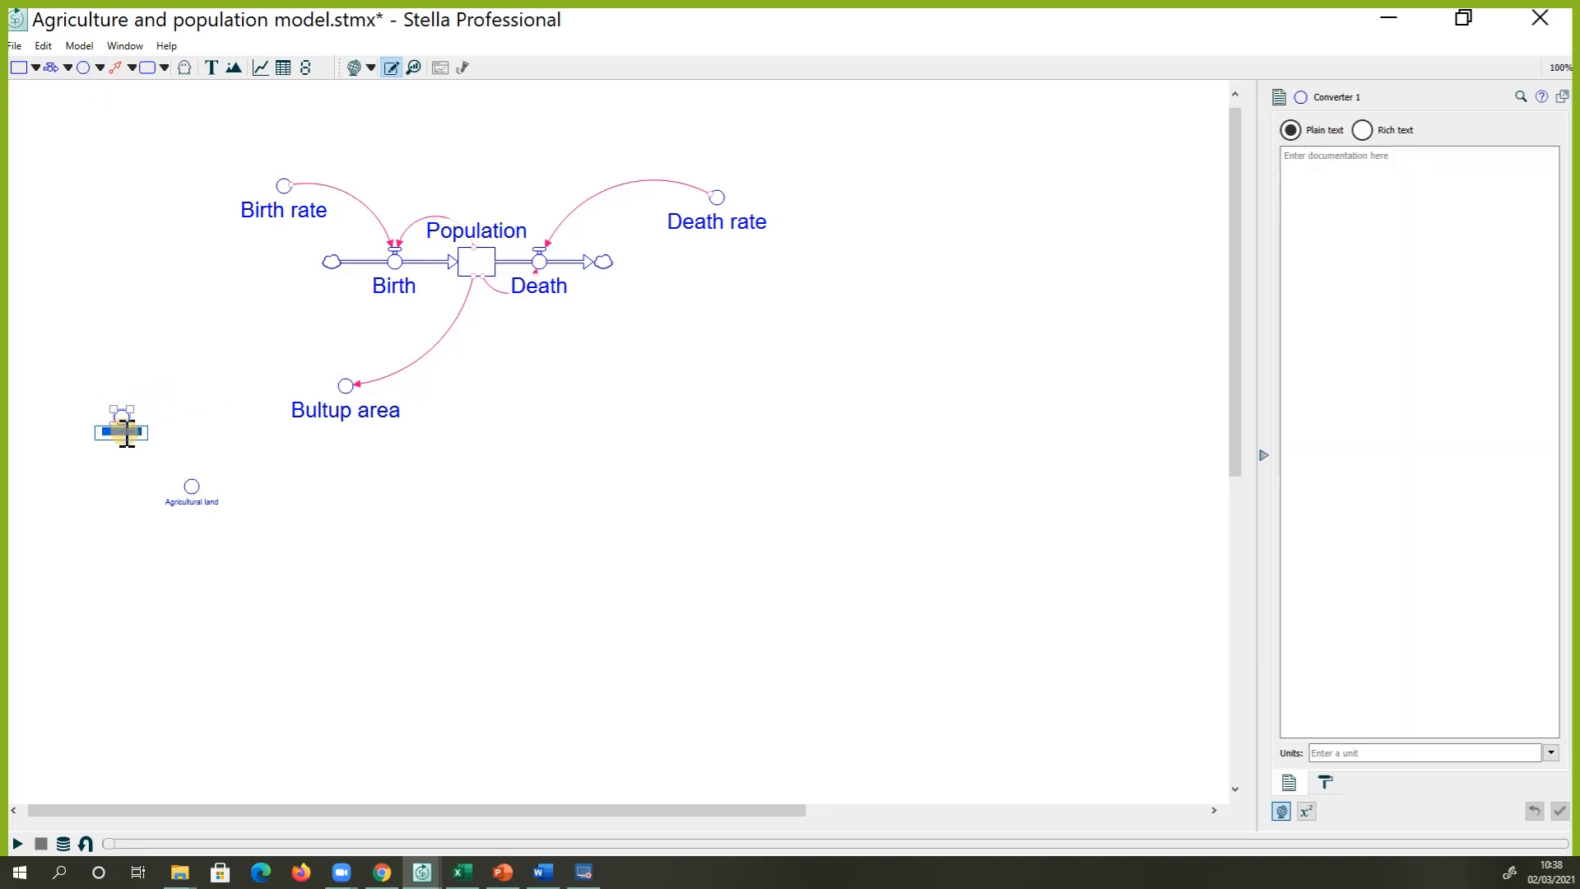
text(Forest)
text(land)
key(Return)
click(170, 585)
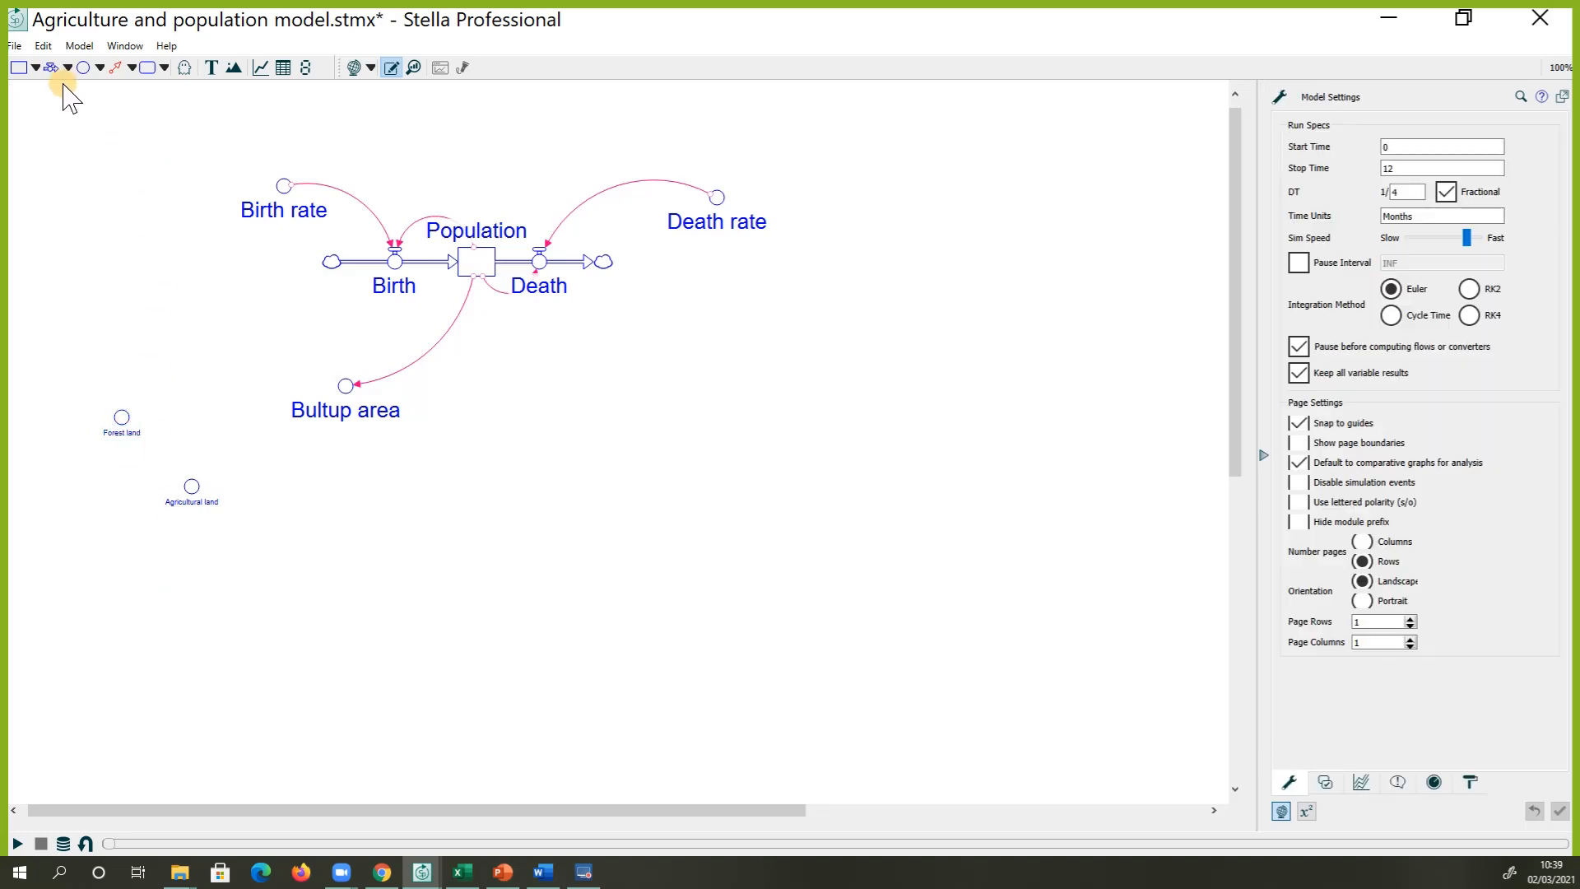
Add a converter named Total land area below and to the left of the Agricultural land converter
click(83, 67)
click(106, 576)
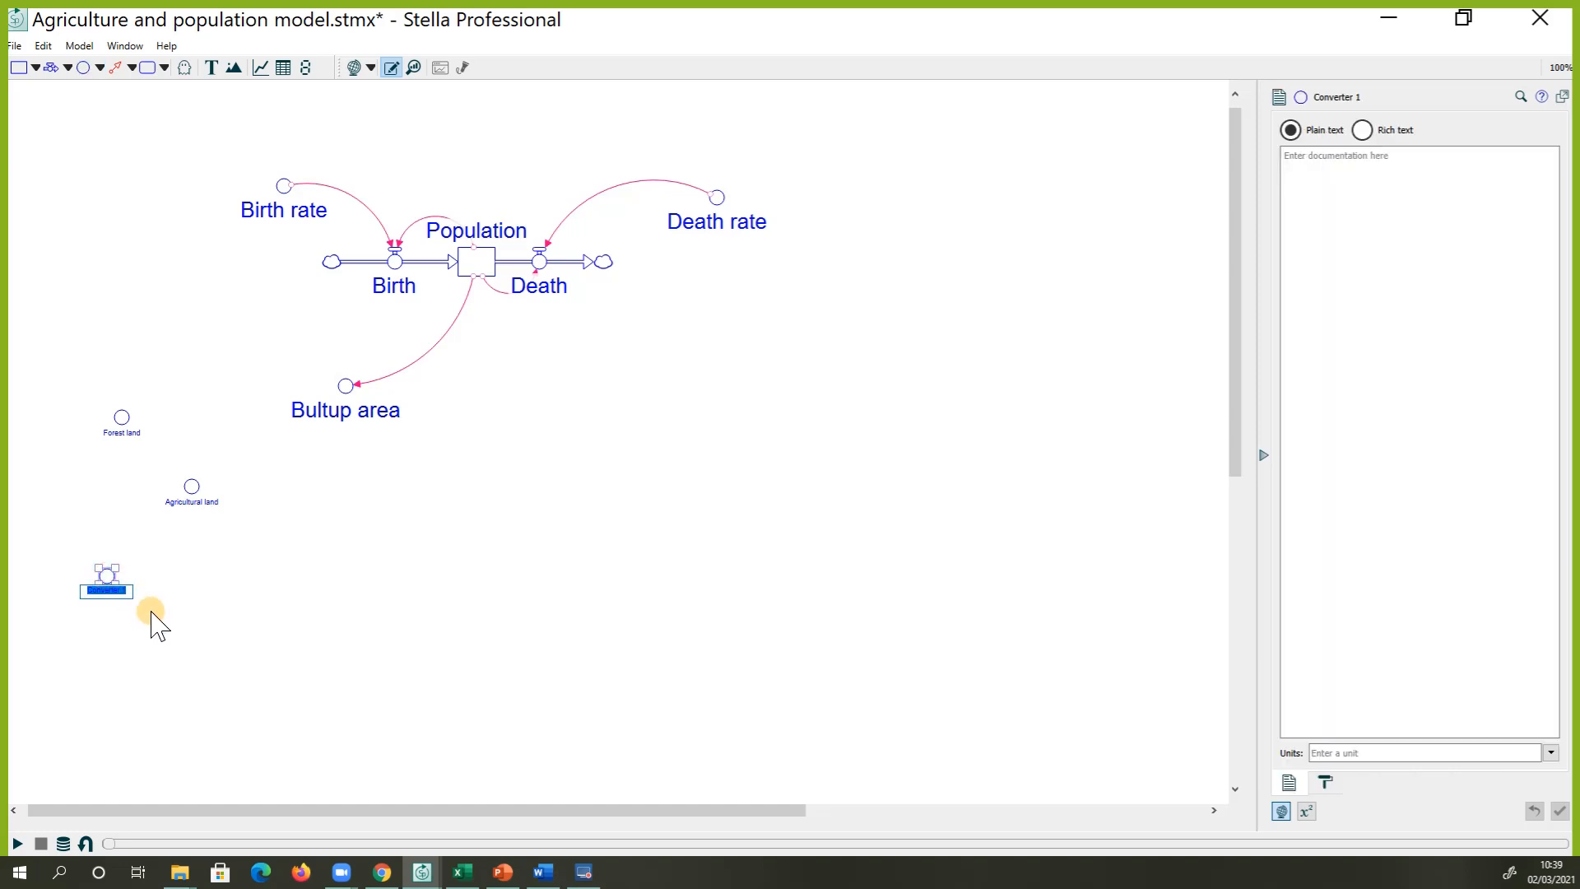
text(Total land area)
click(194, 628)
Connect the Forest land and Total land area converters to the Agricultural land converter
click(117, 68)
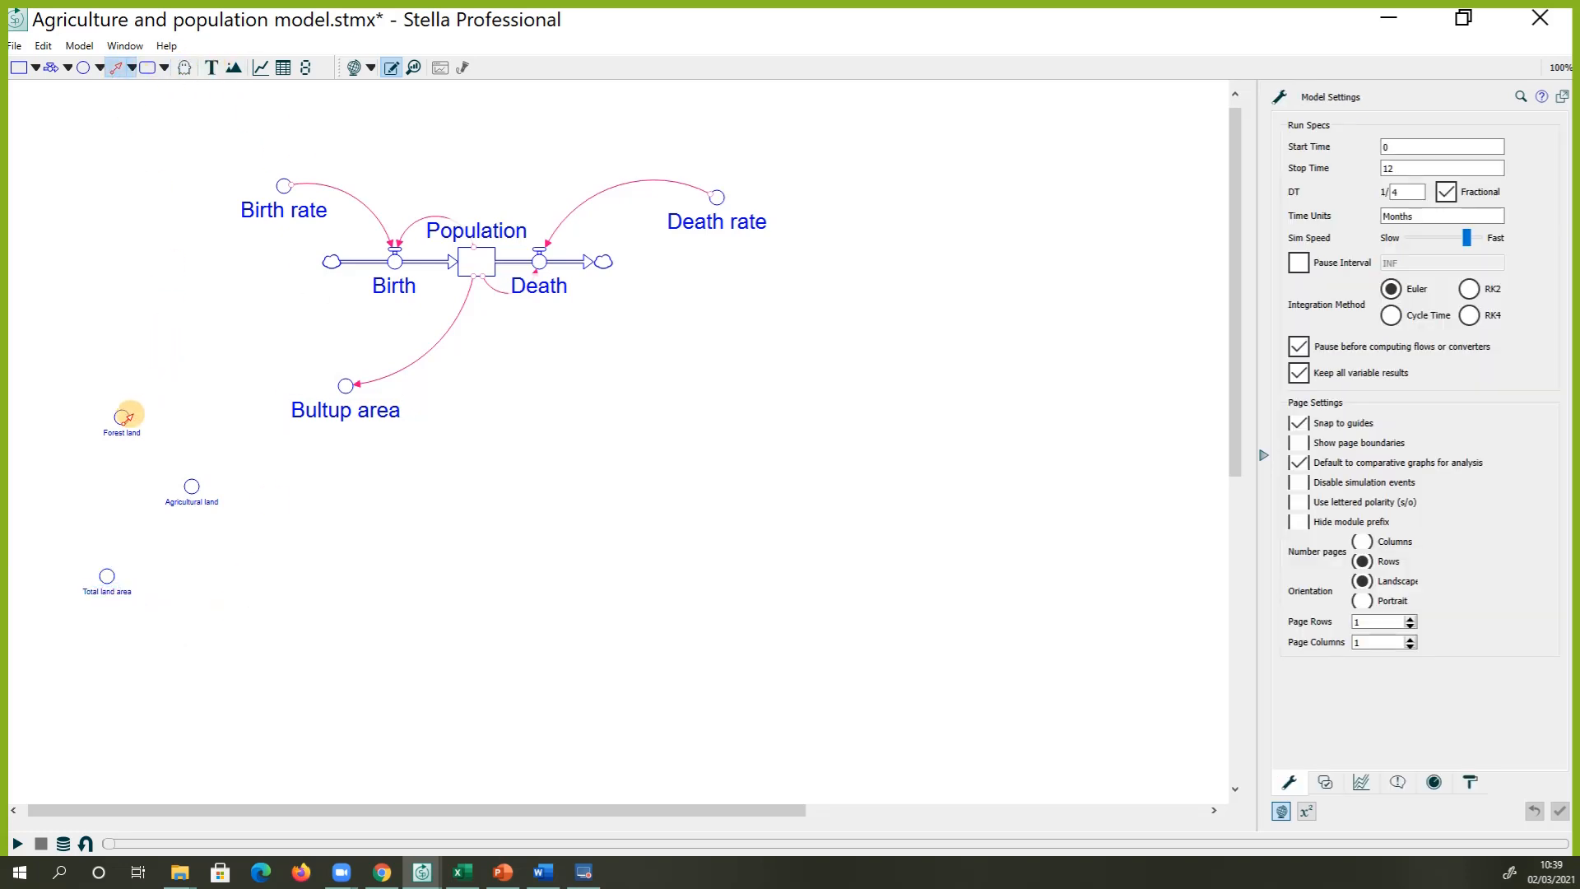
mouse_move(122, 418)
mouse_down()
mouse_move(166, 423)
mouse_move(193, 482)
mouse_up()
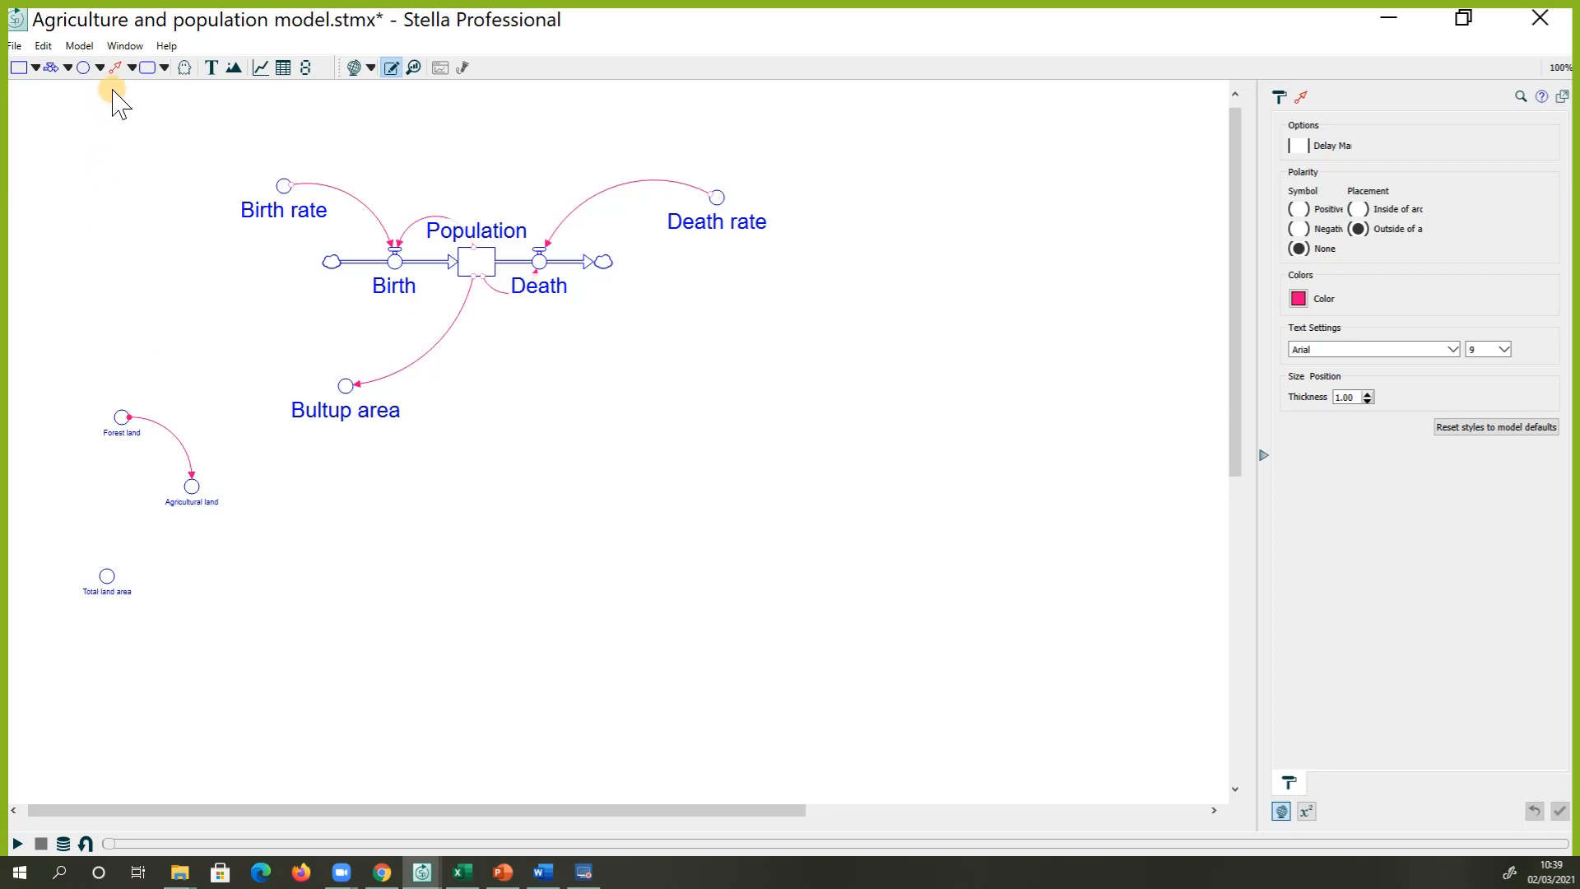
click(117, 68)
drag(107, 555, 188, 486)
Connect the Bultup area converter to Agricultural land and adjust the connector's start at the underside of Bultup area
click(117, 67)
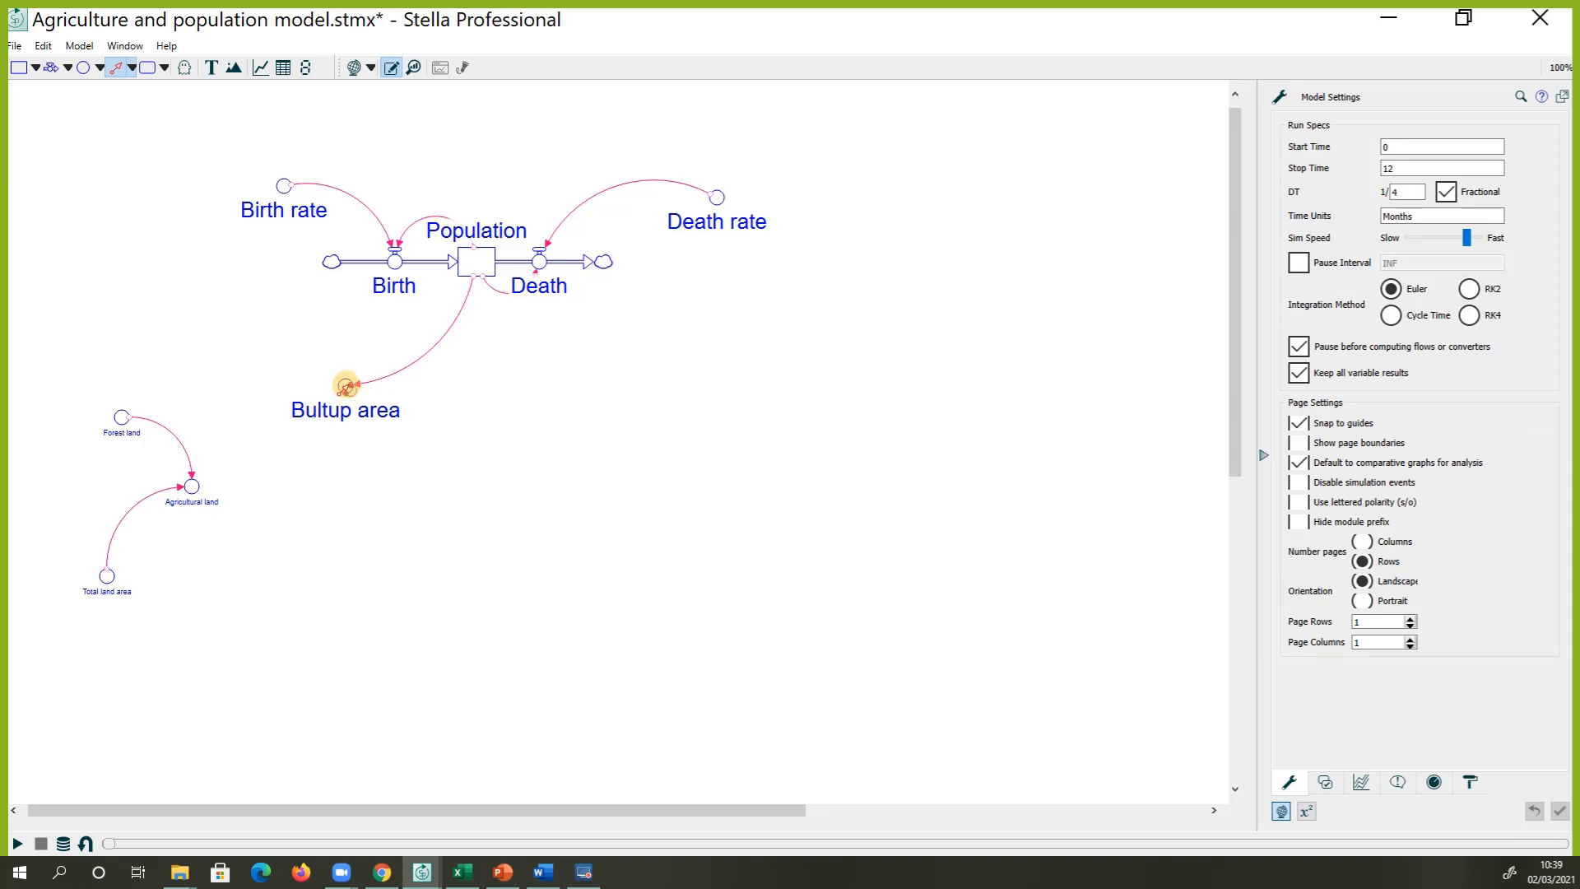
mouse_move(345, 385)
mouse_down()
mouse_move(219, 494)
mouse_move(203, 489)
mouse_move(346, 398)
mouse_move(329, 378)
mouse_move(378, 409)
mouse_move(353, 393)
mouse_move(371, 420)
mouse_move(347, 395)
mouse_up()
click(392, 519)
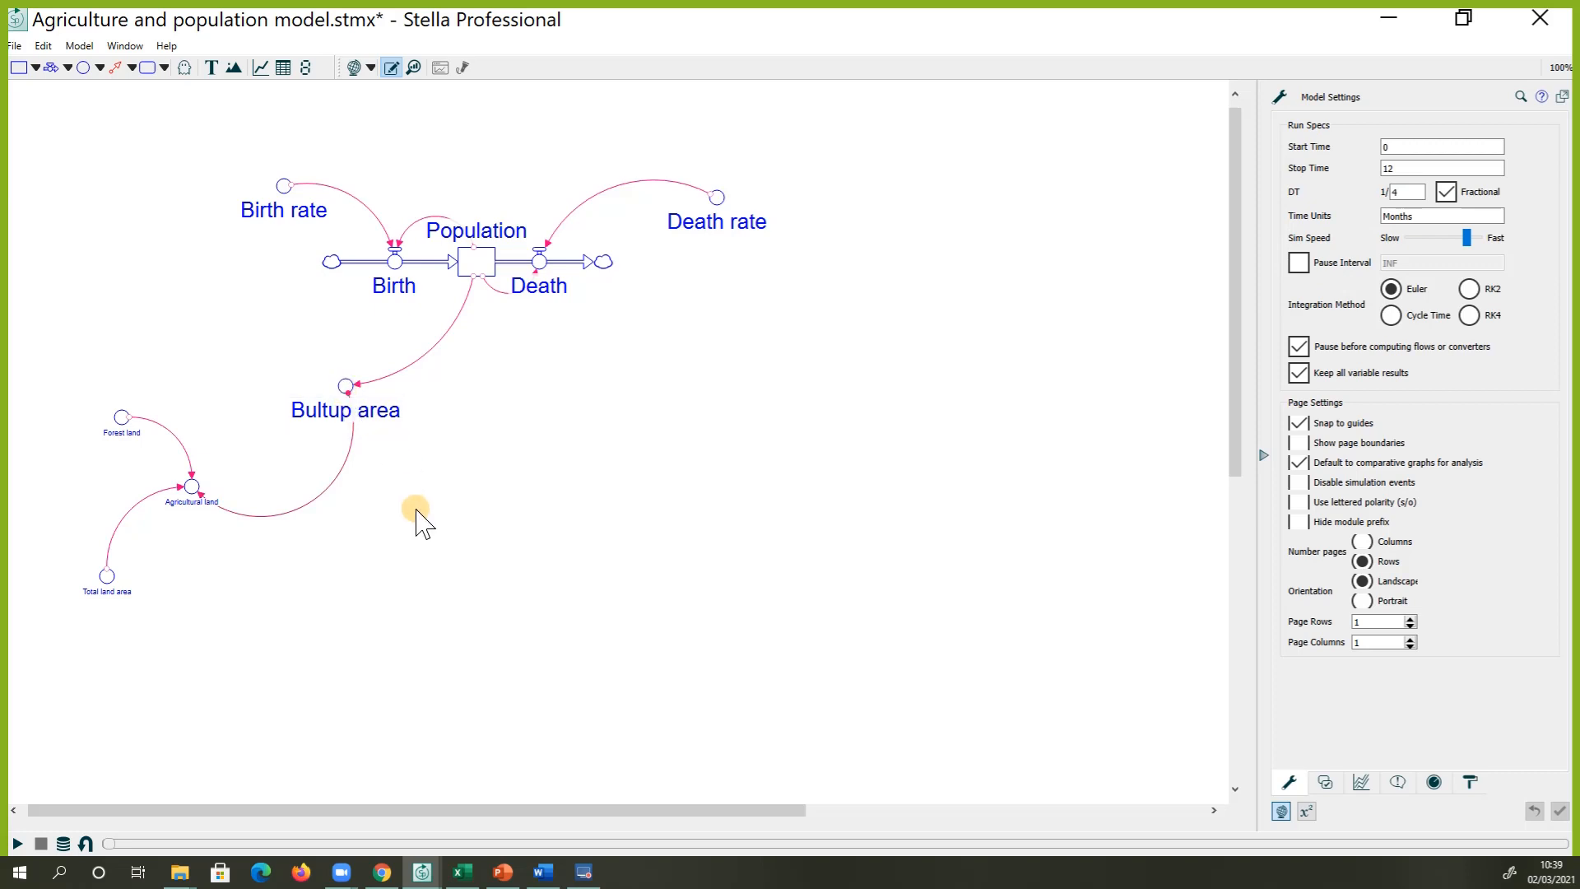
click(349, 403)
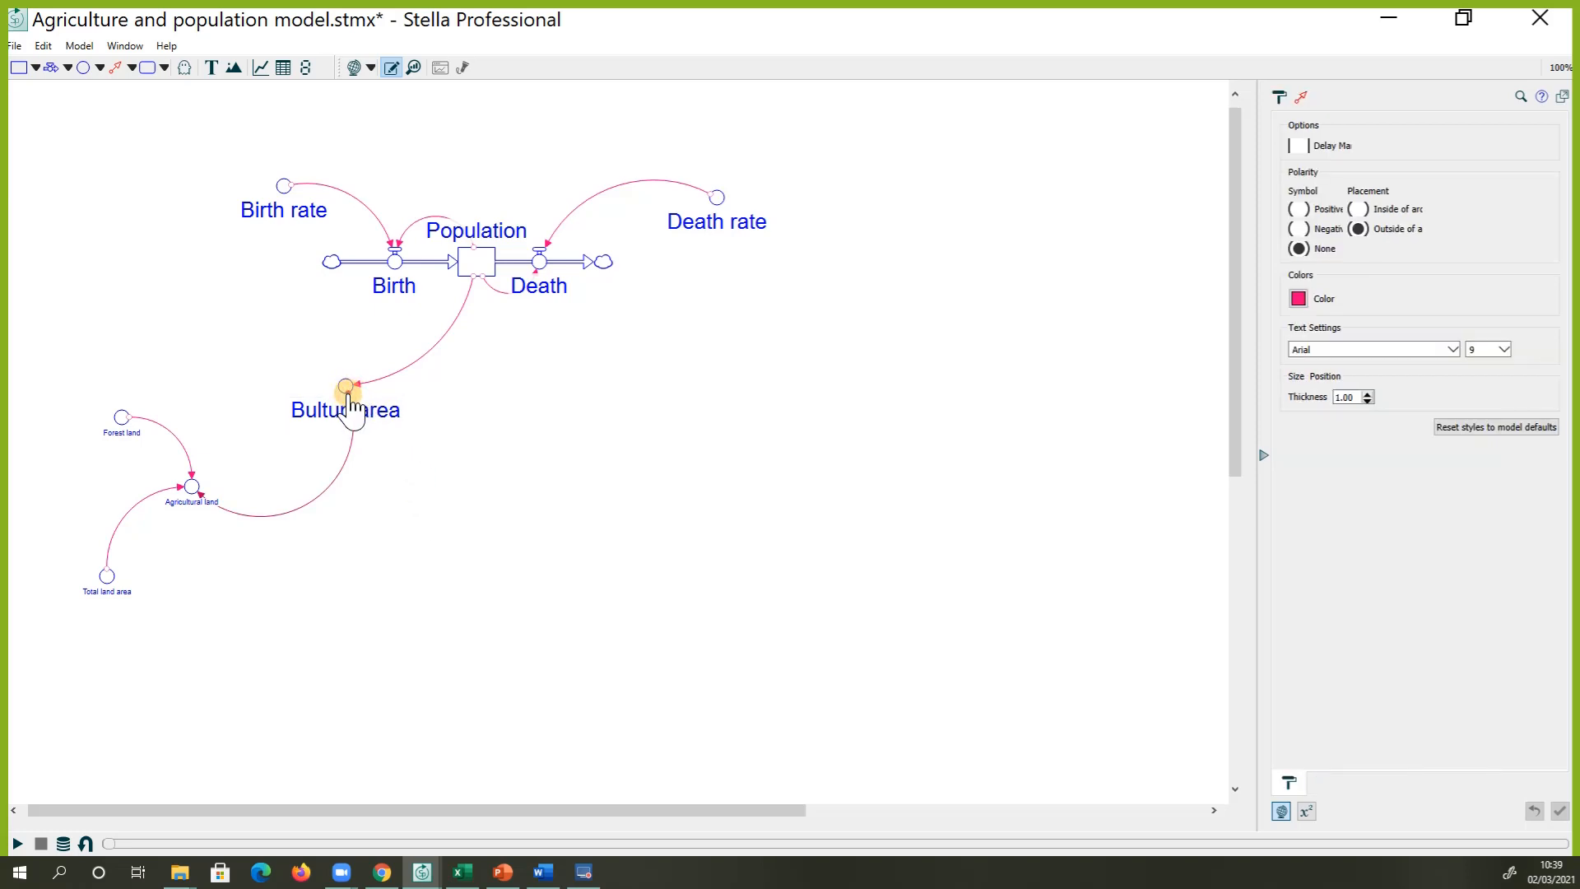
drag(345, 386, 335, 492)
Select the Forest land, Agricultural land and Total land area converters together
drag(268, 668, 51, 383)
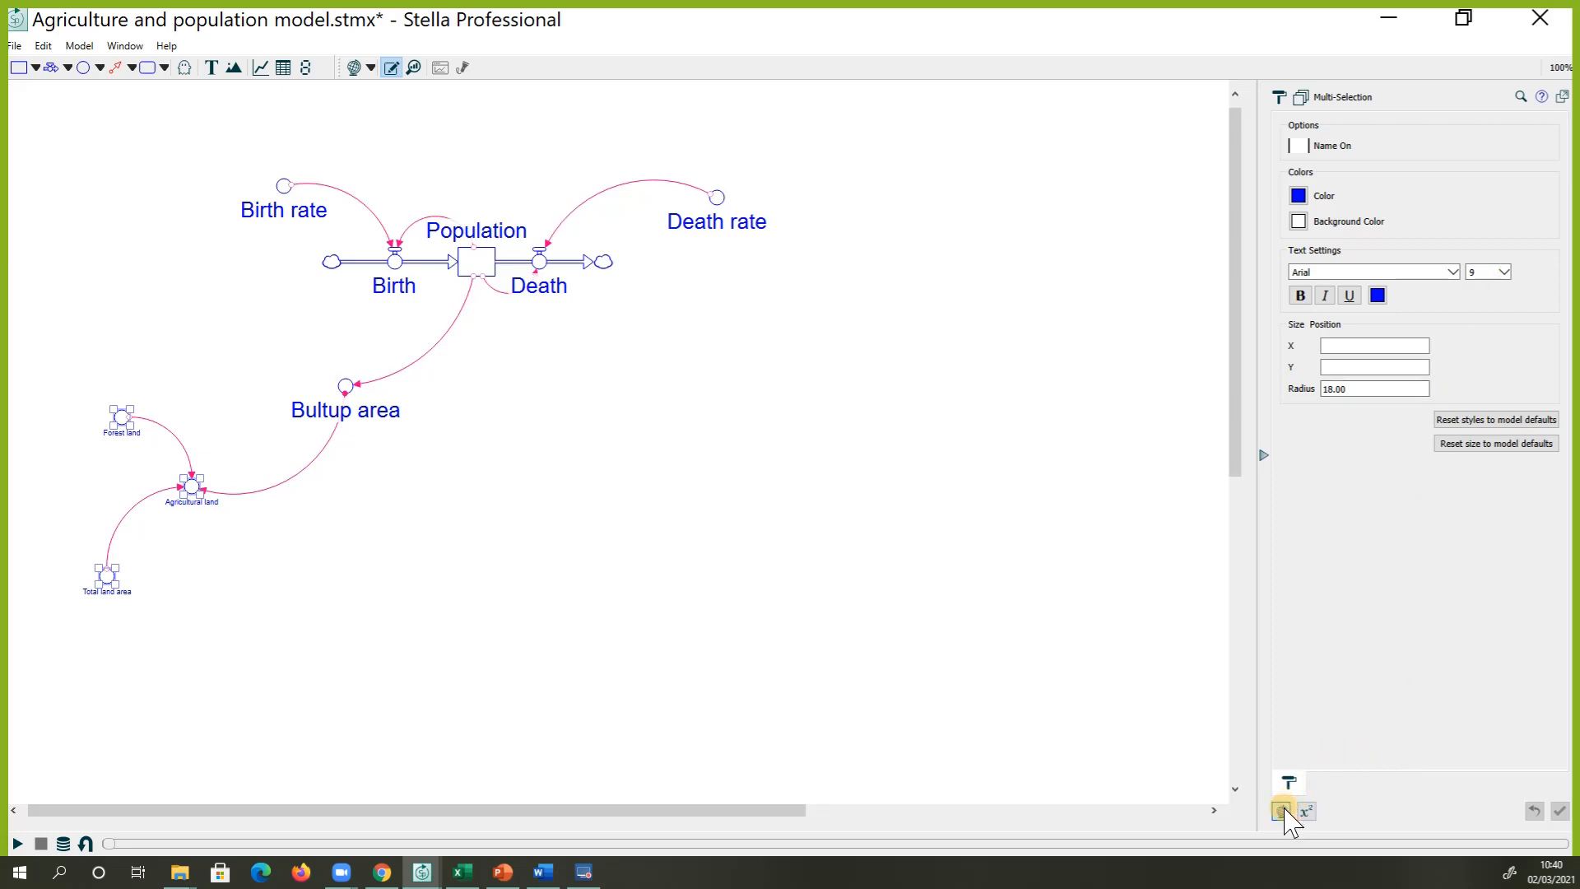
Enlarge the label text of Forest land, Agricultural land and Total land area to match the other labels
click(1502, 273)
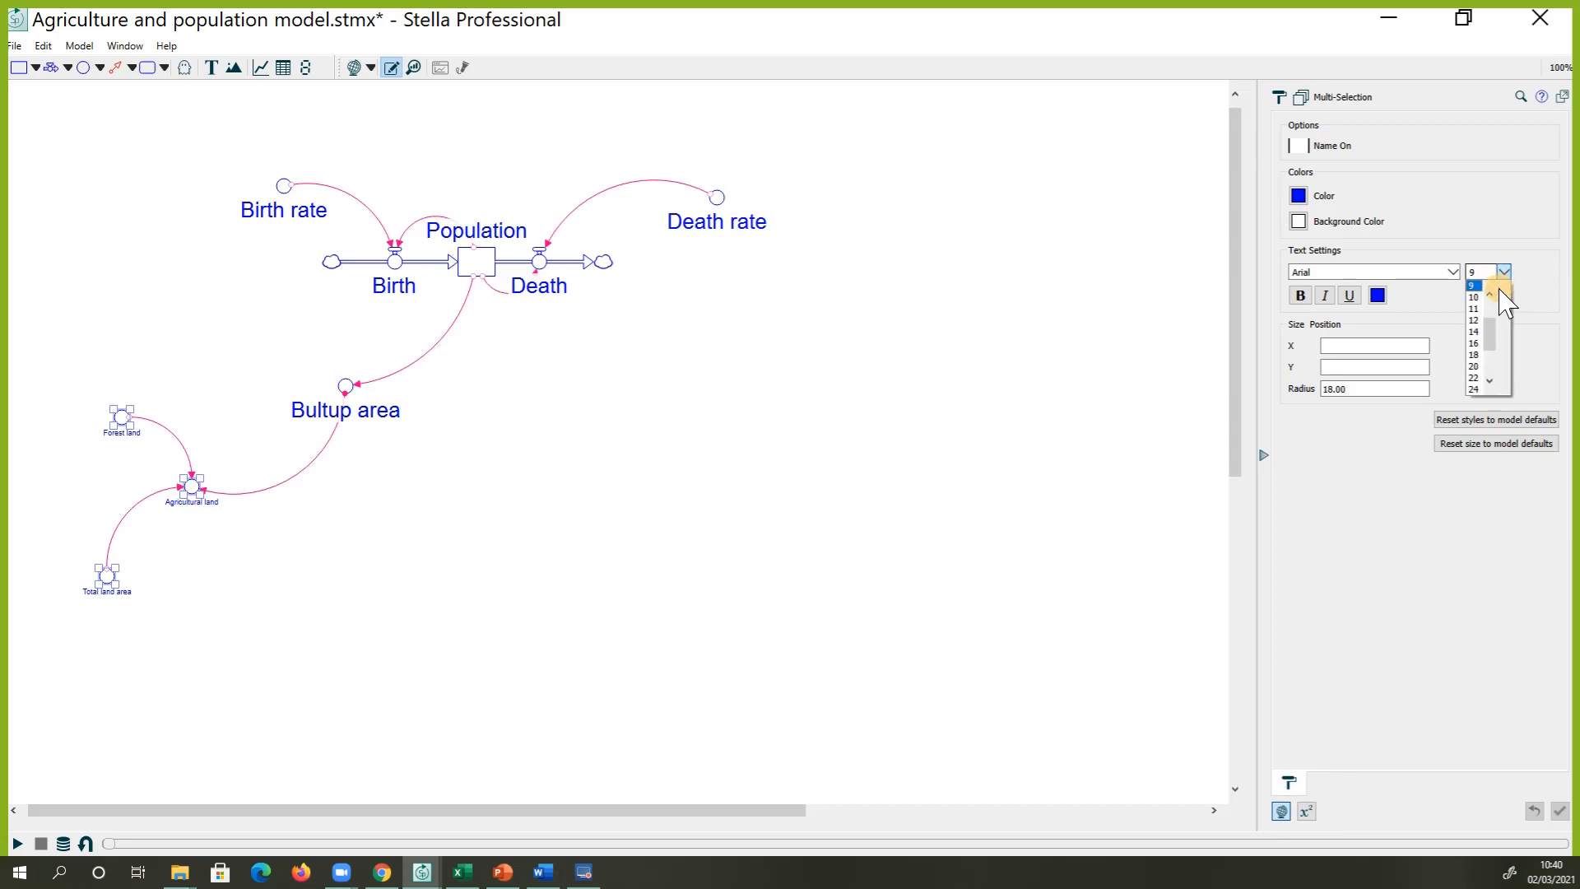
scroll(1475, 381, down, 1)
click(1474, 365)
click(574, 568)
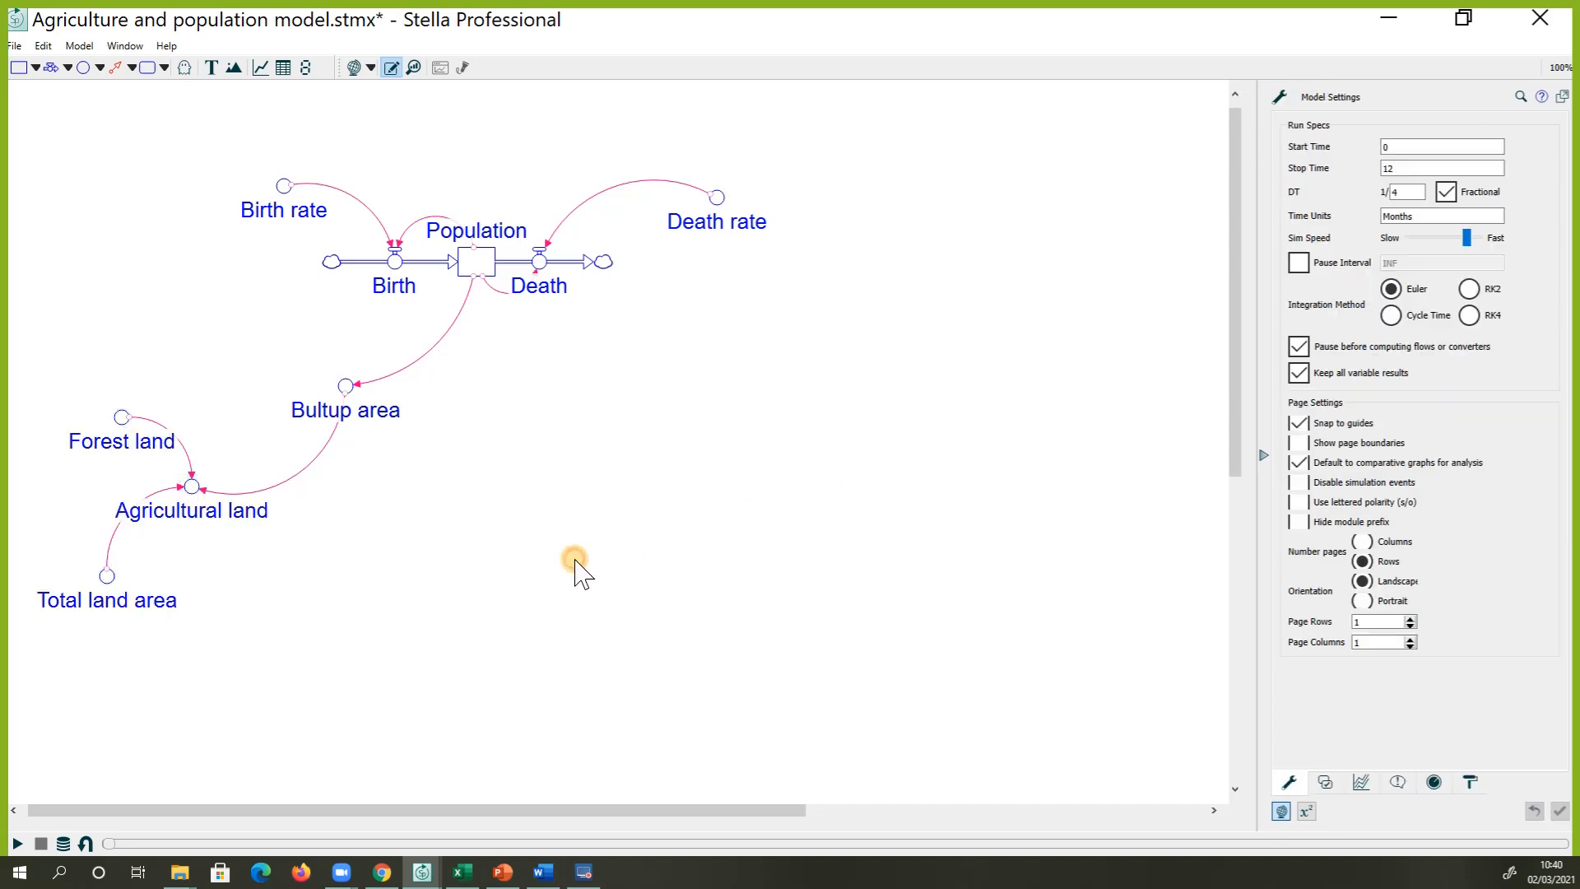
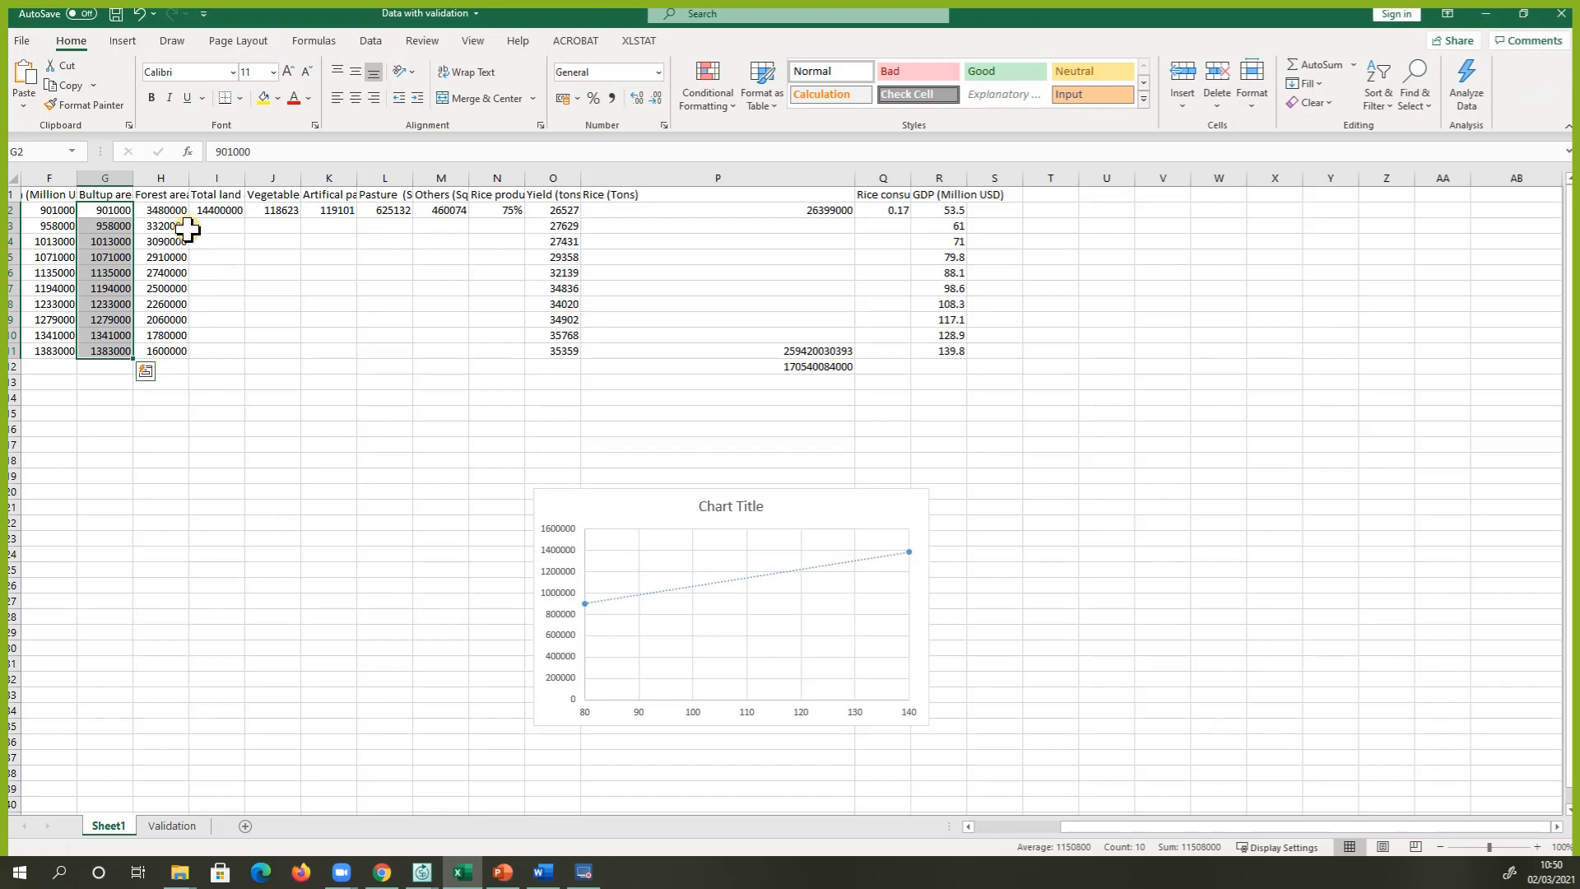
Switch to Stella and turn the Forest land converter into a graphical function
click(1484, 14)
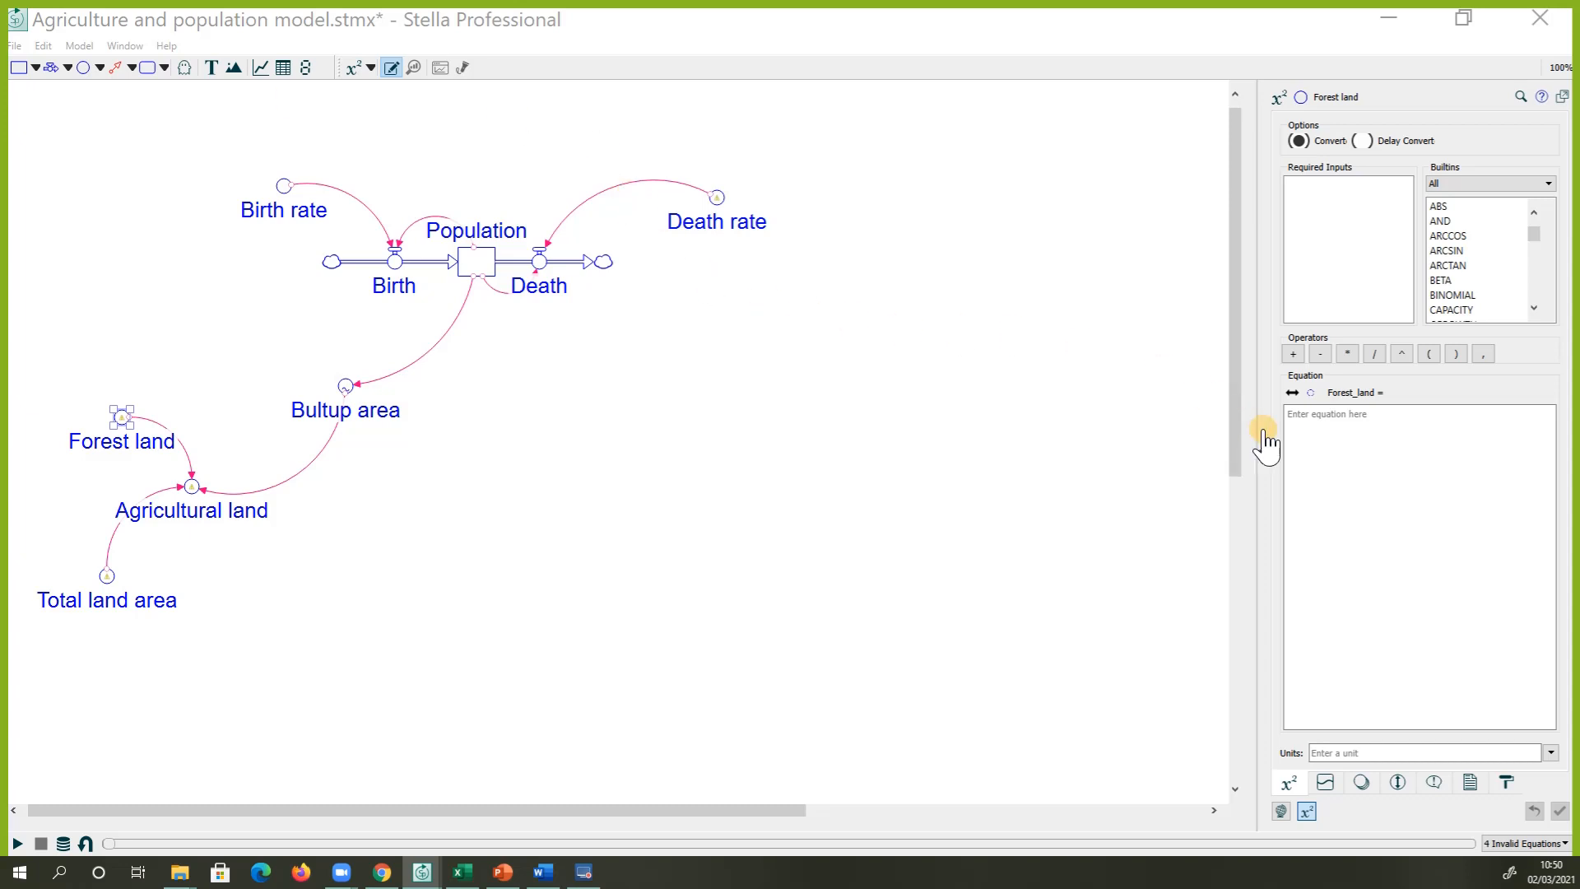
click(1340, 433)
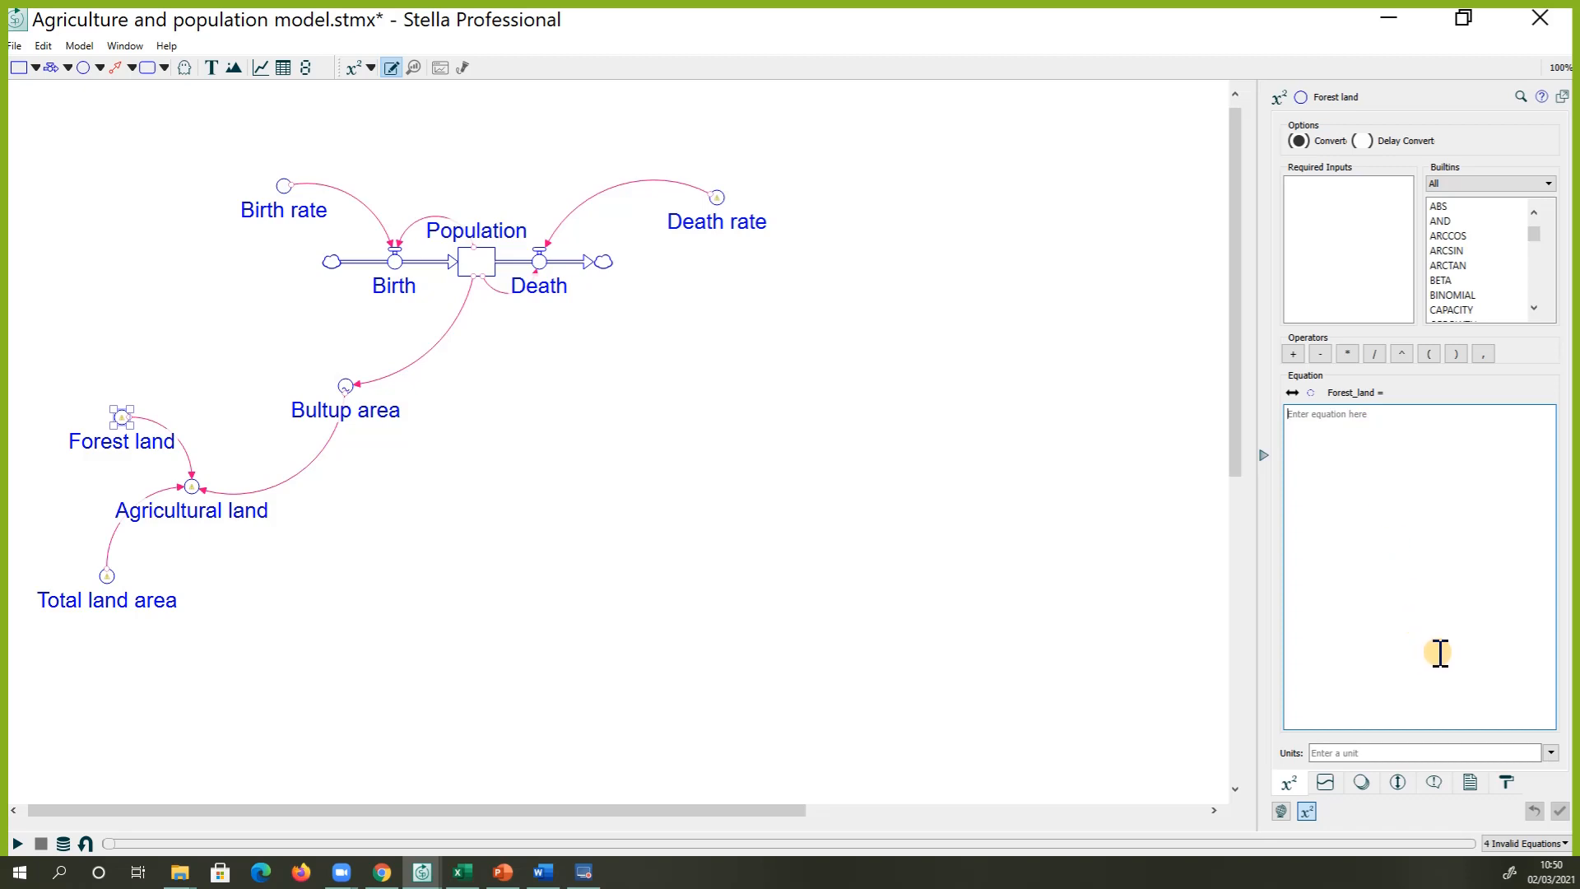
click(1325, 782)
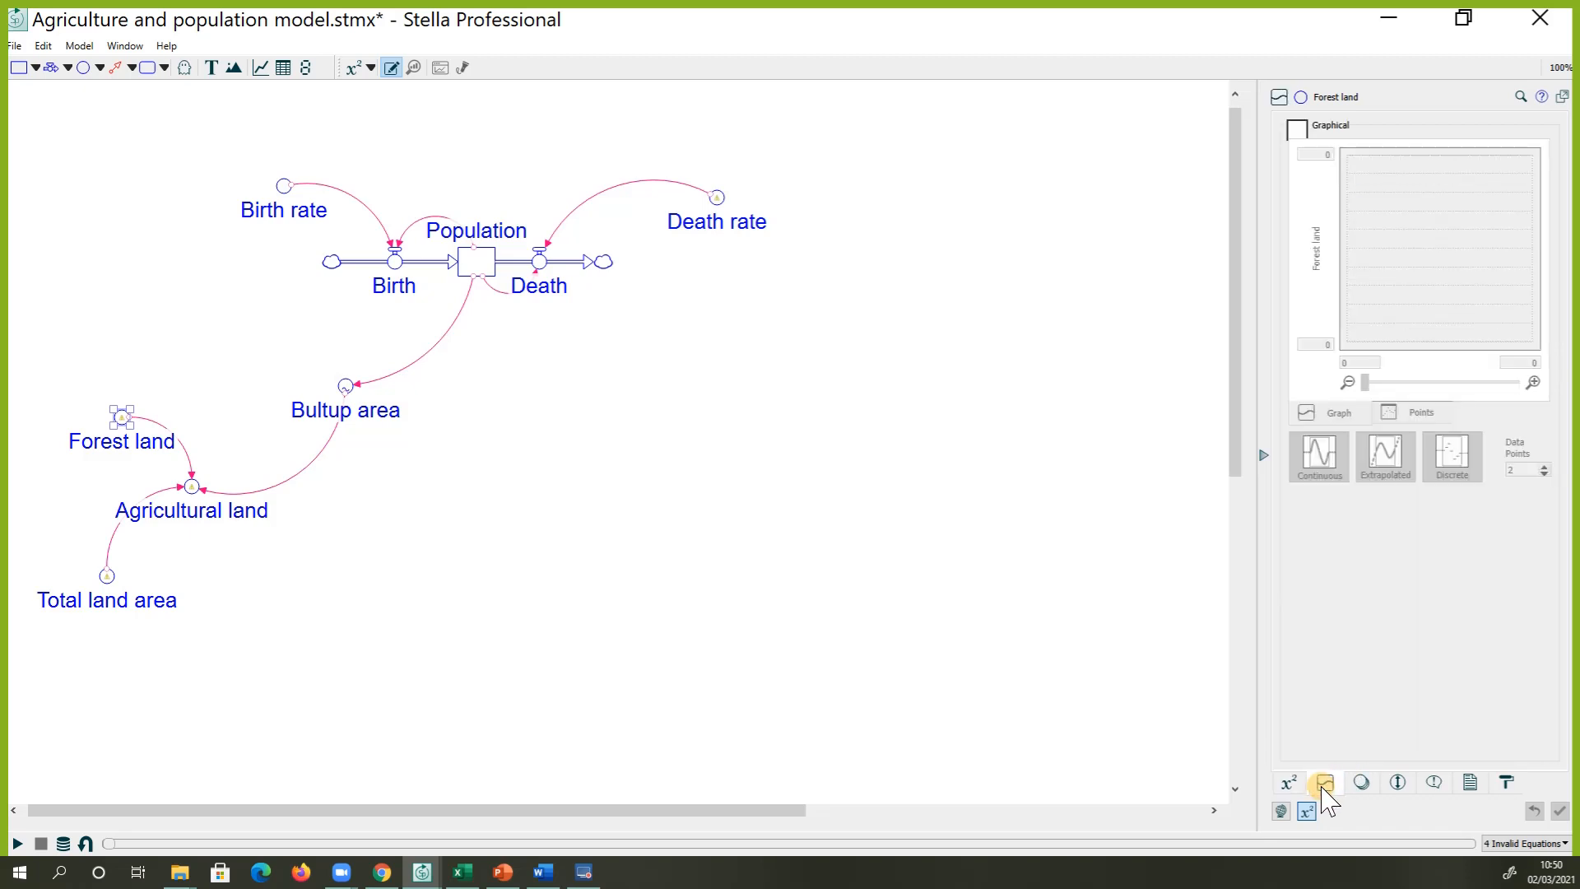
click(1297, 129)
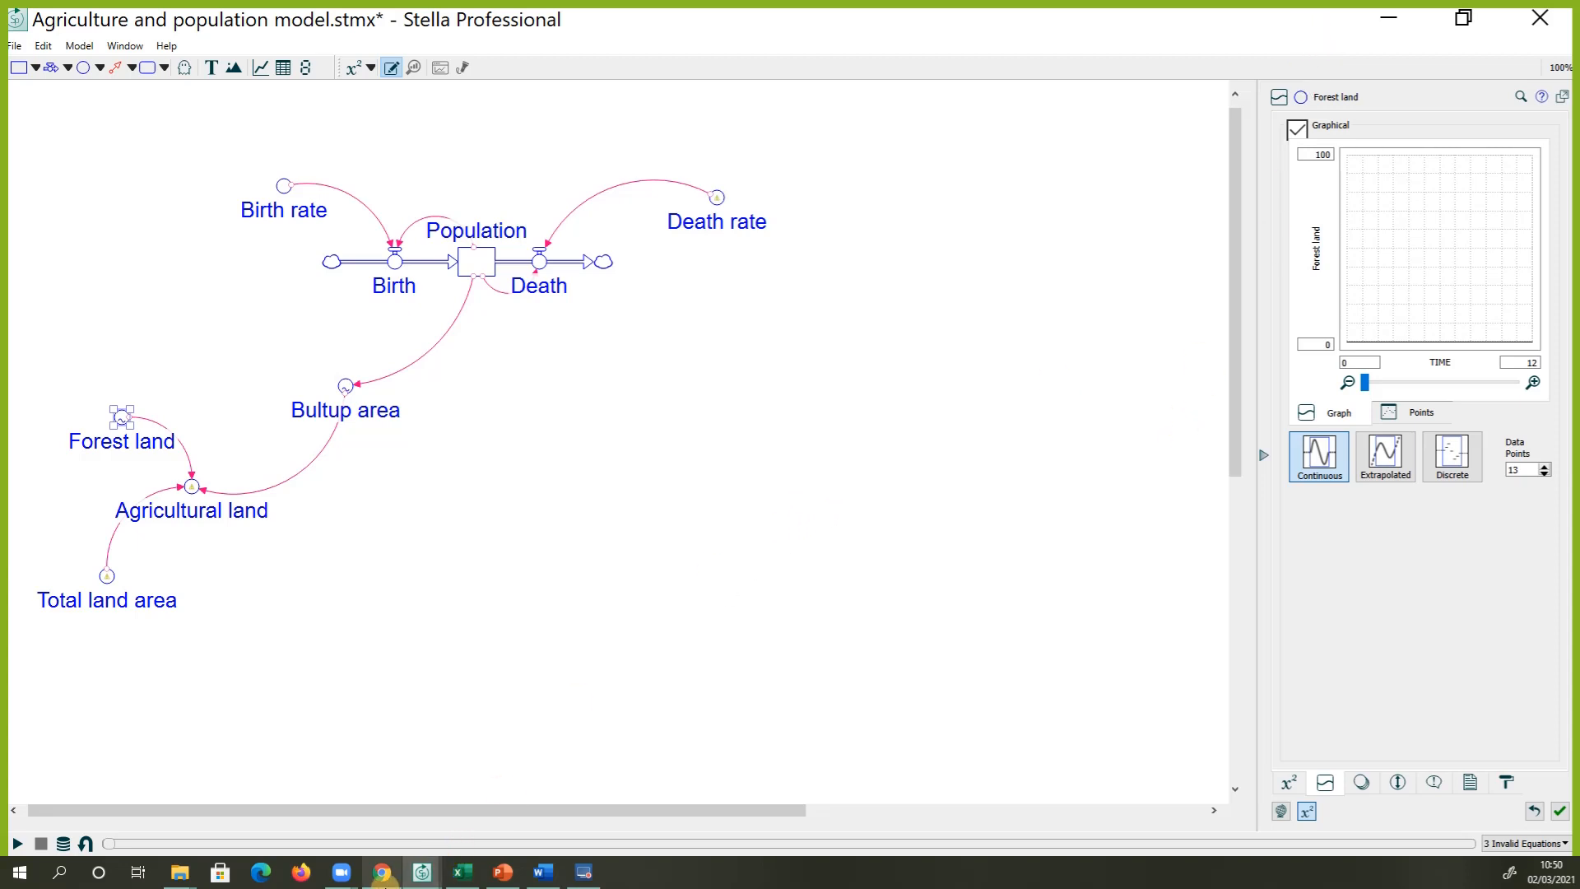
In Excel, insert a 2-D clustered column chart of forest area values H2:H11 and place it beside the existing chart
click(463, 872)
click(279, 382)
drag(164, 212, 169, 349)
click(125, 42)
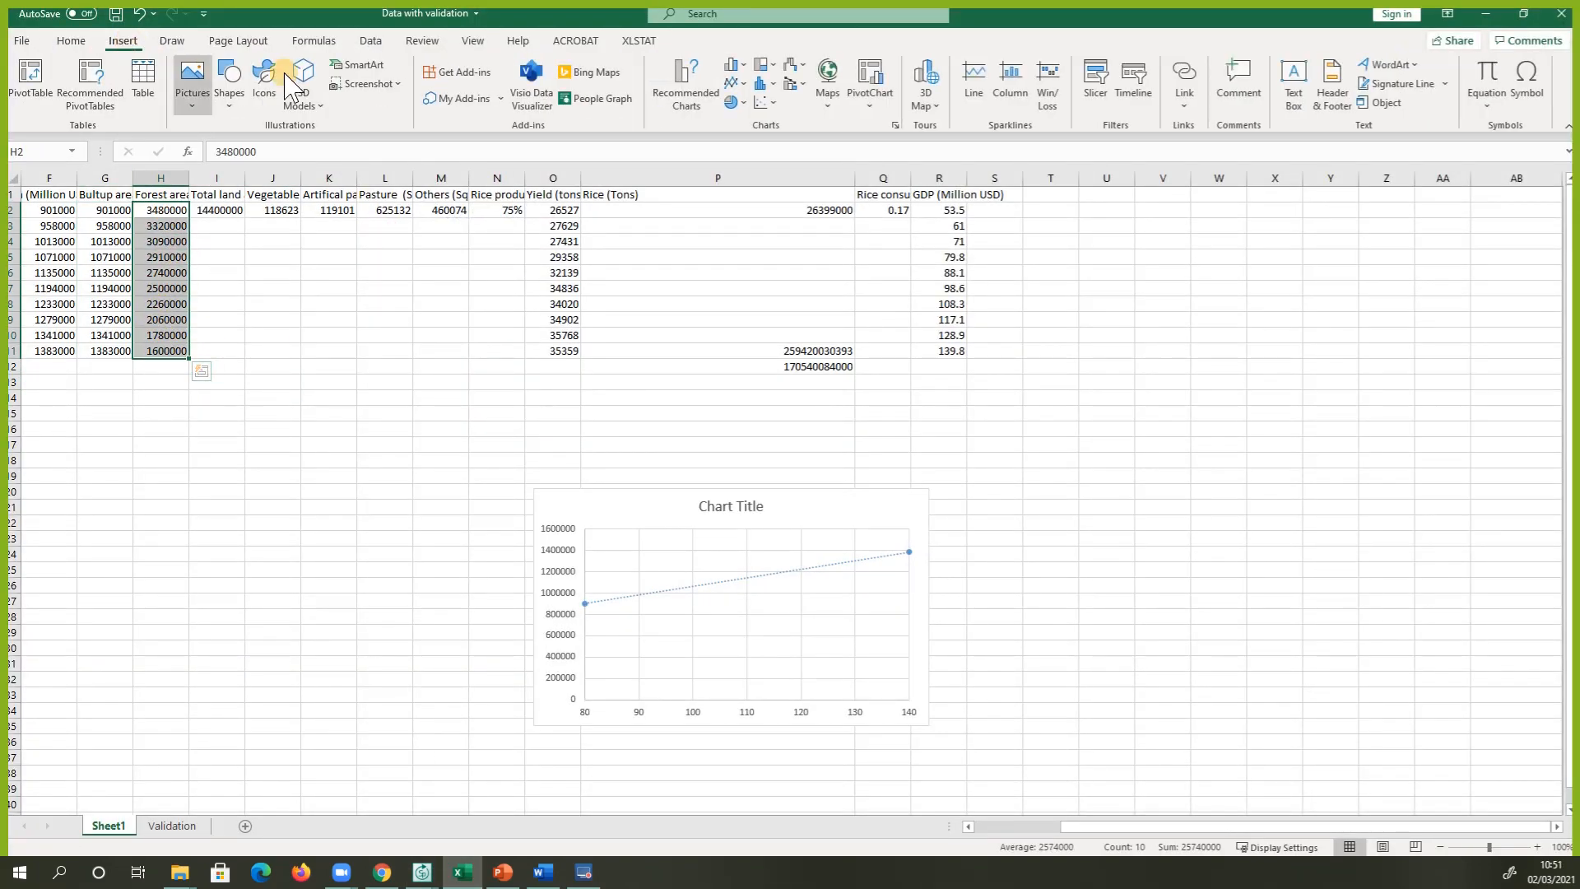
click(747, 62)
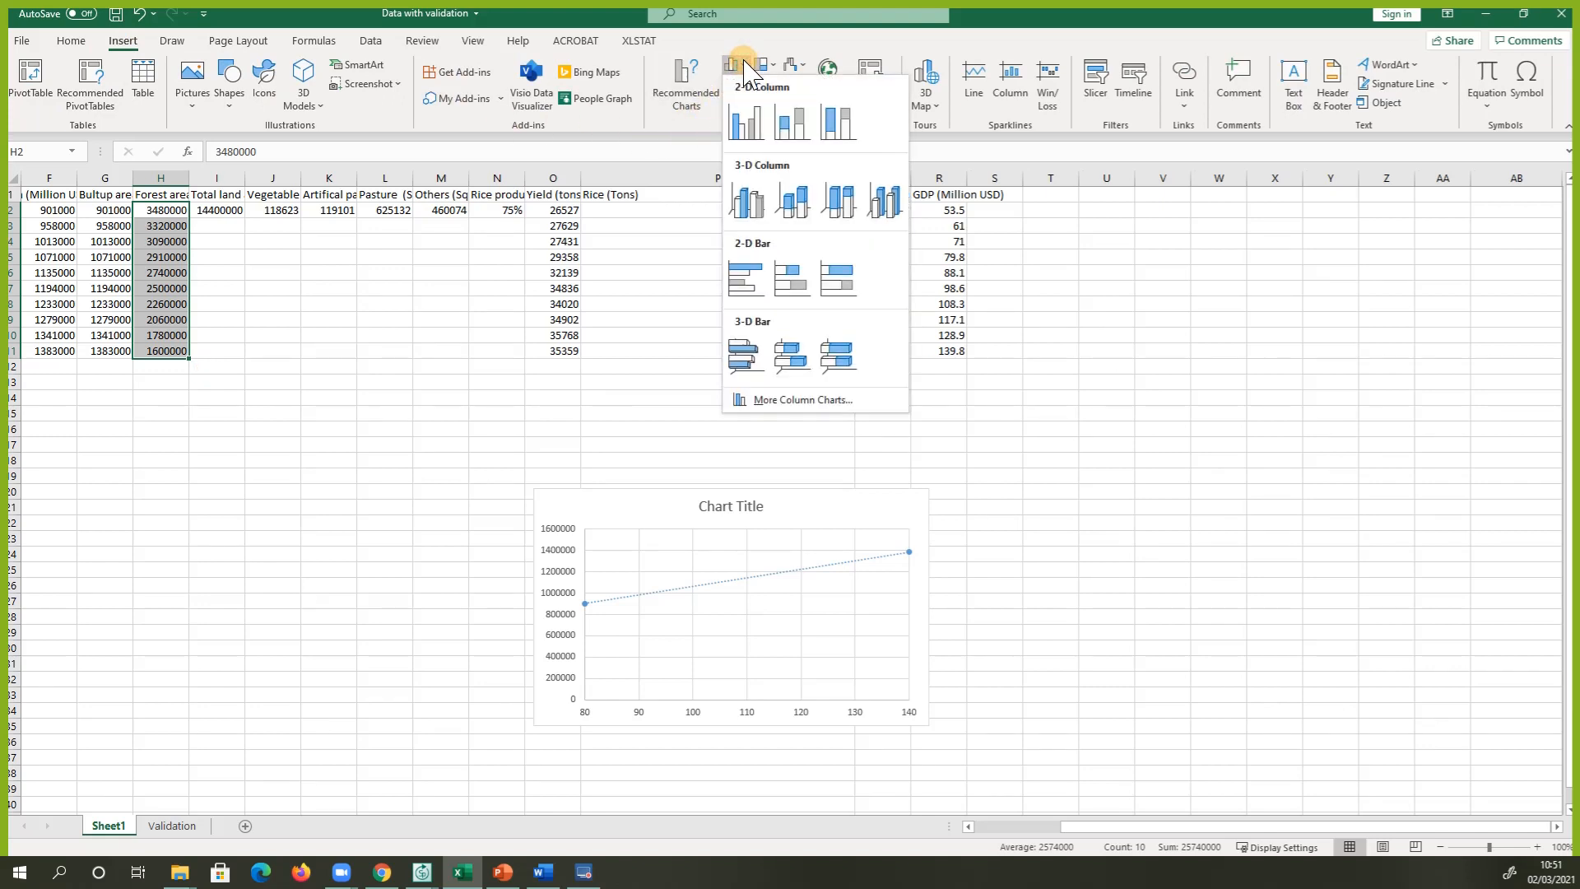
click(751, 121)
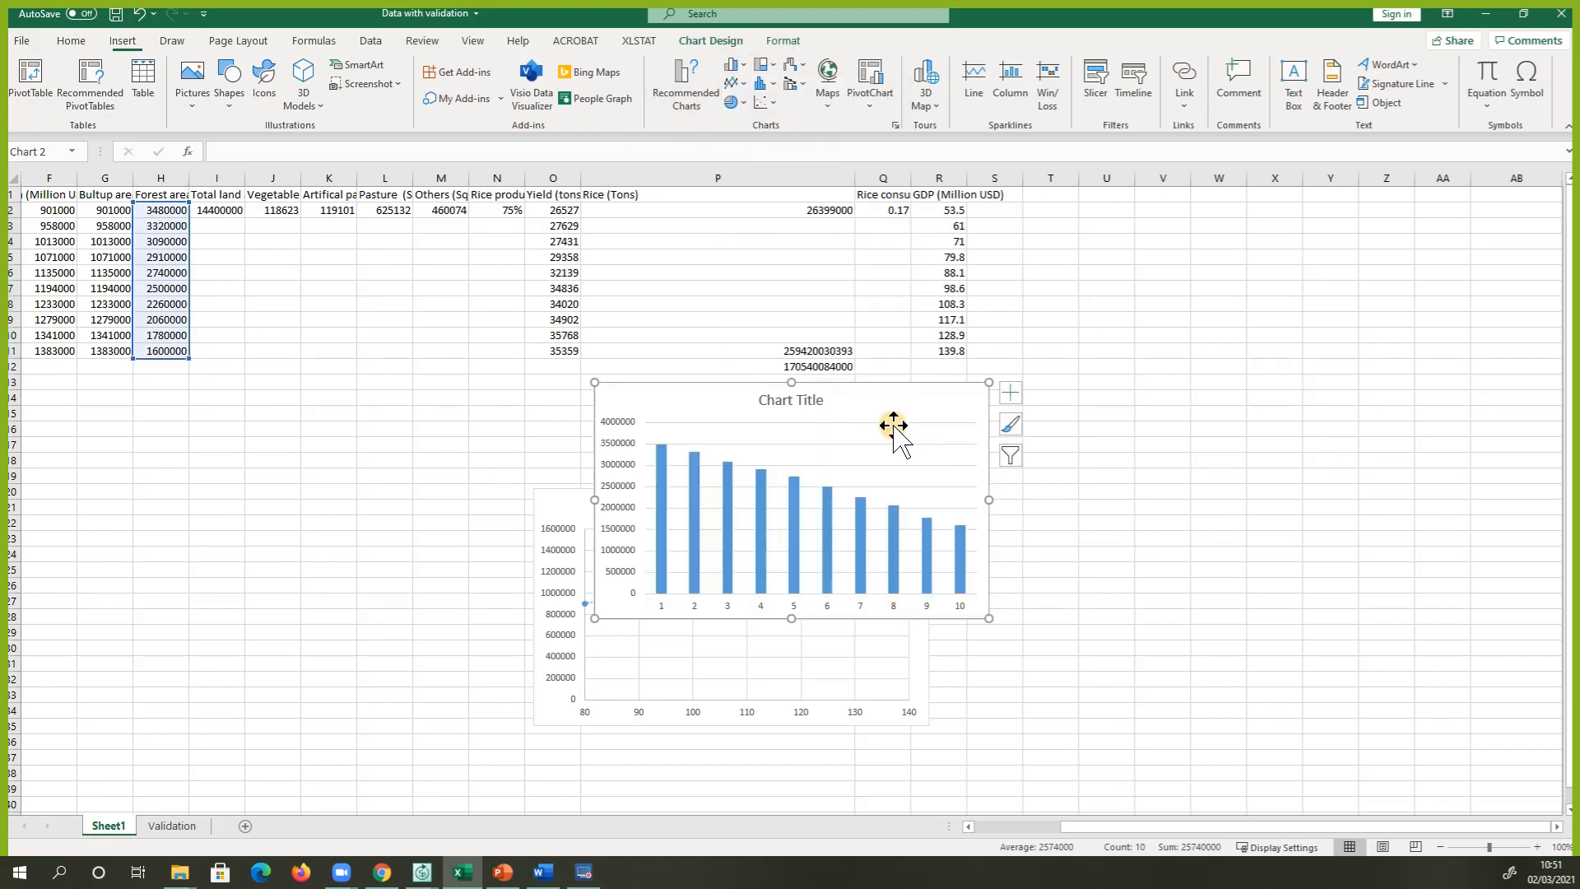
drag(885, 413, 365, 452)
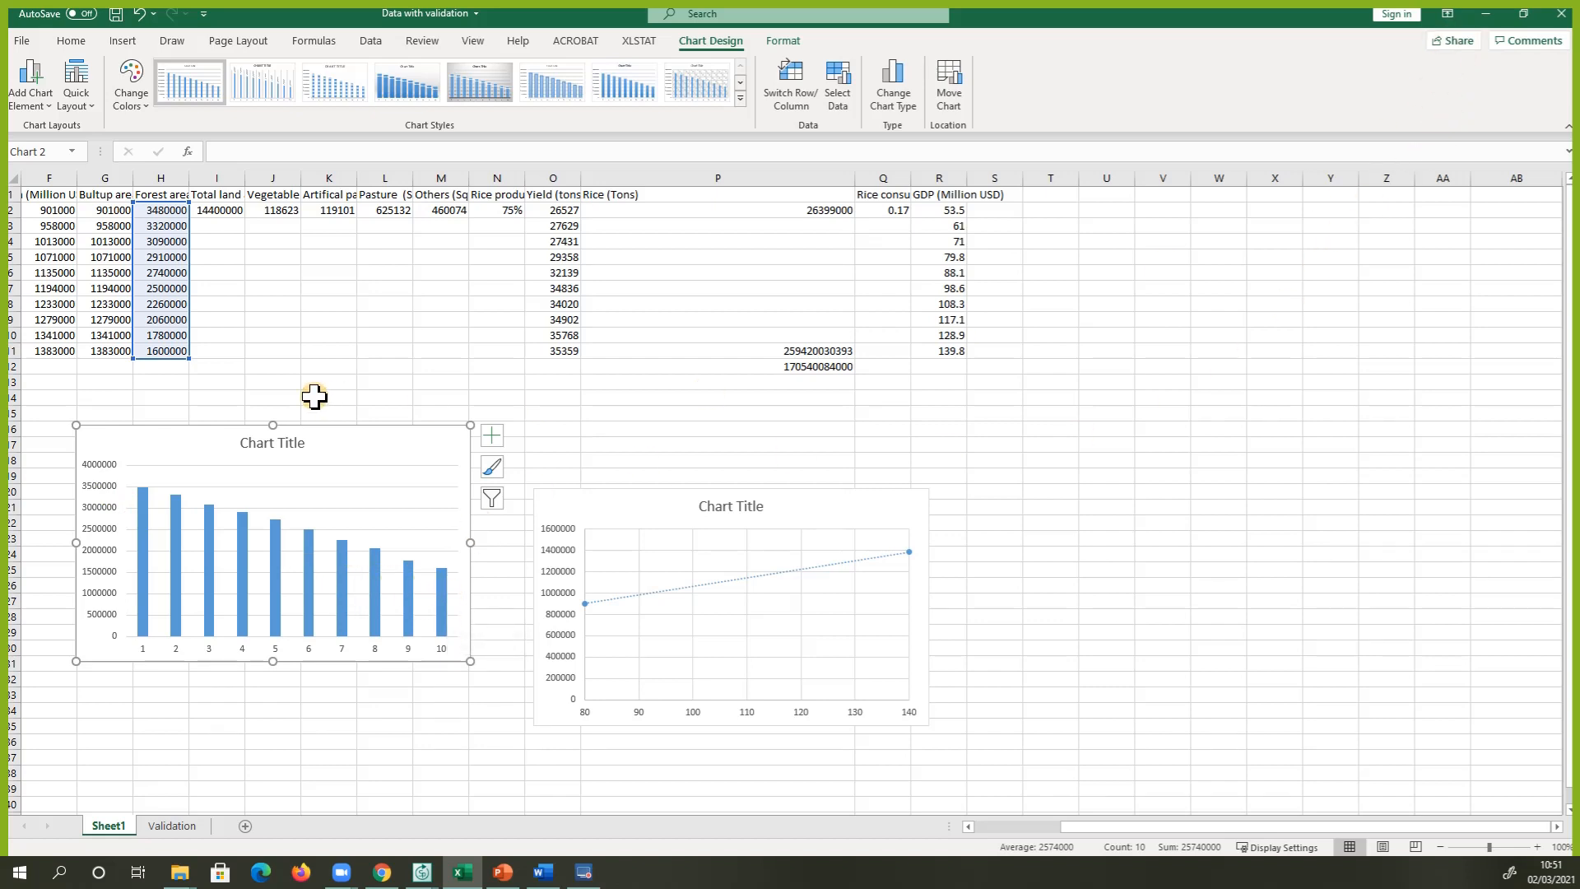
Copy the forest area values in H2:H11 and switch back to Stella
click(230, 299)
drag(172, 210, 173, 353)
key(ctrl+c)
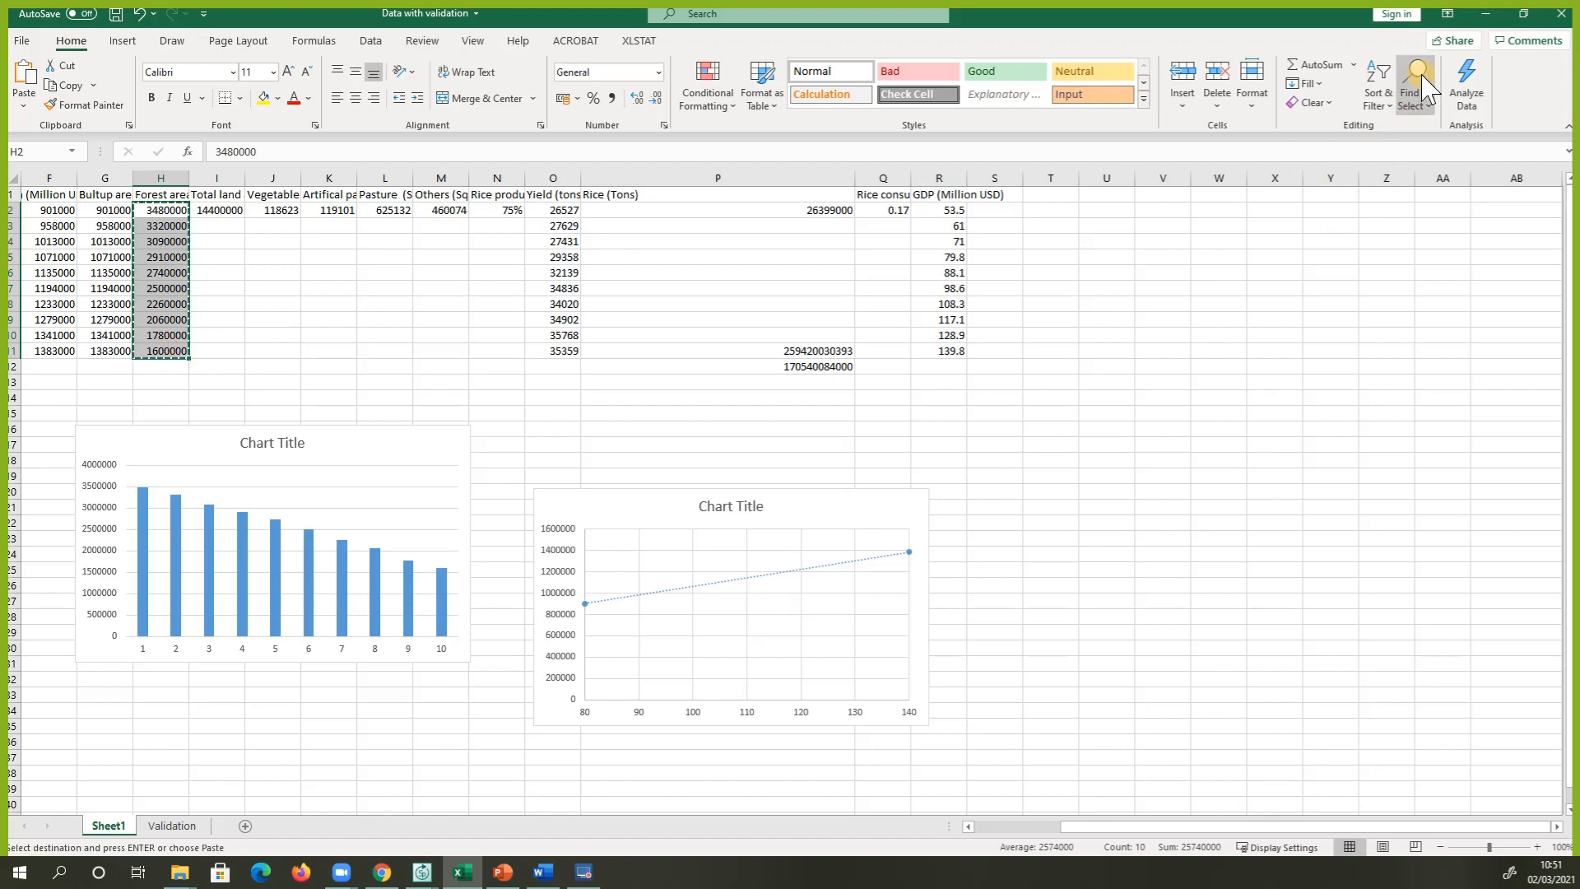
click(1486, 15)
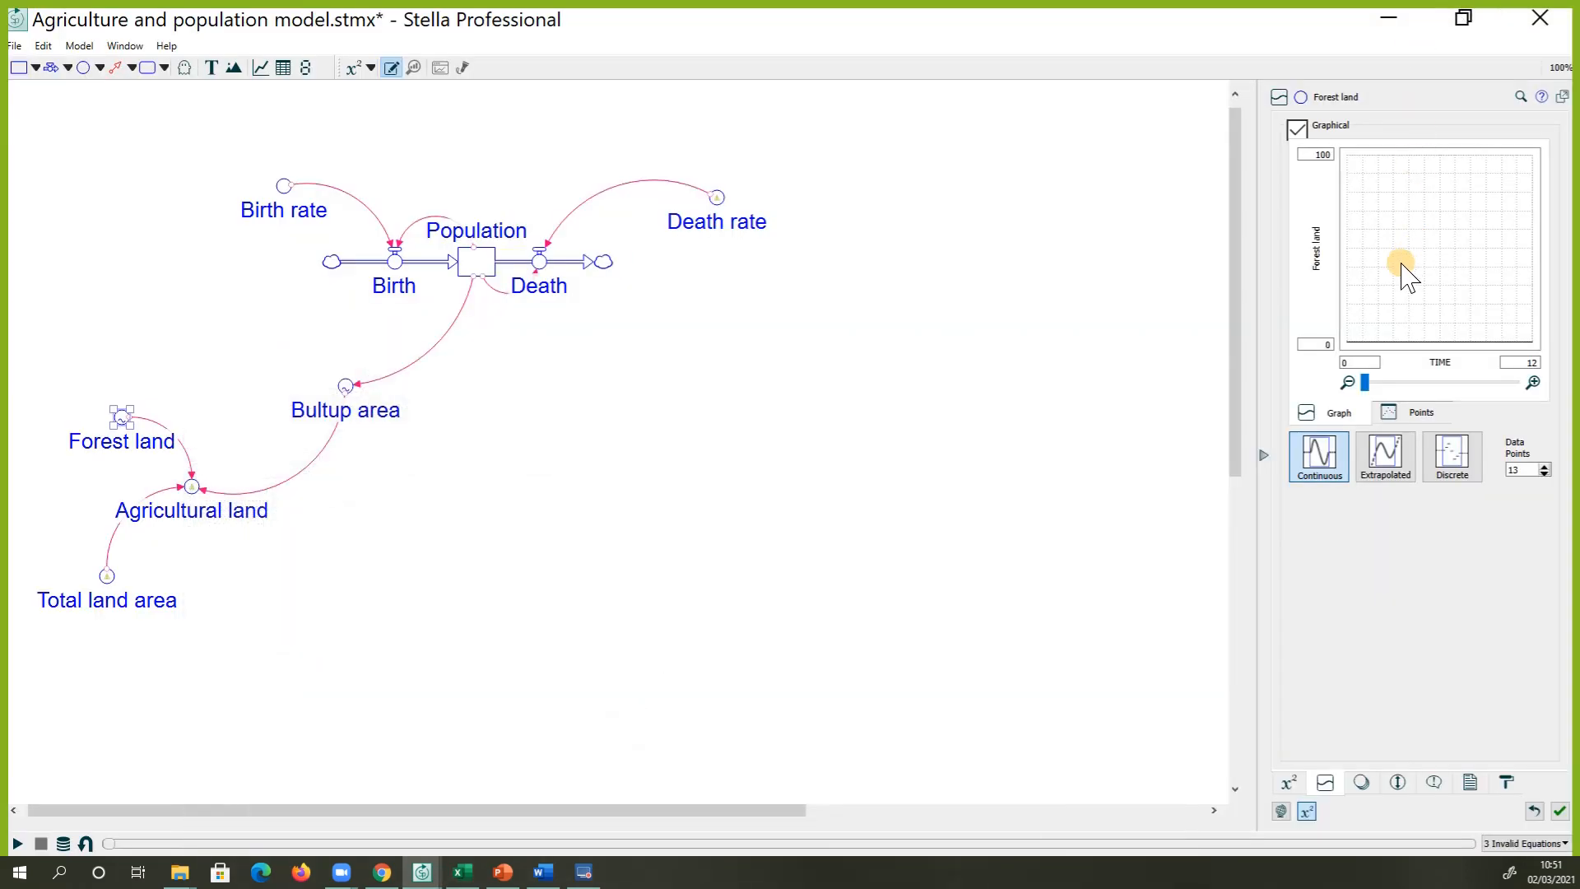
Set the upper limit of the Forest land graph's time axis to 11
drag(1357, 363, 1340, 365)
drag(1513, 363, 1542, 366)
text(11)
Set the Forest land axis range to a minimum of 1440000 and a maximum of 3600000
click(1317, 157)
drag(1315, 156, 1332, 160)
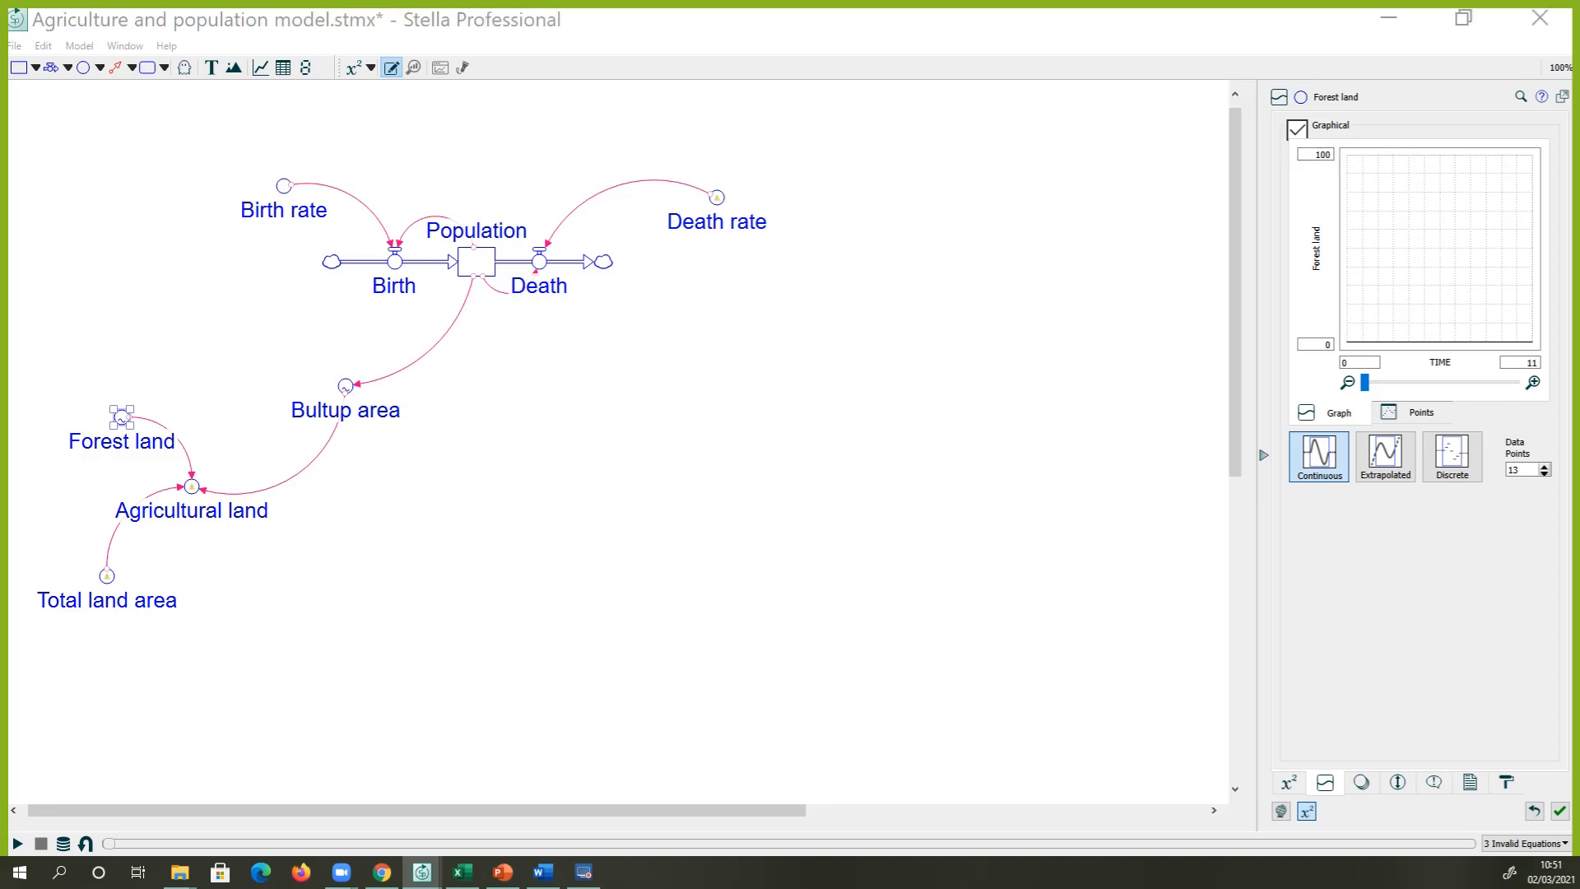
drag(1312, 156, 1344, 161)
text(3600000)
drag(1311, 342, 1348, 349)
text(1440000)
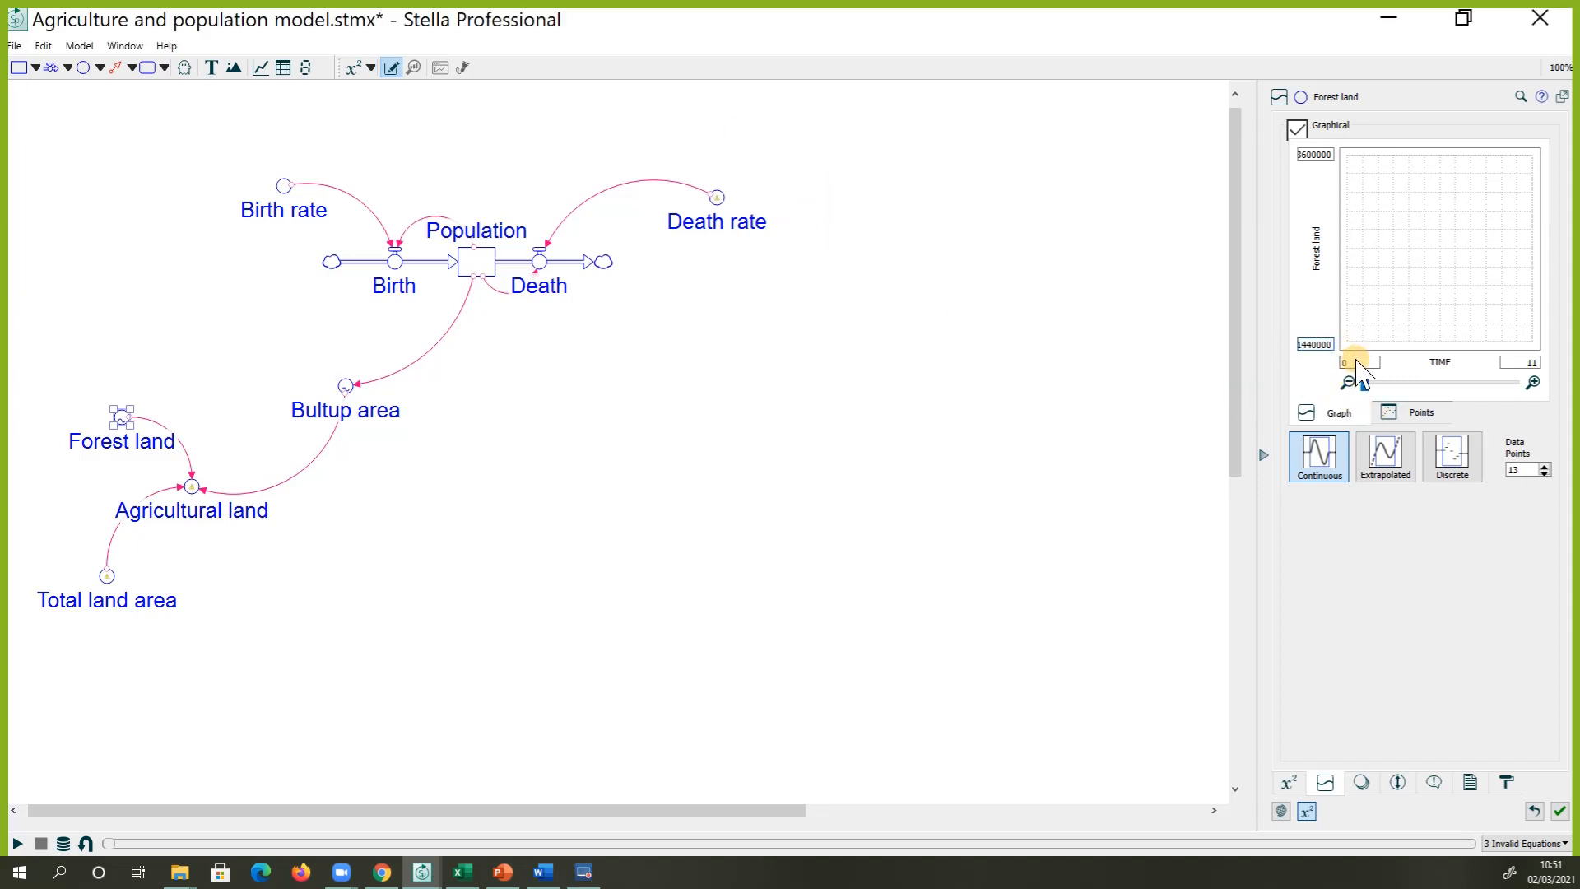
click(1326, 154)
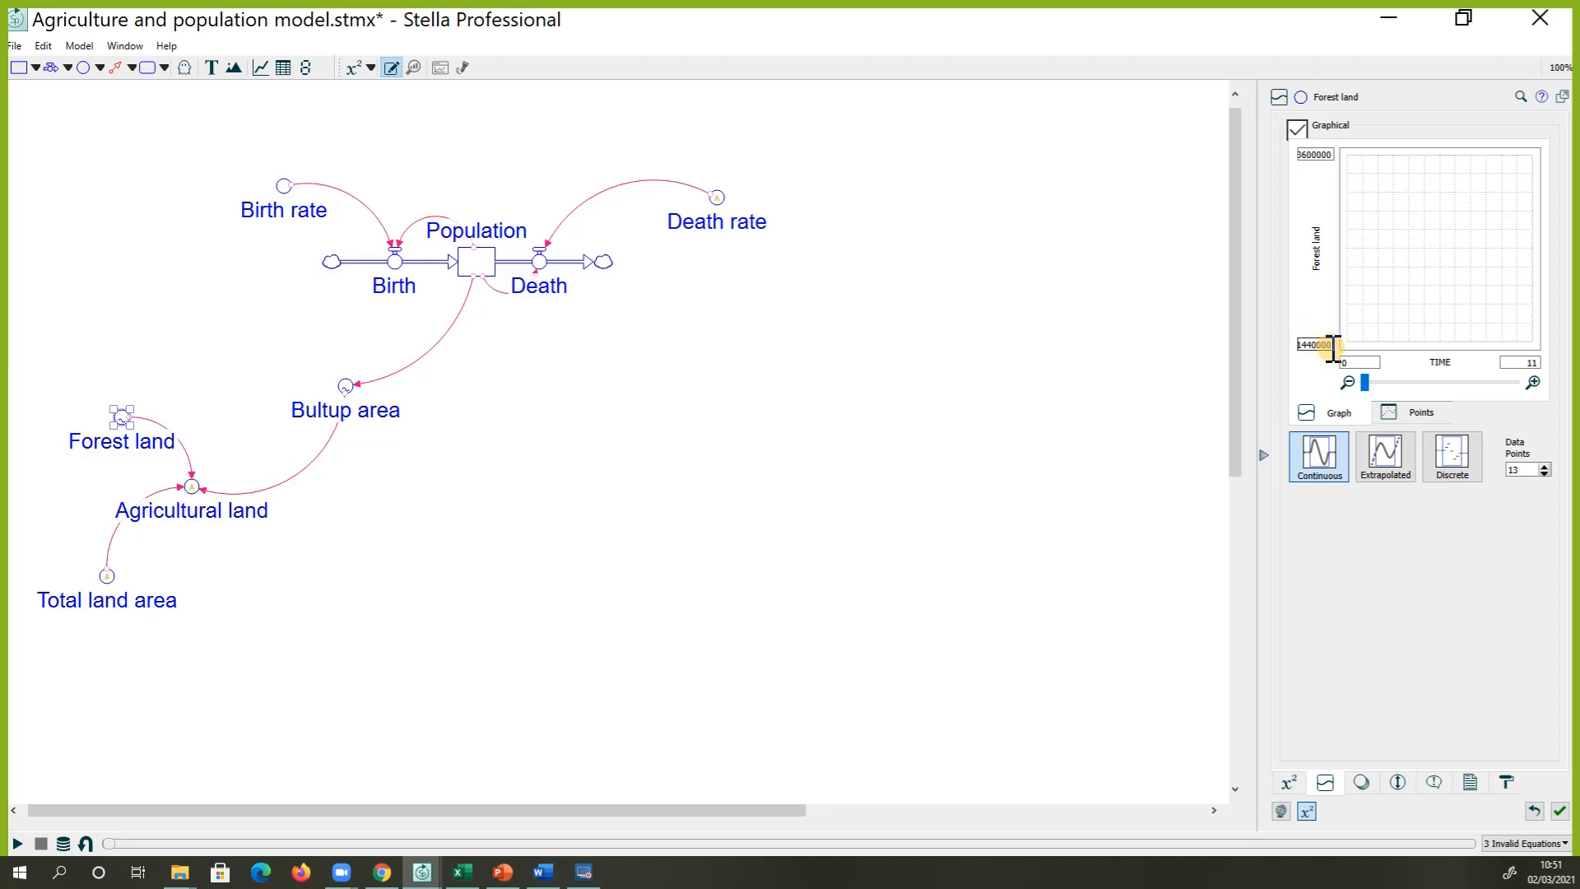
click(1322, 155)
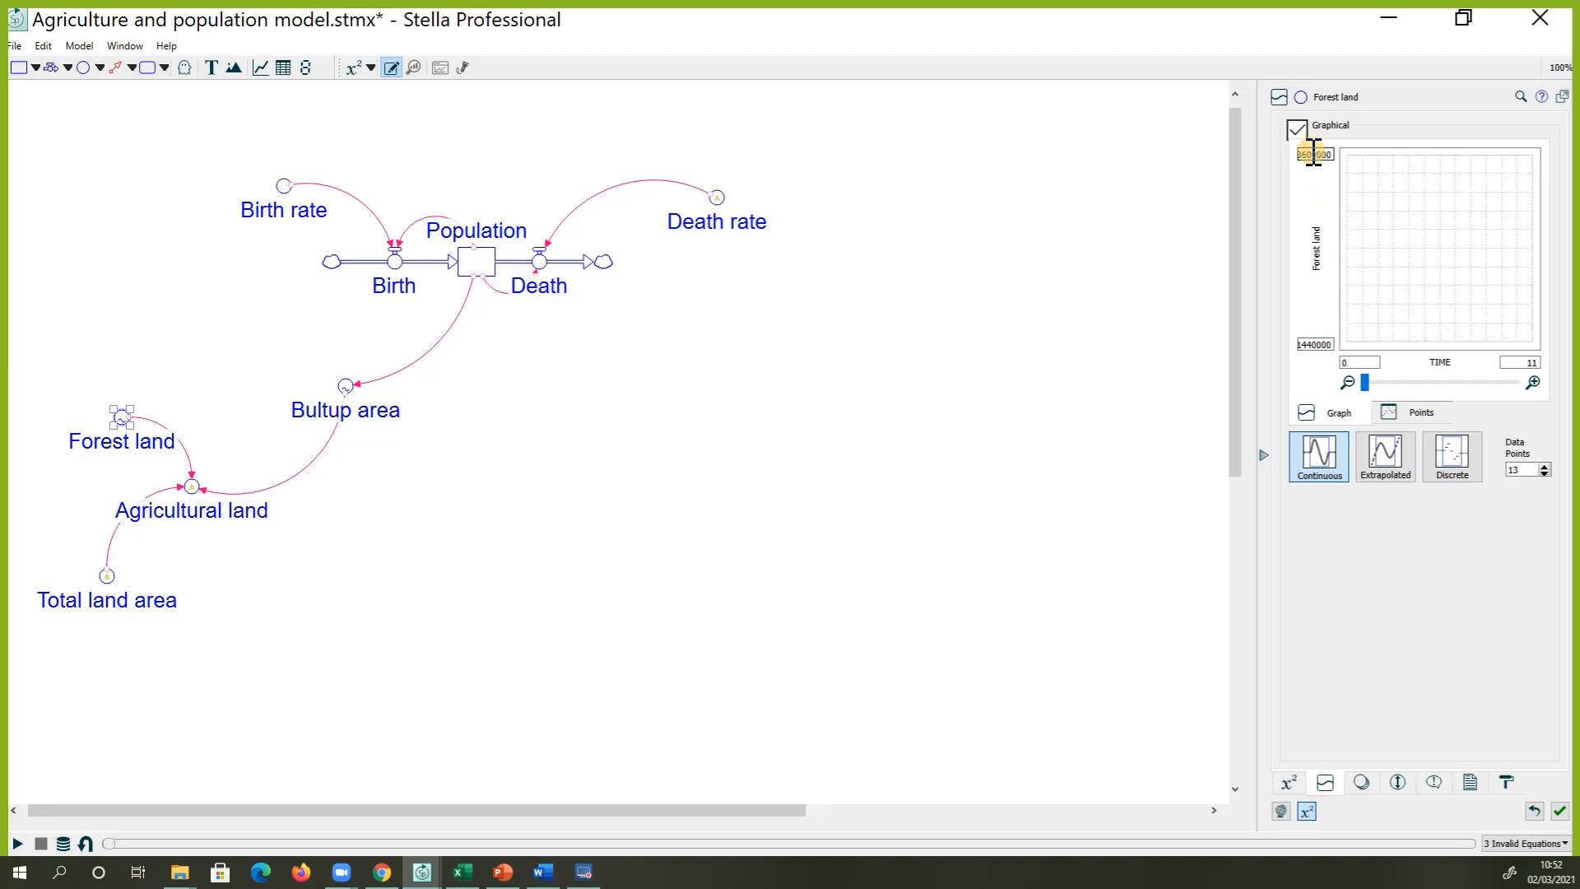
click(1322, 345)
Show the Forest land graph's points as a table and set the number of data points to 11
click(1432, 411)
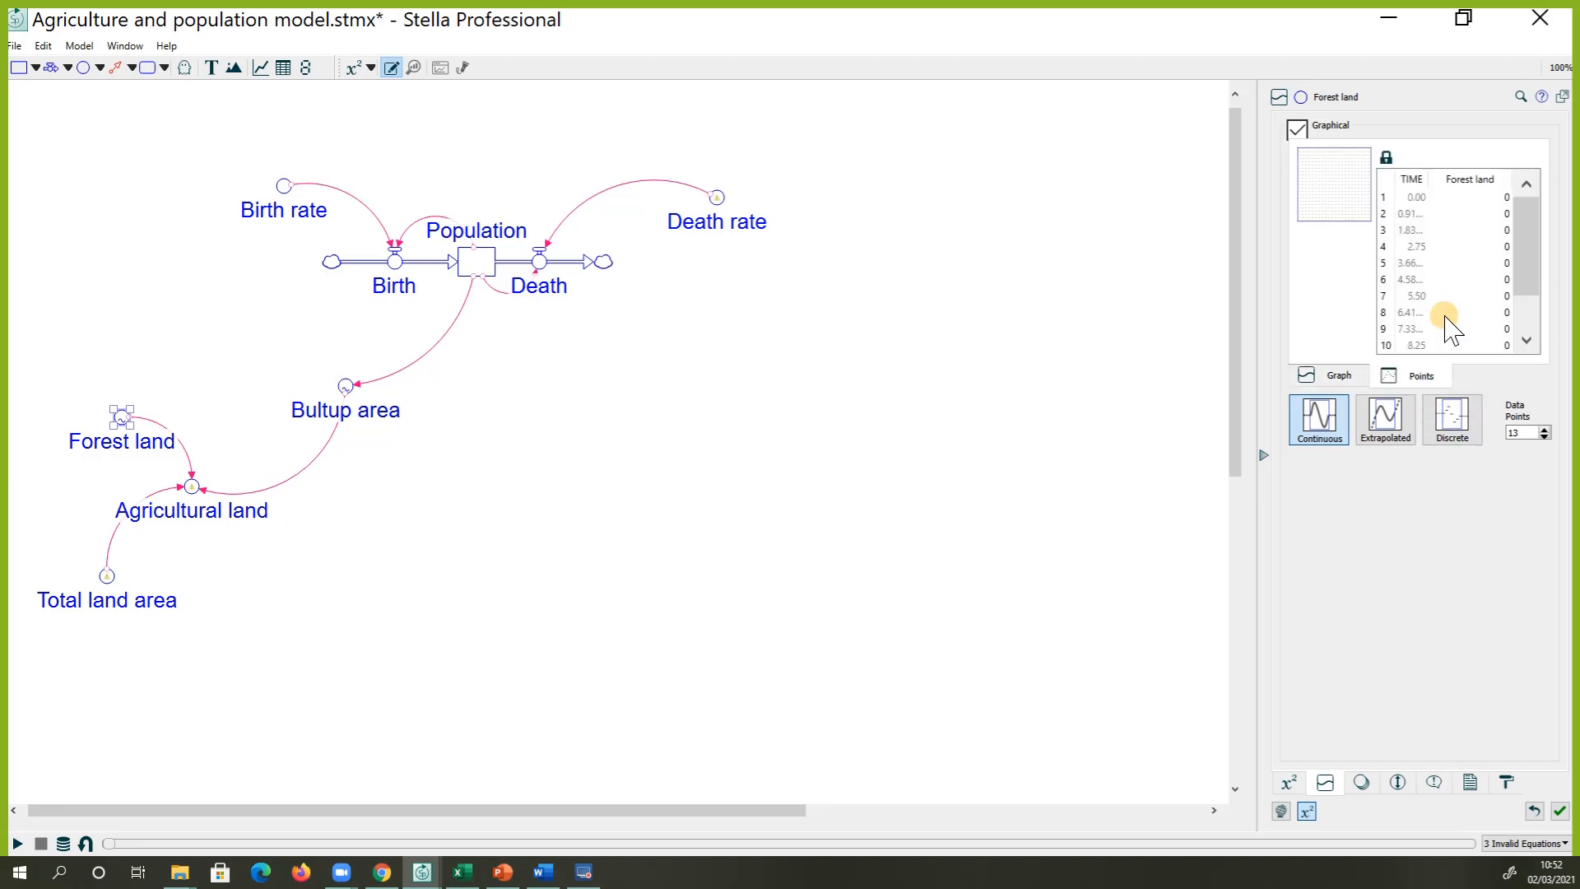
click(1480, 178)
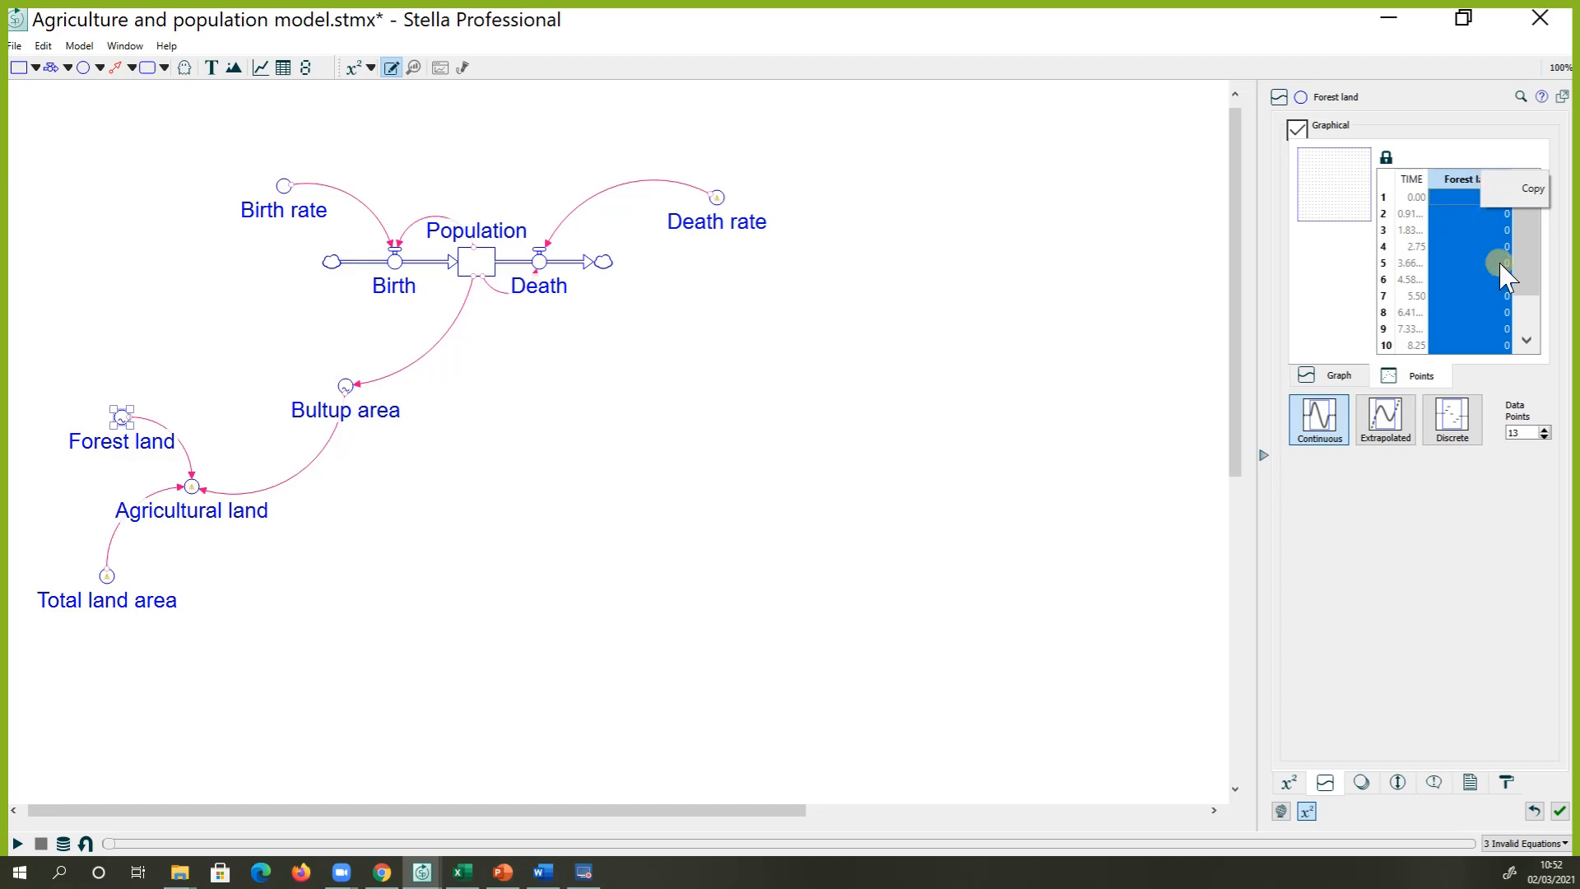
click(1528, 344)
click(1528, 344)
click(1528, 344)
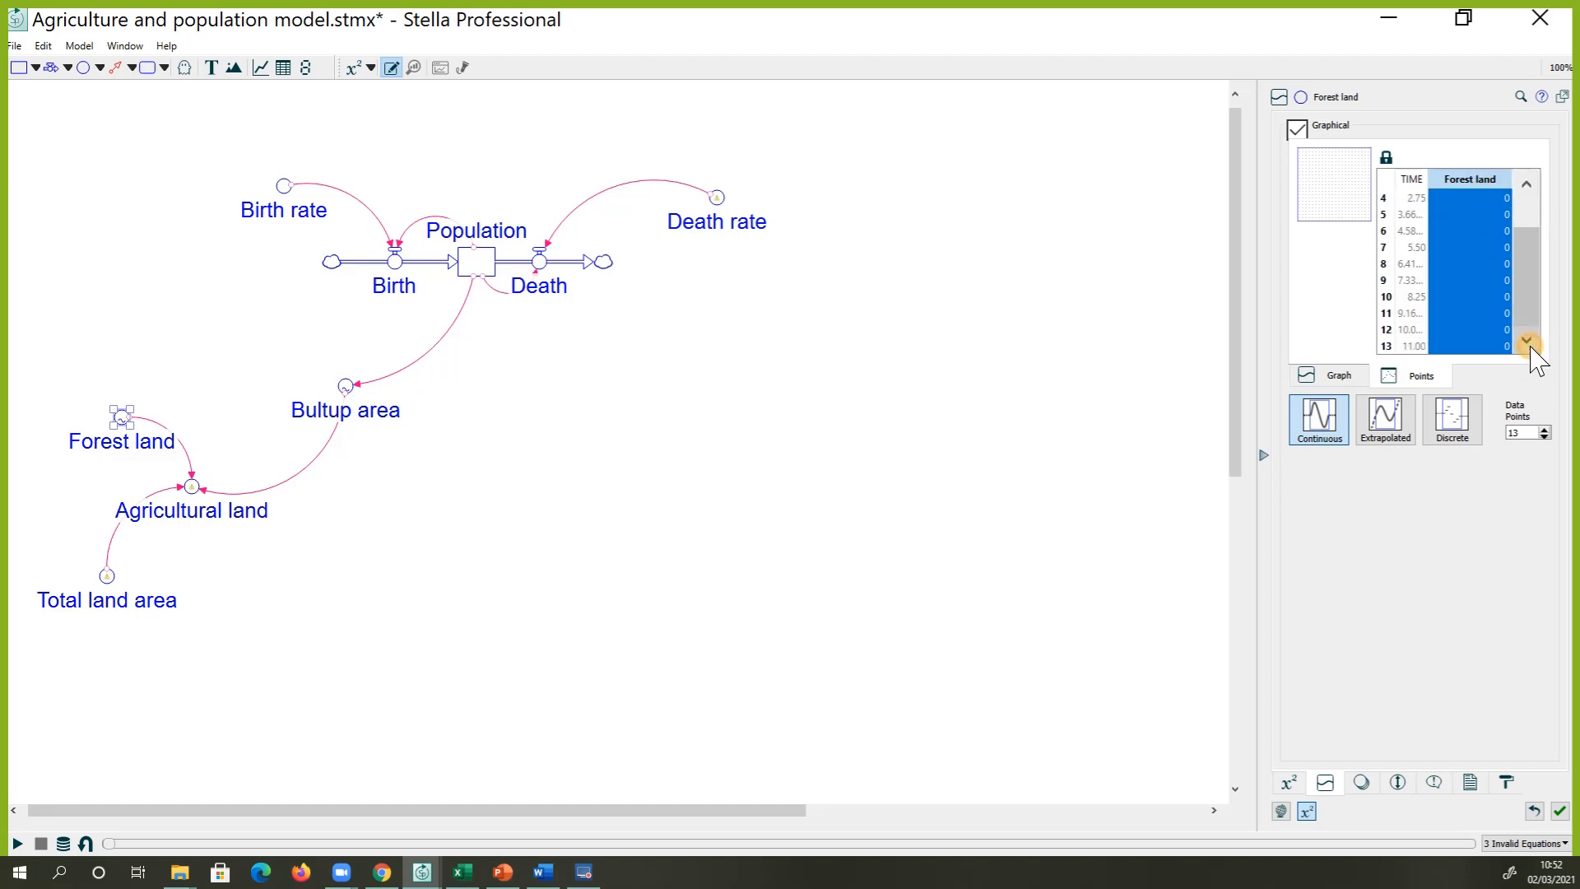
click(1486, 199)
right_click(1498, 201)
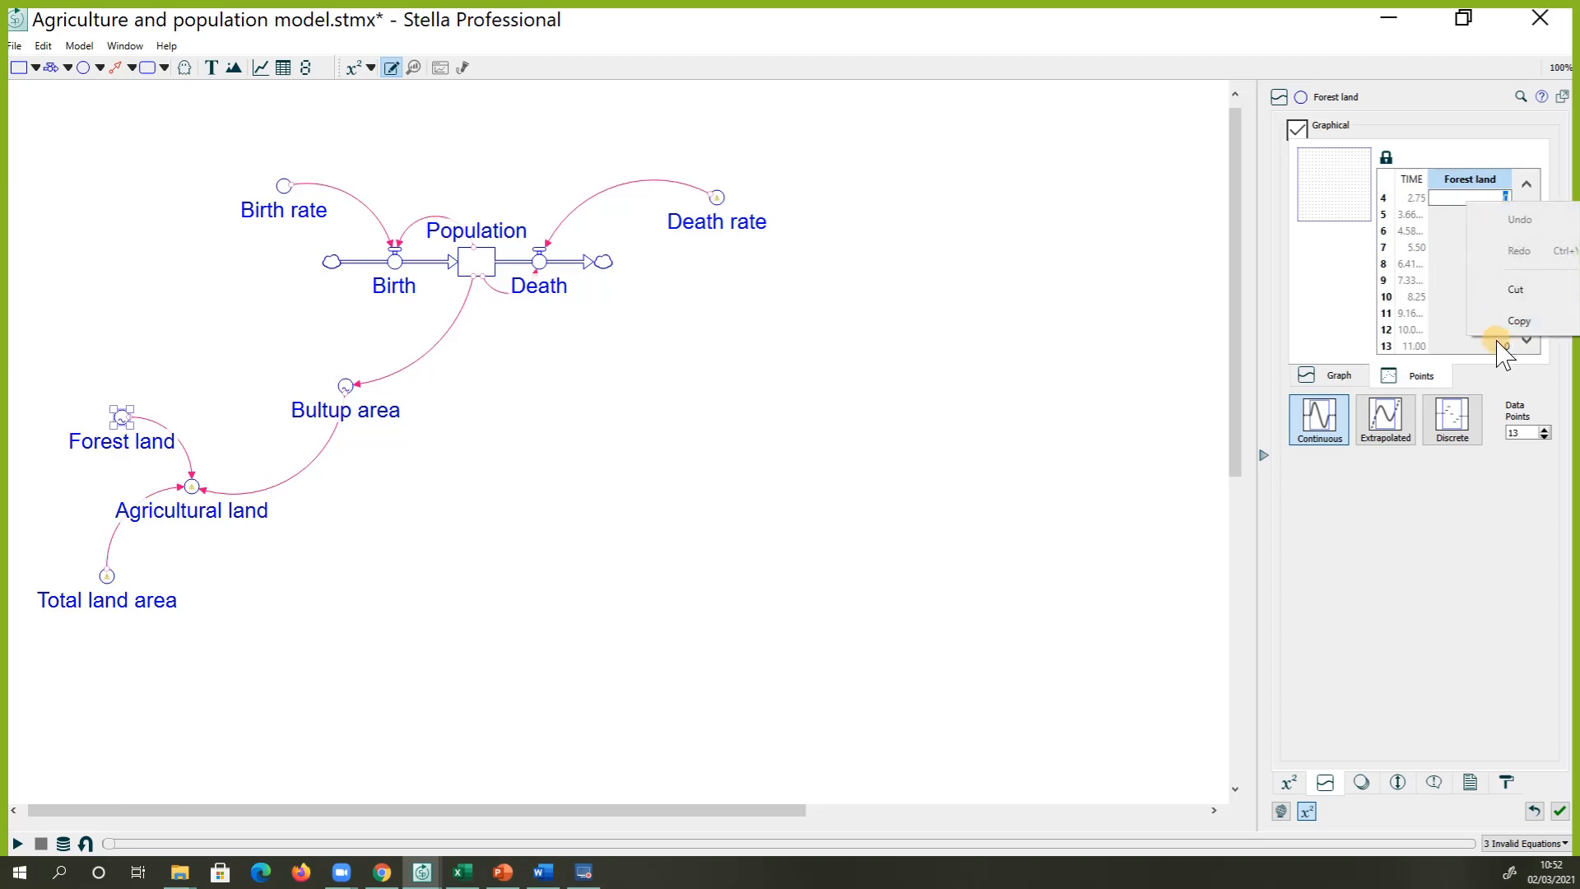
click(1512, 482)
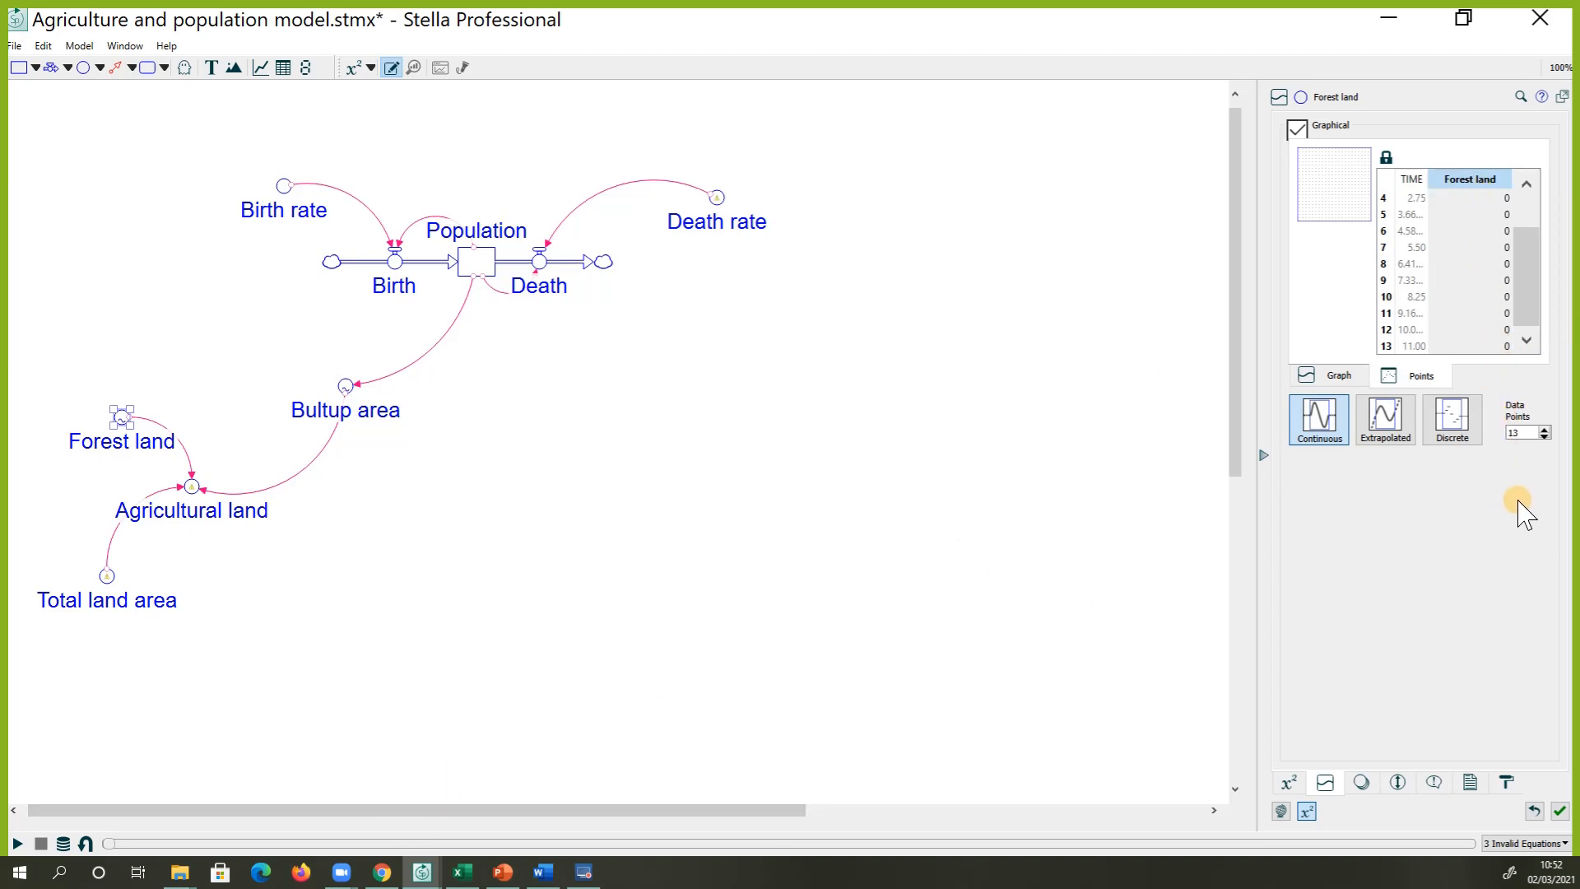
double_click(1523, 429)
text(11)
key(Return)
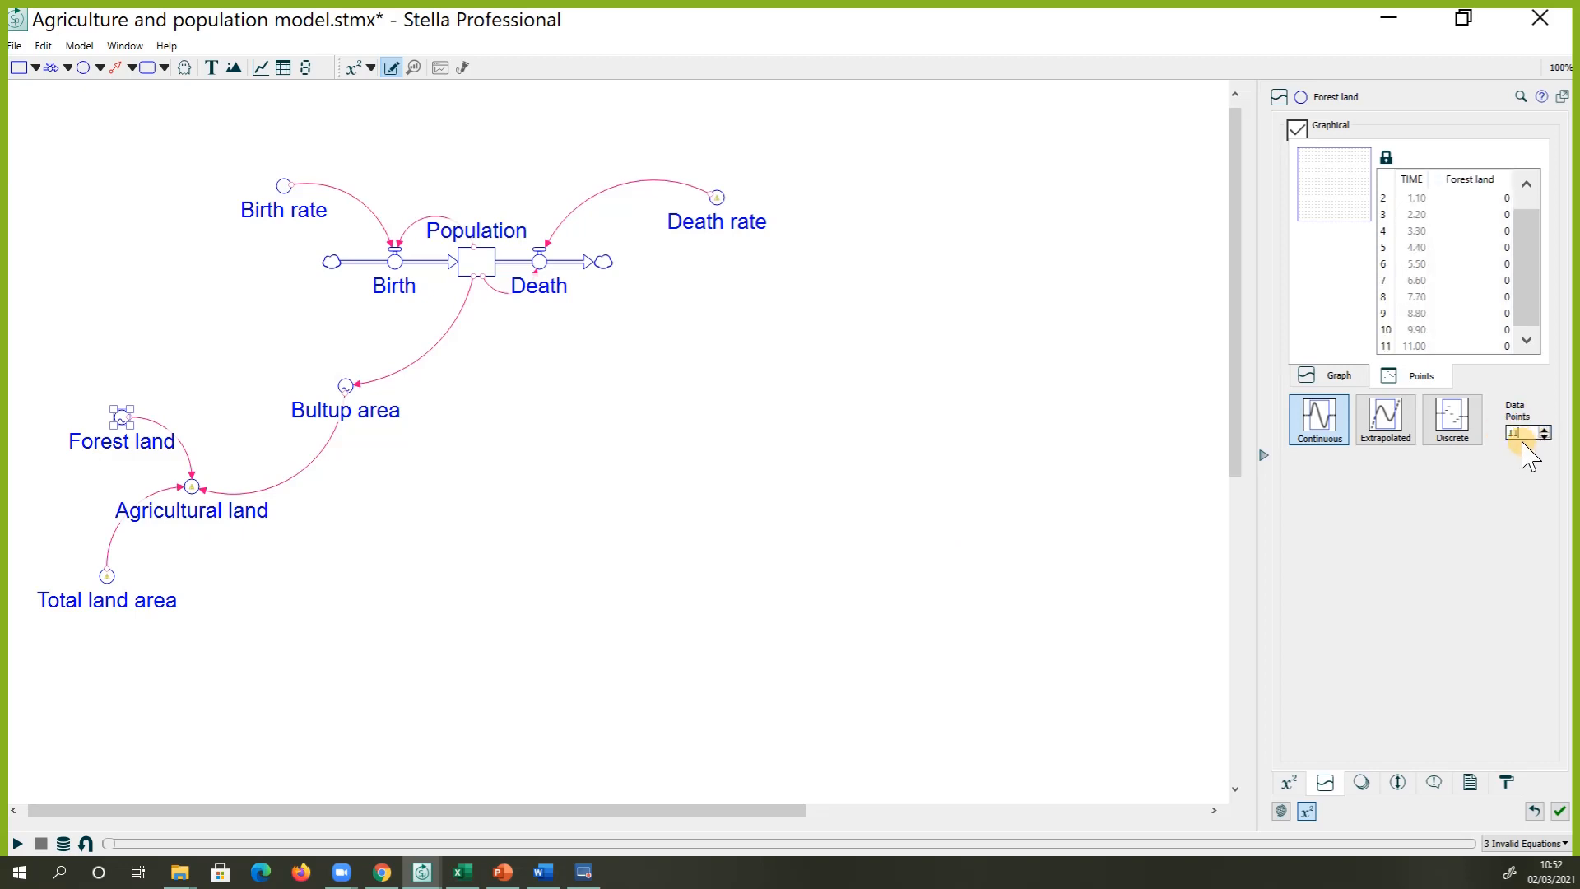
Select the Forest land value column, recopy H2:H11 from the Excel sheet and return to Stella
click(1482, 180)
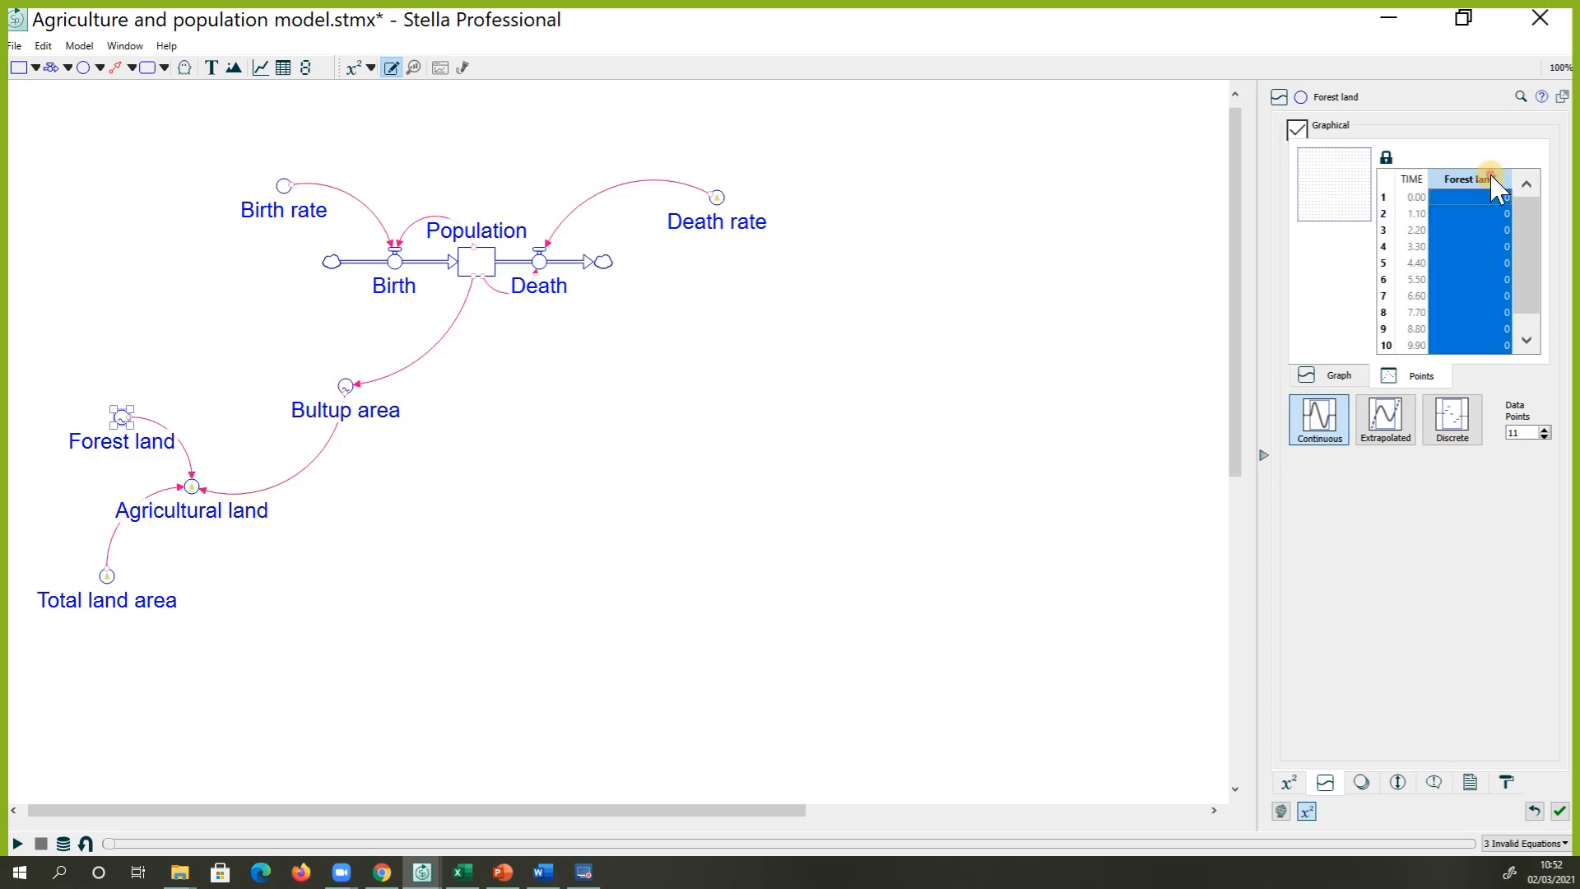
click(467, 872)
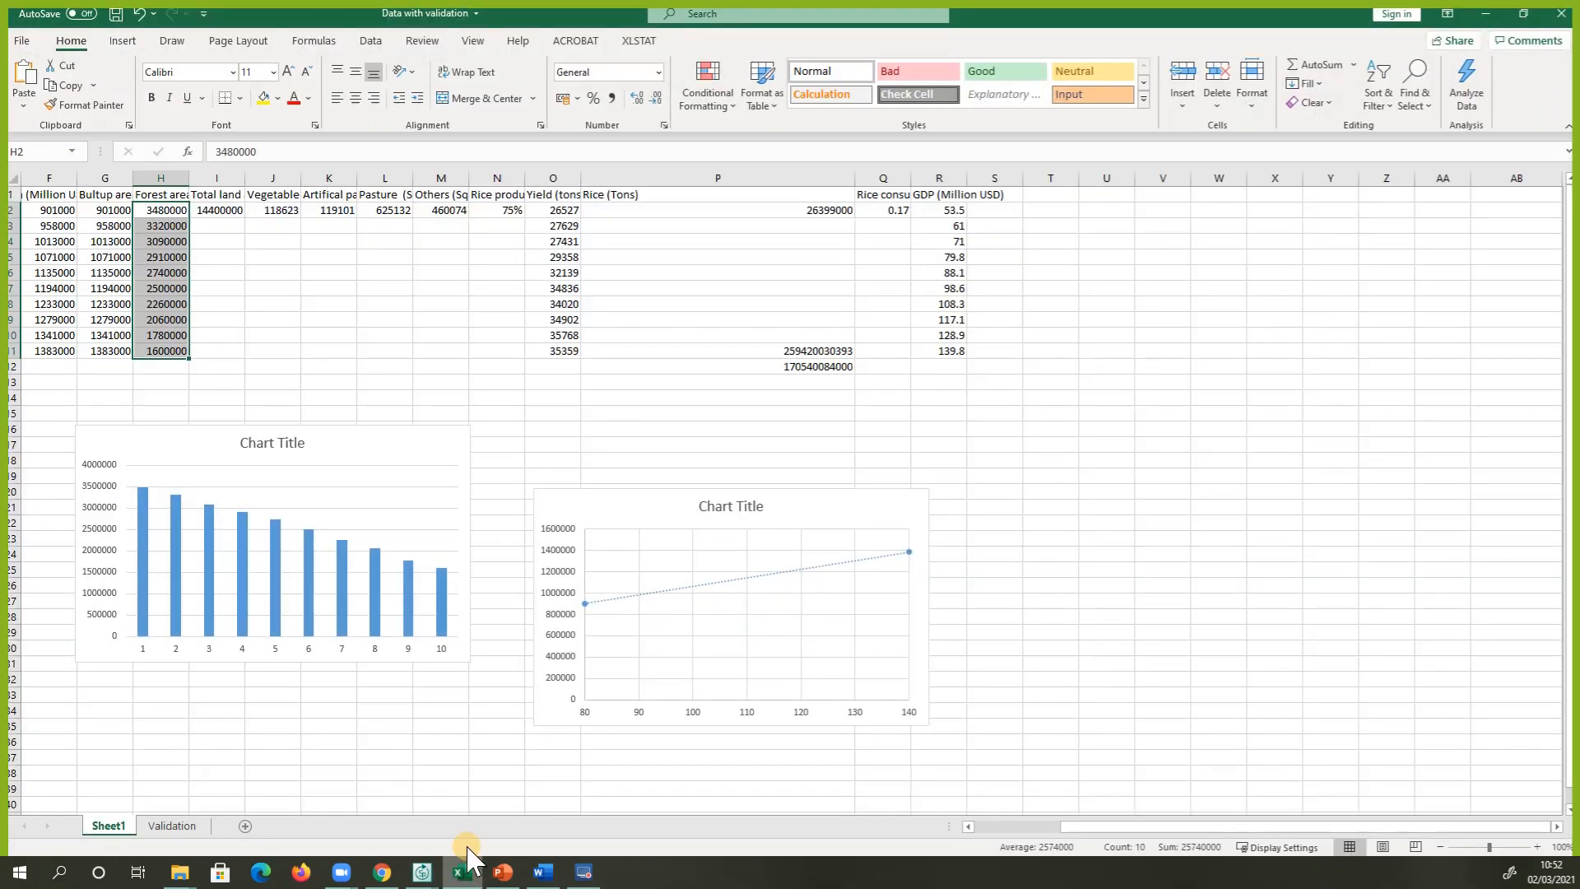
click(169, 211)
drag(169, 211, 158, 349)
right_click(156, 352)
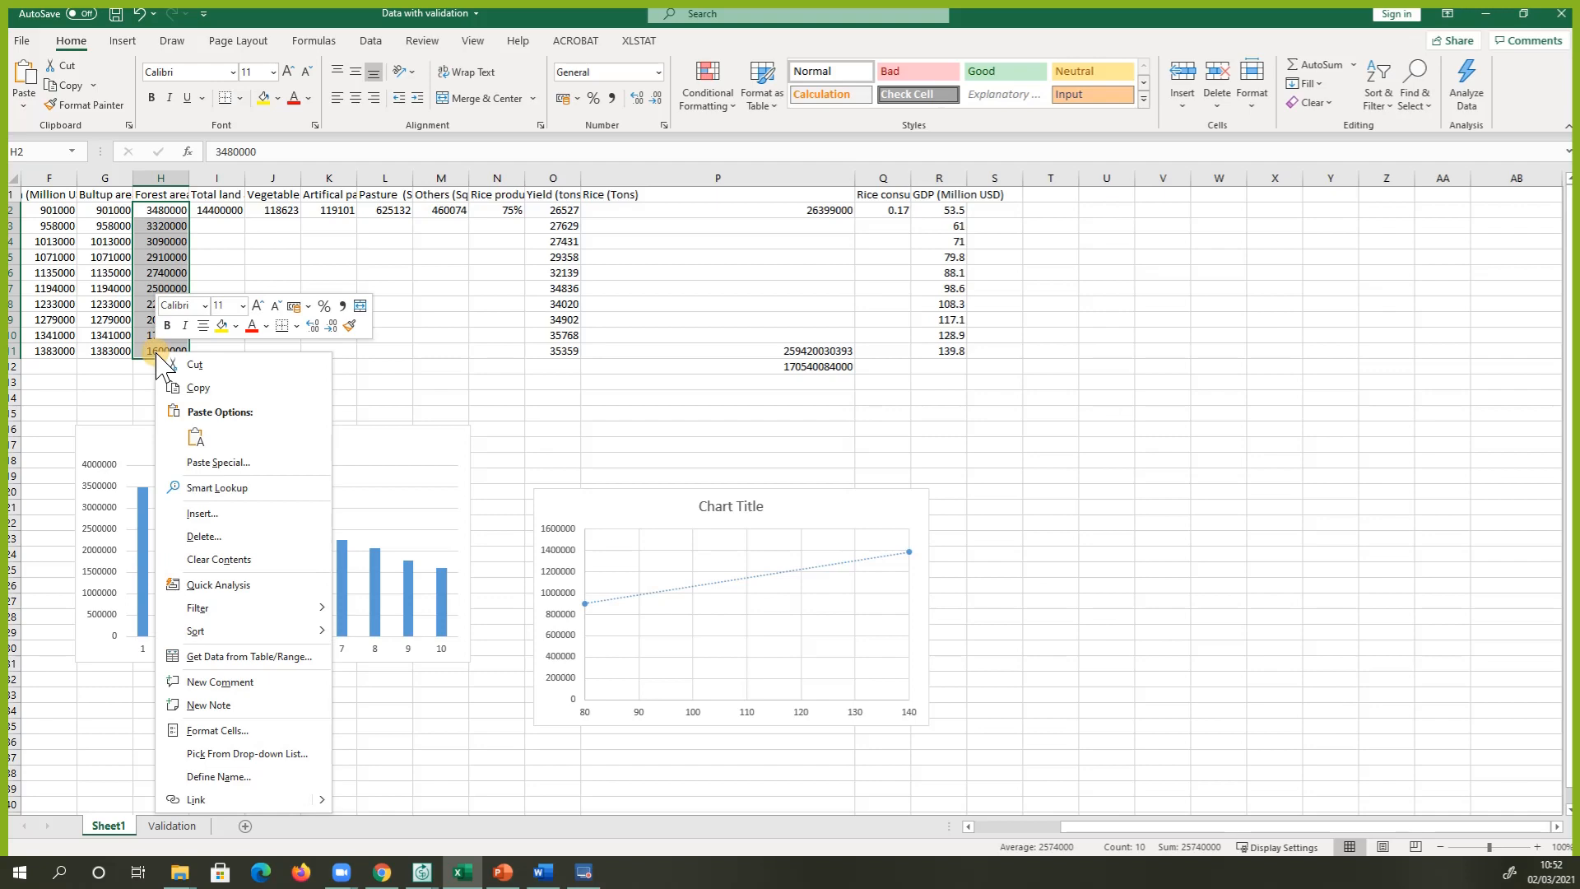
click(196, 388)
click(1485, 14)
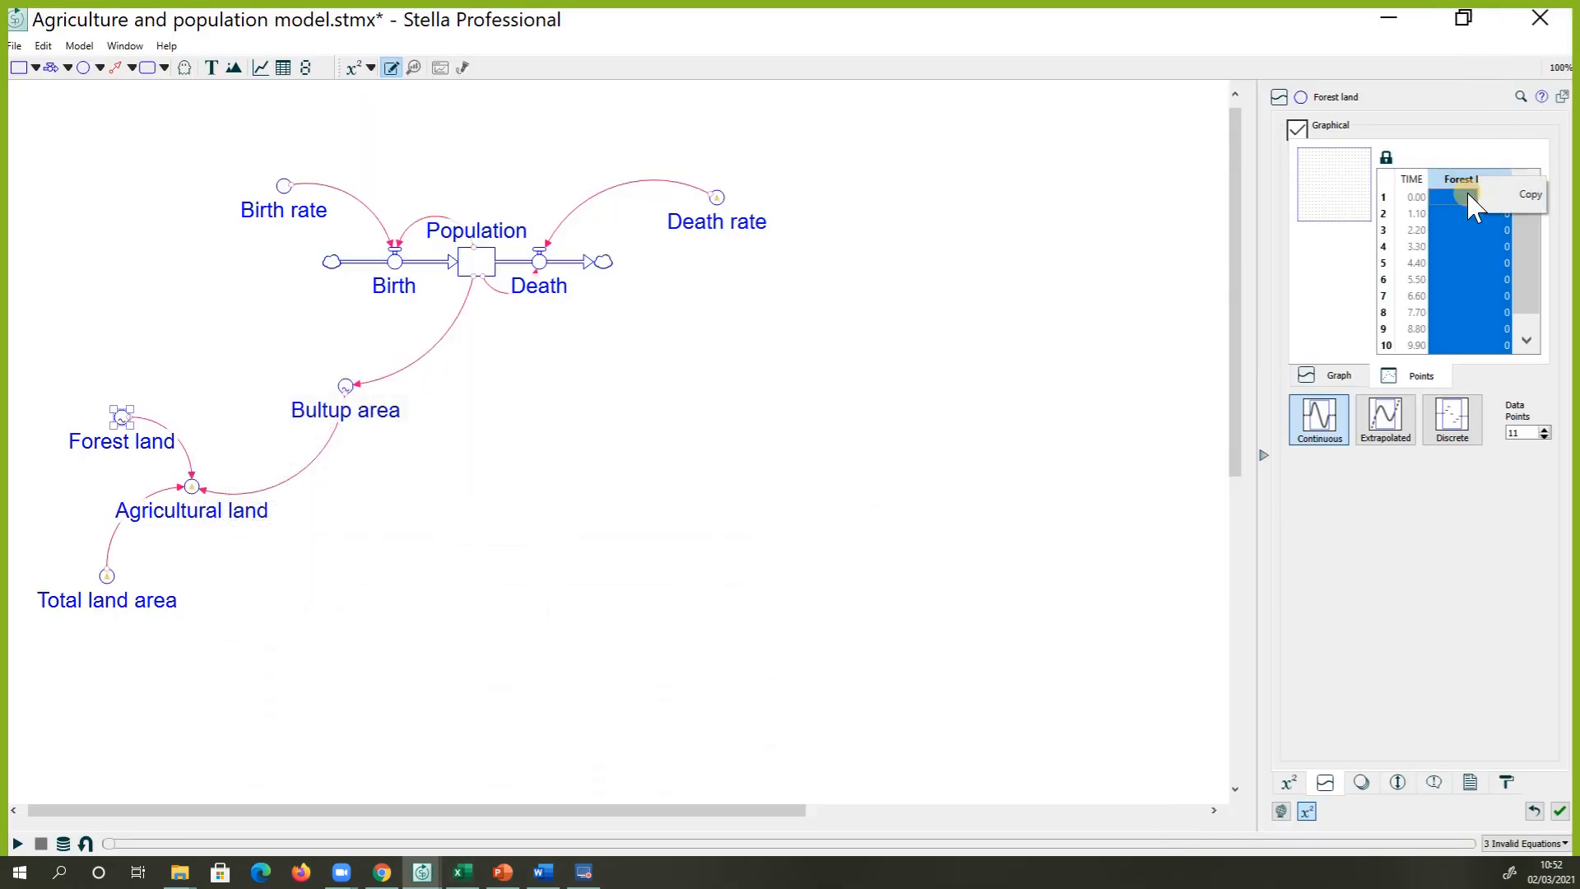
Move the Excel window aside and paste 3480000 as the first Forest land data point in Stella
click(1469, 197)
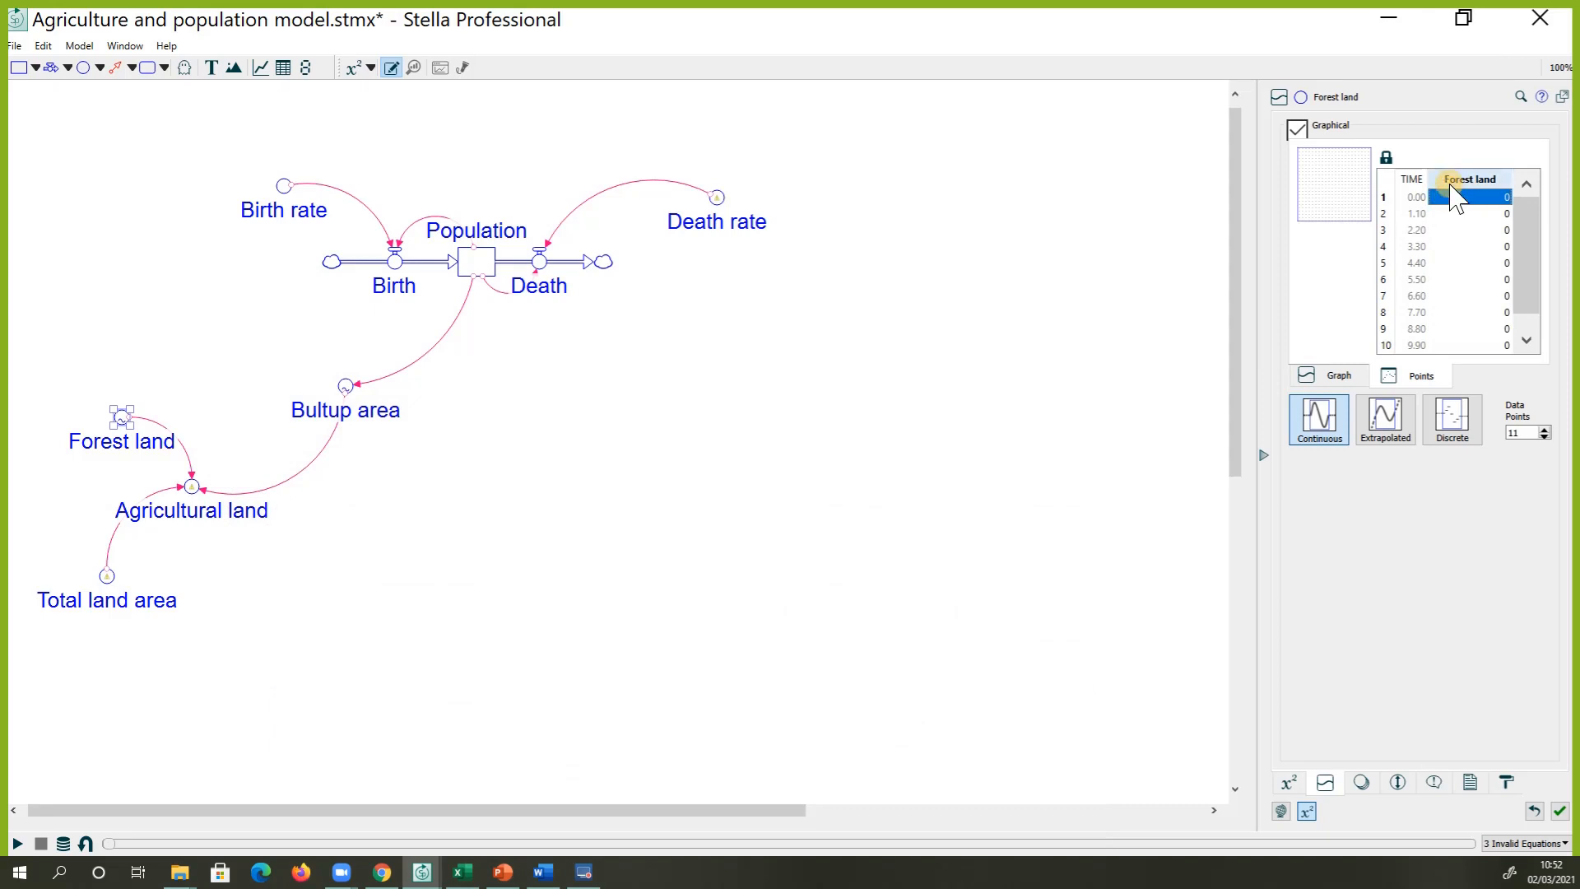
click(460, 870)
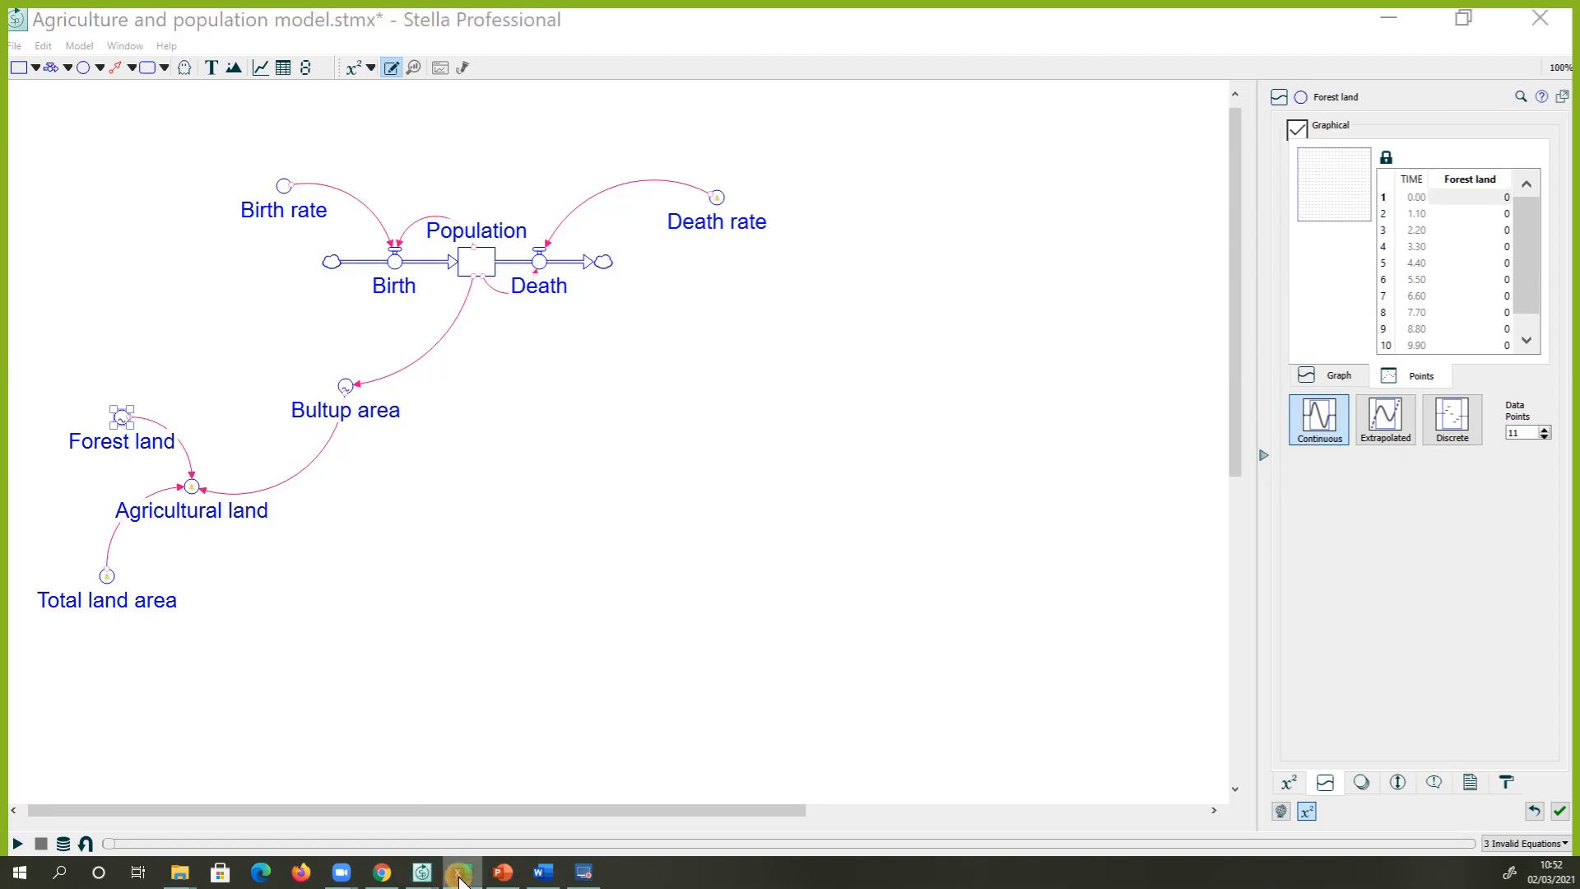
drag(1130, 14, 0, 618)
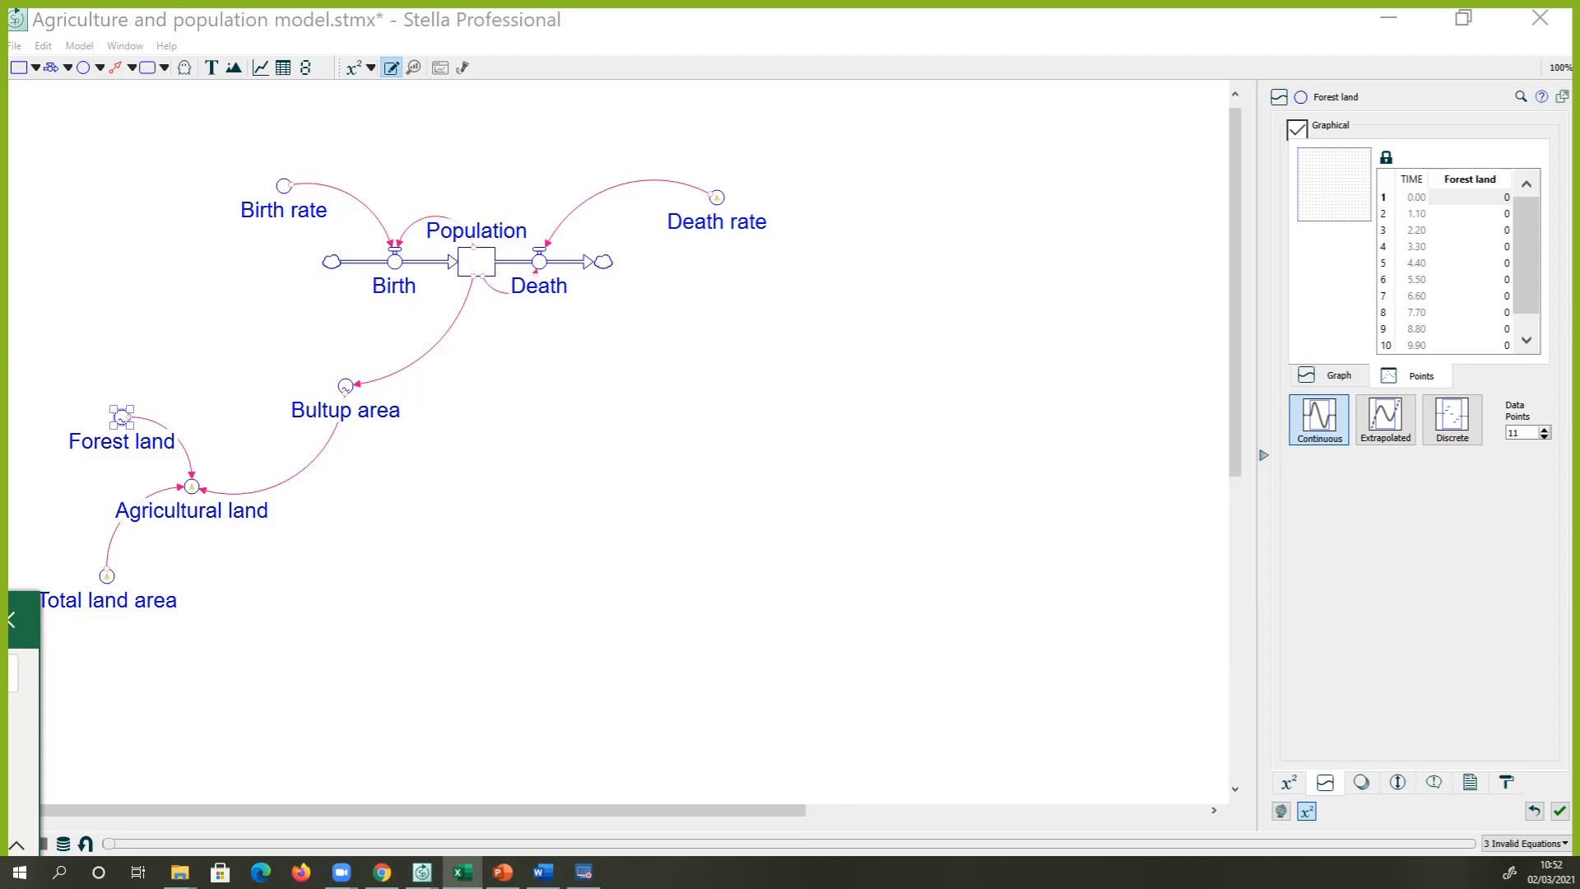
key(alt+Tab)
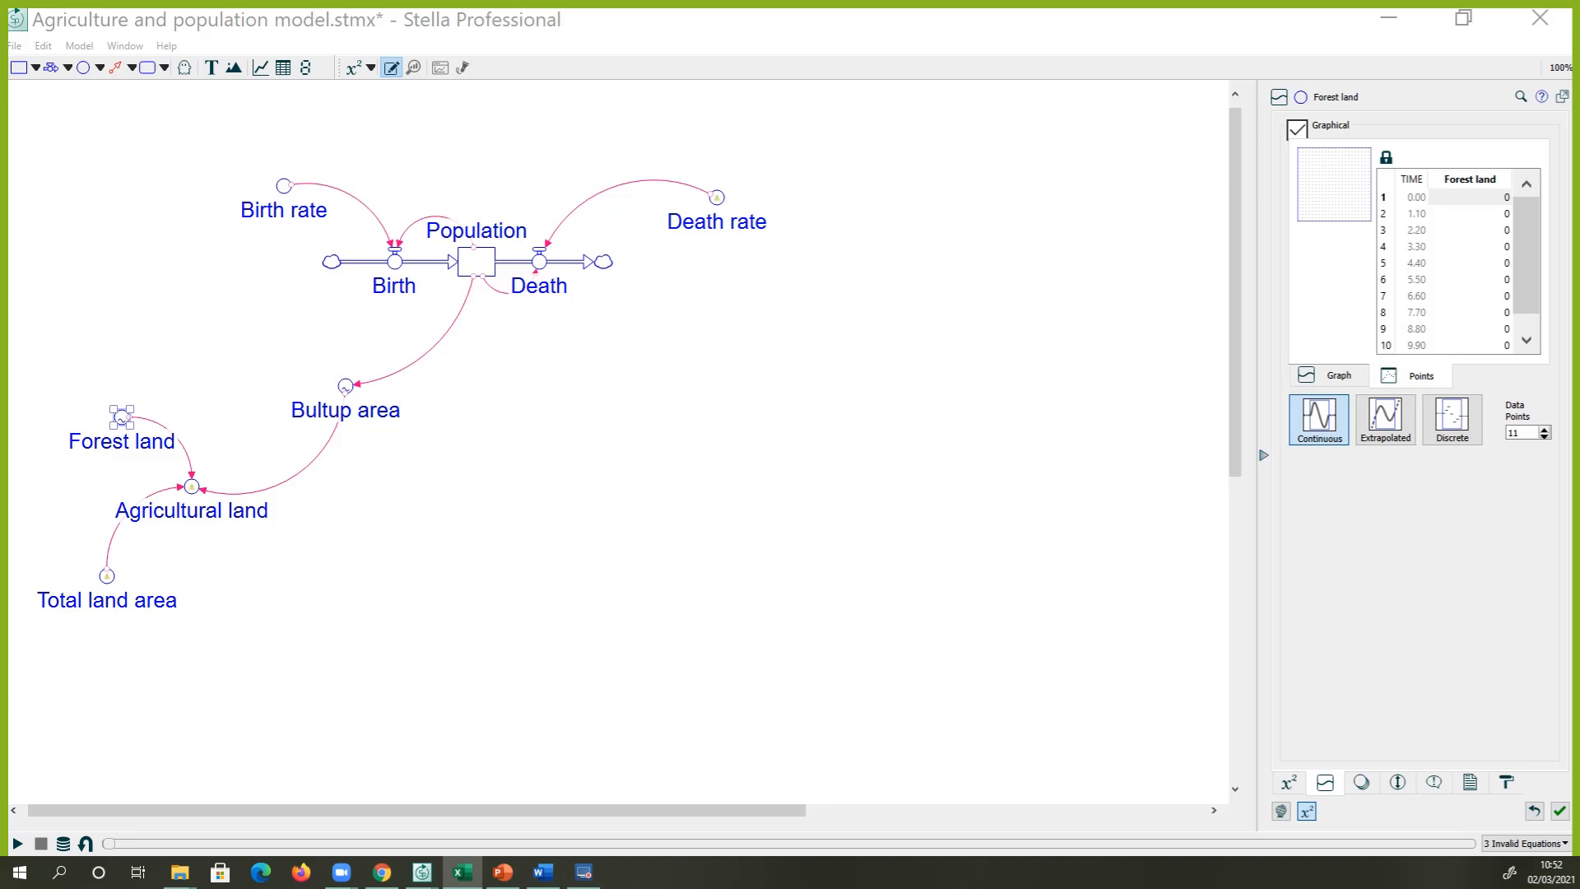
click(1488, 200)
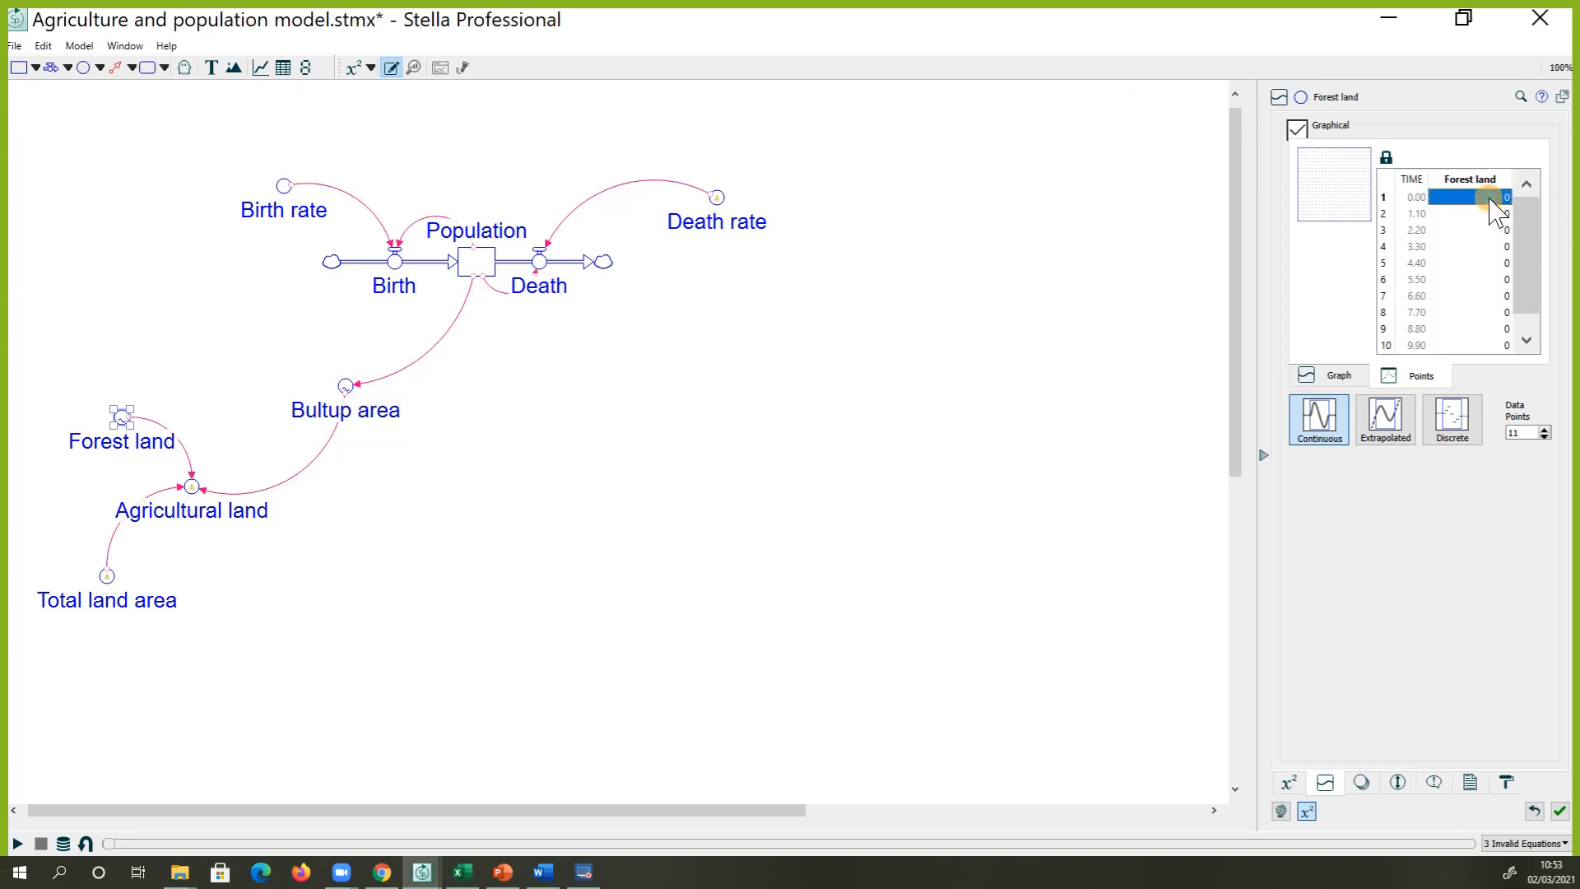
key(ctrl+v)
Try to paste several copied forest area values into the second Forest land data point and clear the entry
key(alt+Tab)
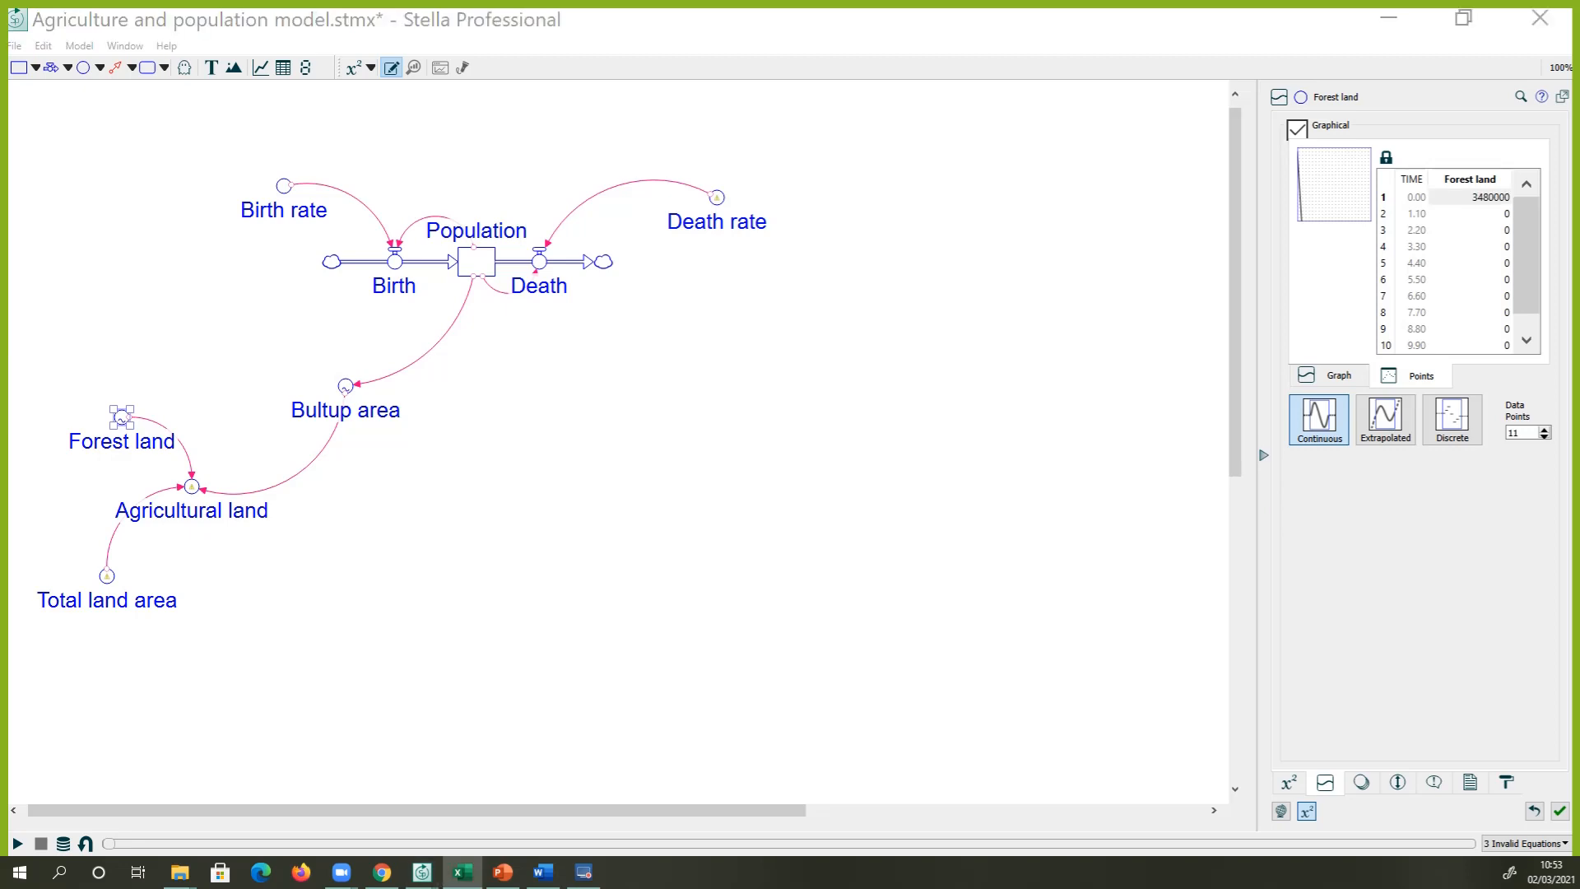
double_click(1488, 214)
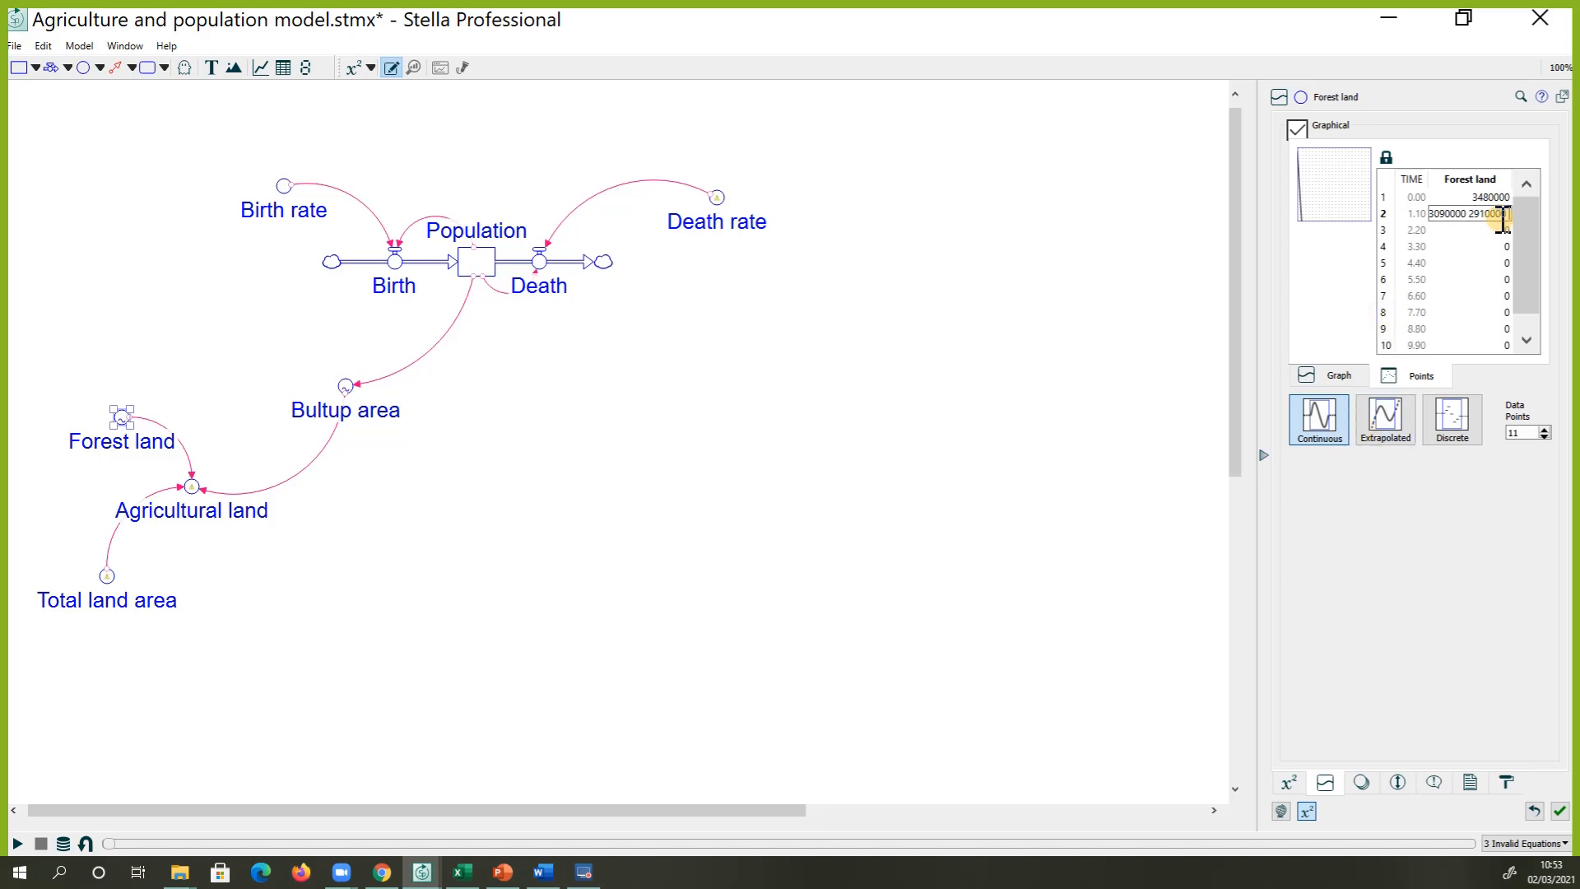
drag(1503, 221, 1393, 219)
key(BackSpace)
key(alt+Tab)
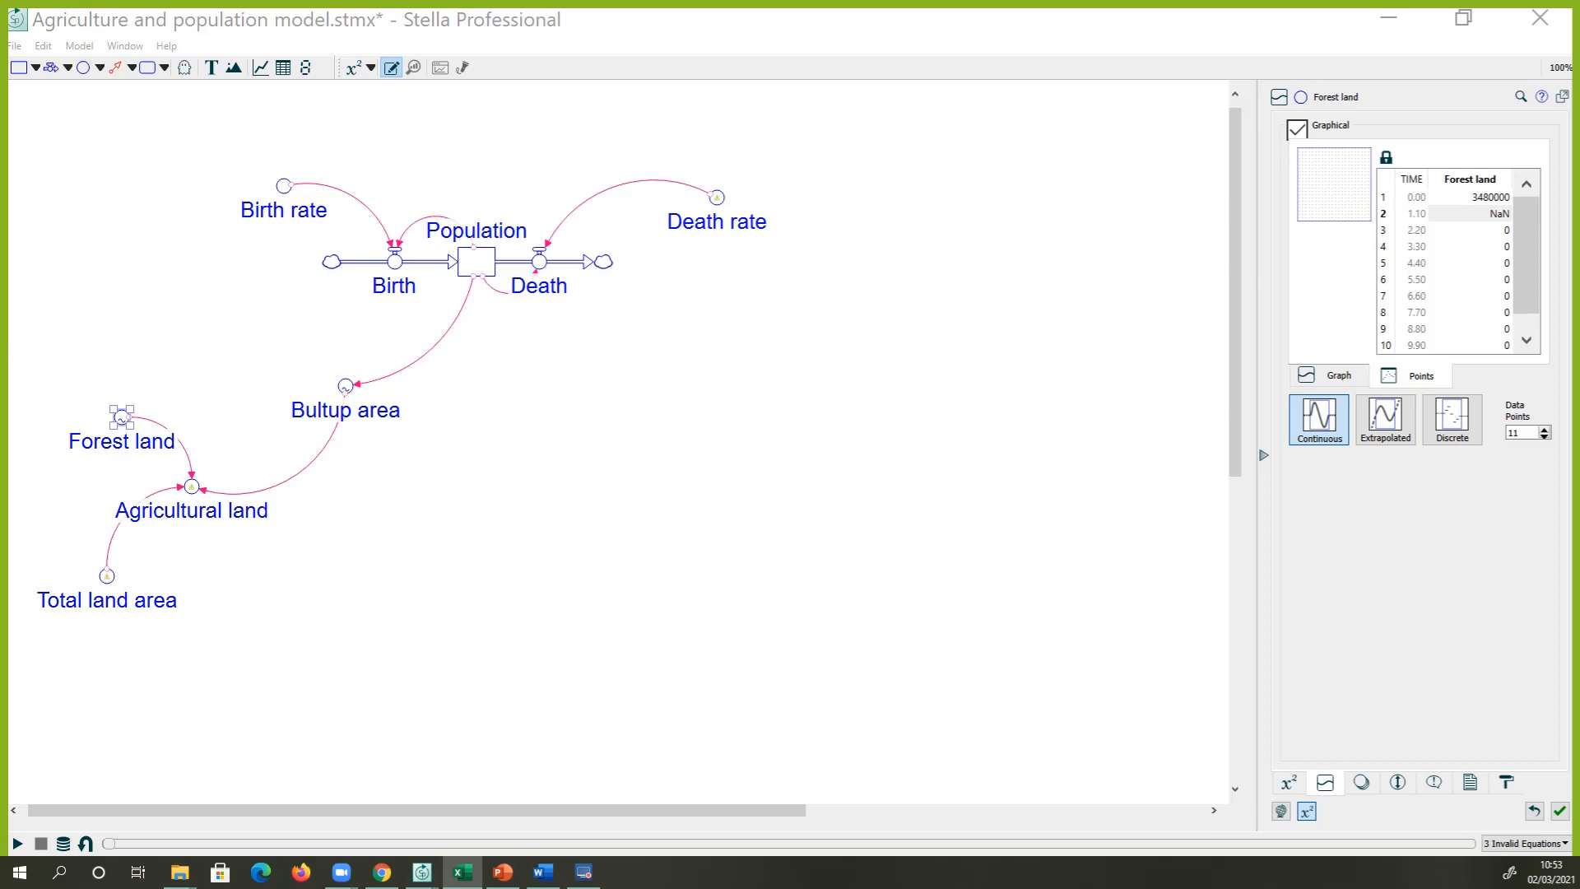
Enter 3320000 and 3090000 from the Excel sheet as the second and third Forest land data points
click(1467, 215)
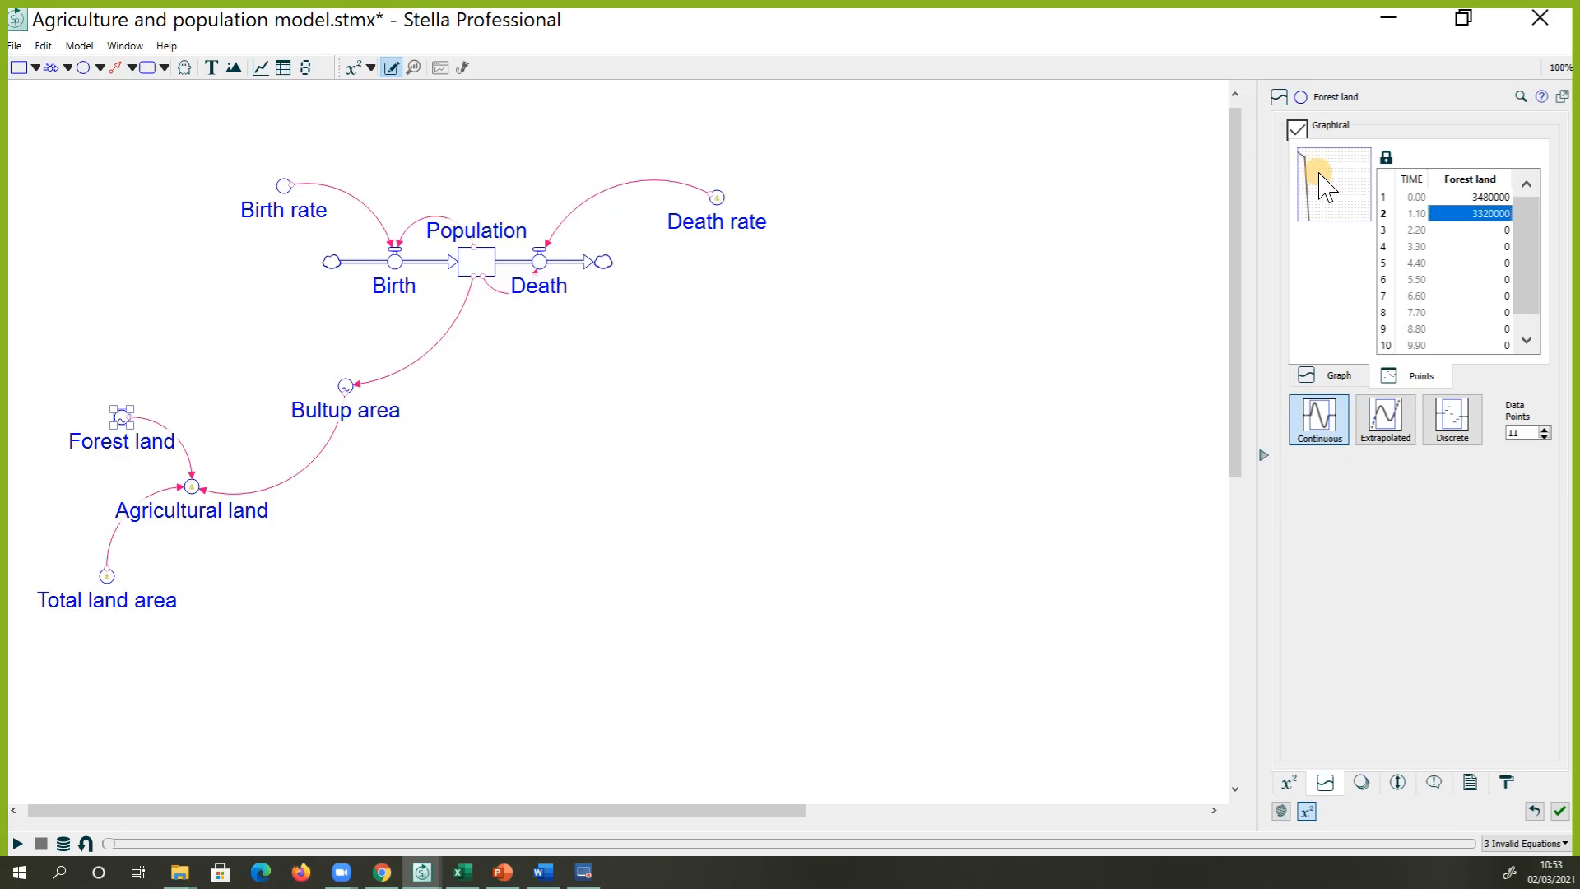
key(alt+Tab)
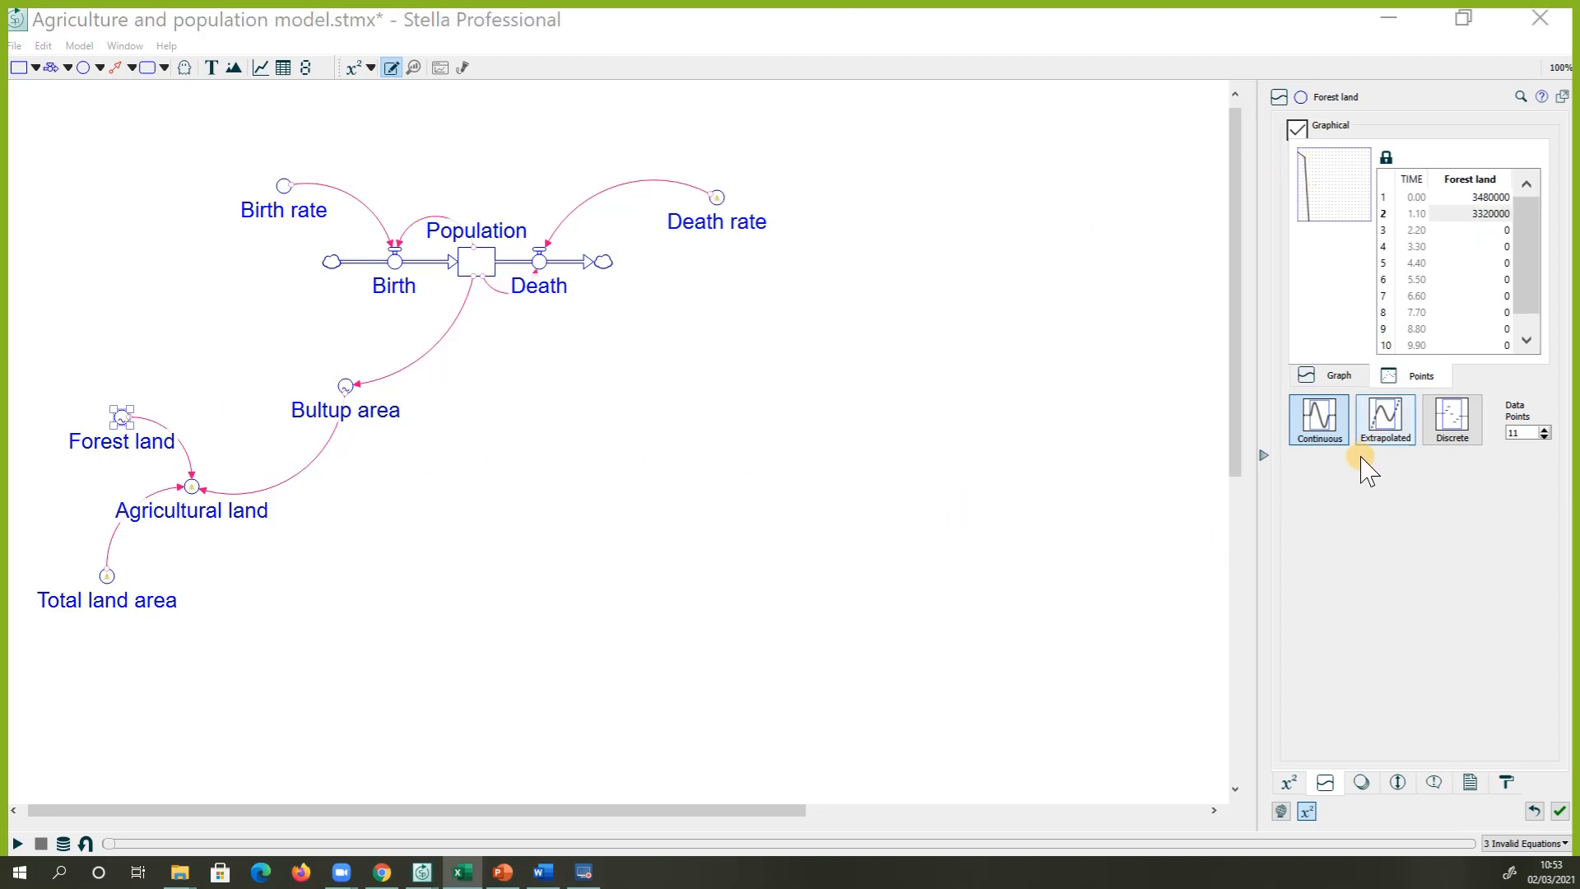
click(1486, 232)
text(3090000)
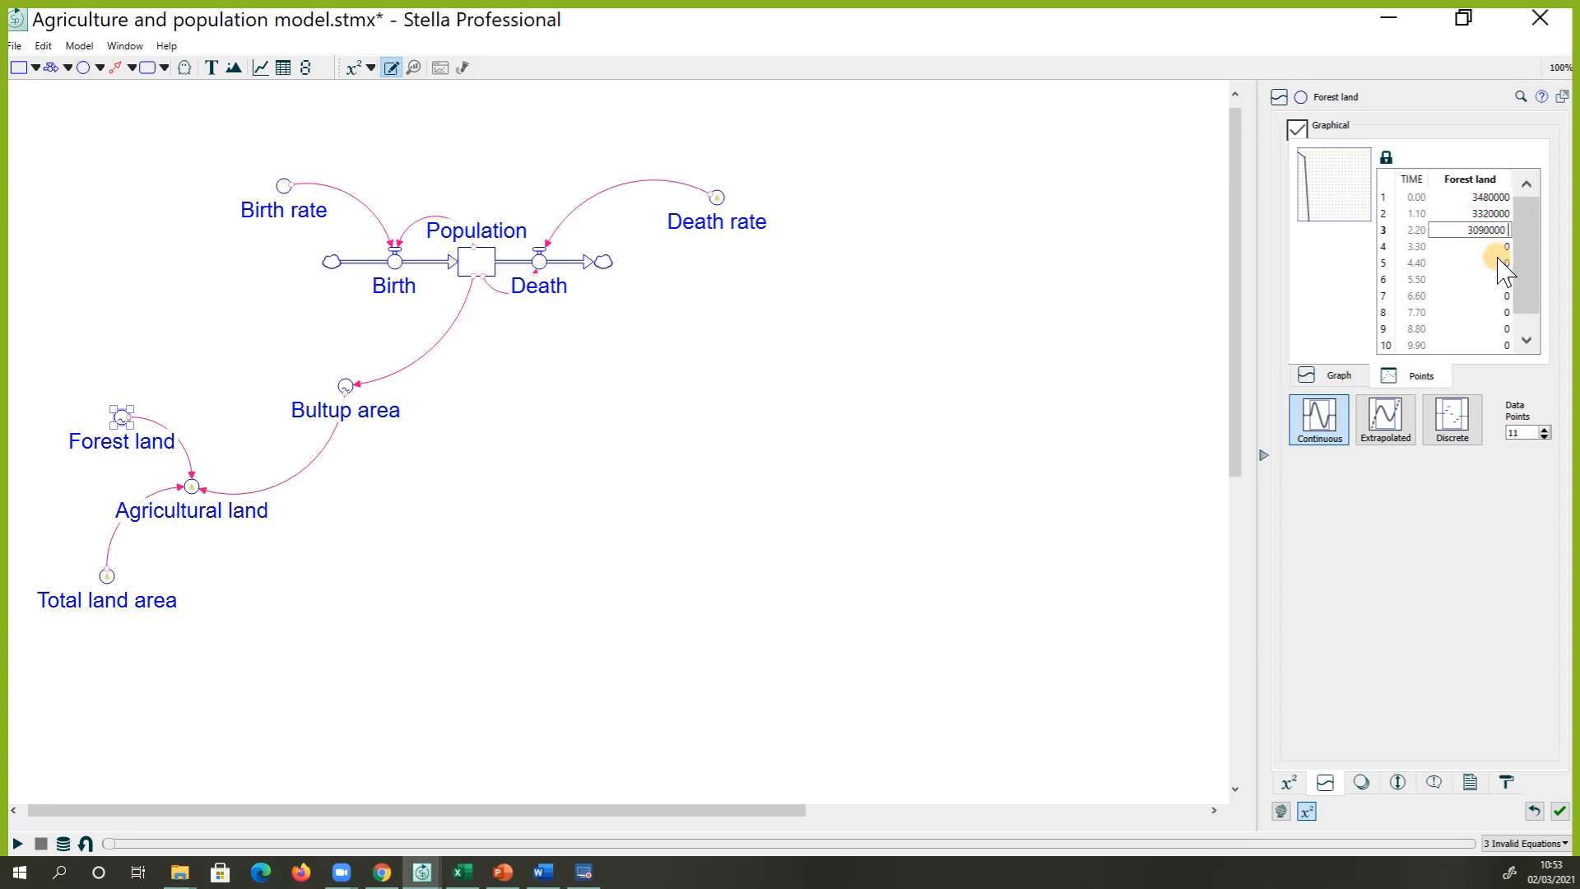
Replace the third Forest land data point with 2910000 copied from the Excel sheet
click(1370, 564)
key(alt+Tab)
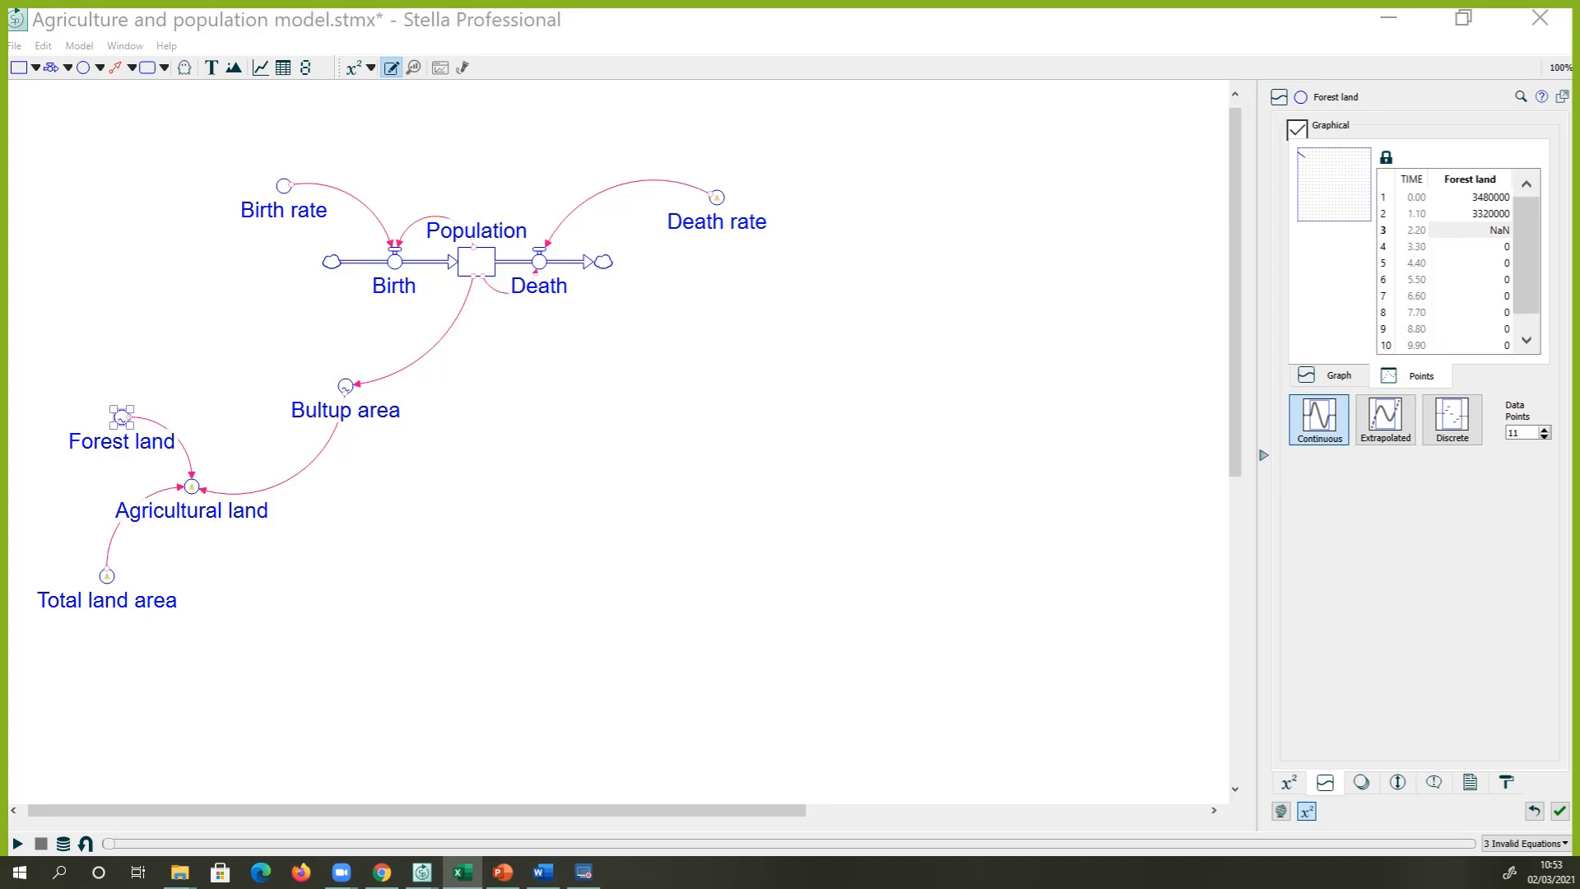
click(1499, 230)
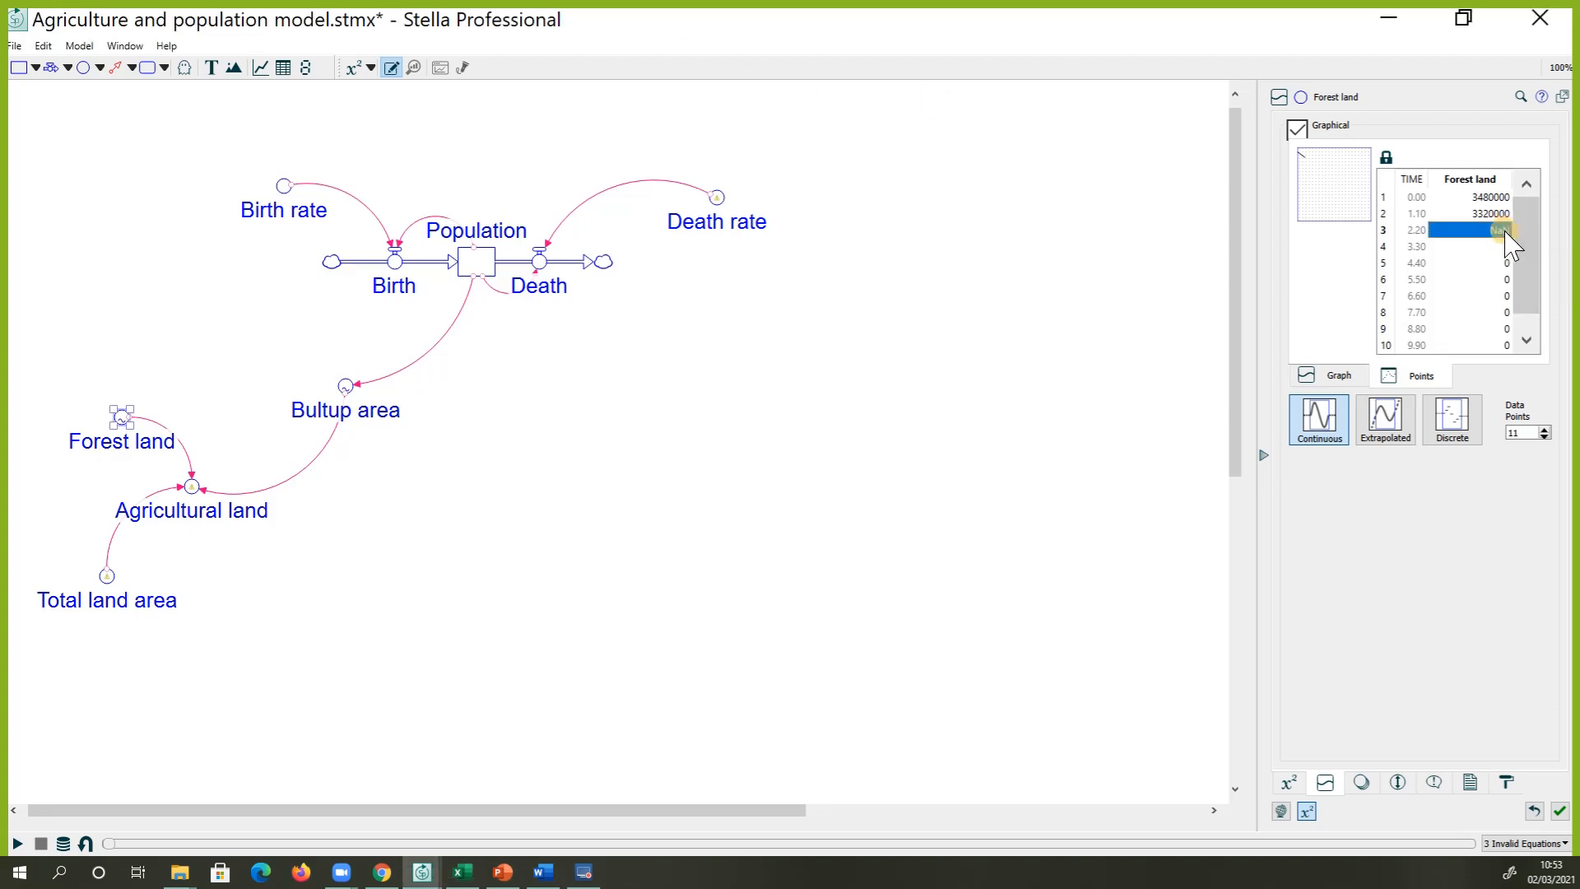
key(ctrl+v)
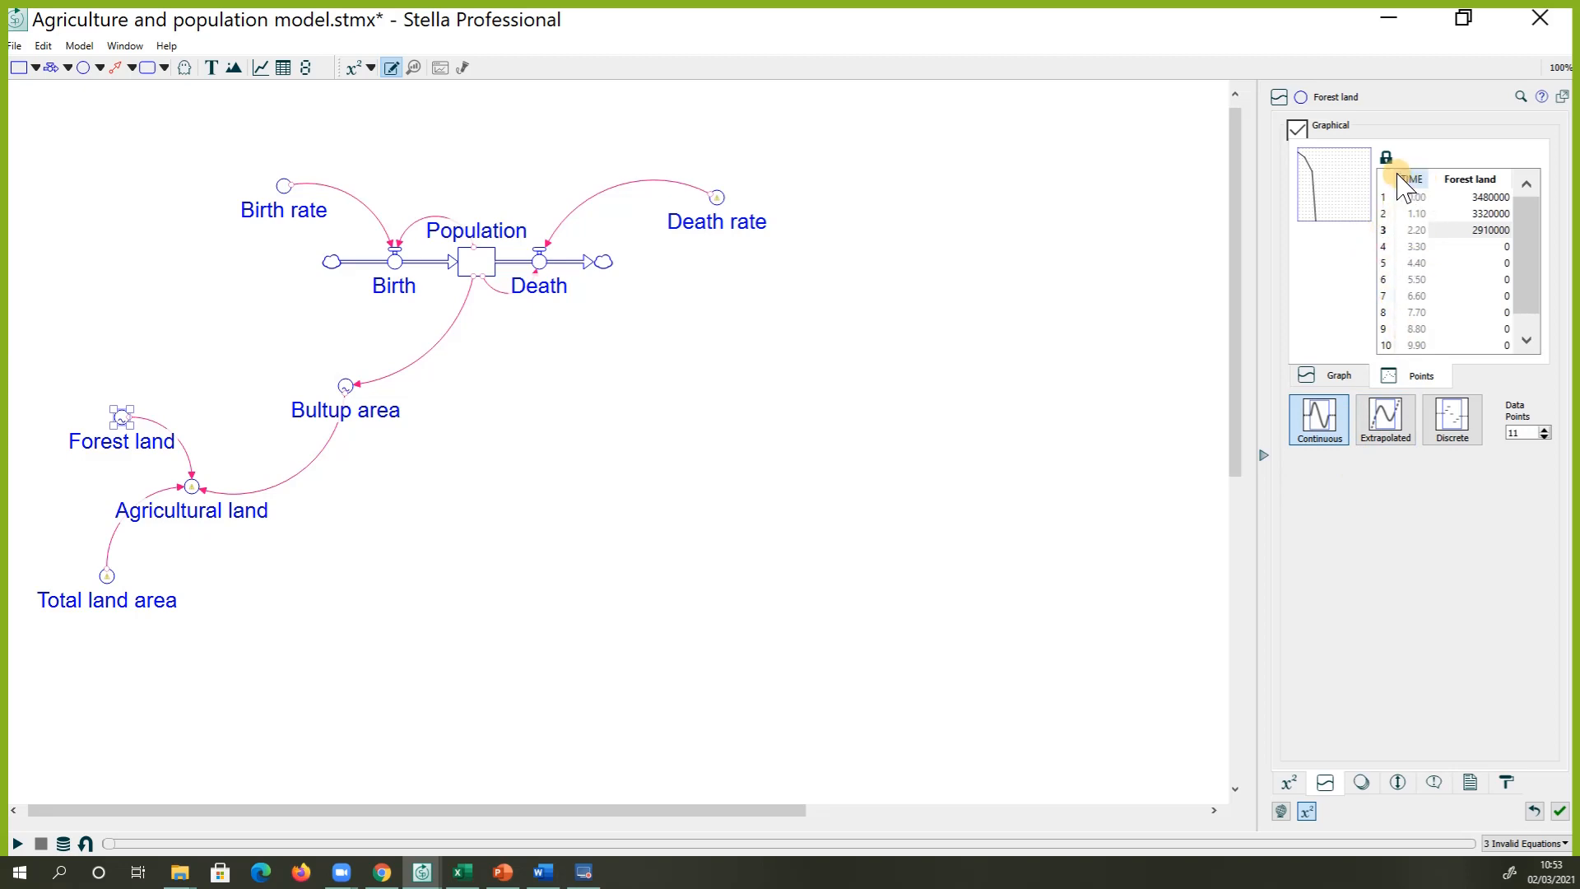
Draw the Forest land graph freehand as a steady decline from time 0 to 11, modelled on the Excel forest area chart
click(1337, 375)
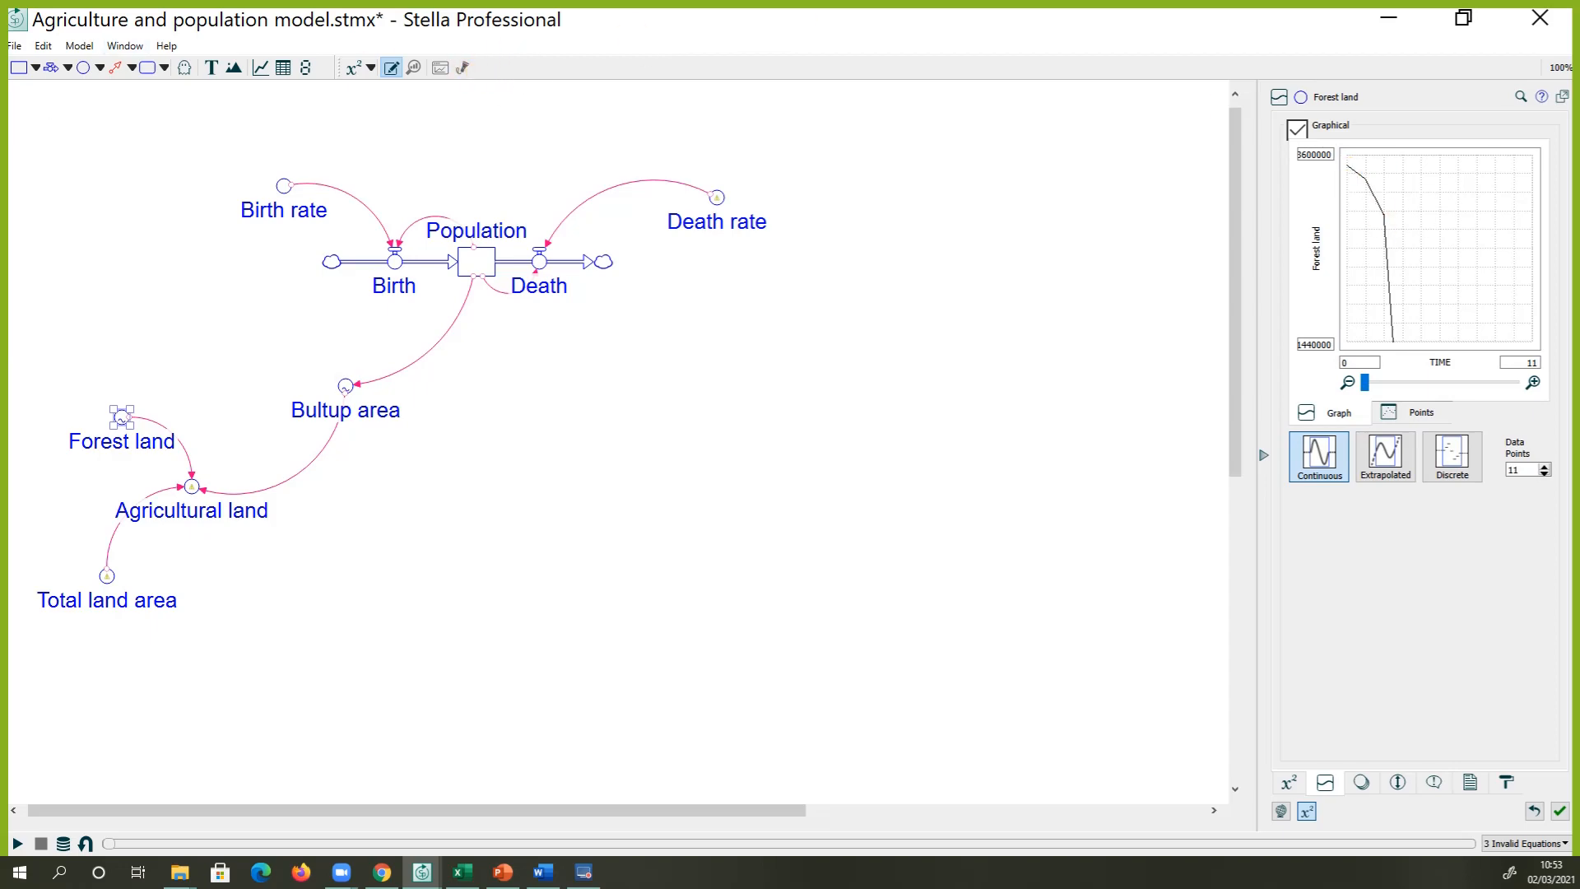
drag(614, 97, 1123, 234)
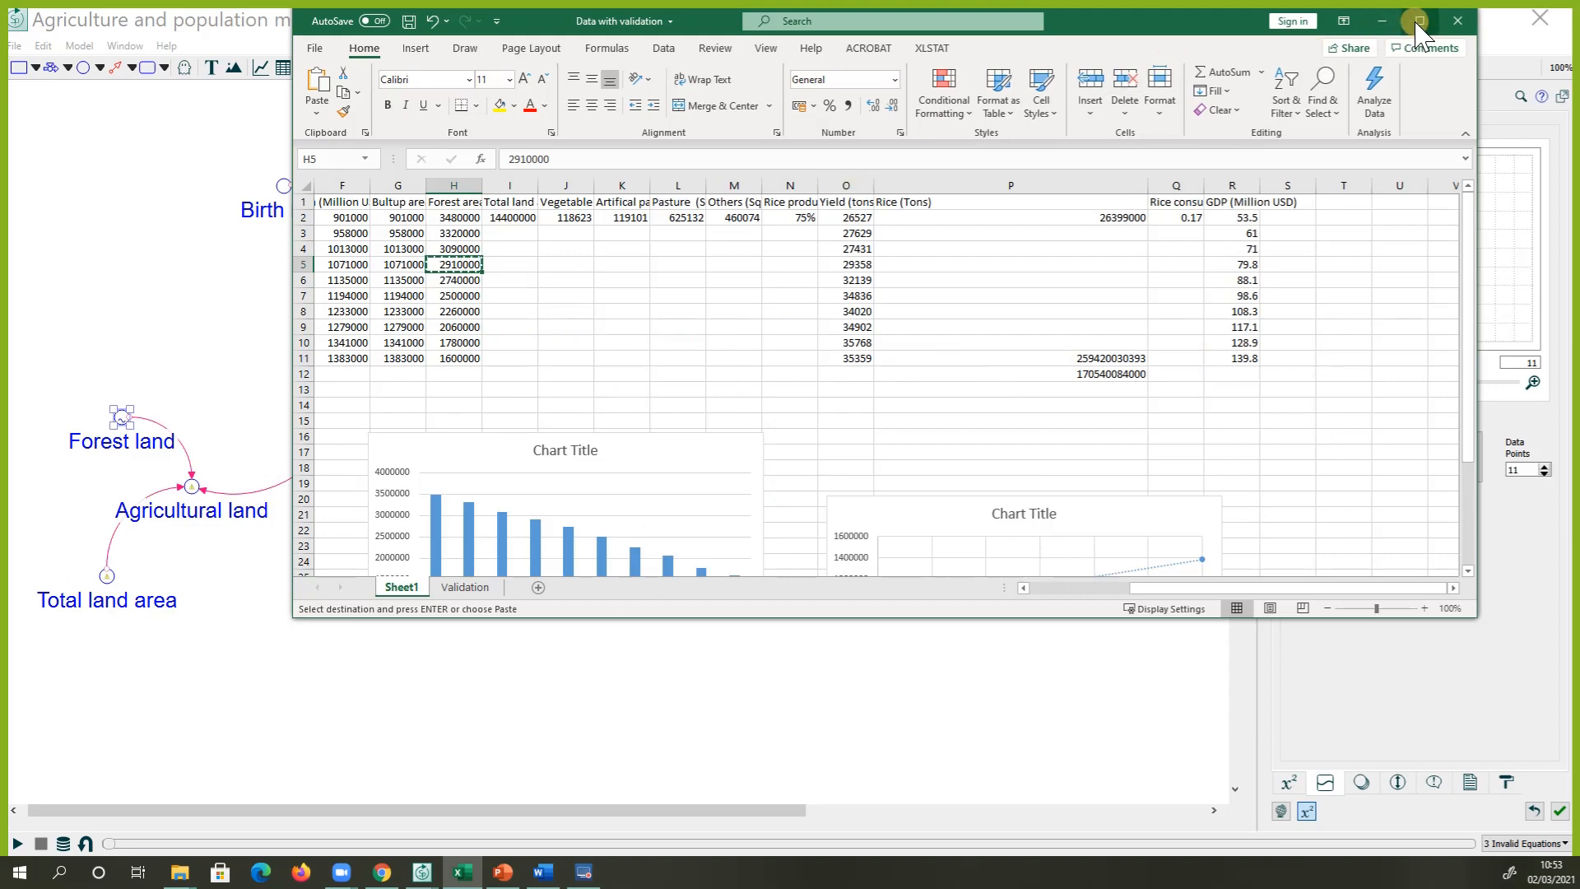
click(1418, 22)
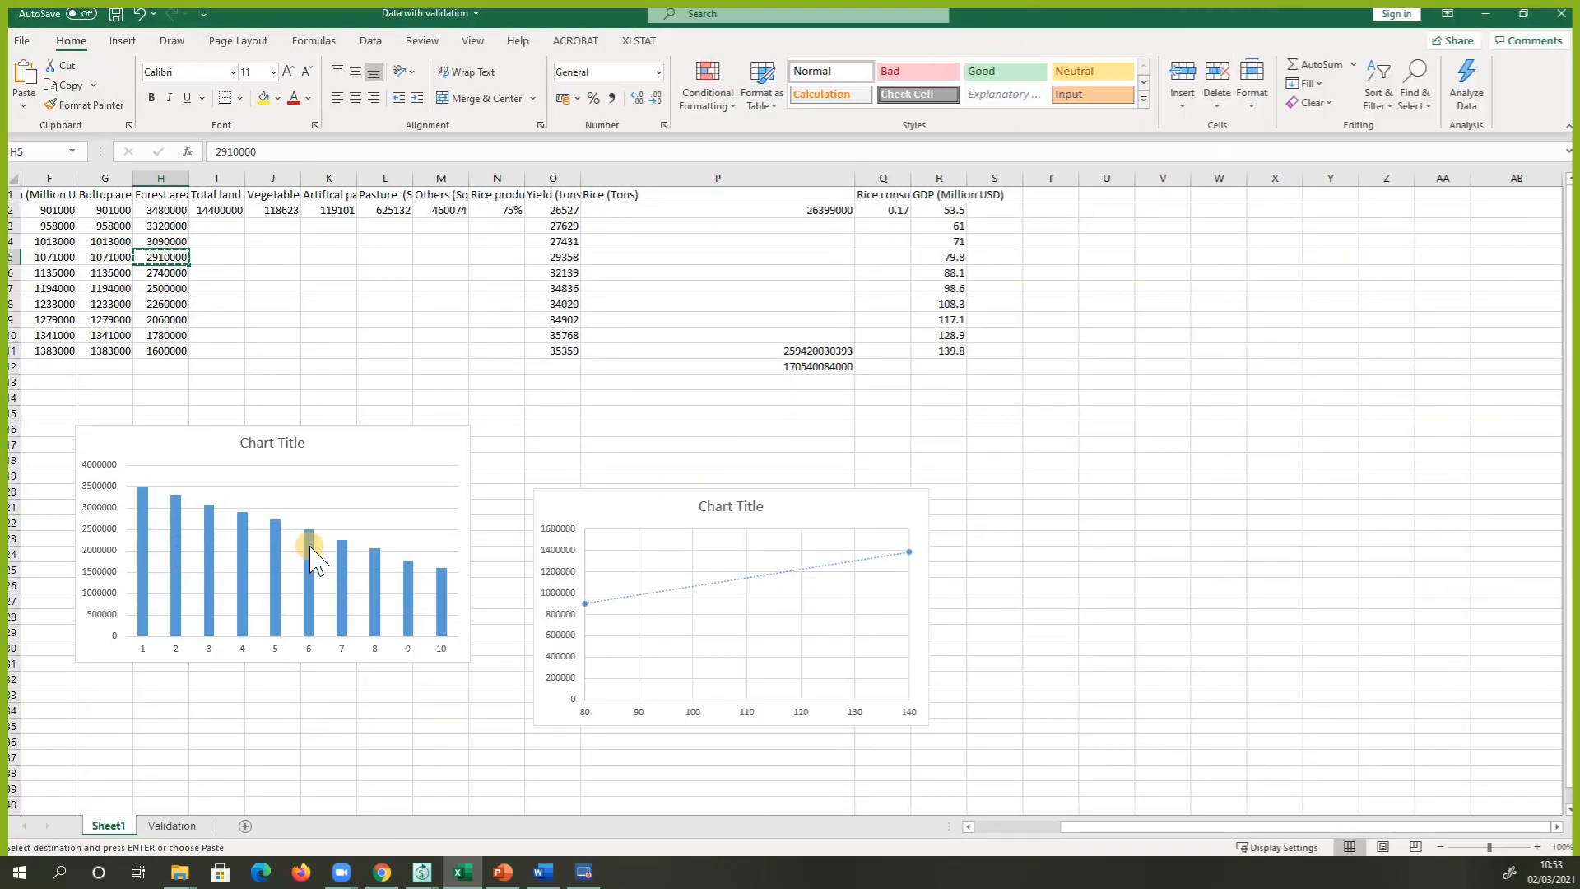
click(1485, 14)
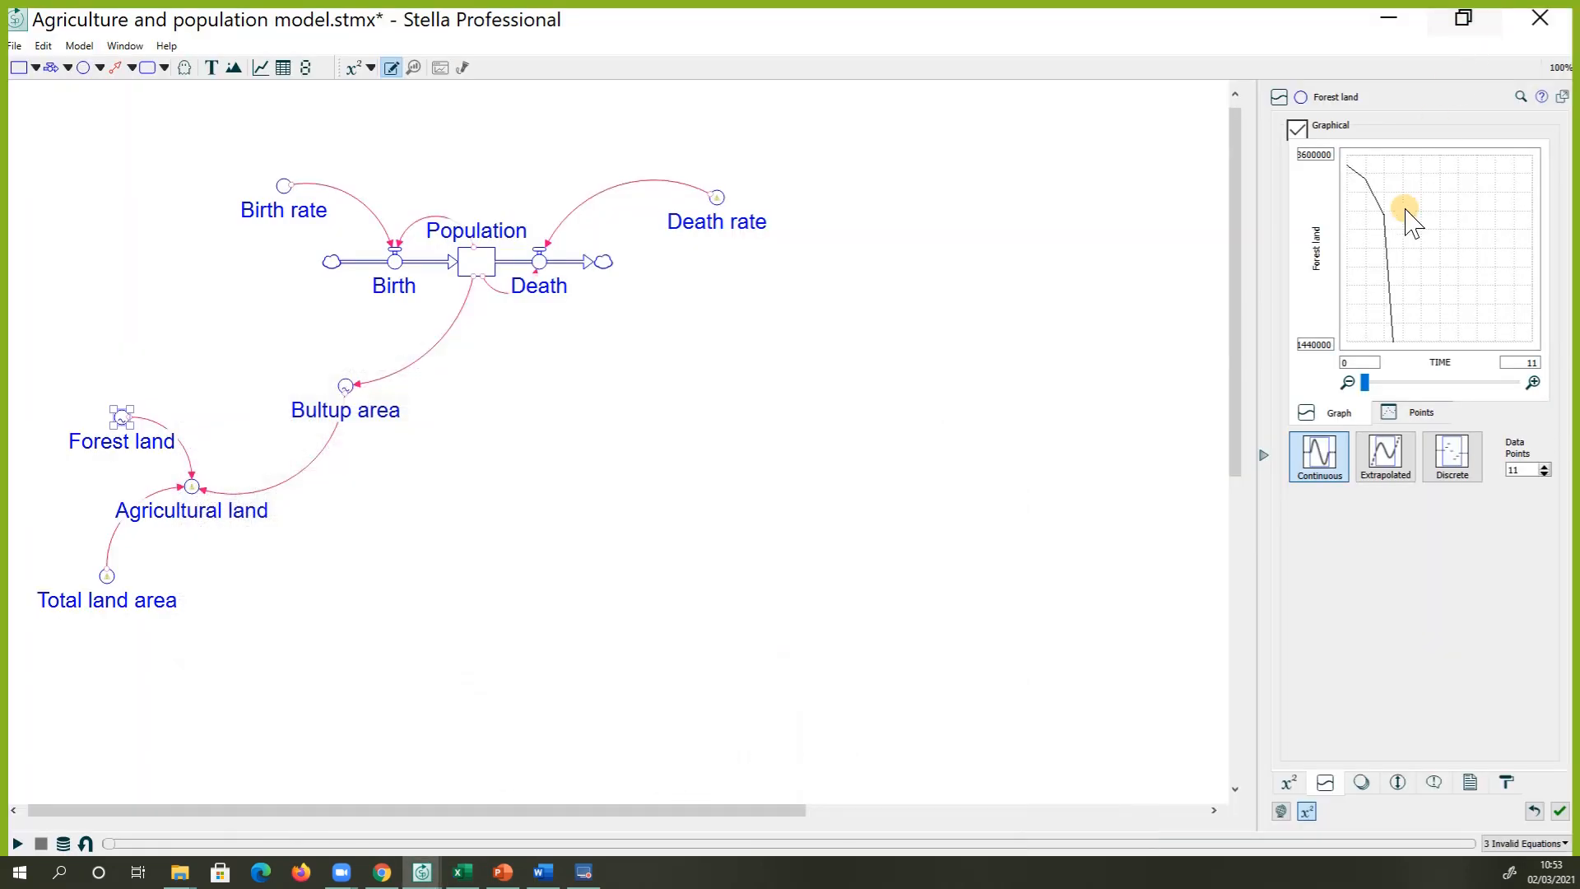
drag(1371, 191, 1539, 303)
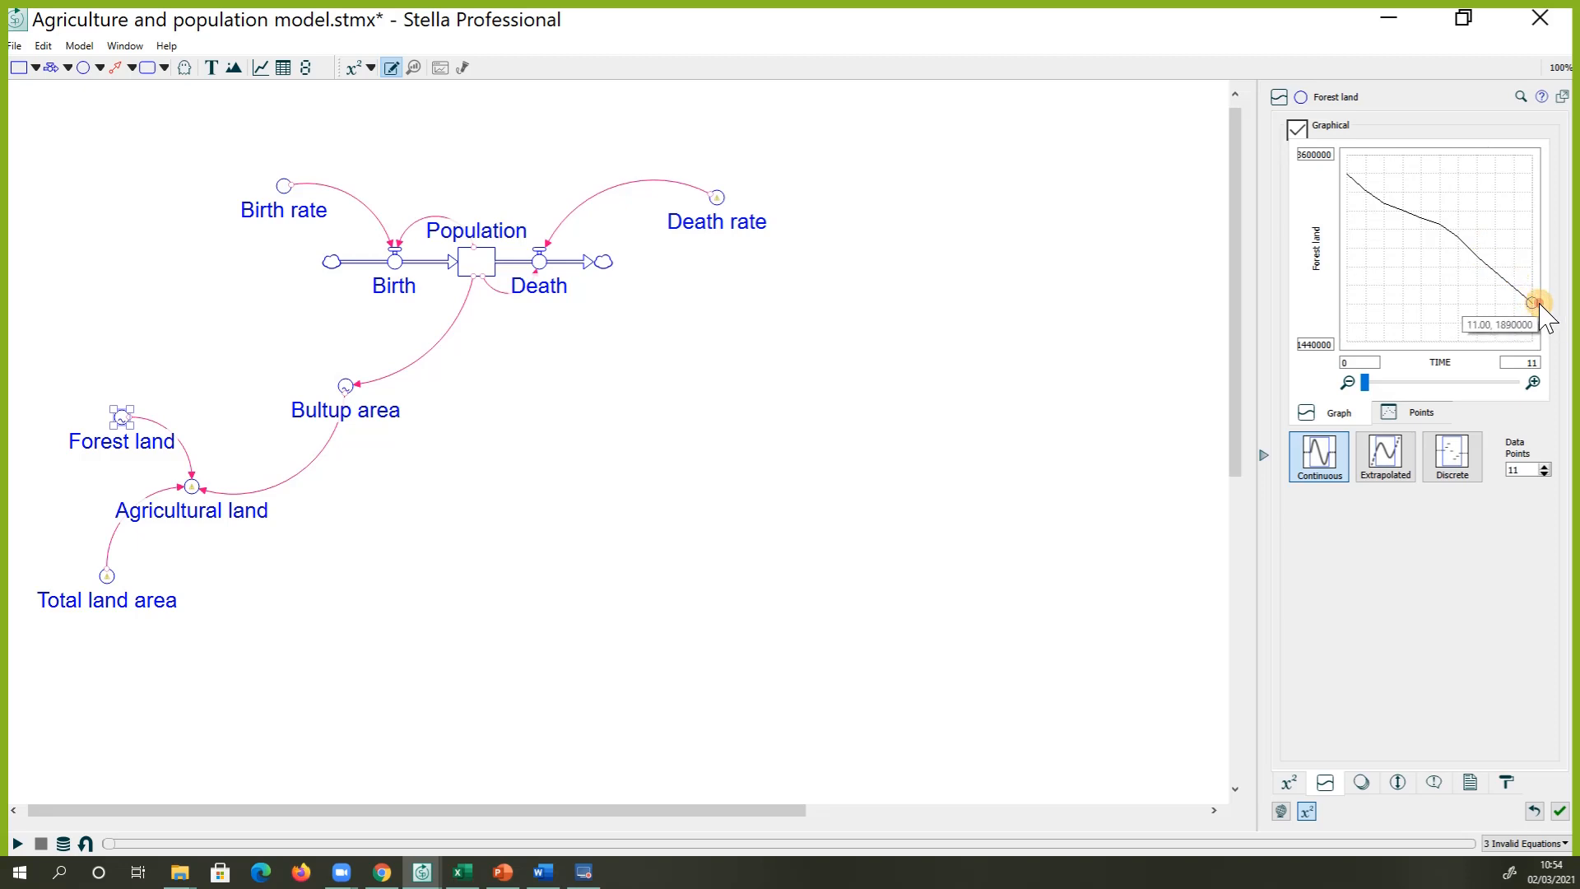
drag(1349, 175, 1530, 311)
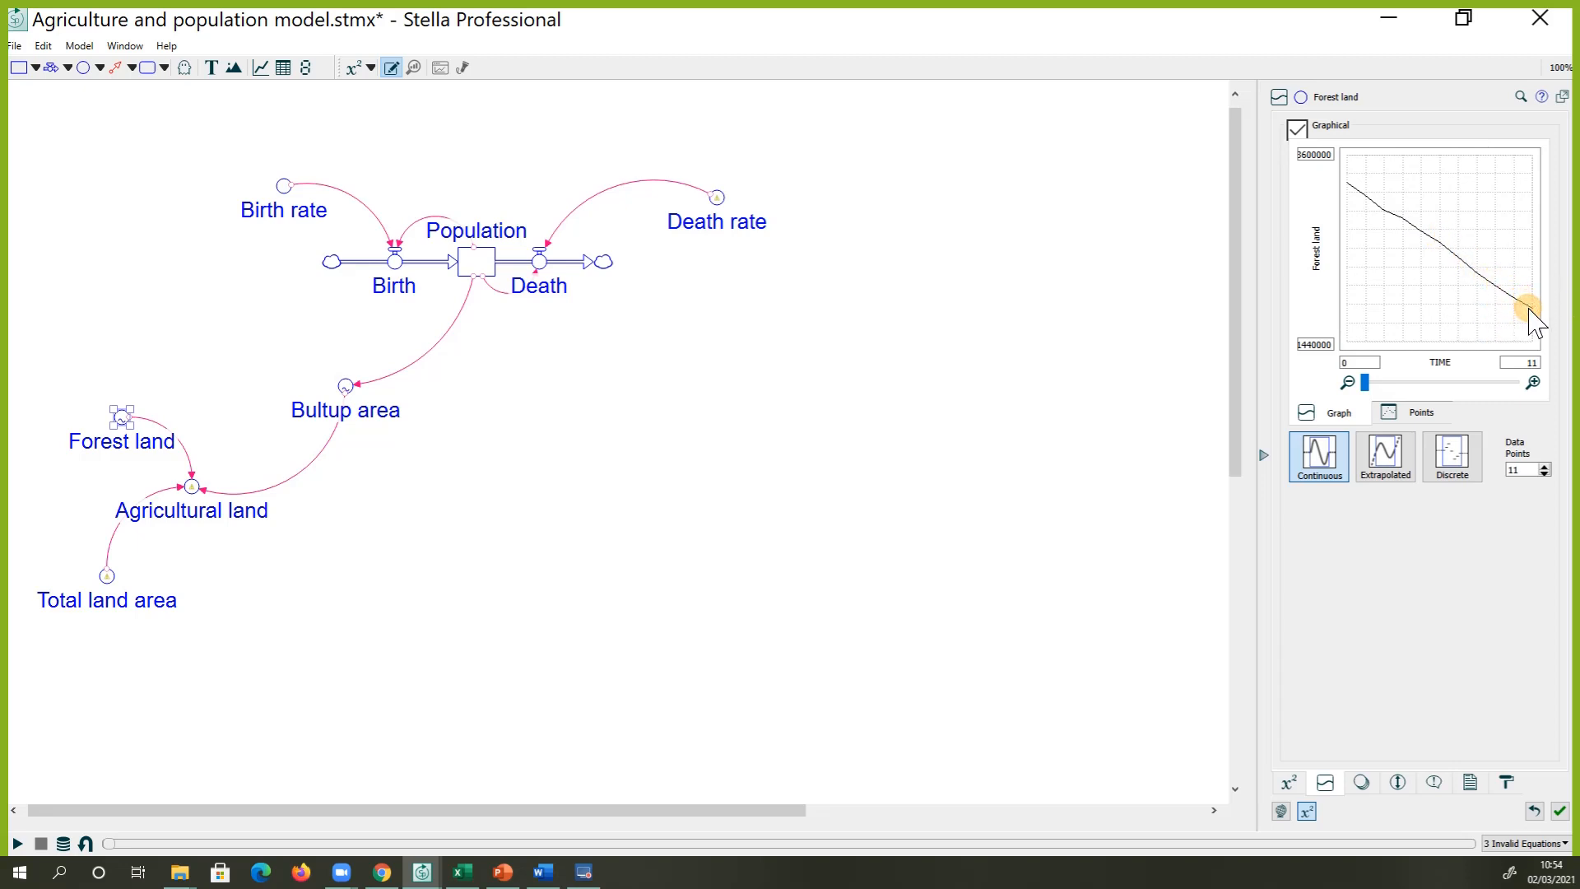
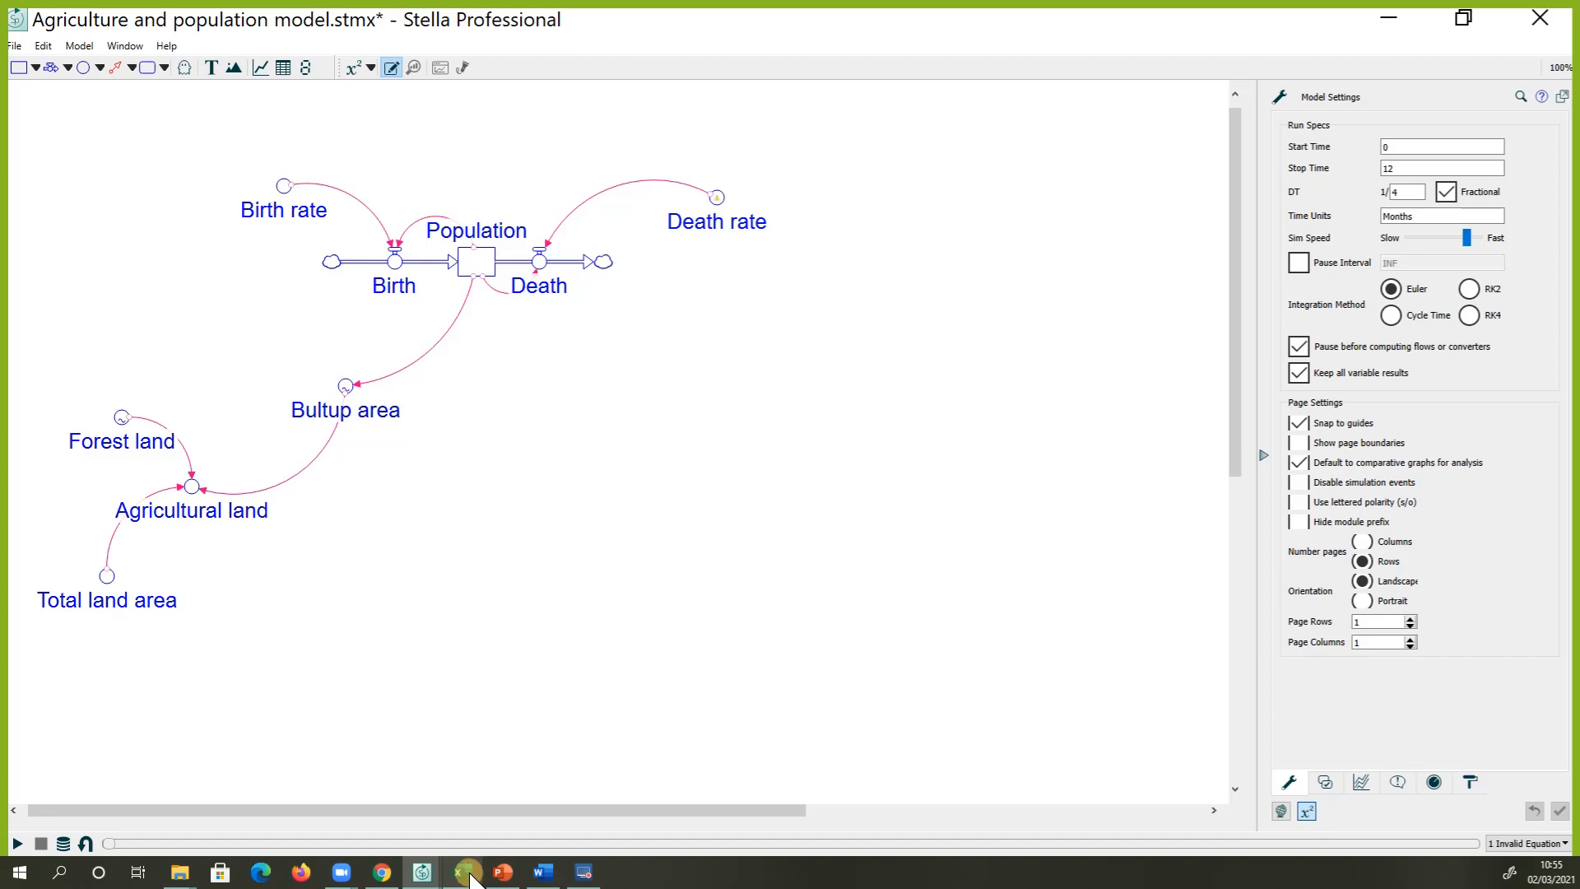
Following the causal loop diagram in Word, add an Arable land converter below Agricultural land and connect Agricultural land to it
click(543, 872)
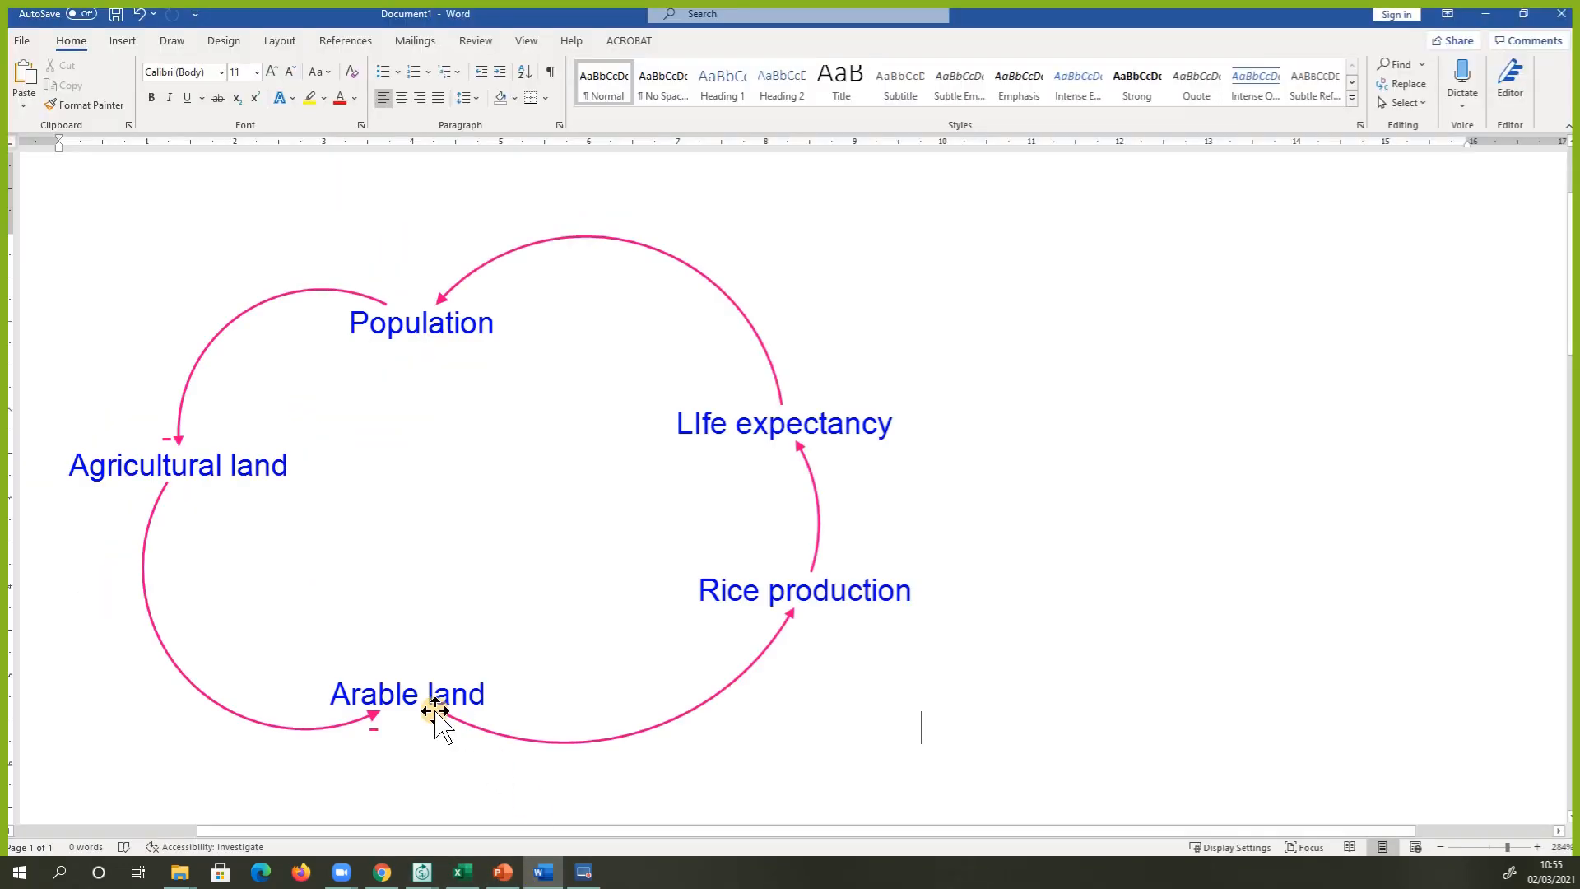
click(1486, 14)
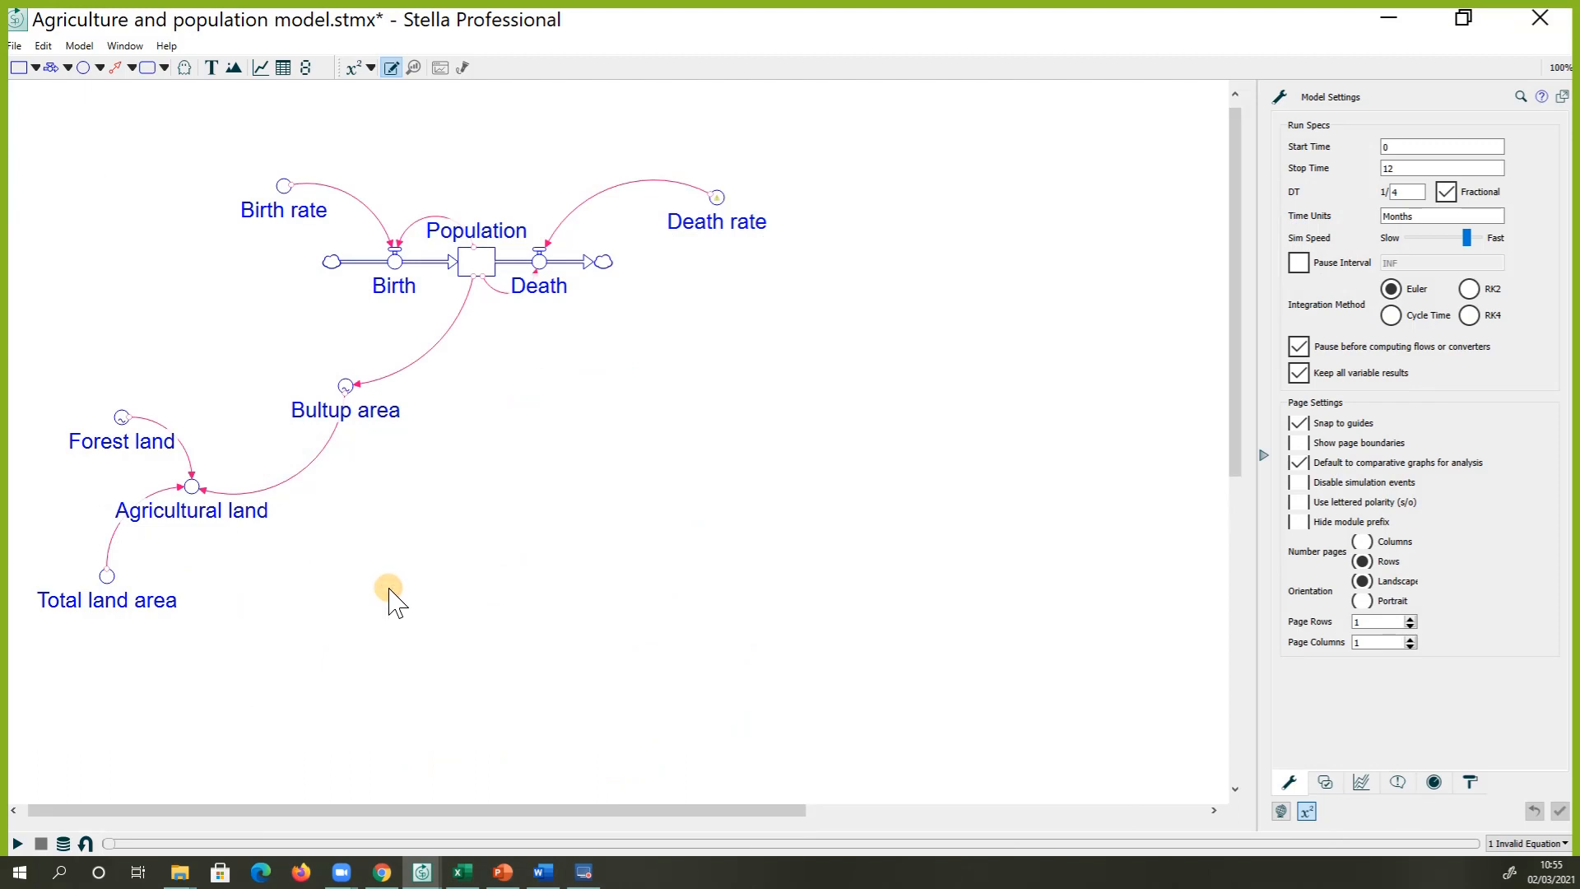
click(82, 66)
click(321, 674)
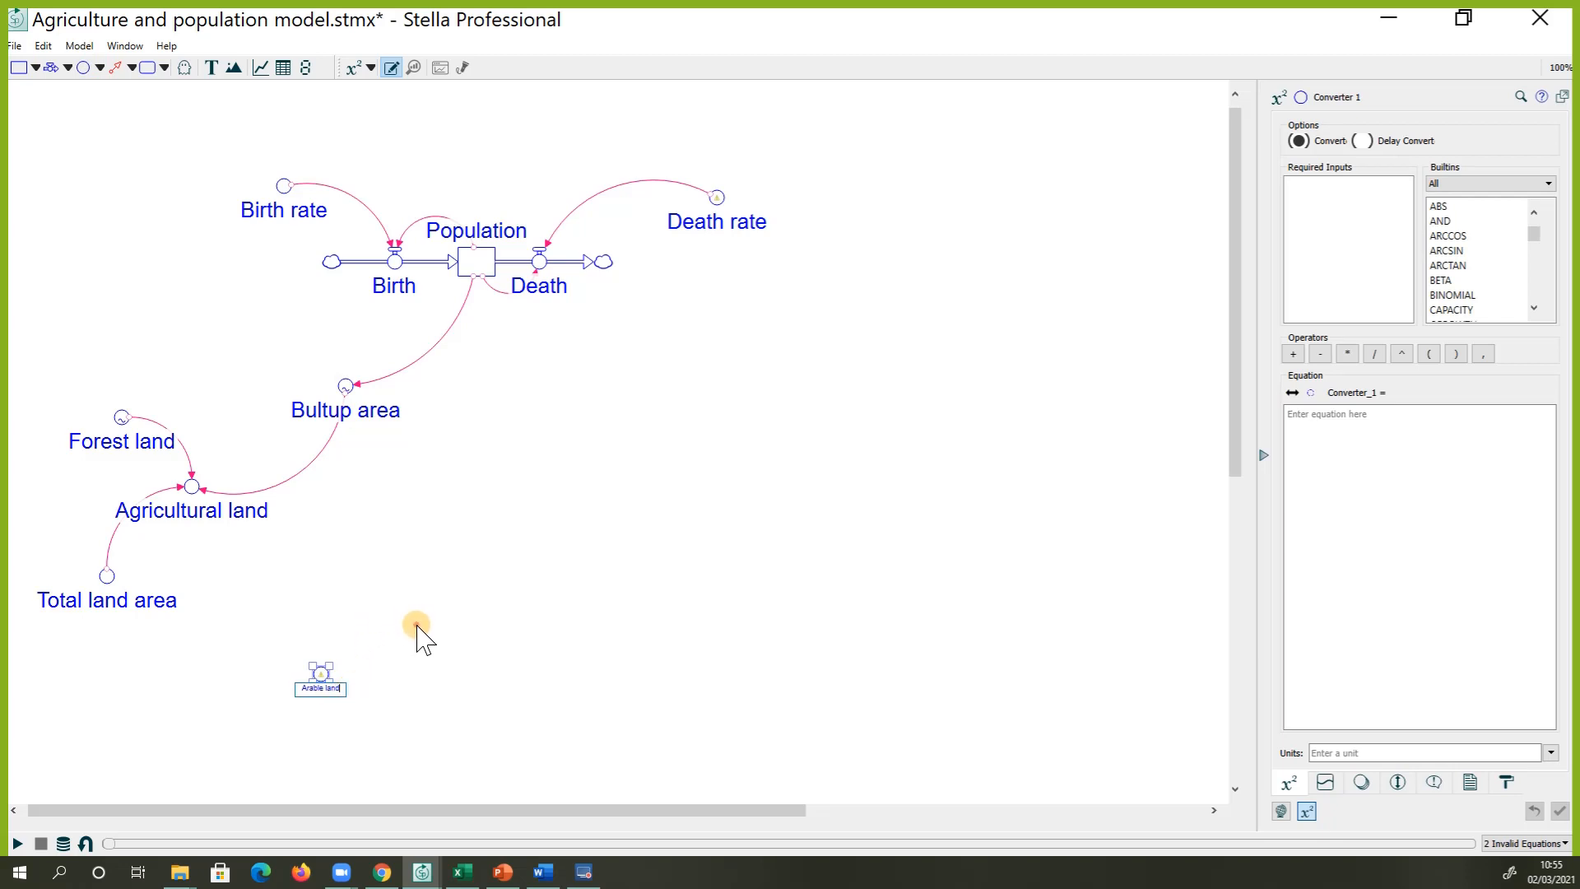
key(Return)
click(121, 69)
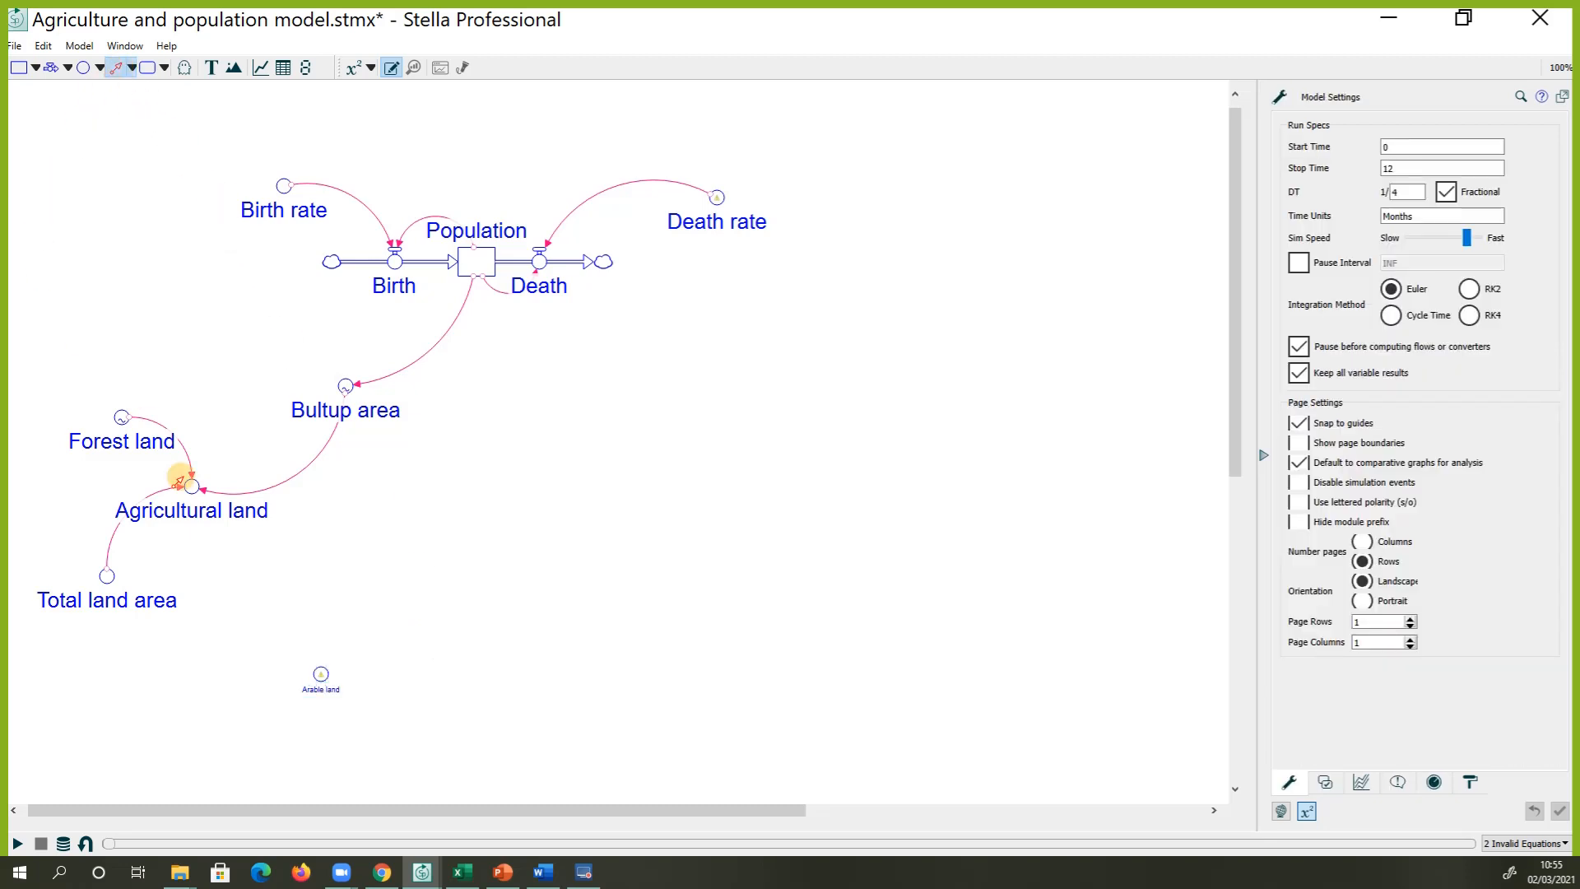
mouse_move(192, 486)
mouse_down()
mouse_move(211, 610)
mouse_move(312, 675)
mouse_up()
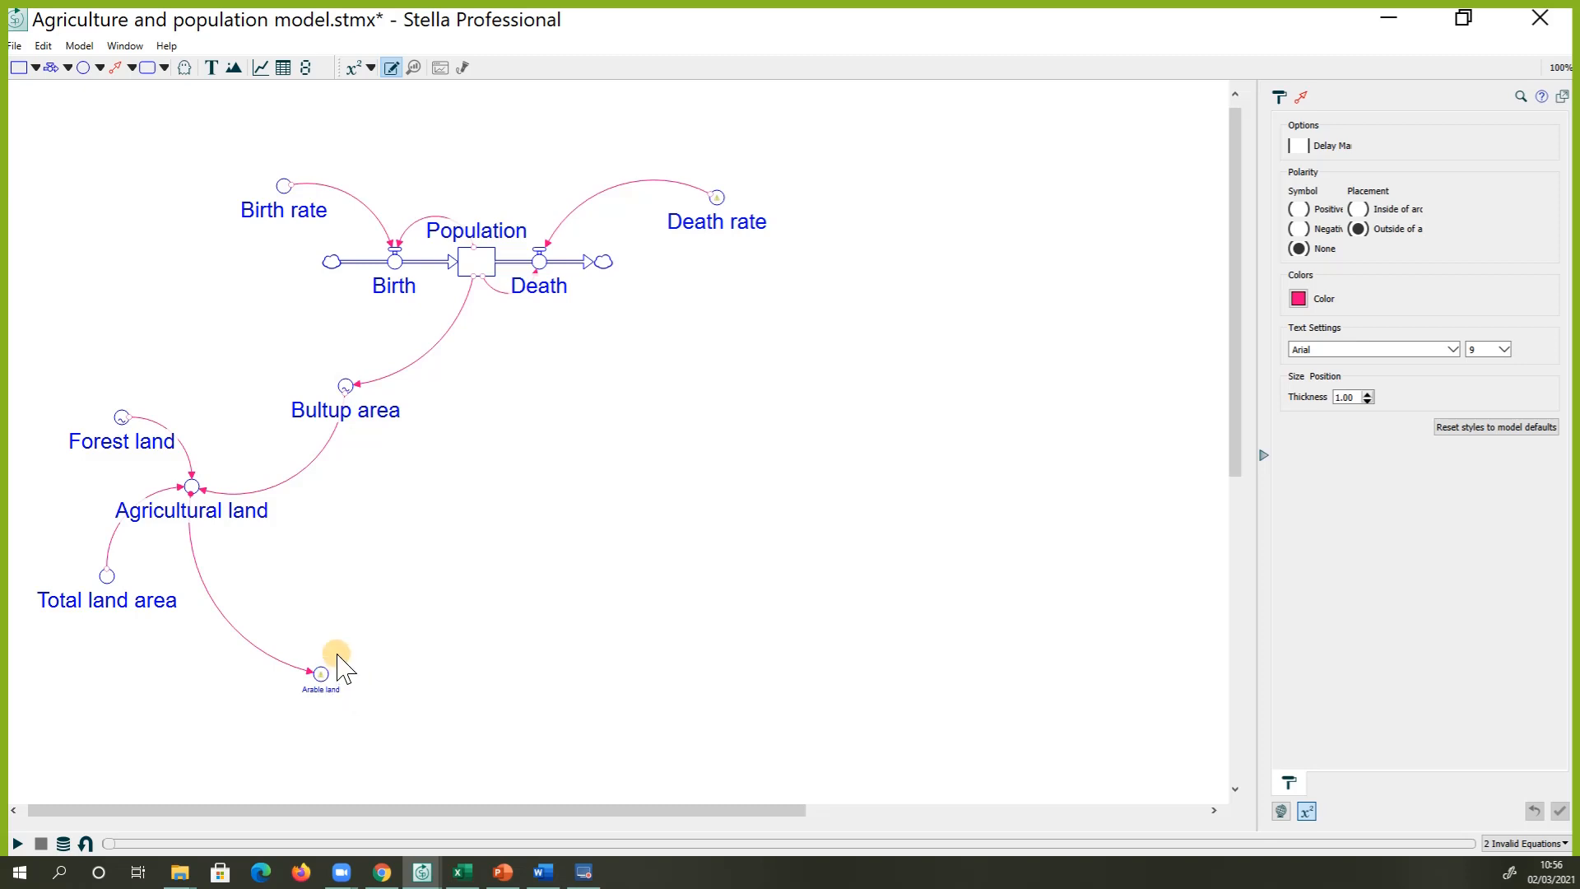
Add two converters named vegatables and Artifical pasture in the empty area below Arable land
scroll(384, 670, down, 3)
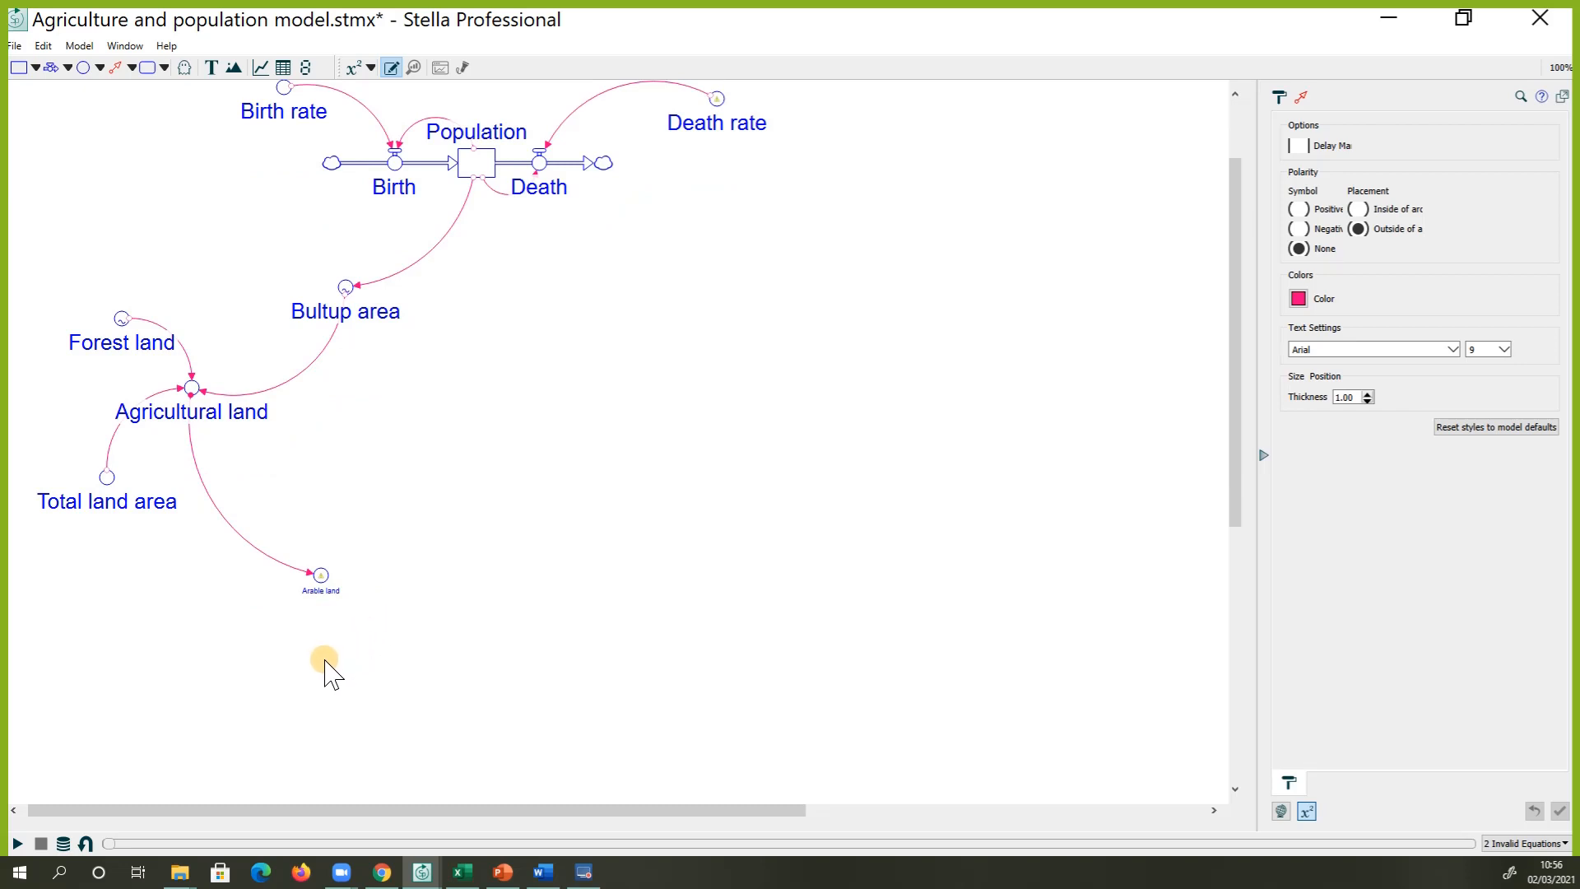
click(83, 68)
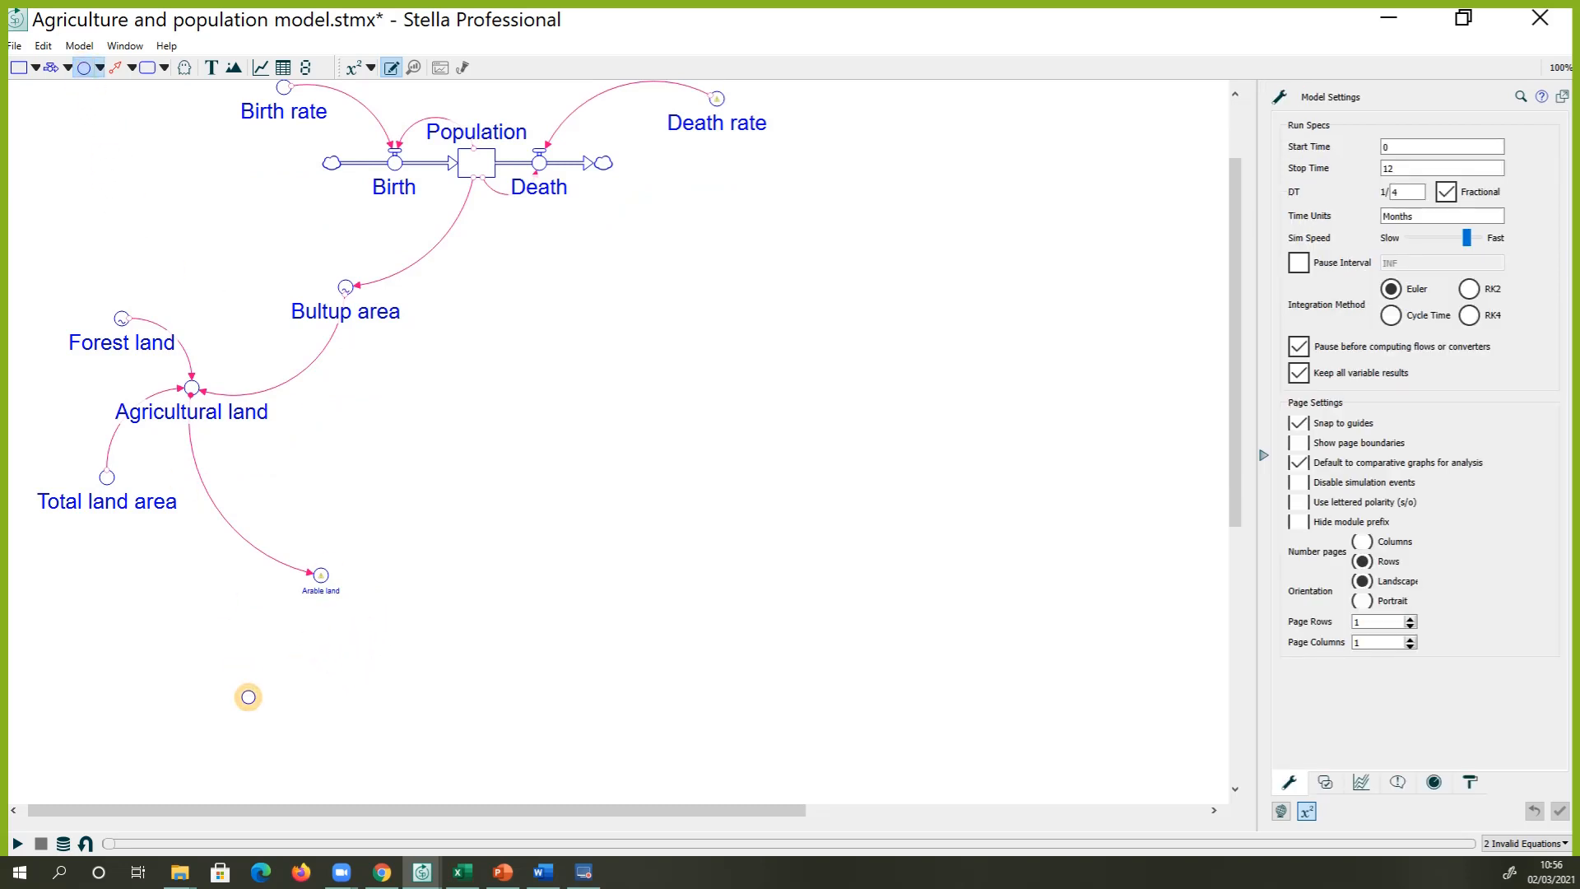
click(217, 647)
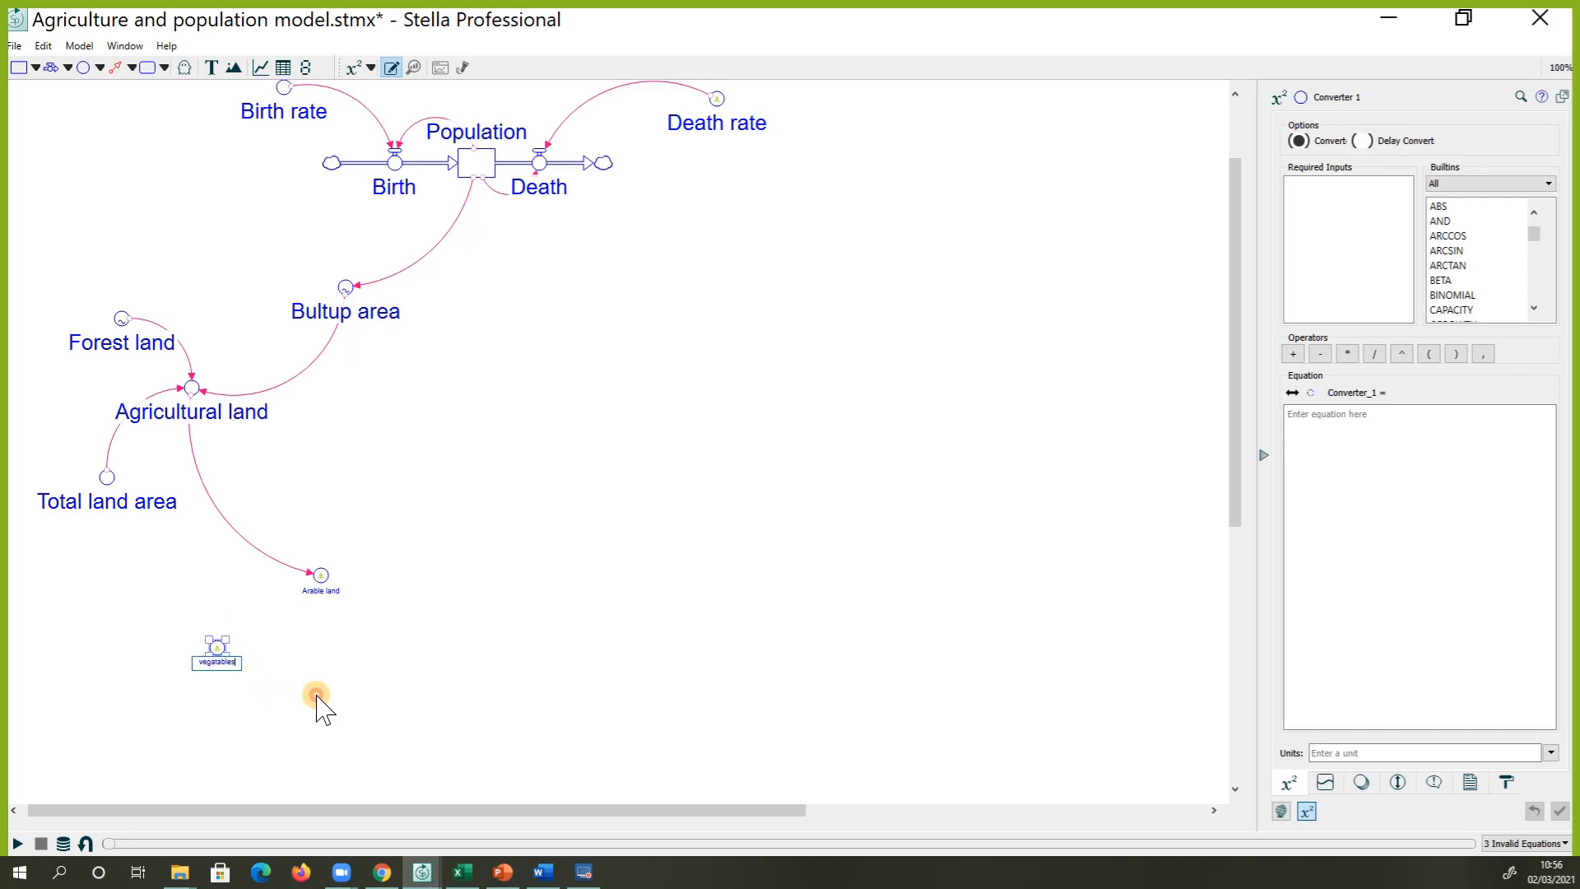
click(84, 67)
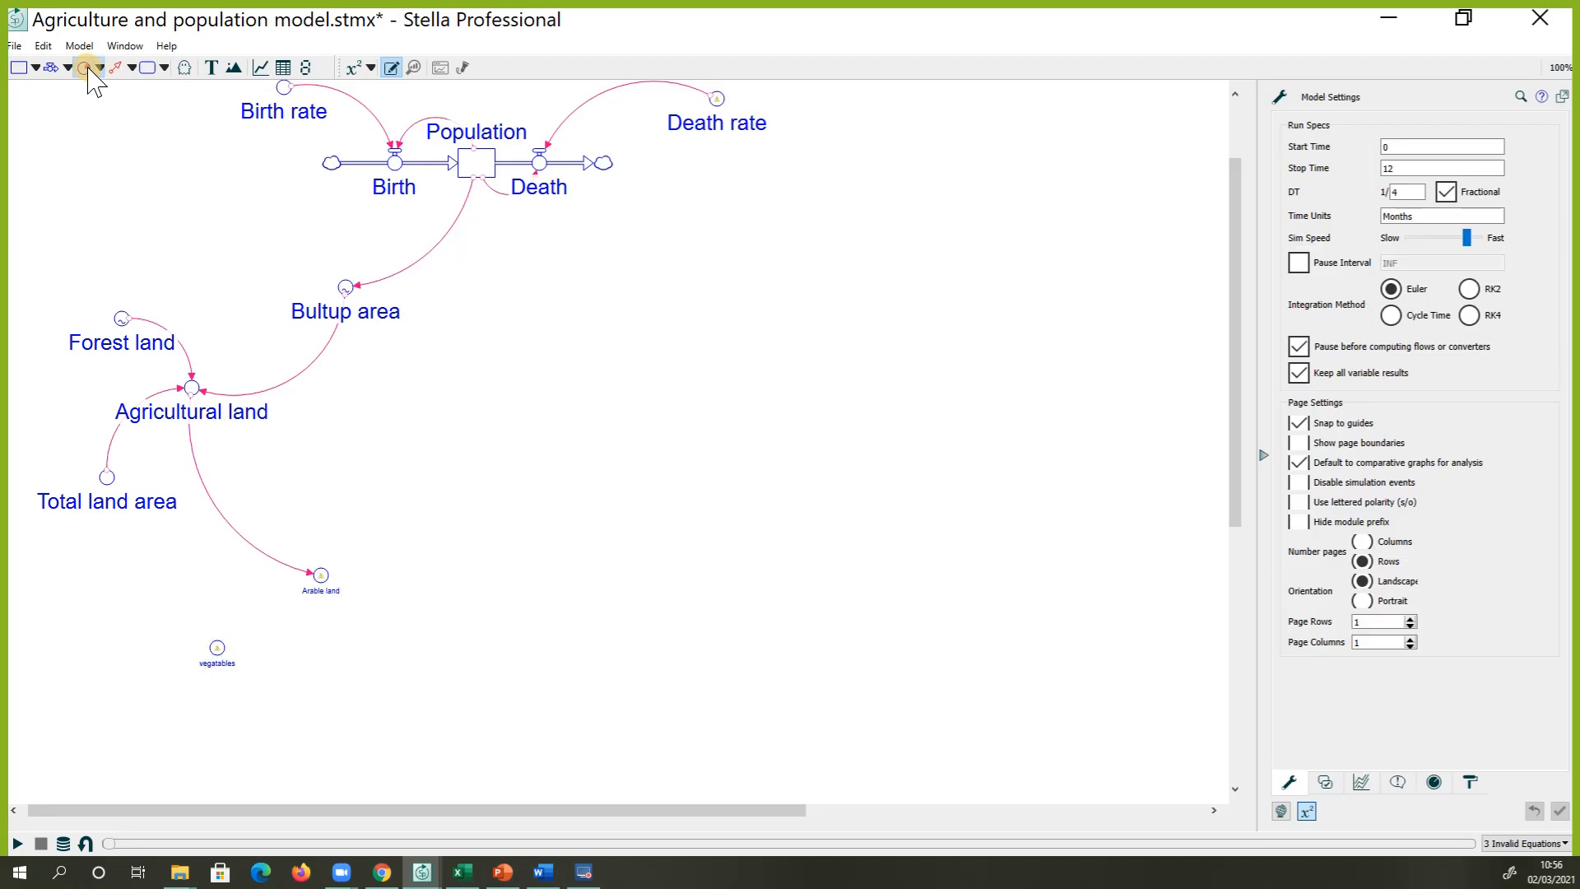
click(298, 663)
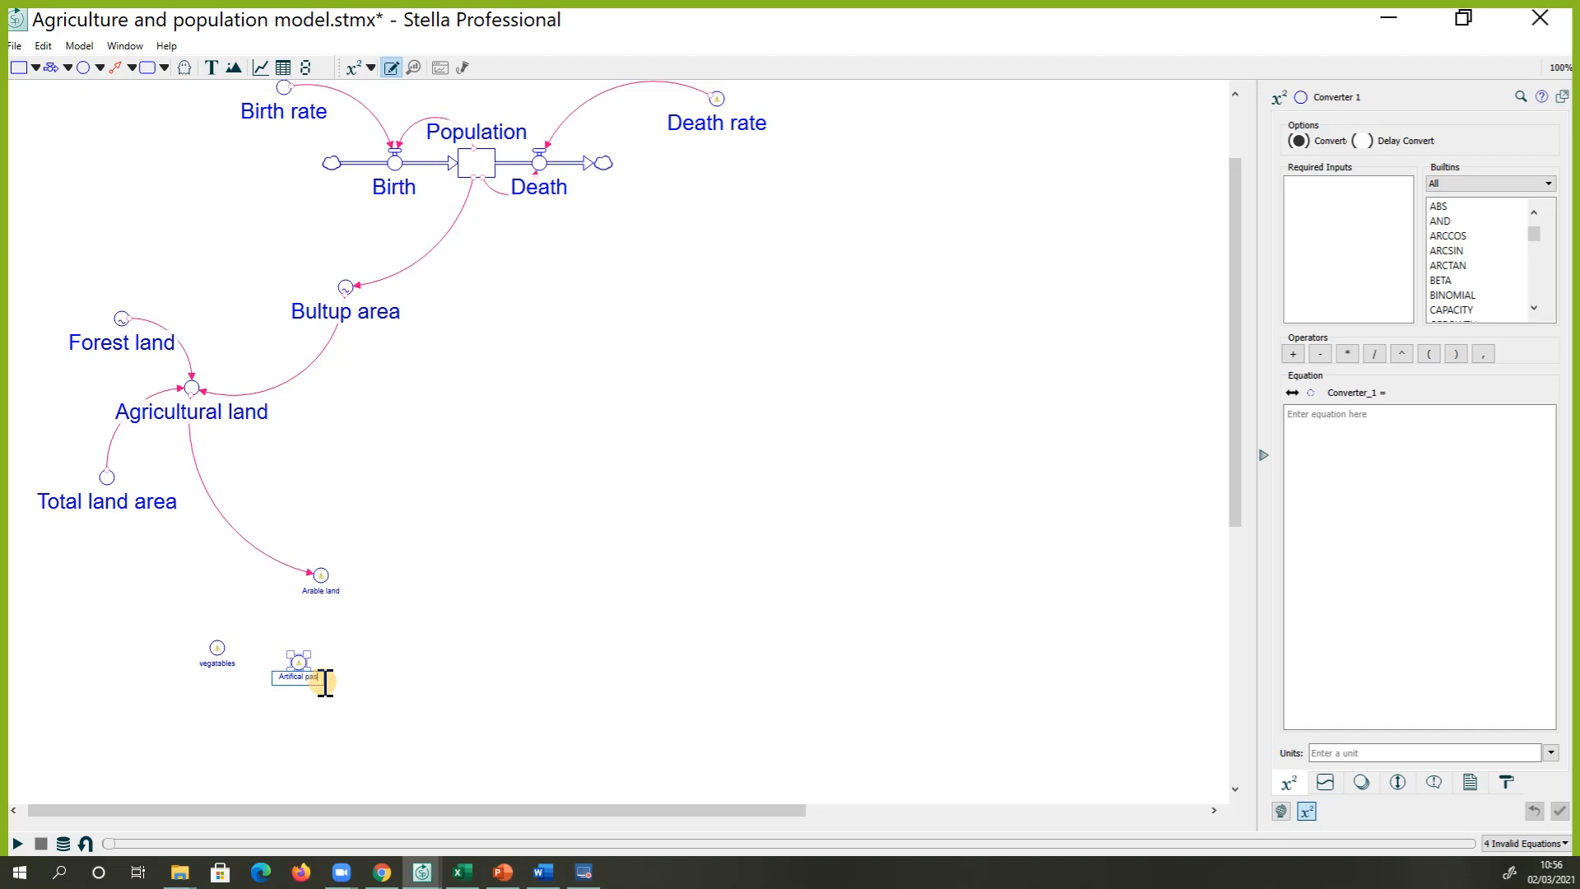
text(Artifical pasture)
click(358, 641)
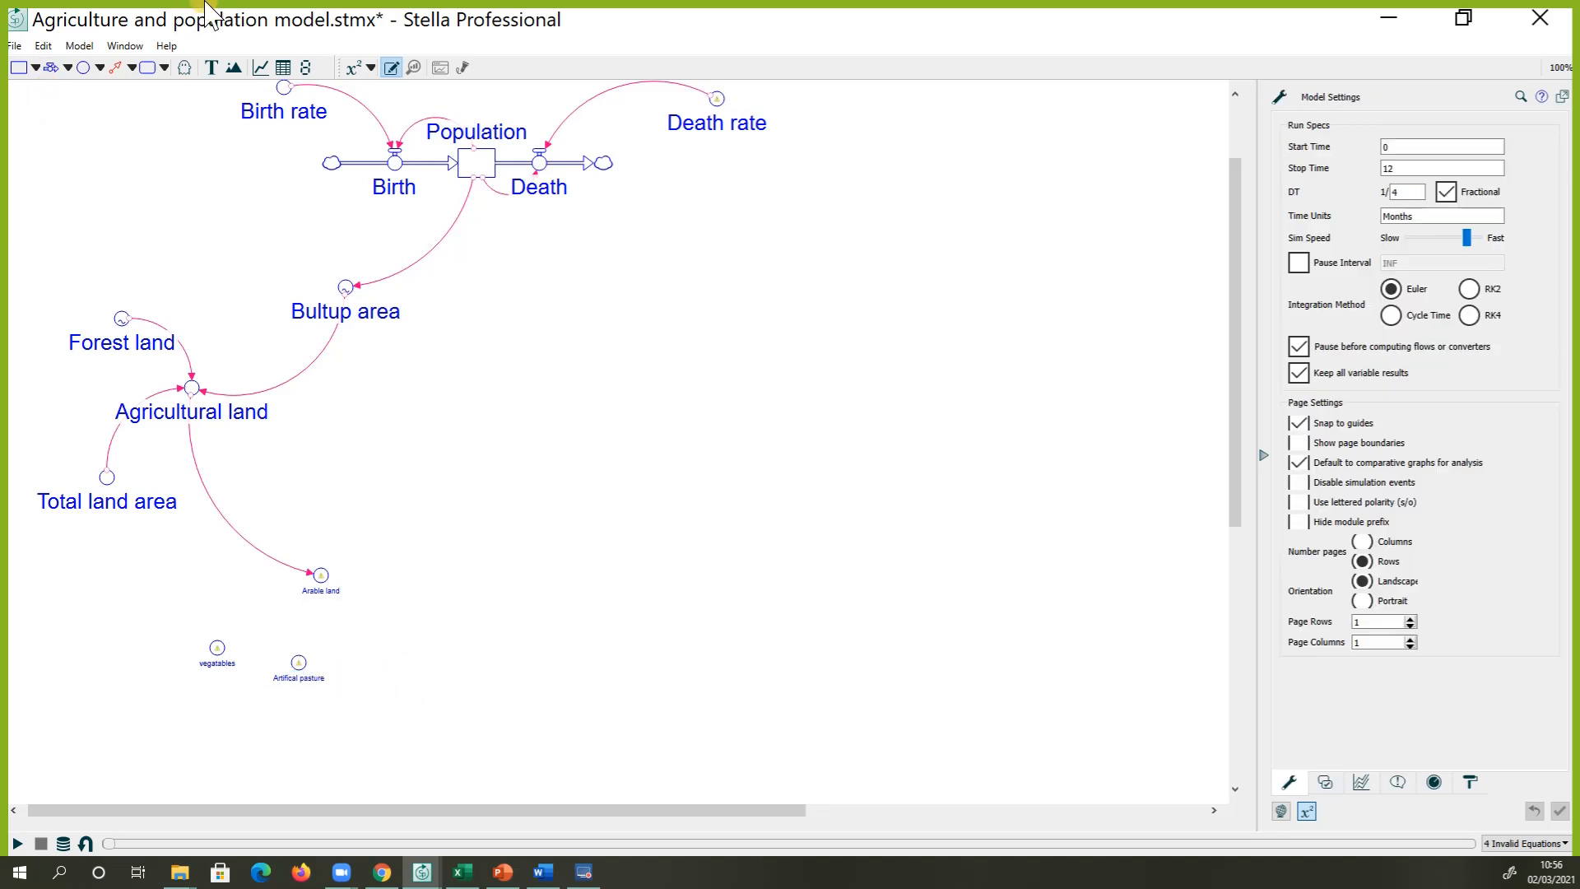
Add a Pasture converter beside Artifical pasture and shift it slightly down to line up with that row
click(84, 68)
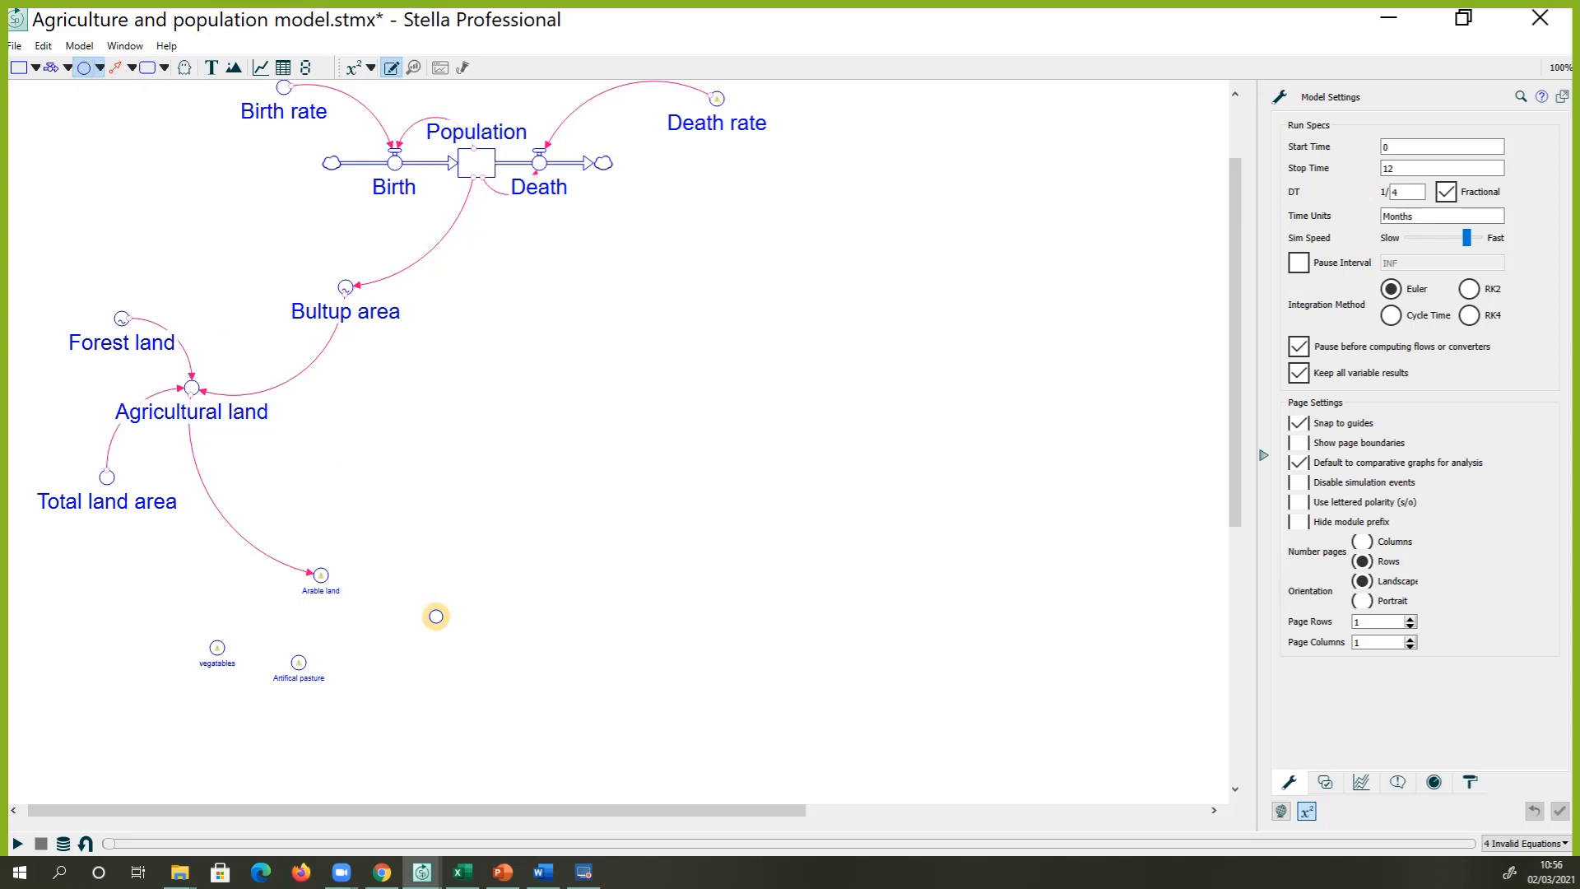
click(383, 652)
text(P)
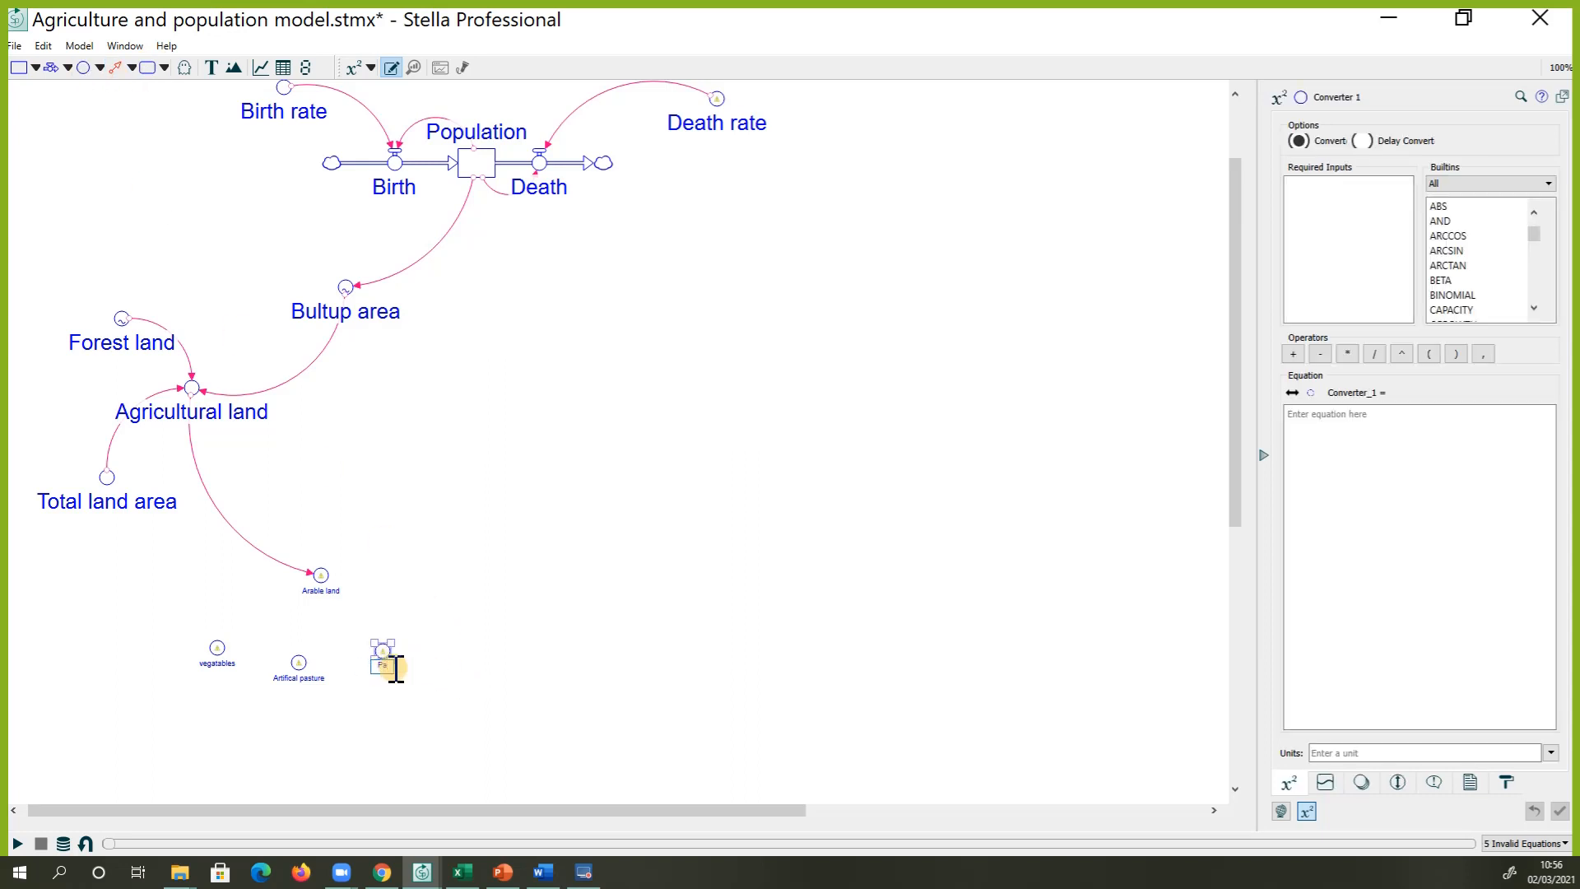
text(asture)
click(383, 651)
click(445, 671)
drag(381, 652, 383, 673)
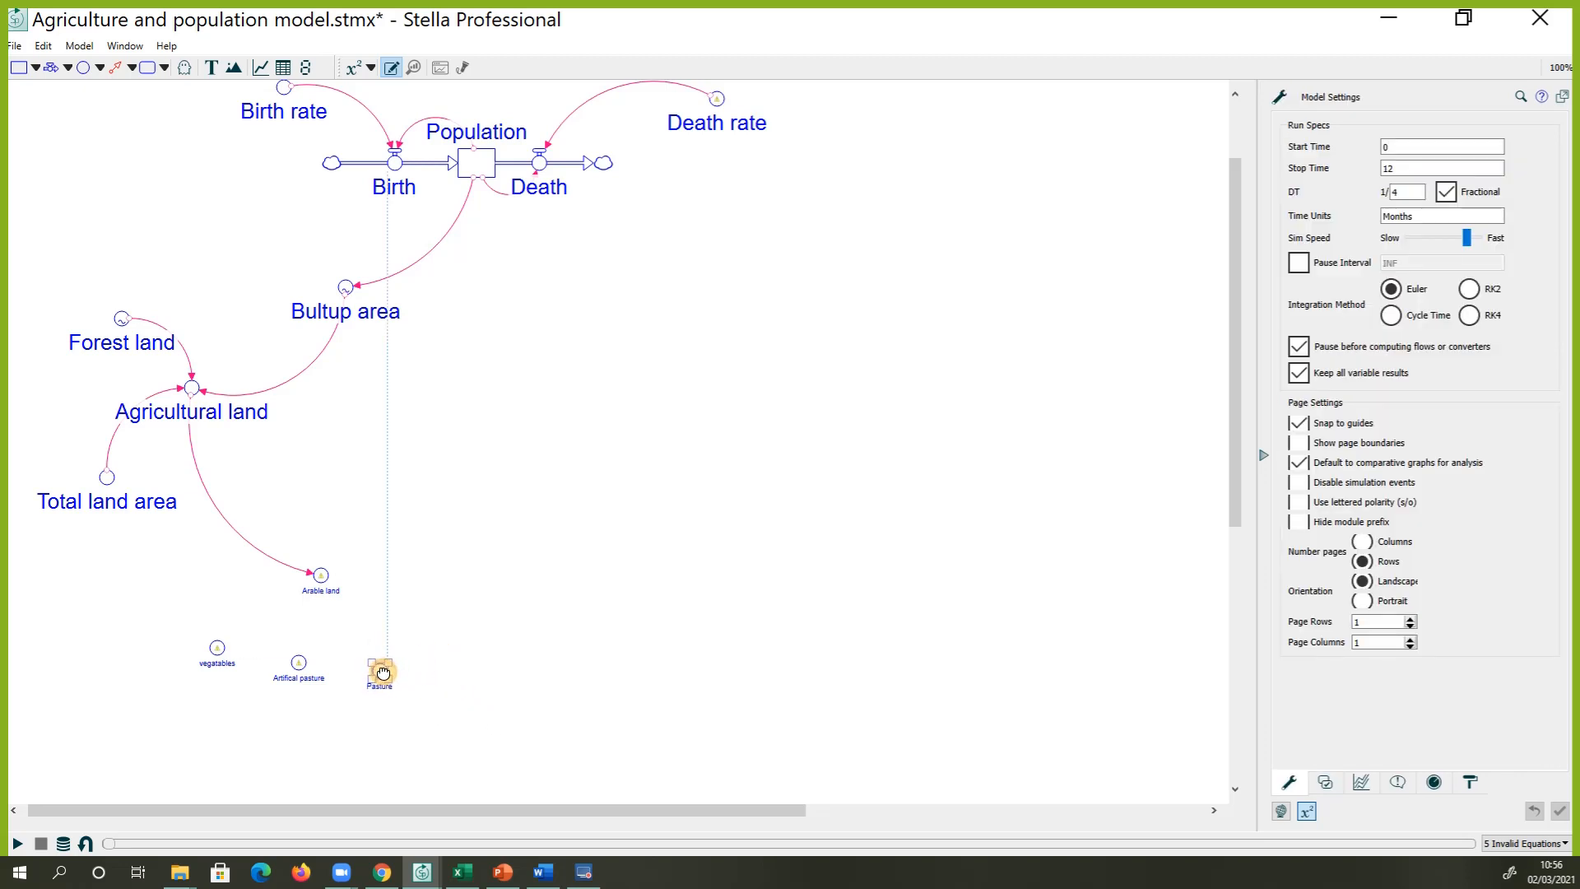
Add another converter up and to the right of Pasture and name it Others
click(83, 67)
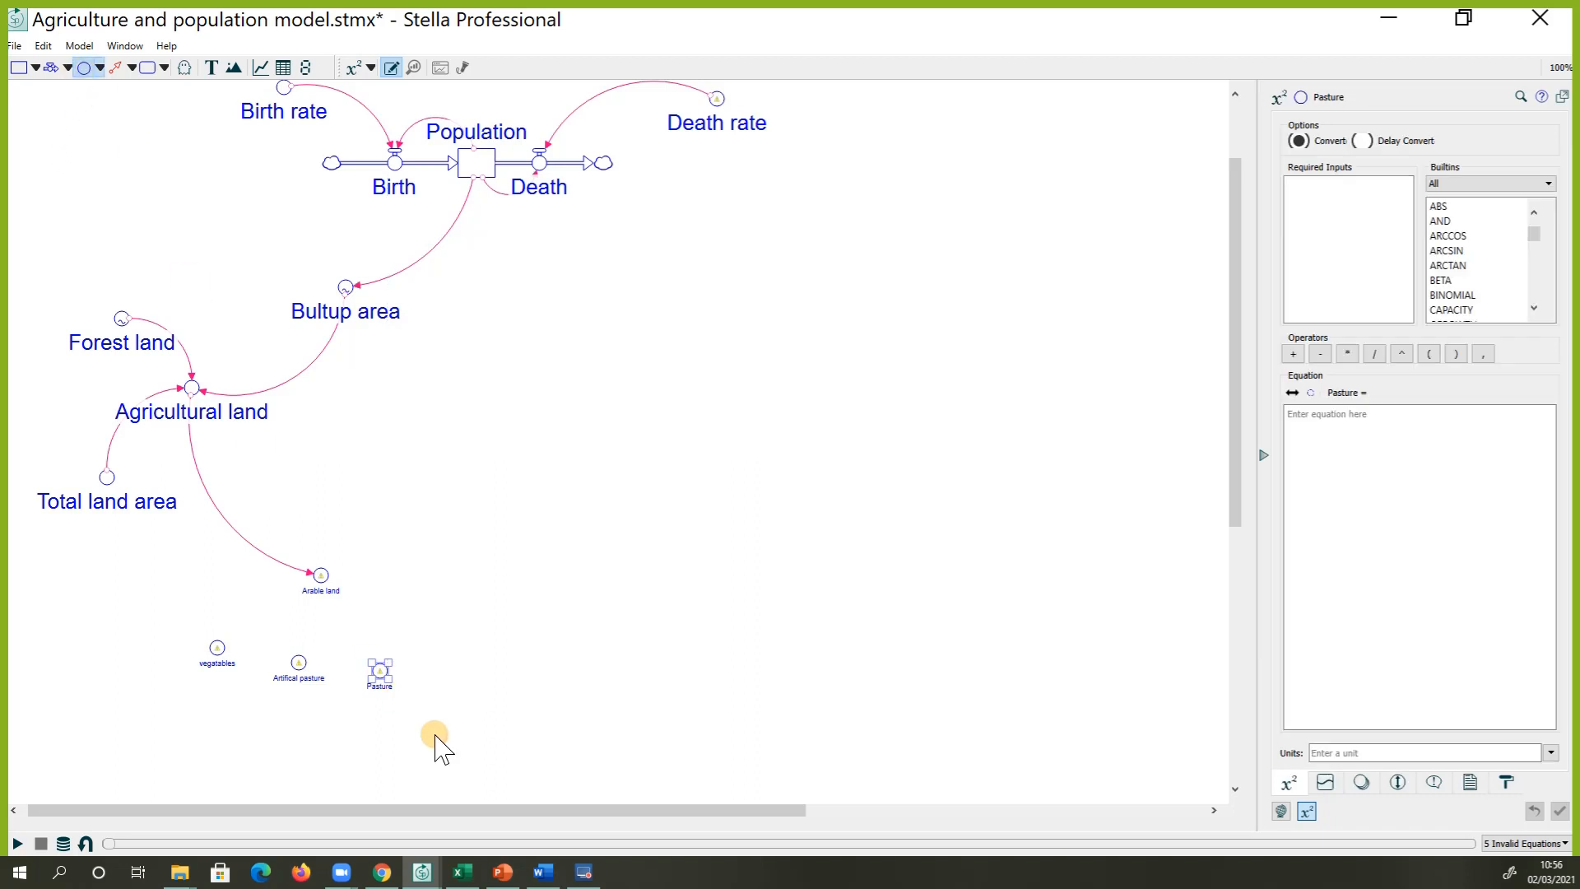
click(449, 636)
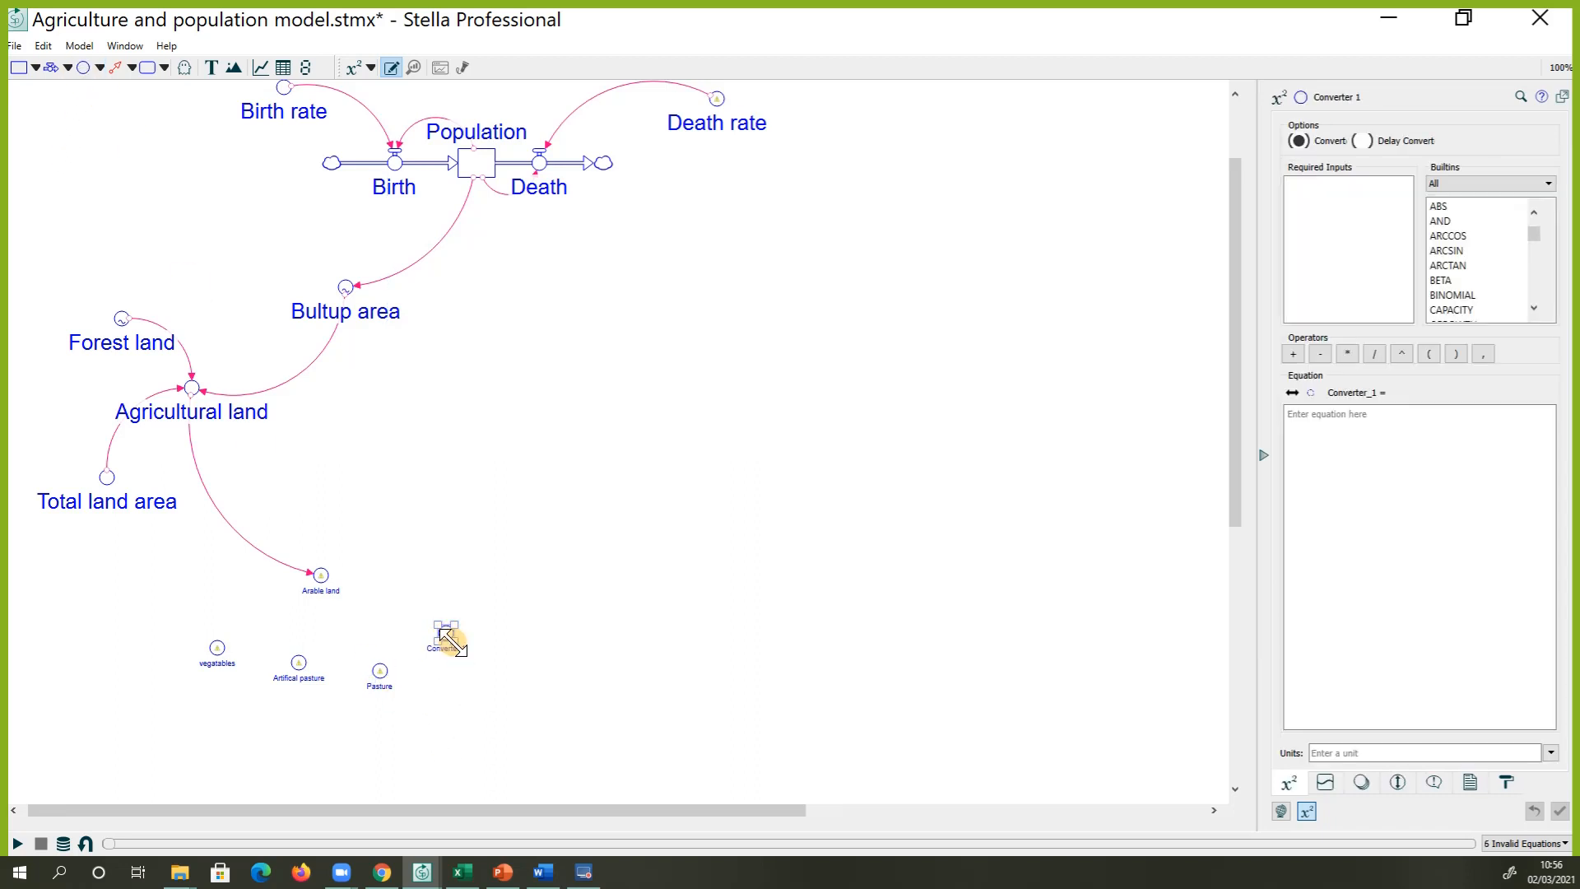
click(532, 726)
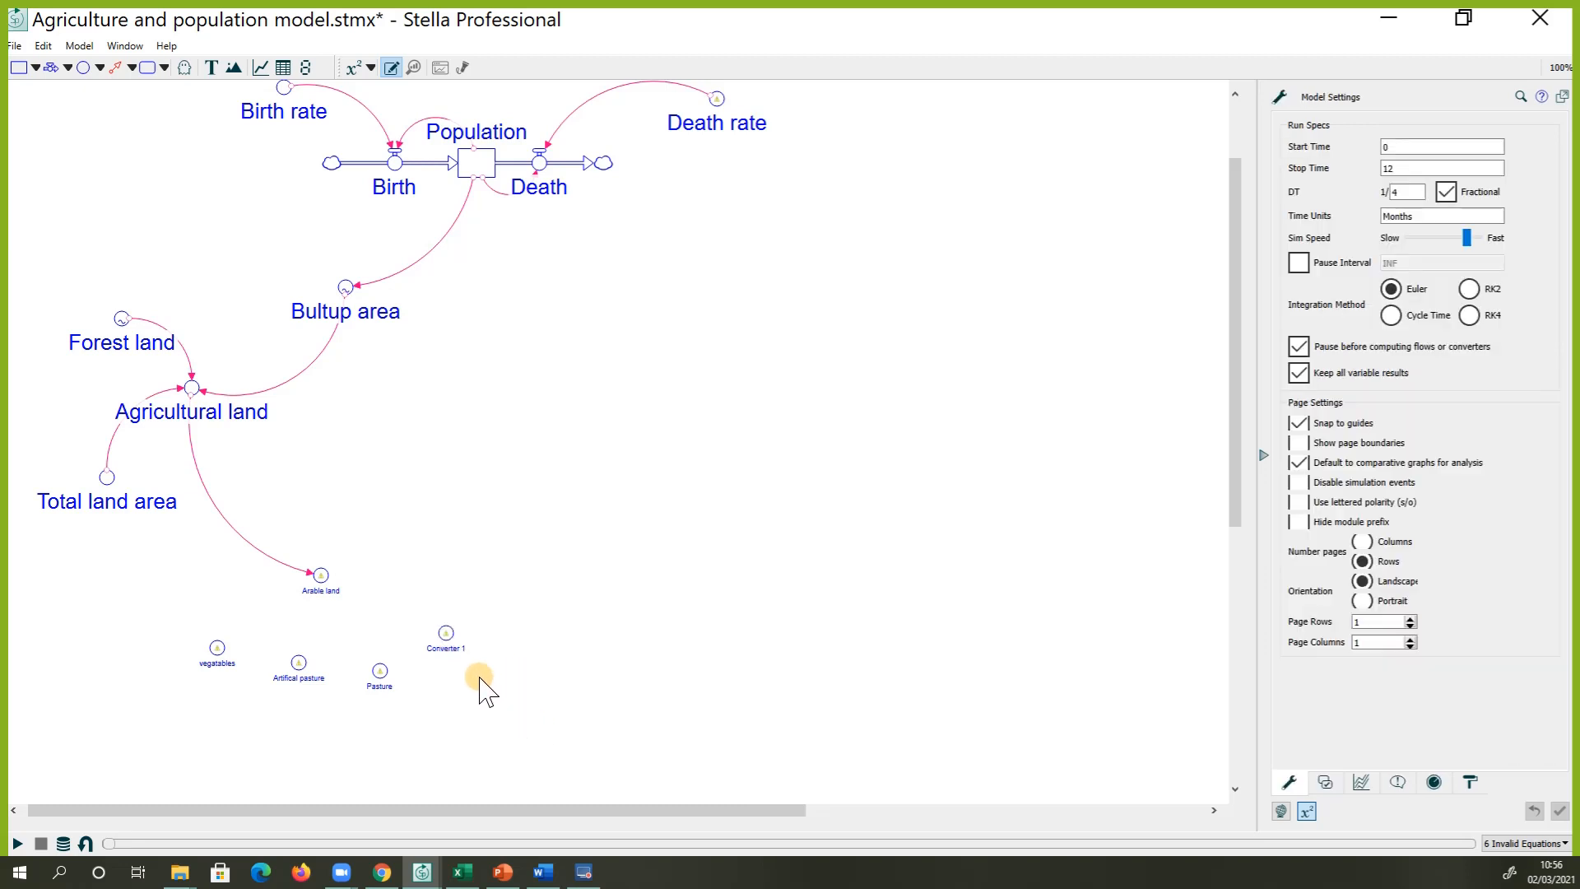
click(446, 648)
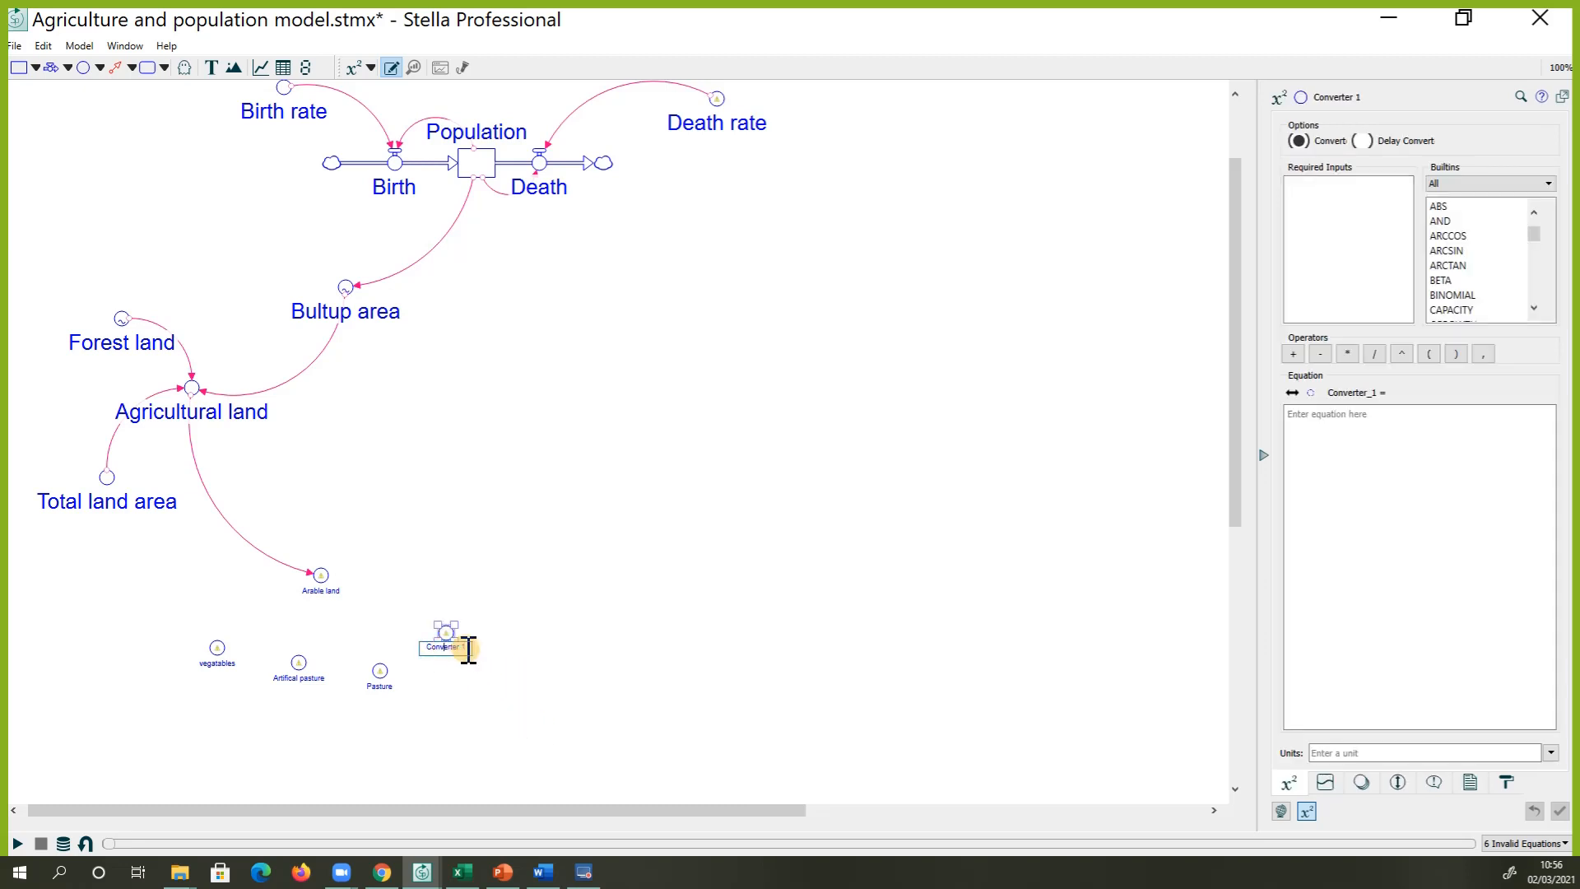
click(445, 647)
key(Return)
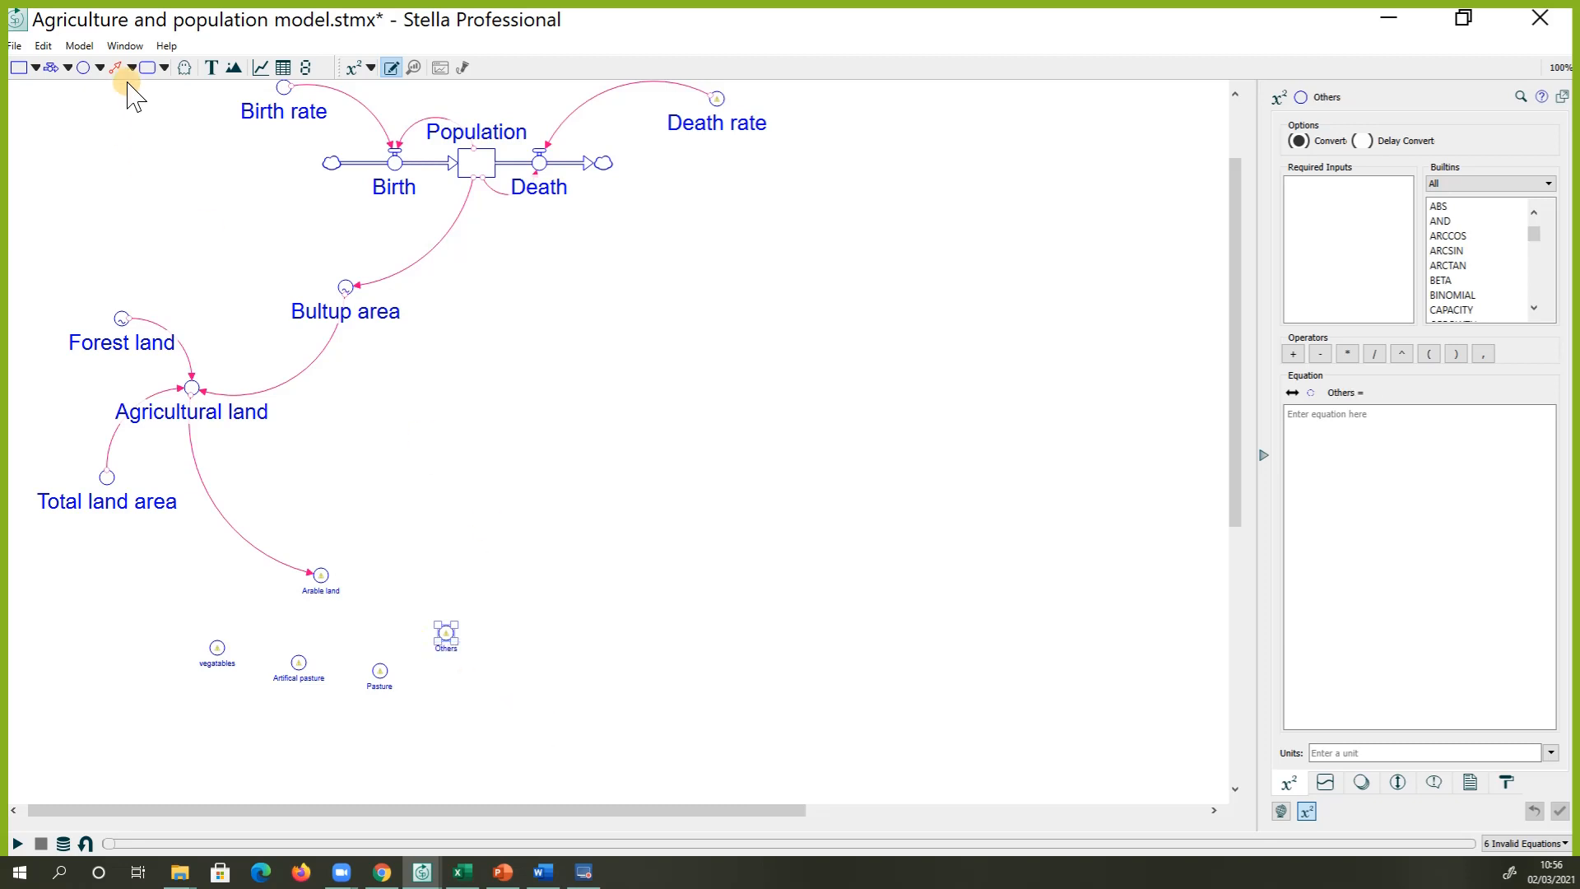
Connect vegatables and Artifical pasture to Arable land, shifting both converters slightly along their row
click(123, 86)
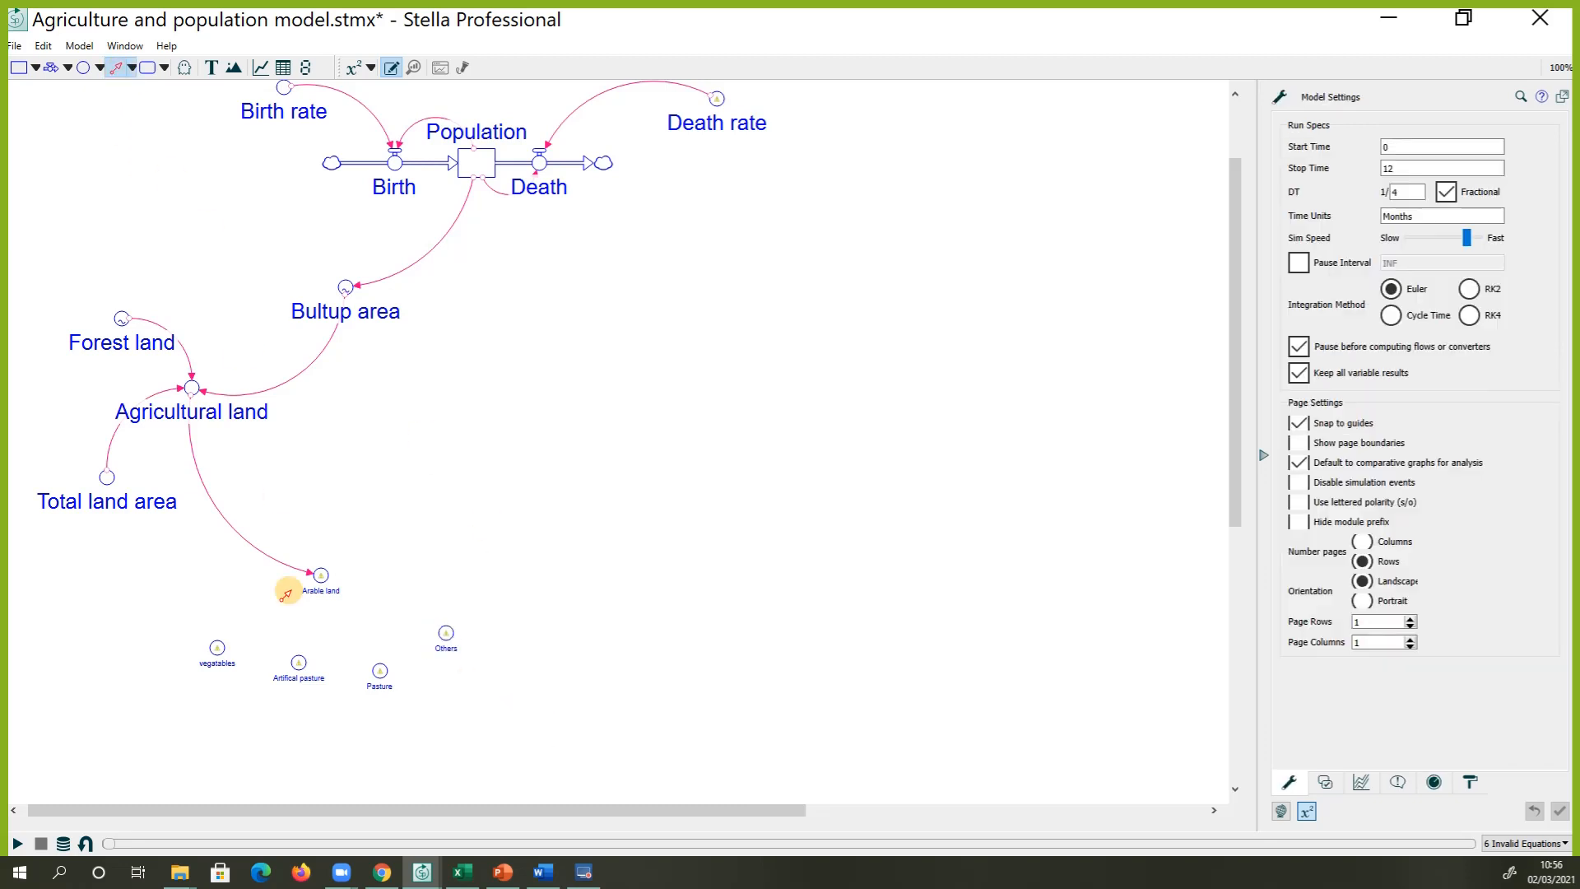
drag(220, 646, 320, 575)
drag(226, 648, 309, 665)
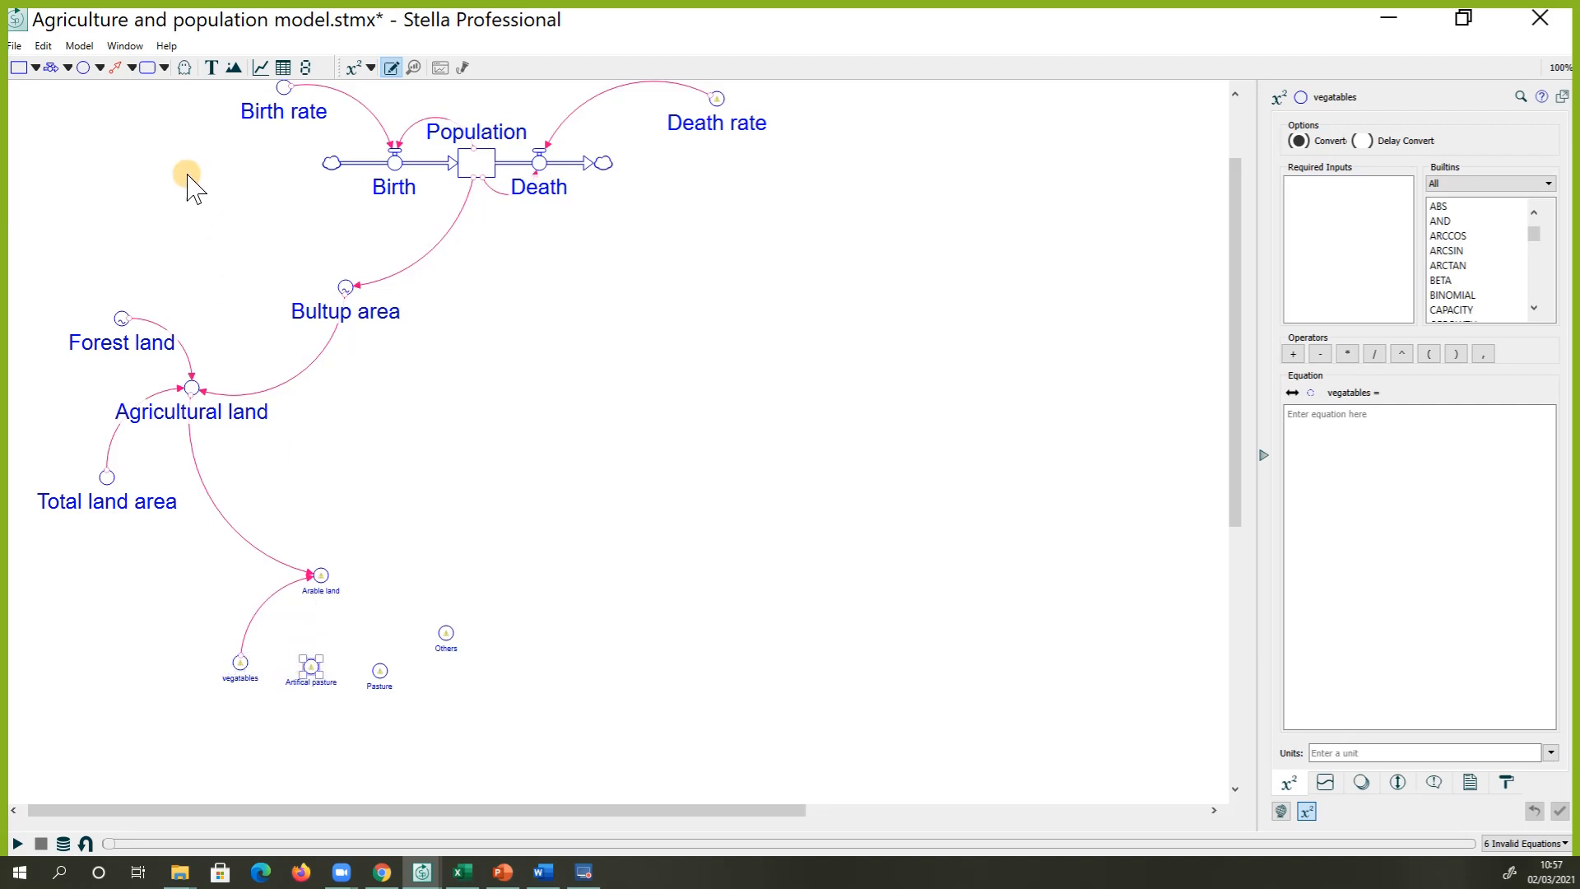
click(117, 70)
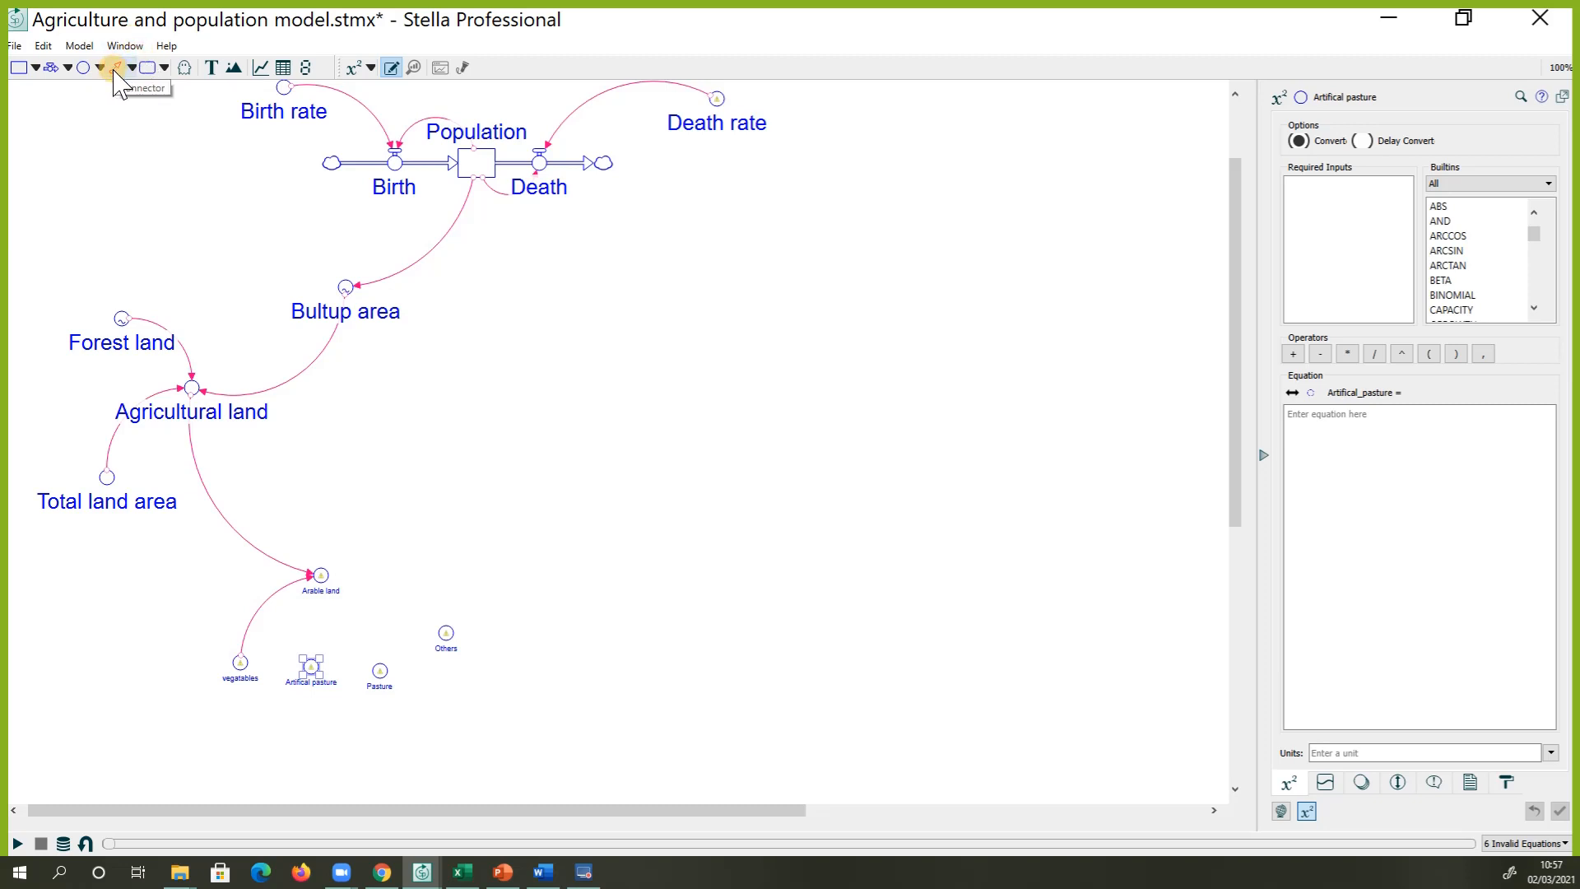
click(118, 72)
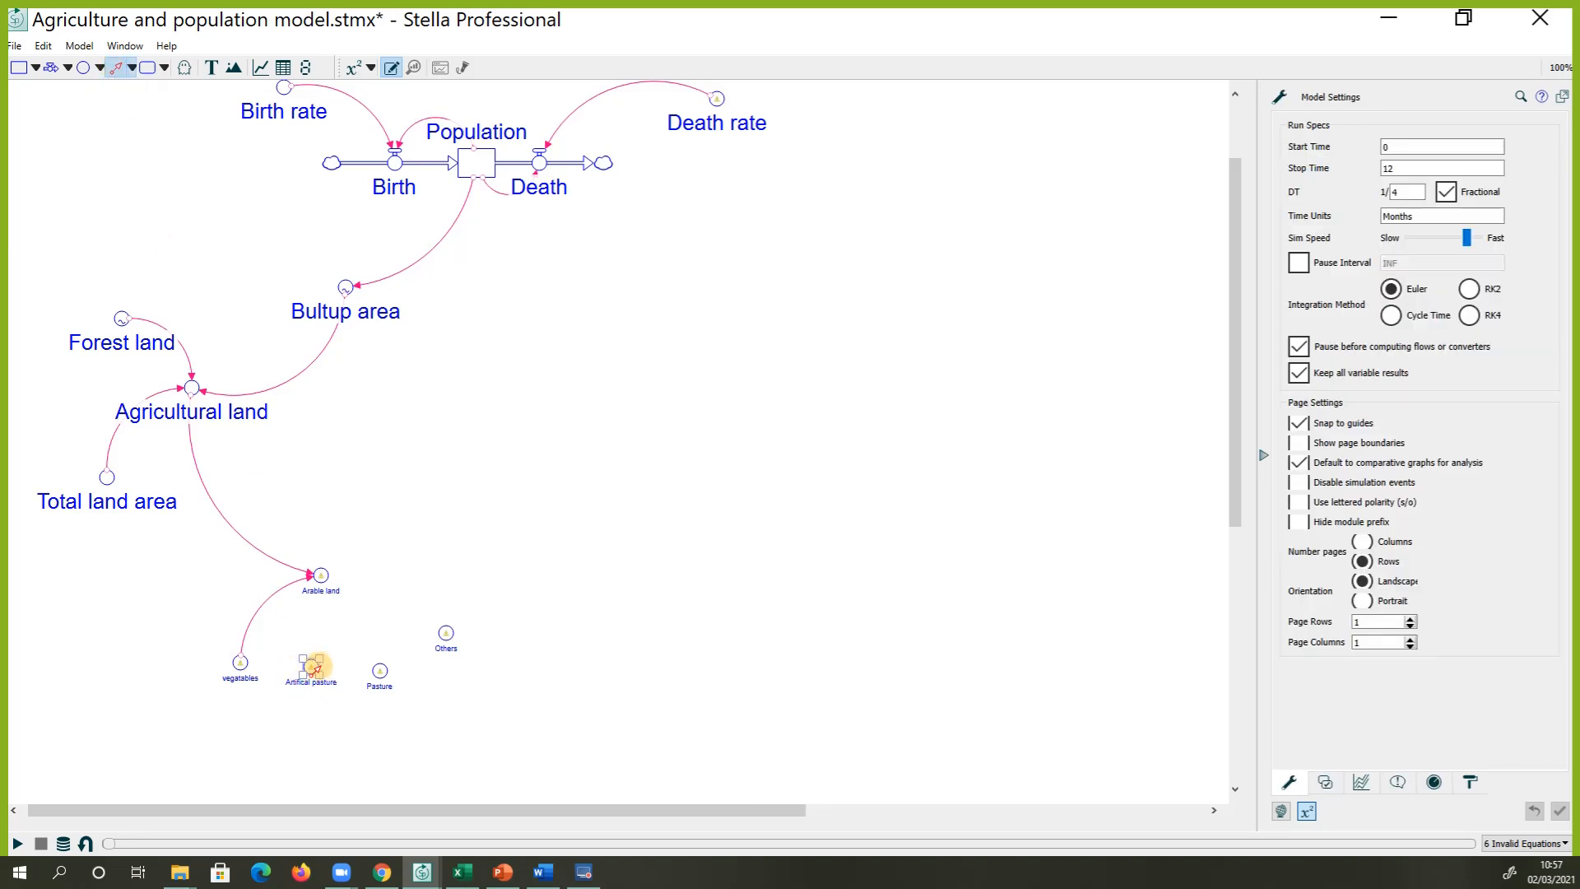
drag(311, 661, 321, 576)
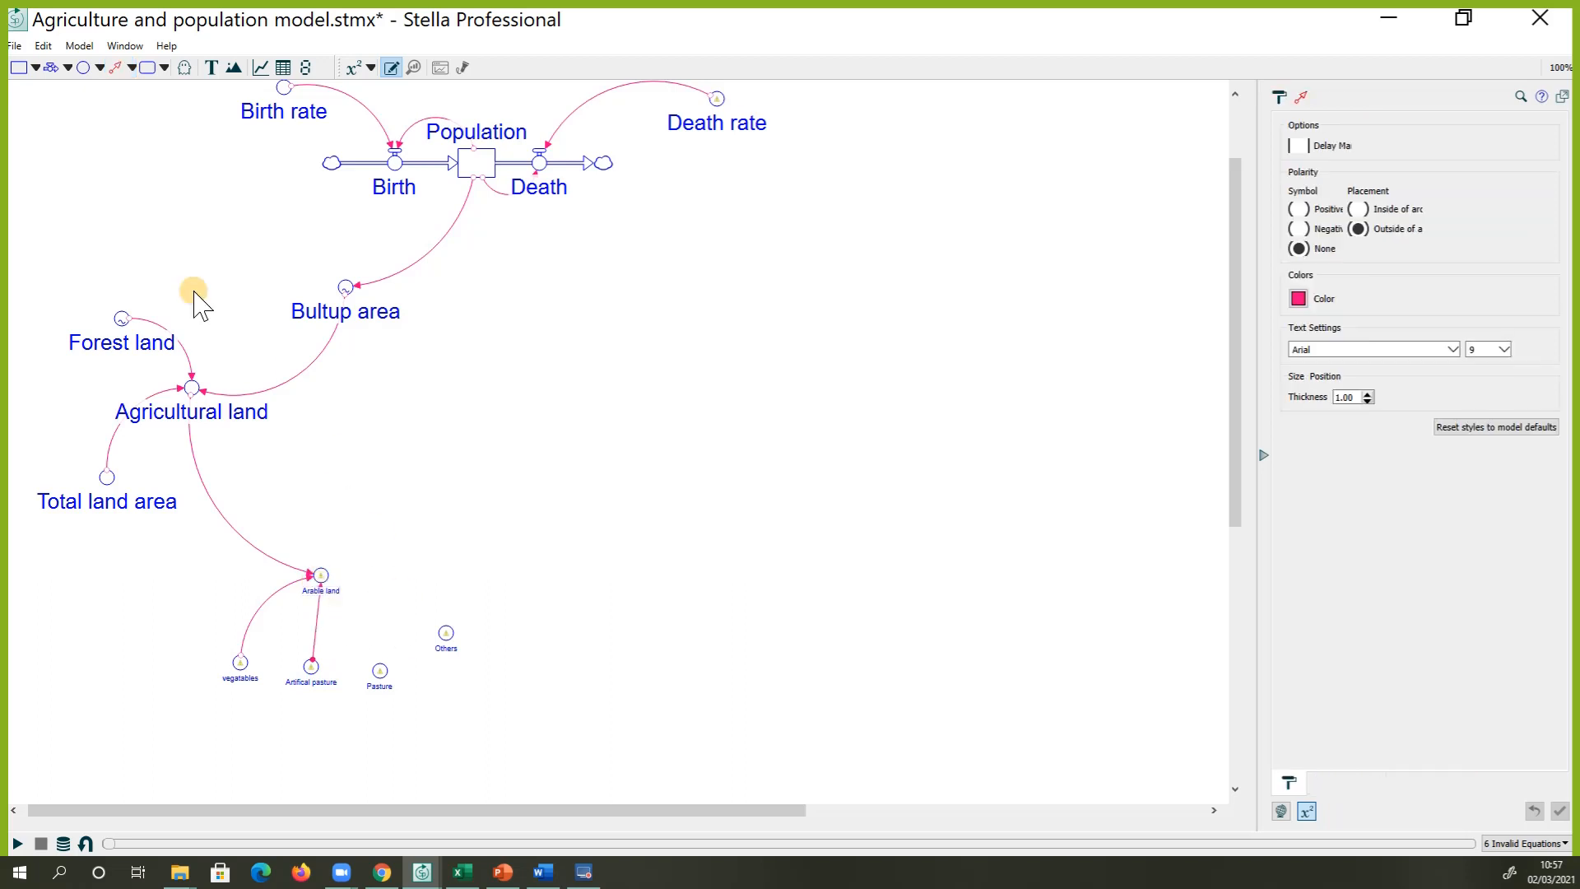
Connect the Pasture and Others converters to Arable land
click(118, 70)
drag(380, 668, 335, 588)
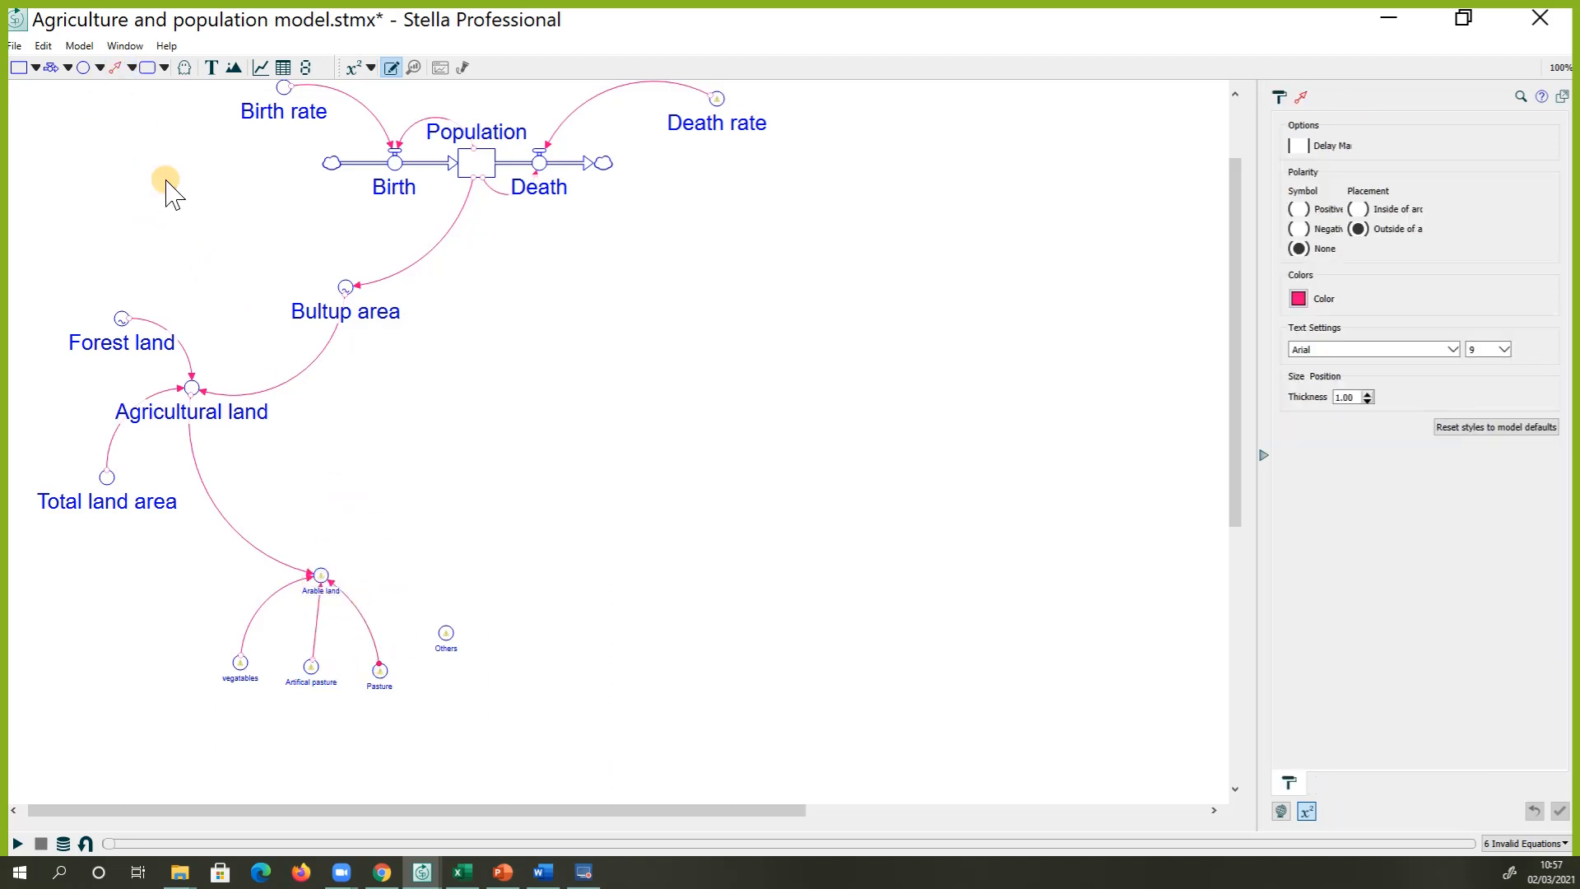
click(115, 72)
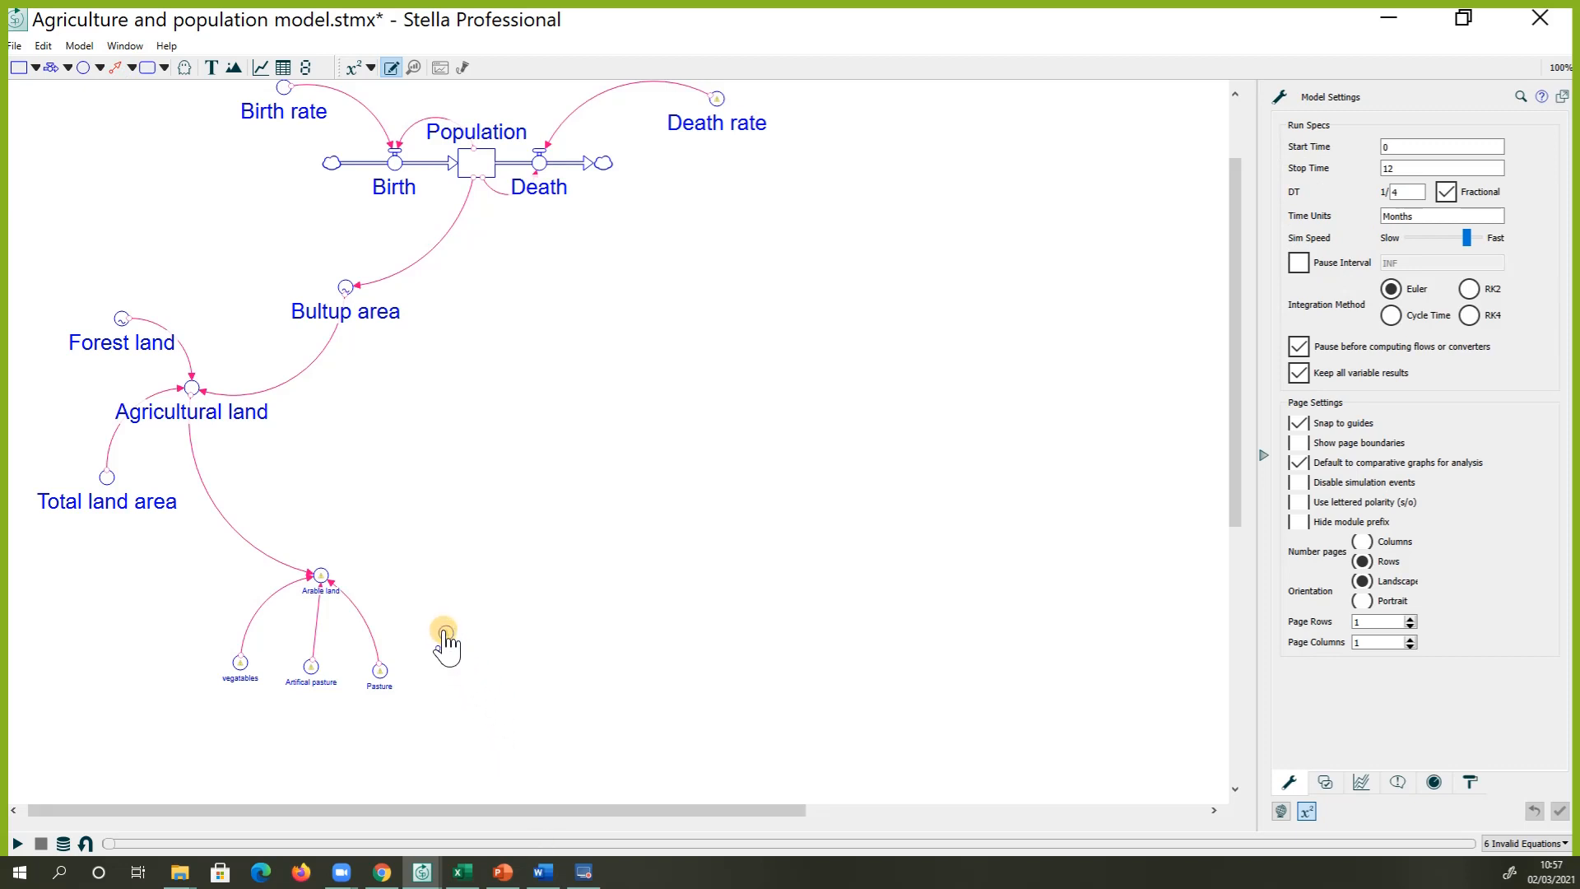
click(116, 67)
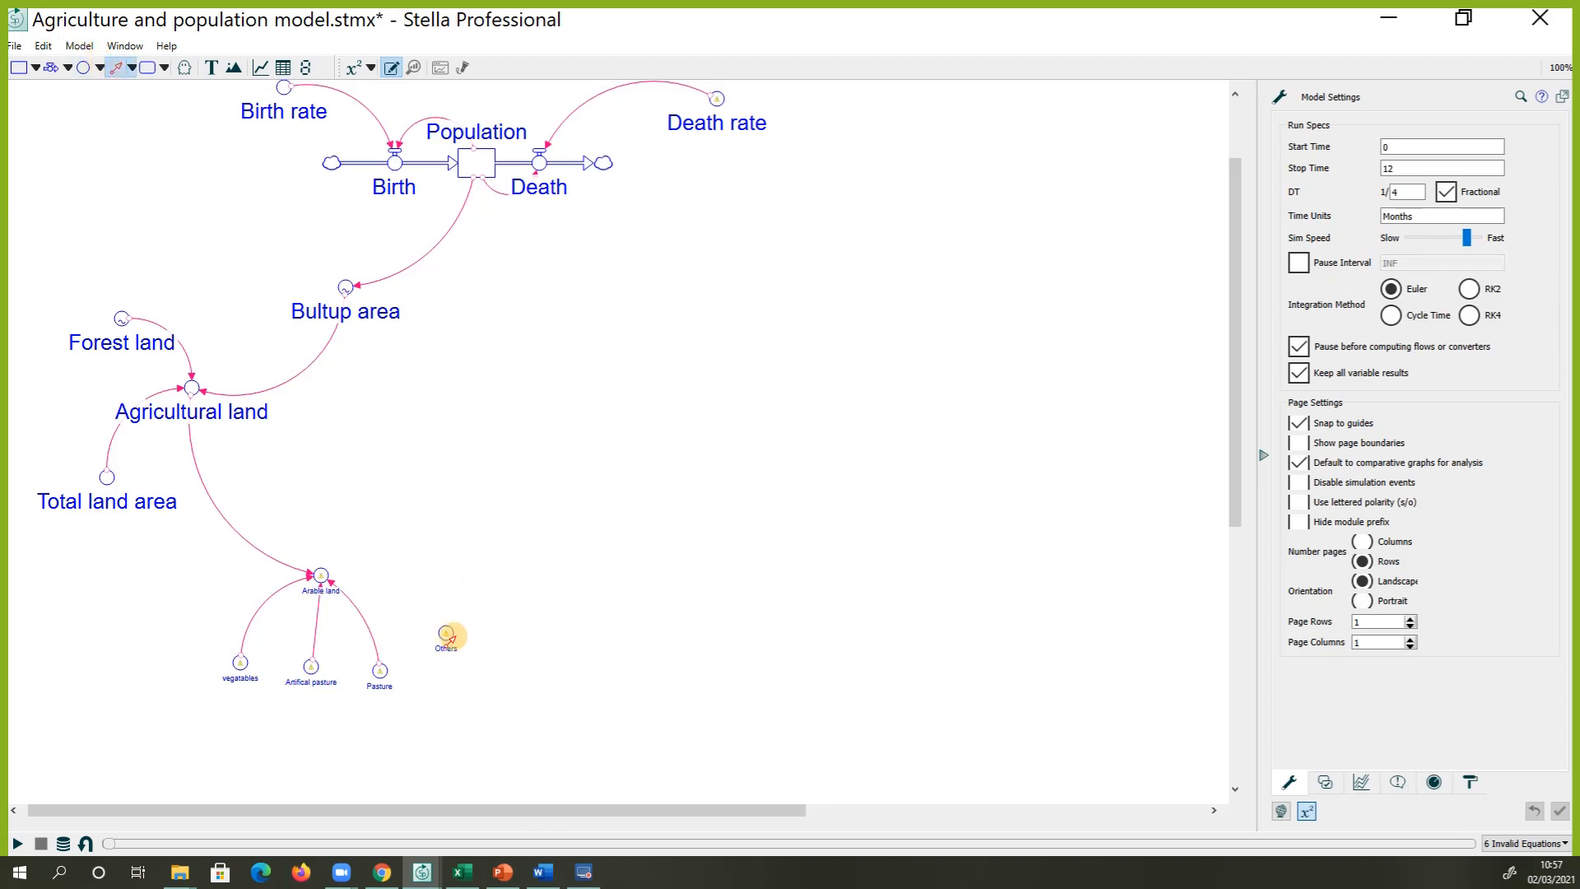
drag(440, 619, 325, 575)
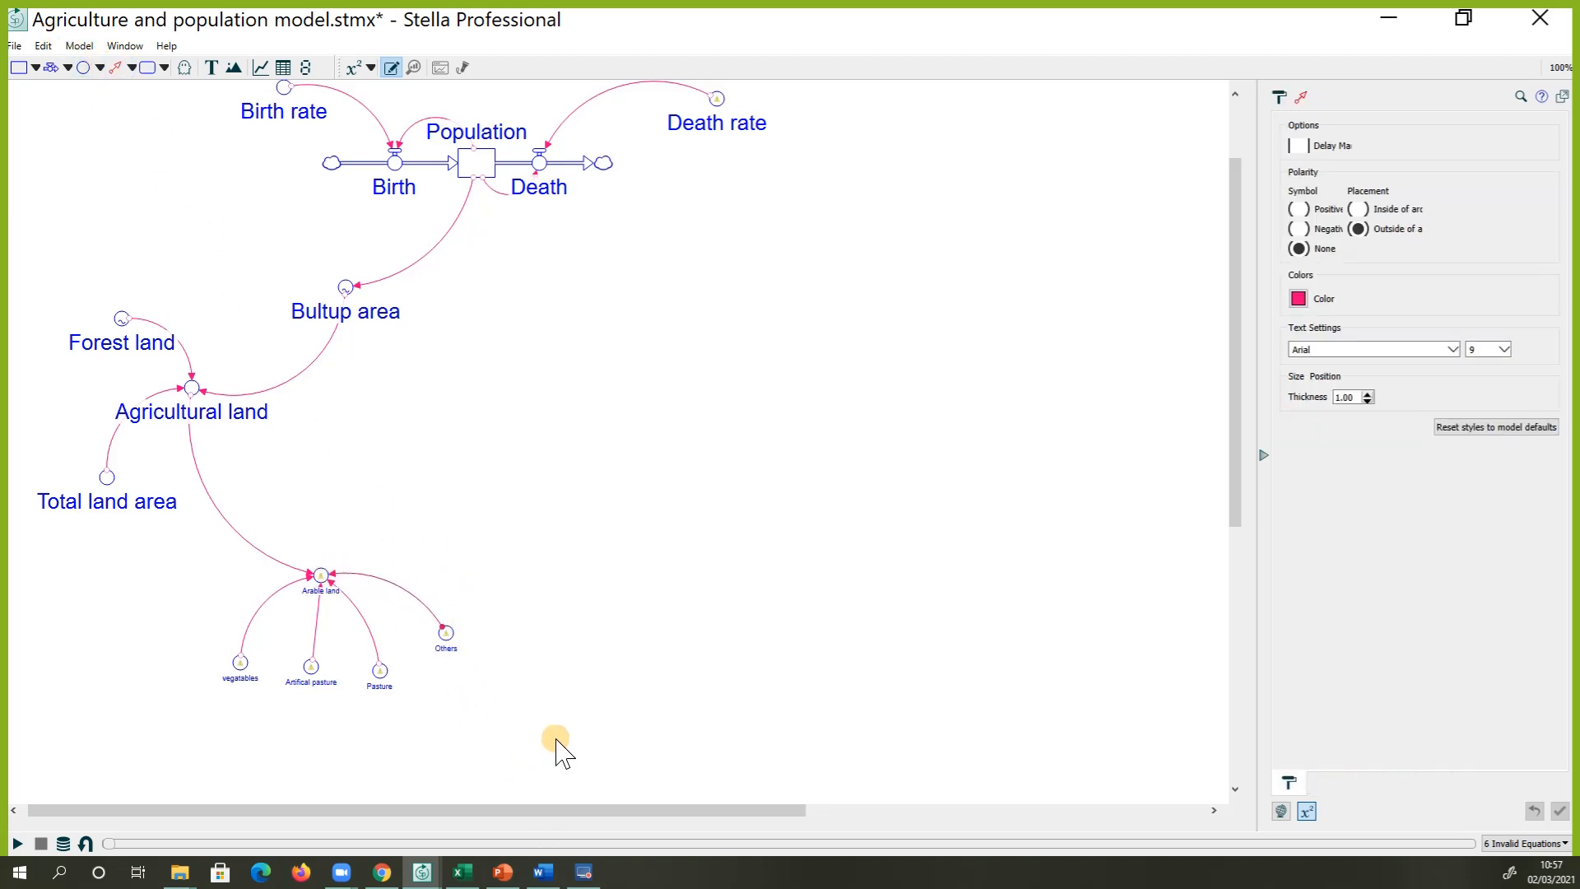
Set the label font size to 22 for Arable land, vegatables, Artifical pasture, Pasture and Others together
drag(554, 741, 200, 537)
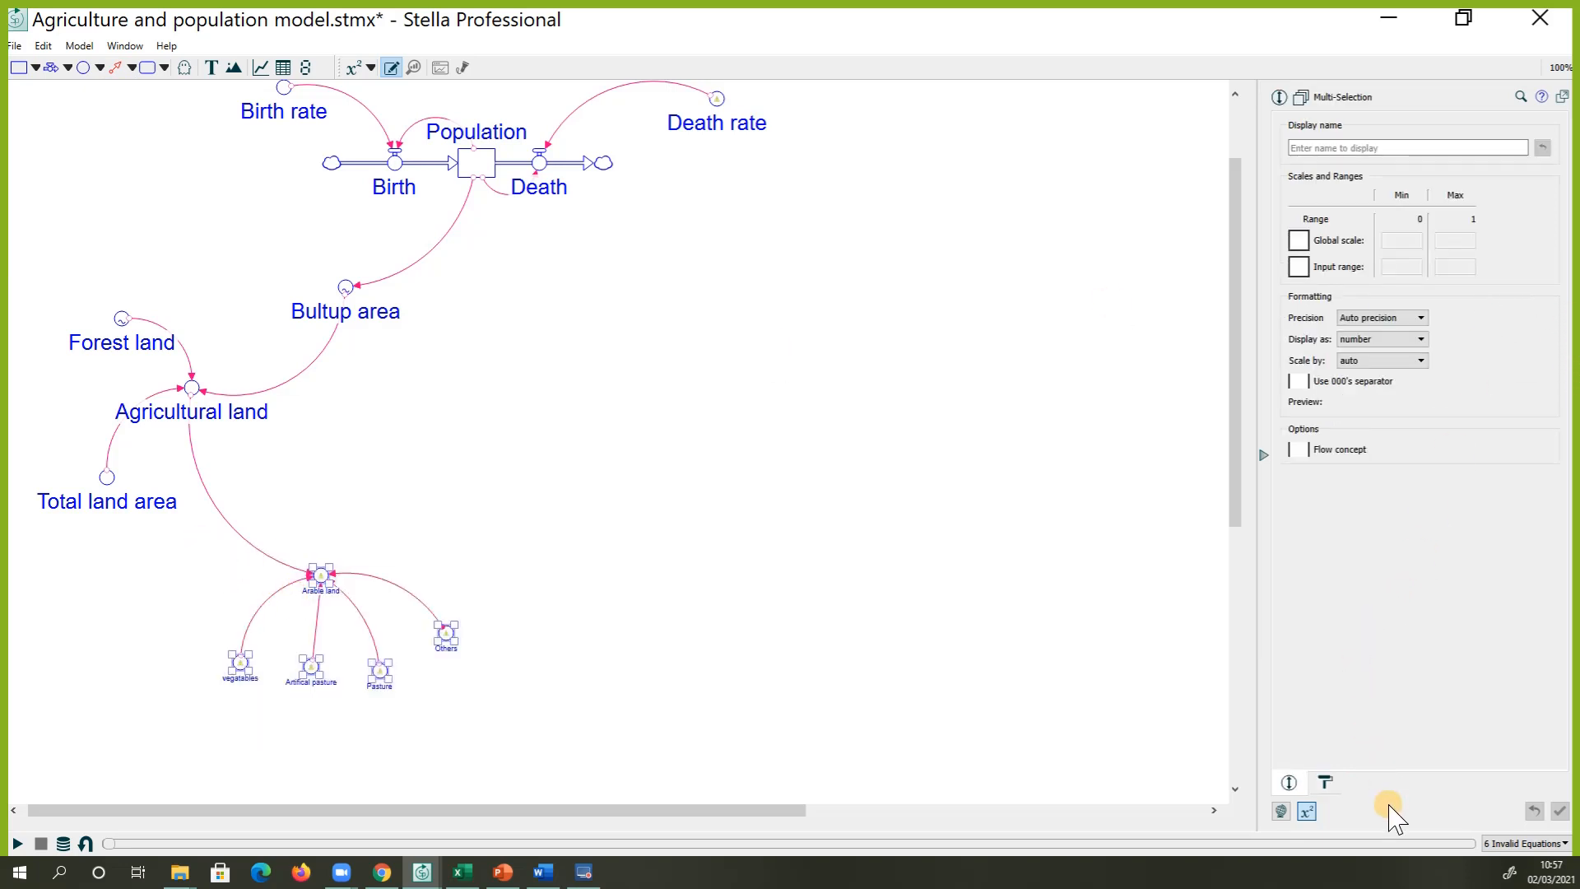
click(1325, 783)
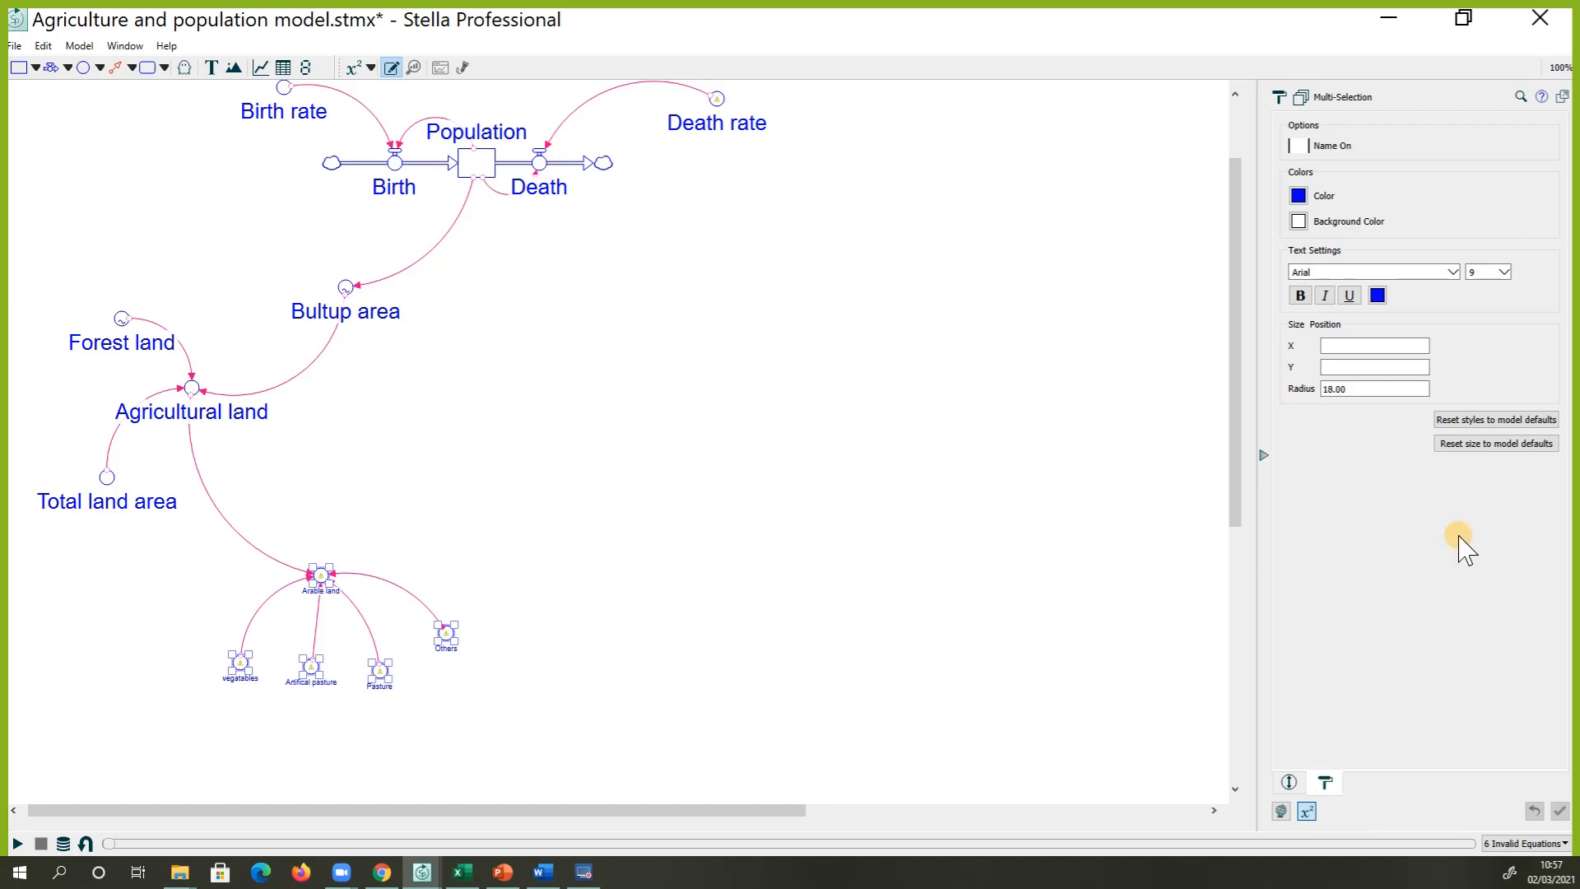
click(1505, 271)
scroll(1479, 366, down, 1)
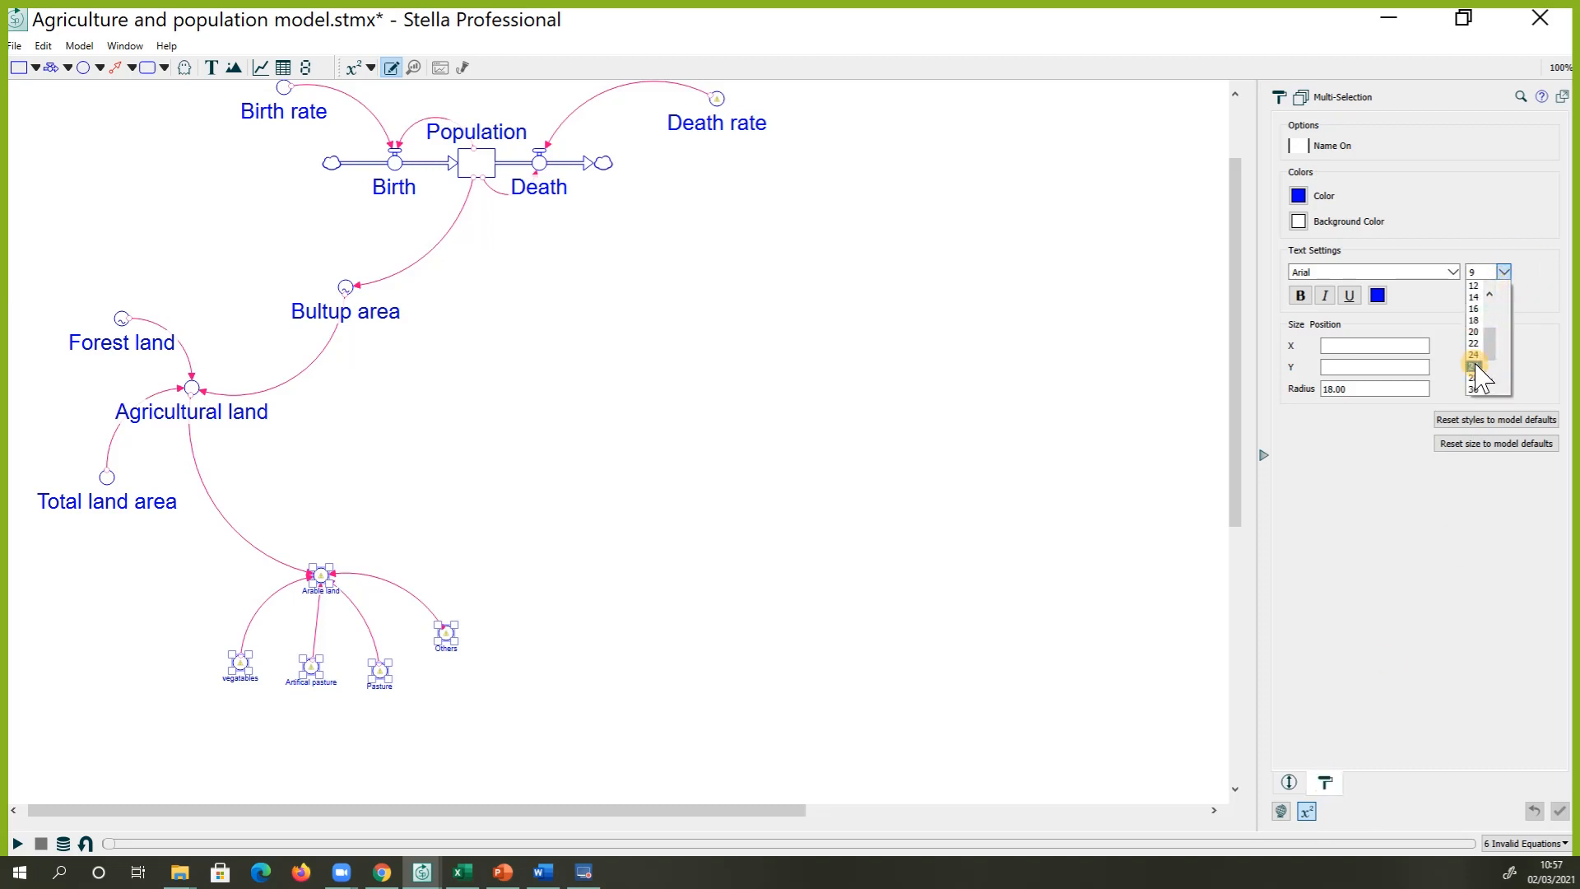
click(1479, 367)
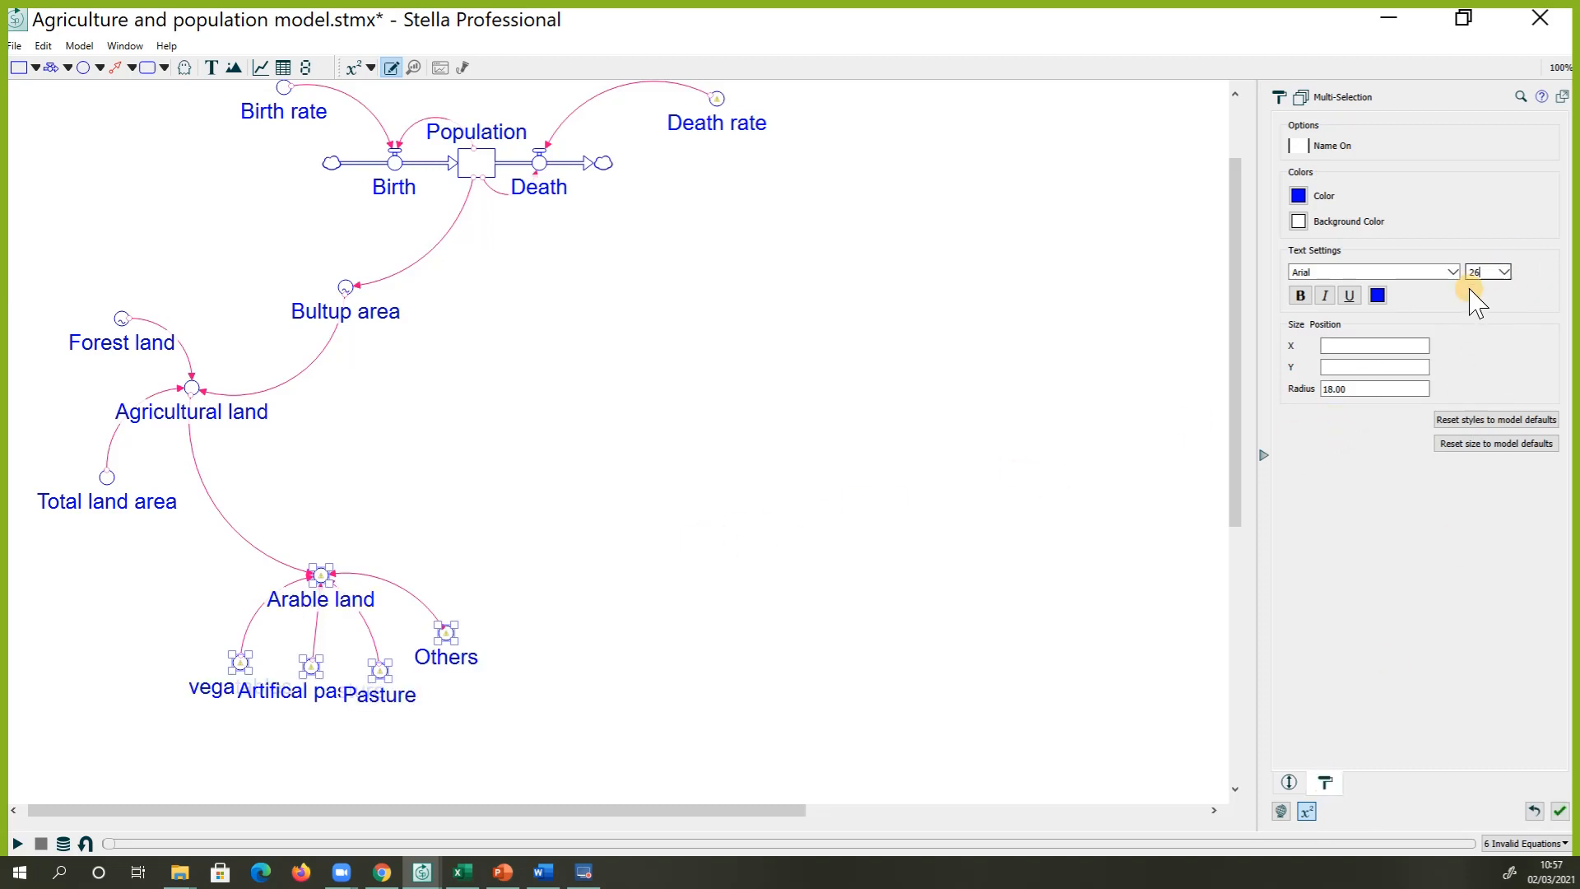
click(1503, 267)
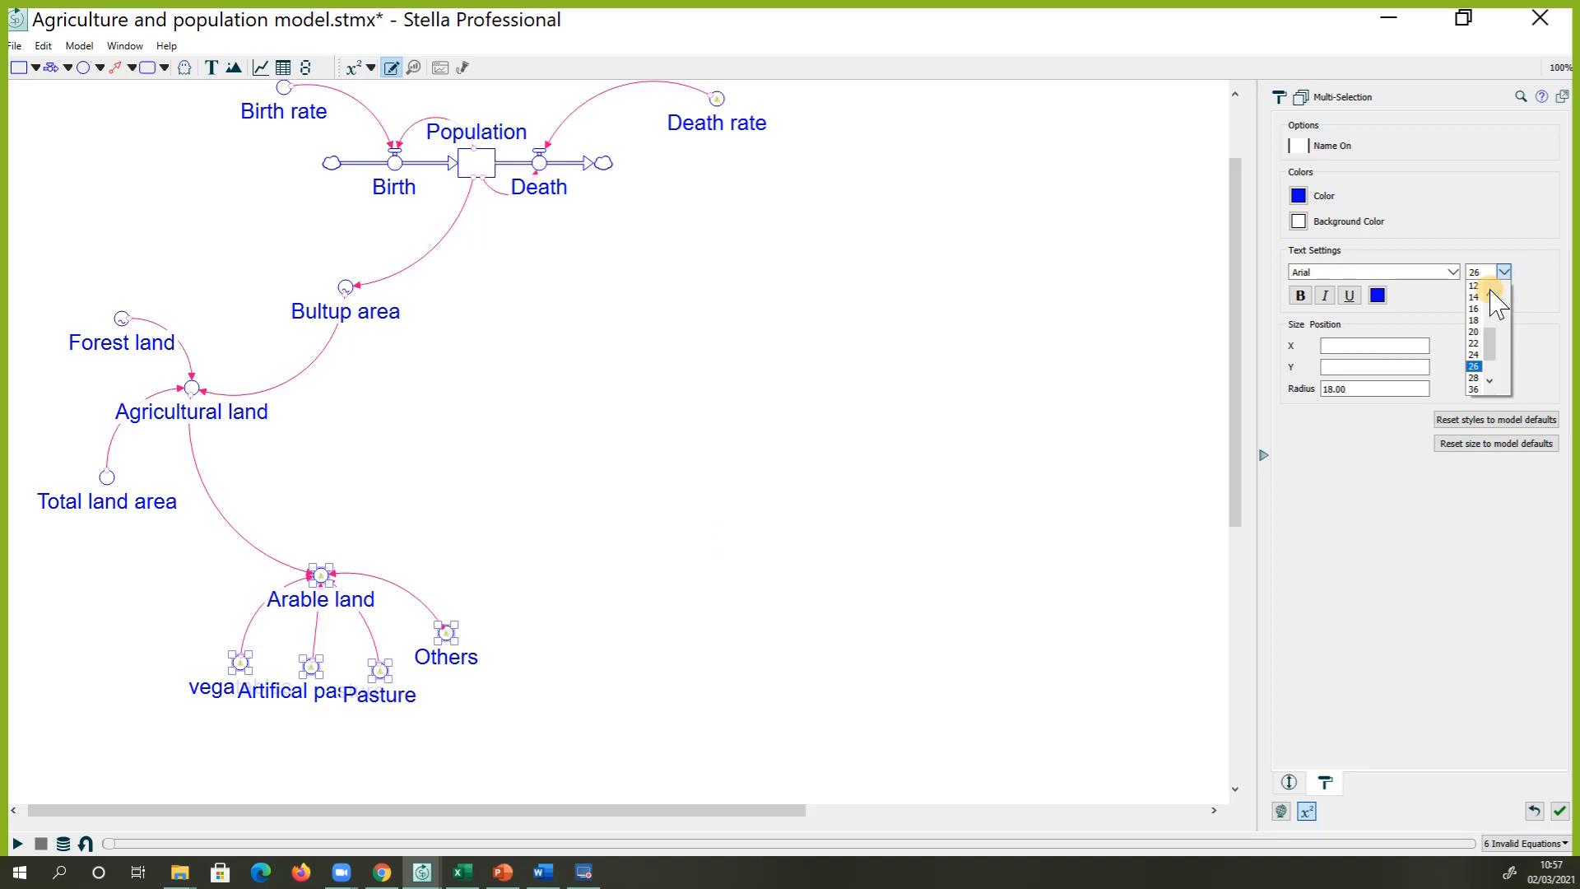
click(1478, 342)
click(669, 592)
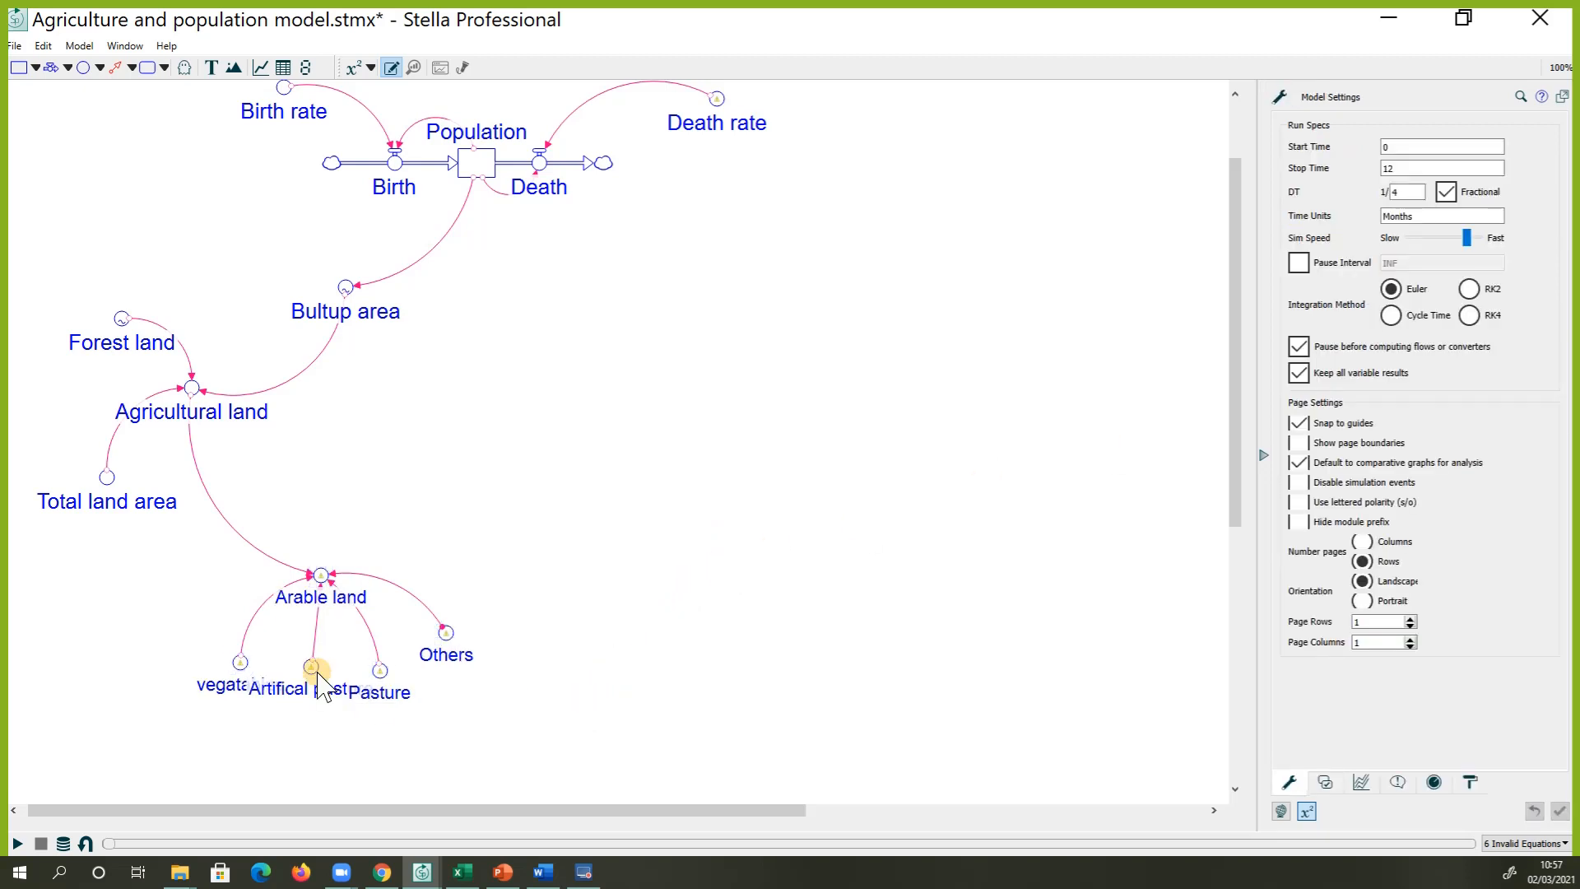
Spread vegatables, Artifical pasture and Pasture apart below Arable land so that their labels no longer overlap
drag(245, 674, 215, 676)
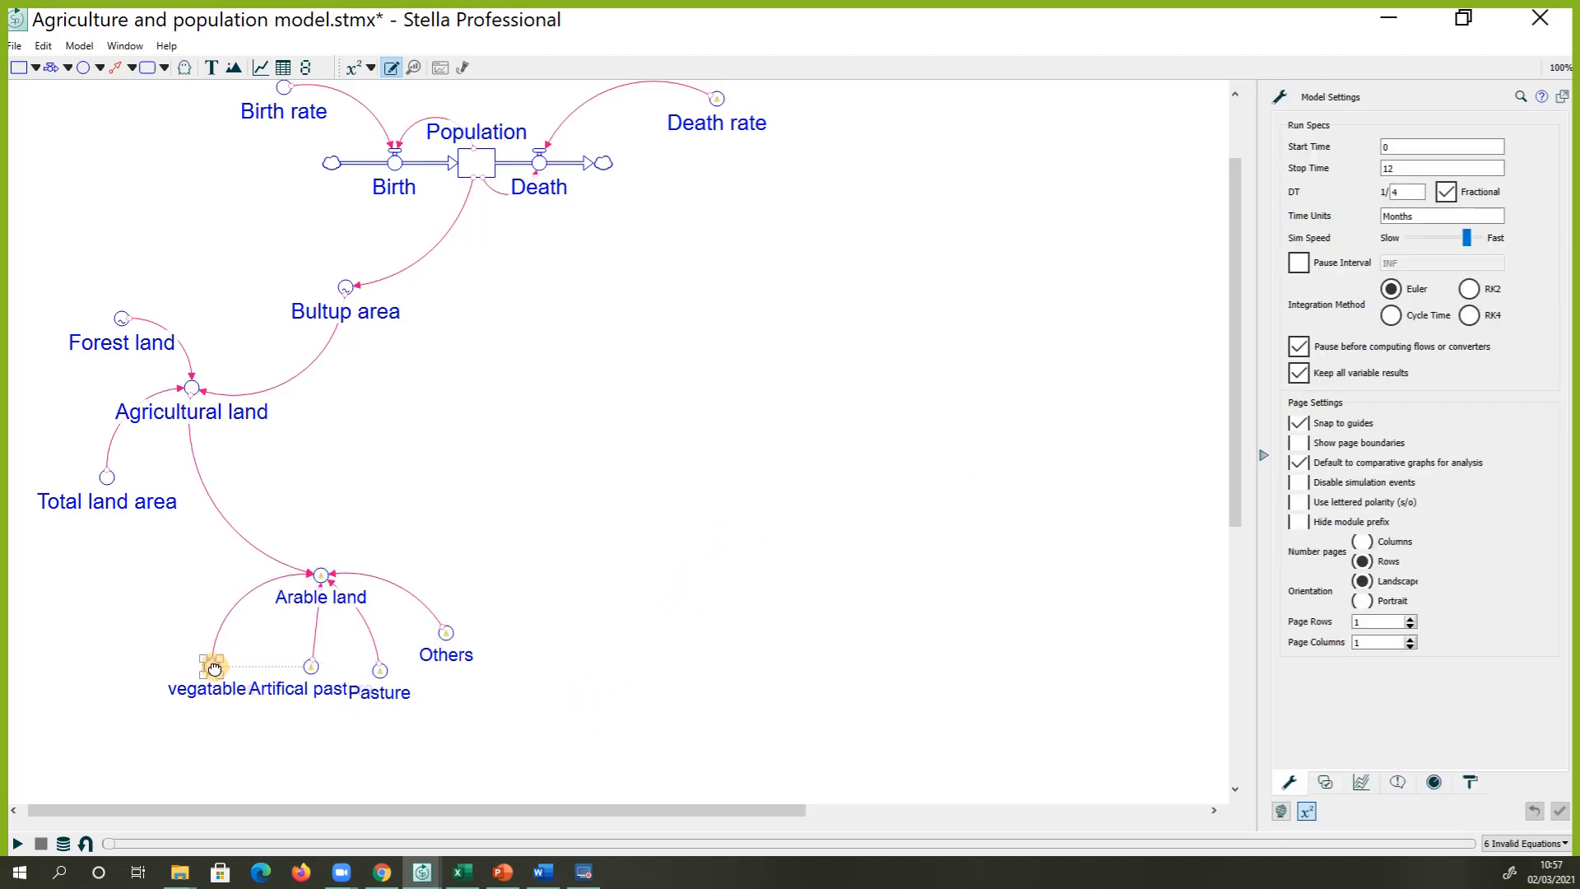
drag(311, 671, 304, 730)
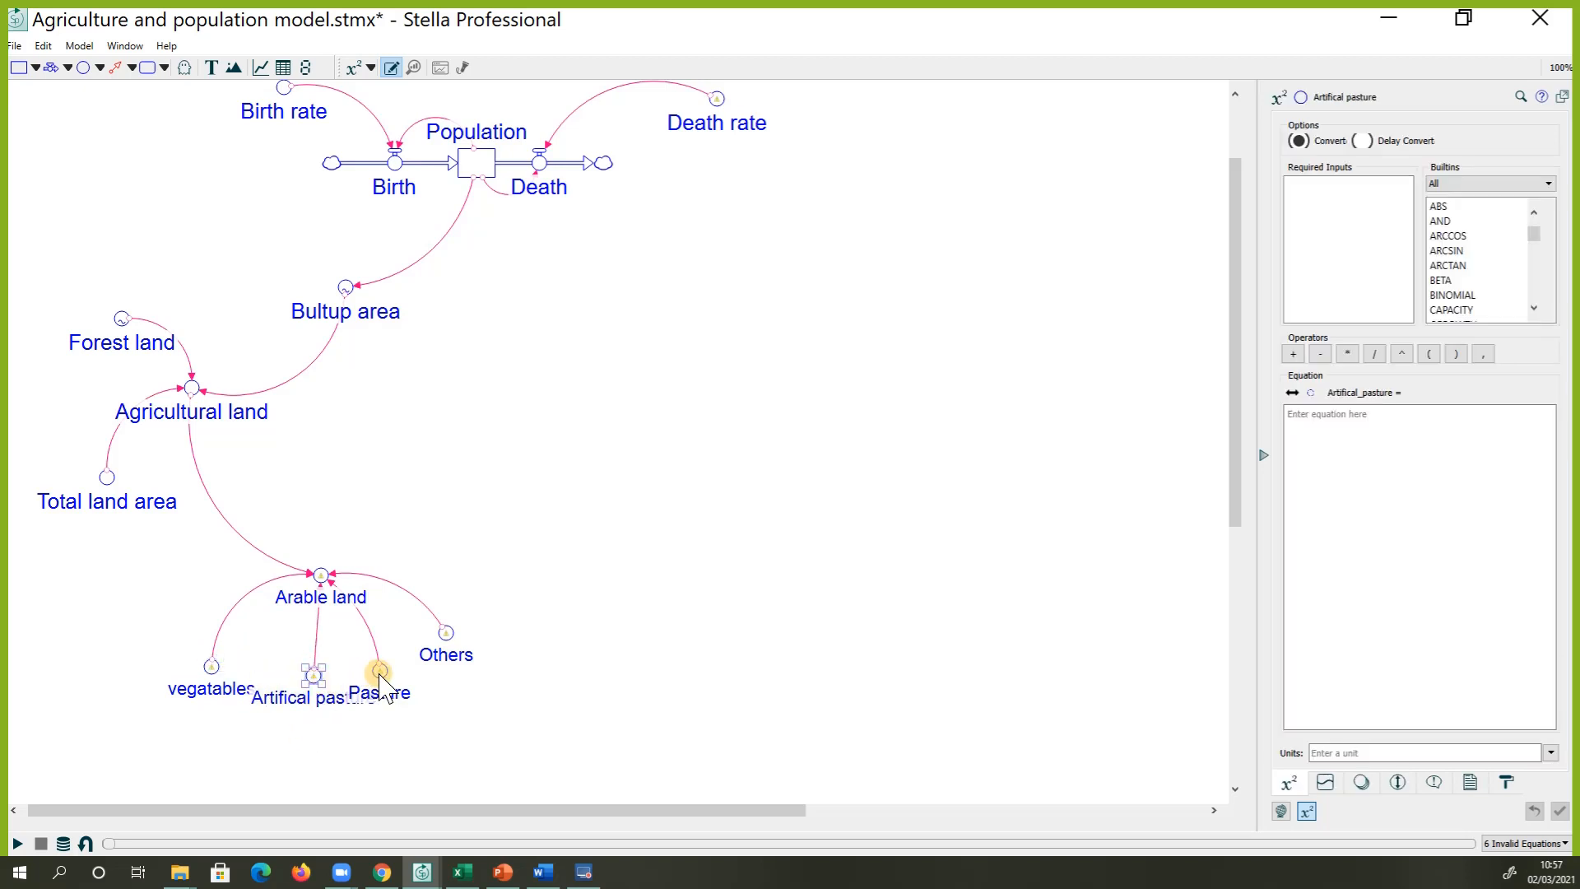
drag(385, 678, 398, 691)
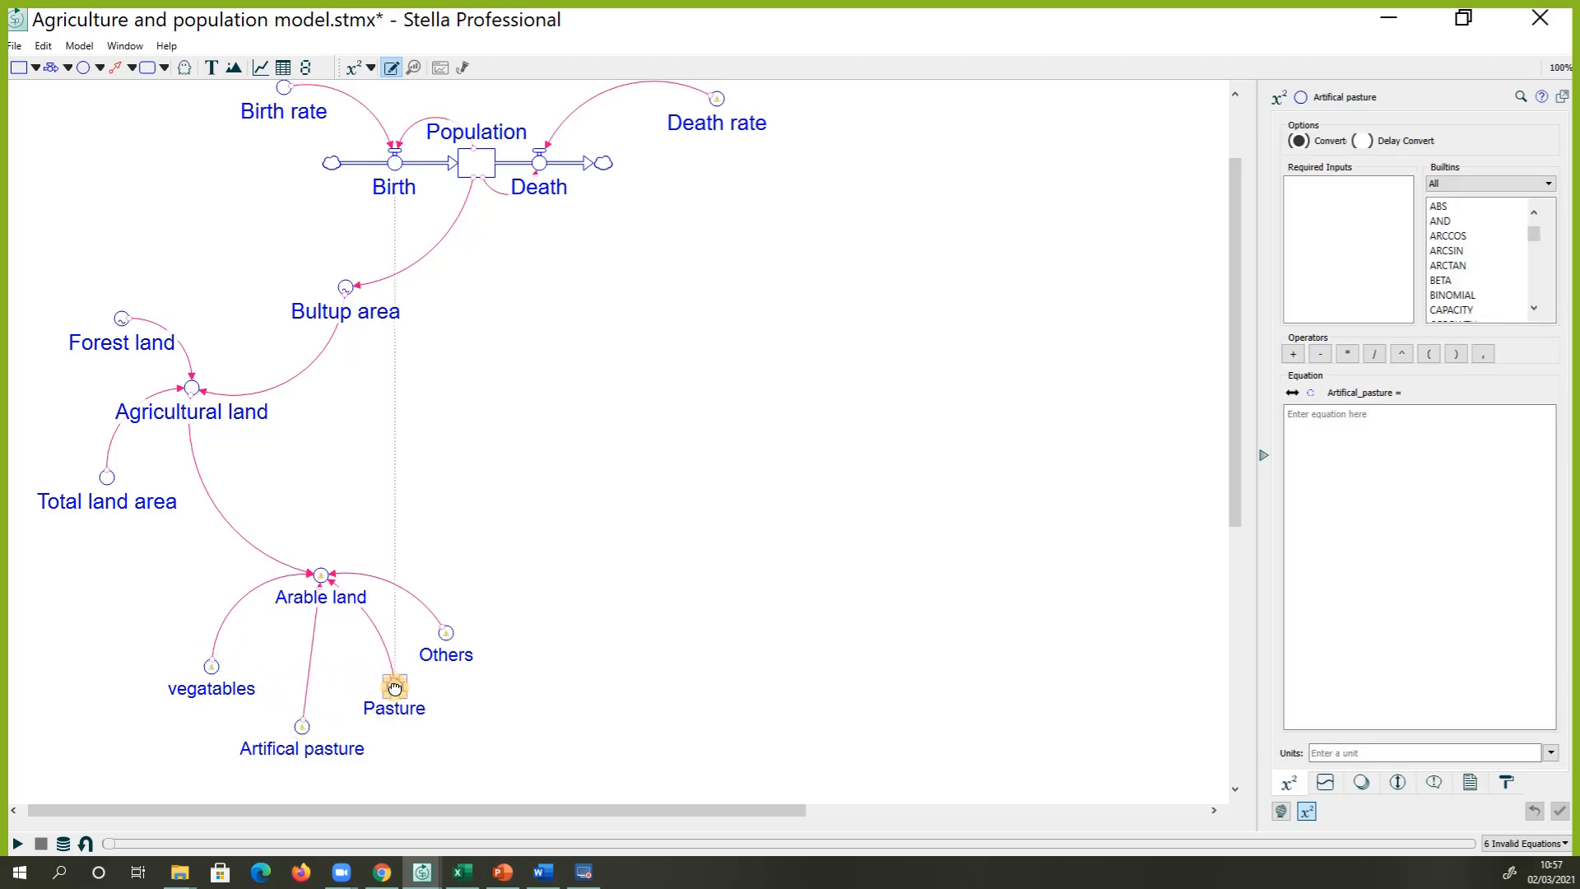
click(559, 715)
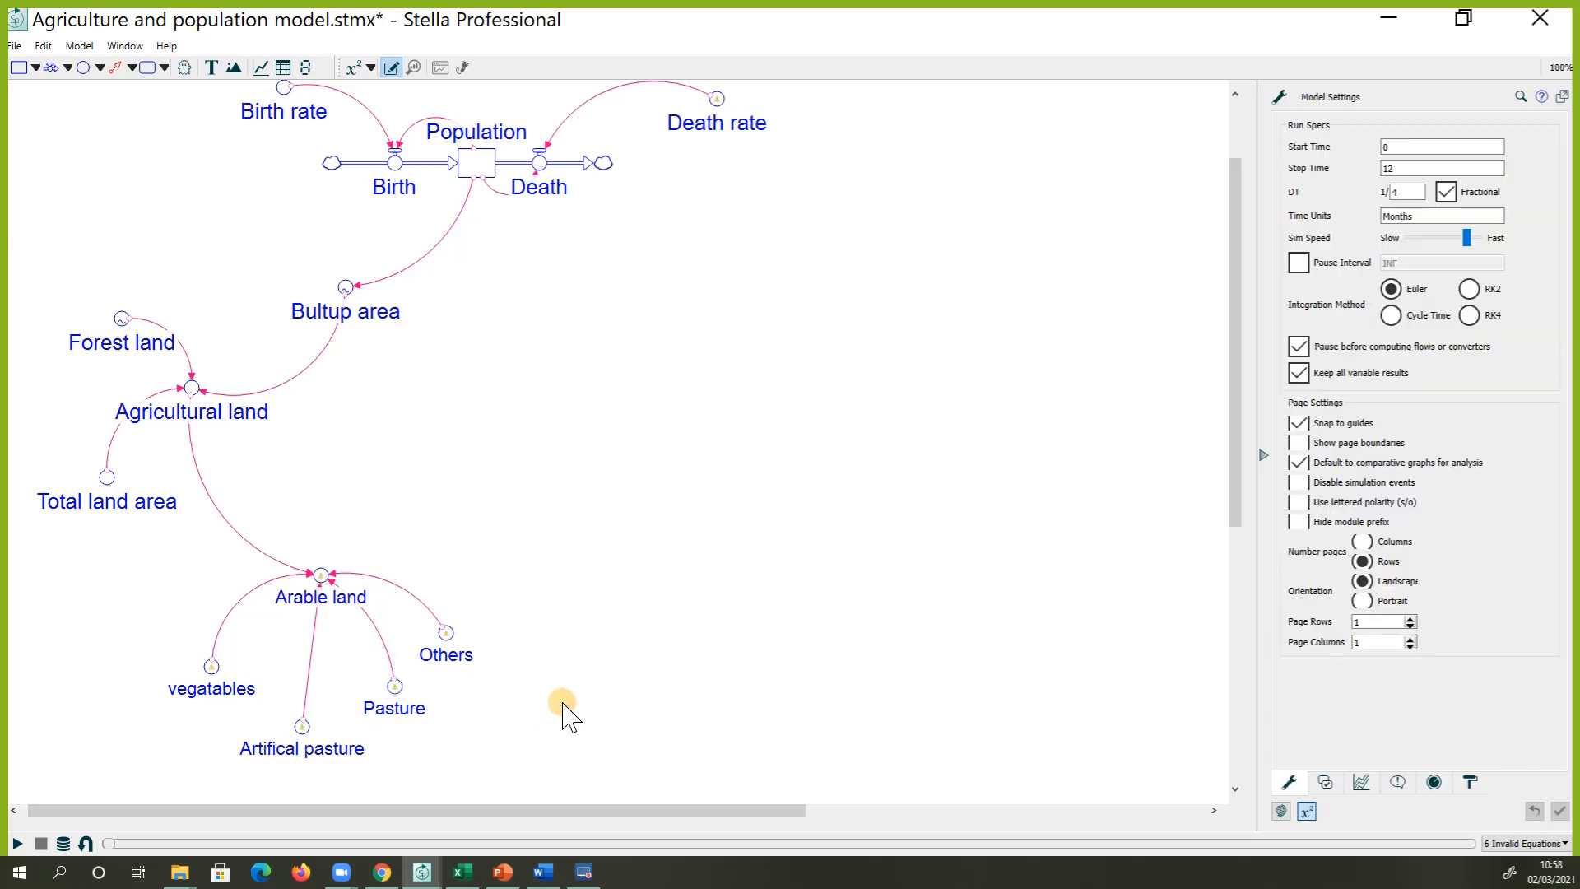
Define the Arable land equation as Agricultural_land-(vegatables++Artifical_pasture+Pasture+Others)
click(322, 579)
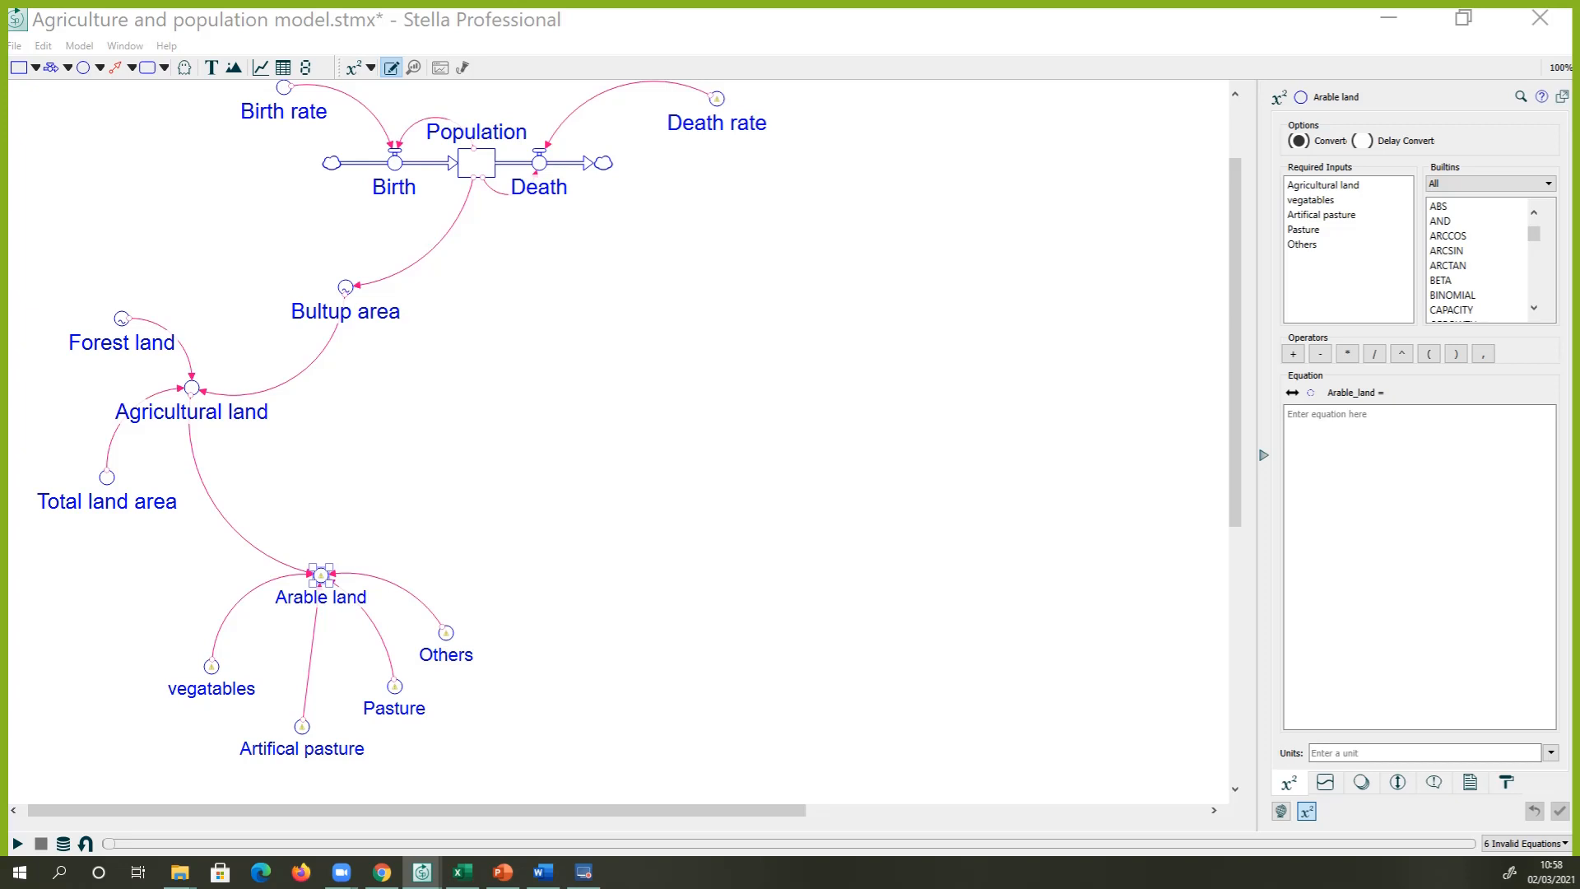
click(1381, 436)
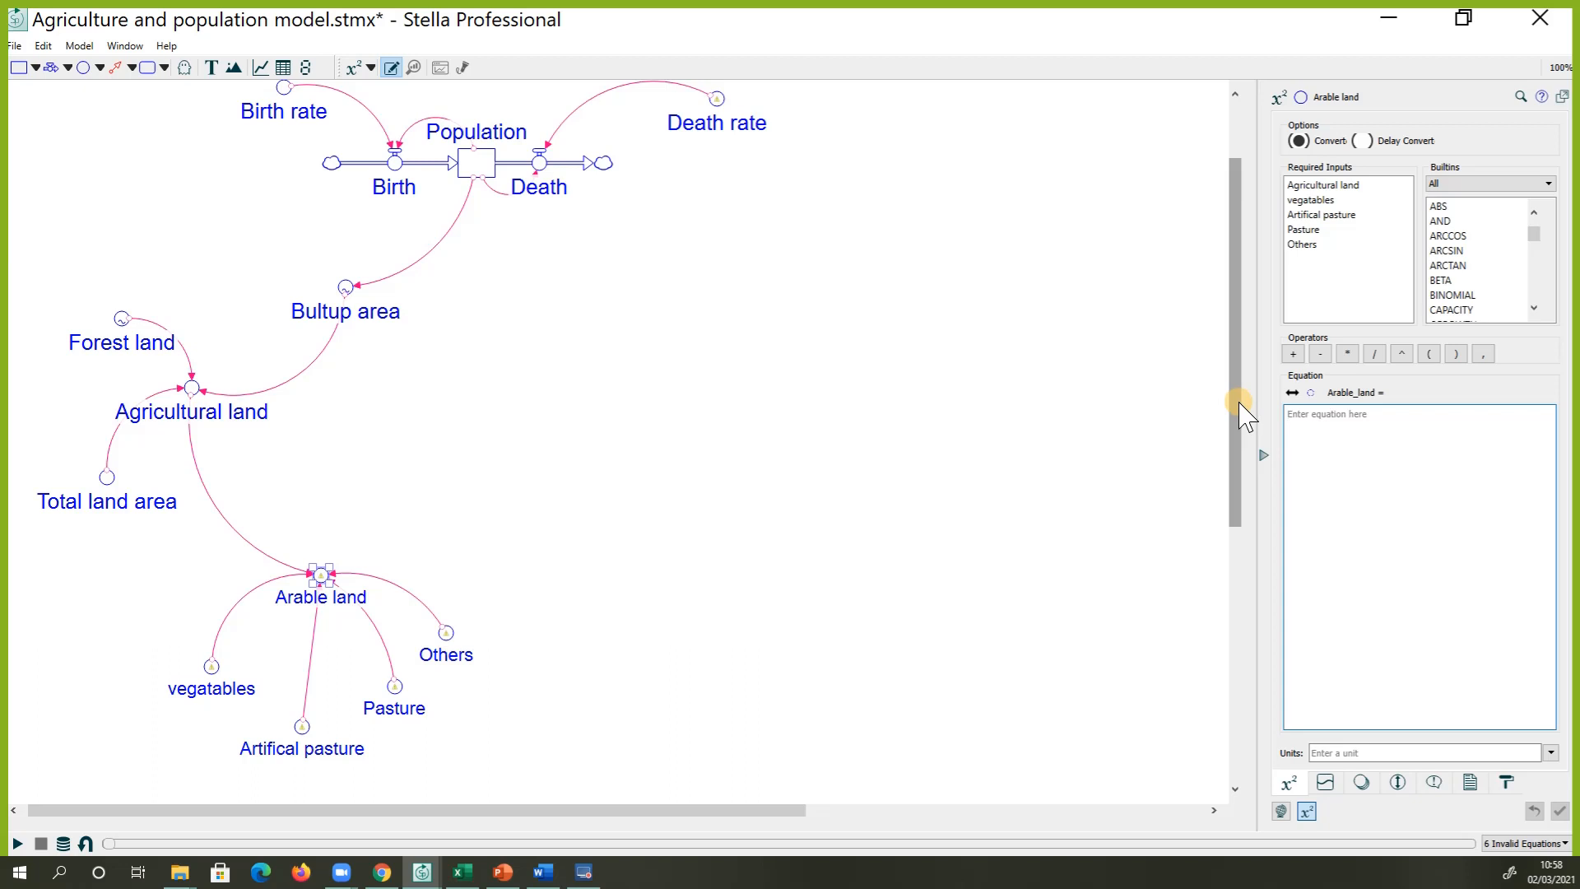
click(1346, 188)
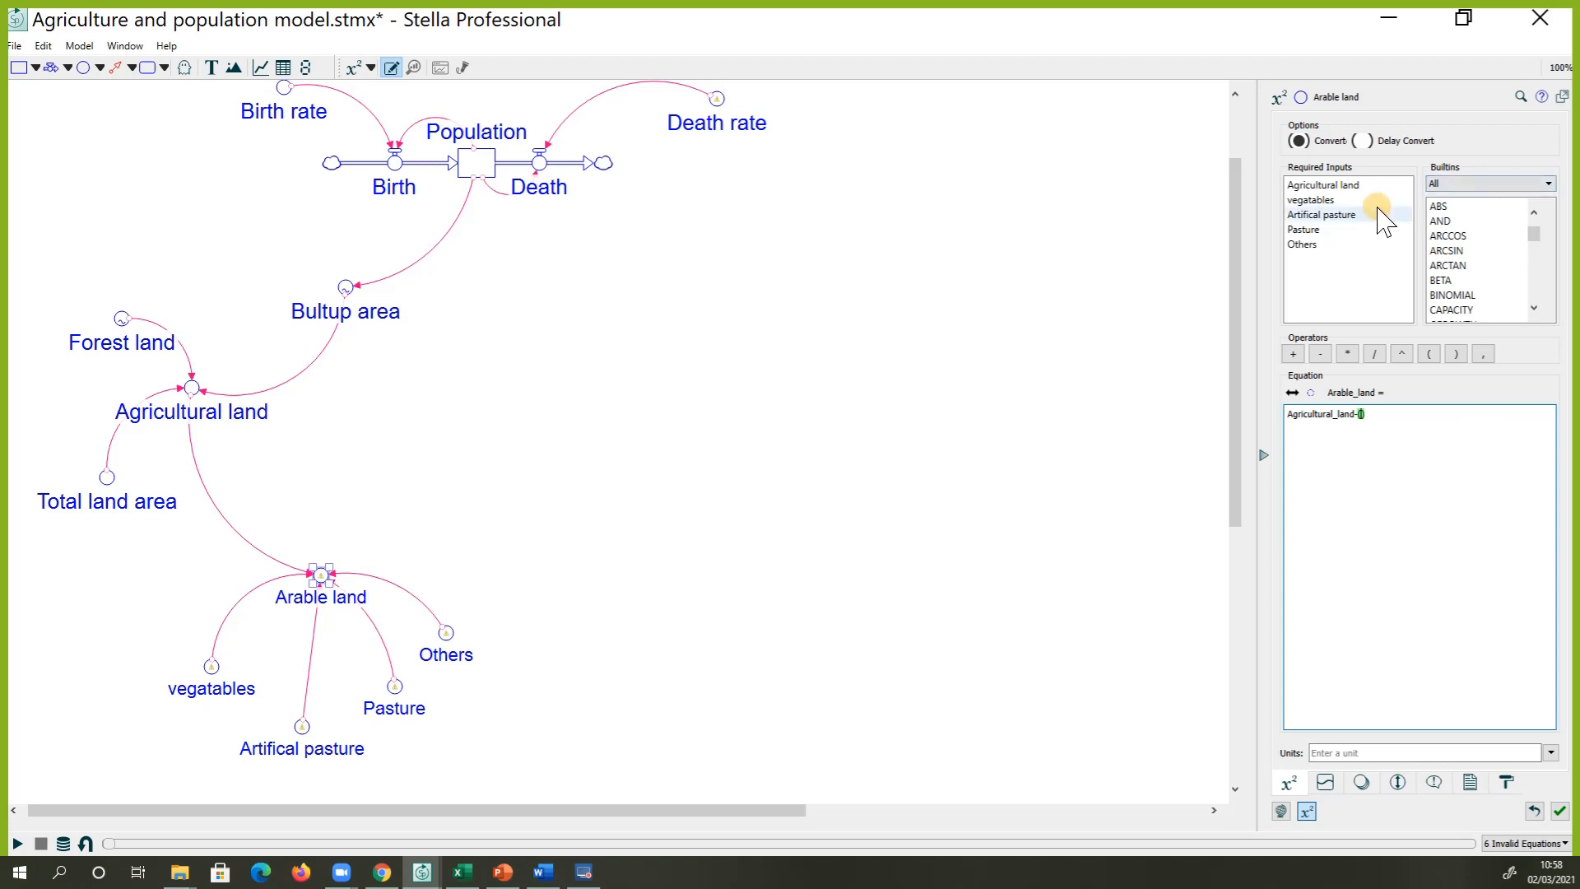
click(1315, 200)
click(1294, 354)
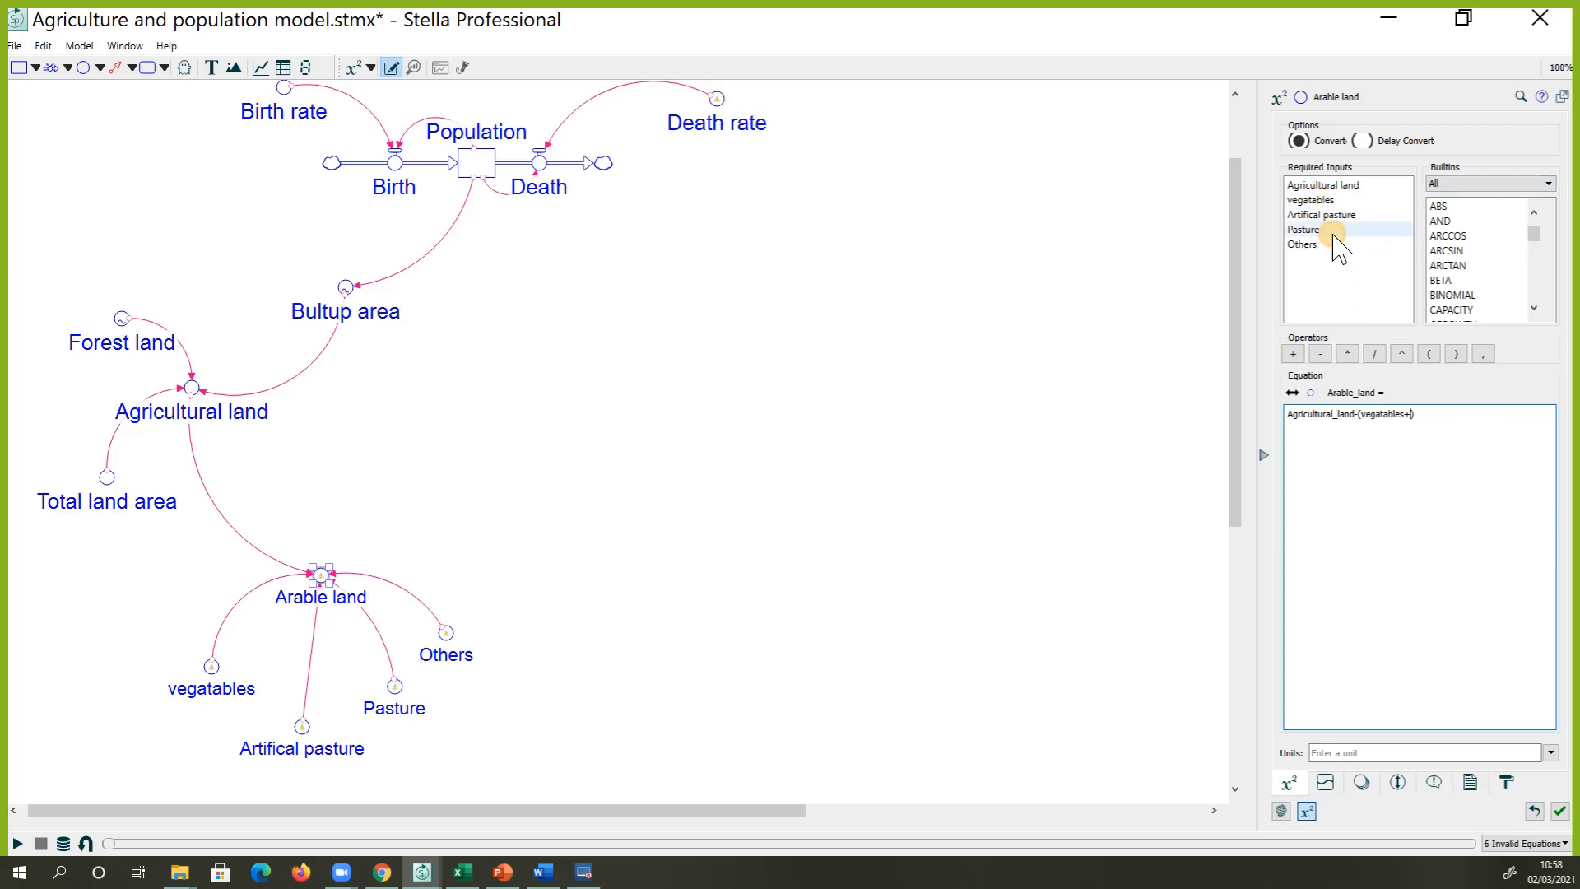
click(1294, 354)
click(1321, 215)
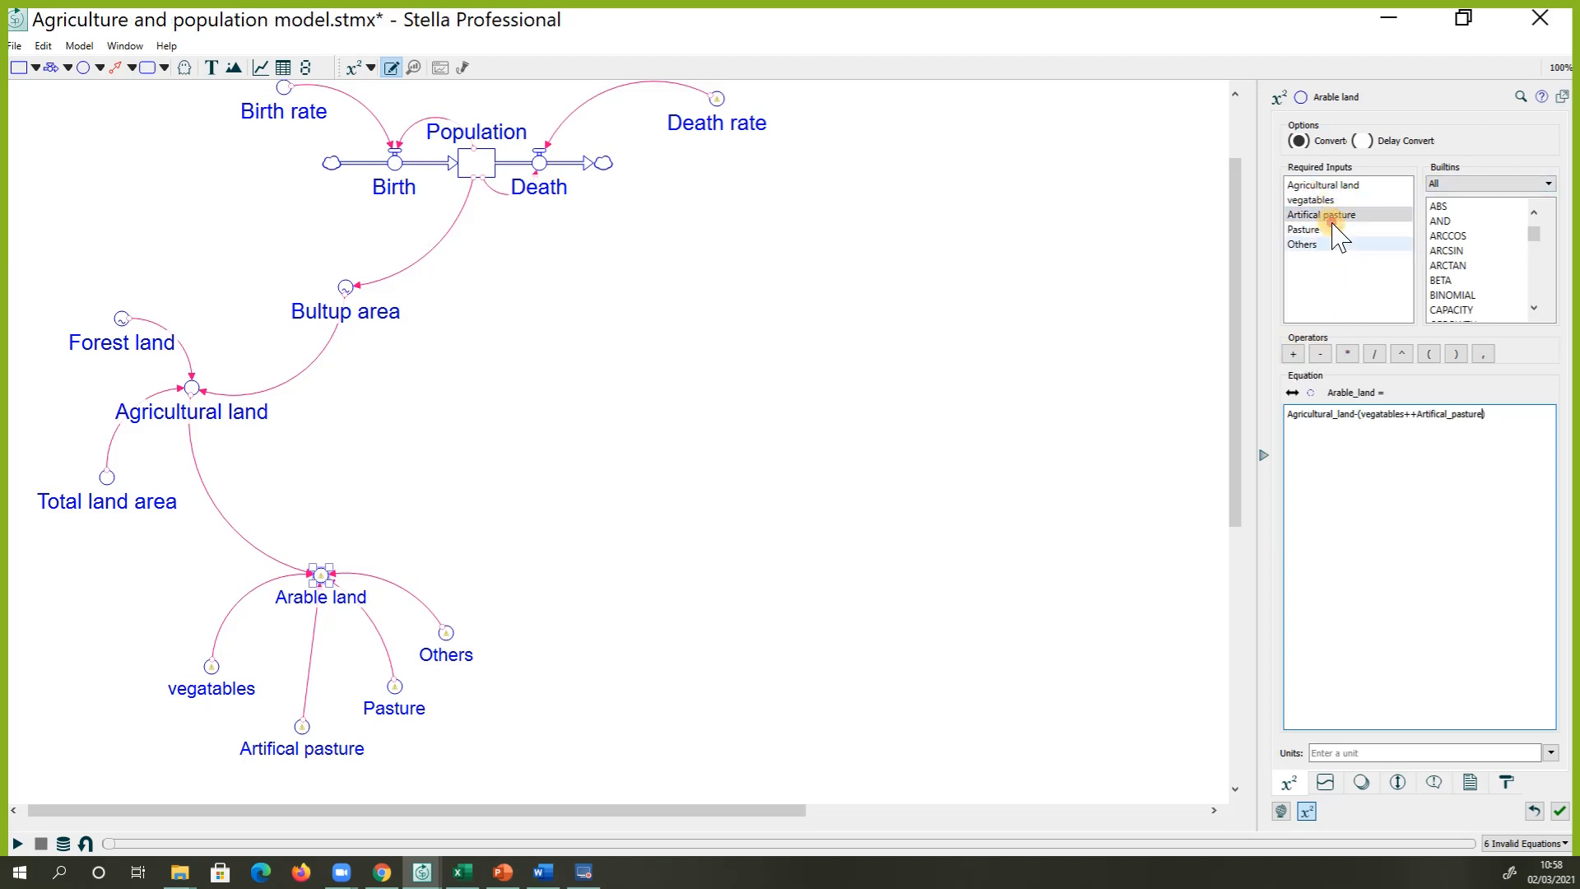
click(1293, 354)
click(1309, 231)
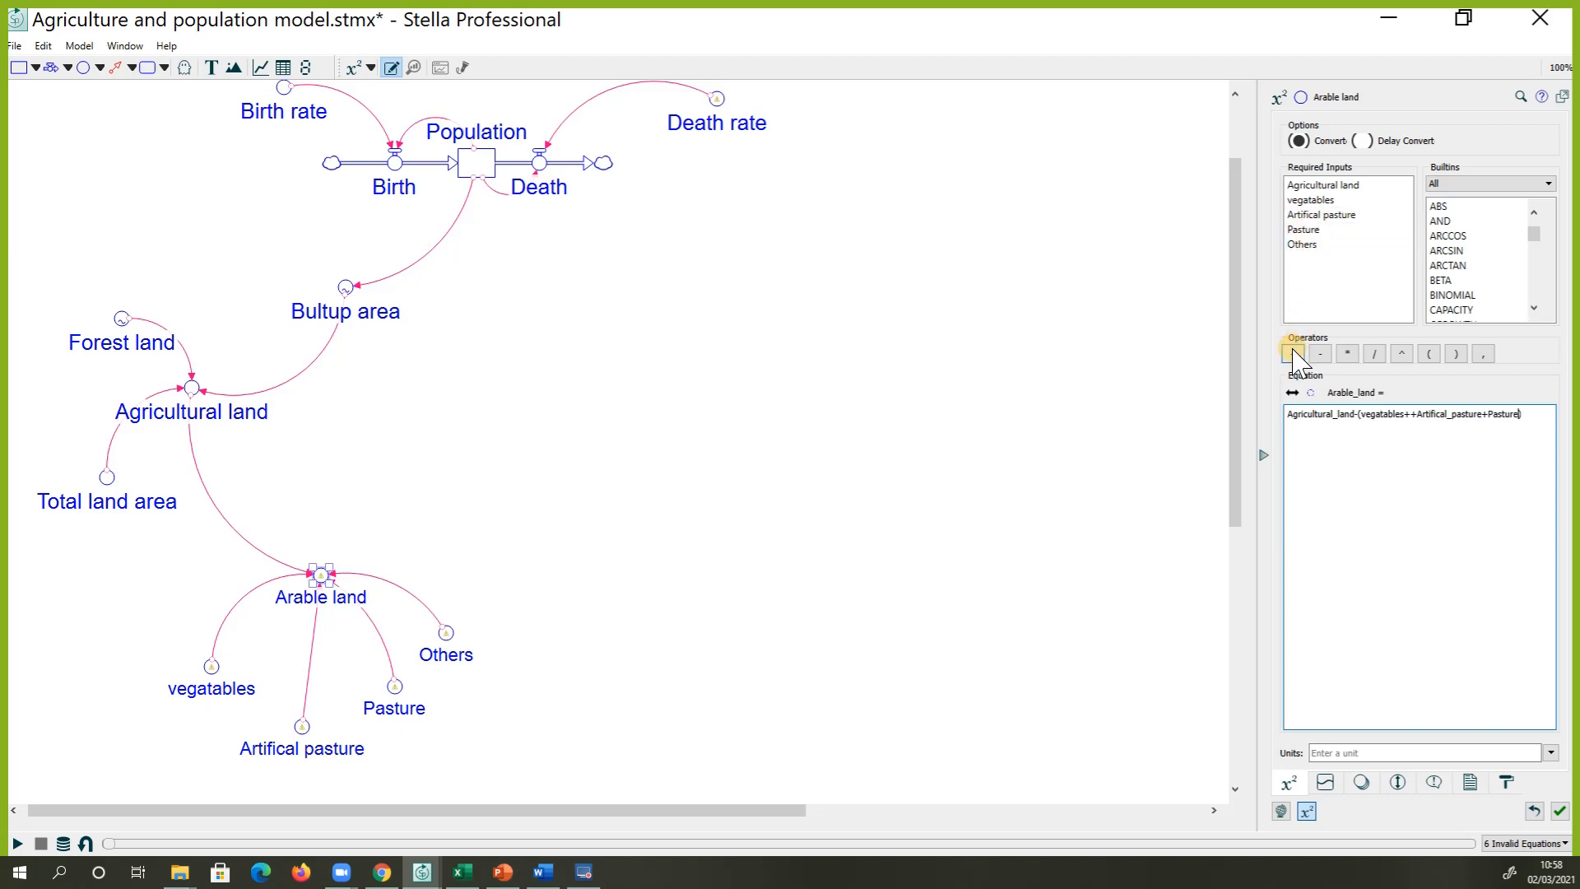
click(1293, 353)
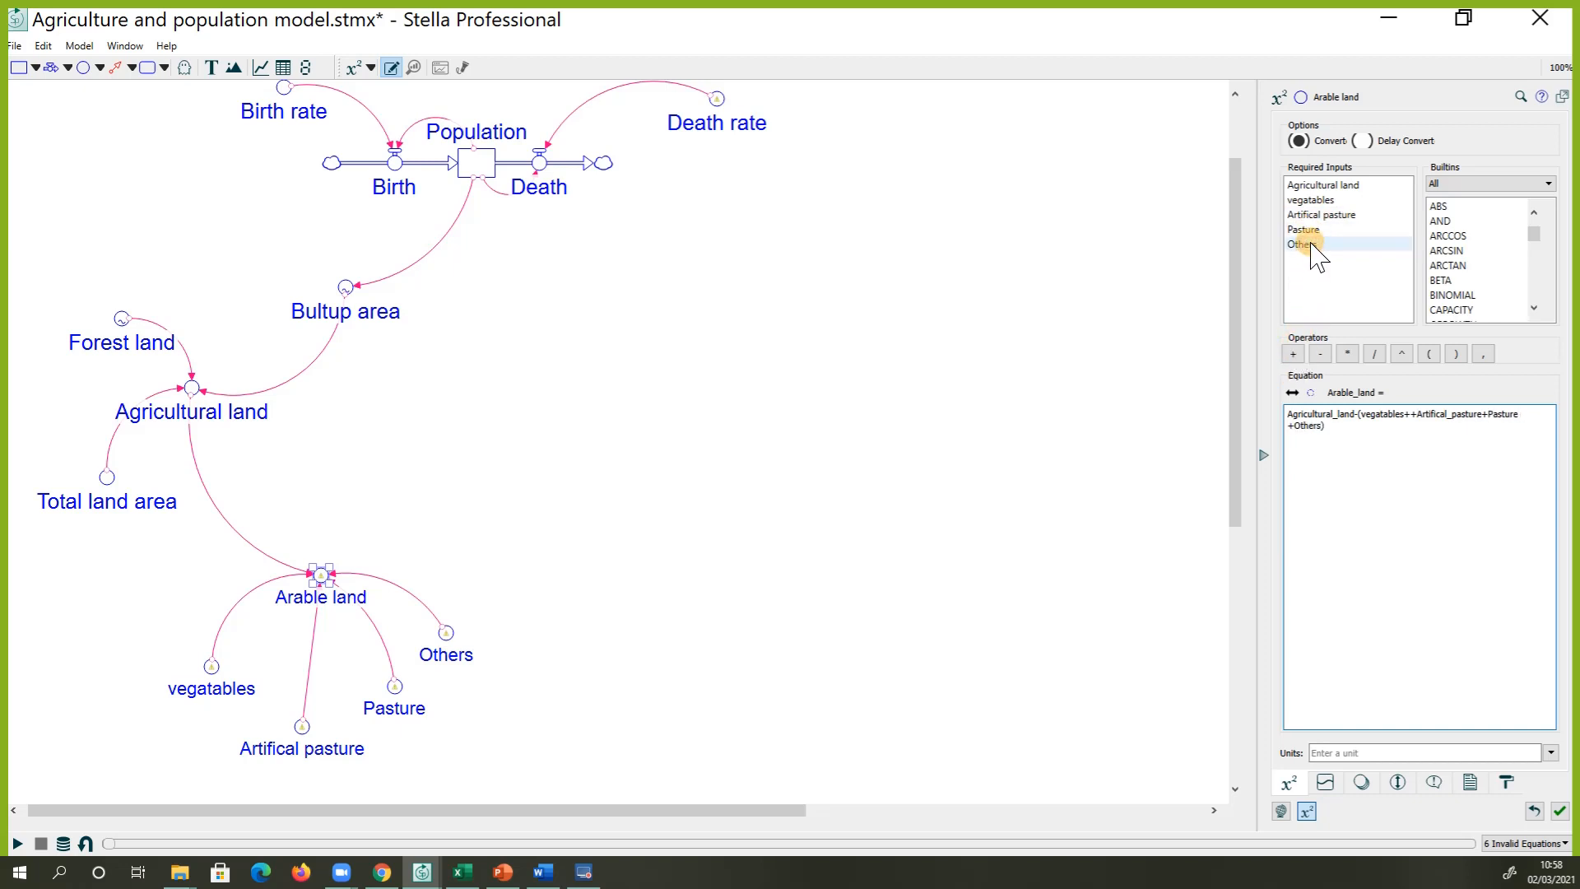
click(670, 576)
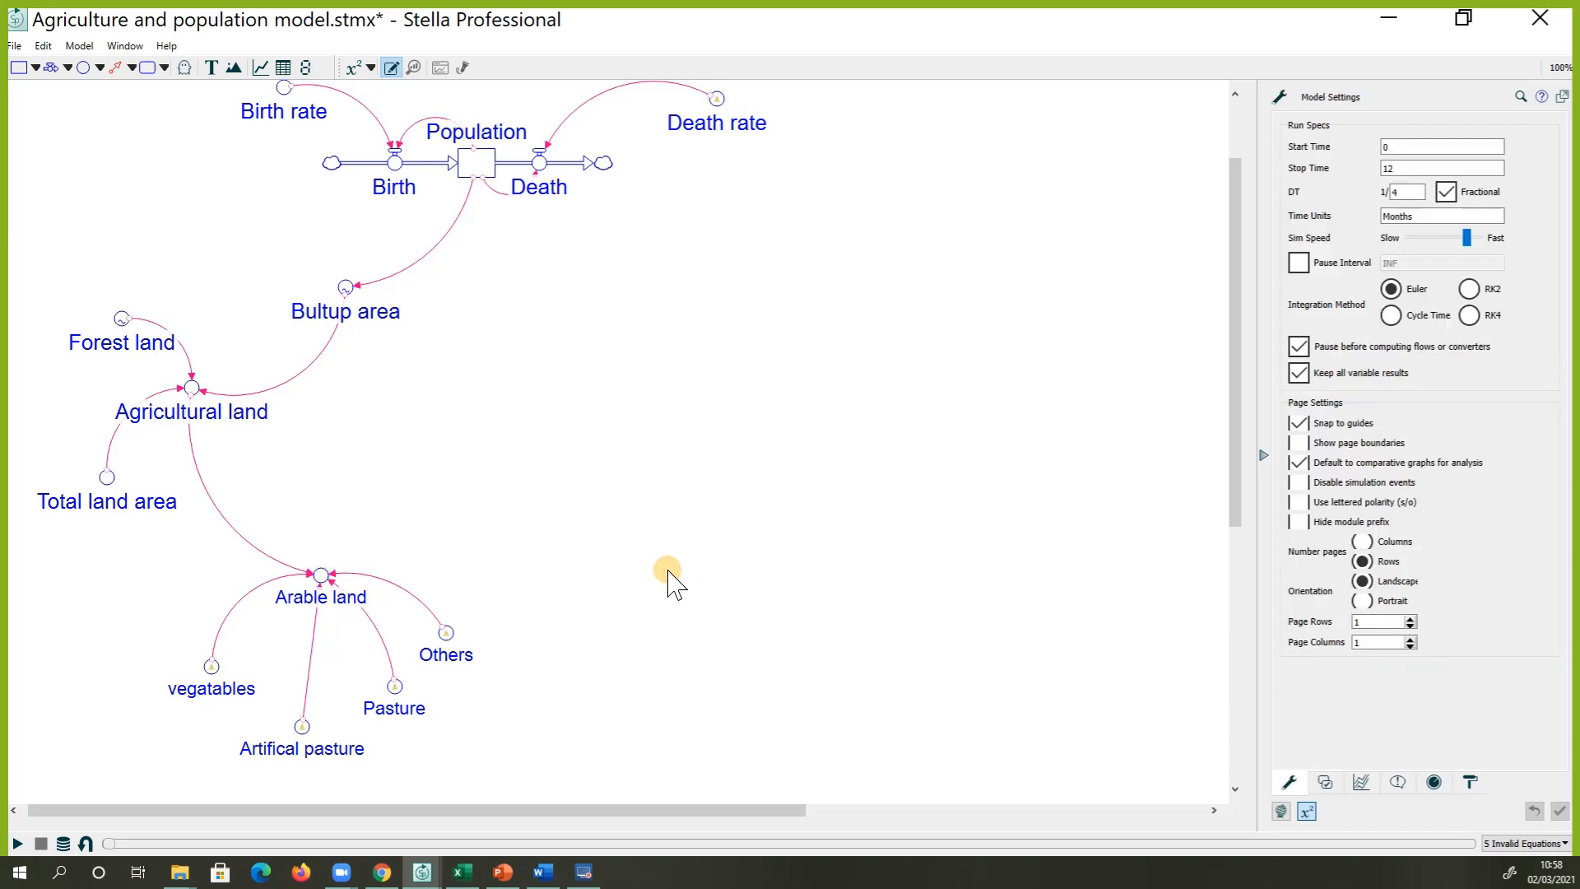
Copy the Vegetable value 118623 from cell J2 of the Excel data sheet into the vegatables equation in Stella
click(211, 665)
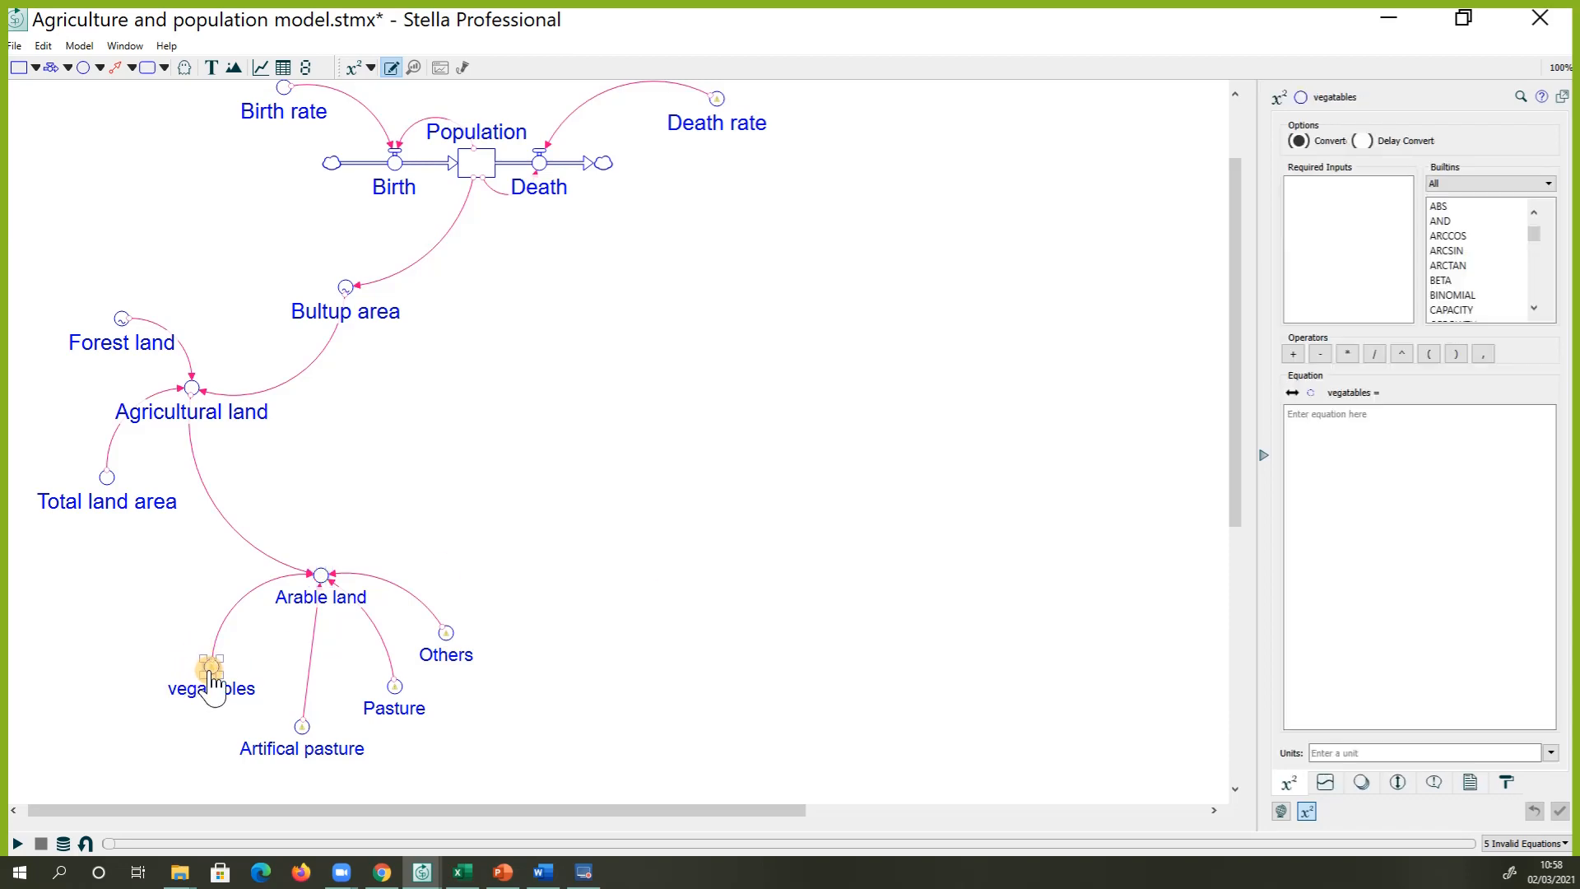
click(462, 872)
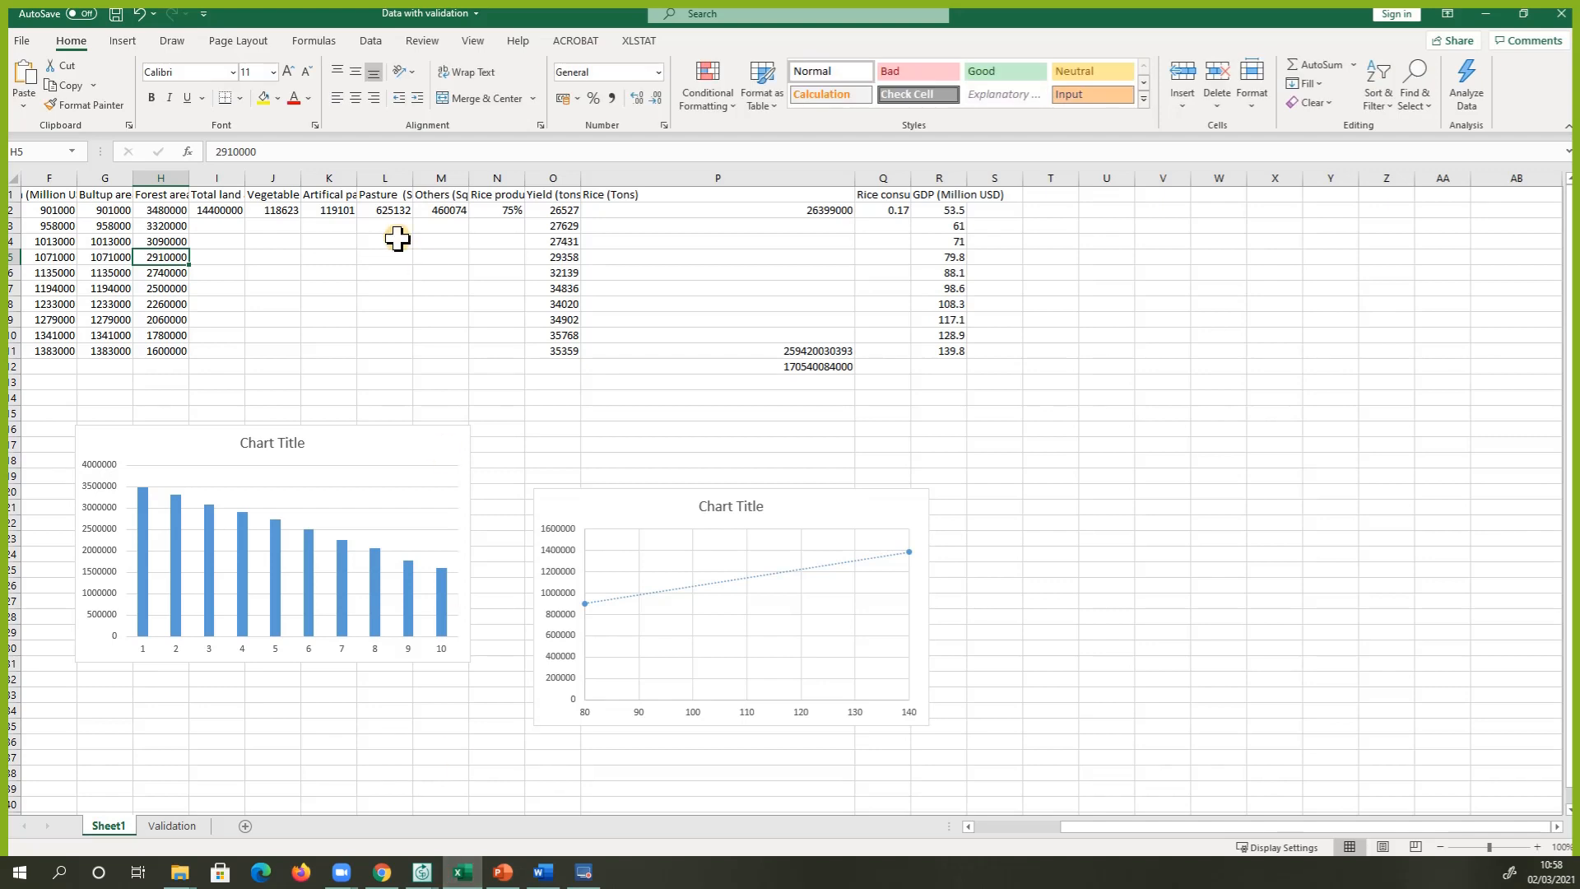
click(265, 212)
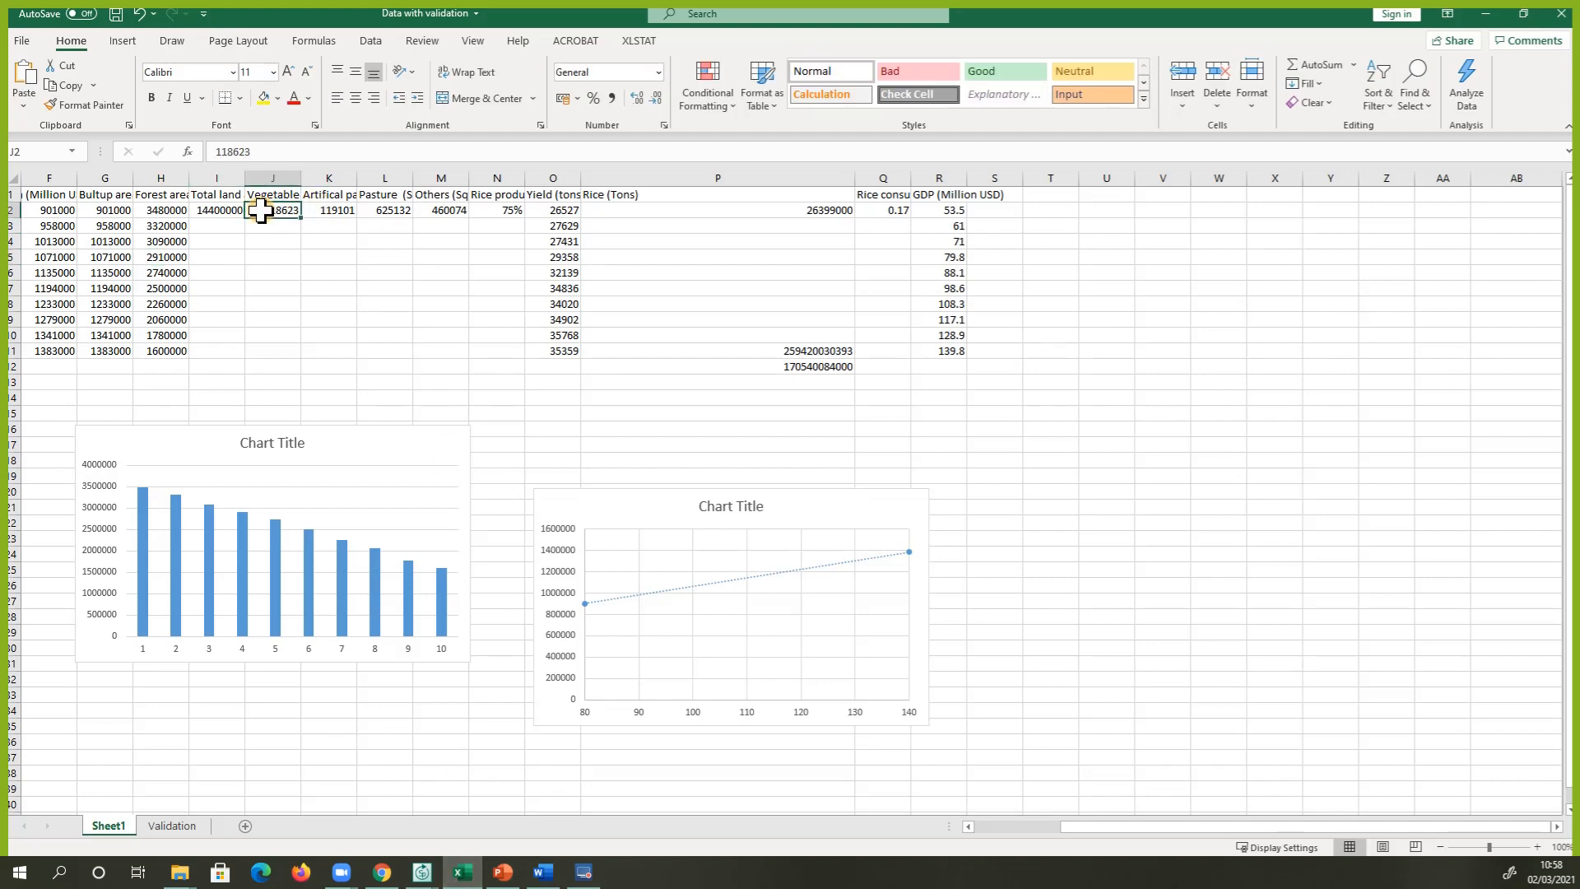
right_click(268, 216)
click(305, 245)
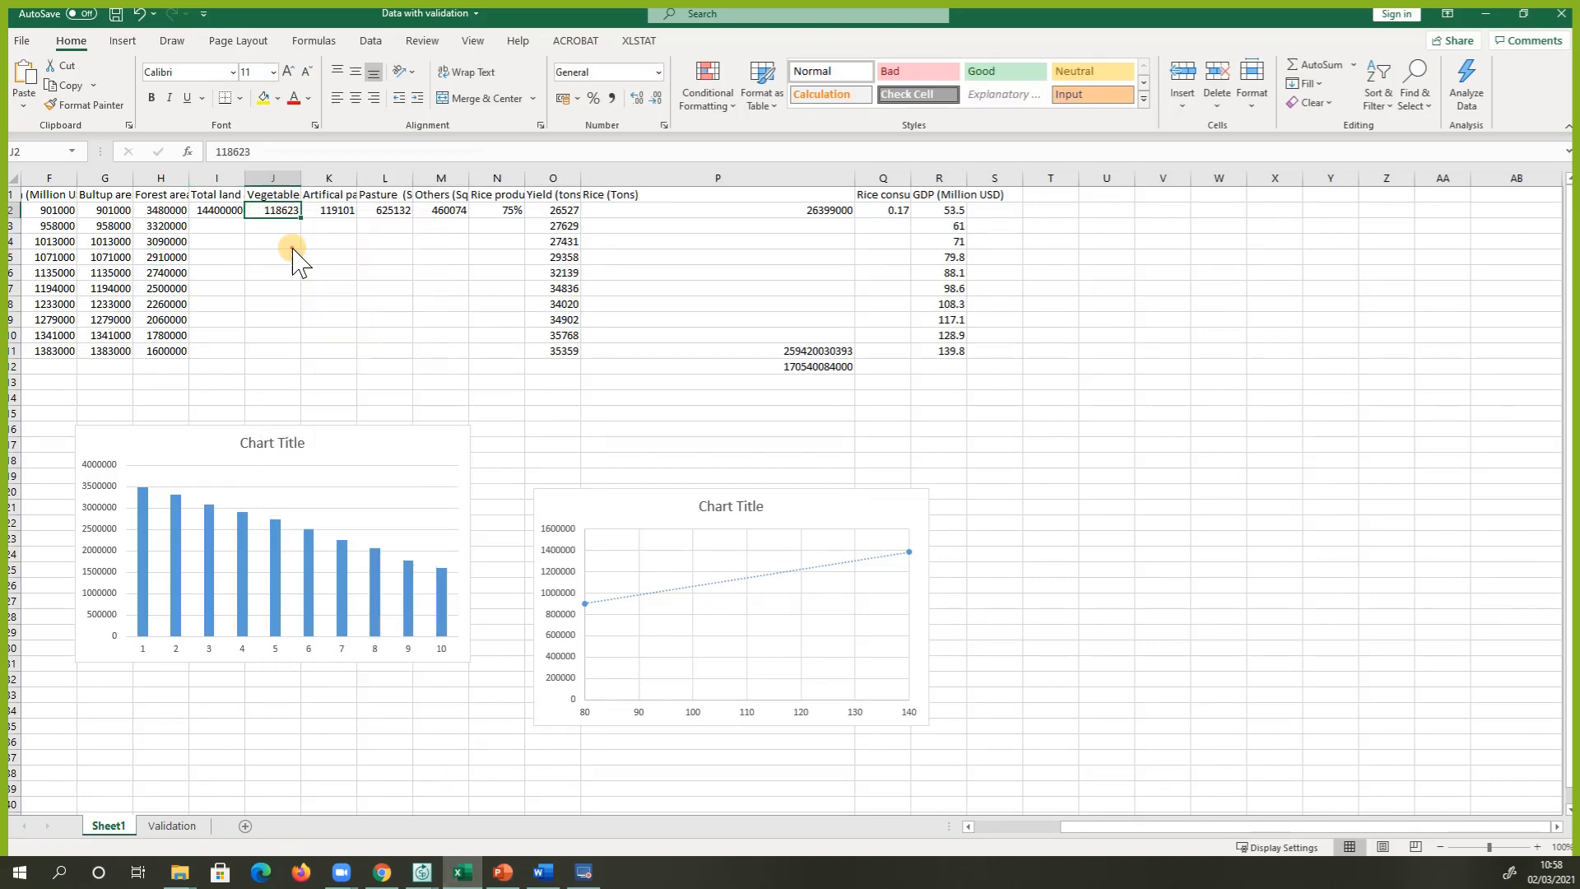
click(1485, 15)
right_click(1328, 421)
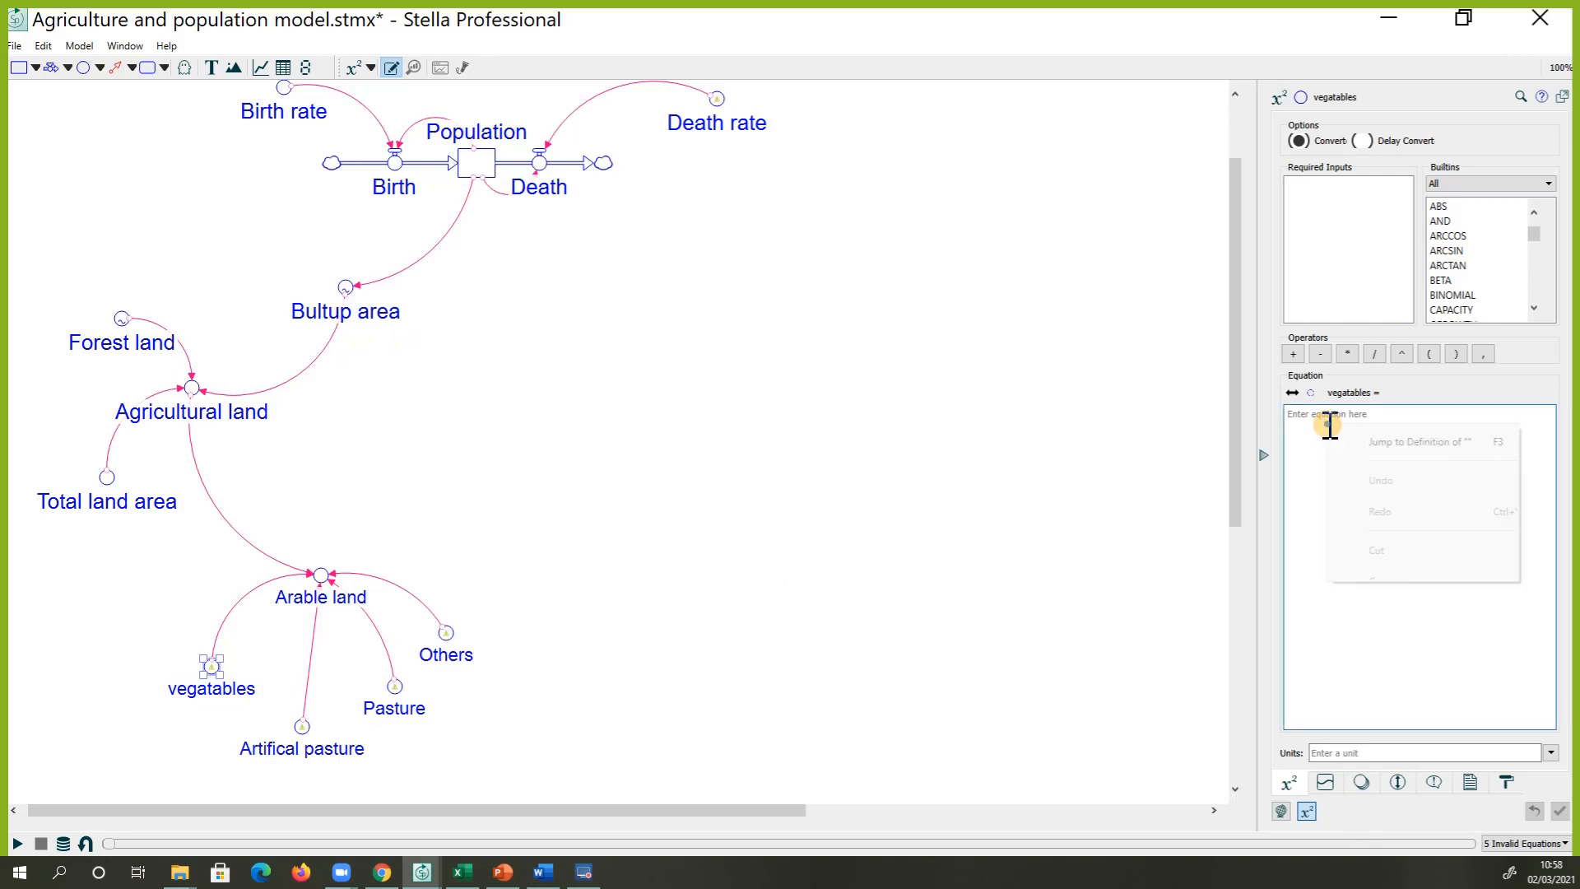
click(1313, 423)
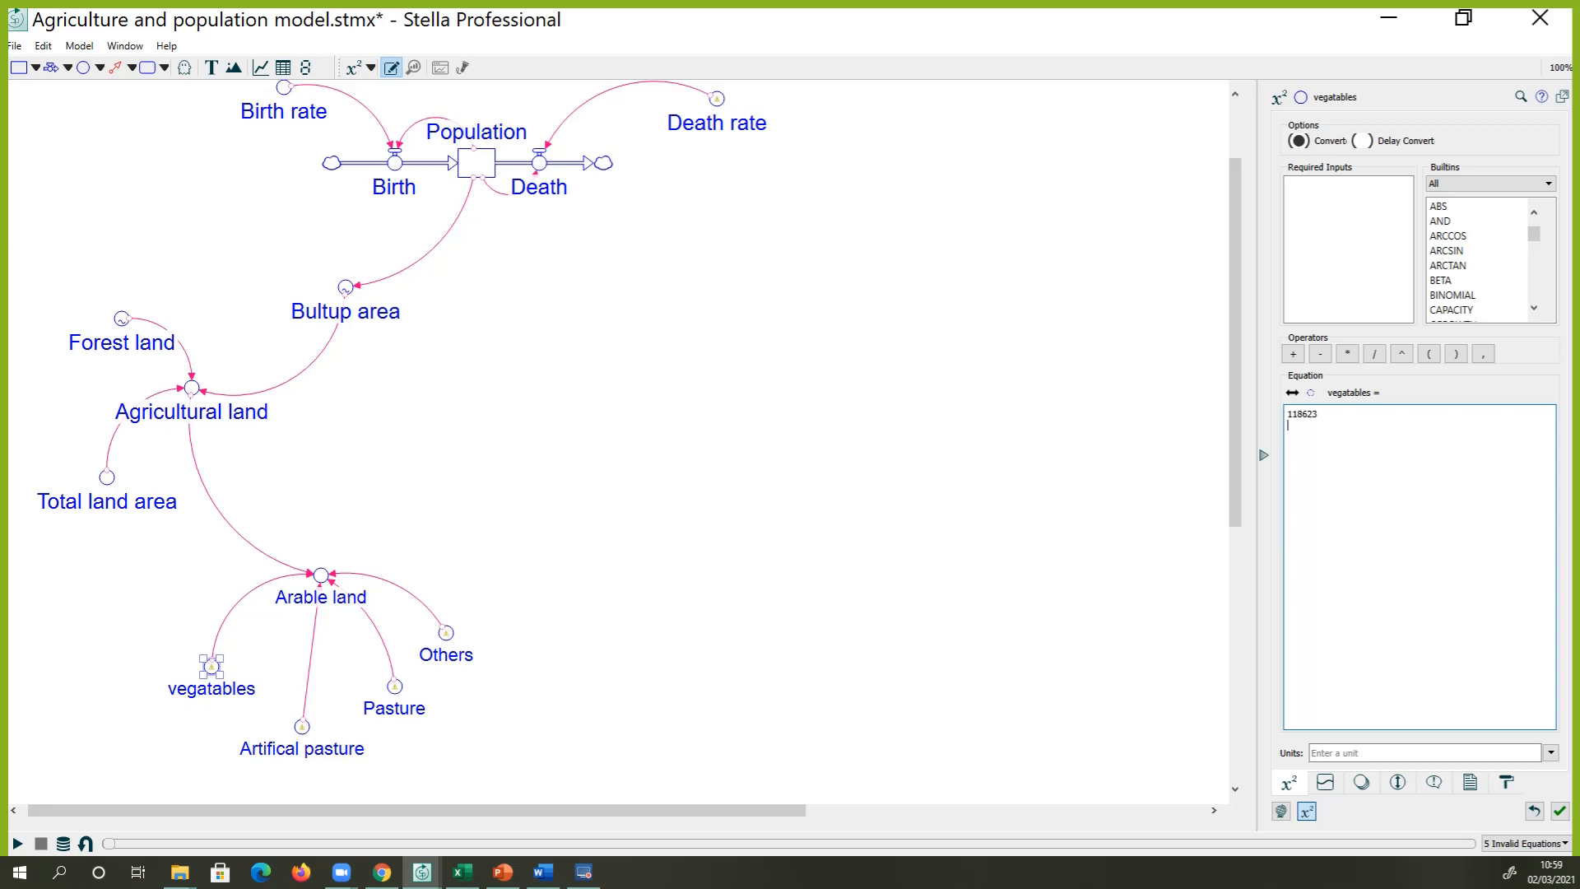
Set the units of the vegatables converter to Square Kilometers
key(alt+Tab)
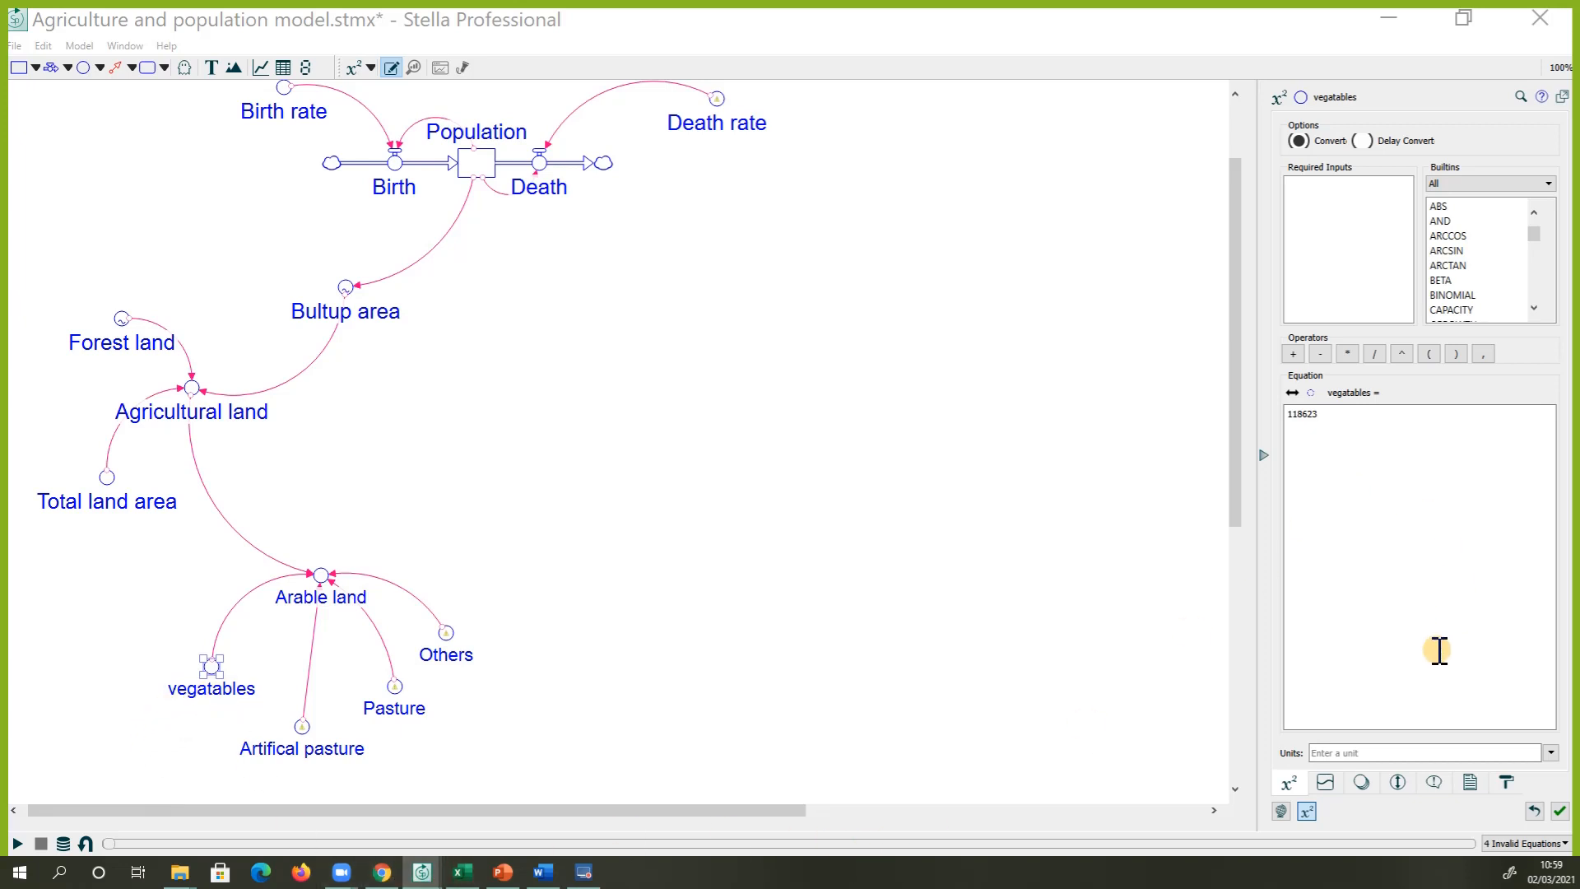
click(1358, 751)
key(ctrl+v)
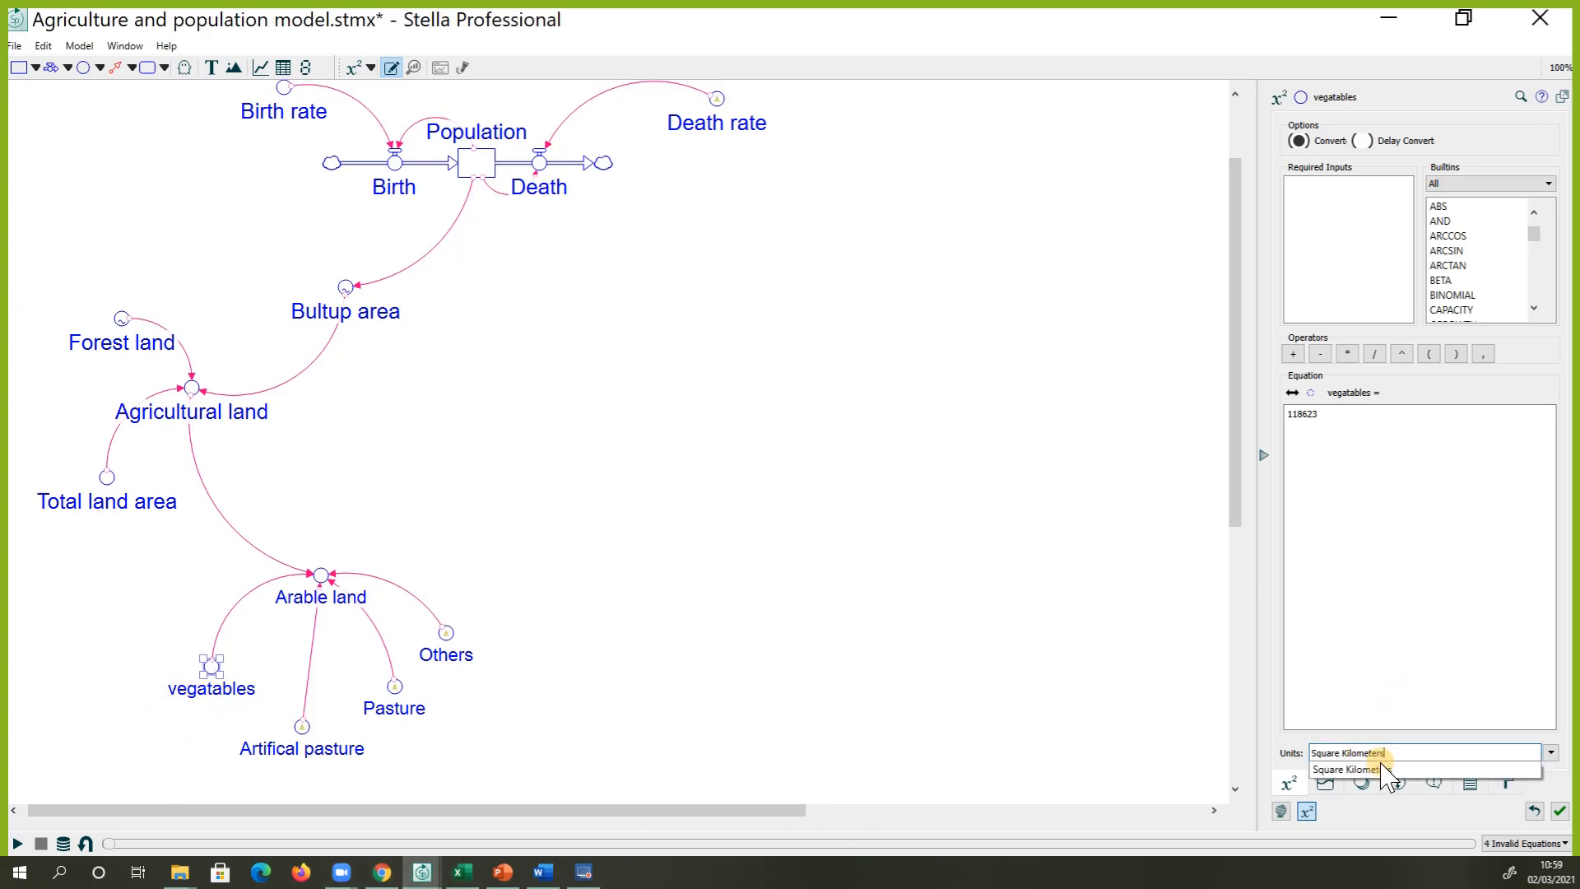
click(1552, 752)
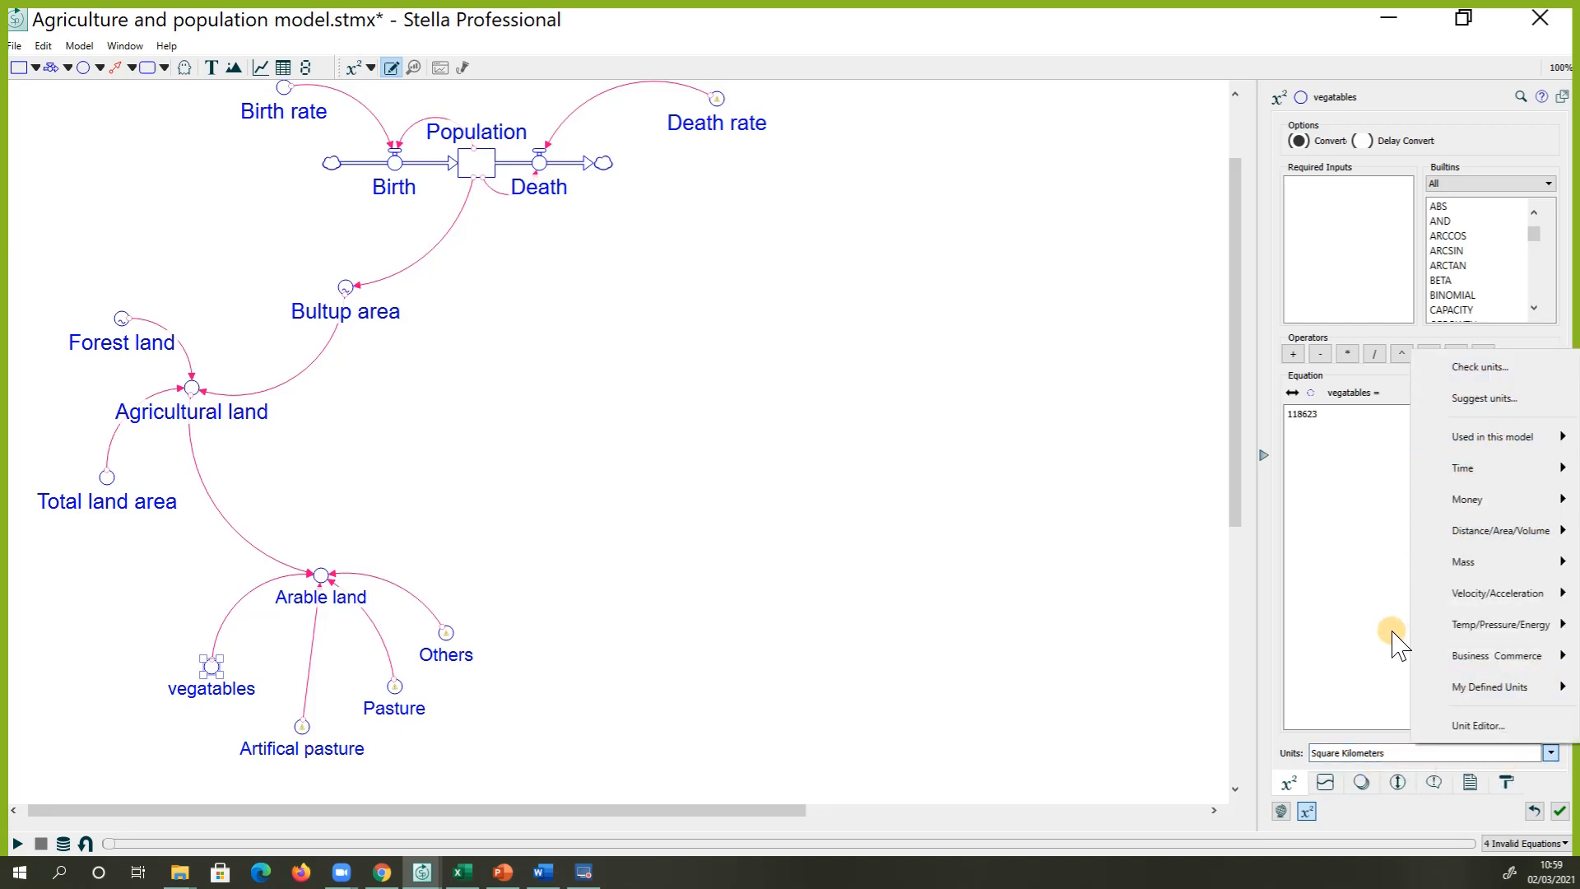
click(1091, 519)
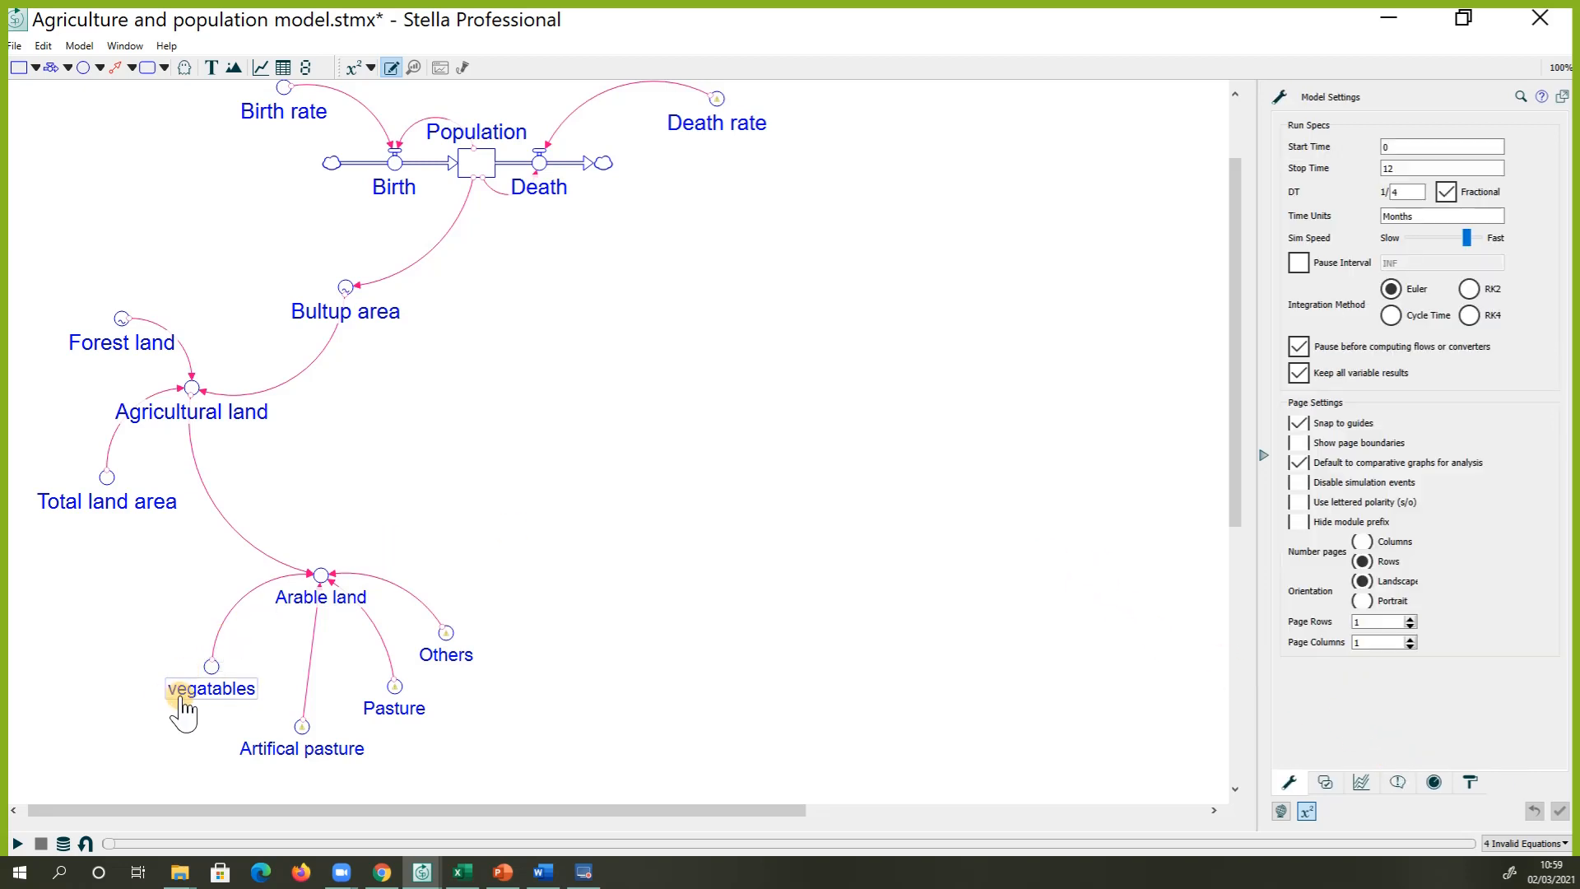
Set the units of the Artifical pasture converter to Square Kilometers
click(301, 728)
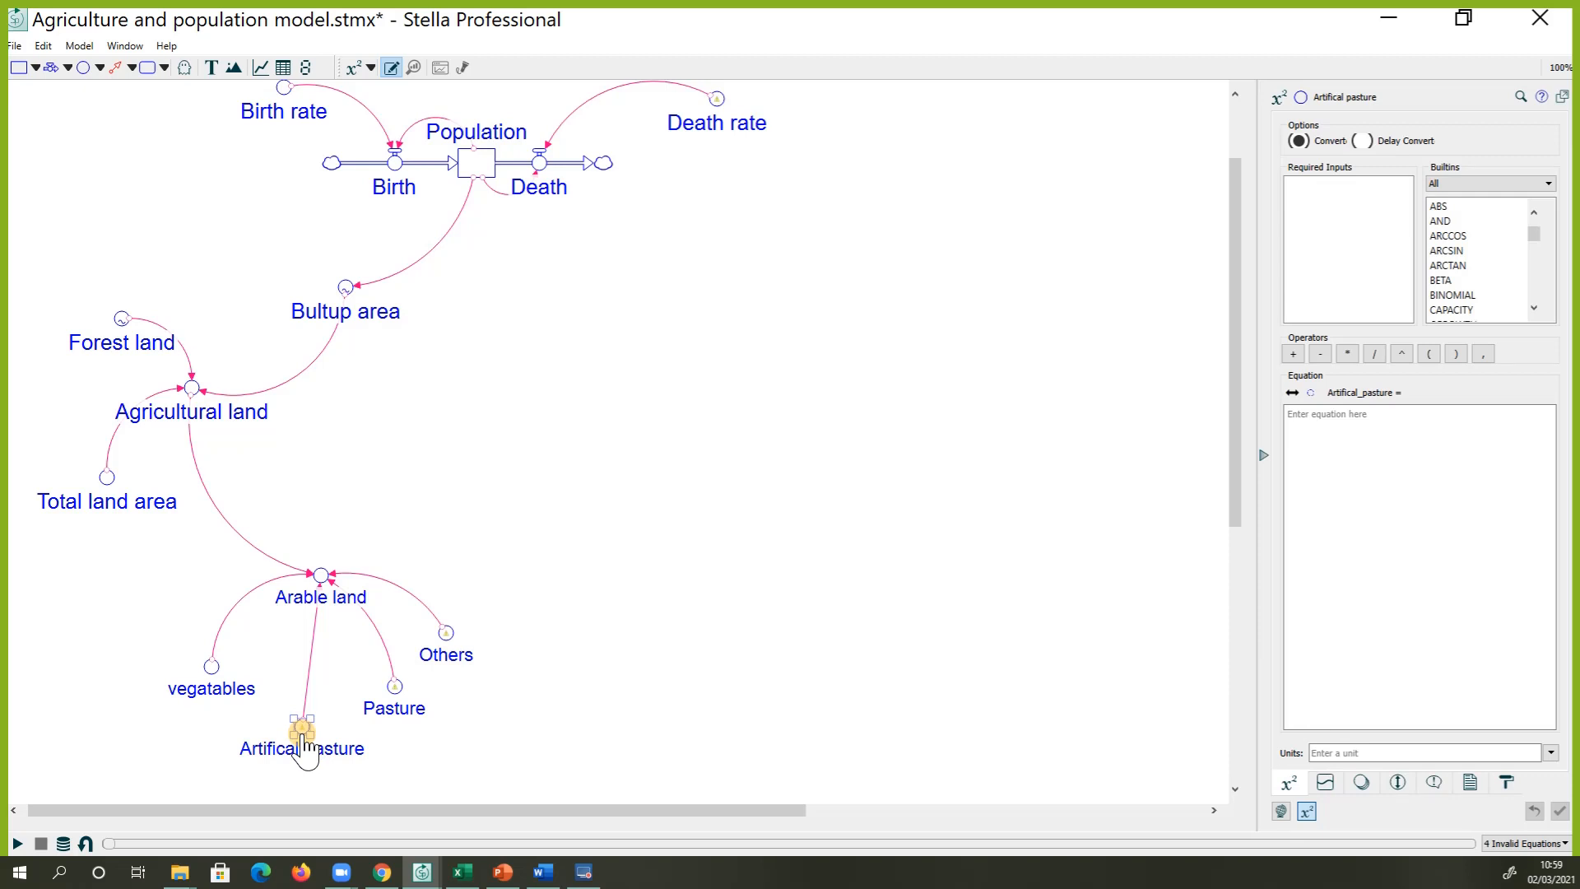
click(1369, 751)
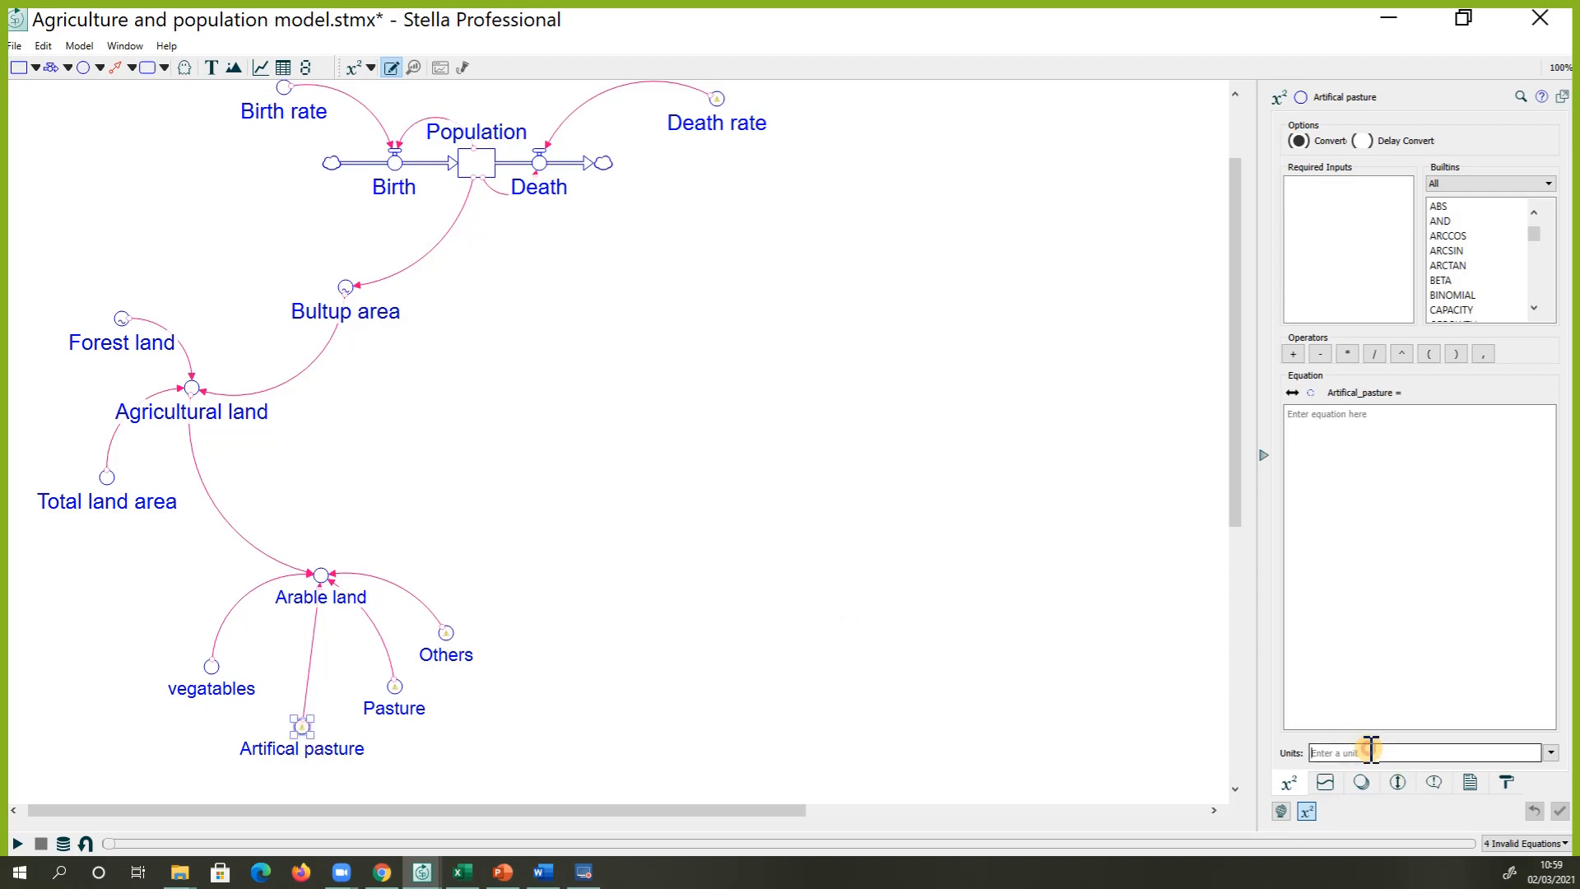
text(Square Kilometers)
click(1371, 771)
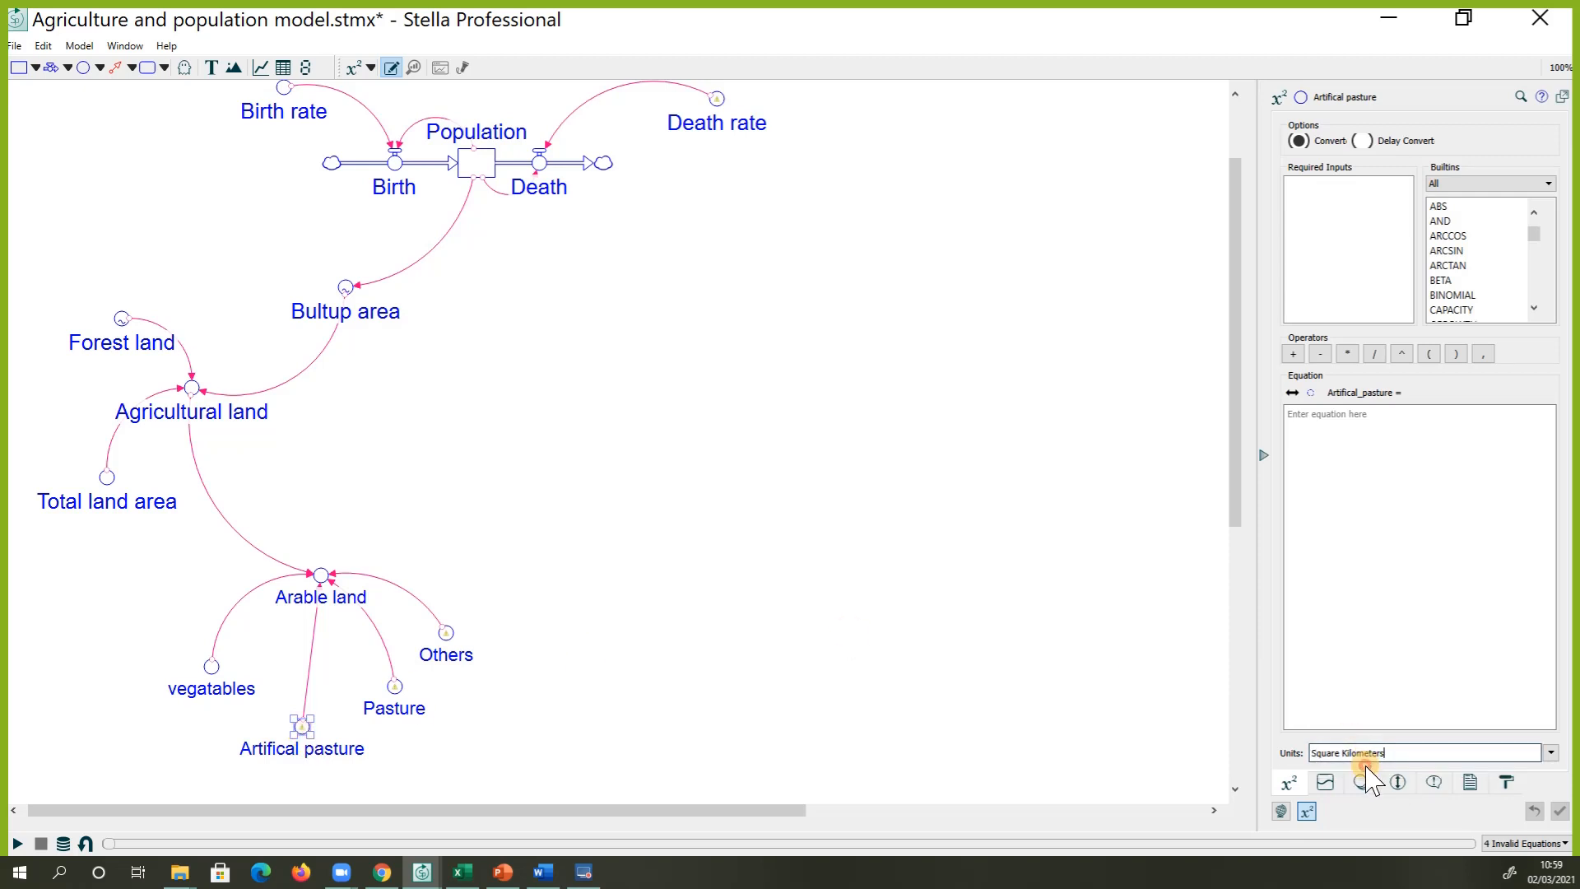
Set the units of the Pasture converter to Square Kilometers
click(395, 688)
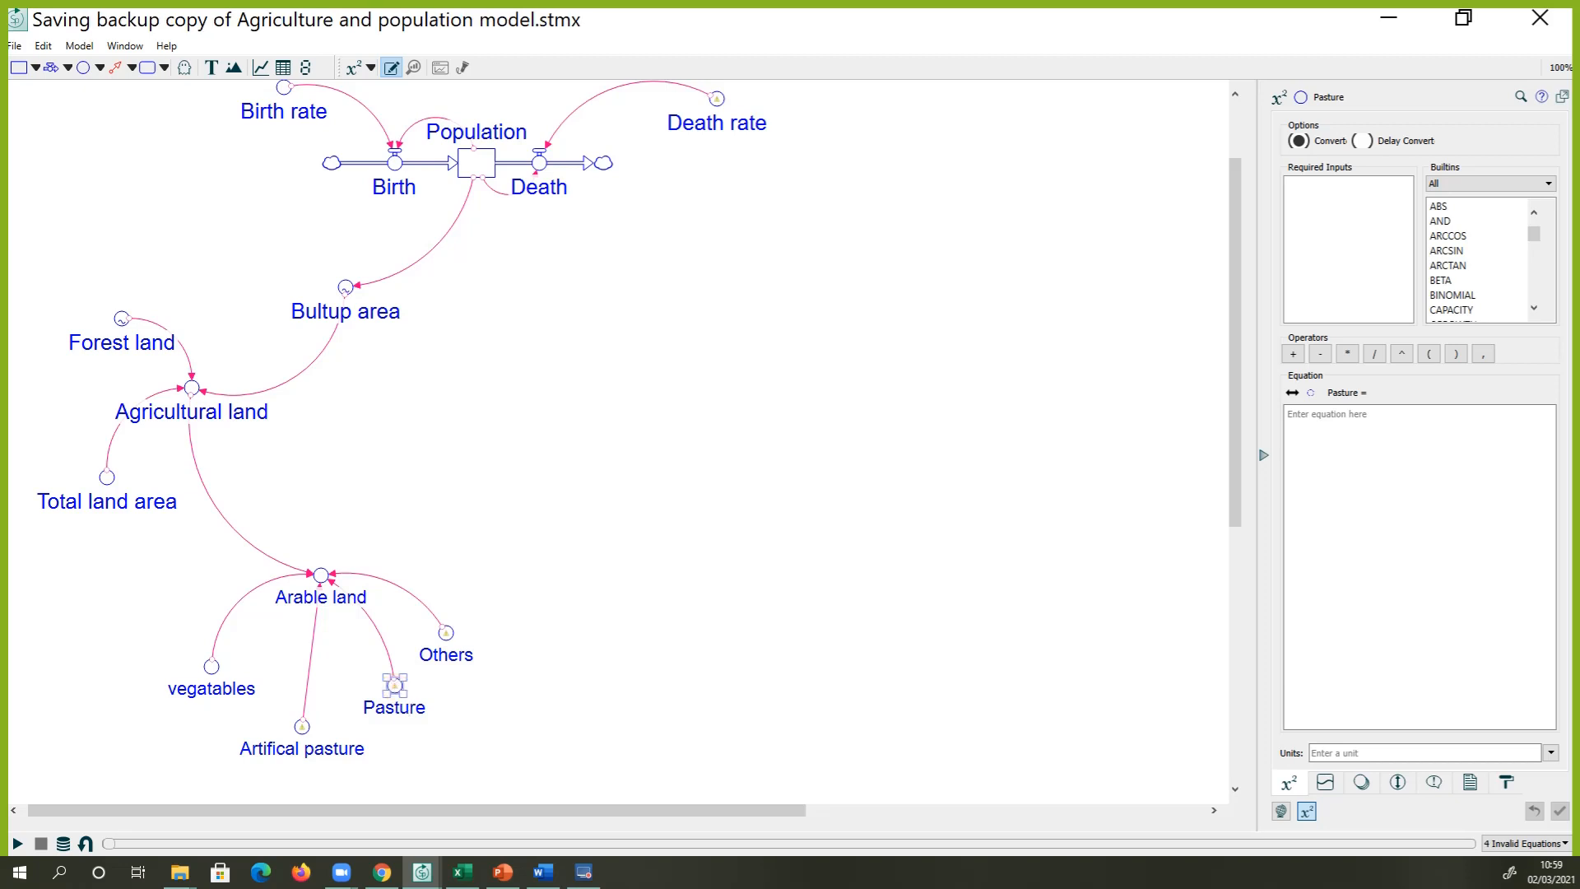
click(1350, 752)
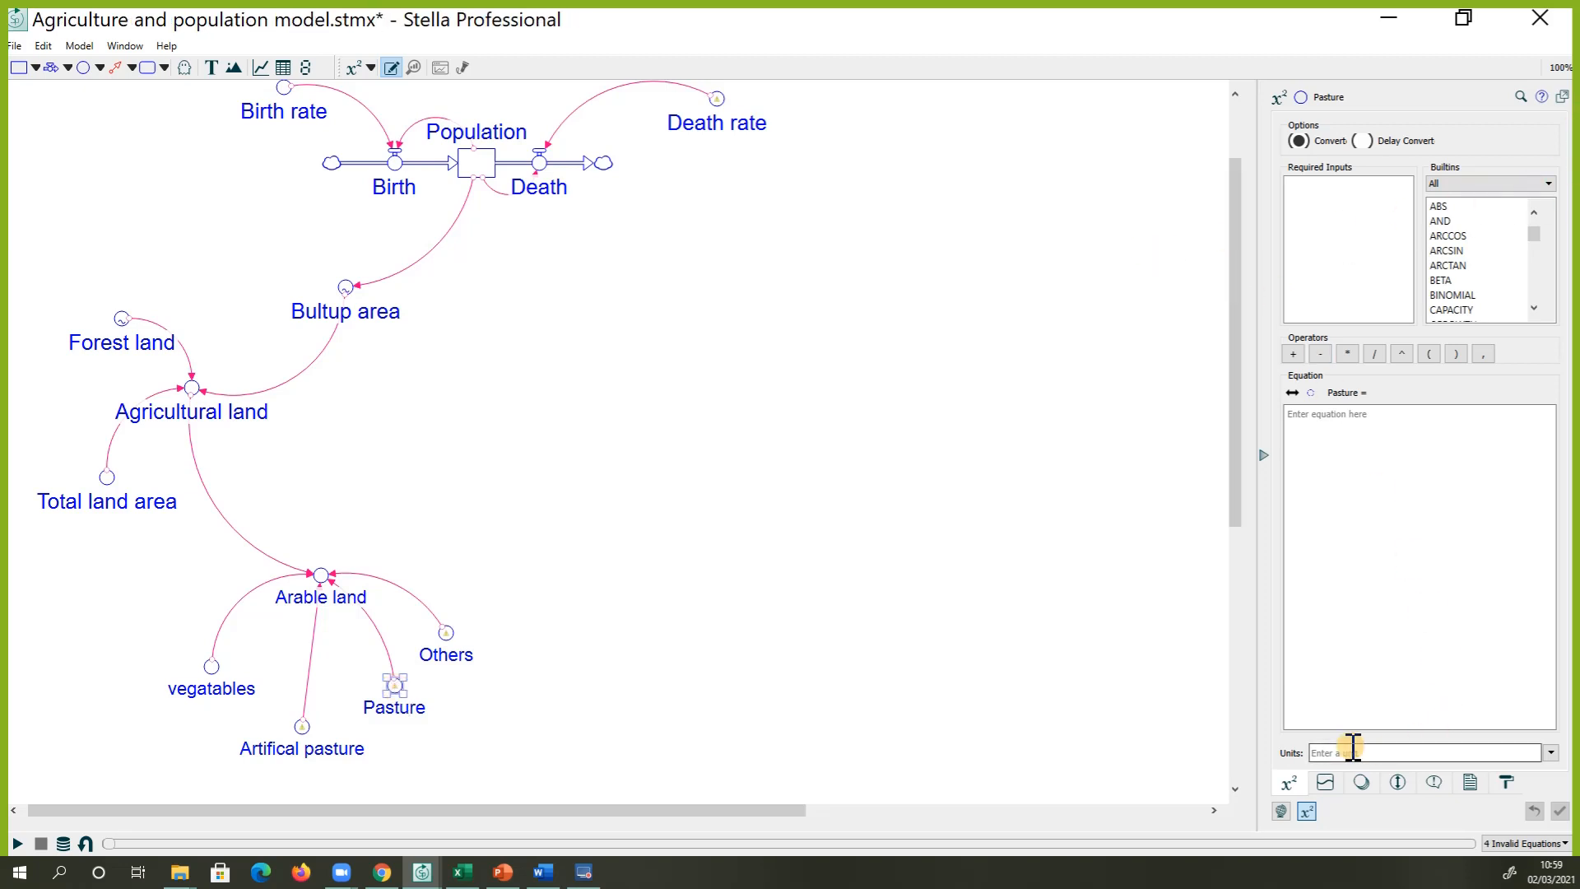
text(Square Kilometers)
click(1349, 769)
Set the units of the Others converter to Square Kilometers
click(445, 633)
click(445, 634)
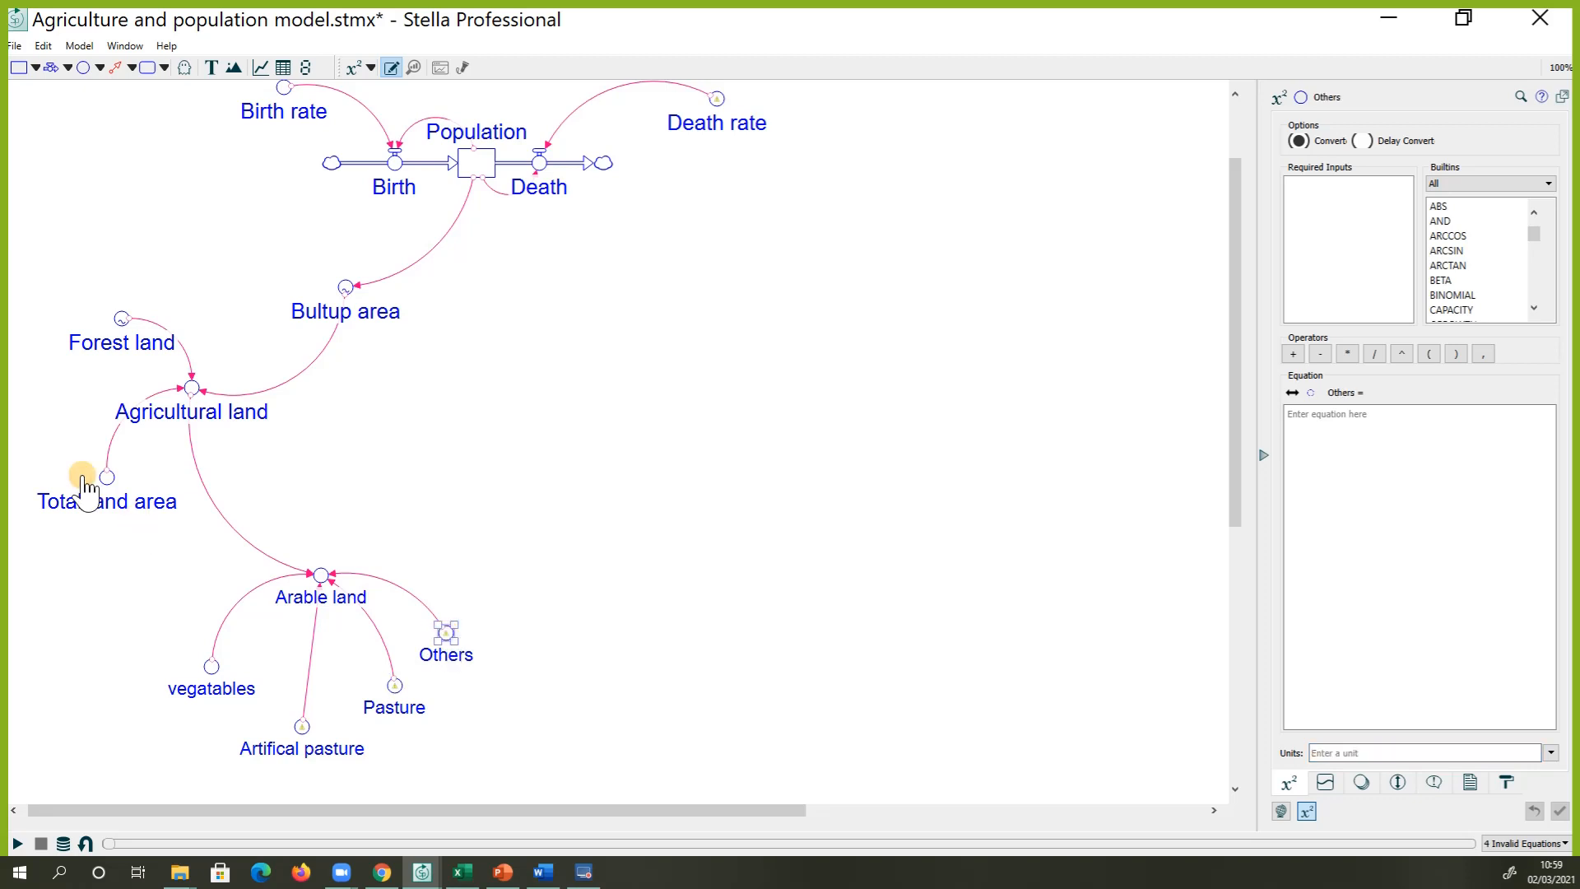
click(1333, 751)
key(ctrl+v)
click(1347, 769)
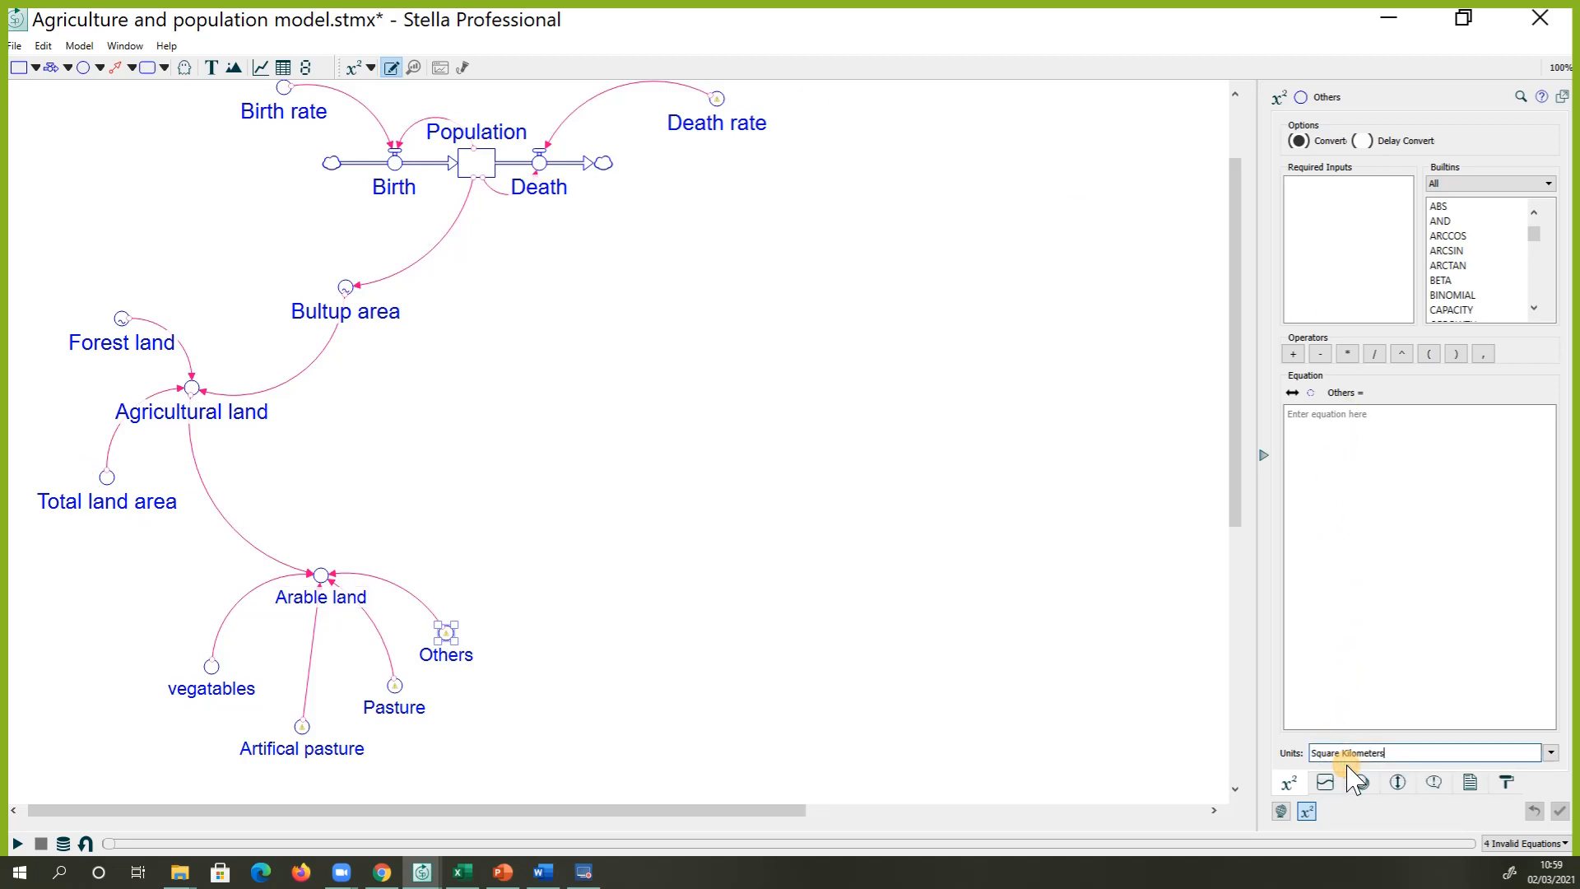
click(615, 638)
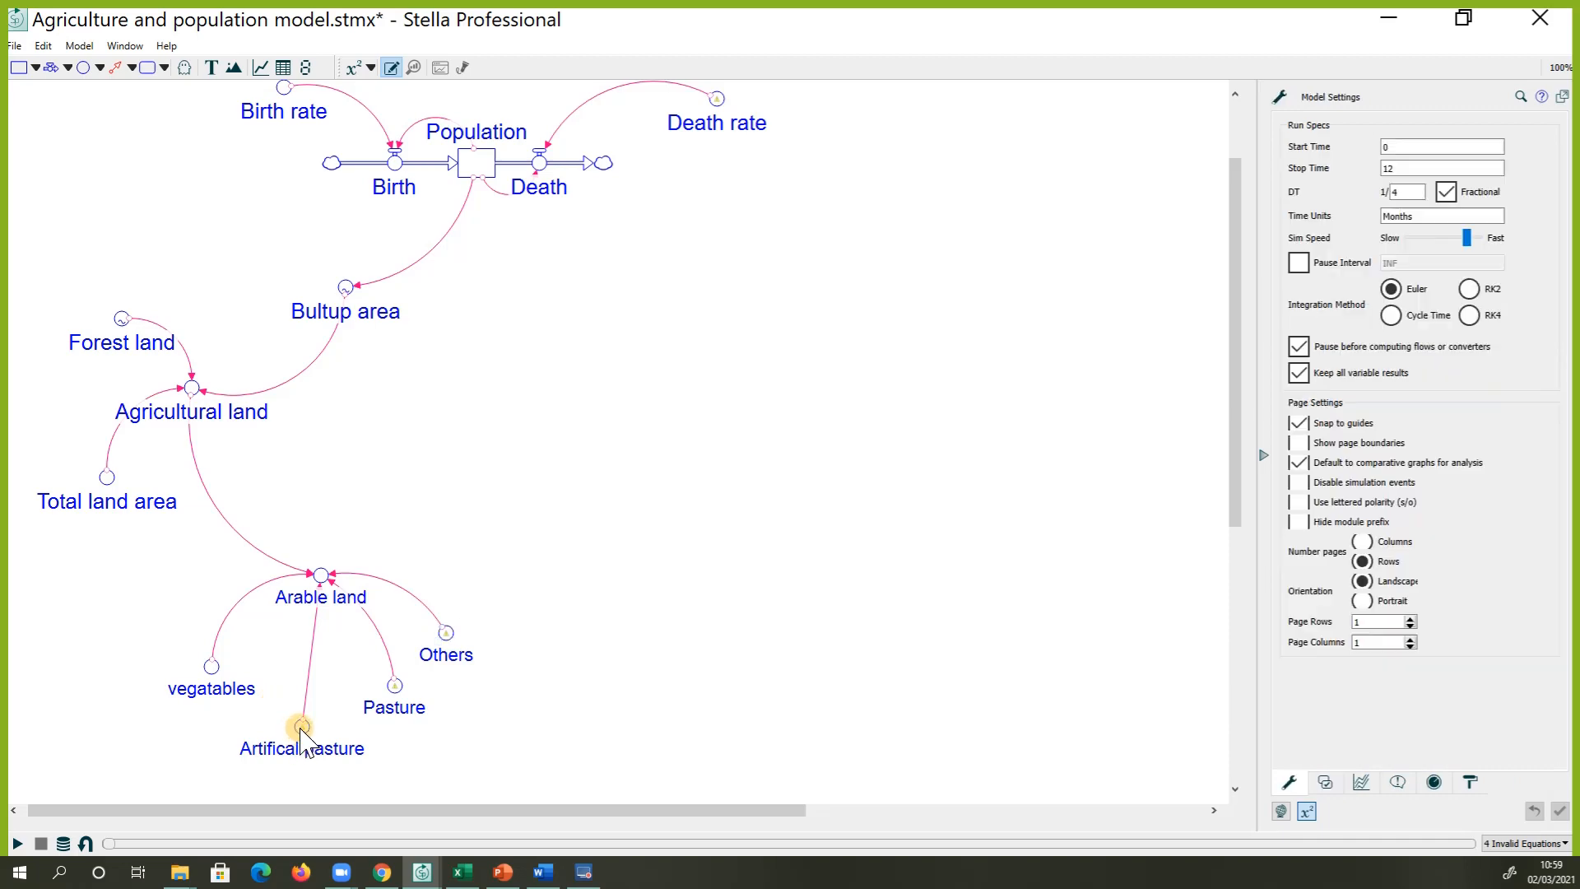
Copy the Artifical pasture value 119101 from cell K2 of the Excel data sheet into the Artifical pasture equation in Stella
click(301, 728)
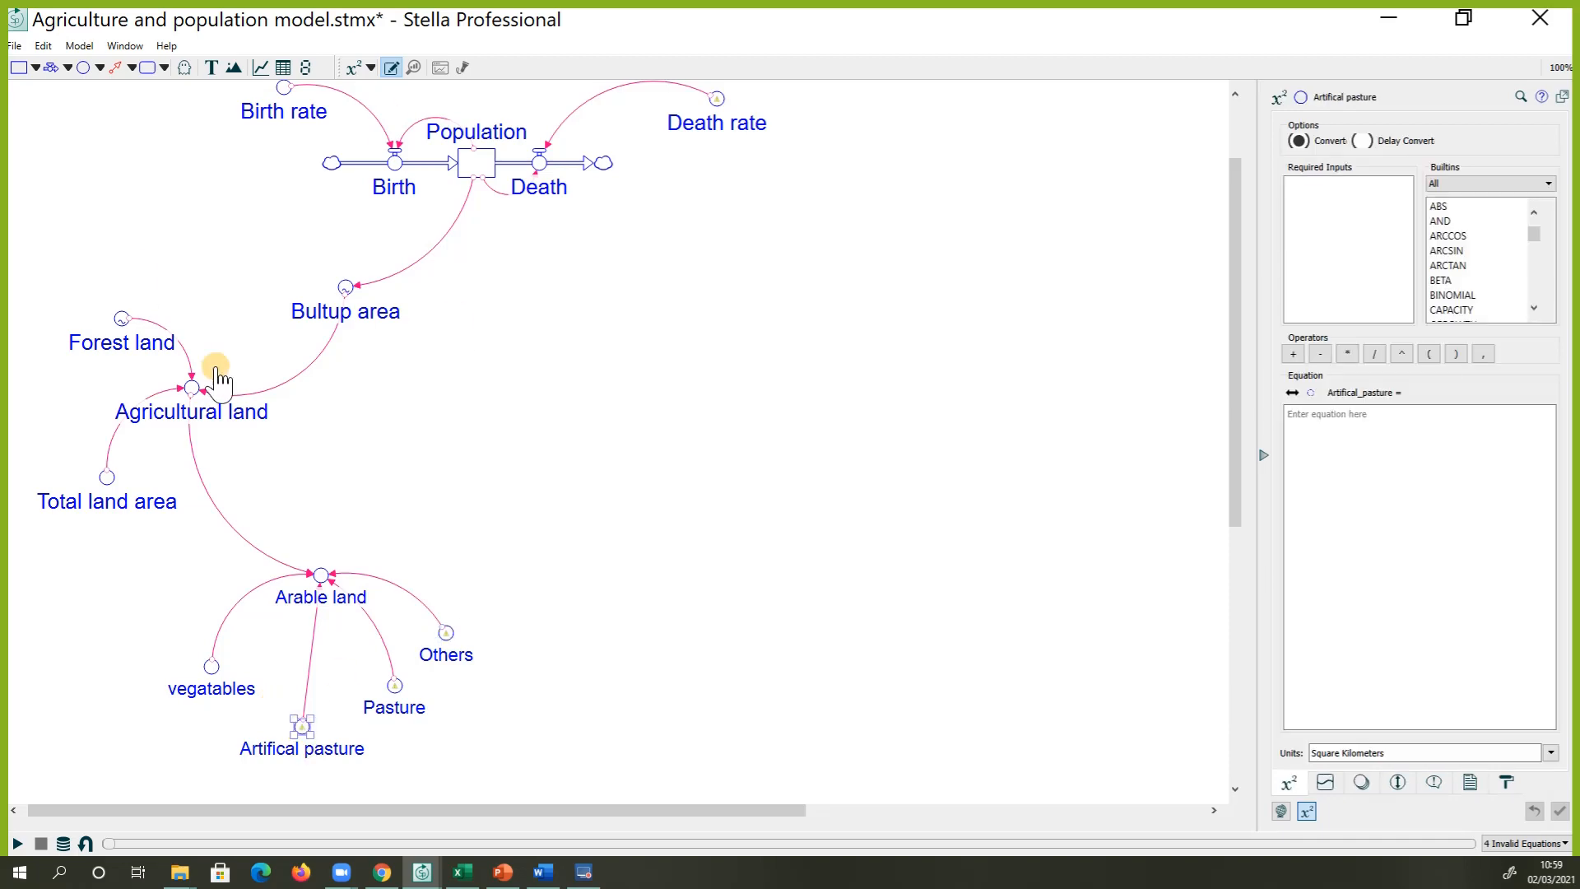
click(463, 872)
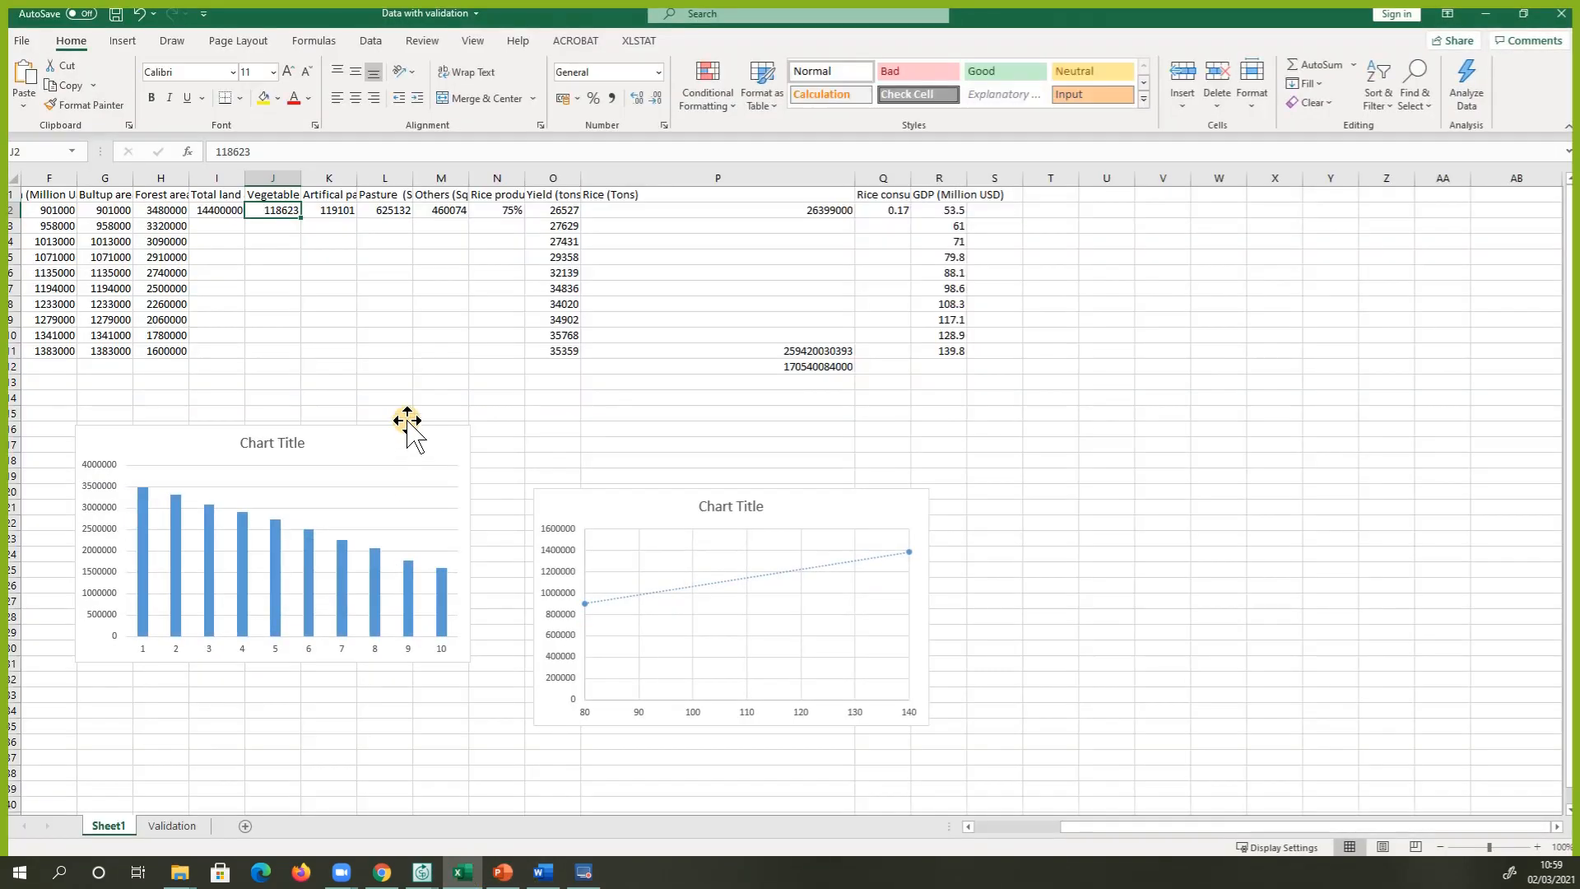
click(335, 215)
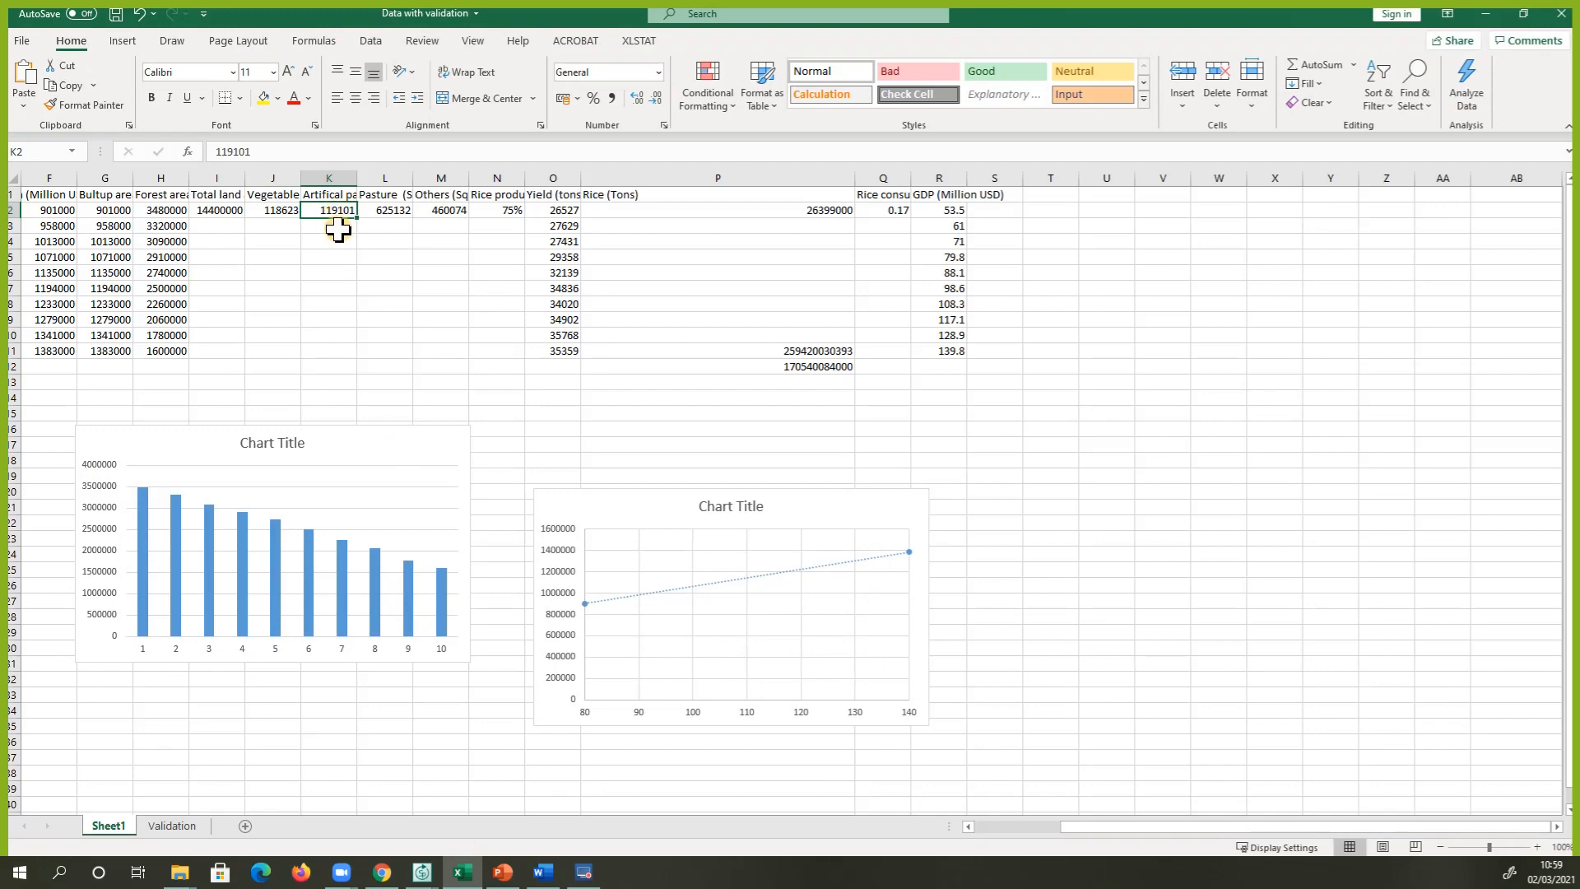
click(1486, 14)
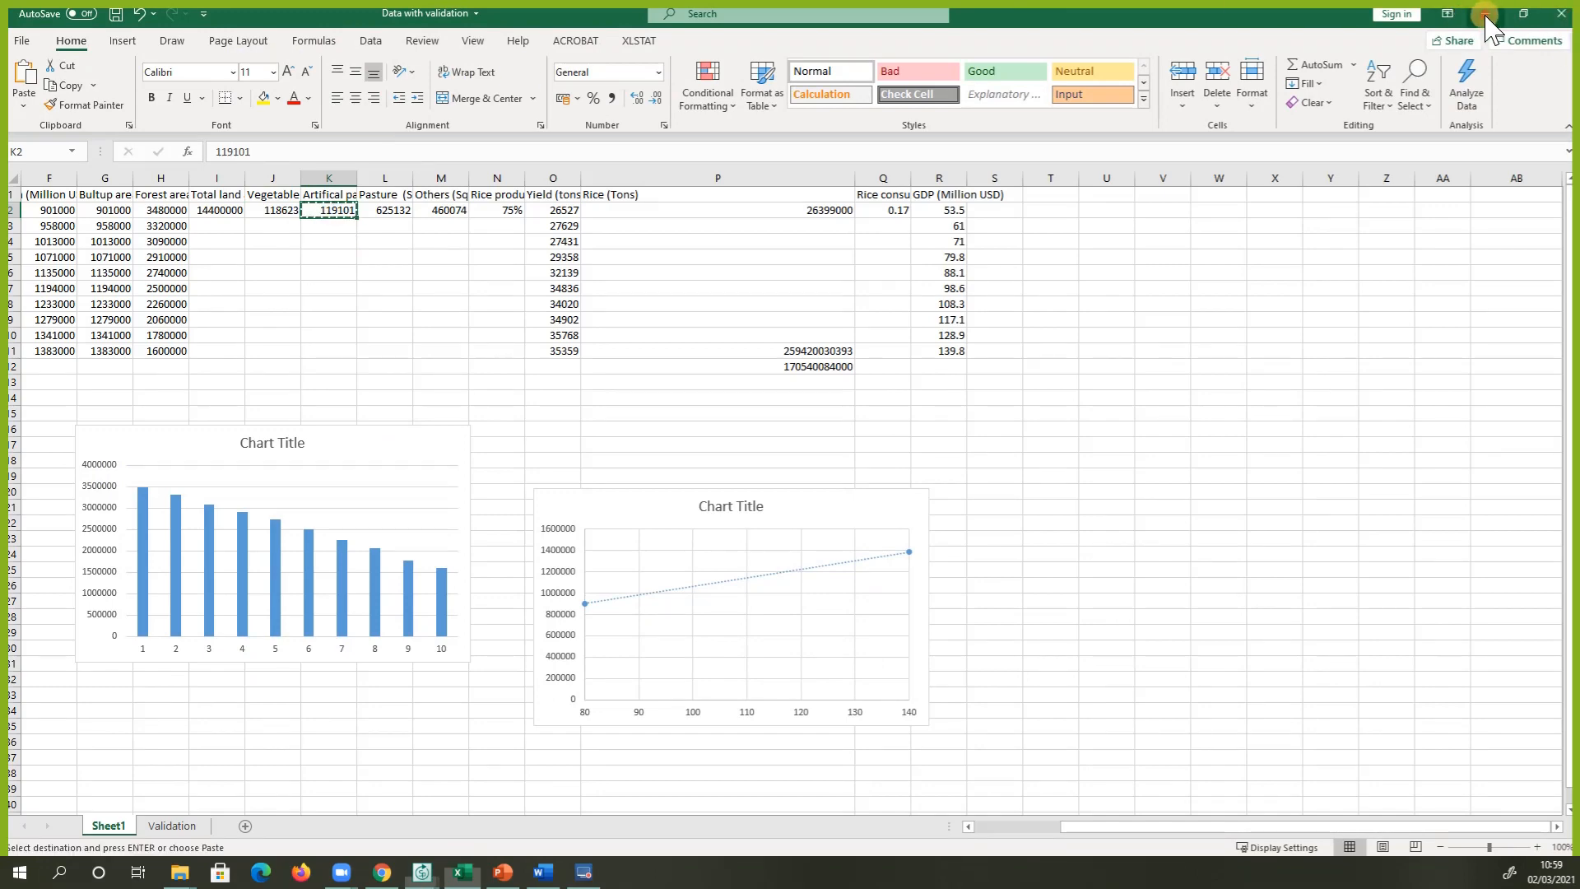
click(1350, 420)
key(ctrl+v)
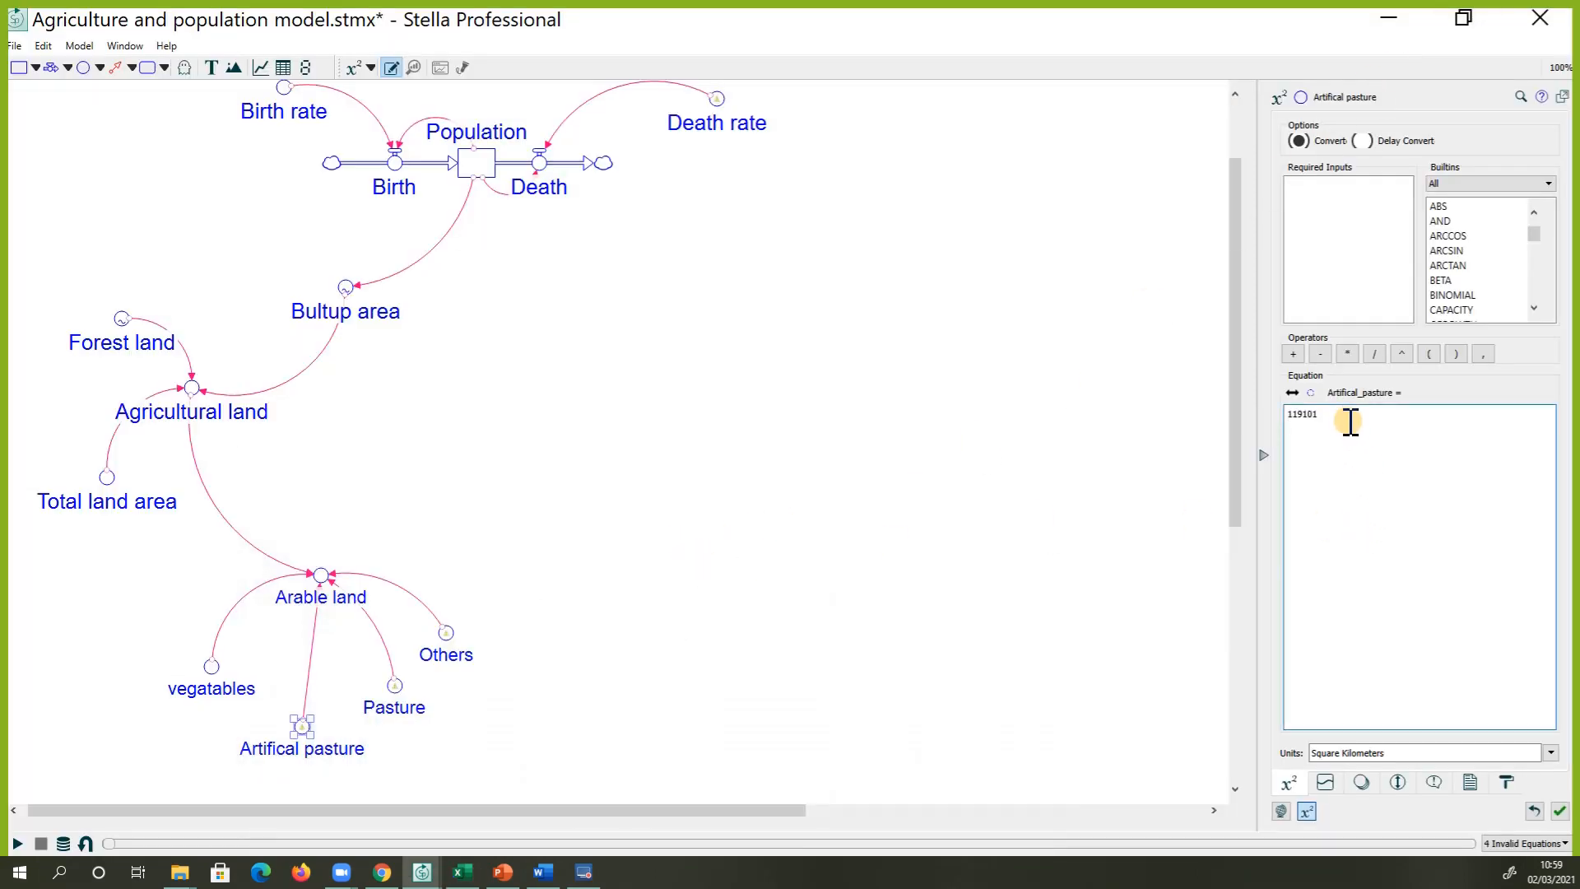
Copy the Pasture value 625132 from cell L2 of the Excel data sheet into the Pasture equation in Stella
click(462, 872)
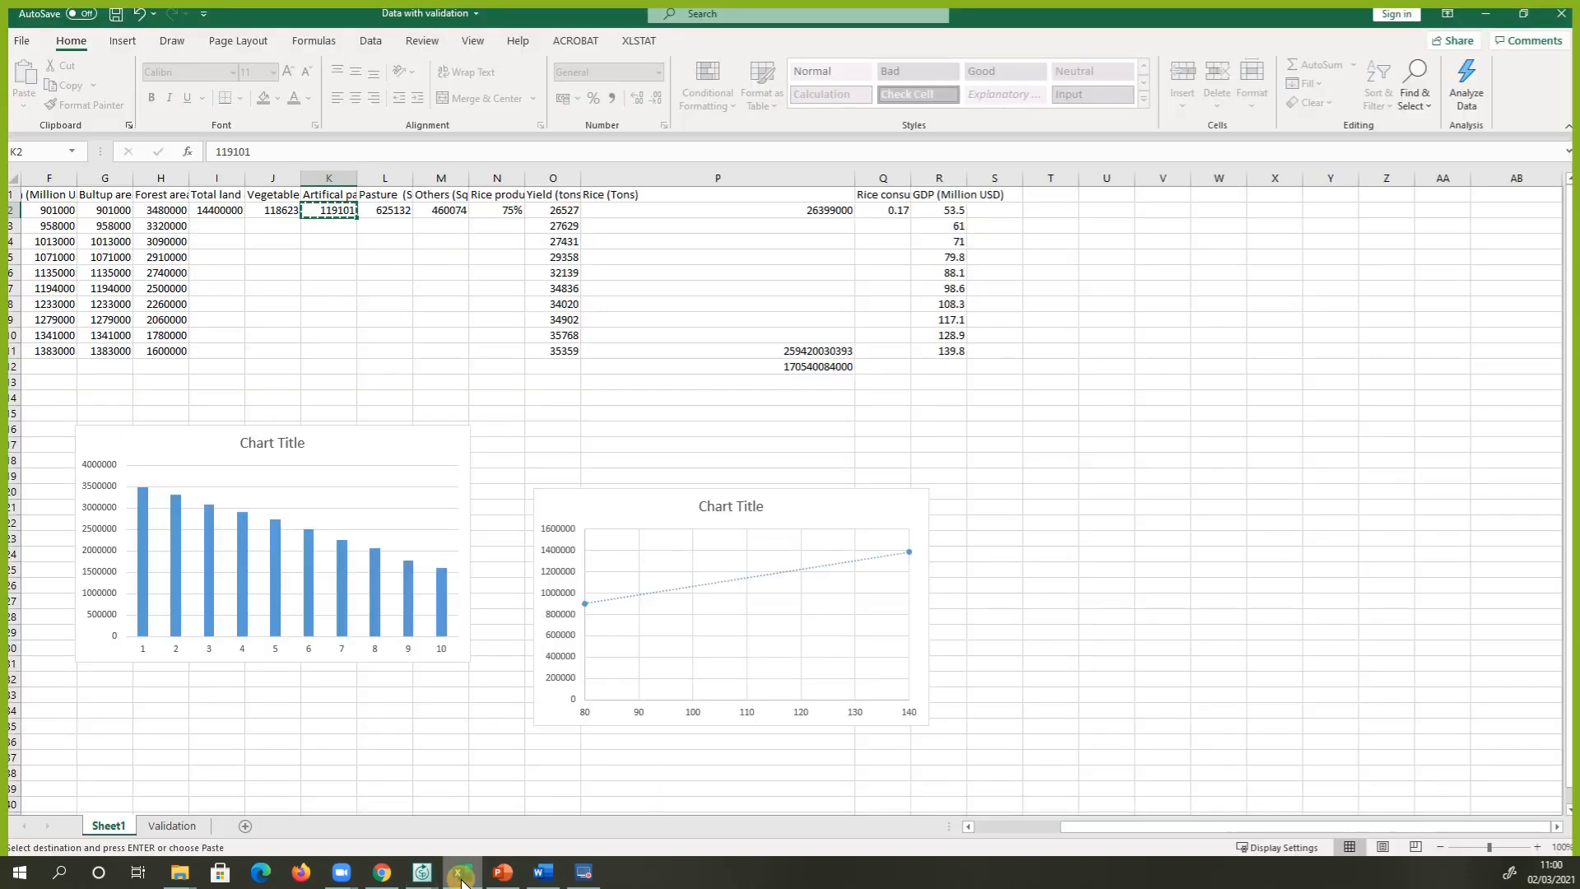
click(386, 210)
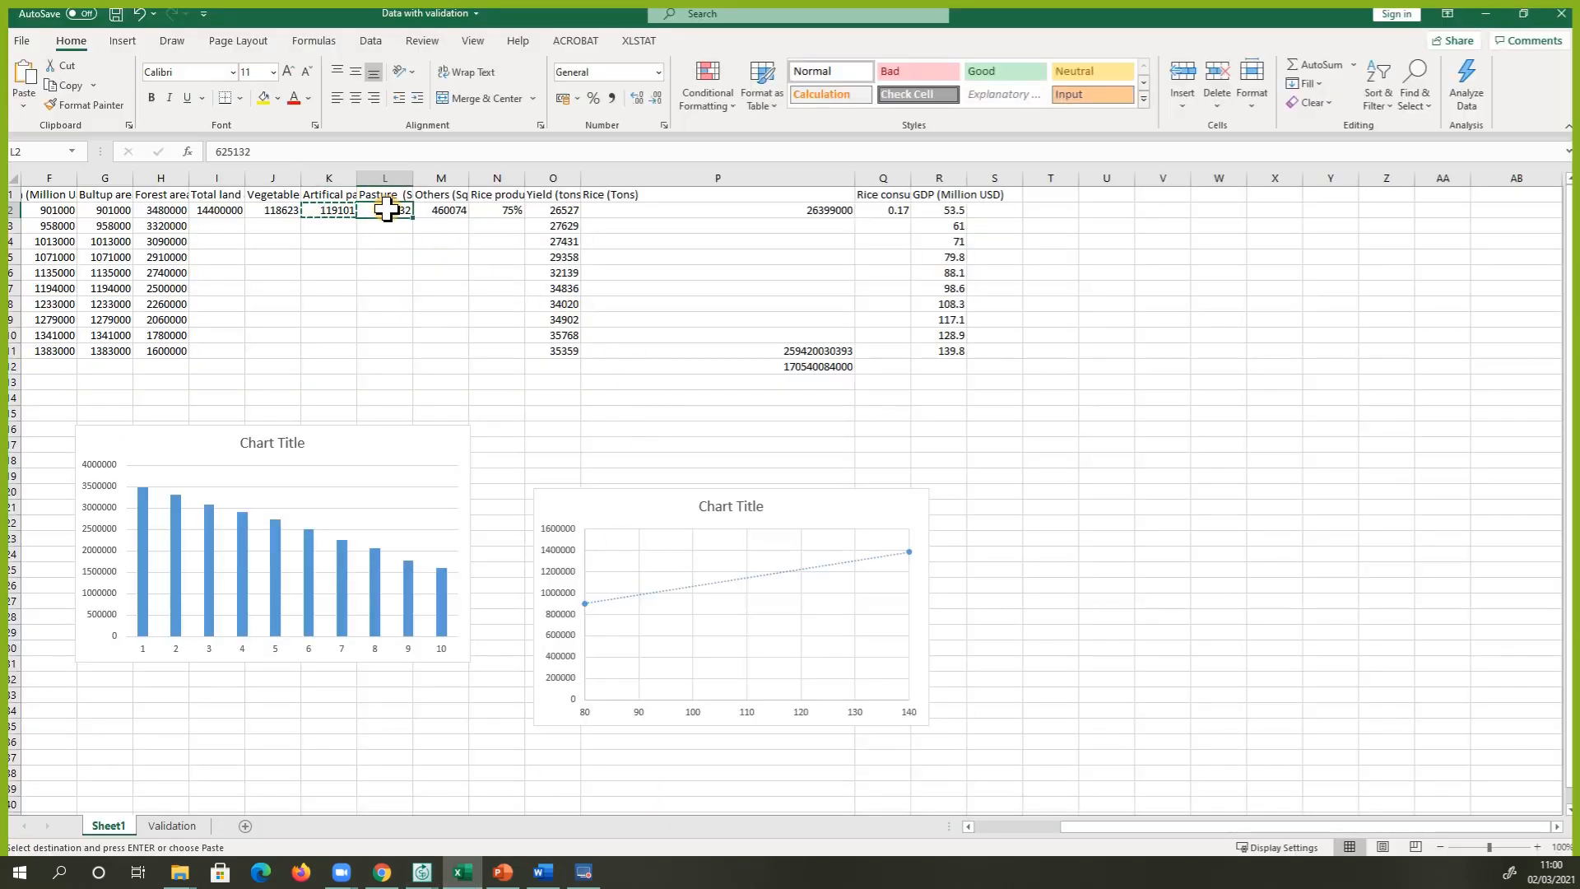
key(ctrl+c)
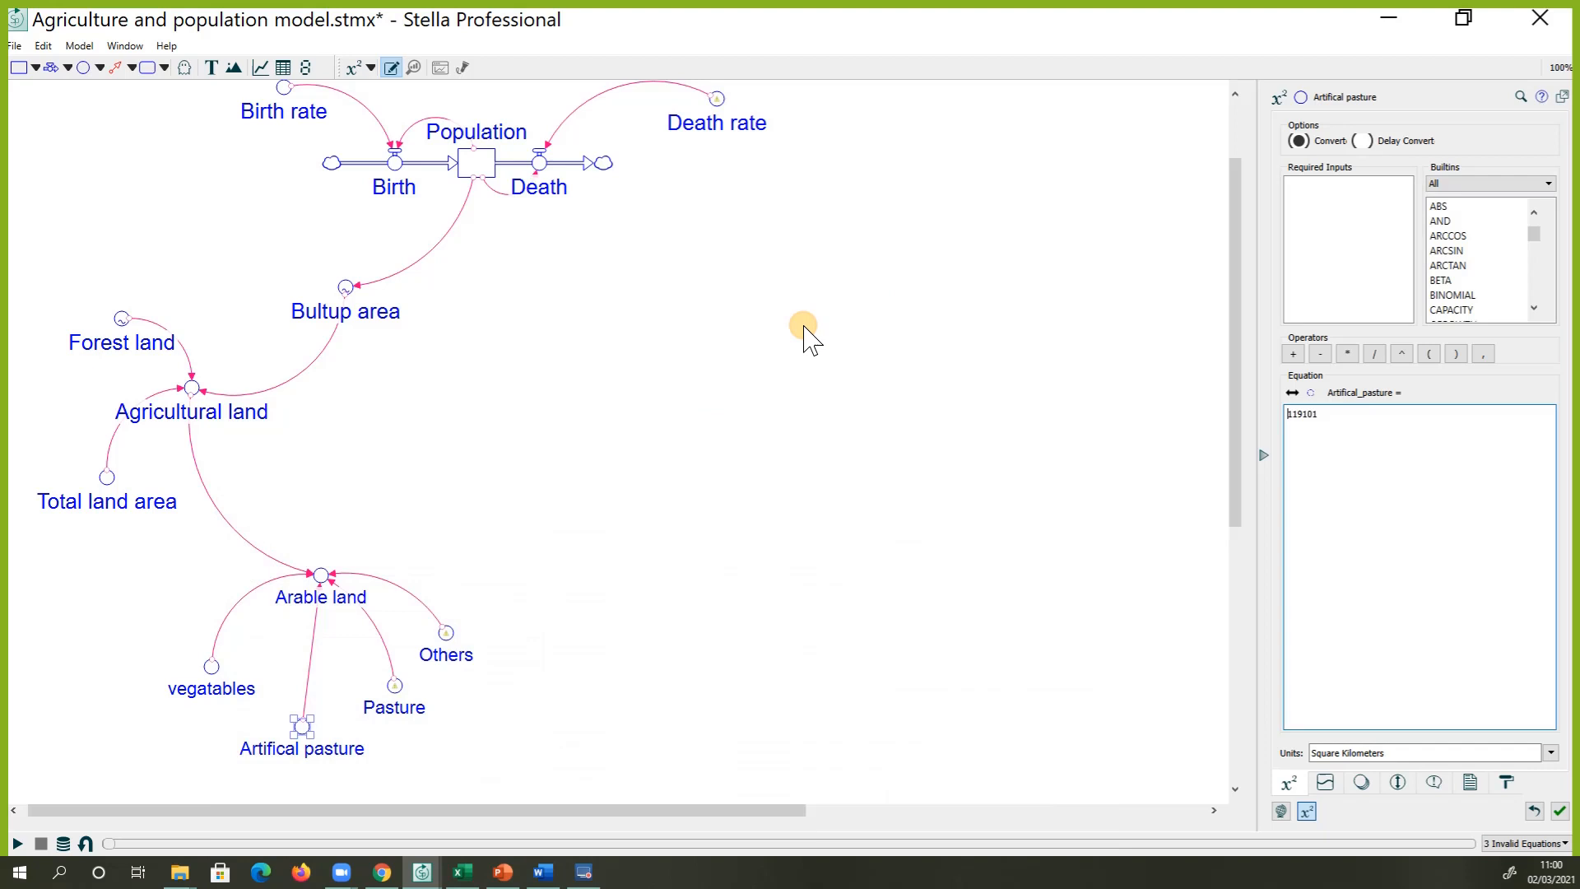
click(1486, 14)
click(395, 688)
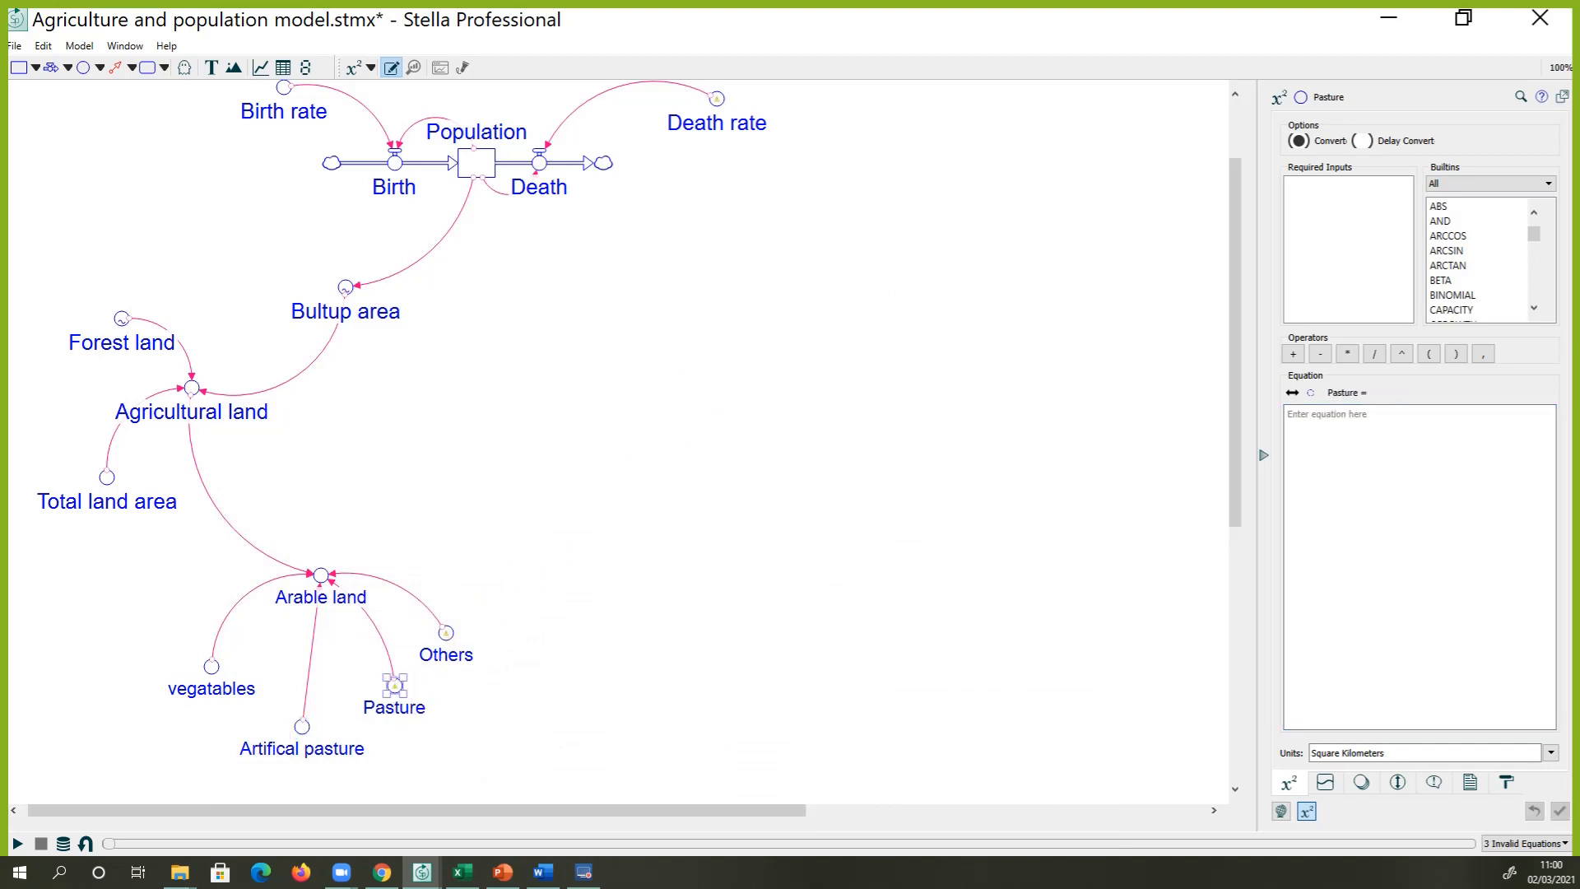
click(1396, 430)
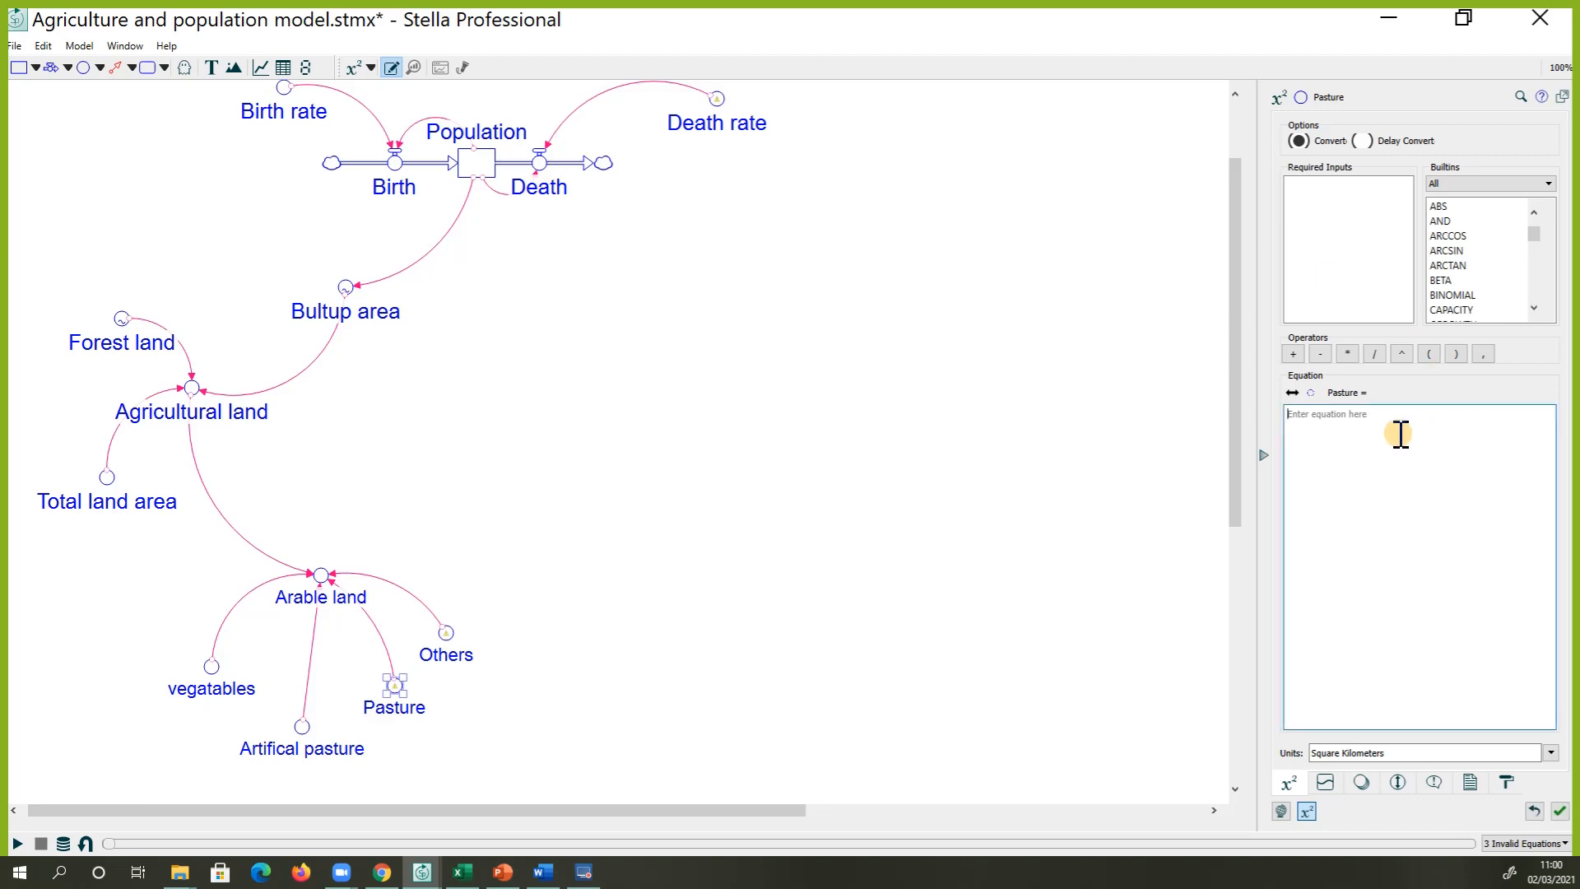
key(ctrl+v)
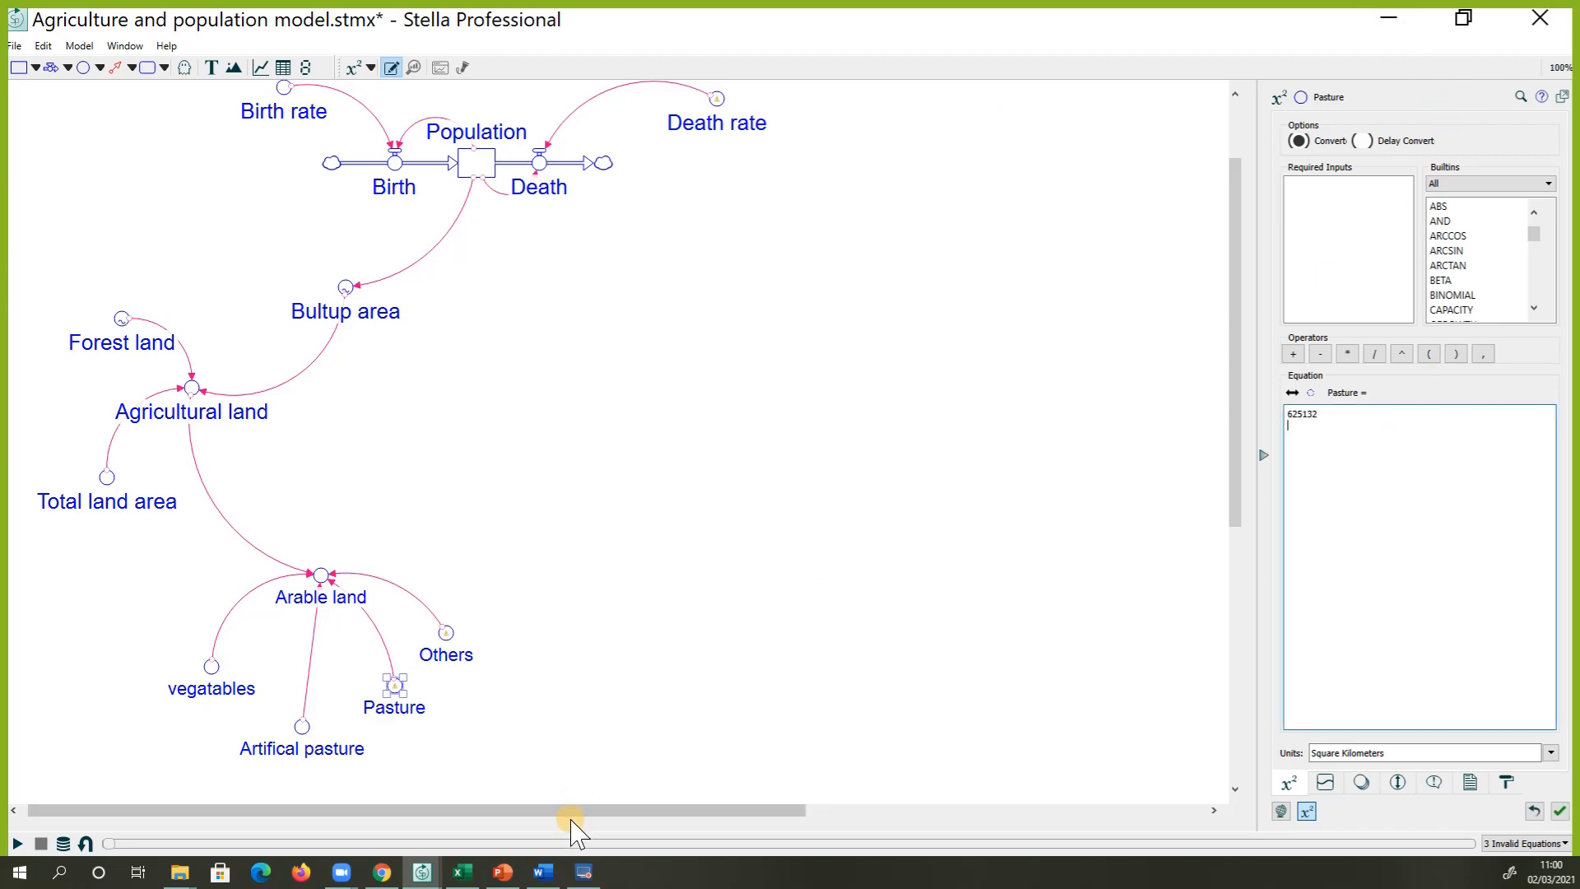
Look up the Others value in cell M2 of the Excel data sheet and enter 460074 as the Others equation in Stella
click(459, 877)
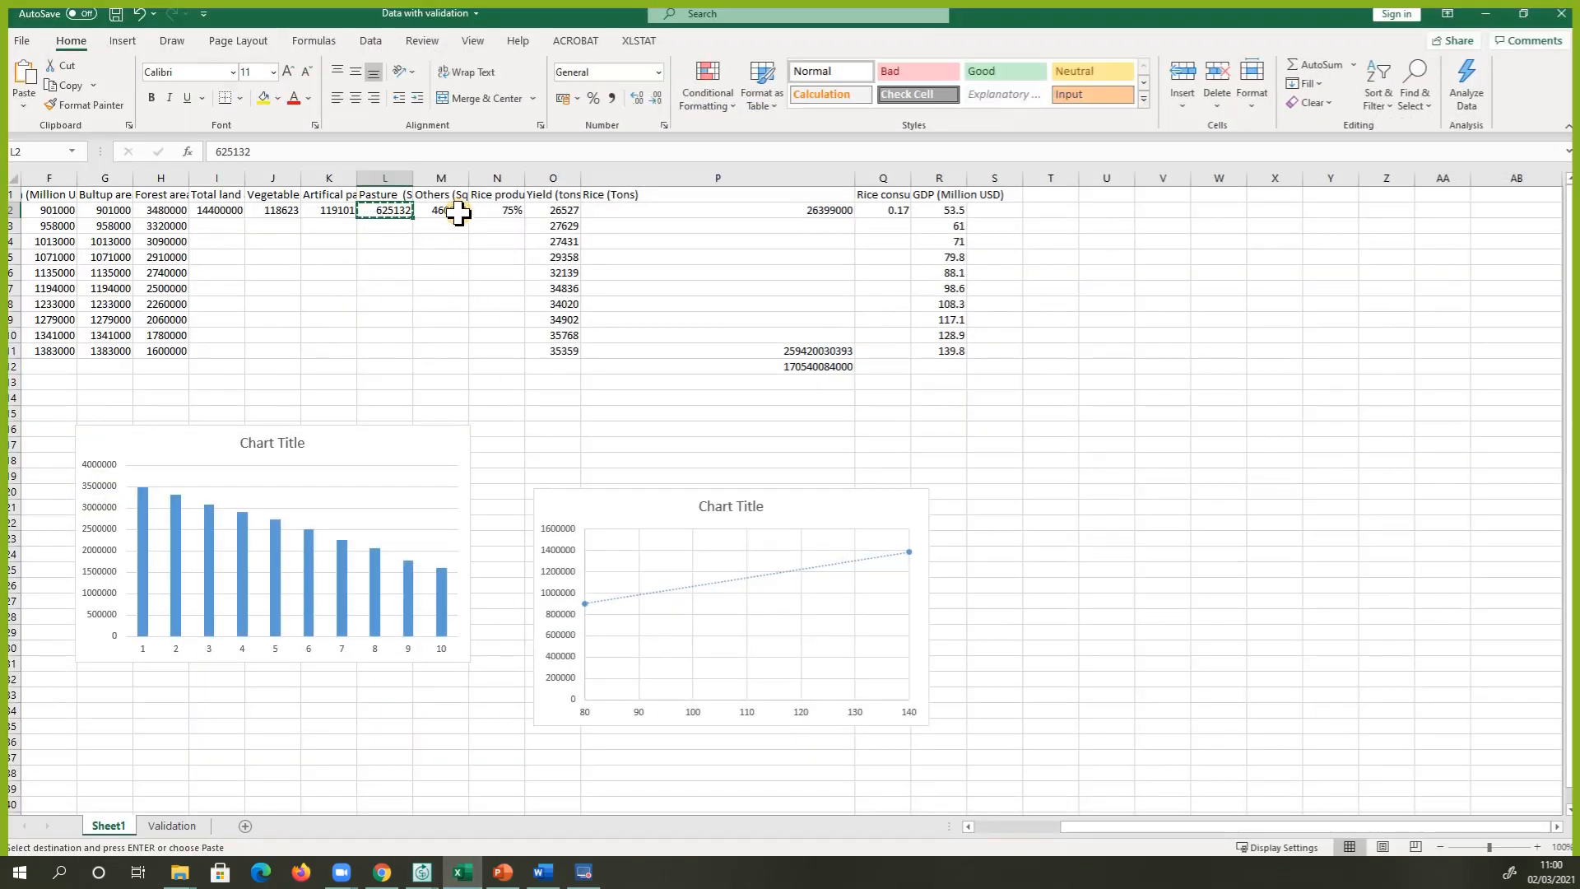
click(458, 212)
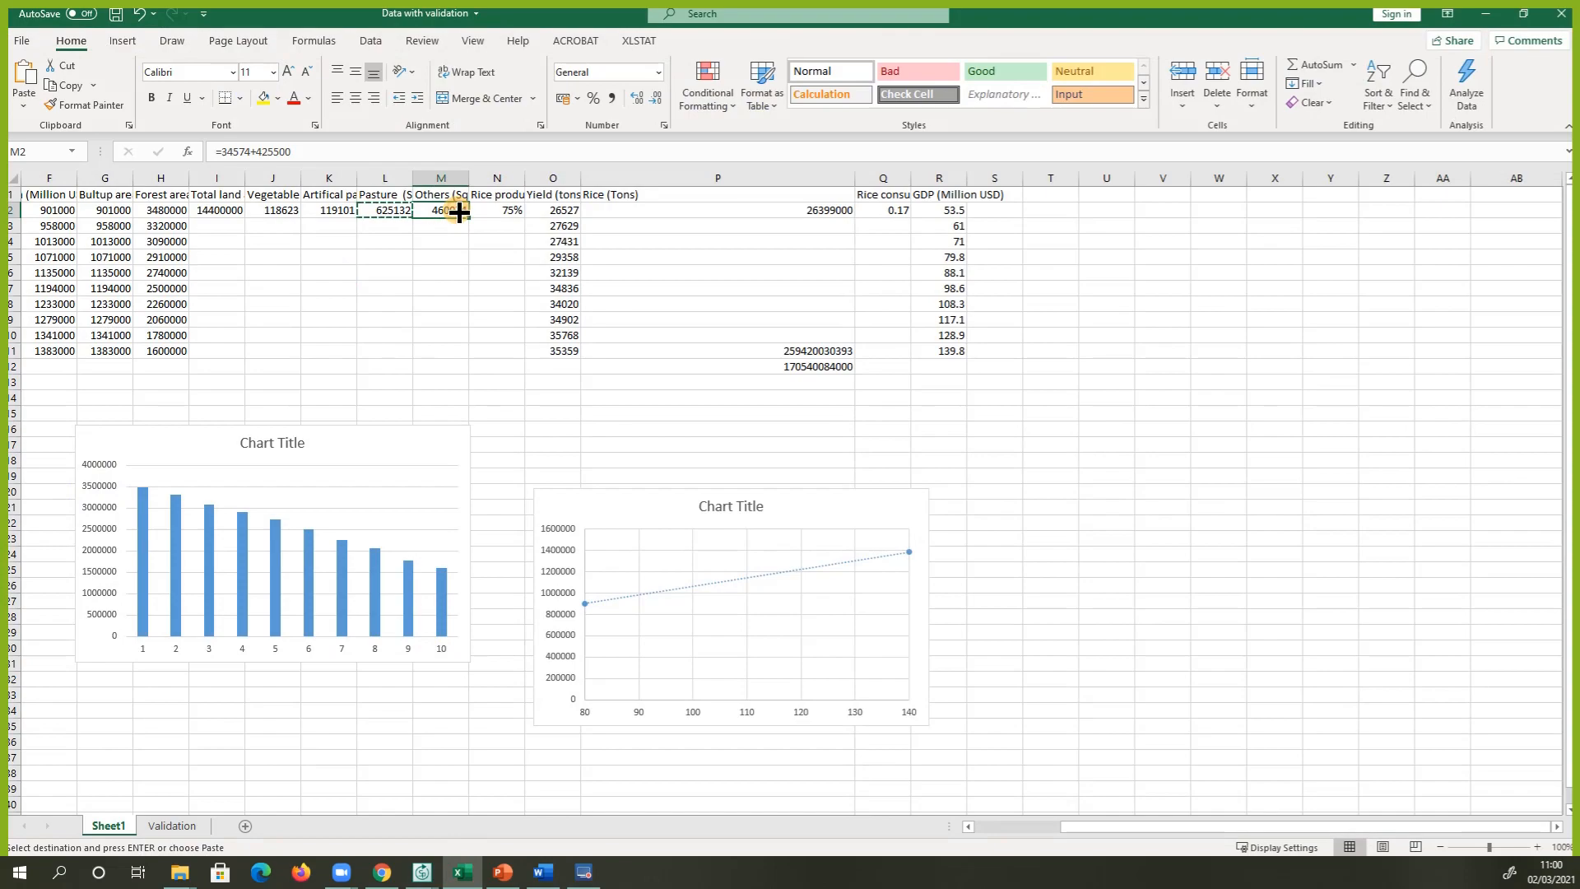
click(1486, 14)
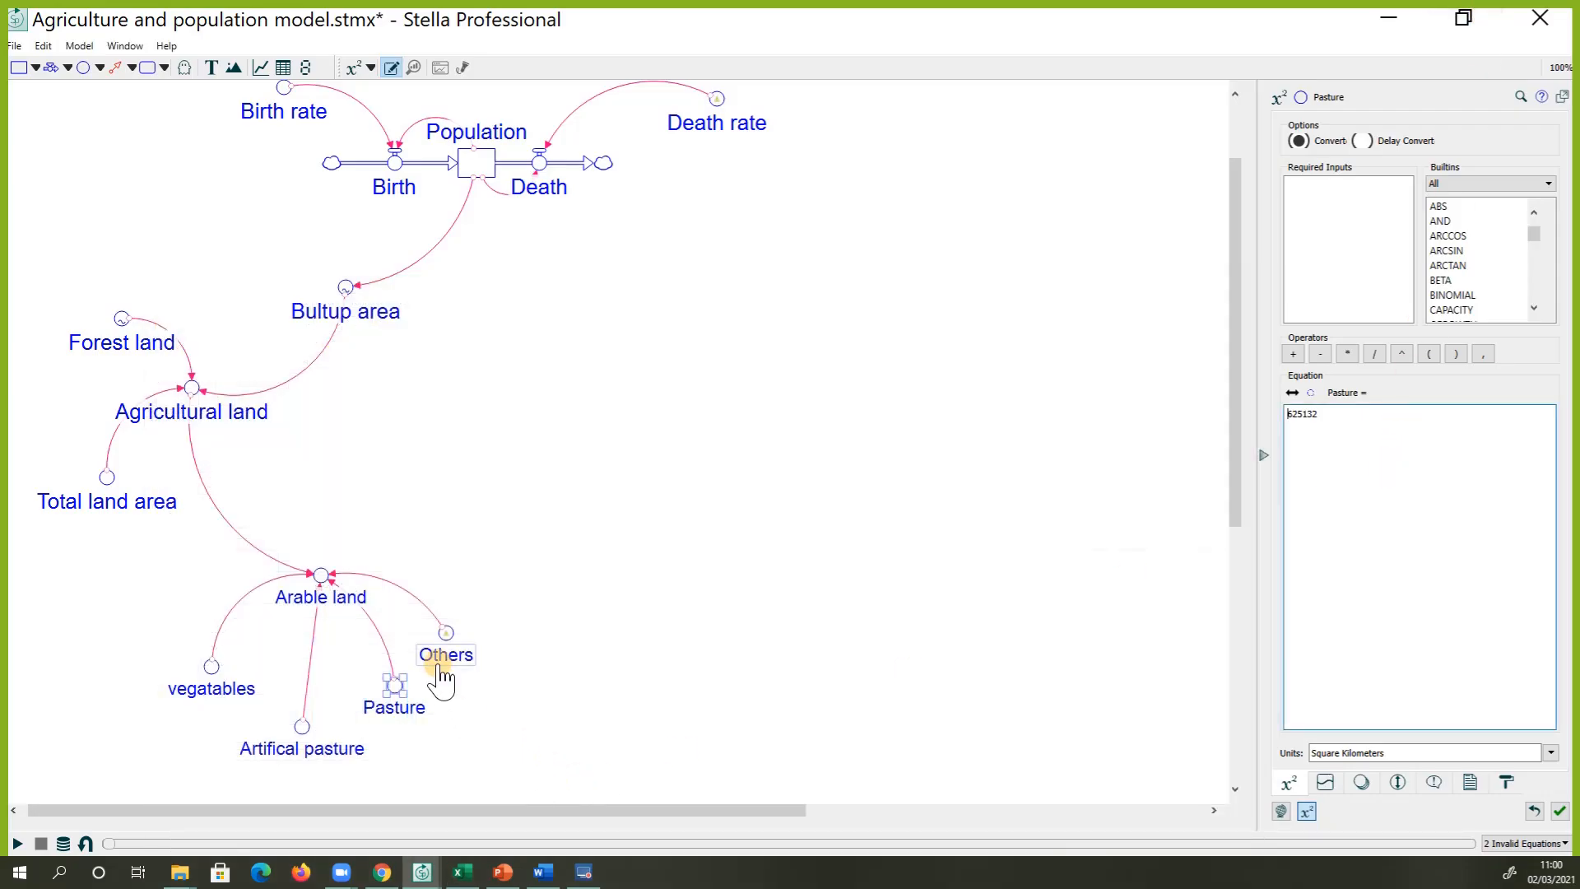
click(446, 634)
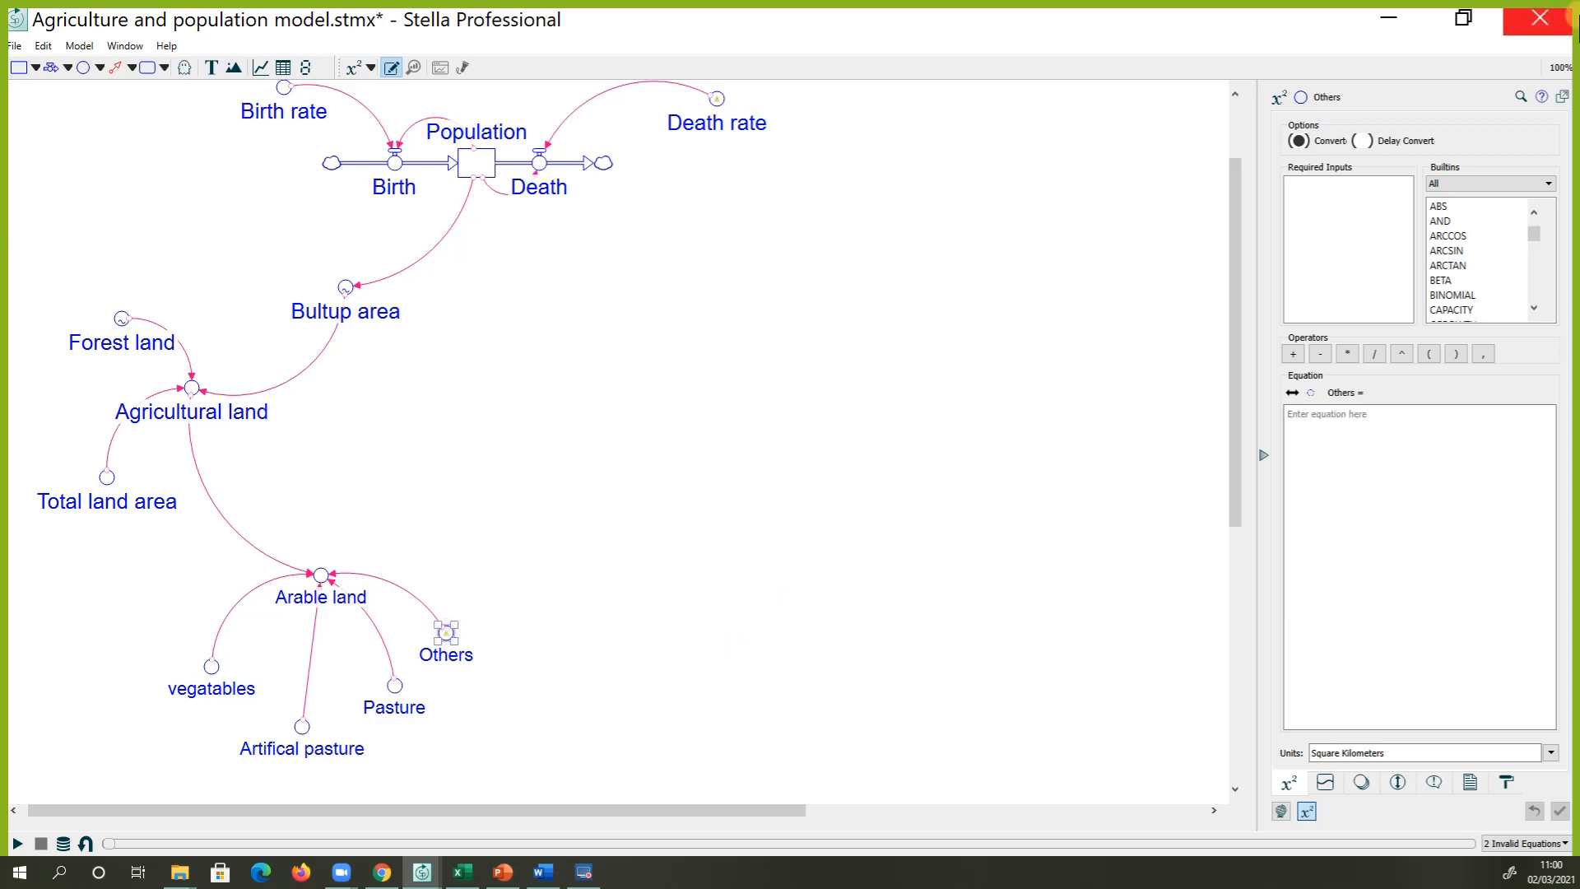
click(1347, 449)
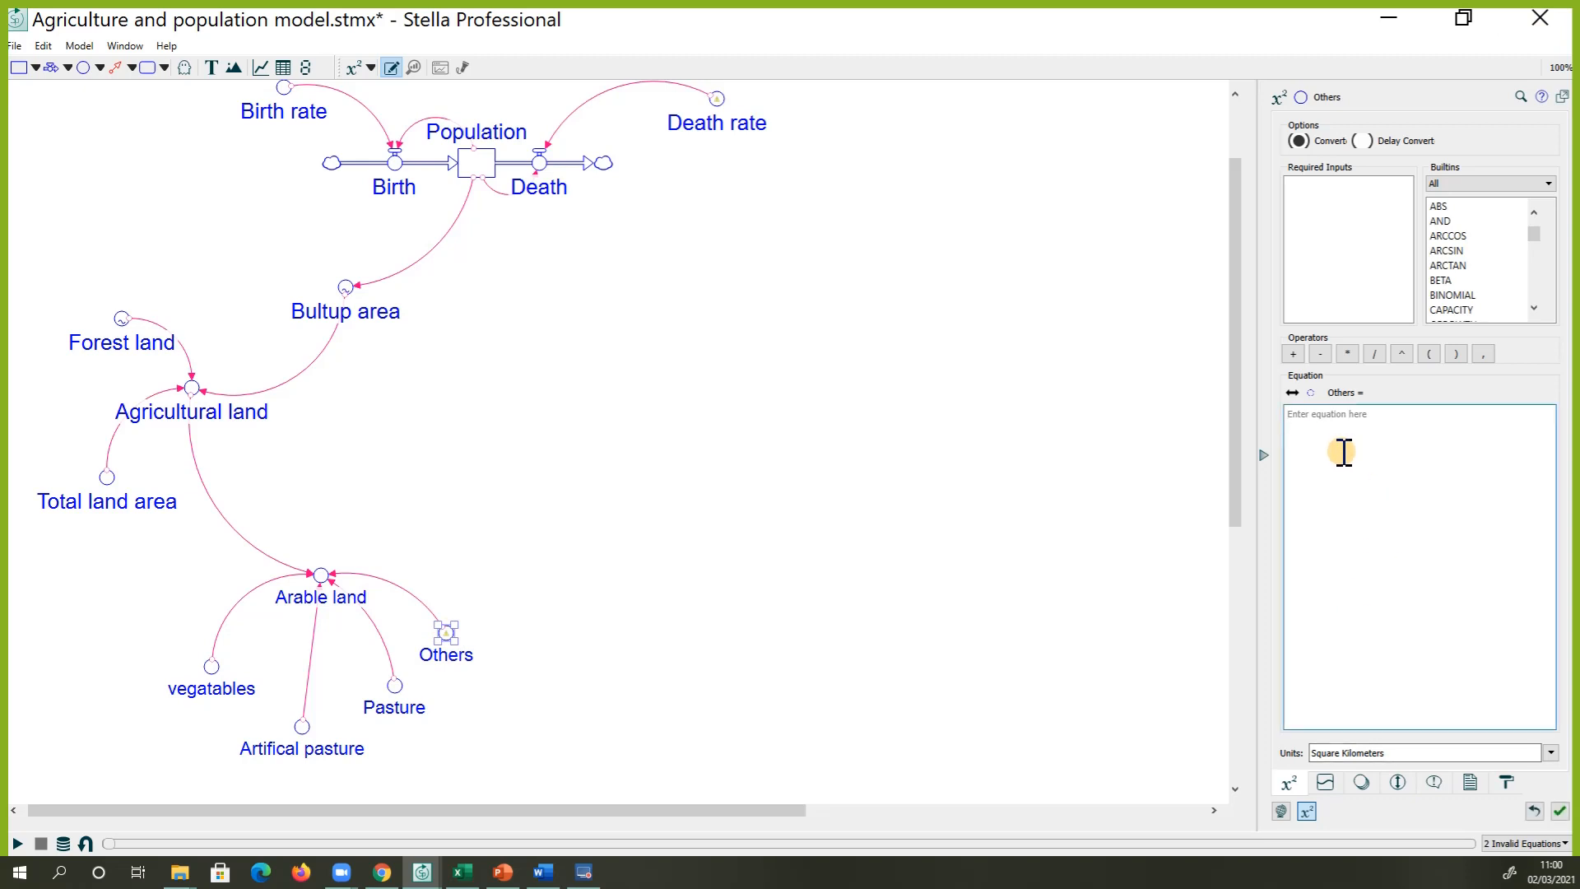
text(460074)
click(952, 428)
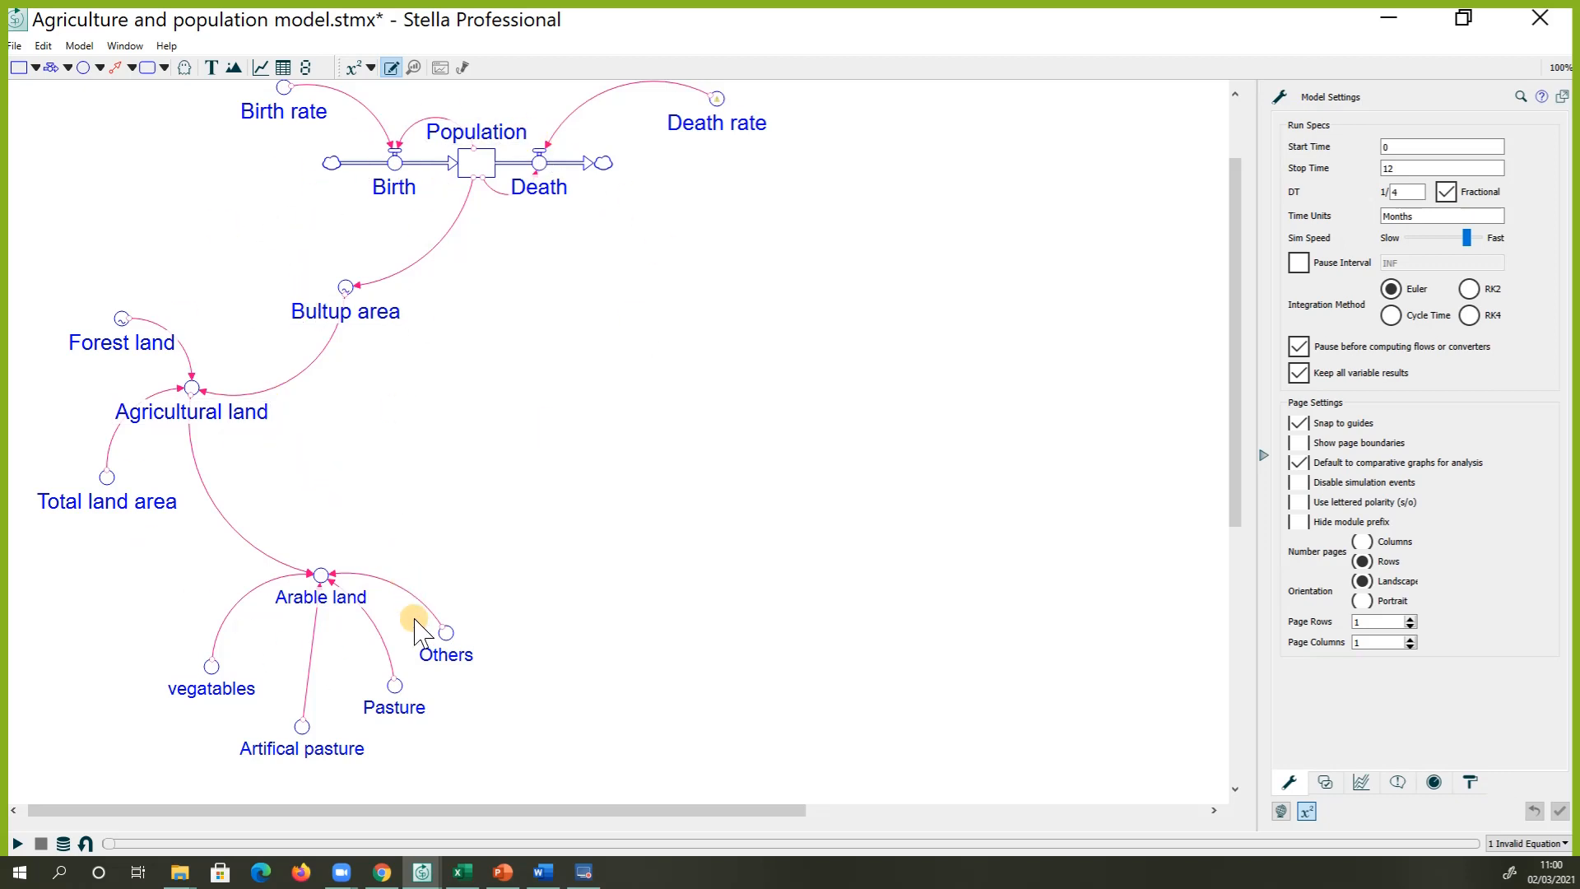
Examine the causal loop diagram in Word for the variables that follow Arable land, and return to the Stella model
scroll(413, 625, up, 1)
scroll(414, 625, down, 1)
scroll(436, 486, up, 1)
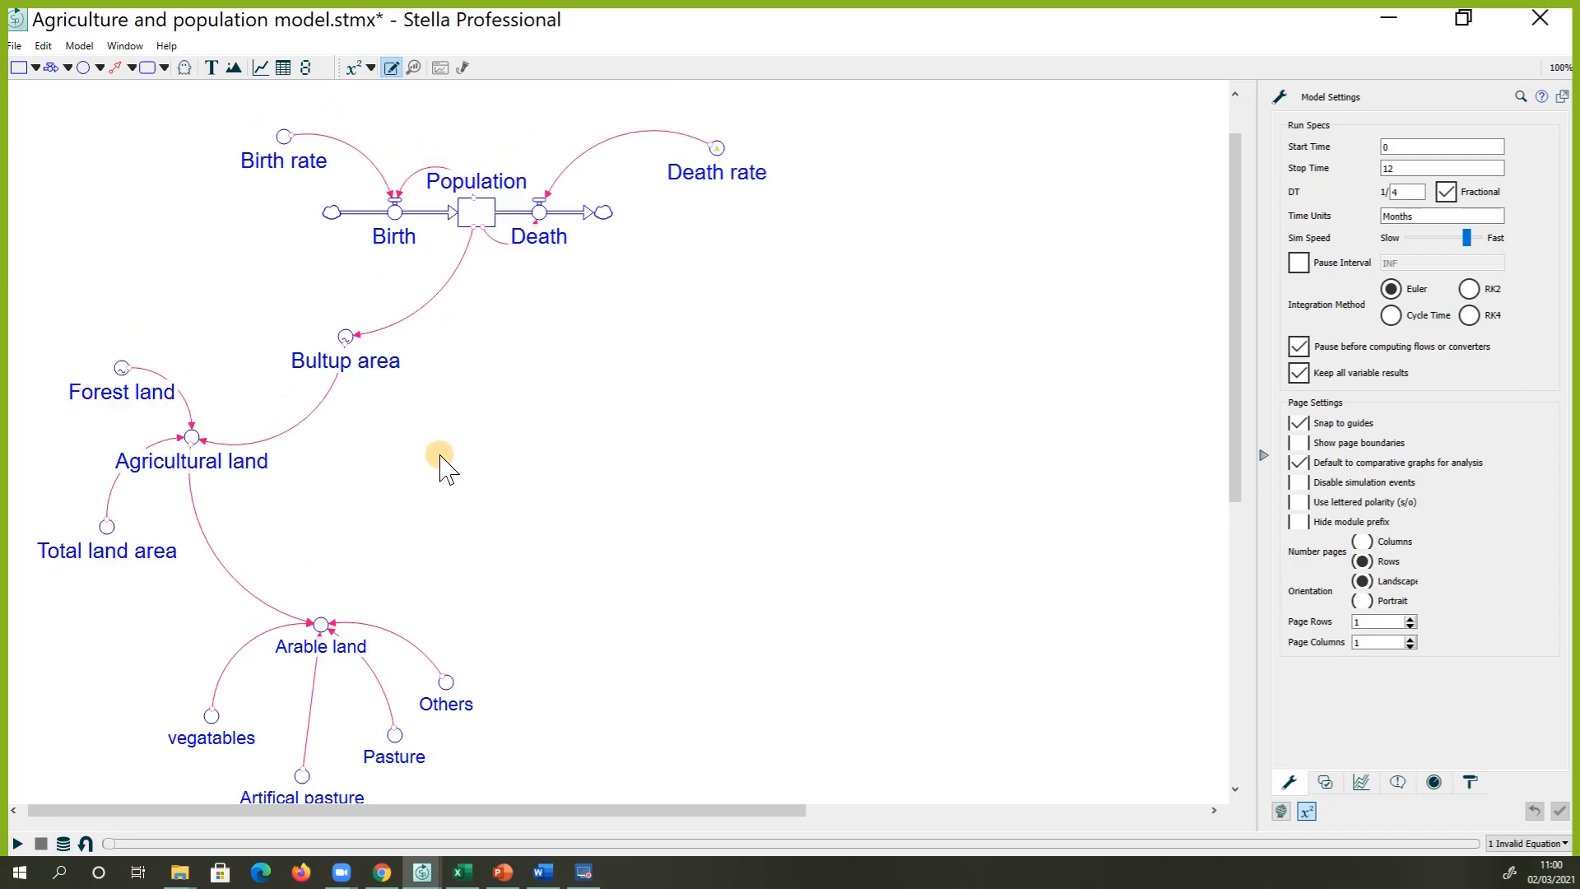
scroll(491, 420, down, 2)
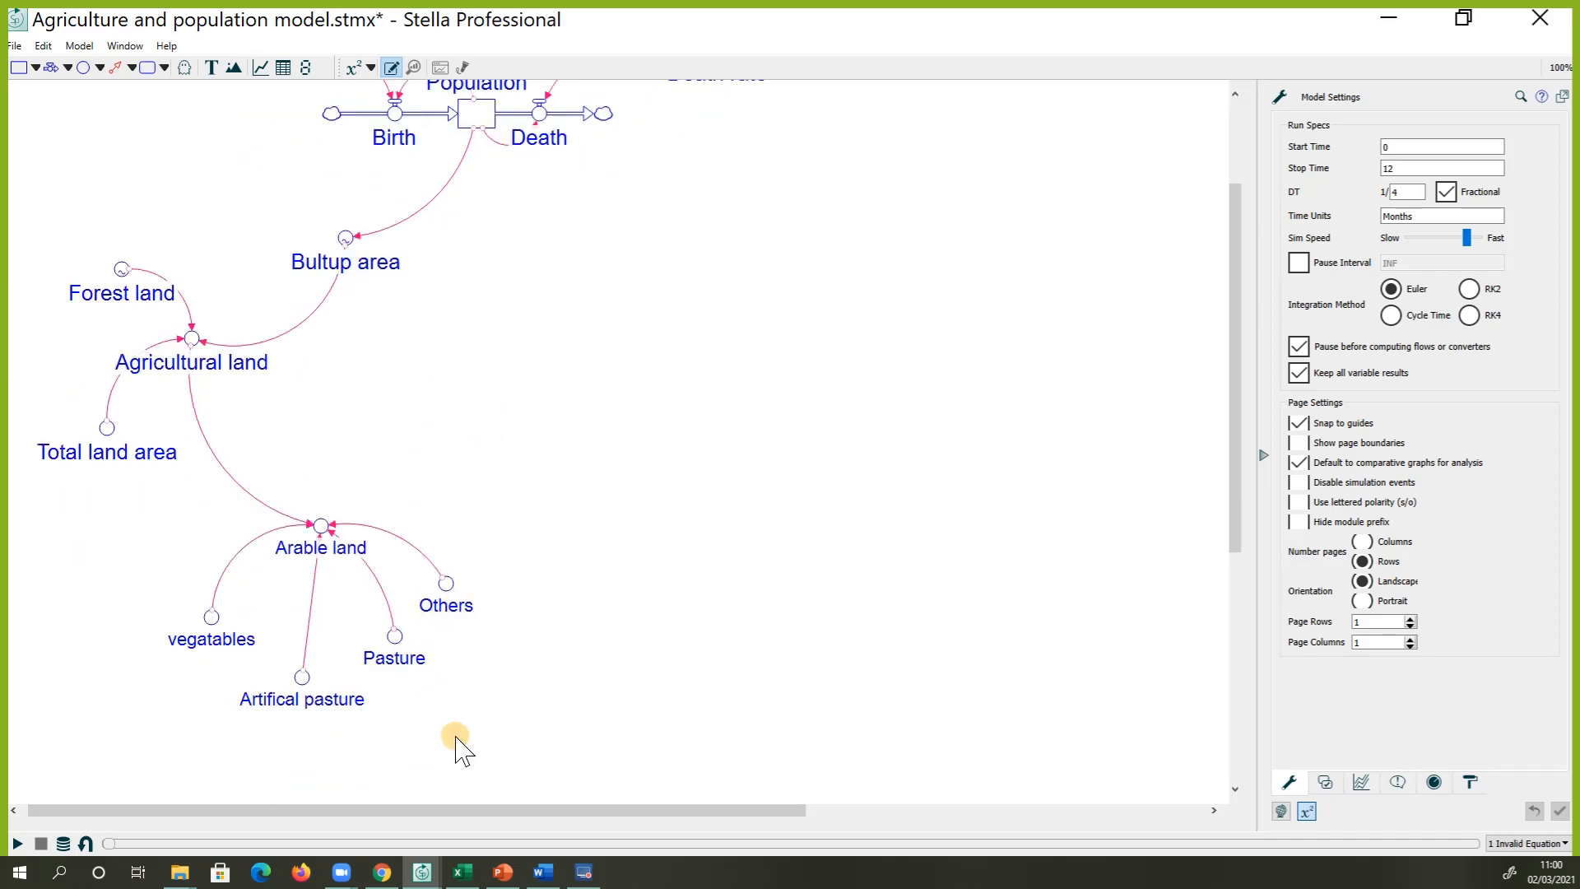
click(538, 874)
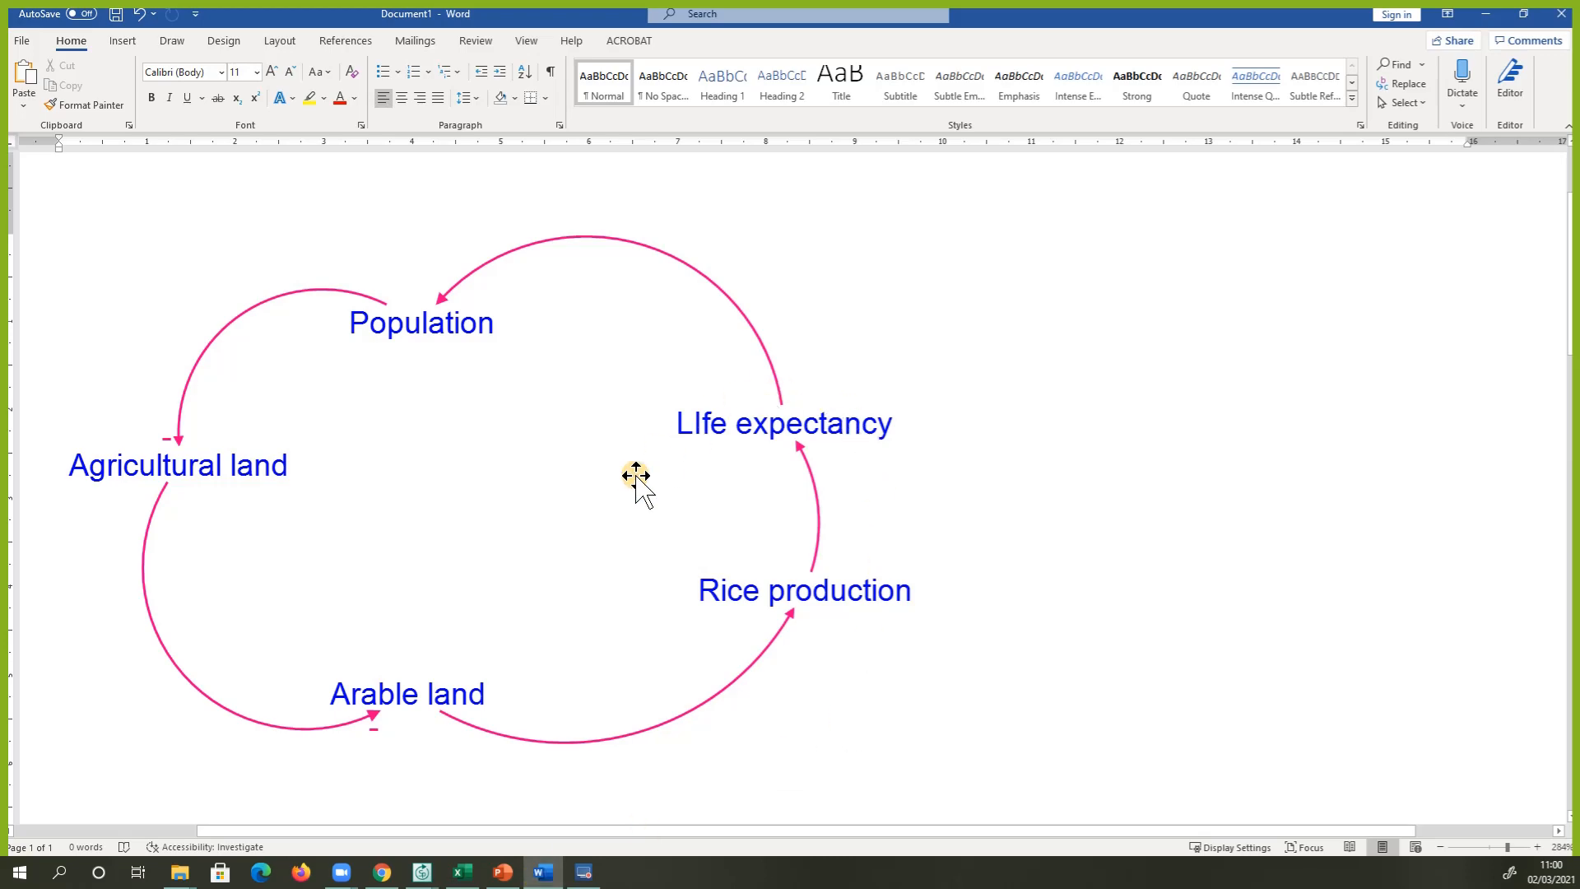
click(1486, 14)
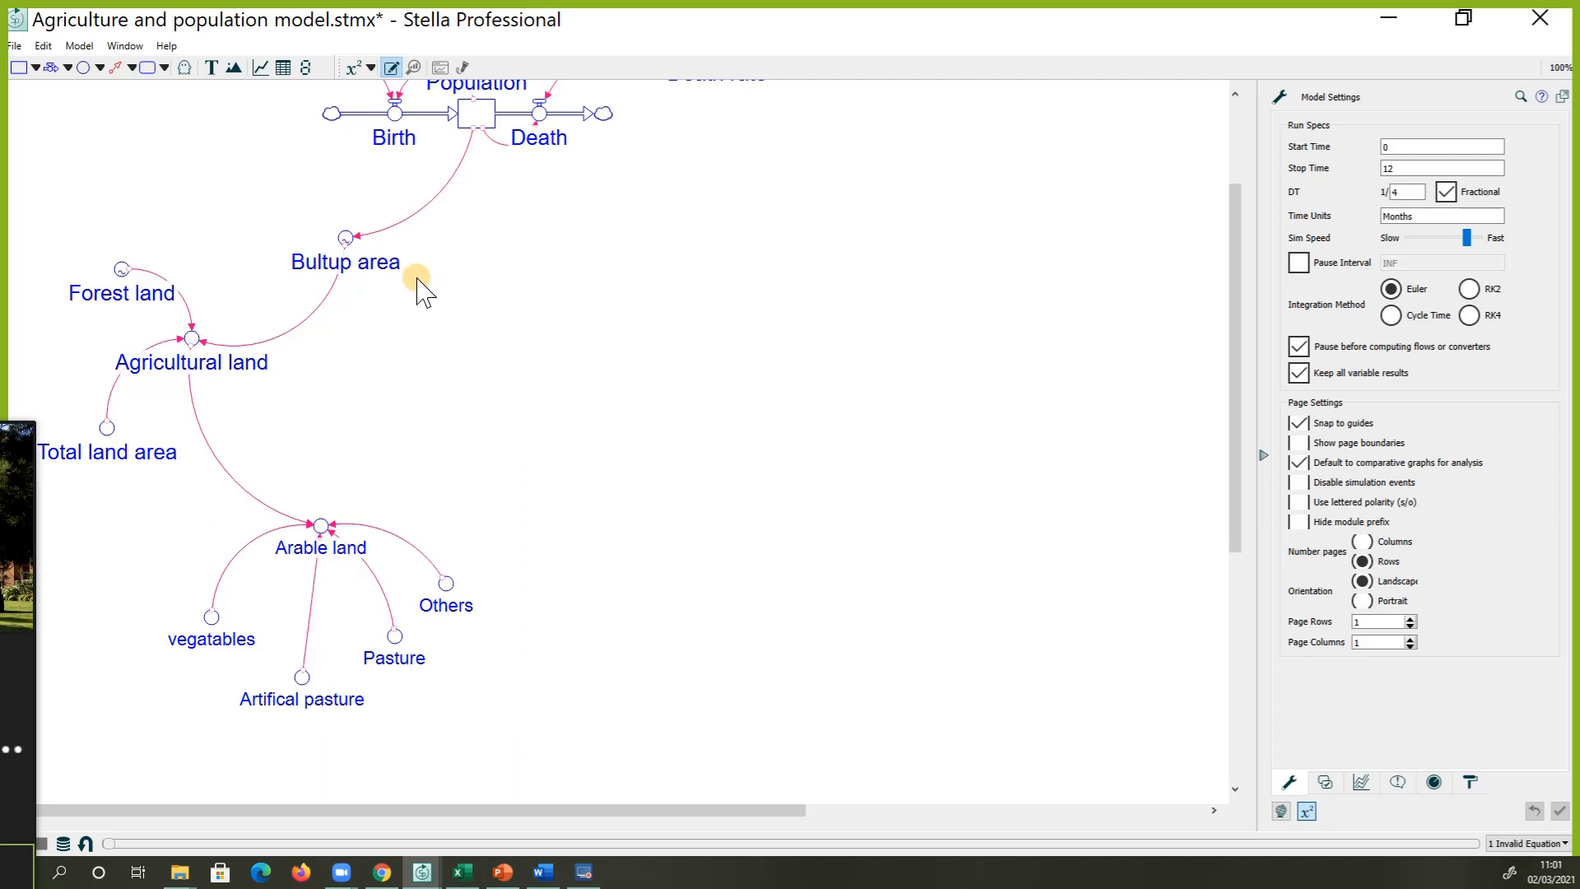
Add a stock named Rice in the empty area right of Bultup area, with an inflow named Rice production
click(18, 69)
click(815, 448)
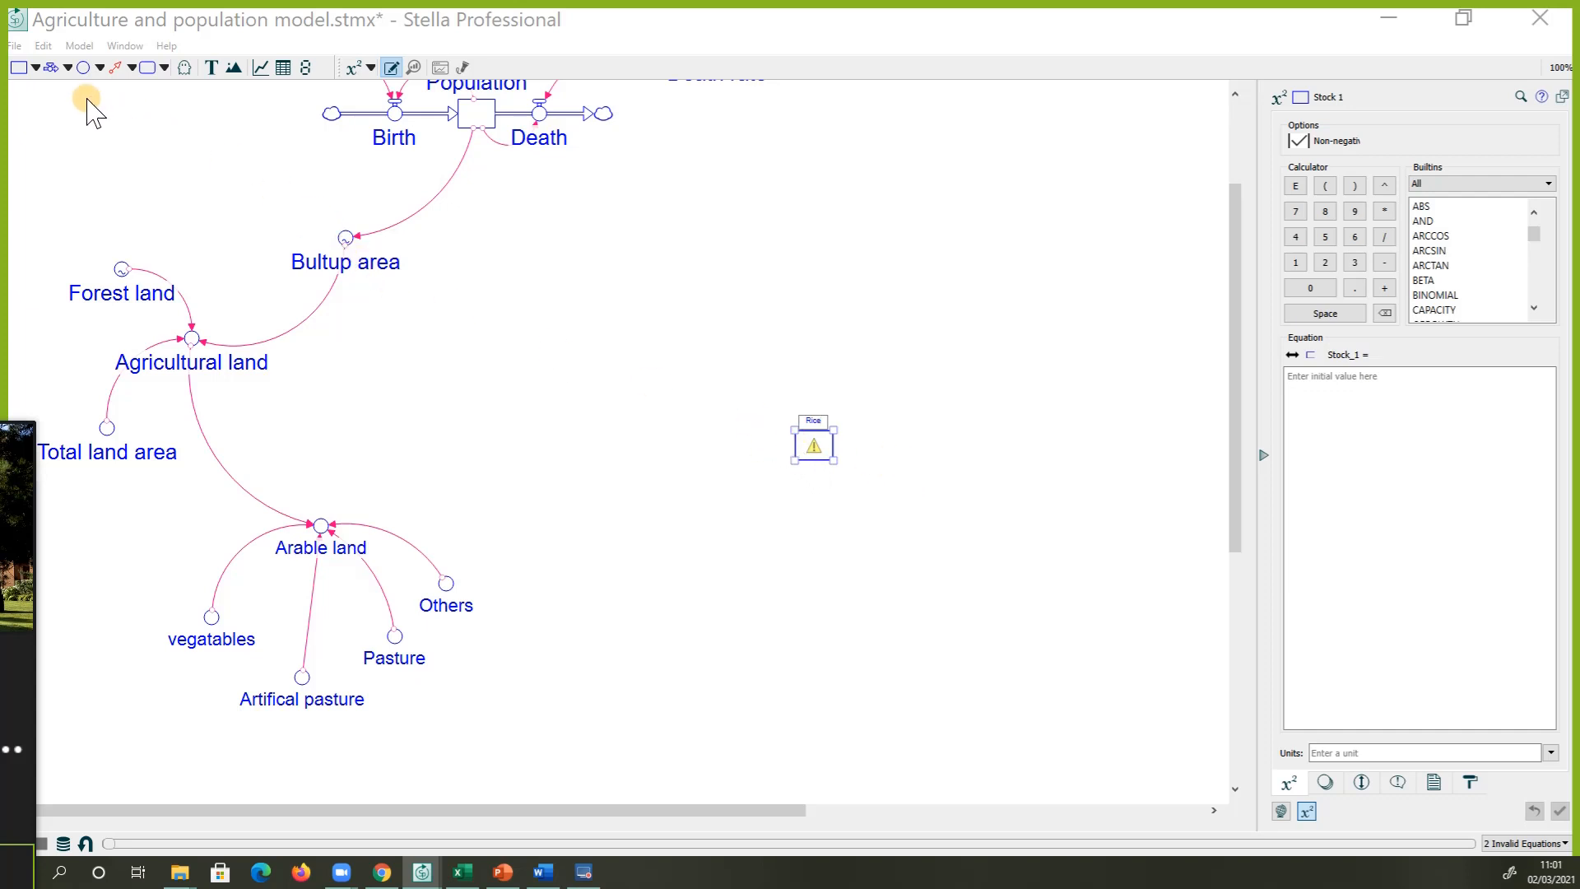
click(52, 70)
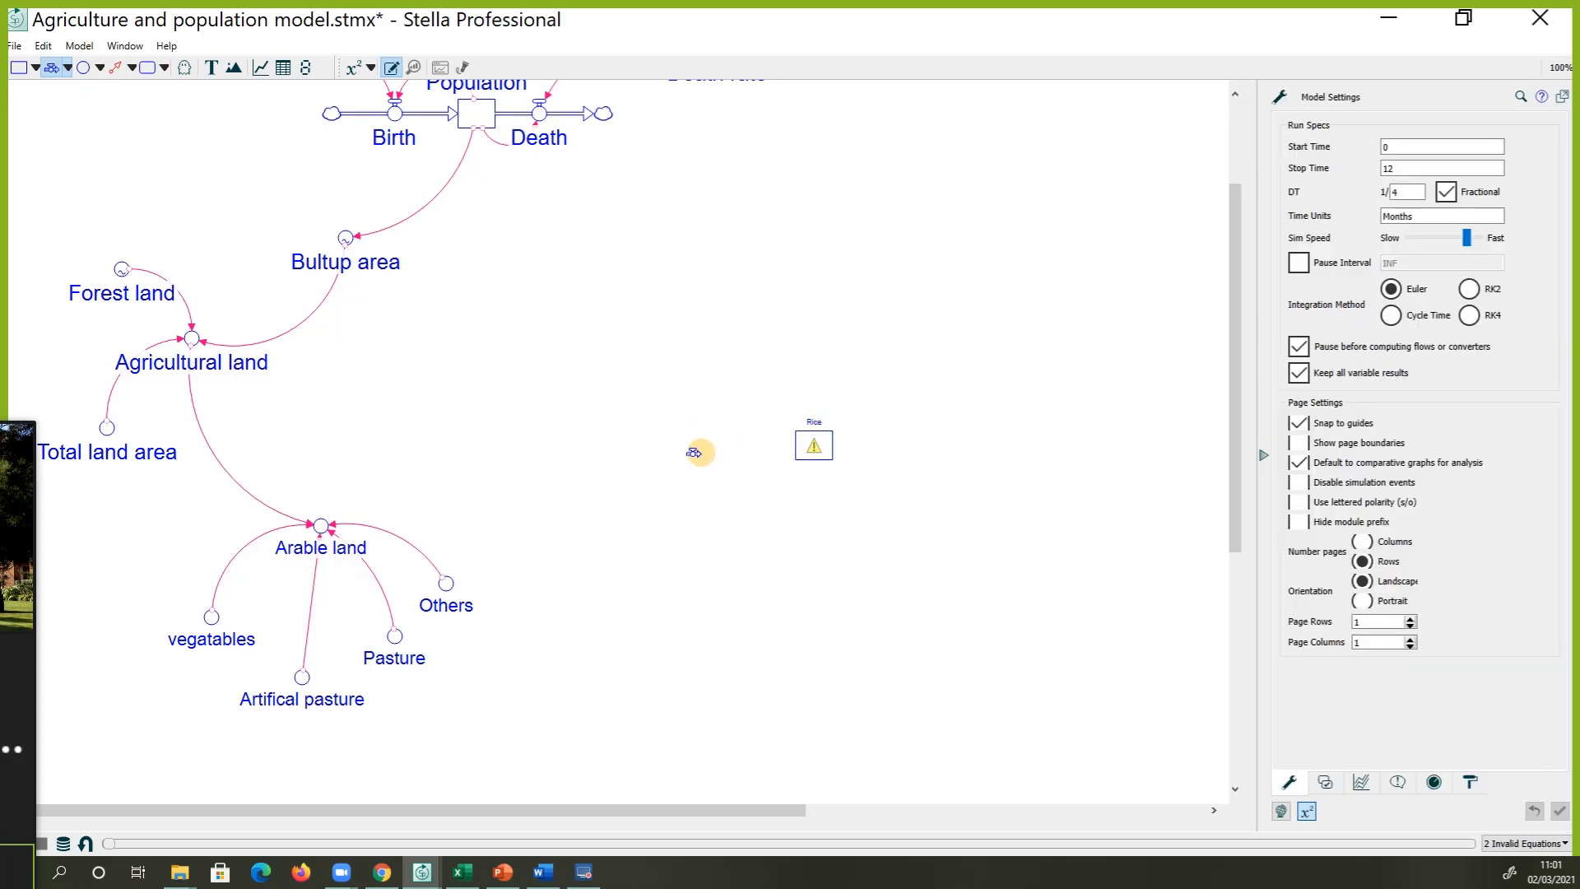
drag(690, 451, 741, 448)
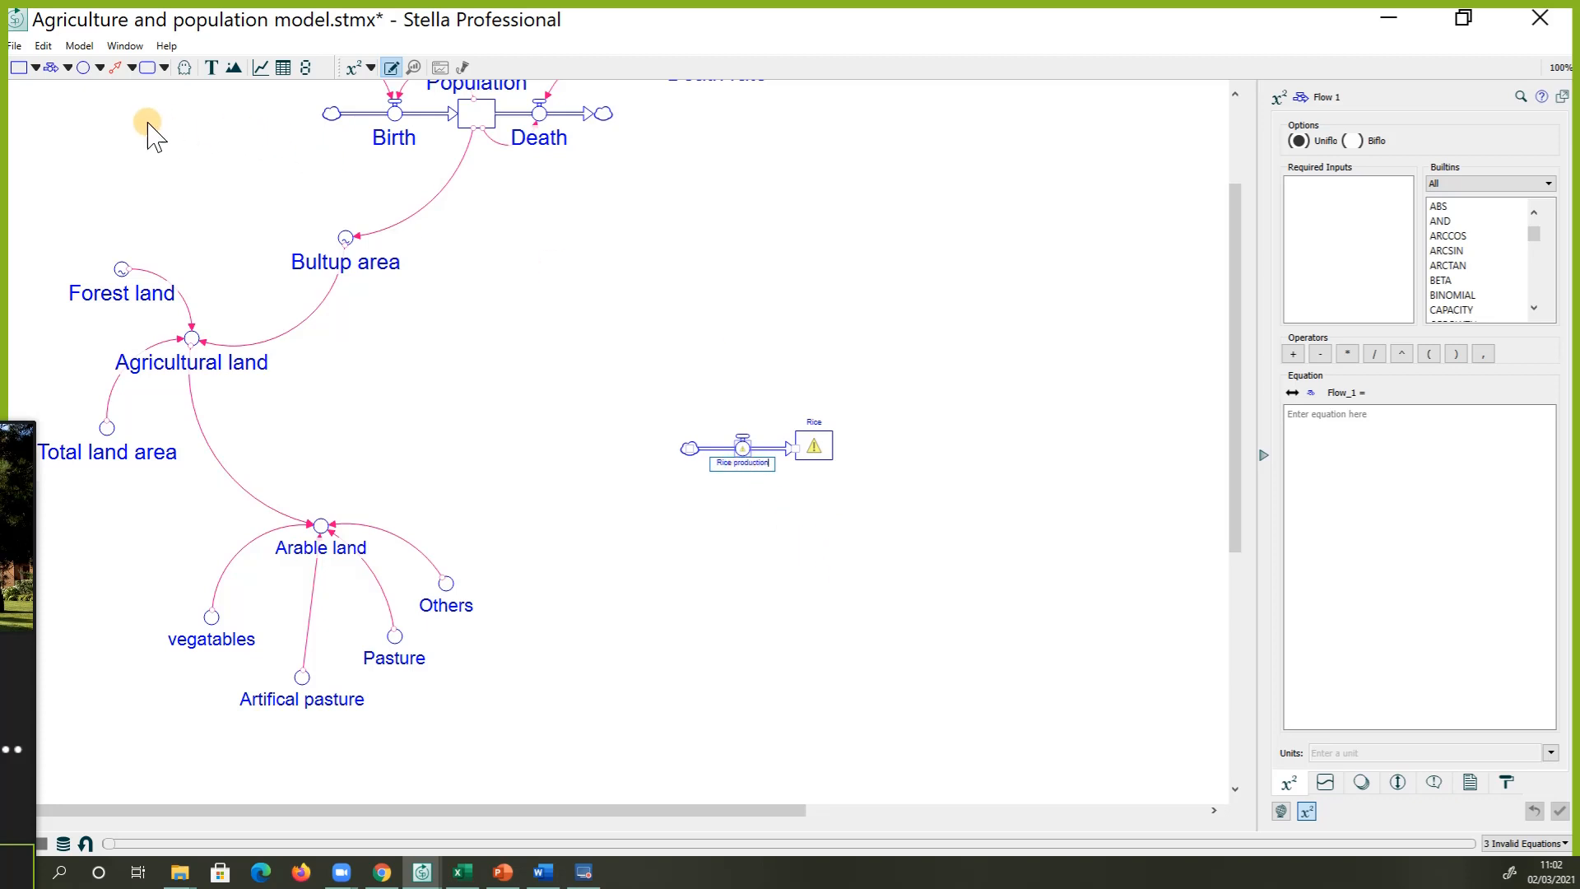
Add an outflow named Rice consumption from the Rice stock, ending in a cloud
click(116, 70)
click(51, 67)
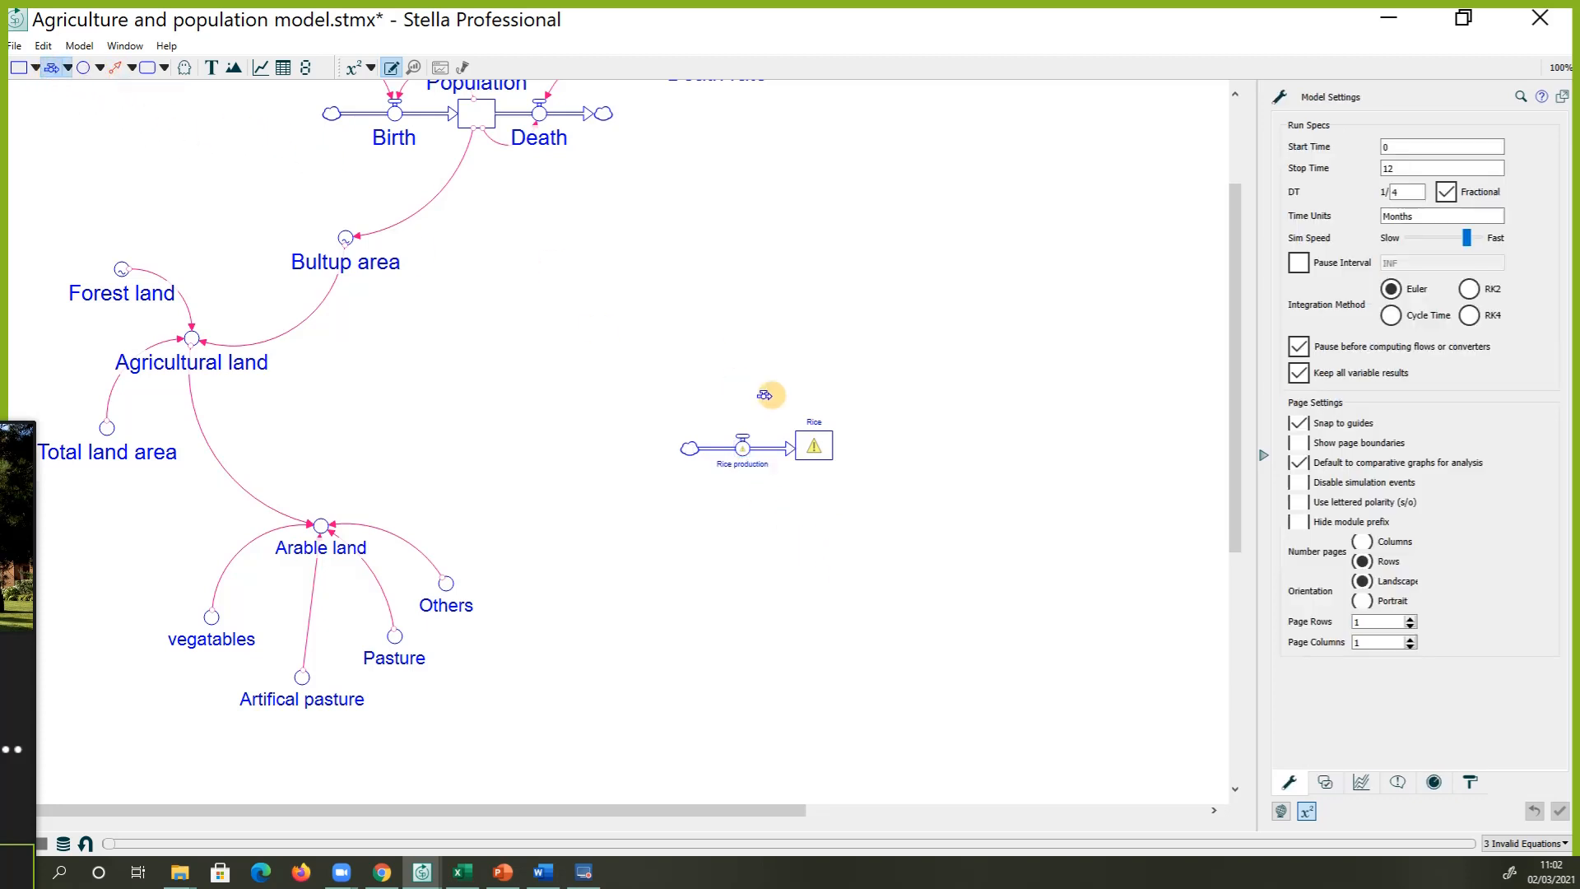
drag(833, 450, 961, 445)
click(887, 459)
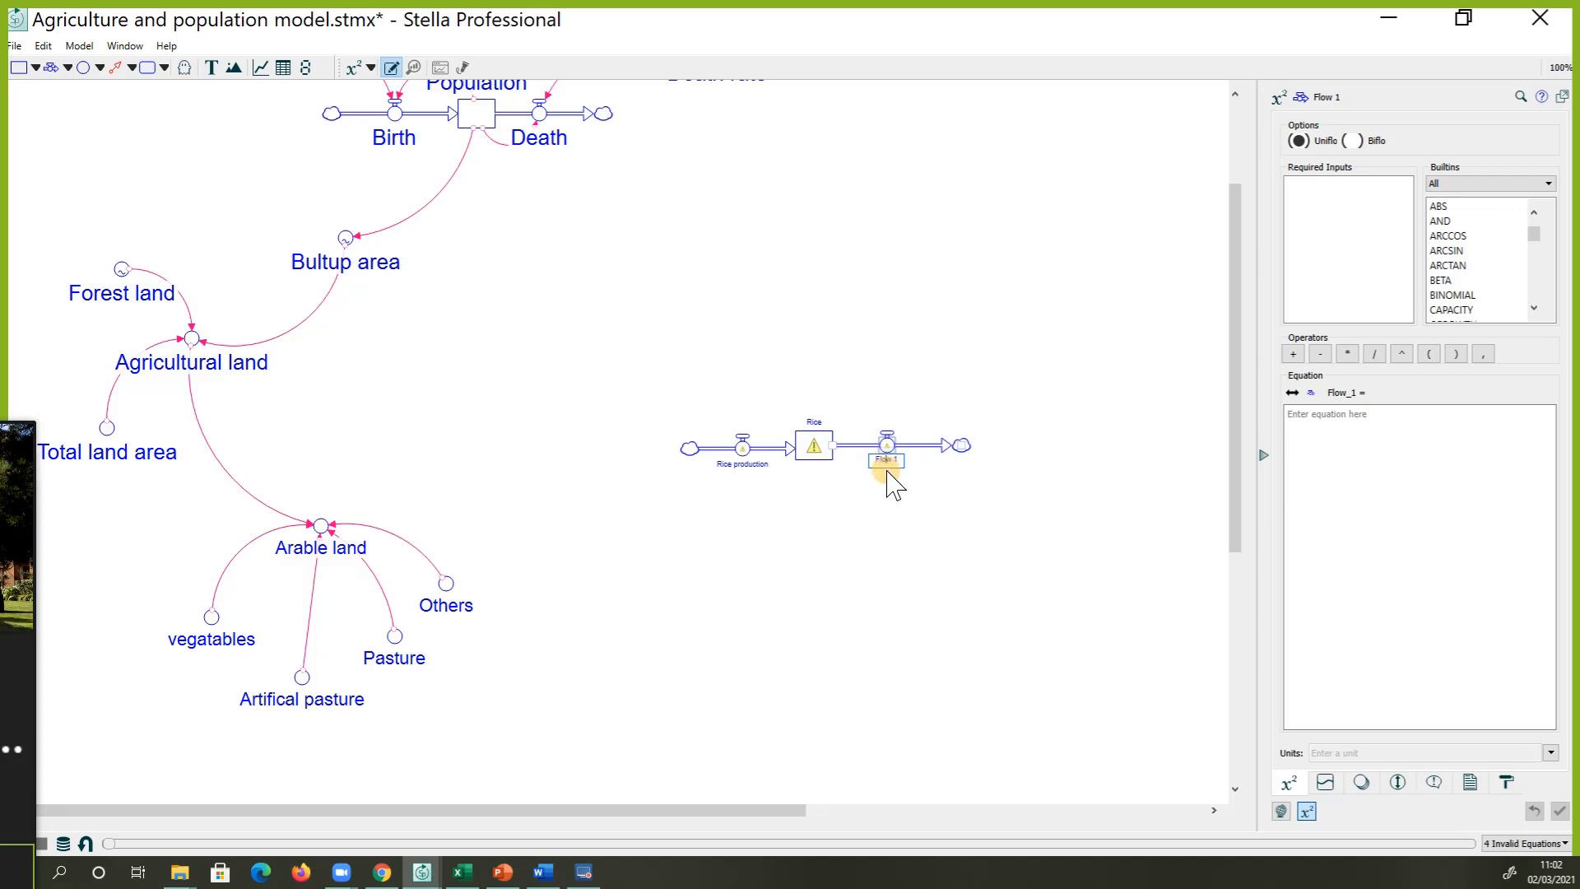
double_click(879, 461)
click(931, 553)
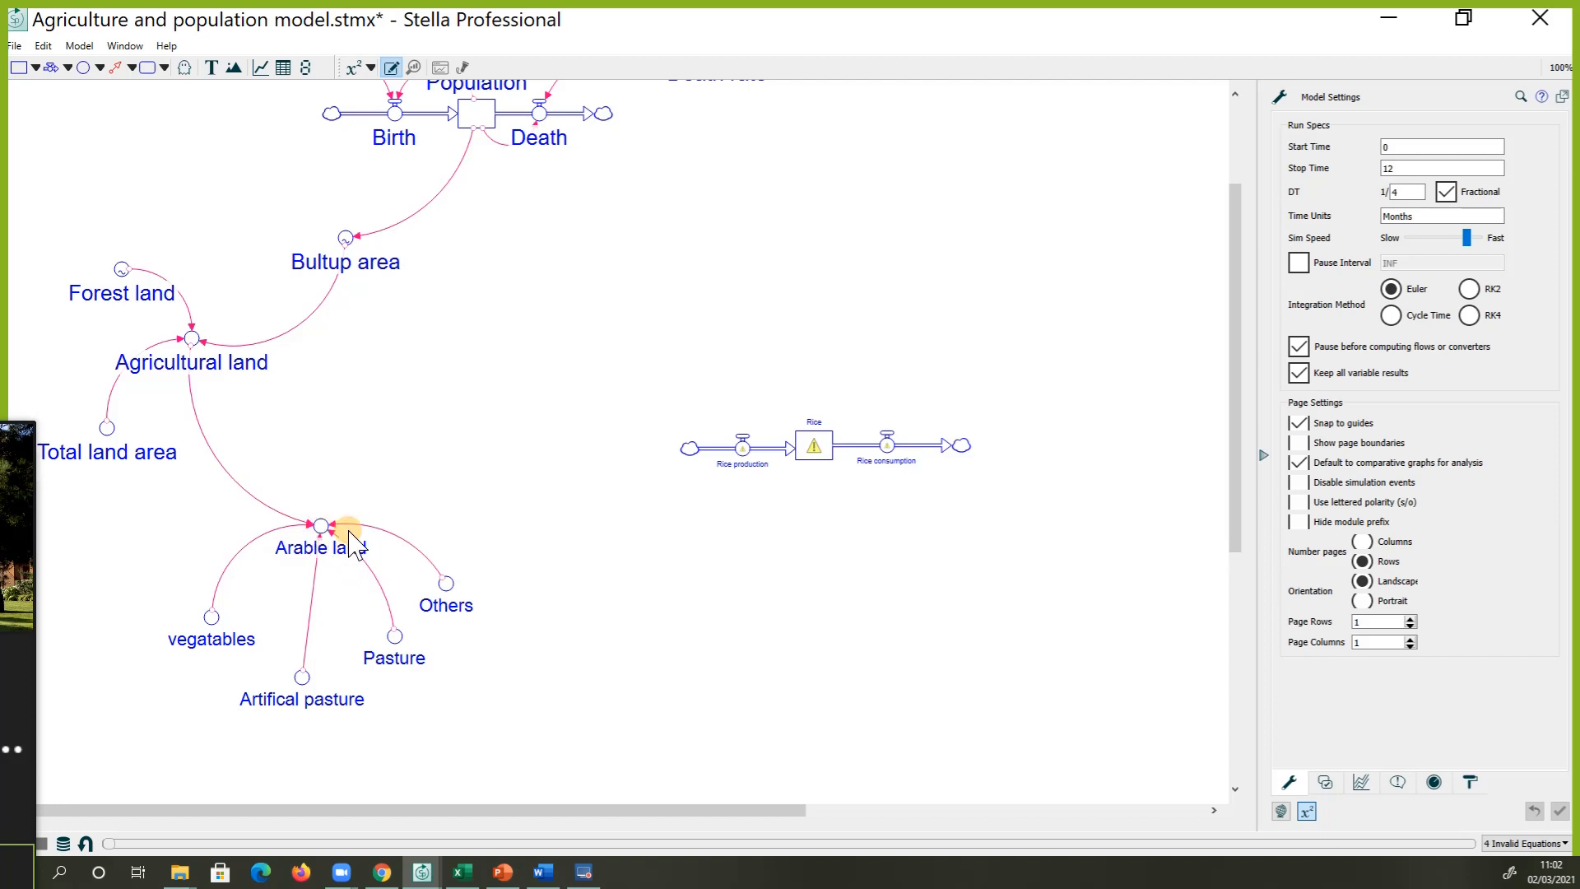
Place a converter named Riceproductionarea in the empty area below and left of the Rice production flow
click(85, 67)
click(604, 599)
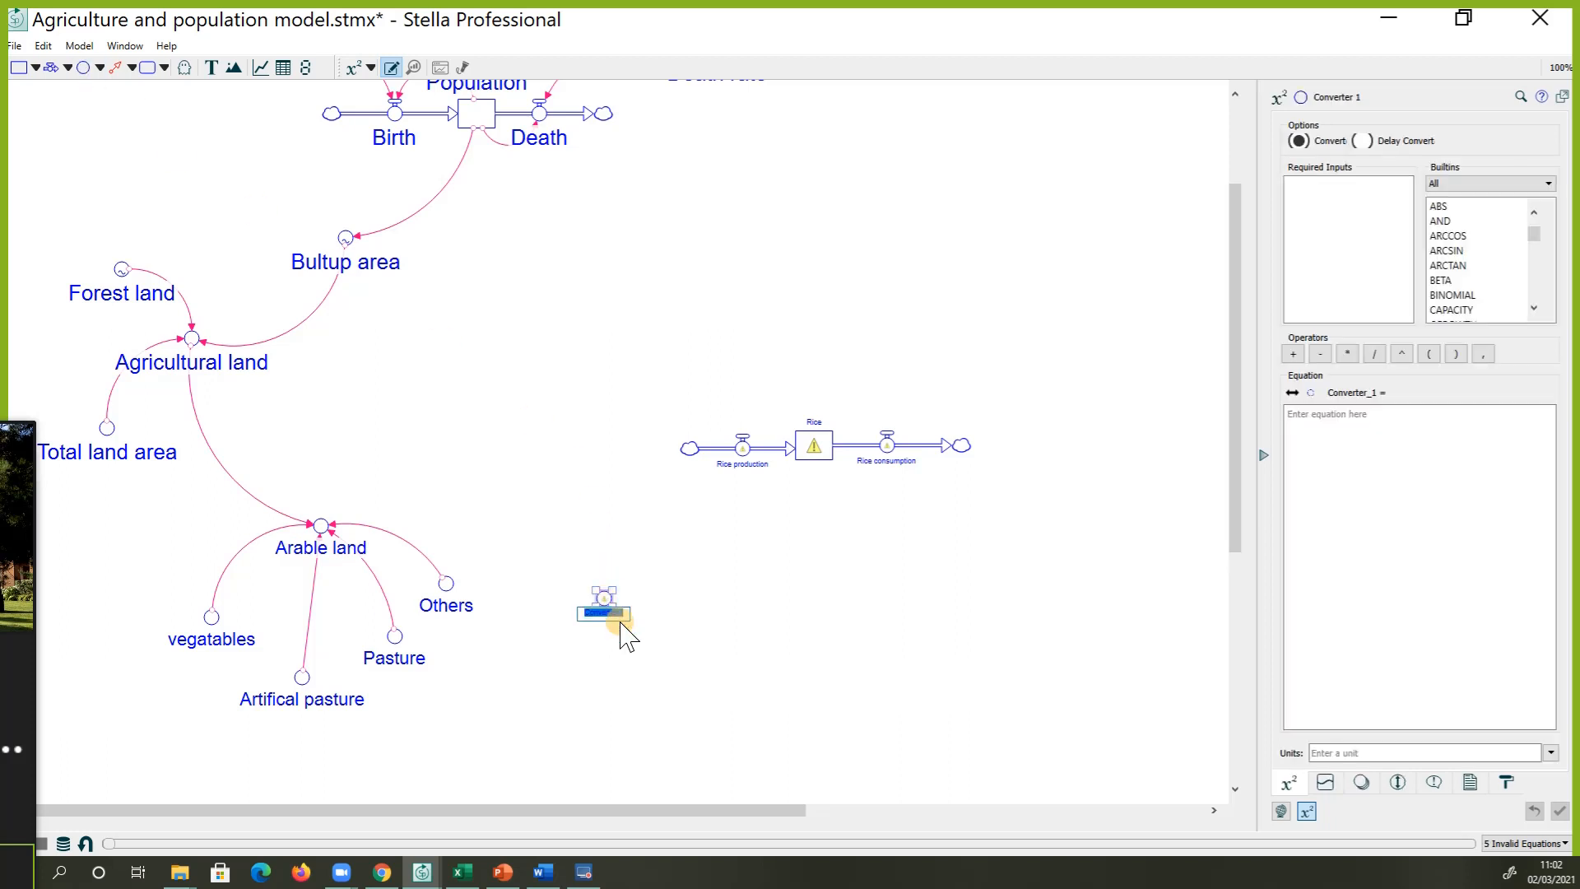
text(area)
click(687, 607)
Set the label font size of Rice, its two flows and Riceproductionarea to 20
drag(1108, 702, 532, 299)
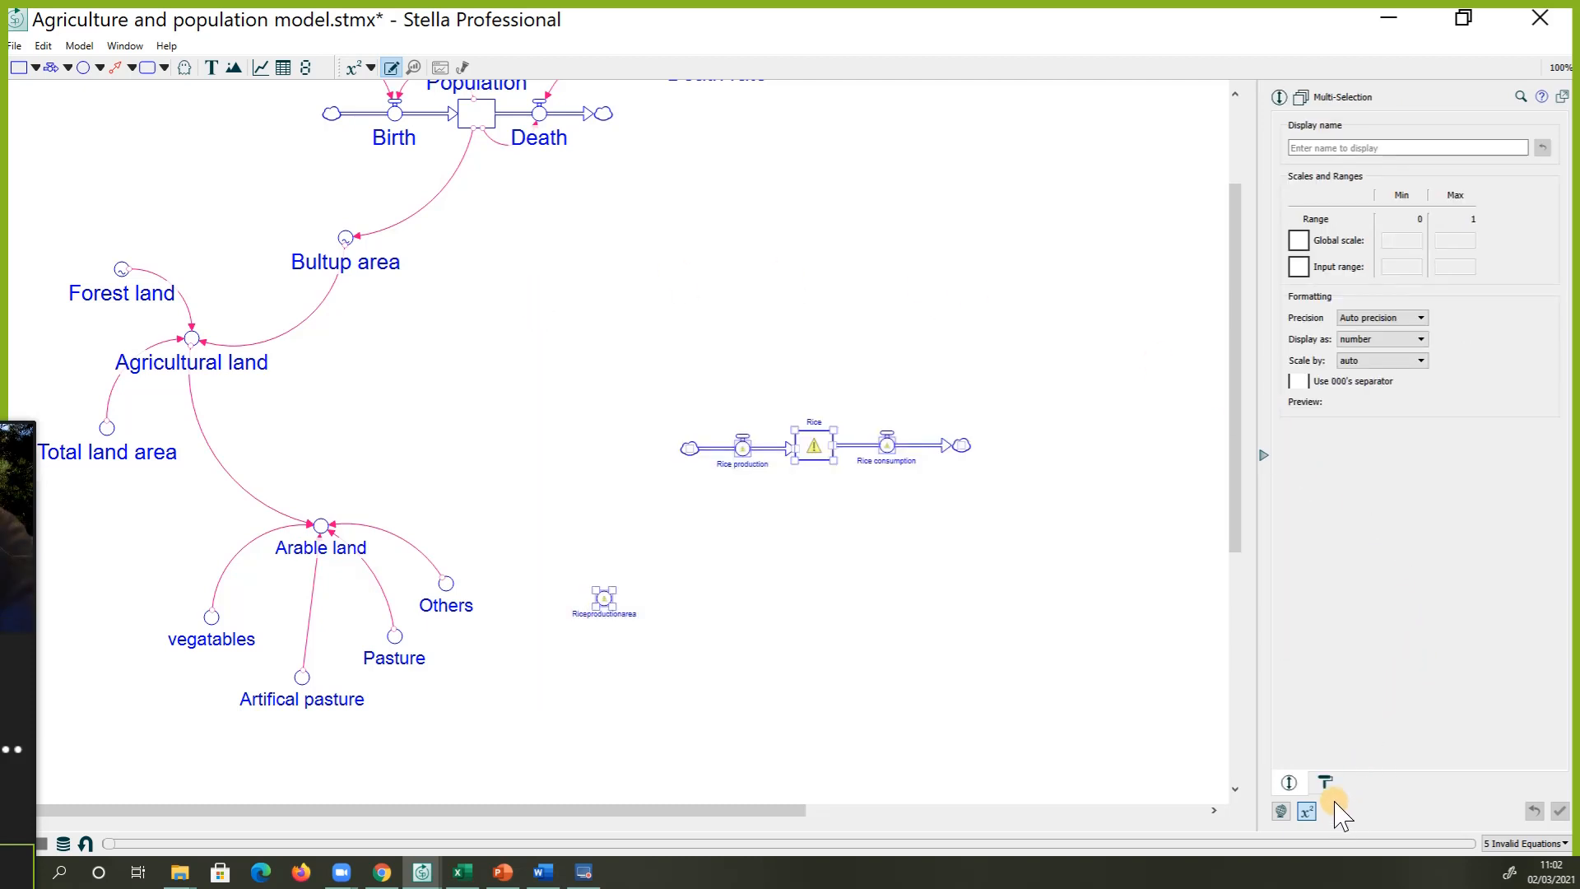
click(1282, 811)
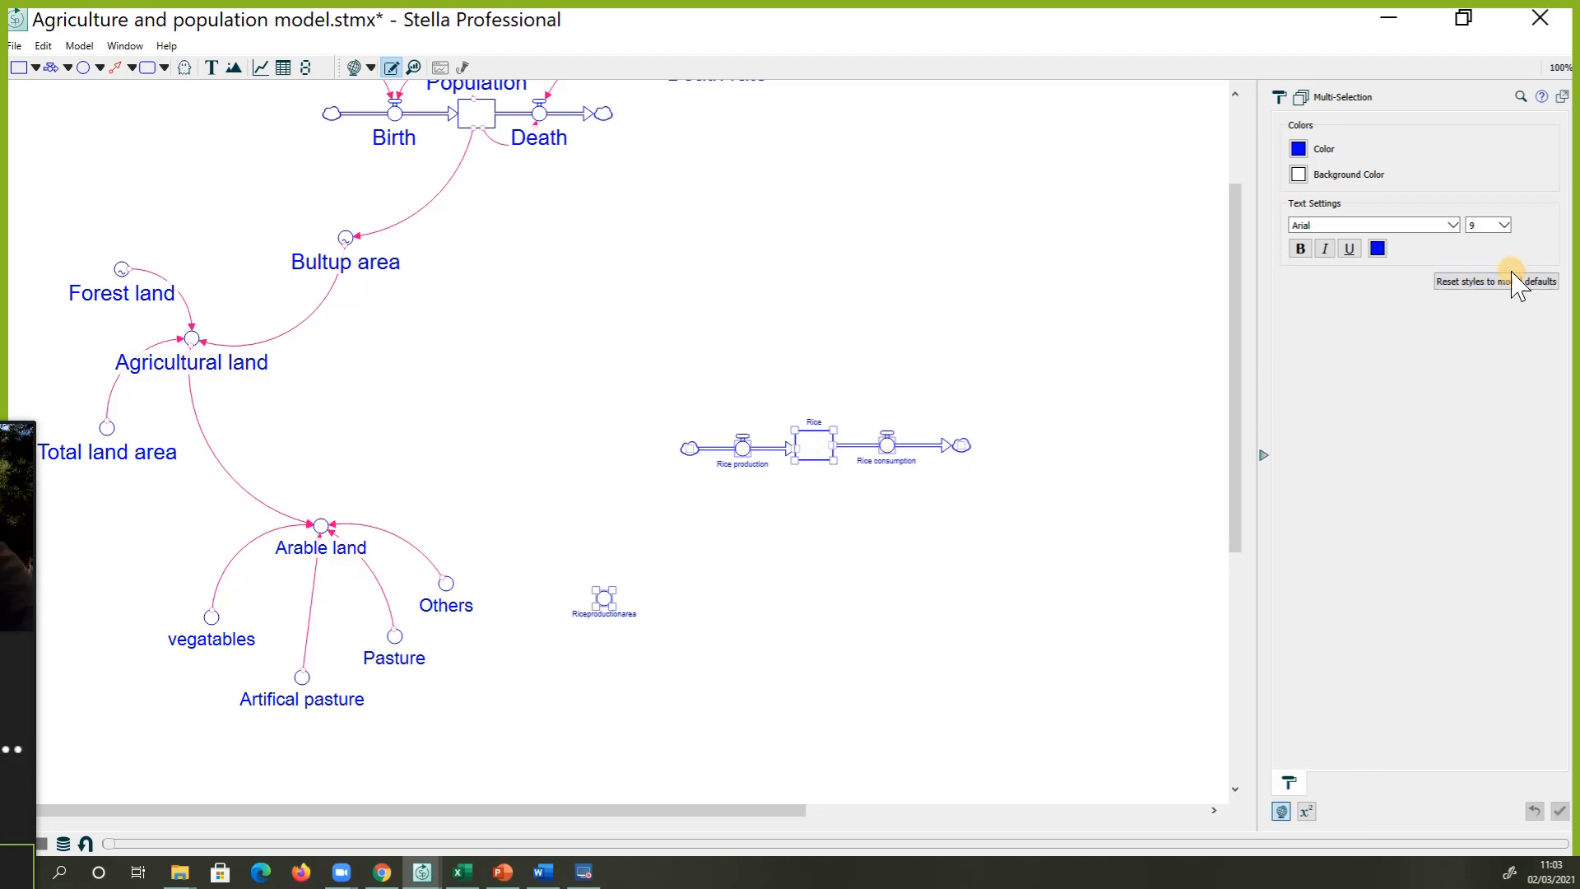
click(1504, 226)
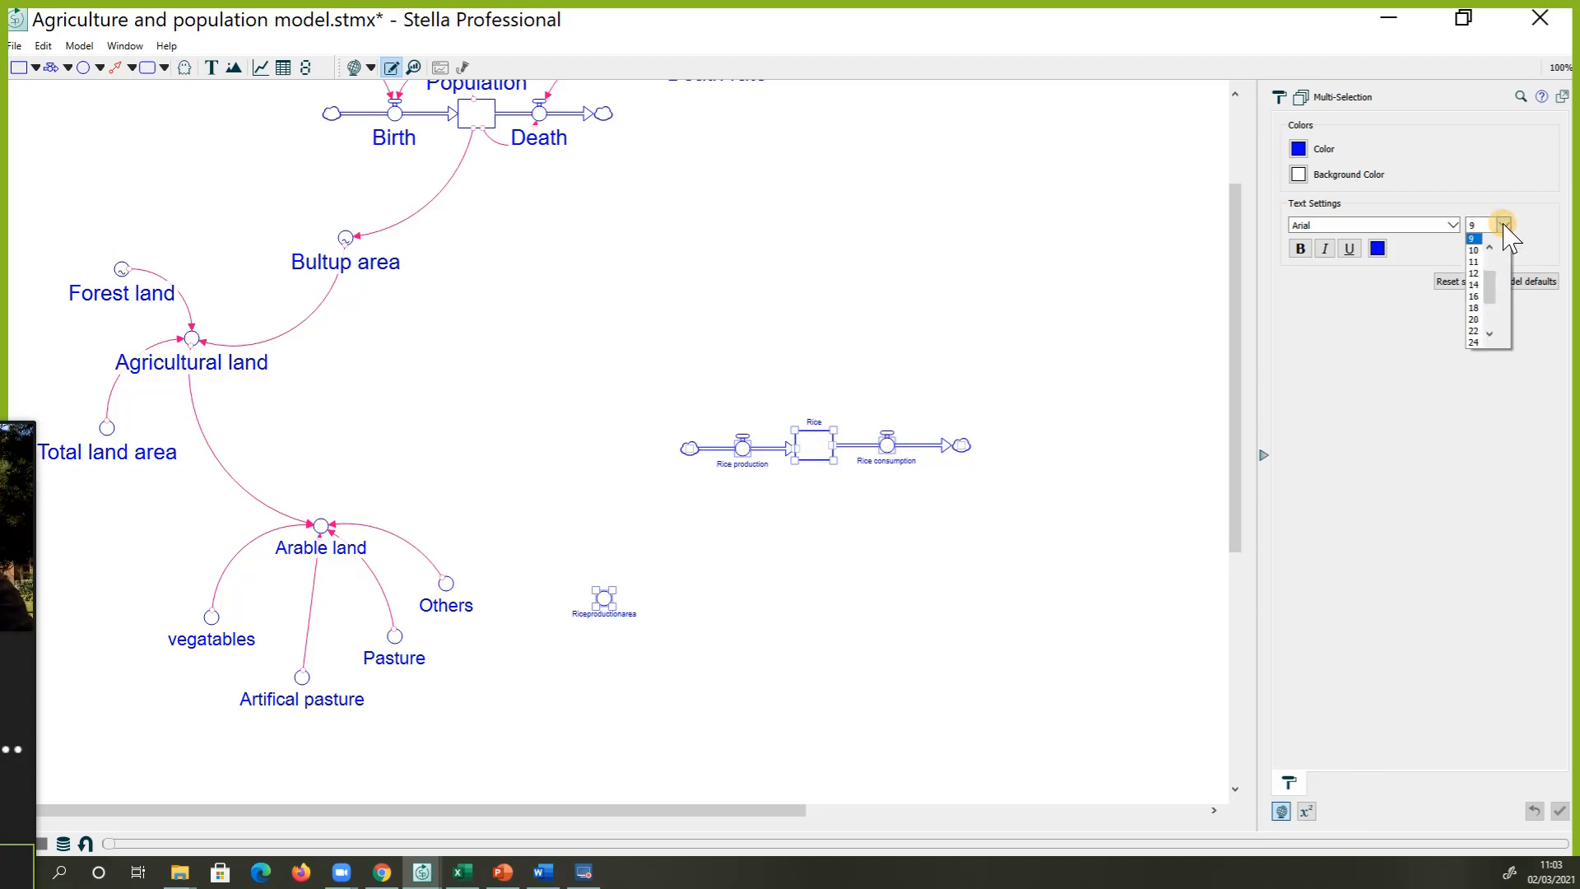
click(1479, 323)
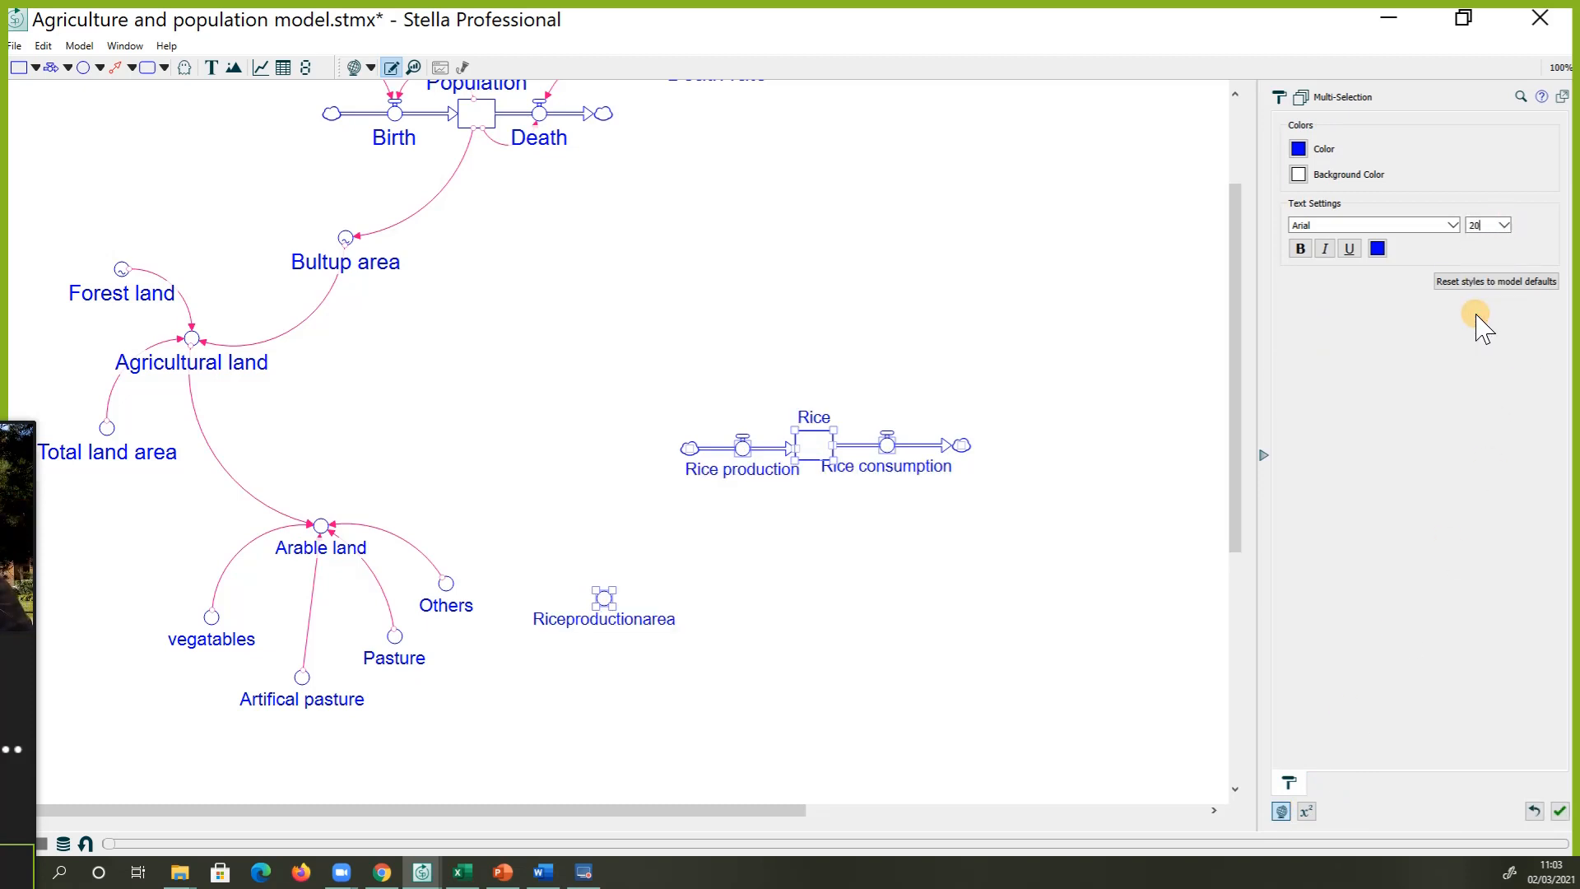
click(896, 630)
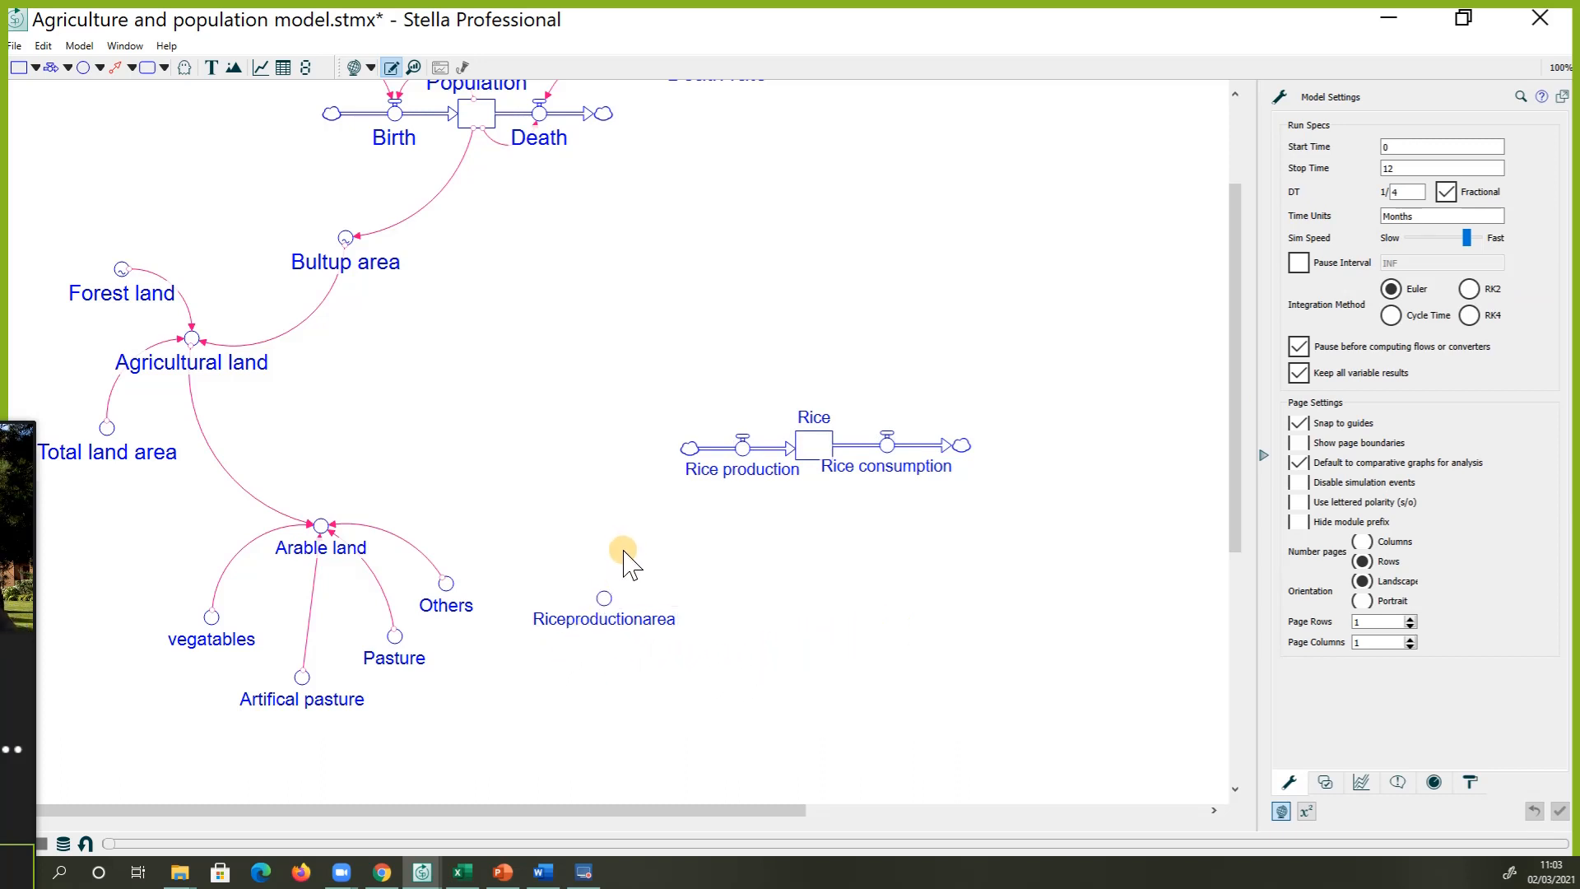
Add a converter named Rice Yield to the right of Riceproductionarea and set its label font size to 20
click(83, 67)
click(750, 591)
text(Yield)
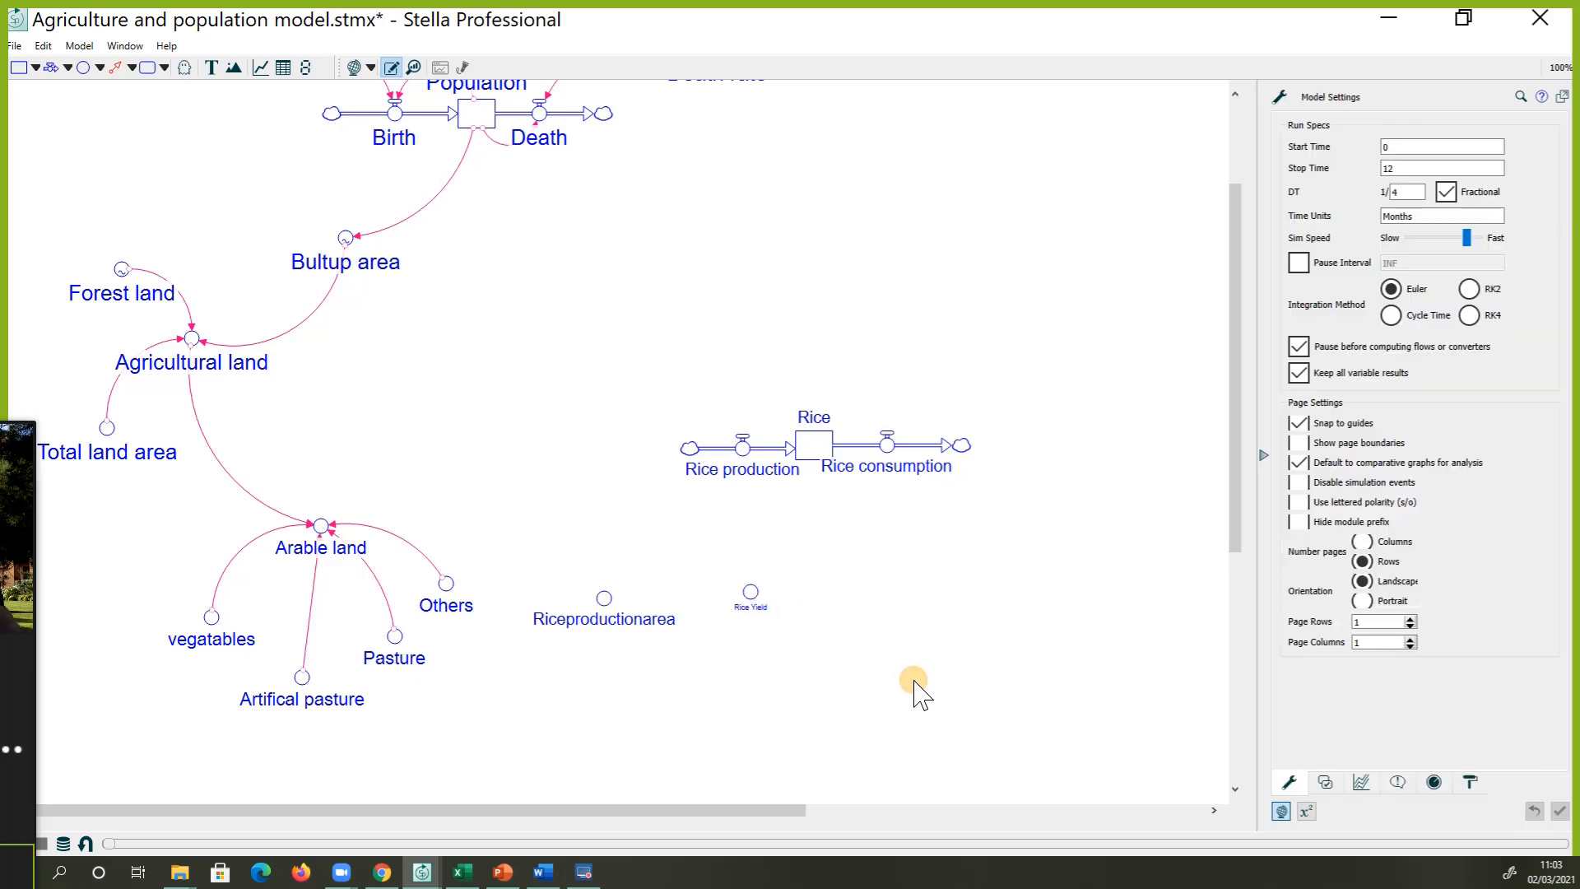
drag(915, 682, 735, 551)
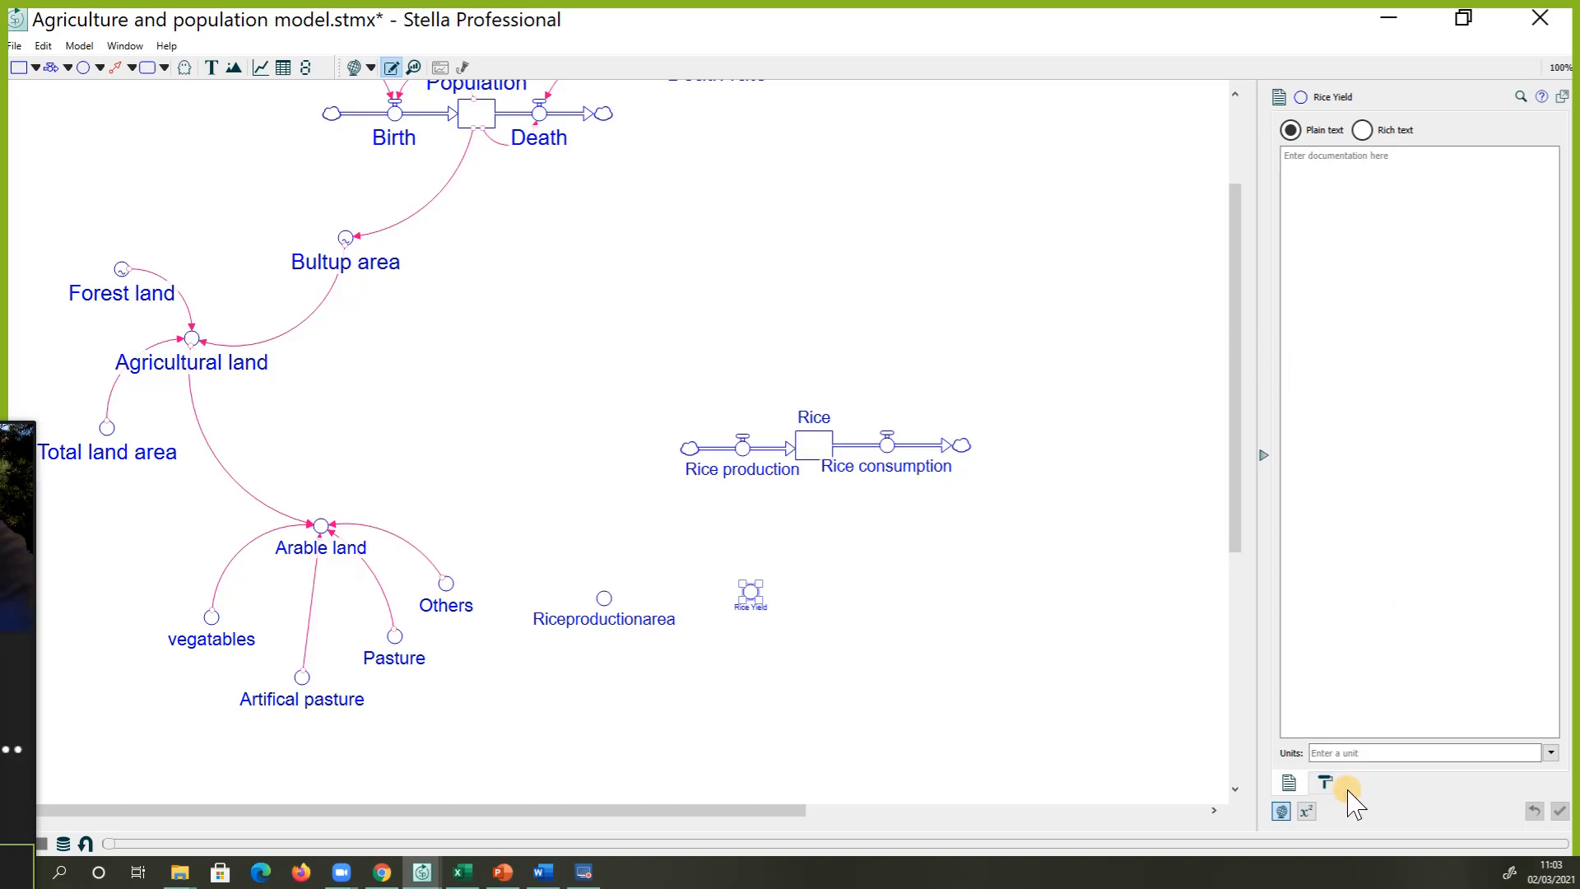
click(1325, 782)
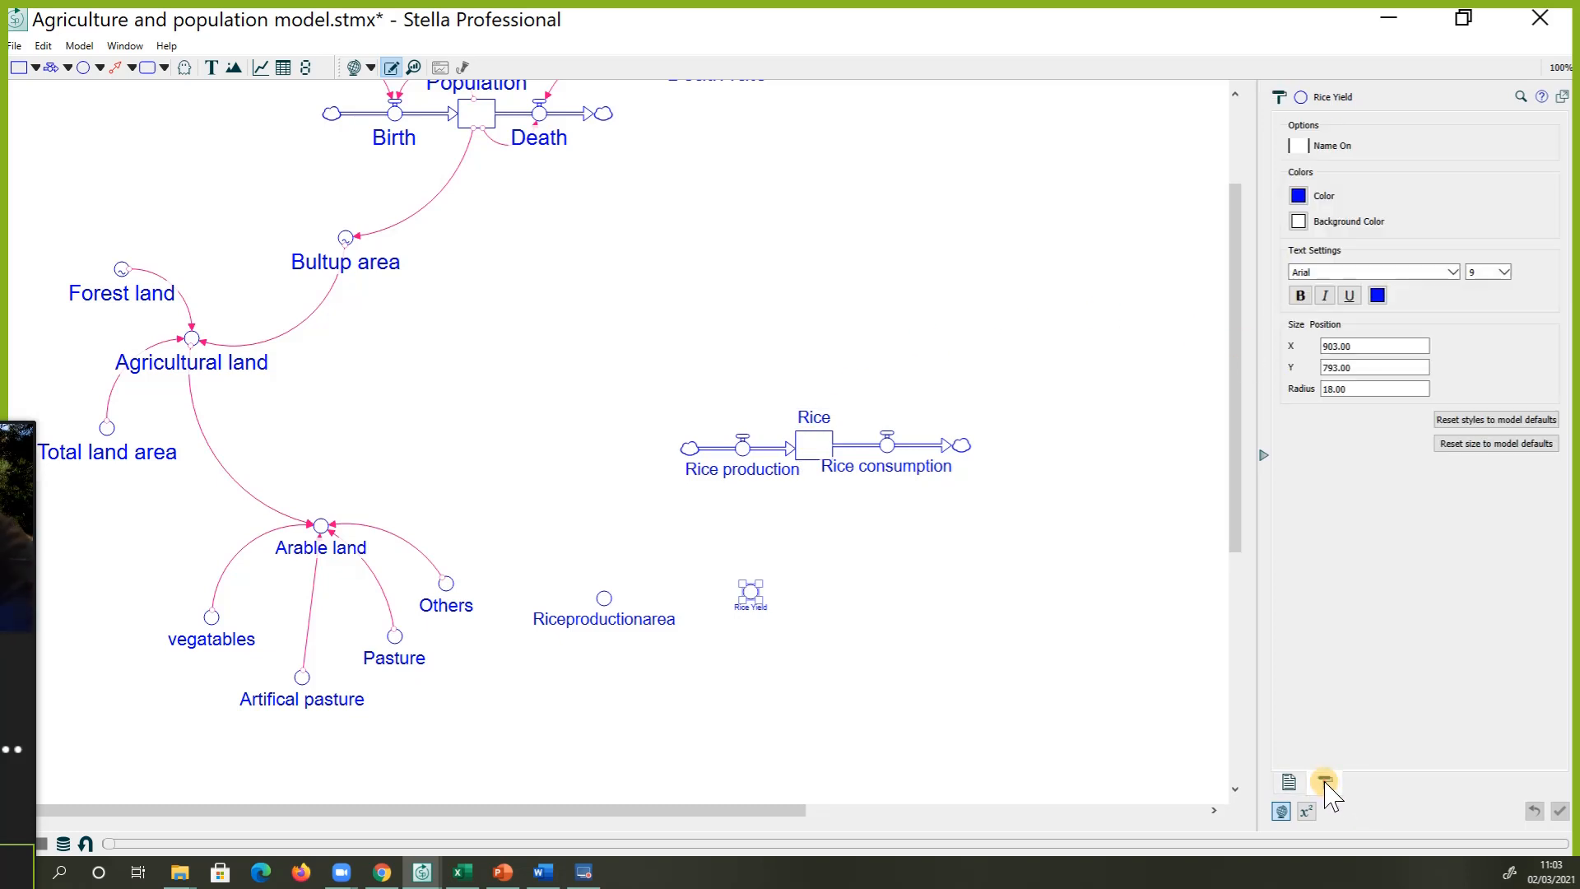
click(1504, 272)
click(1474, 354)
click(947, 596)
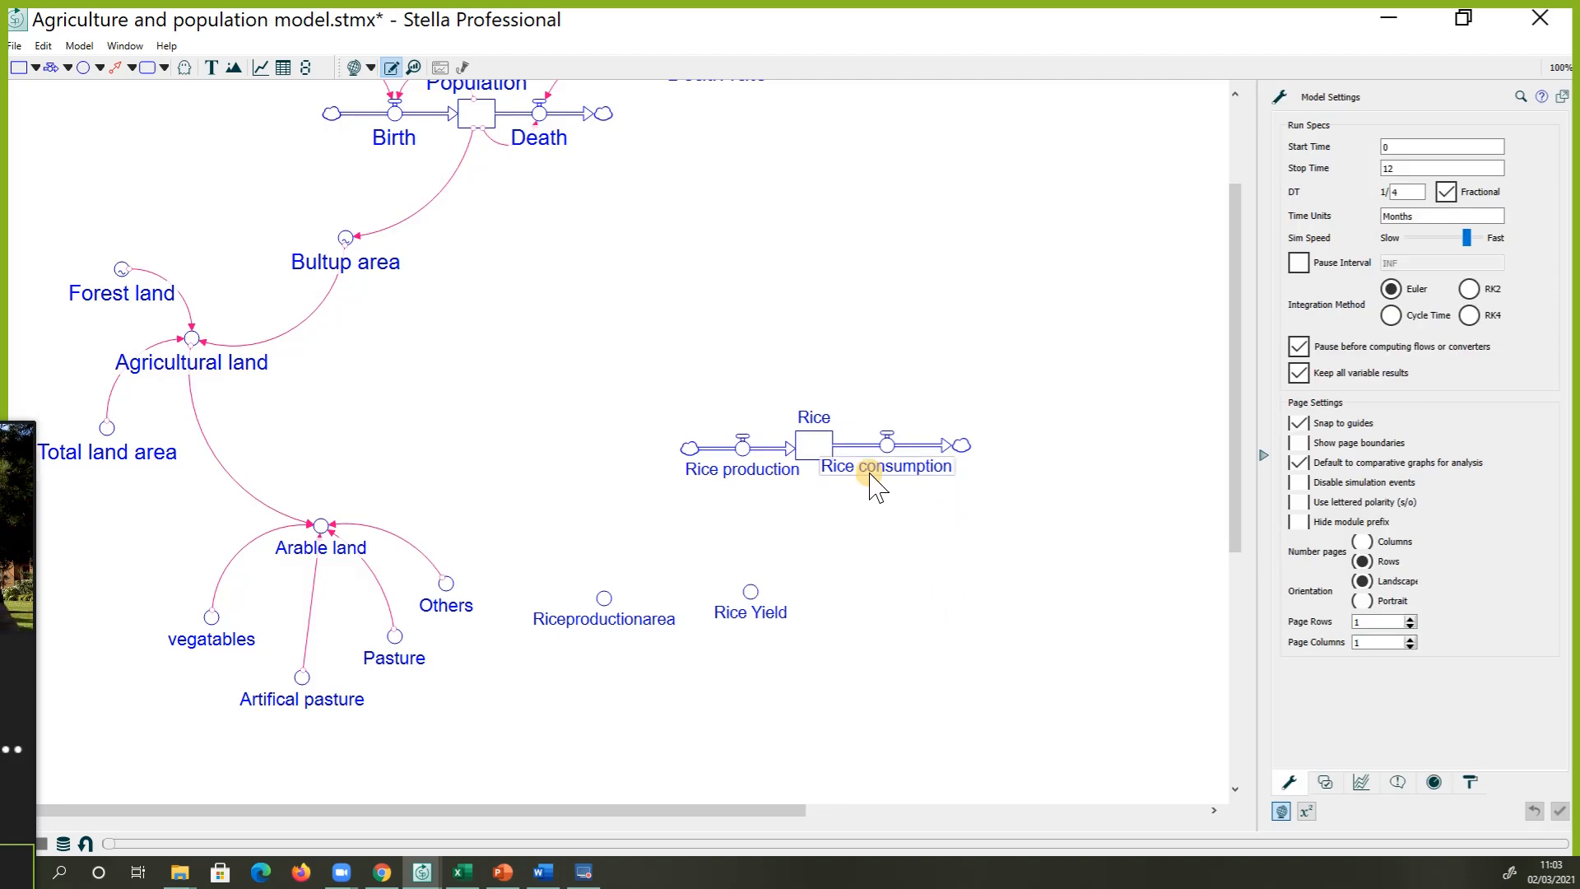
Draw connectors from Arable land to Riceproductionarea, and from Riceproductionarea and Rice Yield to the Rice production flow
click(116, 68)
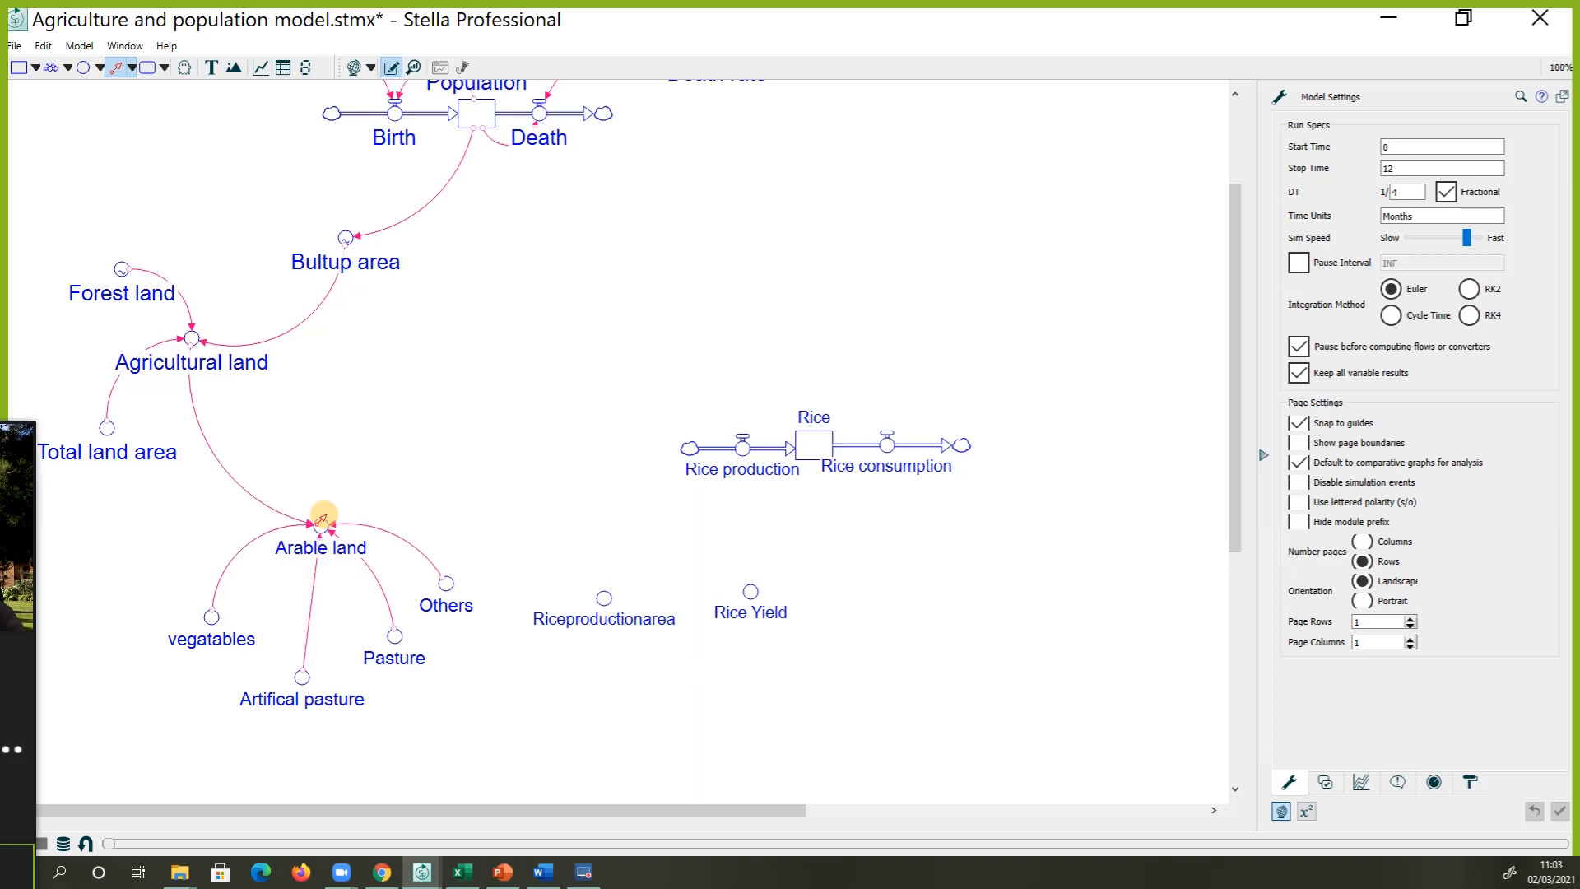
mouse_move(325, 520)
mouse_down()
mouse_move(462, 521)
mouse_move(571, 557)
mouse_move(604, 600)
mouse_up()
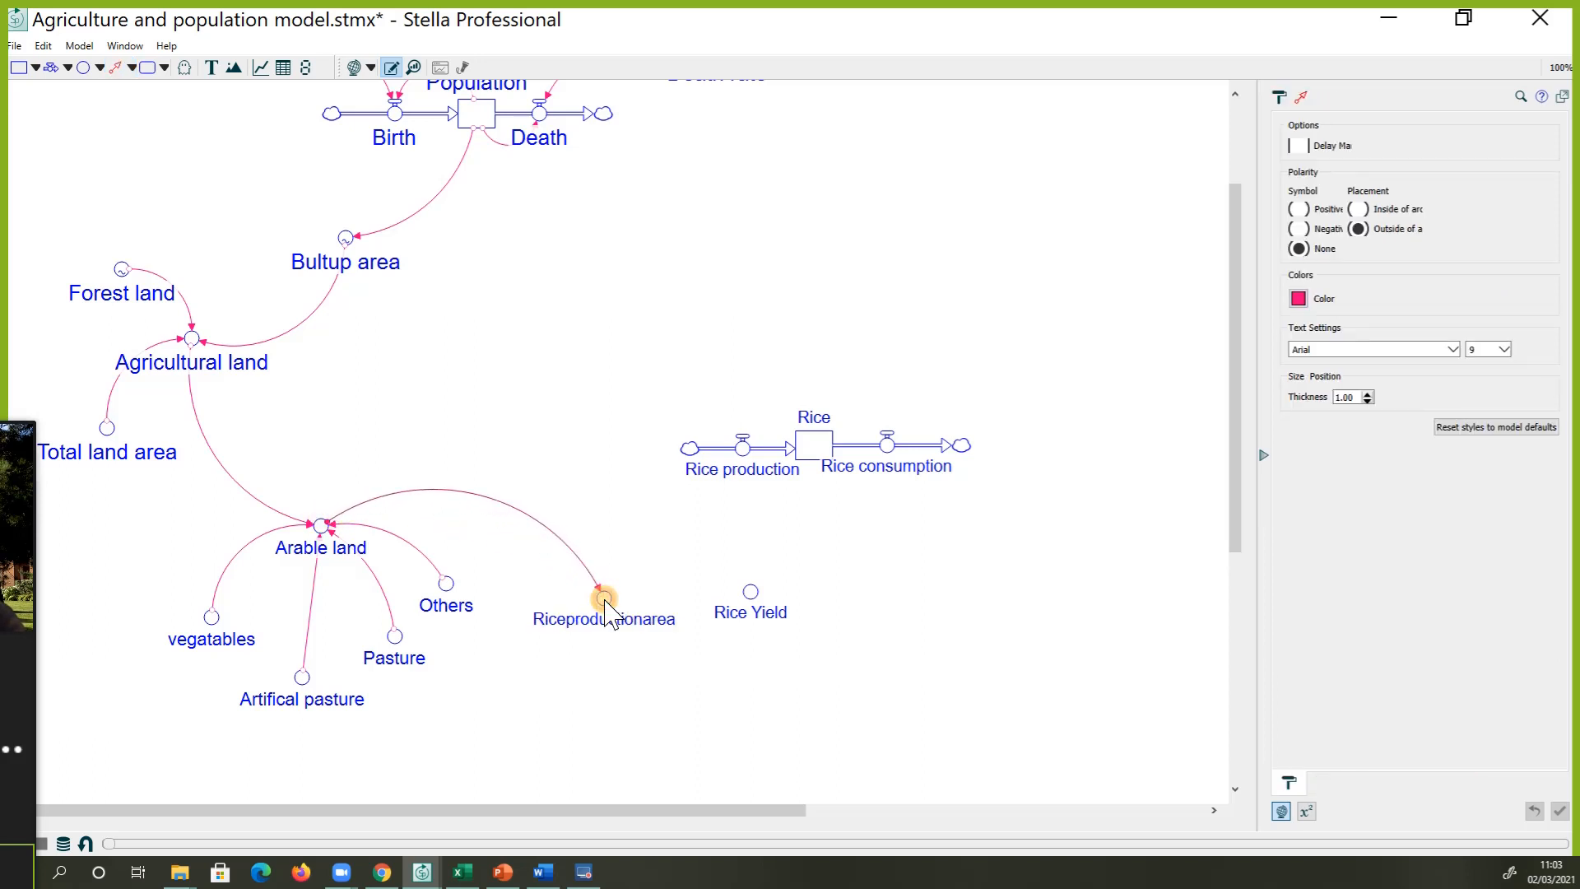
click(116, 70)
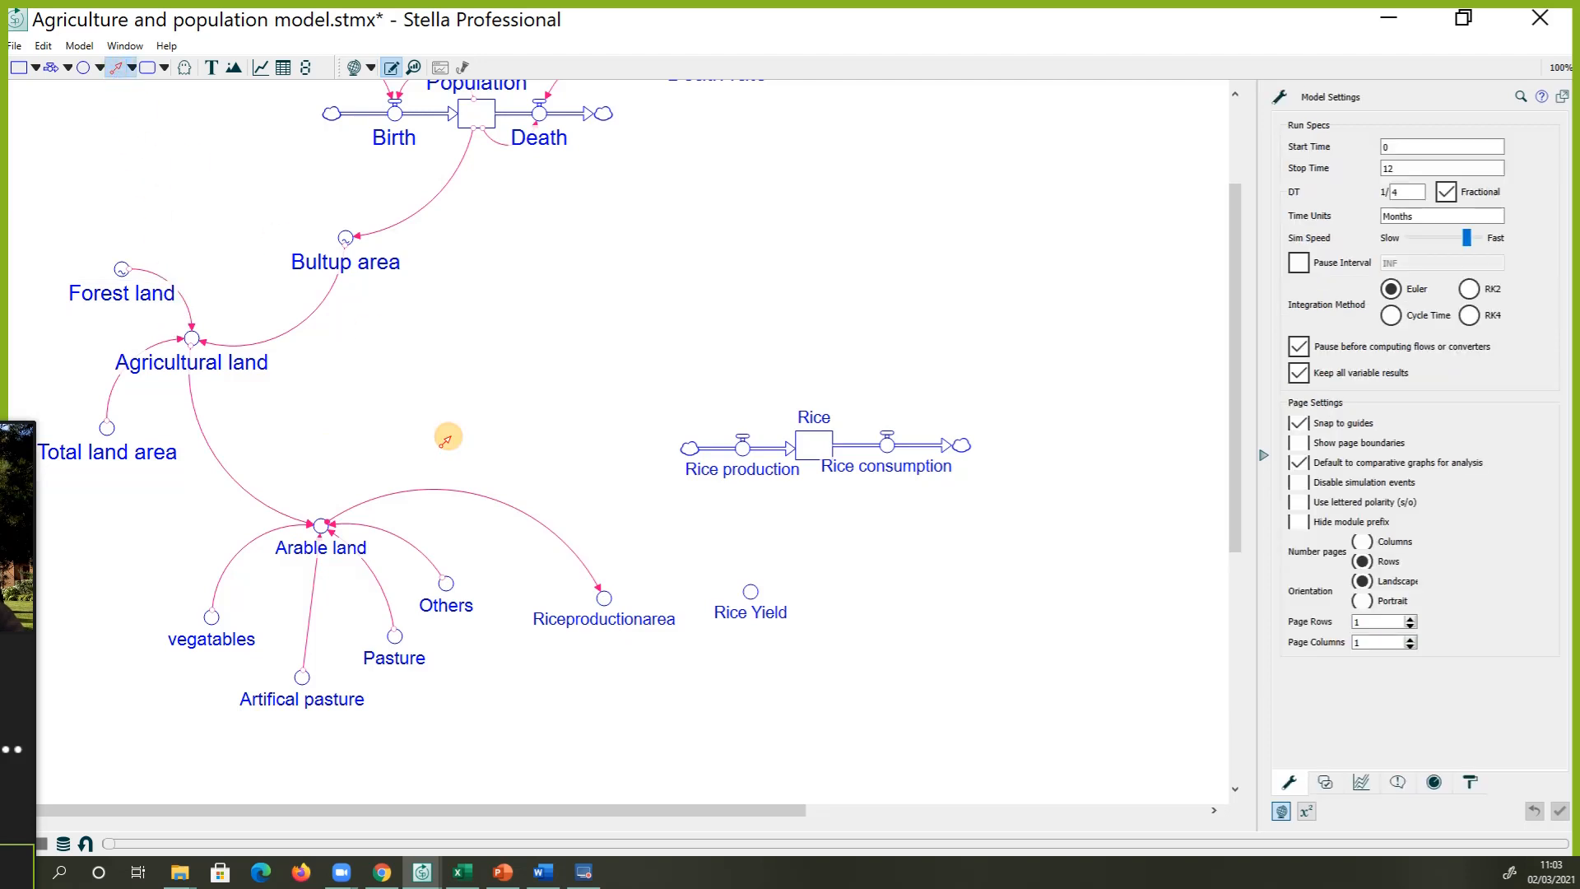
drag(607, 593, 741, 448)
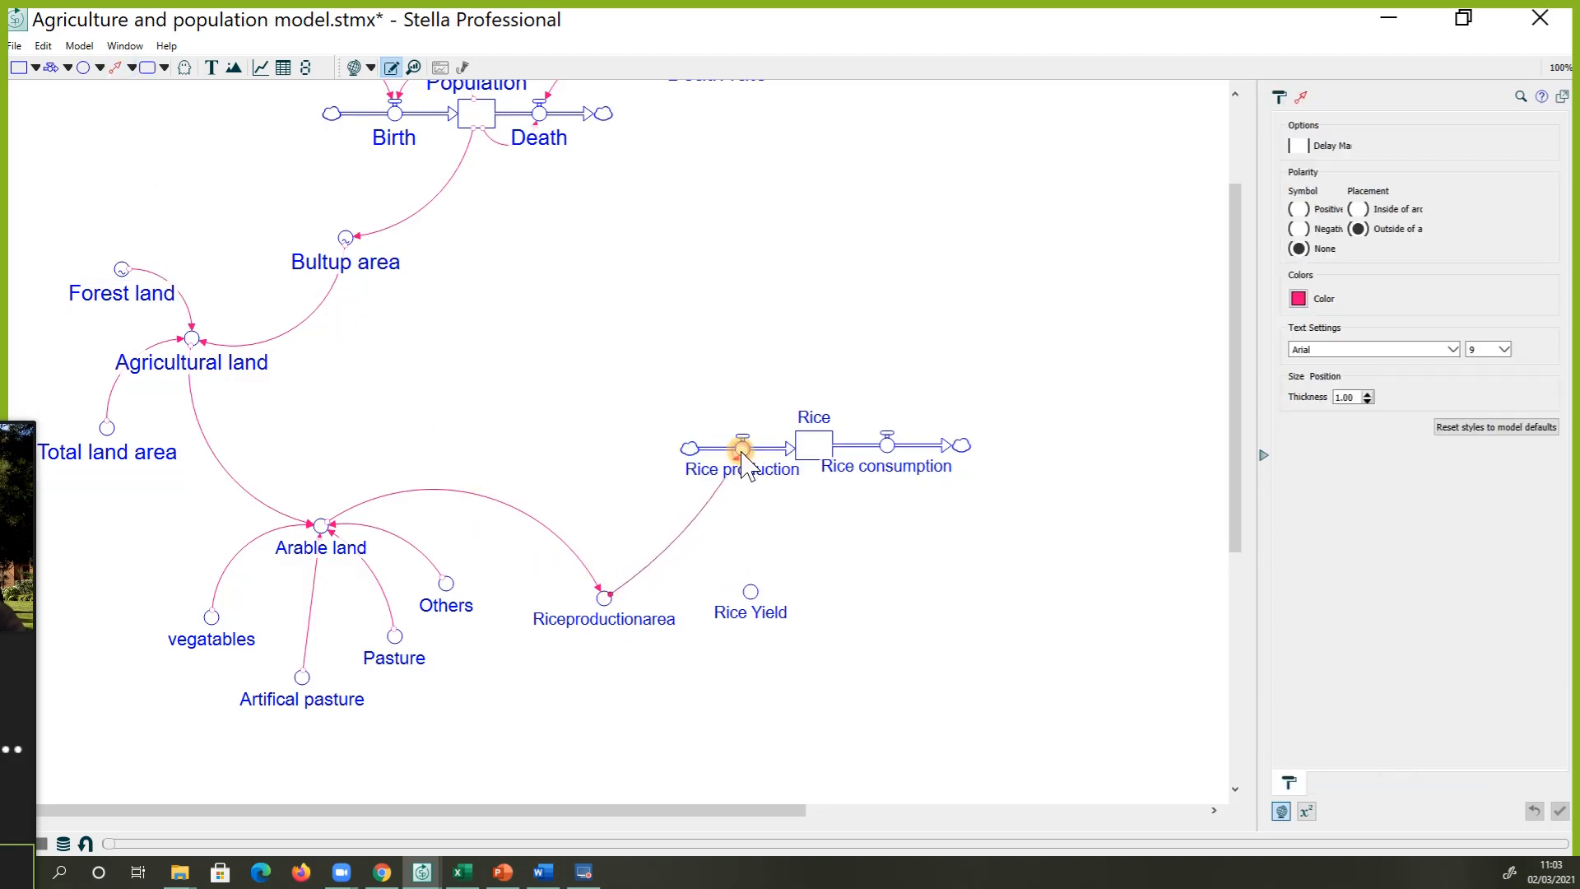
click(116, 67)
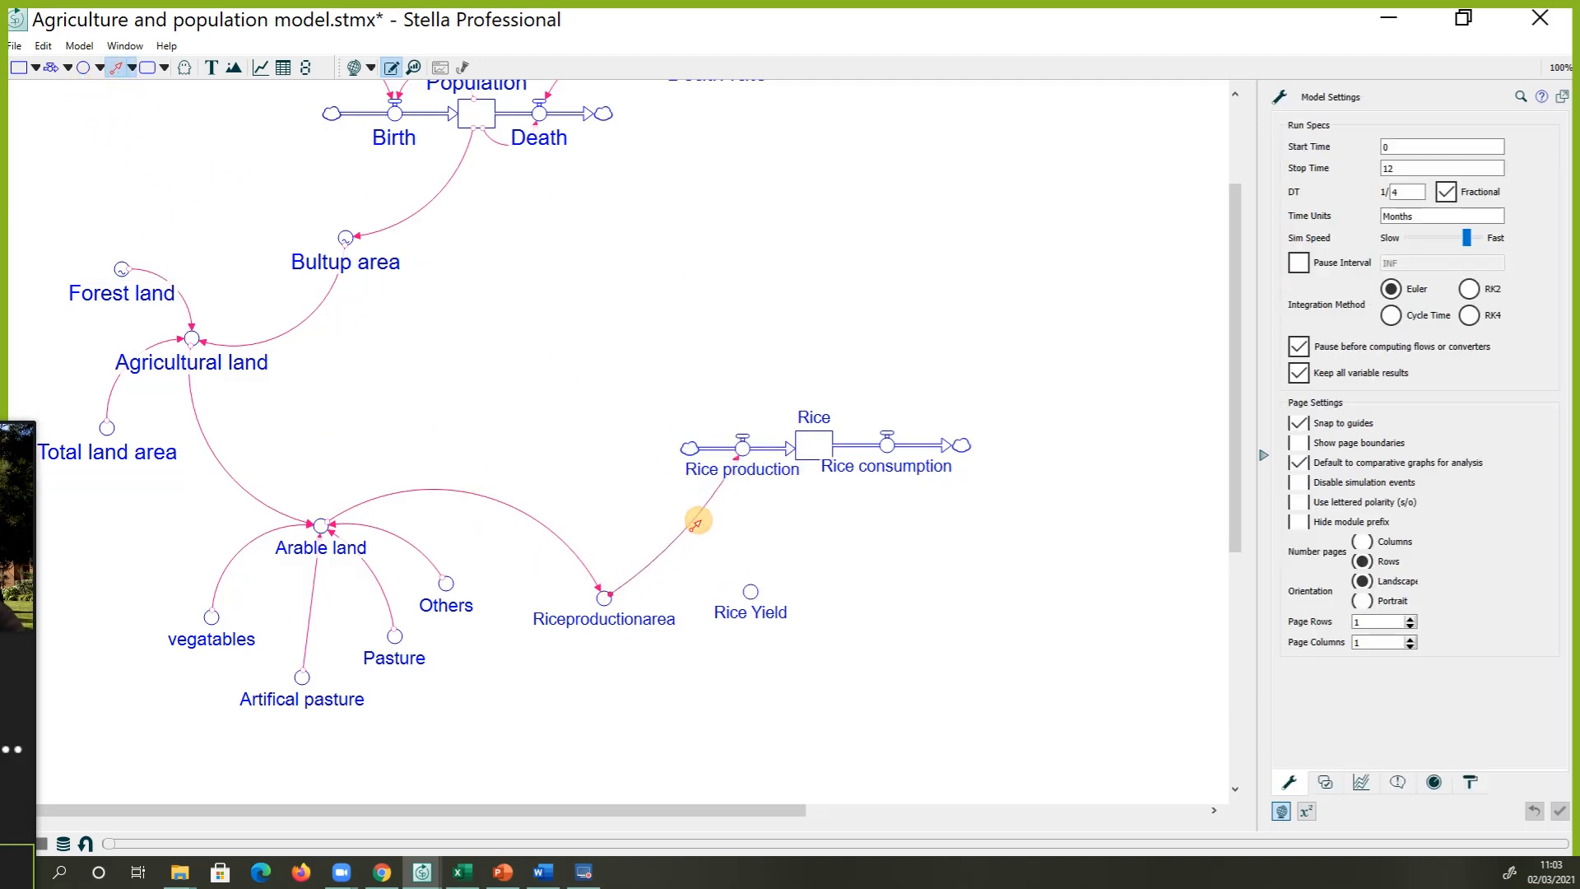
drag(750, 589, 741, 449)
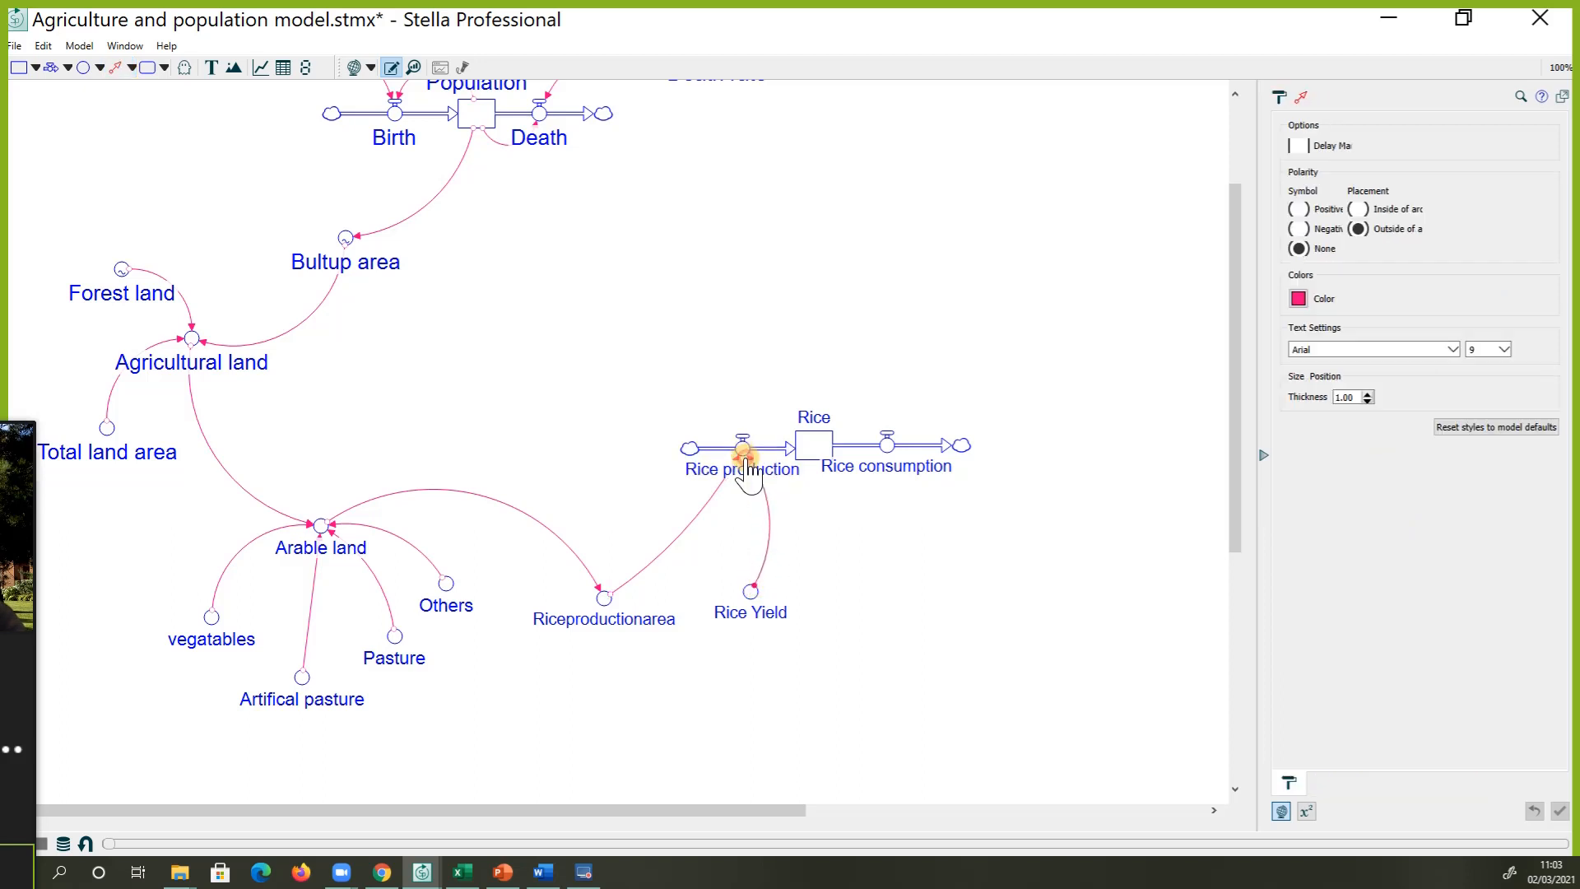
Define the Rice production equation as Riceproductionarea*Rice_Yield
click(743, 449)
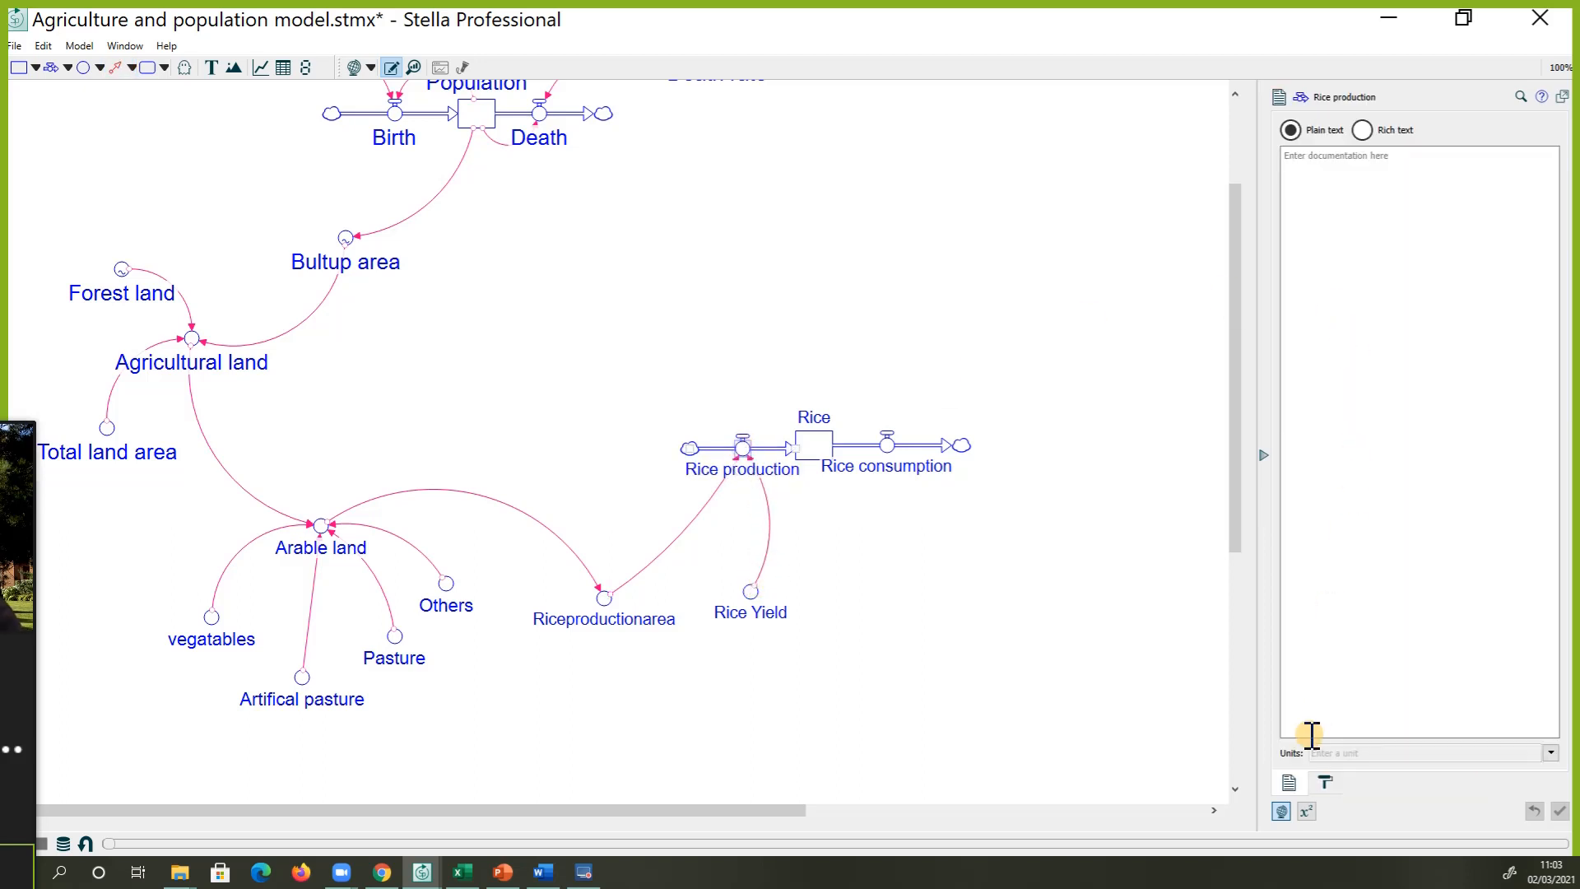
click(1322, 784)
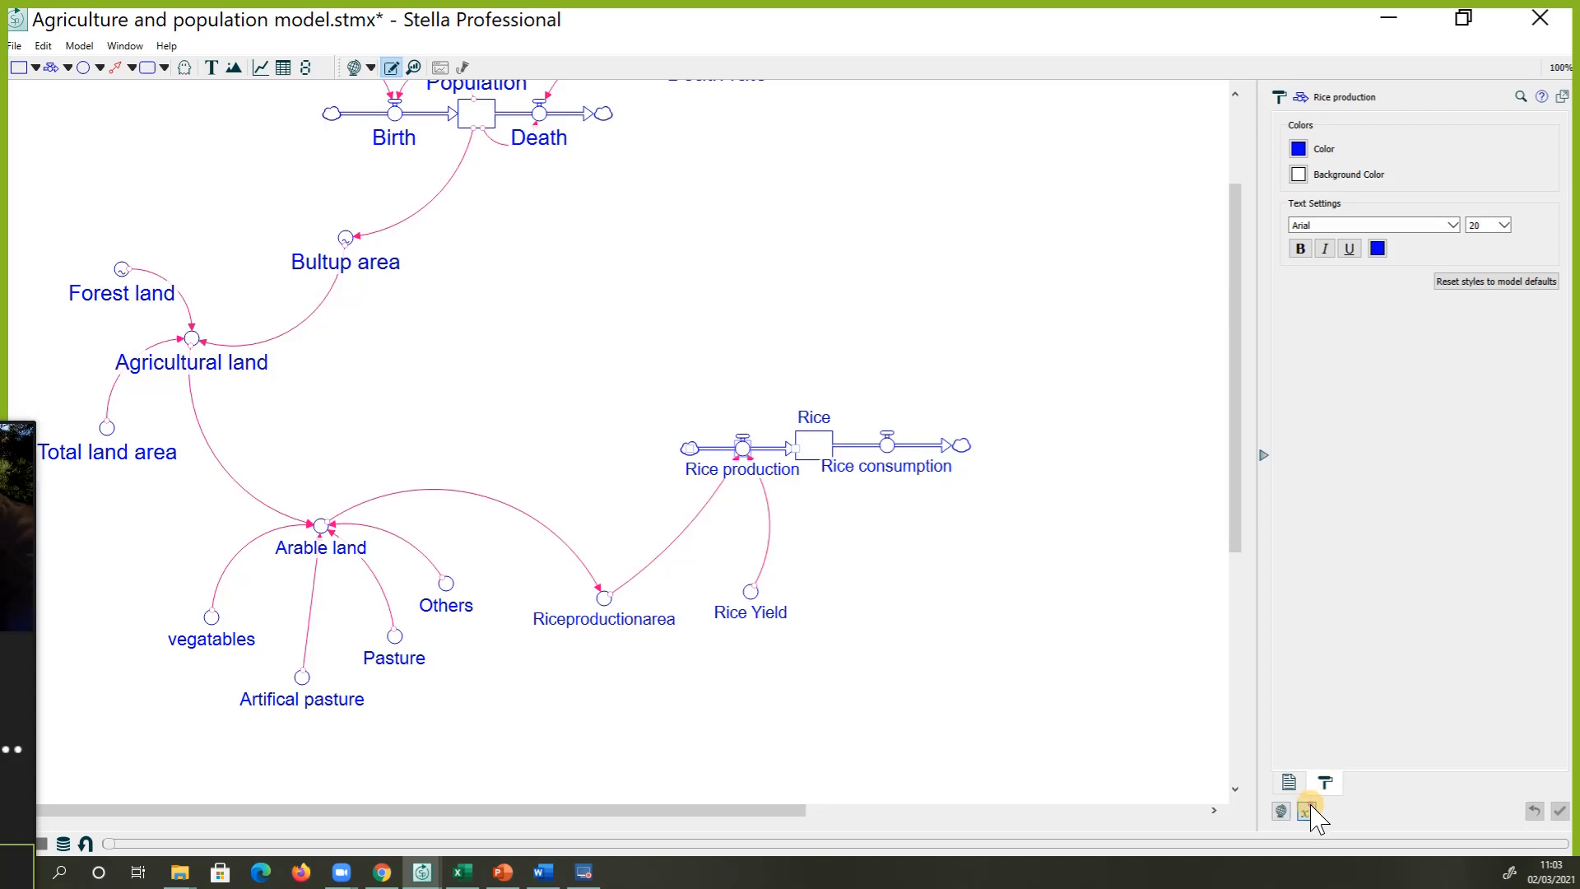
click(1307, 811)
click(1327, 441)
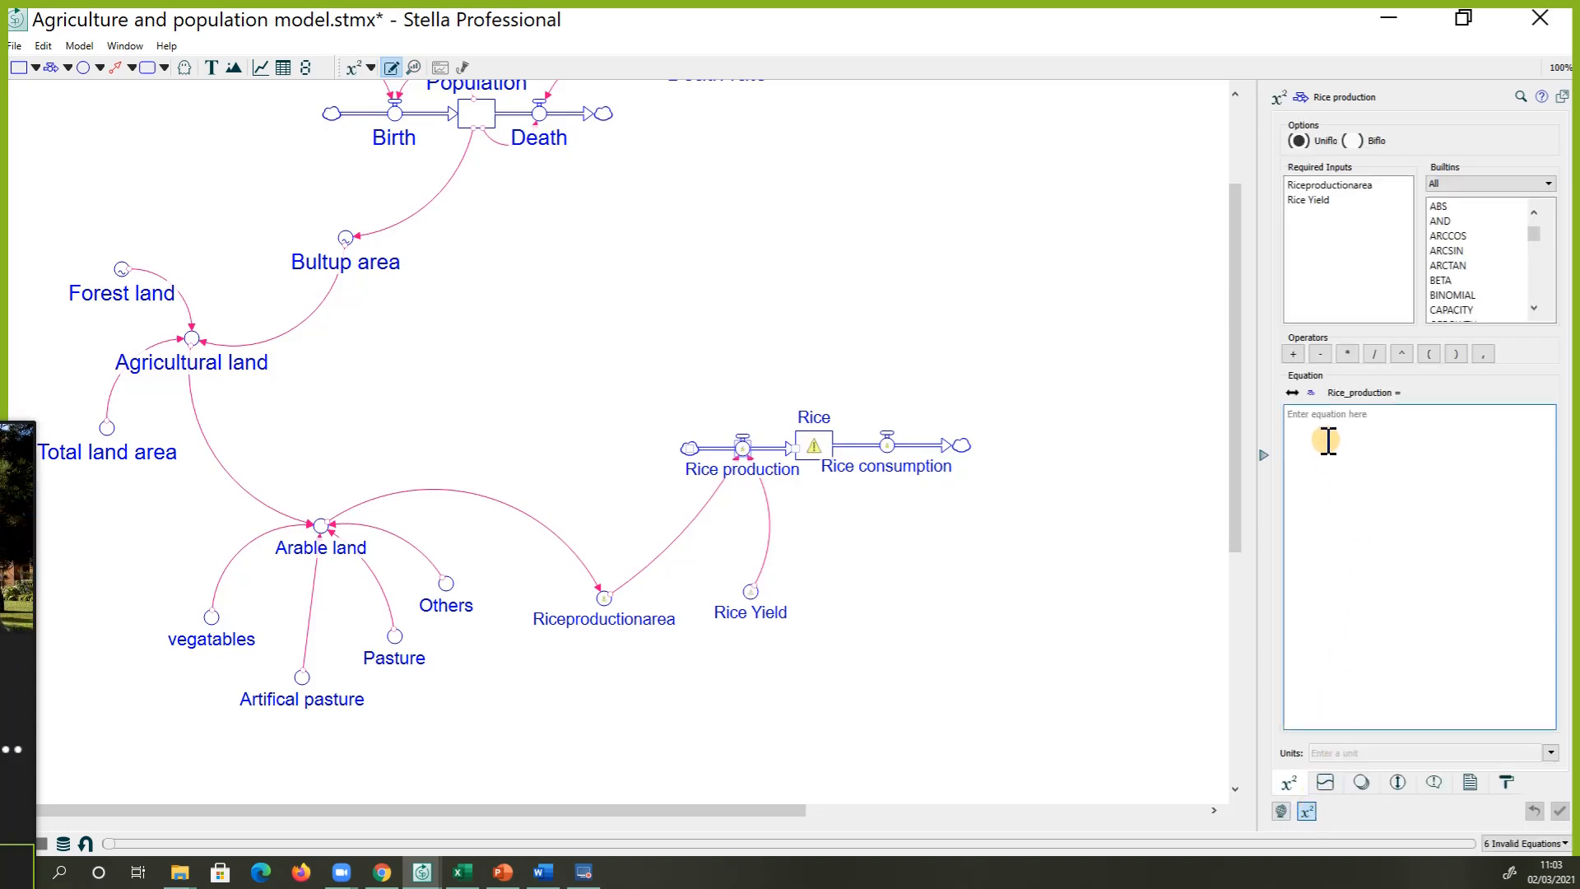
click(1347, 187)
click(1347, 353)
click(1322, 206)
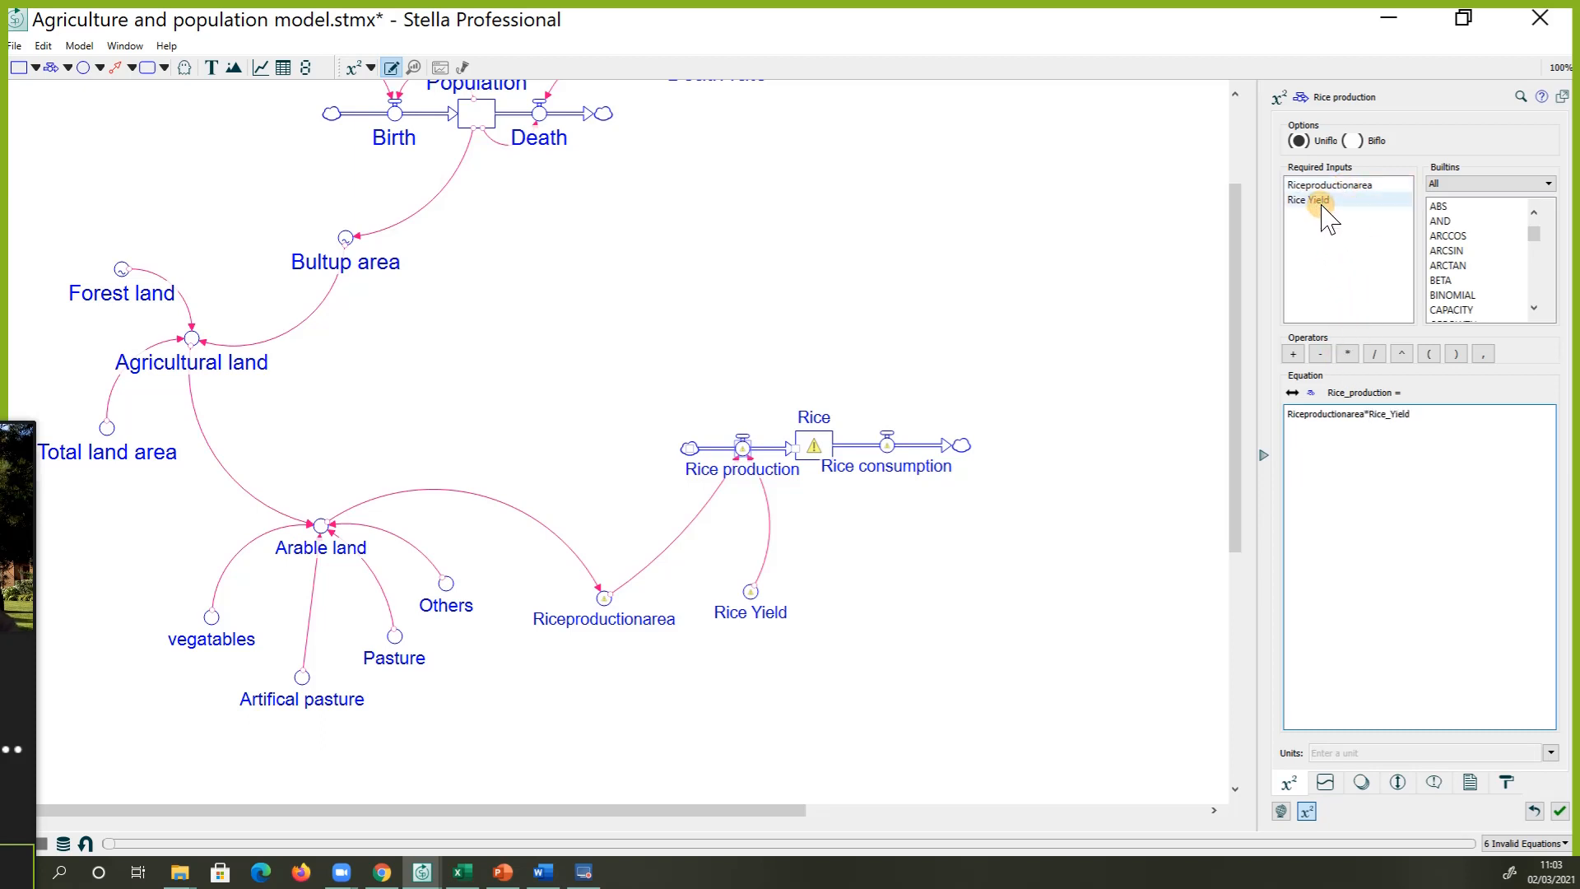
click(1030, 524)
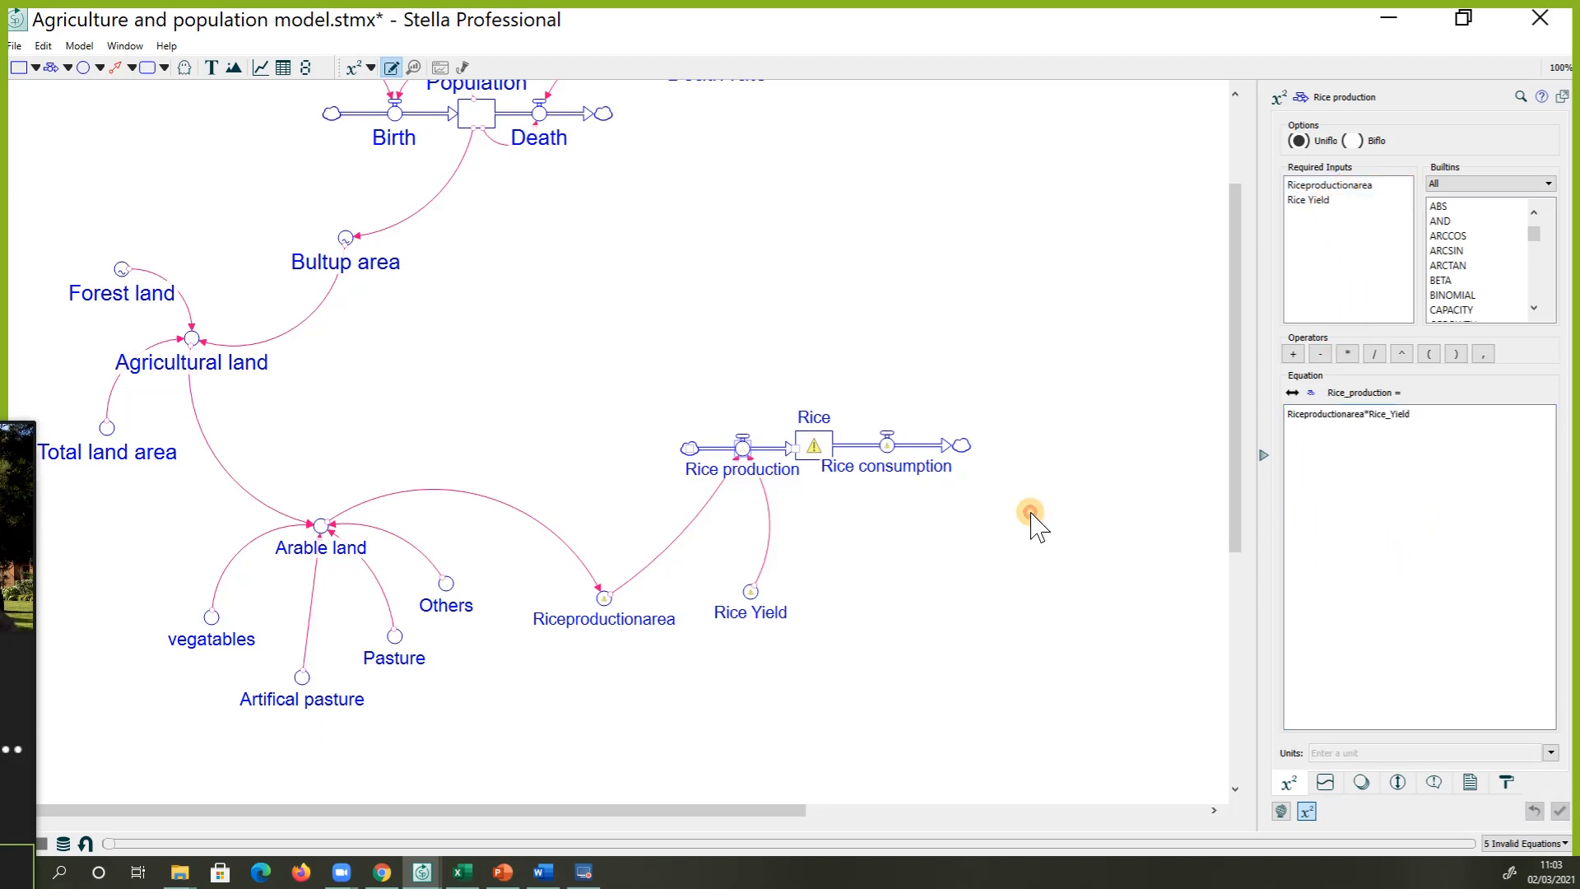
Open the Rice Yield converter's properties and check the Yield (tons/square Kilometers) column in the Excel data sheet, returning to Stella
drag(749, 591, 758, 607)
double_click(756, 609)
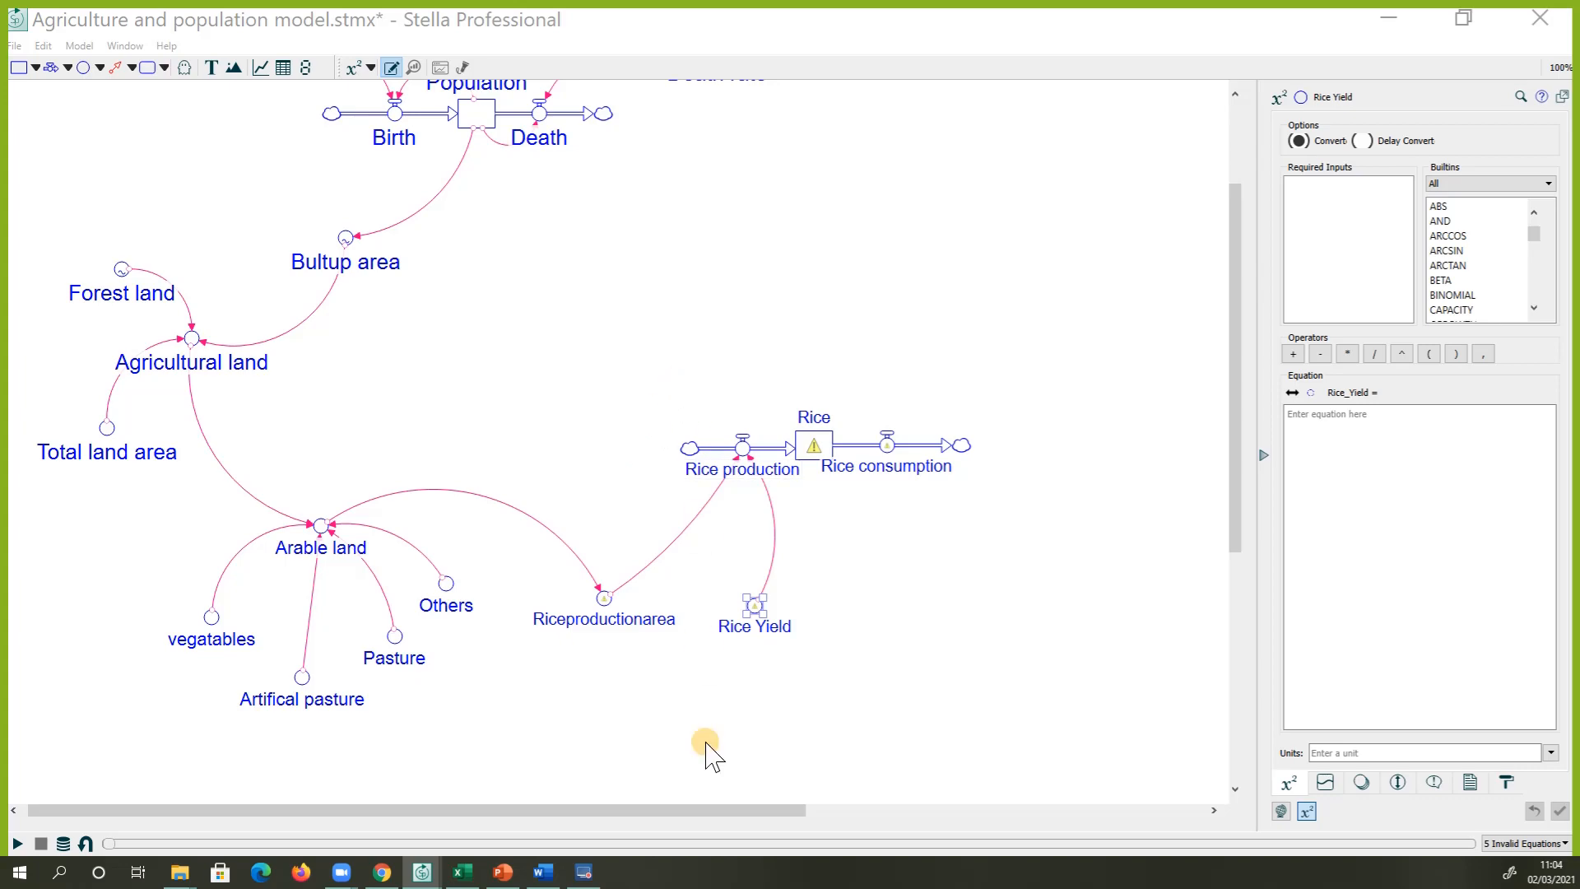
click(459, 874)
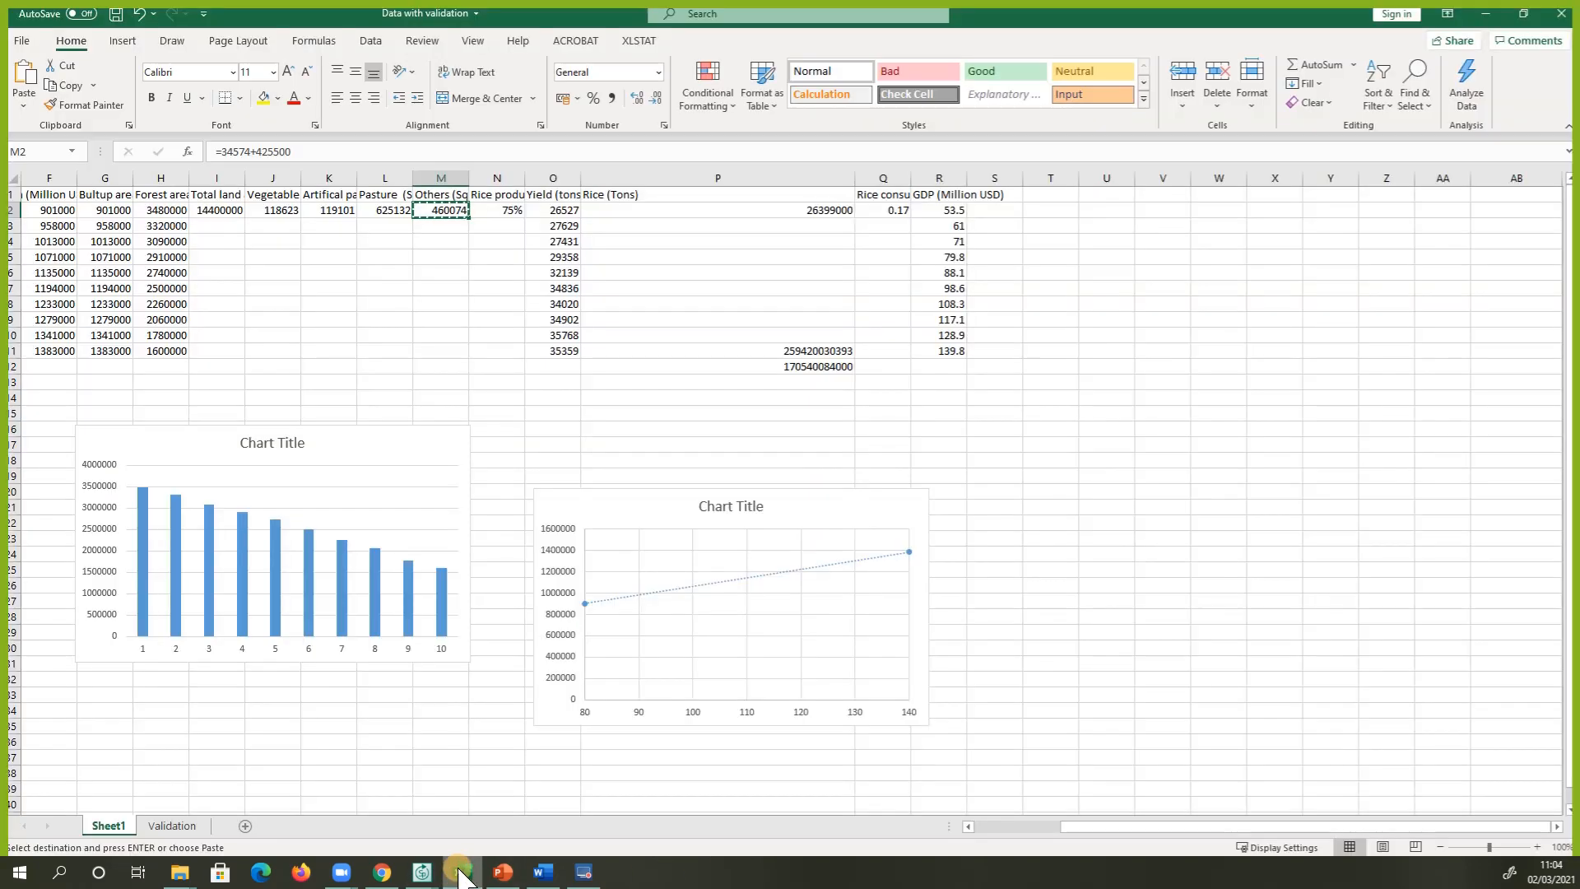
click(567, 200)
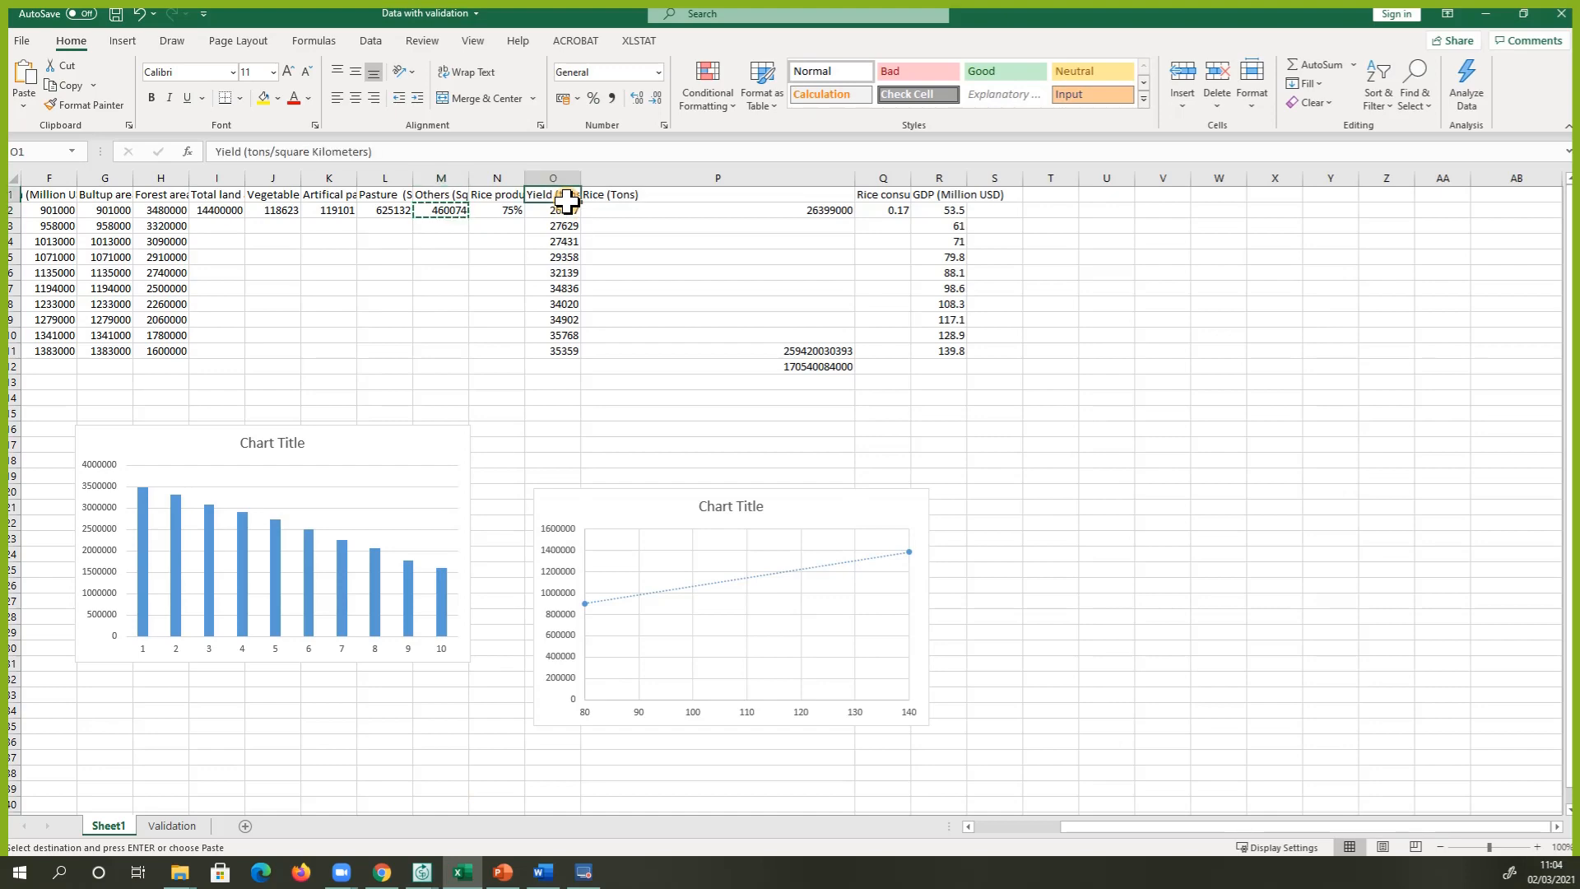
click(576, 304)
click(568, 349)
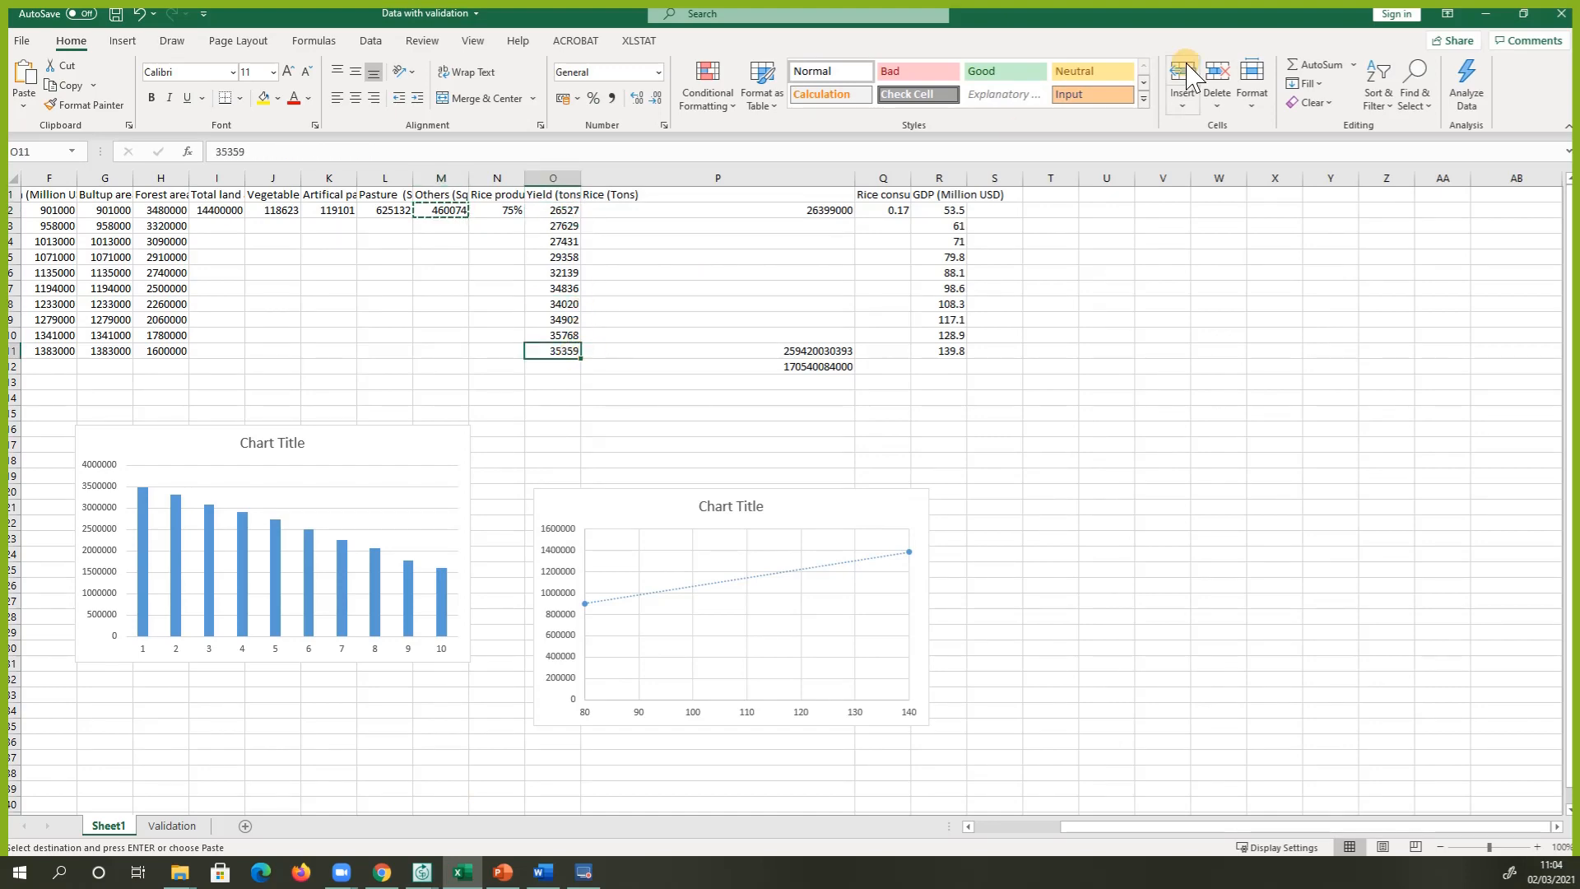
click(1486, 14)
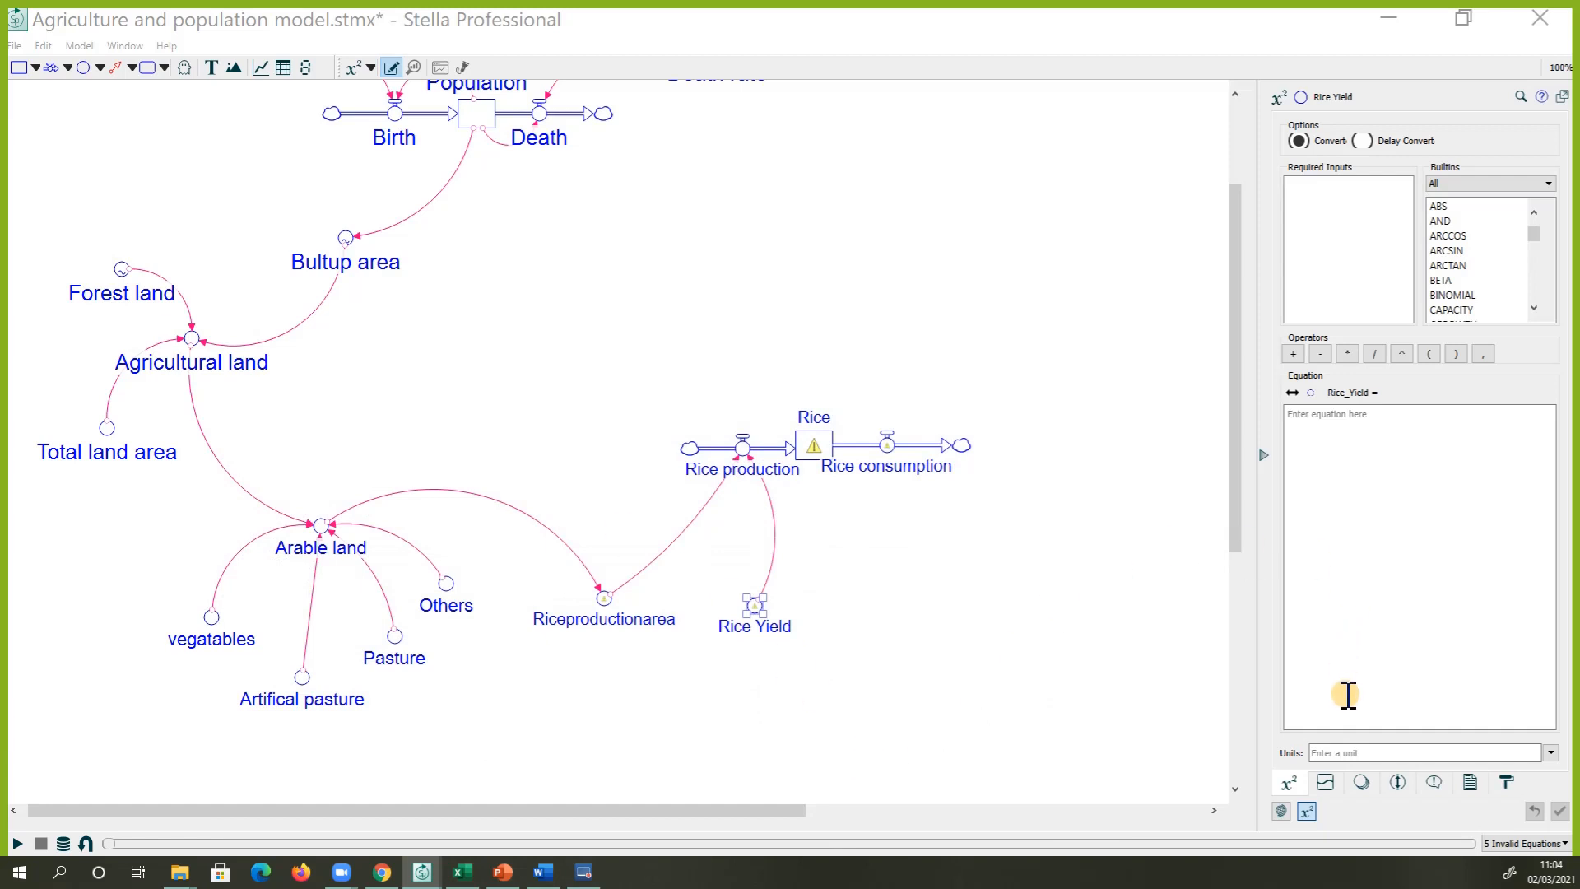
Make Rice Yield a graphical function over time with an upper time limit of 11 and 11 data points
click(1325, 784)
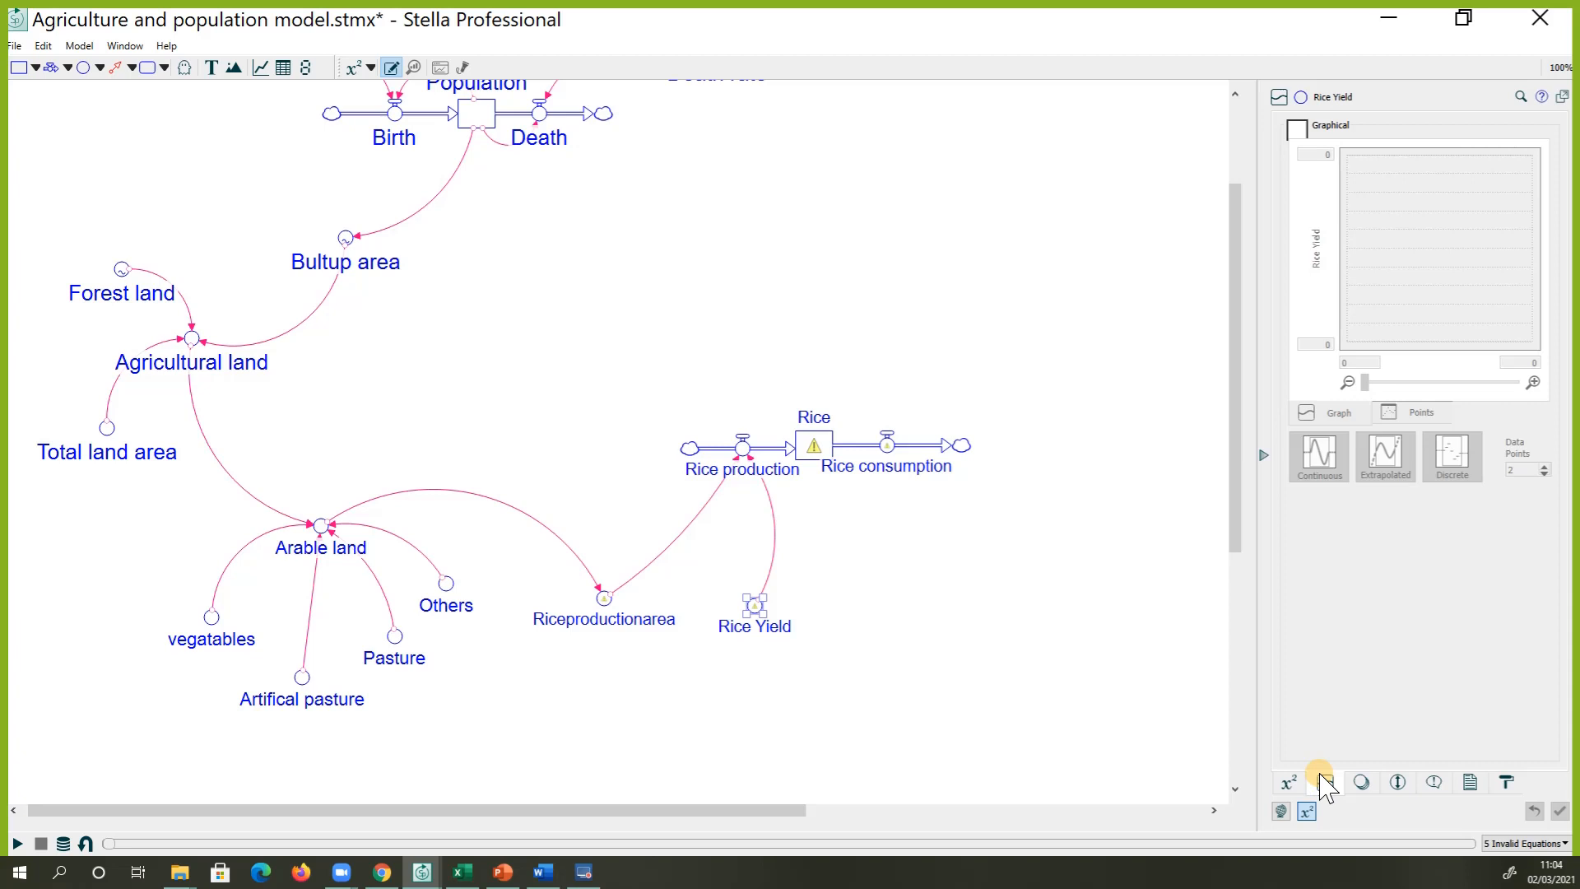
click(1296, 132)
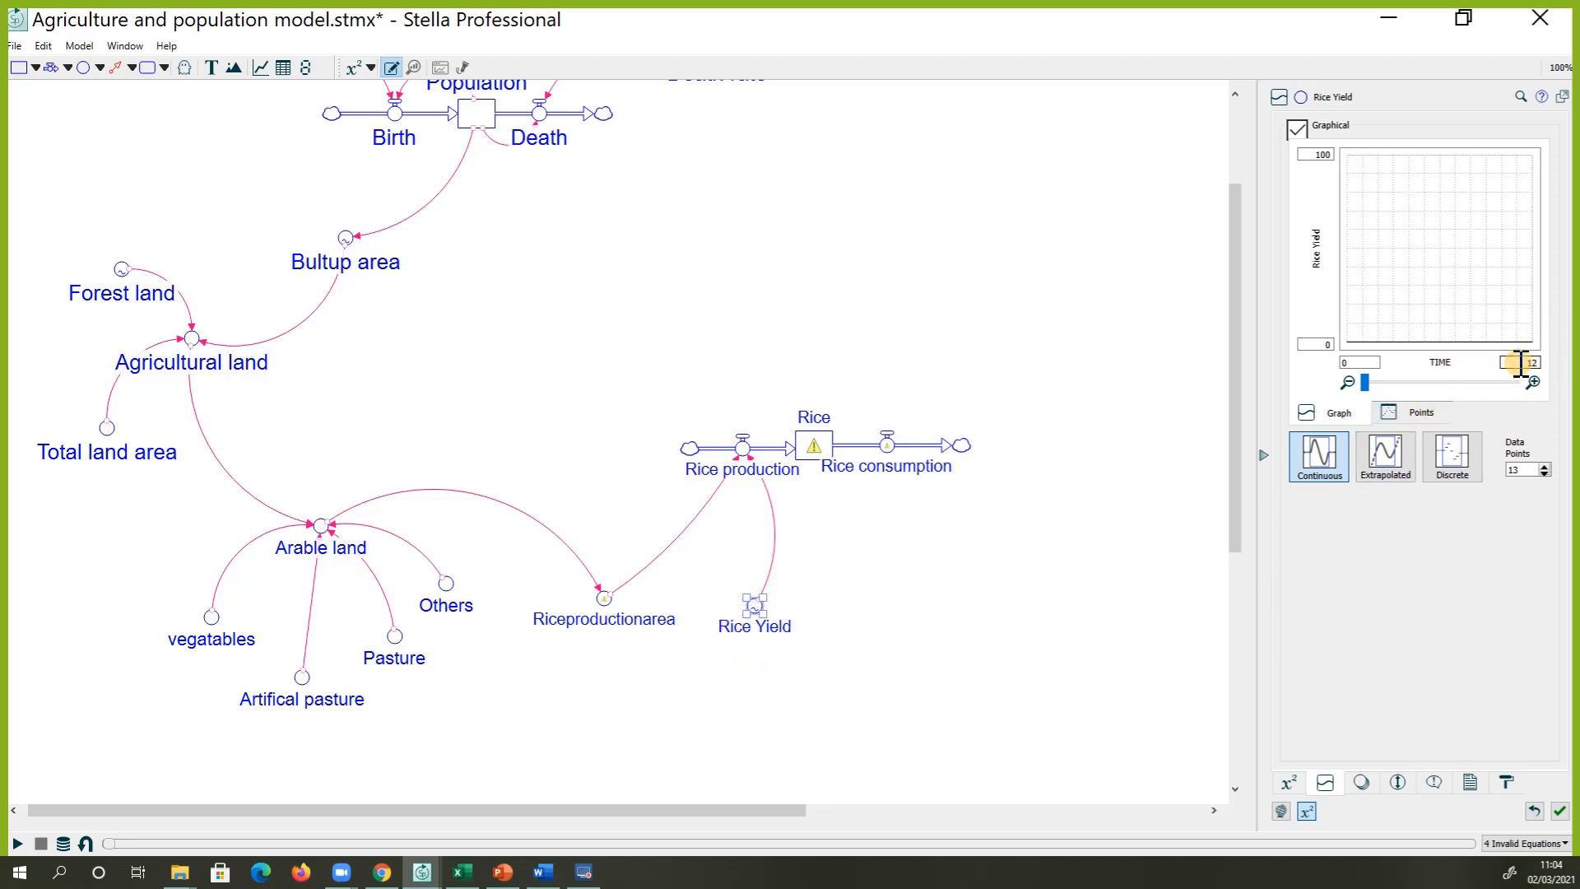
drag(1519, 362, 1561, 363)
text(11)
drag(1523, 469, 1500, 478)
text(11)
Look up the yield data in Excel and enter 26527 as the lower limit of the Rice Yield graph's vertical axis
key(alt+Tab)
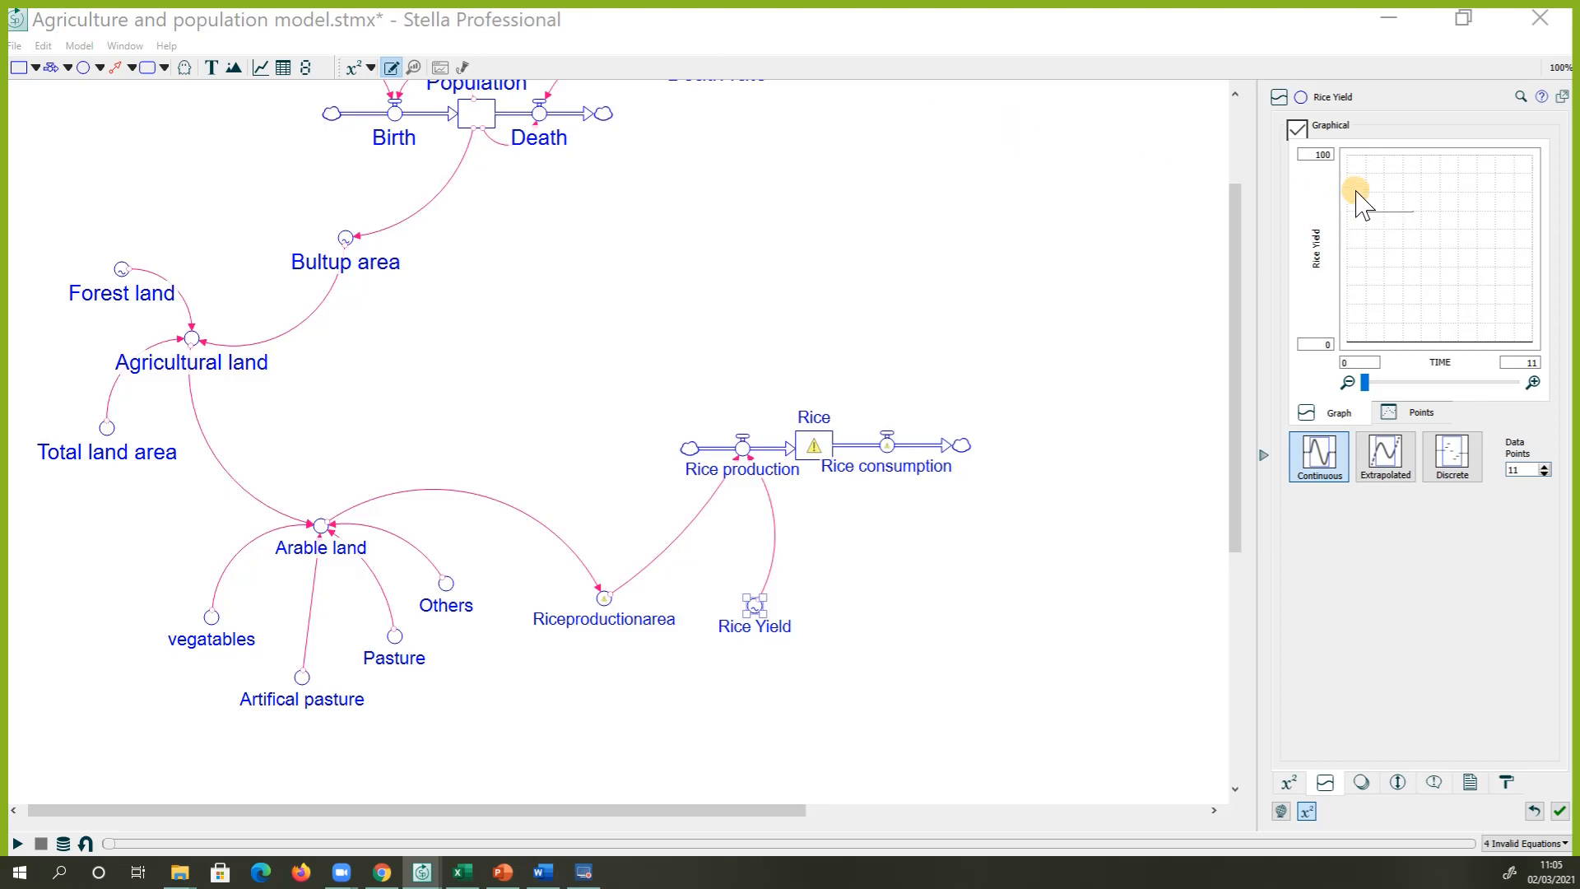
click(1317, 155)
click(1327, 344)
text(26527)
Set the Rice Yield converter's units to tons/square Kilometers and apply the change
click(1281, 812)
click(1325, 781)
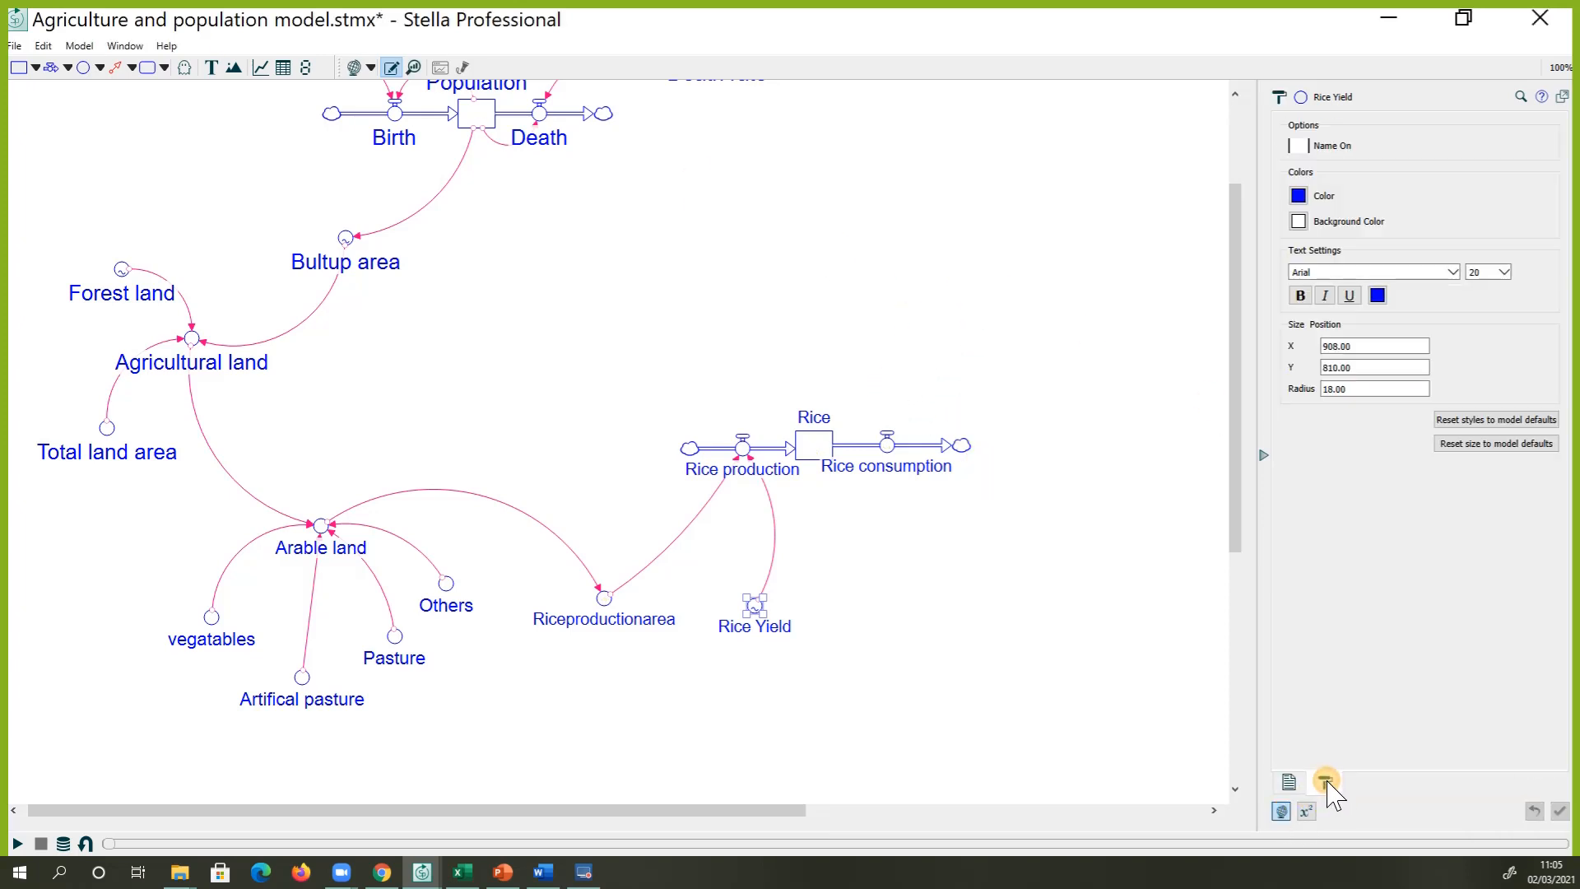
click(1288, 783)
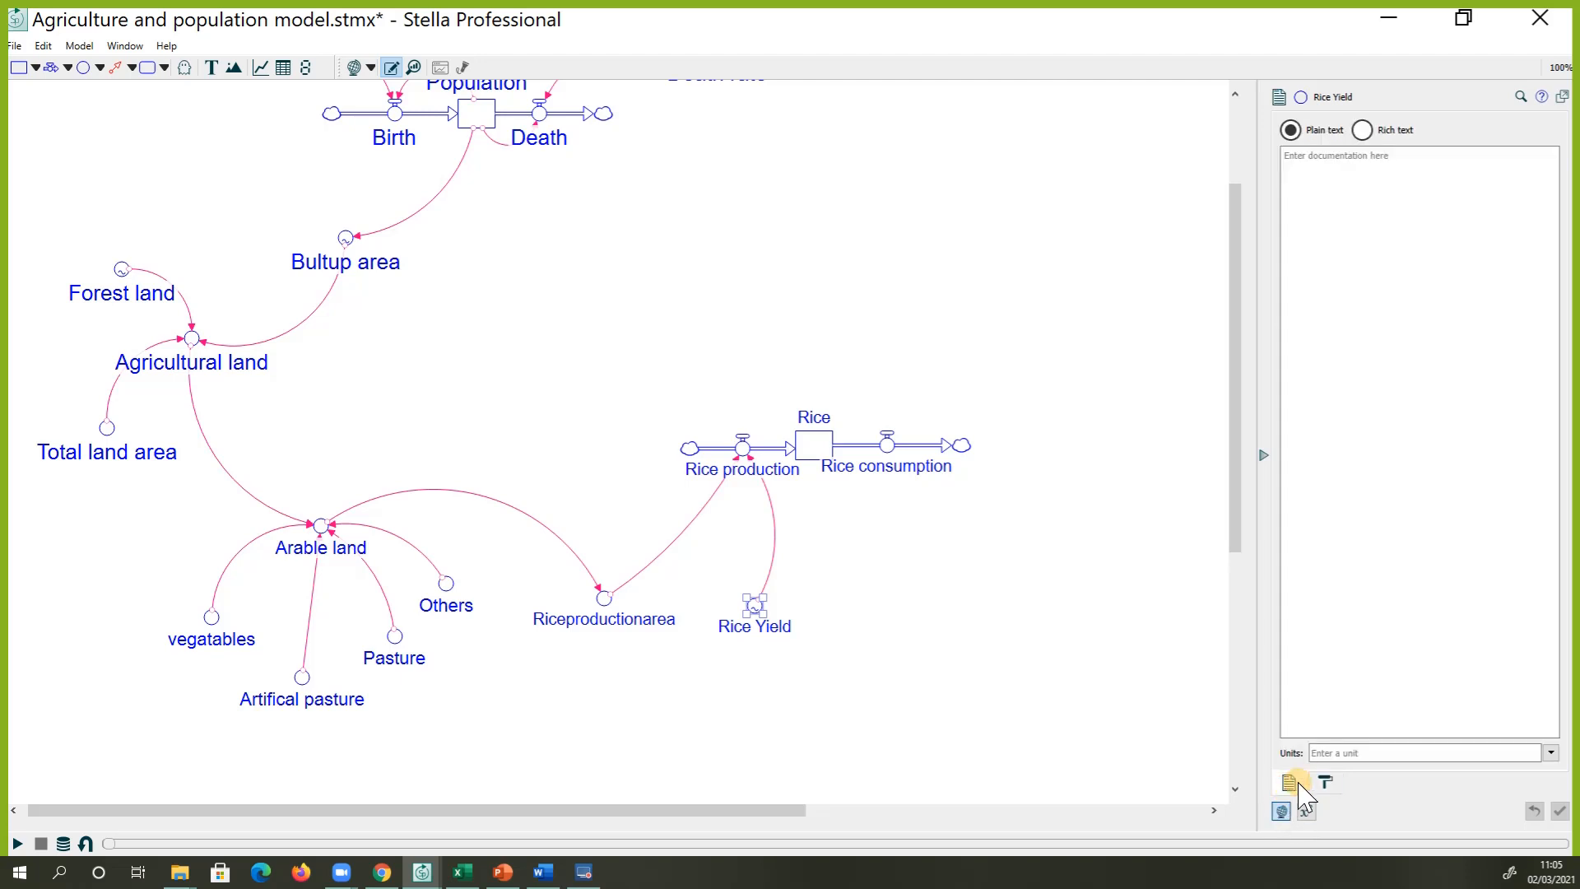
click(1328, 753)
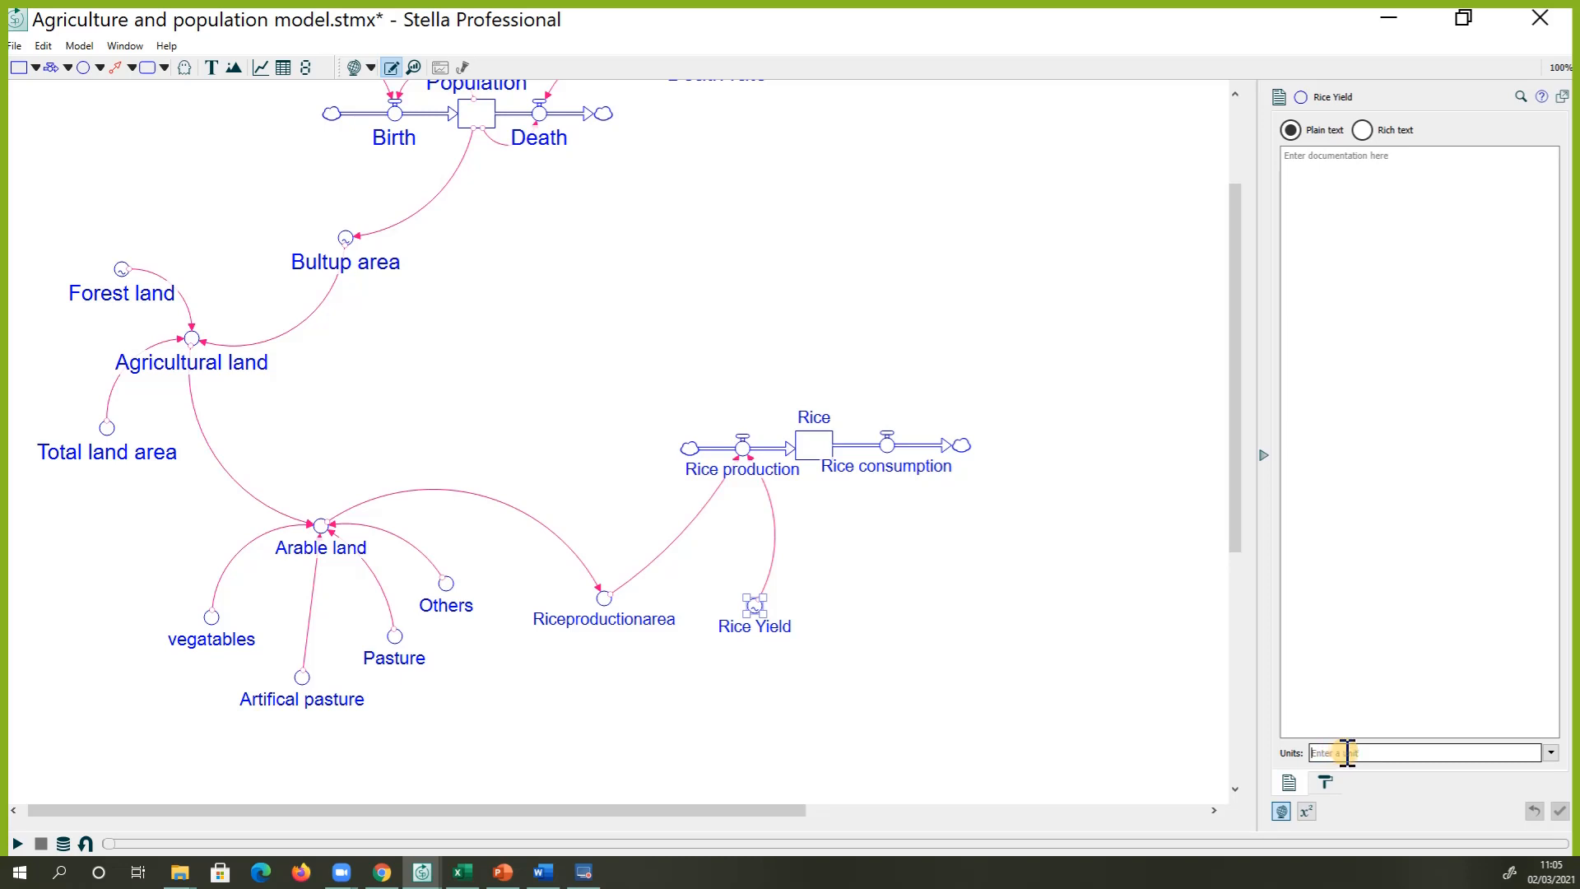
text(tons/square Kilometers)
click(1558, 810)
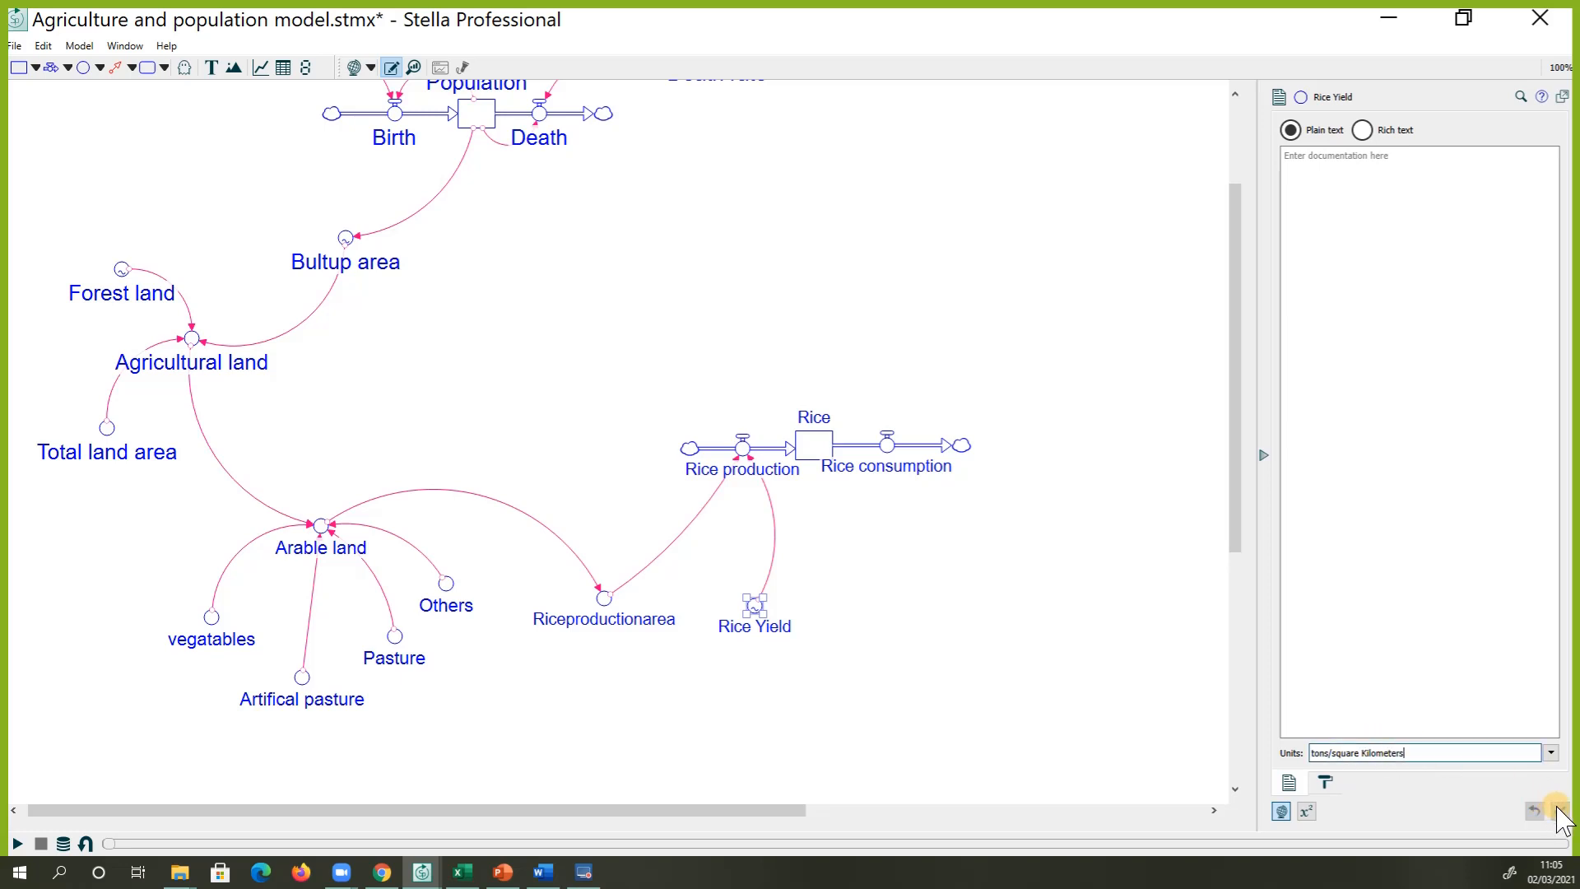
Return to the Rice Yield graphical function and set its curve type to Extrapolated
click(1307, 811)
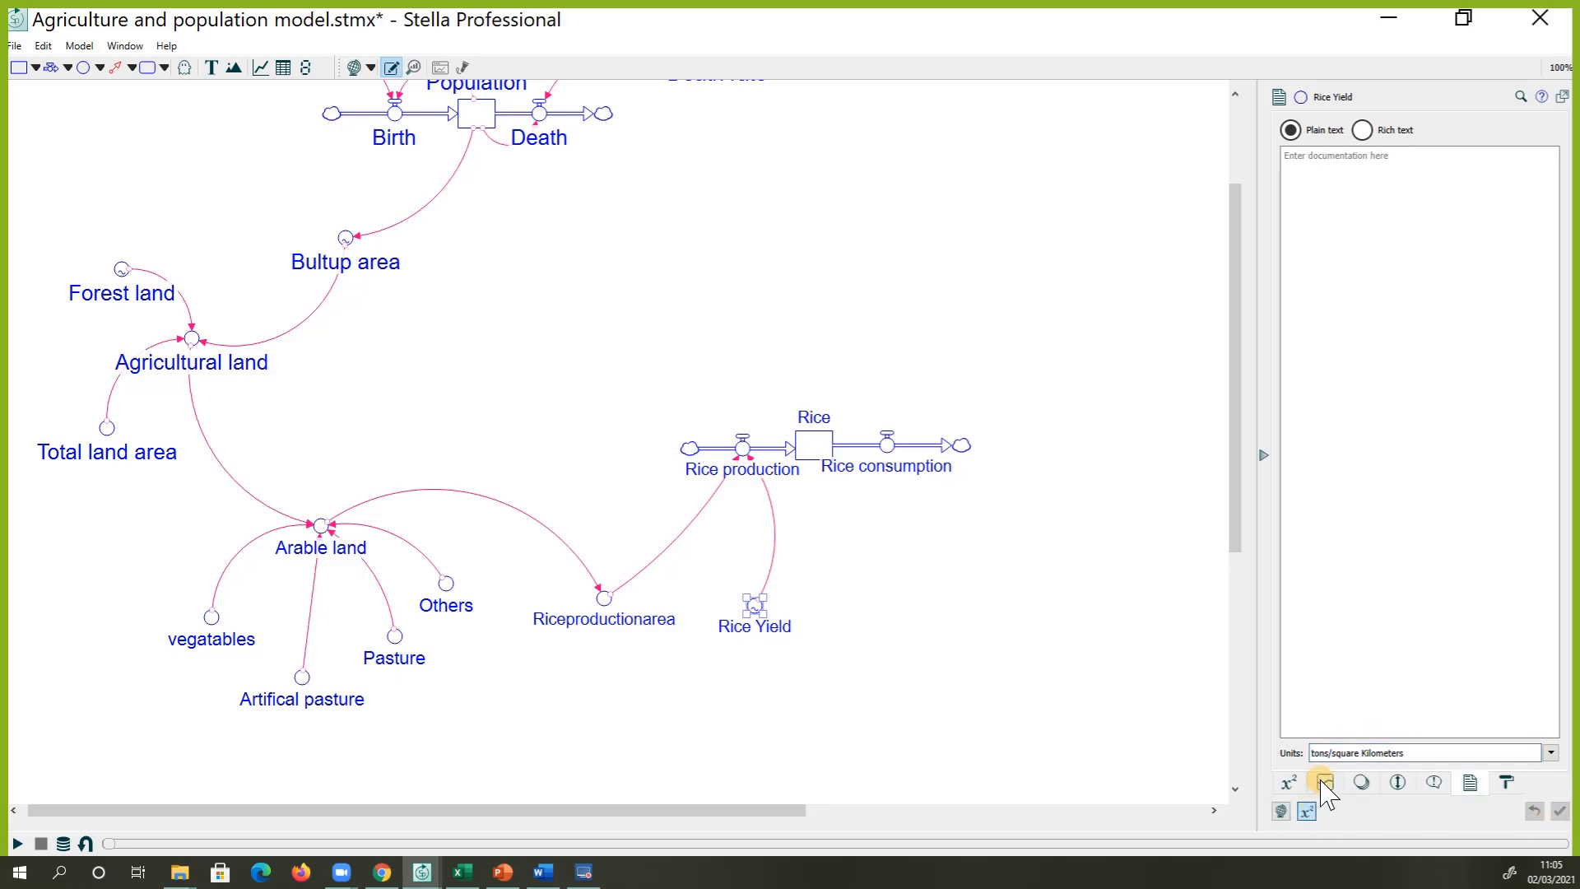
click(1323, 784)
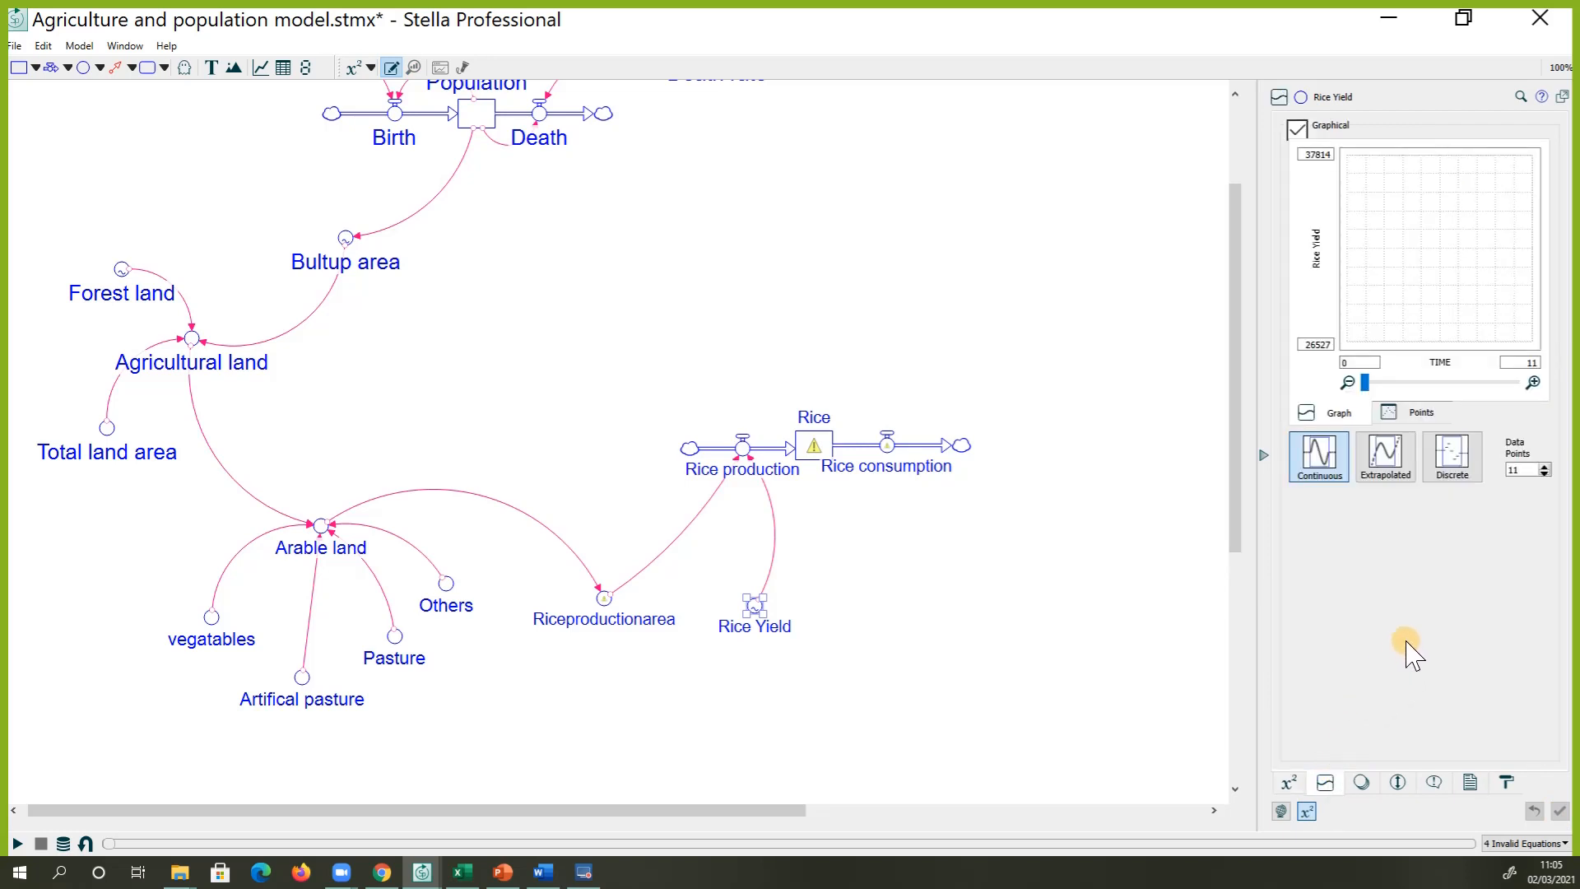
click(1398, 454)
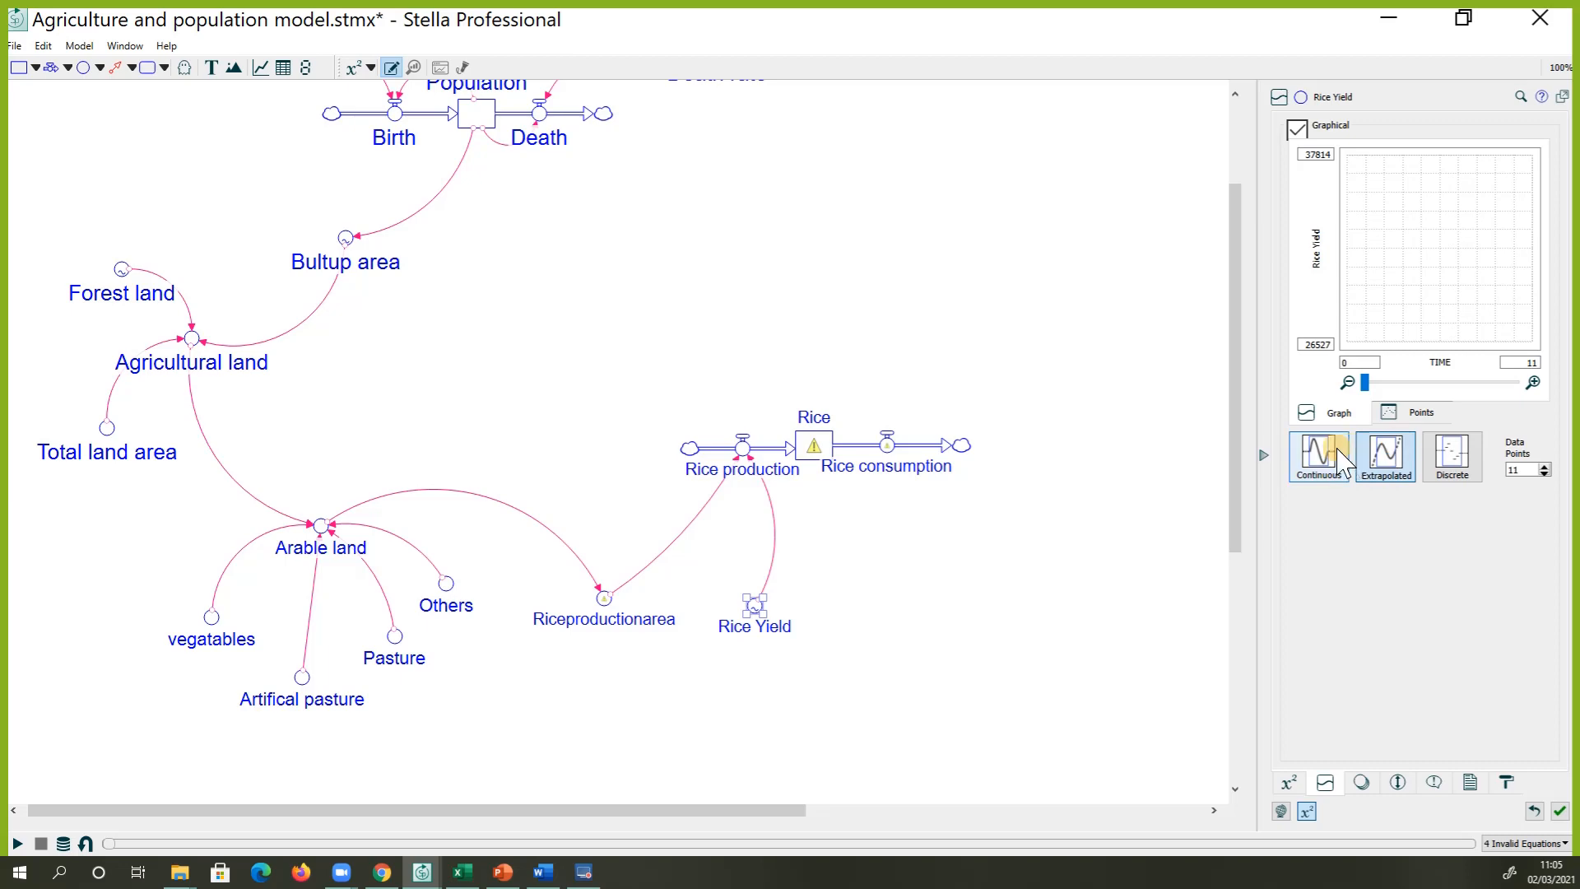
Switch to Excel, copy the yield values in cells O2:O11, and return to the agriculture and population model in Stella
click(462, 872)
drag(558, 214, 549, 349)
right_click(549, 349)
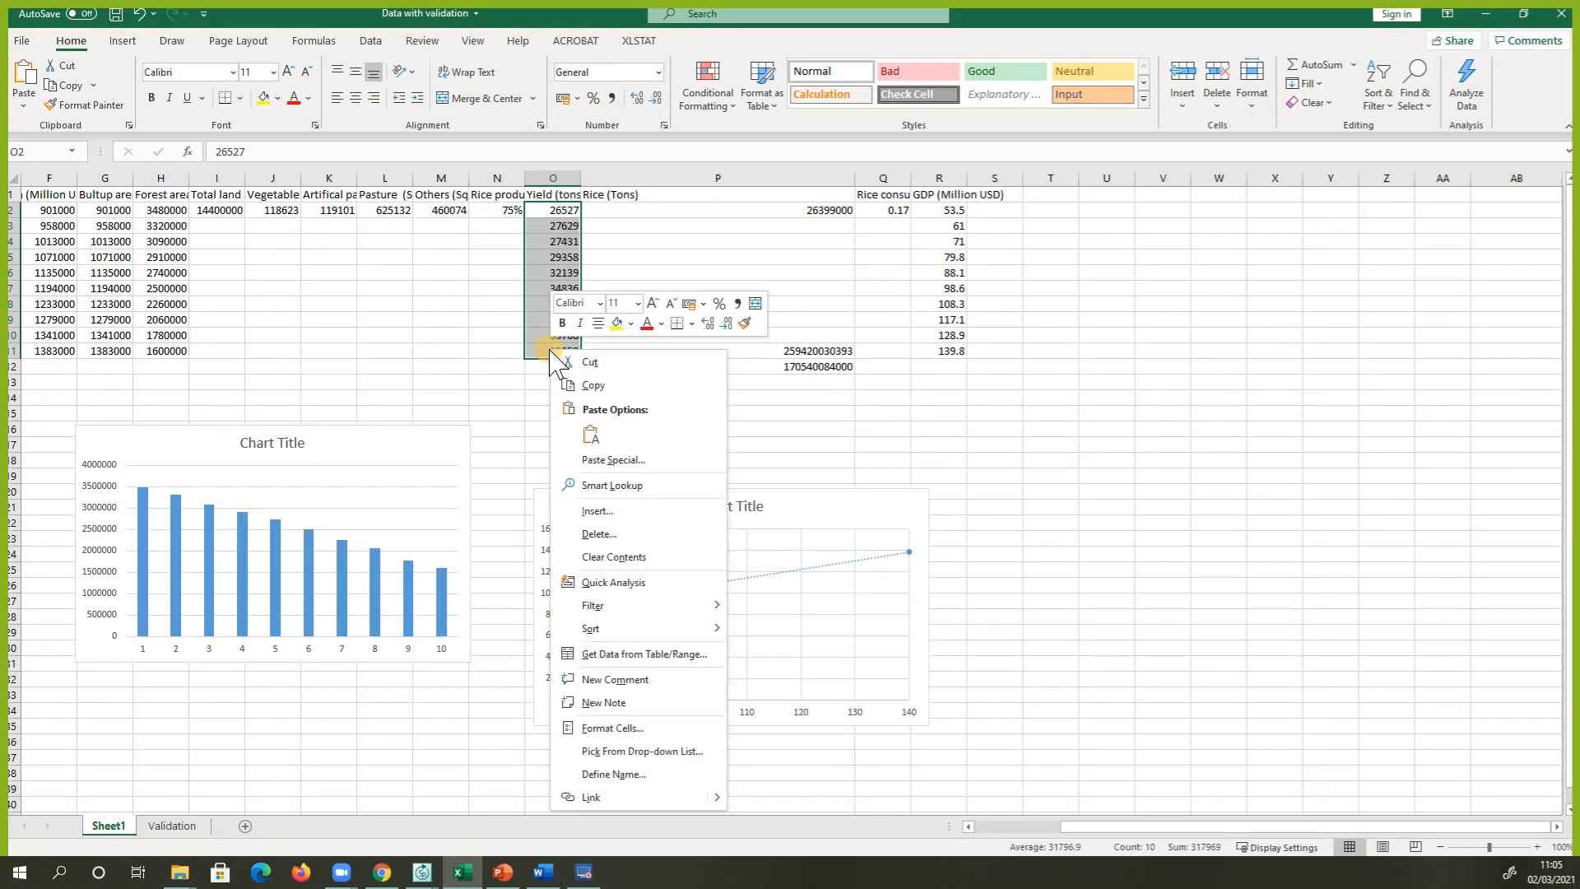
click(587, 391)
mouse_move(427, 885)
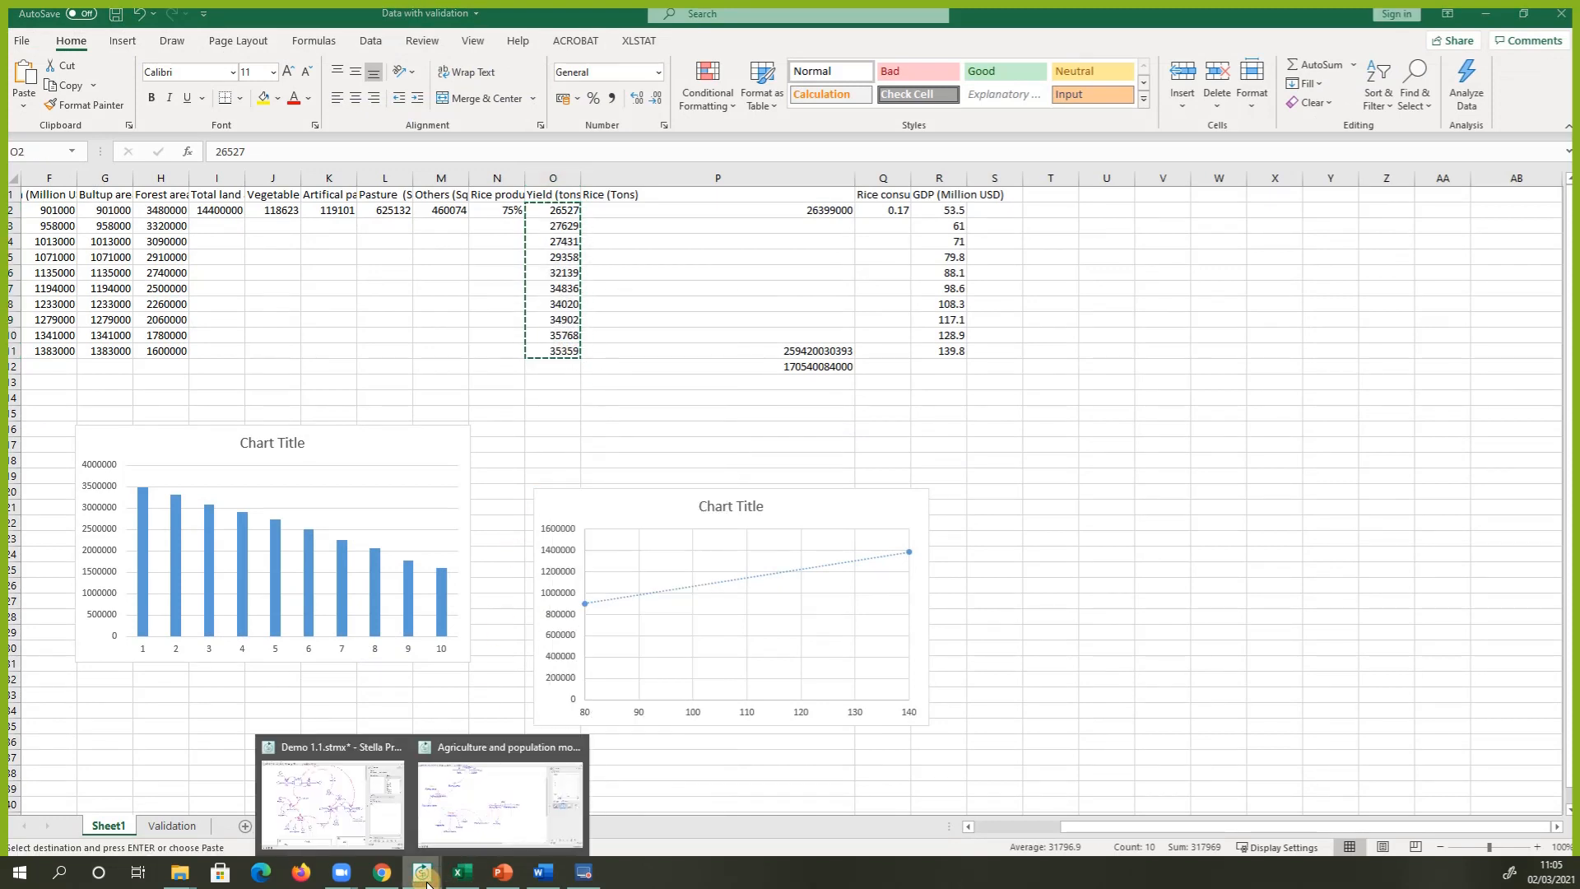
click(498, 804)
Try to paste the copied yield values into the Rice Yield points table, then return to the graph view
click(1421, 420)
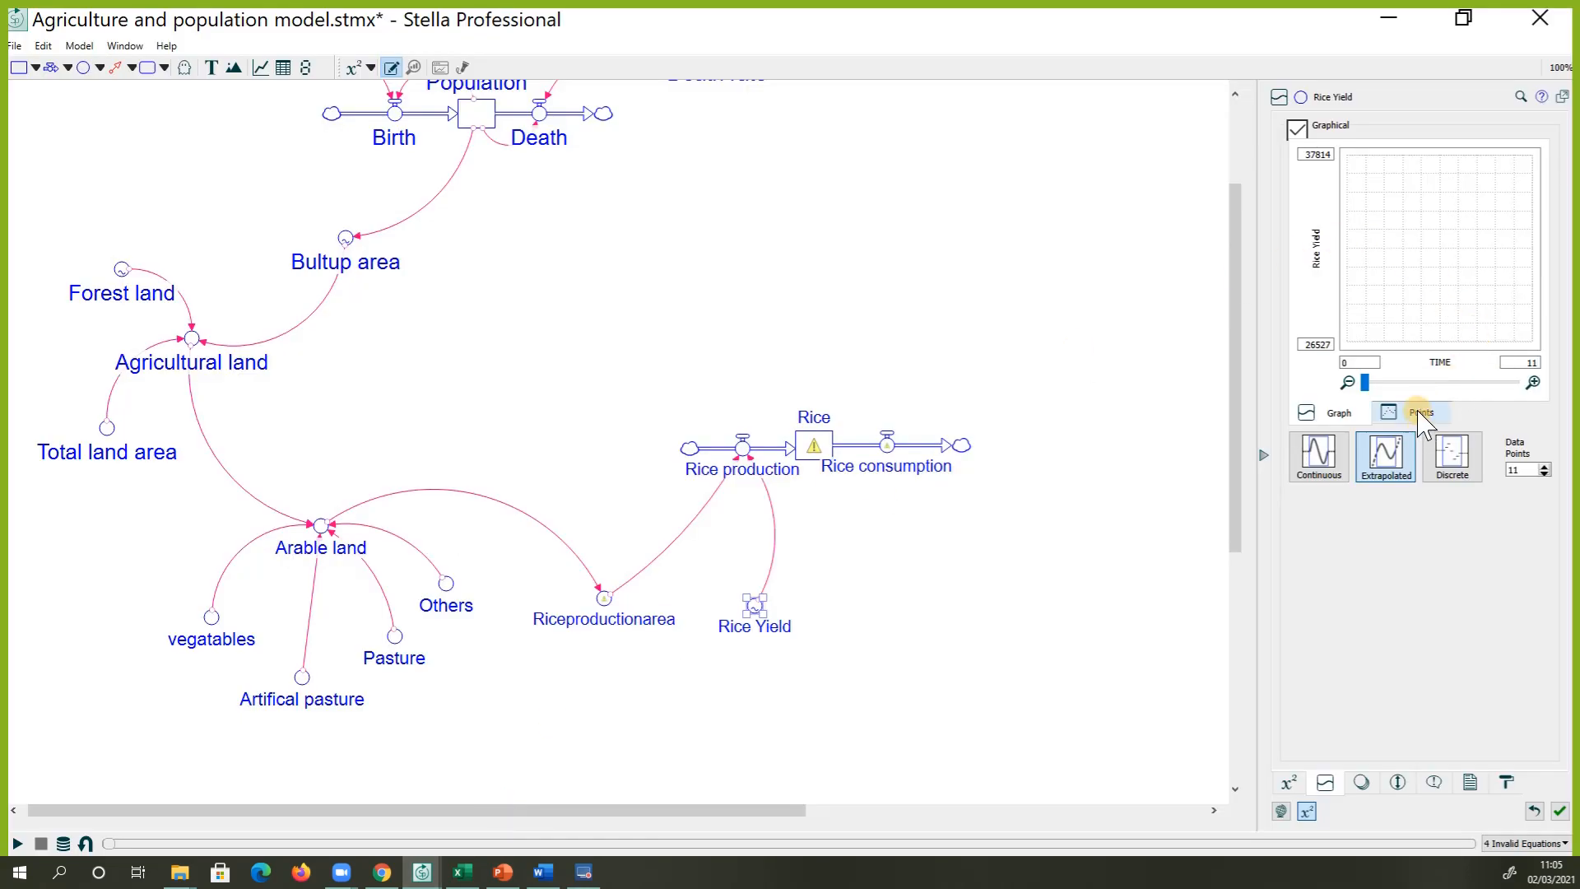
right_click(1495, 171)
click(1496, 177)
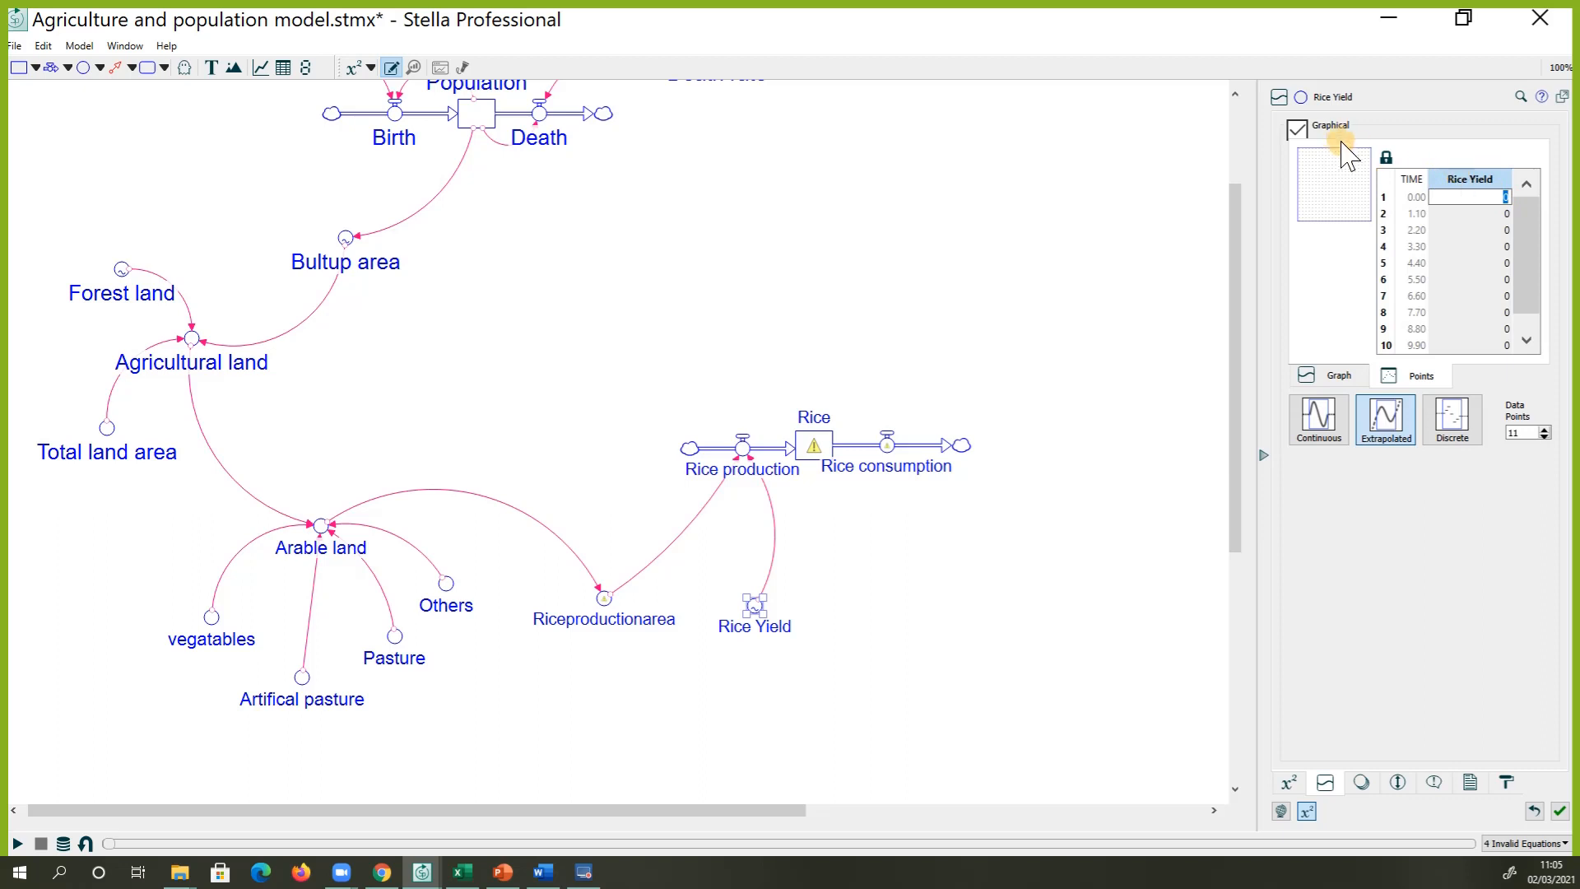
click(1338, 377)
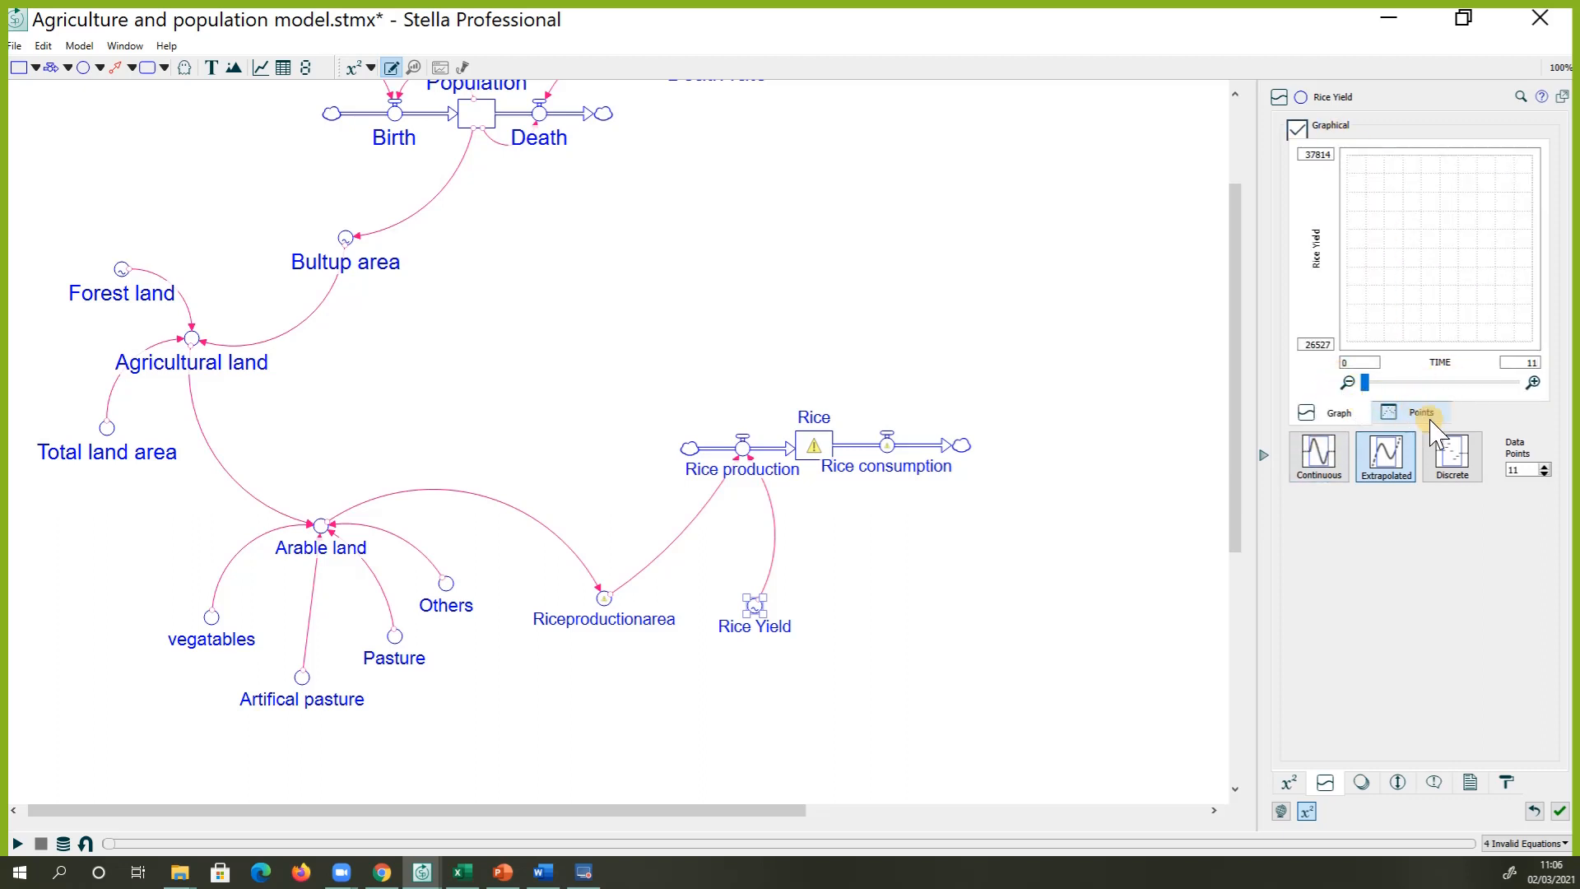
Switch to Excel and insert a 2-D clustered column chart of the selected yield values, then return to Stella
click(464, 874)
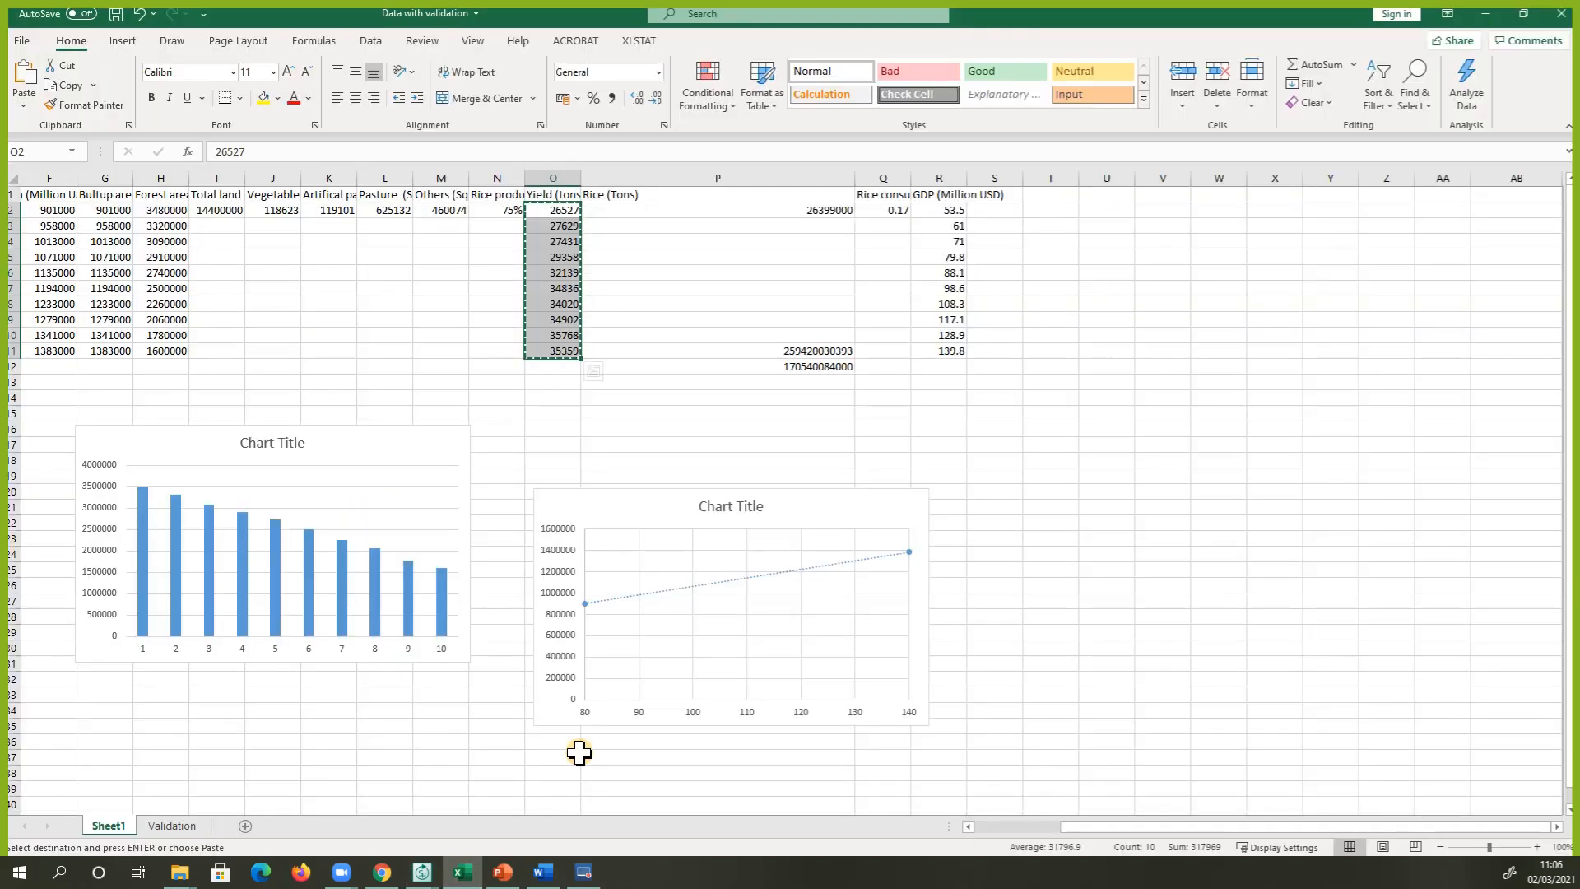
click(124, 41)
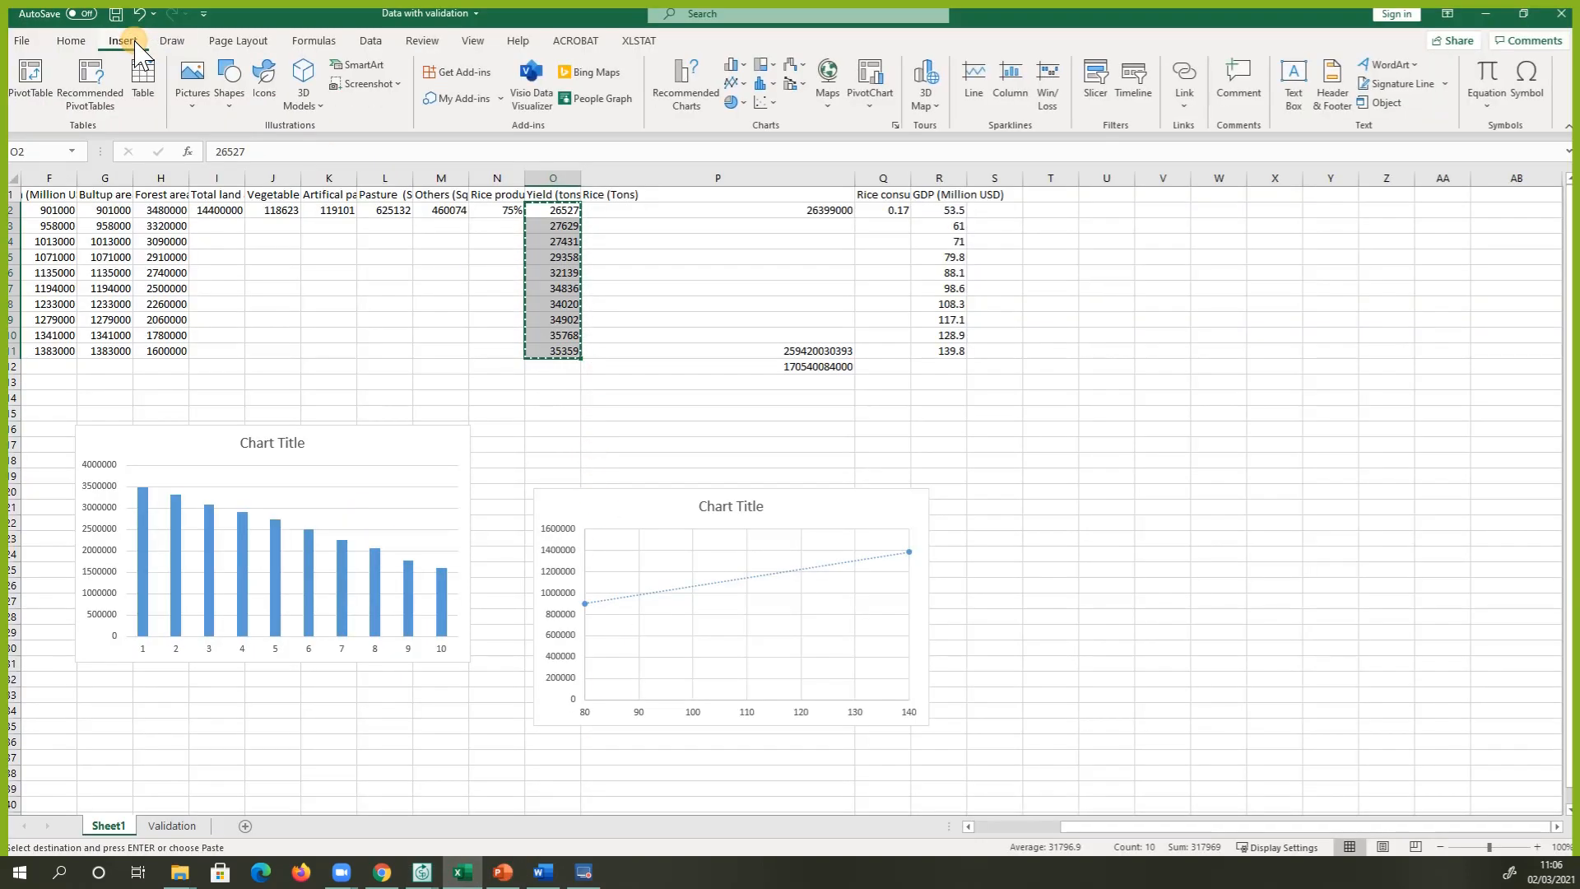
click(729, 66)
click(729, 65)
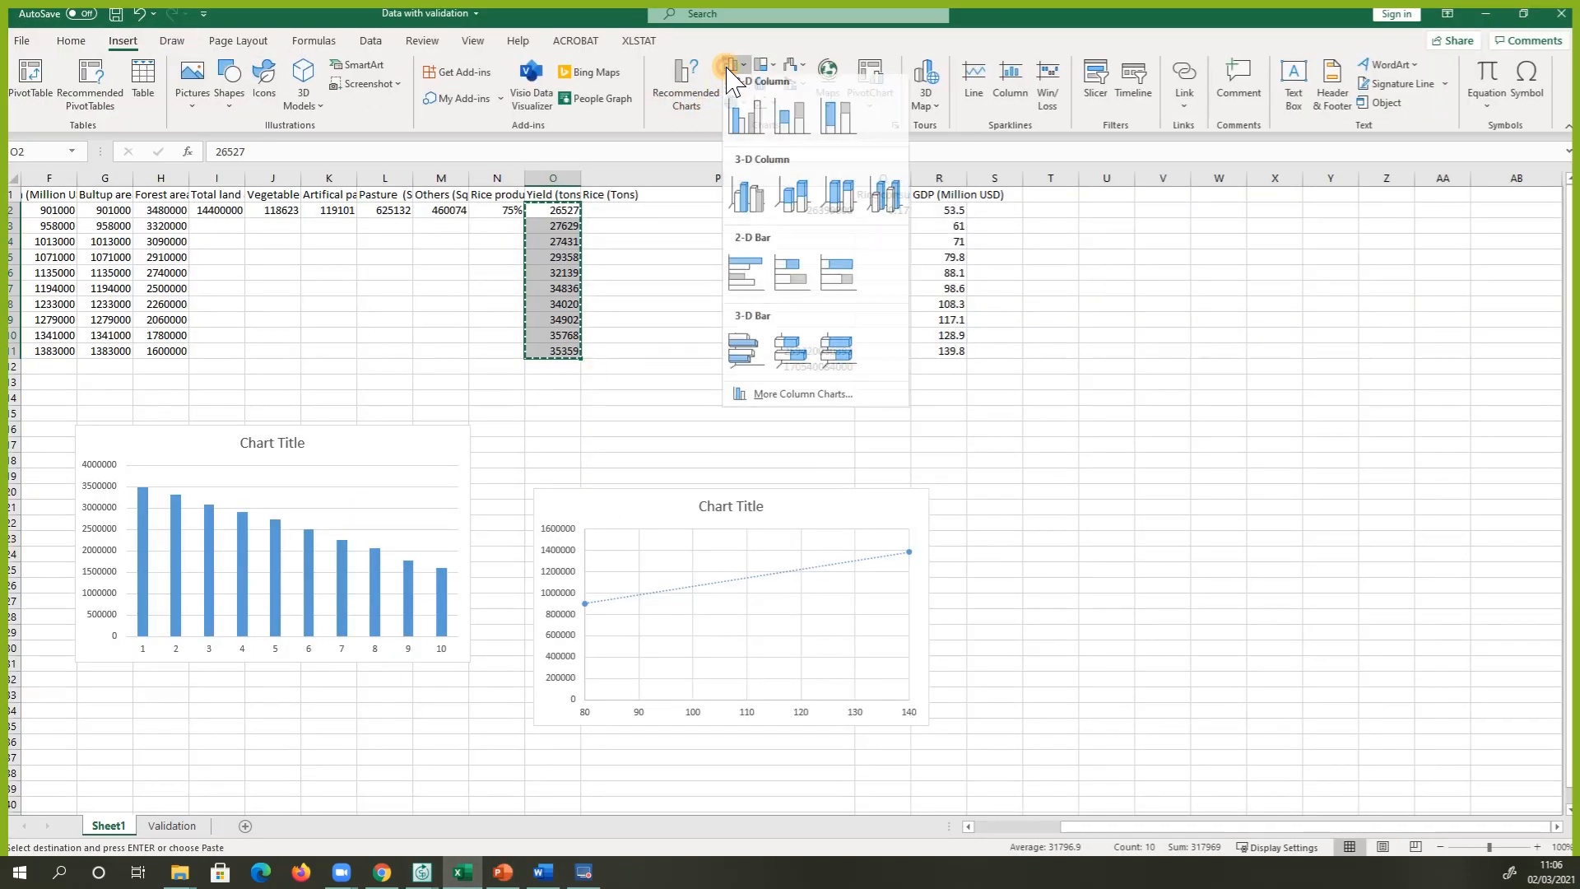
click(750, 130)
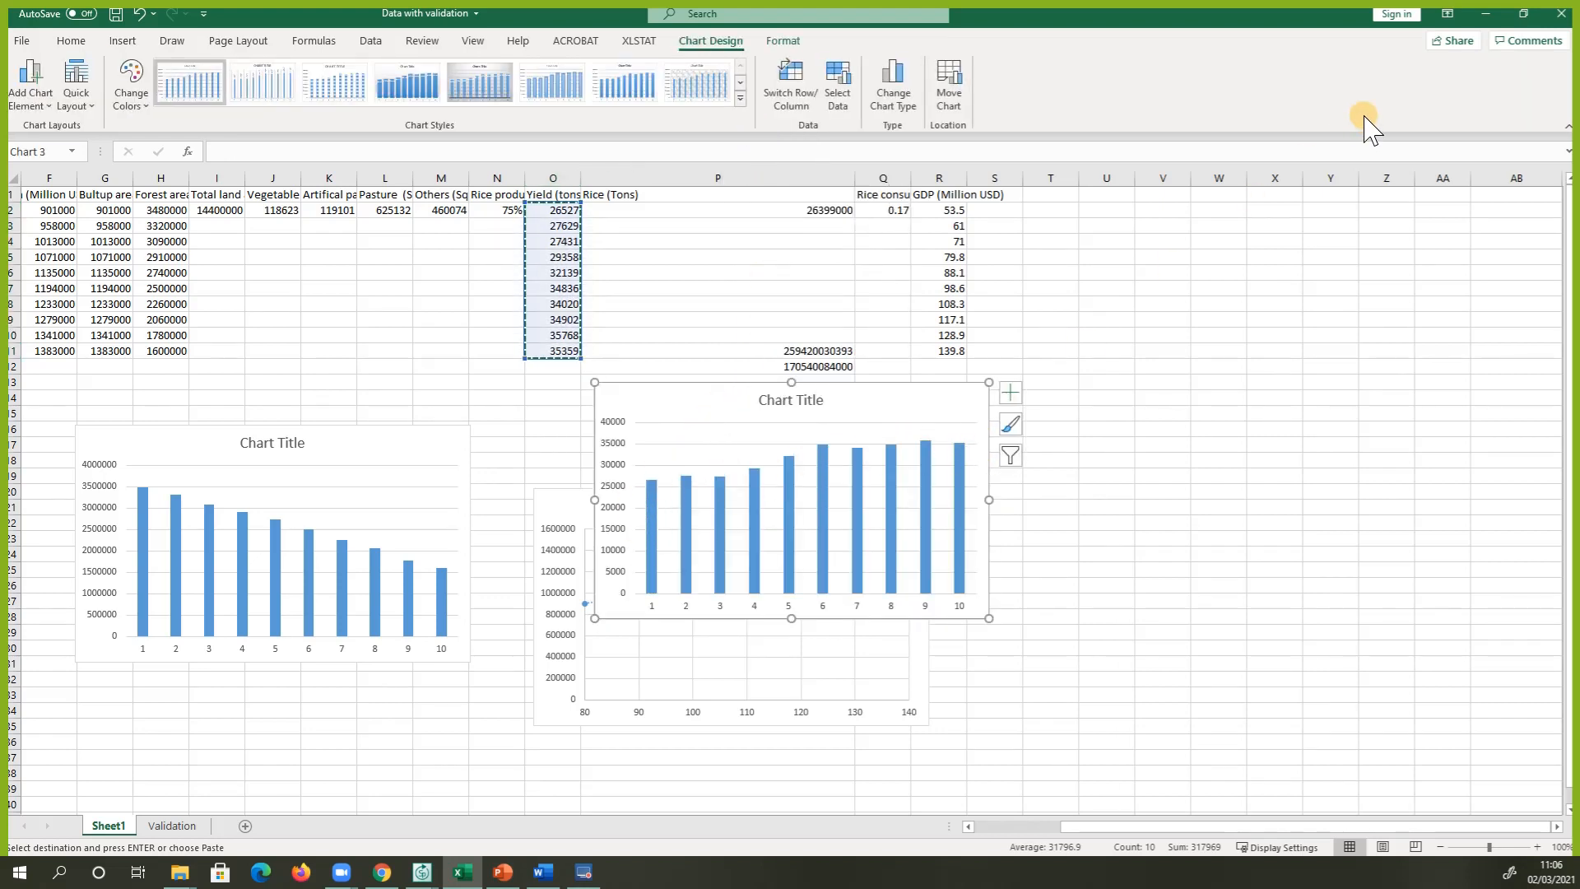
click(1486, 17)
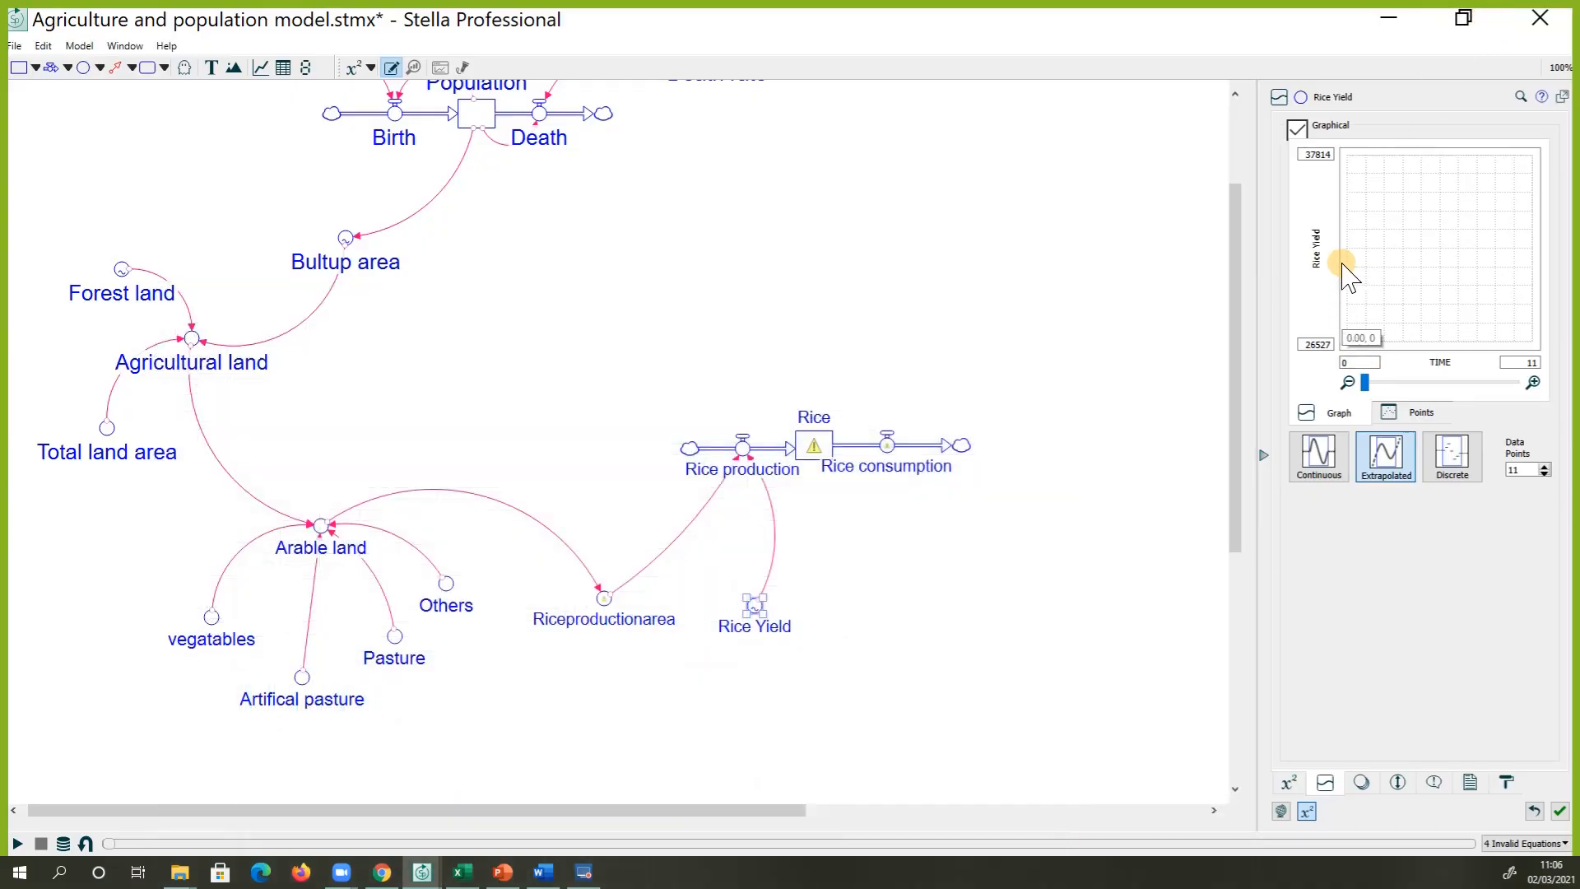
Sketch a rising Rice Yield curve from about 31100 at time 0 to about 35700 at time 9.90, and check its points
click(1365, 266)
mouse_move(1364, 266)
mouse_down()
mouse_move(1523, 216)
mouse_move(1538, 176)
mouse_move(1478, 225)
mouse_up()
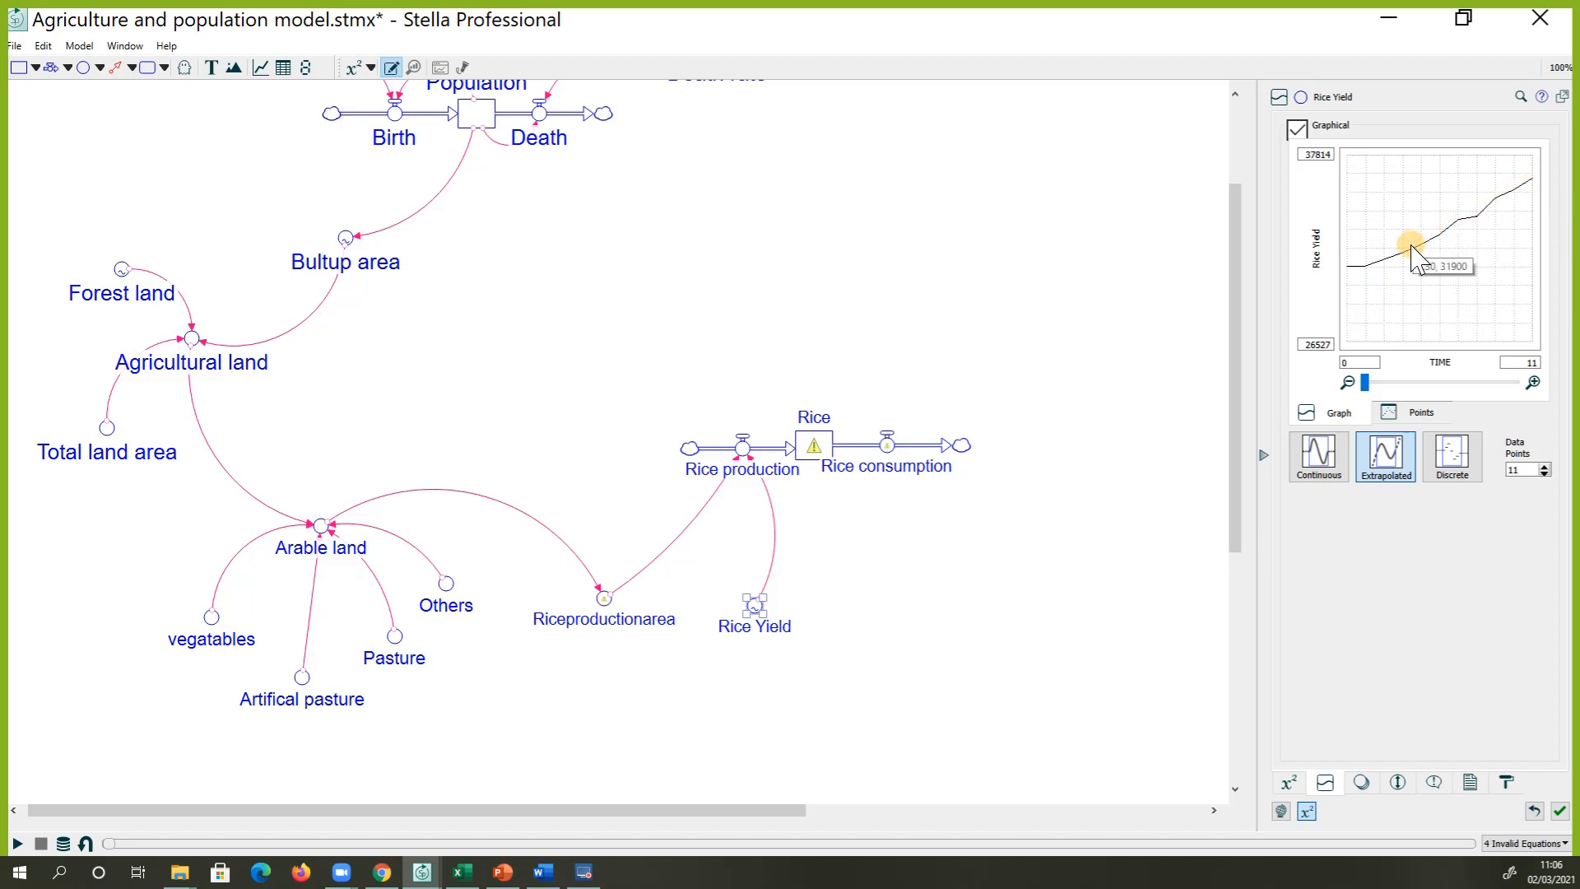
click(1416, 416)
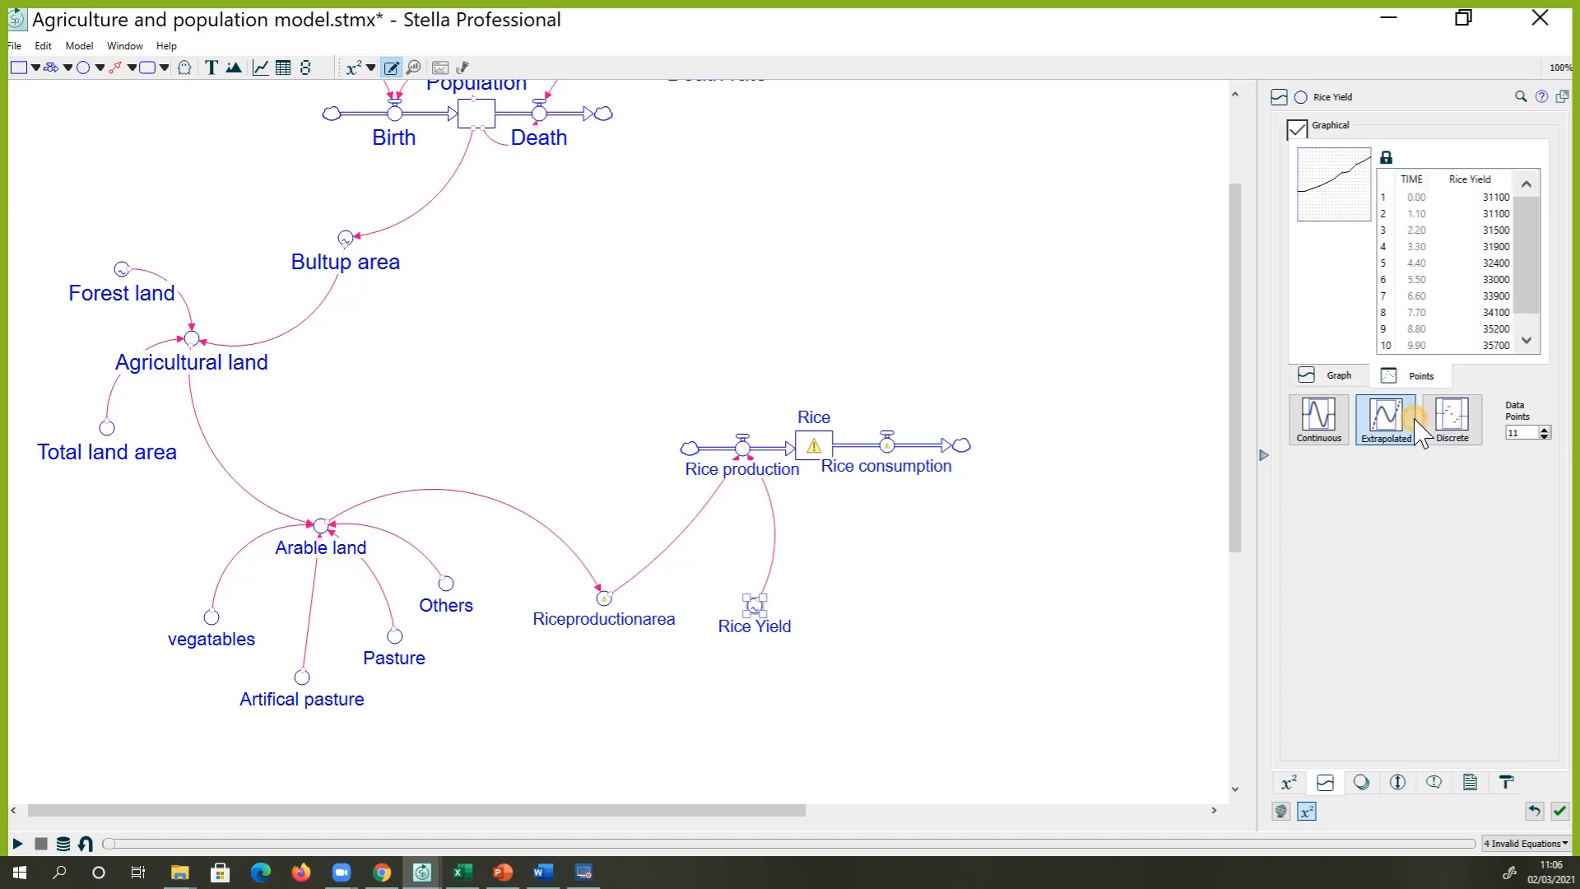
click(1495, 213)
click(1495, 230)
click(1495, 246)
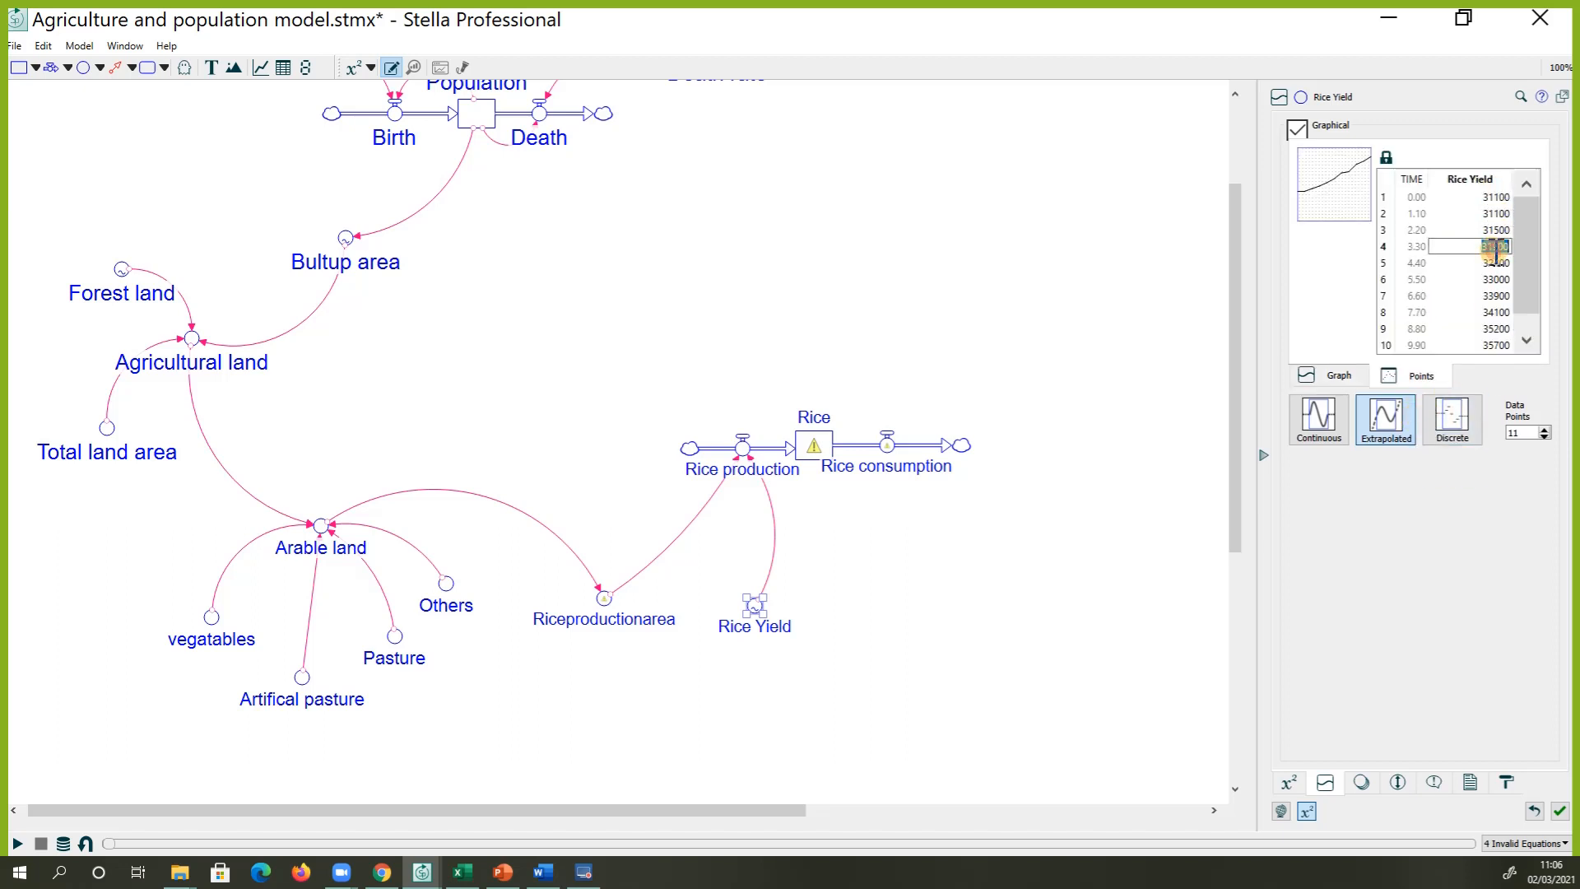
Compare the sketched Rice Yield curve with the yield column and chart in Excel, then deselect the converter in Stella
click(457, 876)
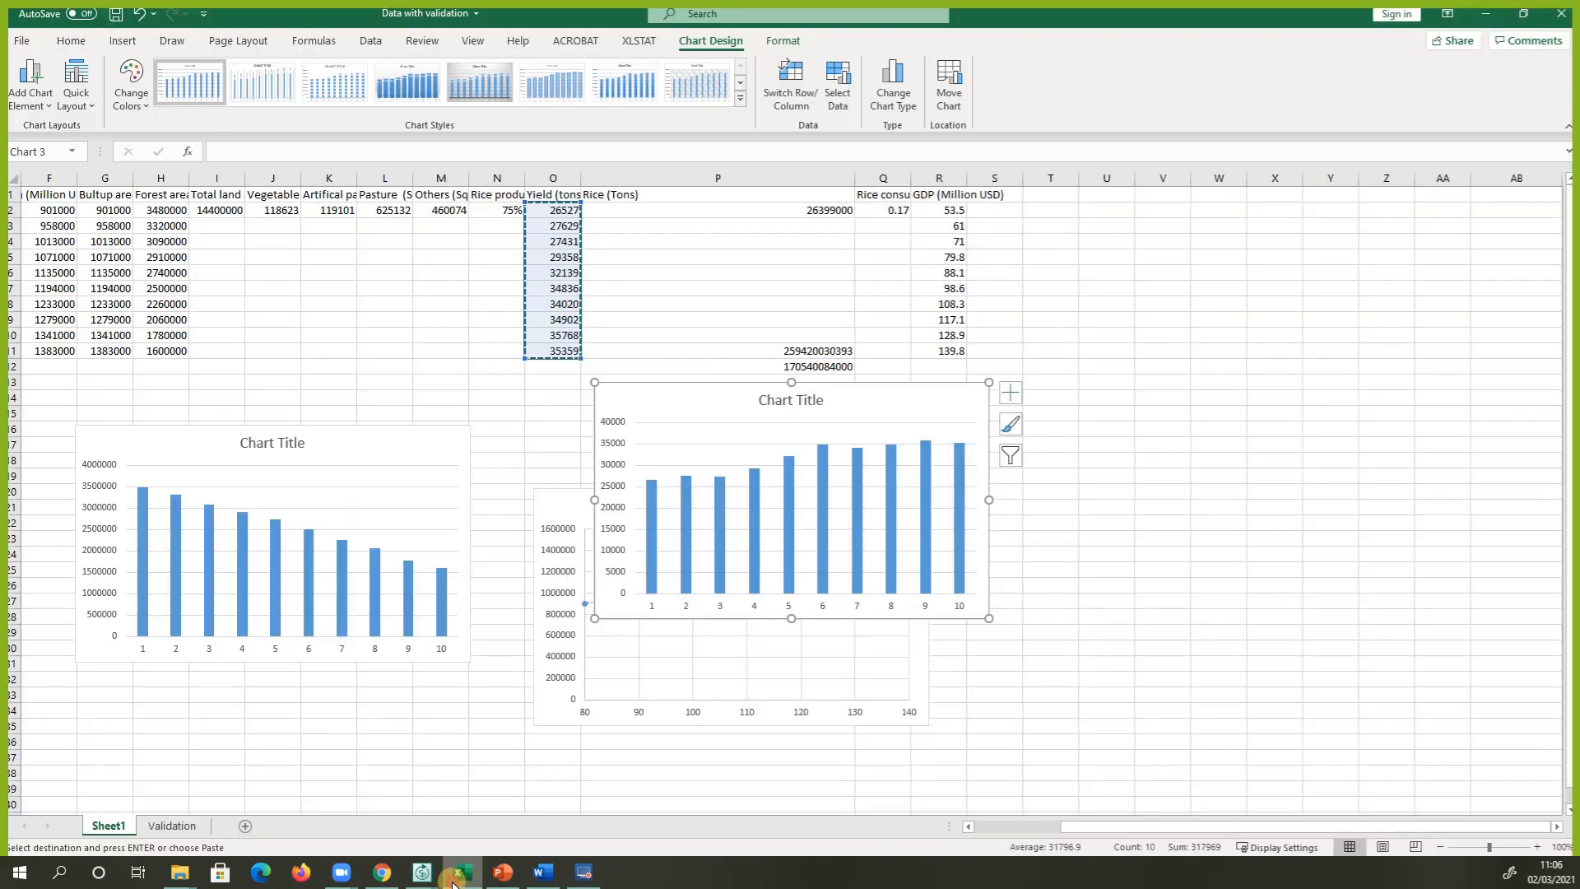
click(455, 878)
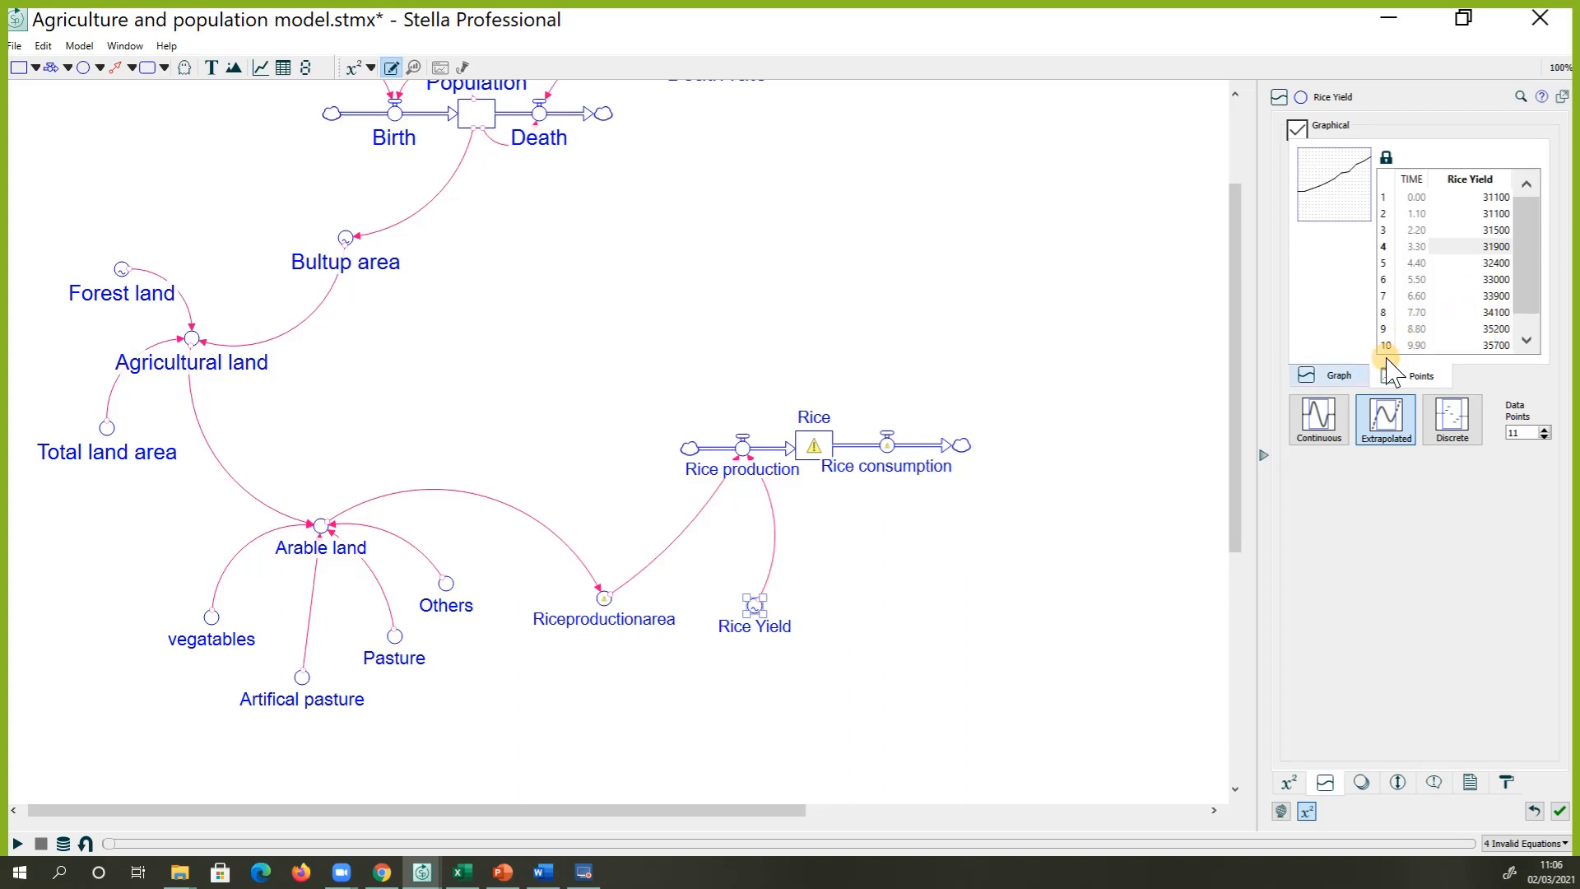
click(1331, 376)
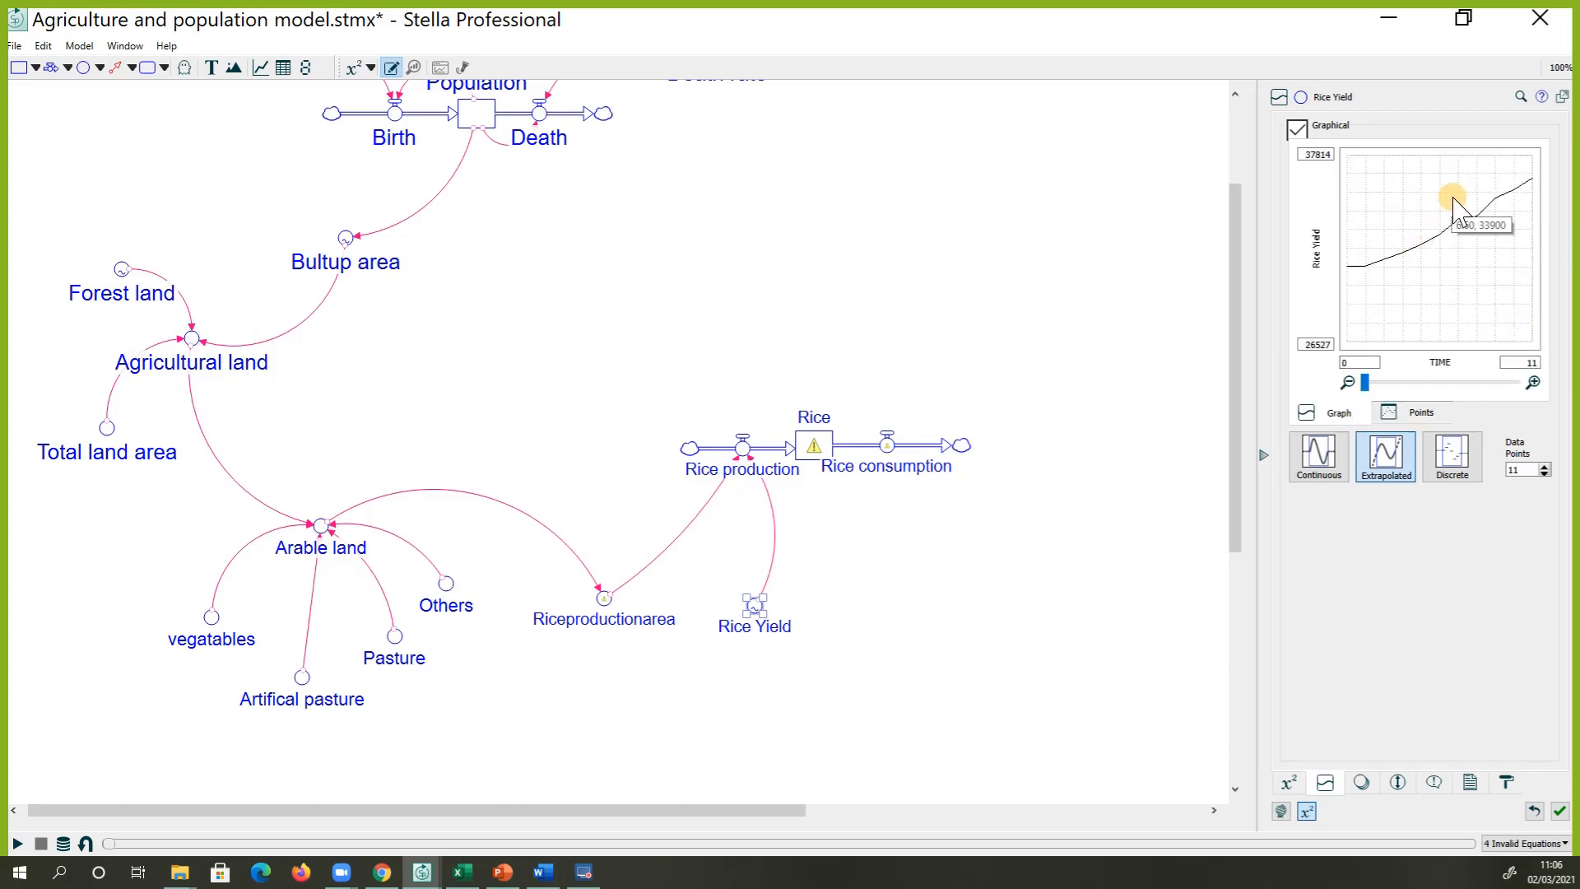
click(753, 683)
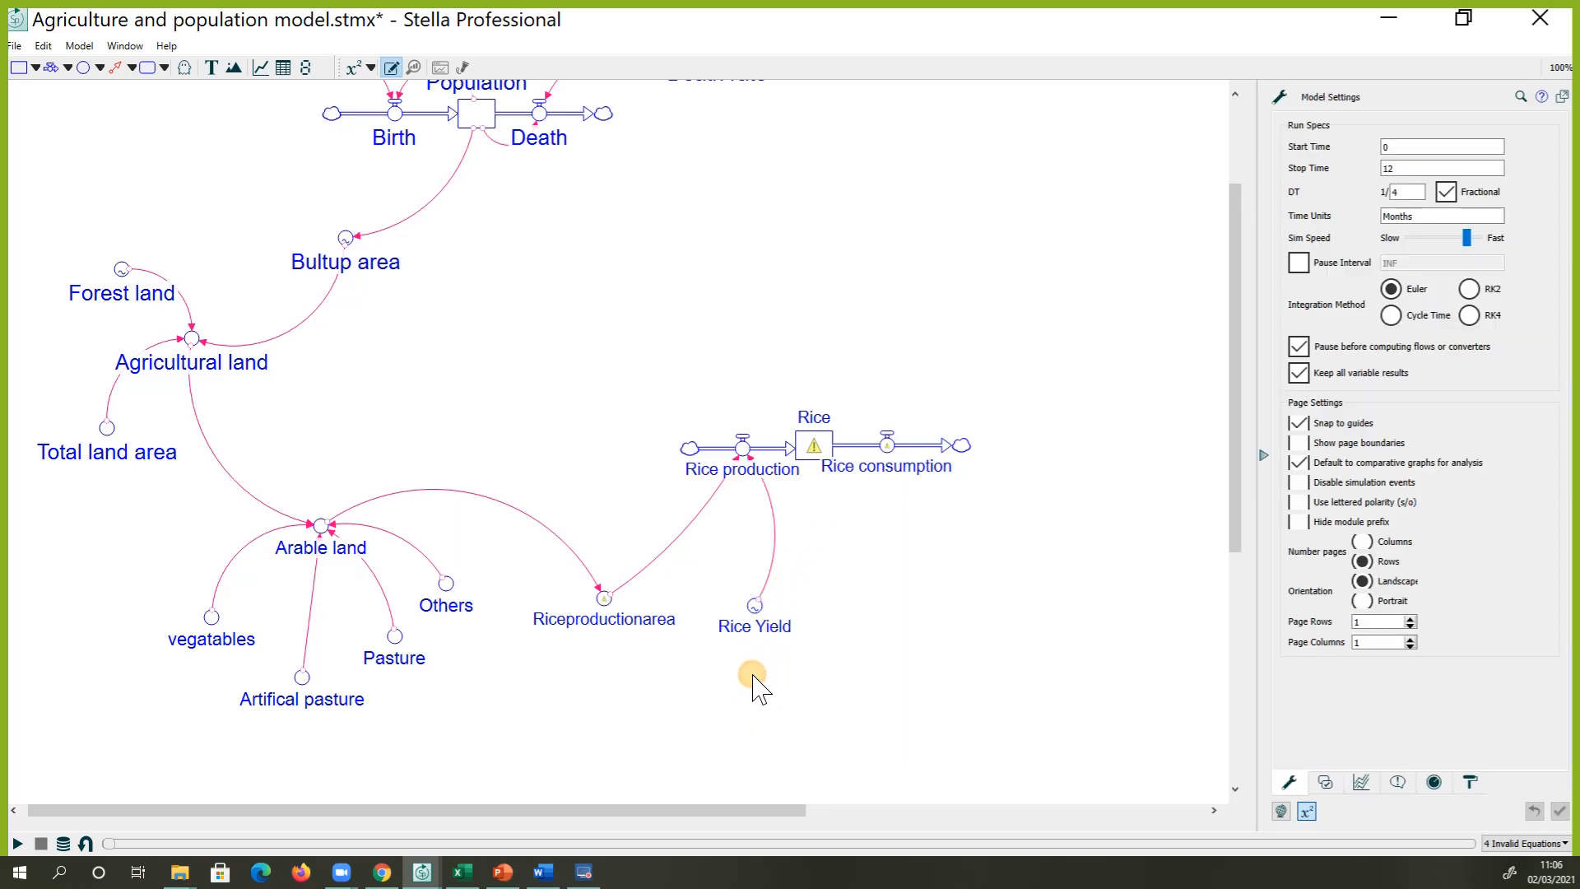
Define the Riceproductionarea equation as Arable_land*0.75
click(601, 605)
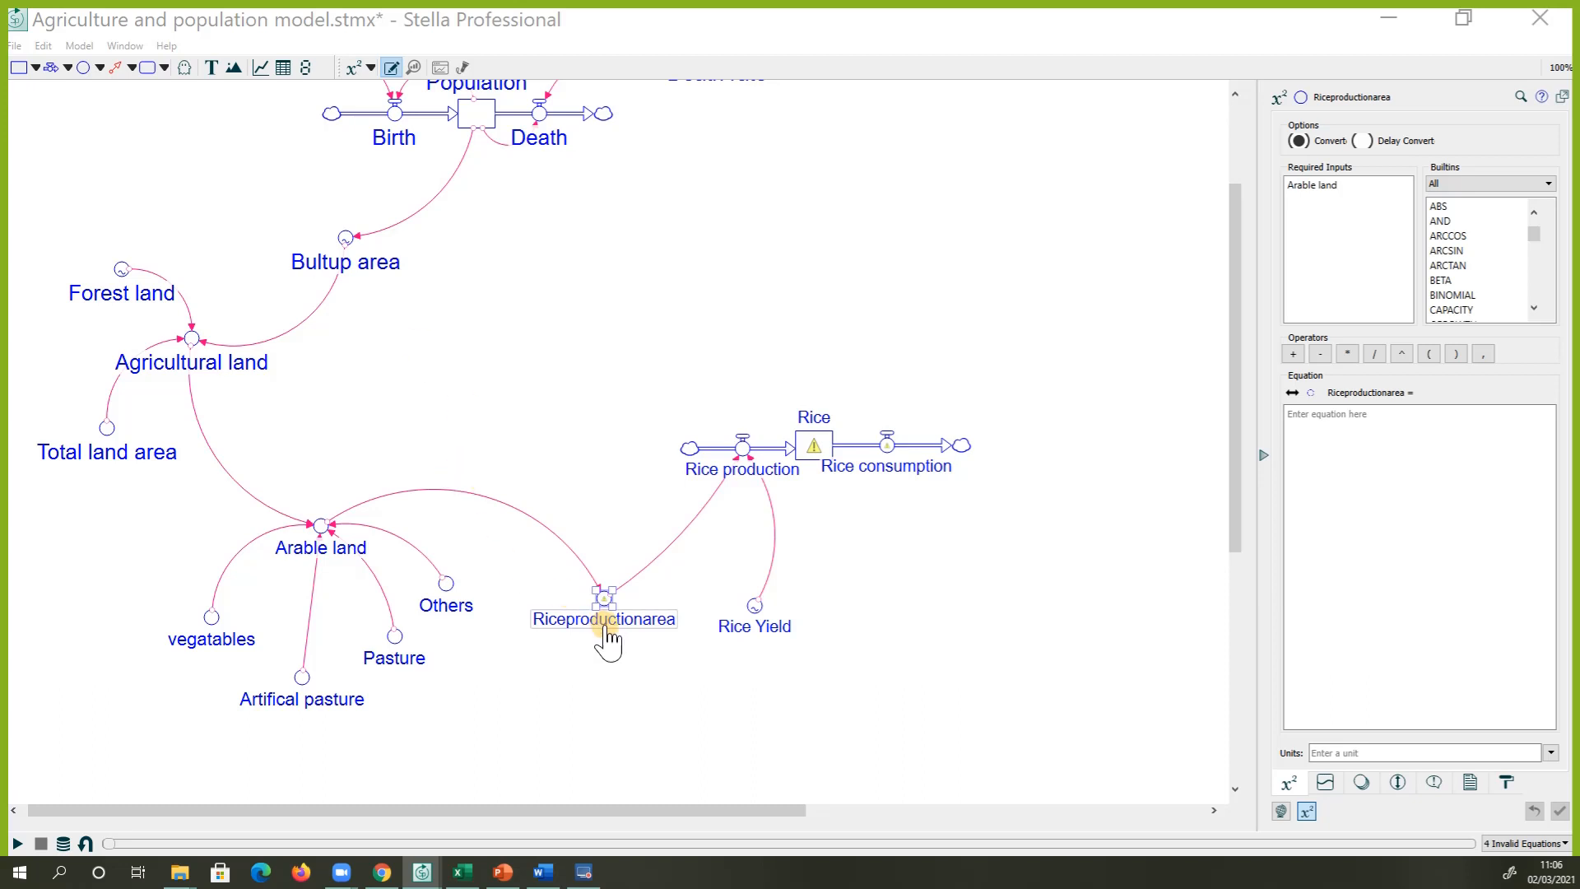
click(602, 597)
click(602, 603)
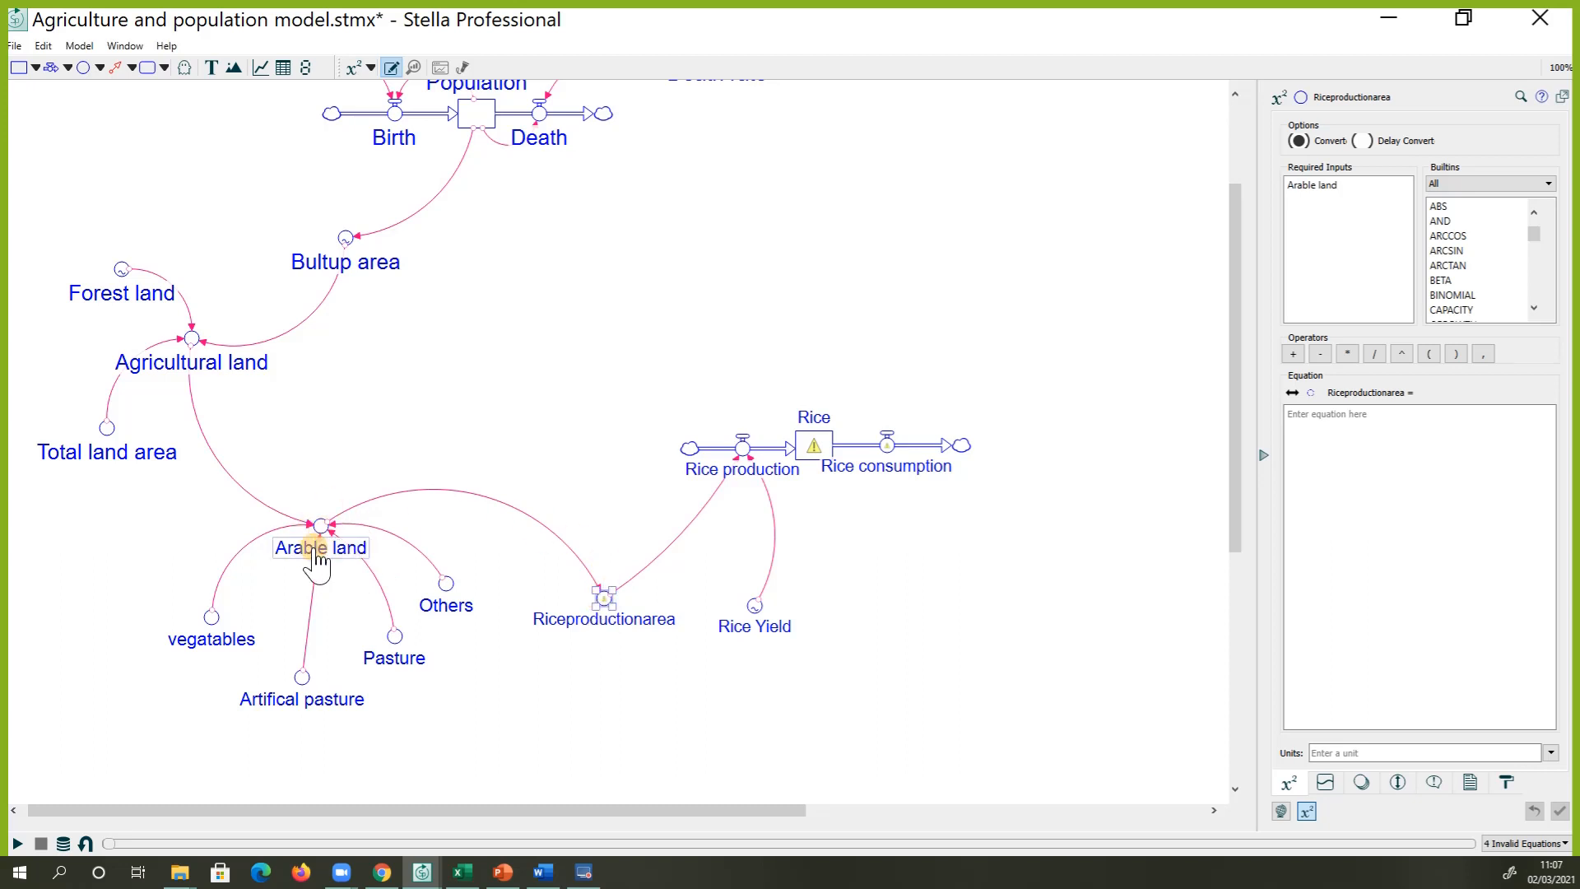
click(1327, 424)
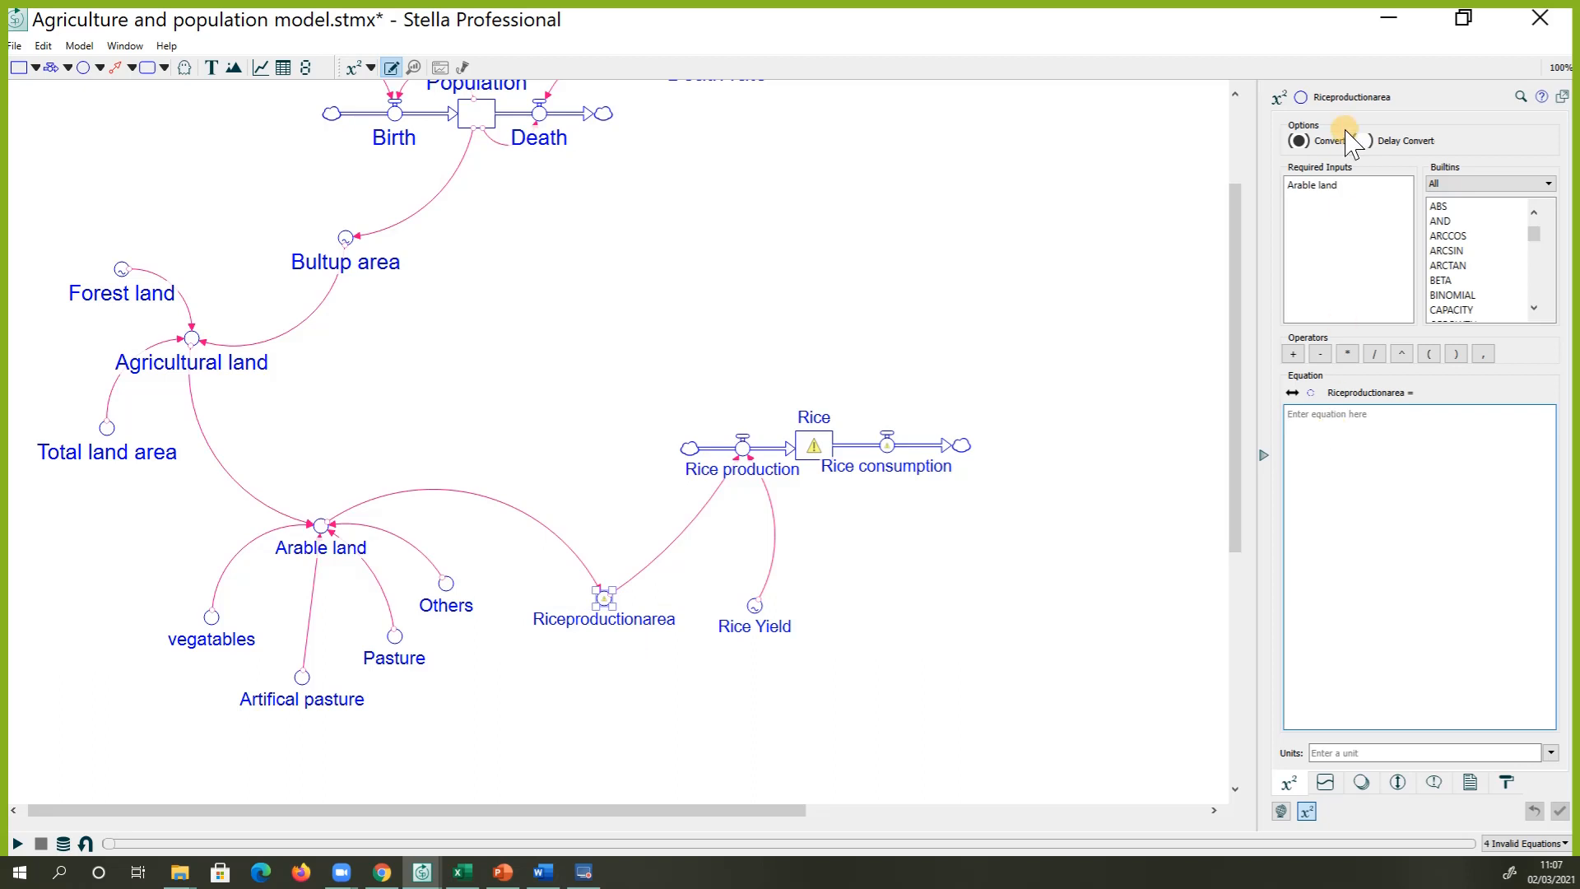
click(1321, 186)
click(1348, 353)
click(1368, 416)
key(alt+Tab)
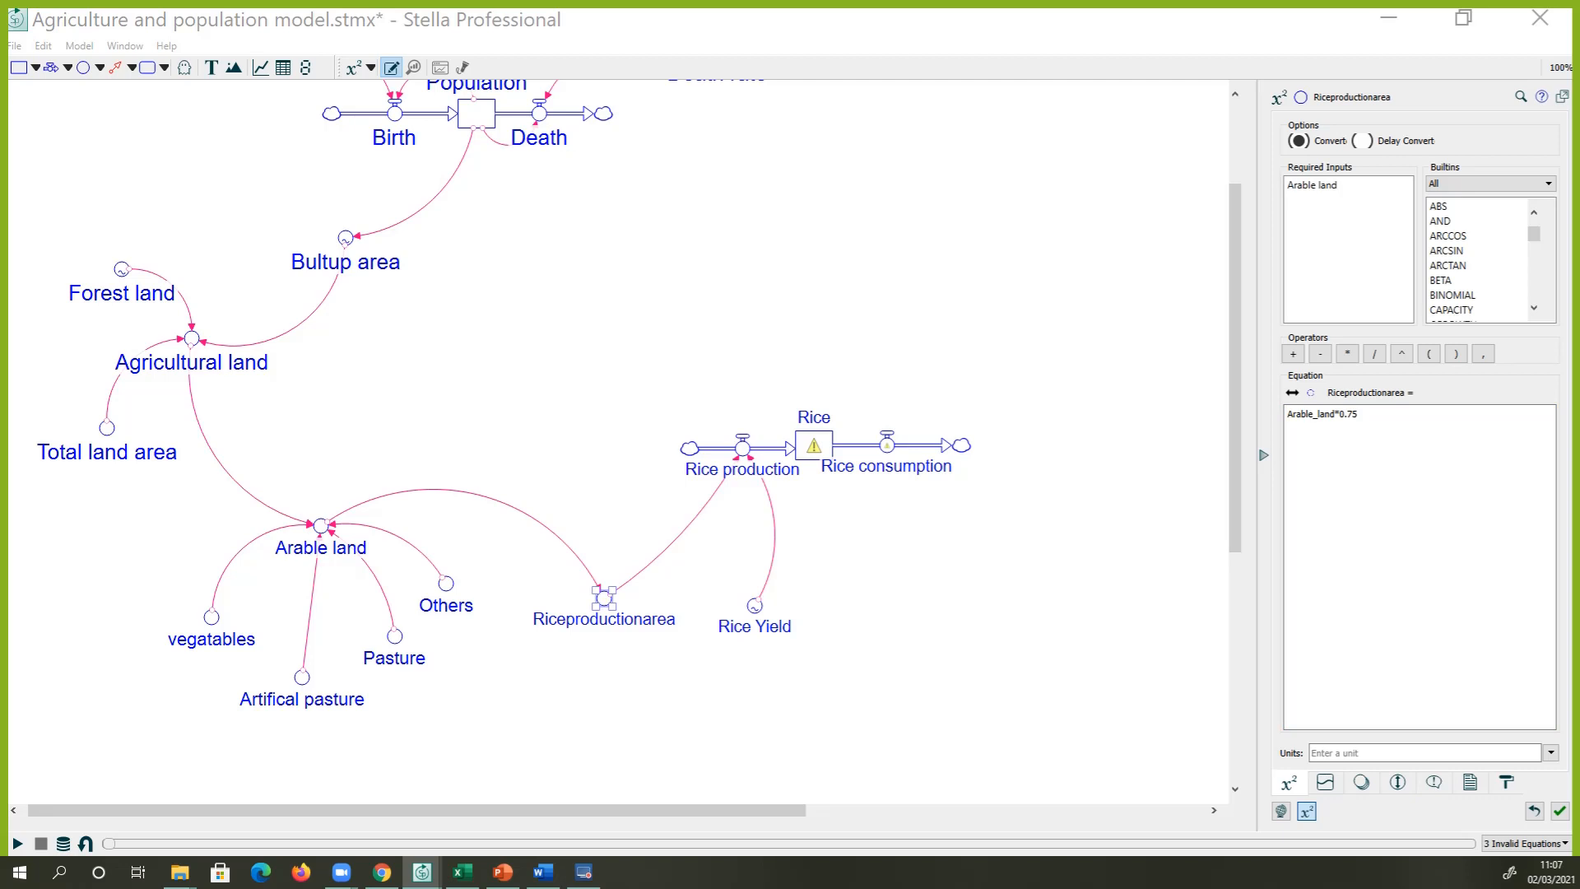
click(809, 447)
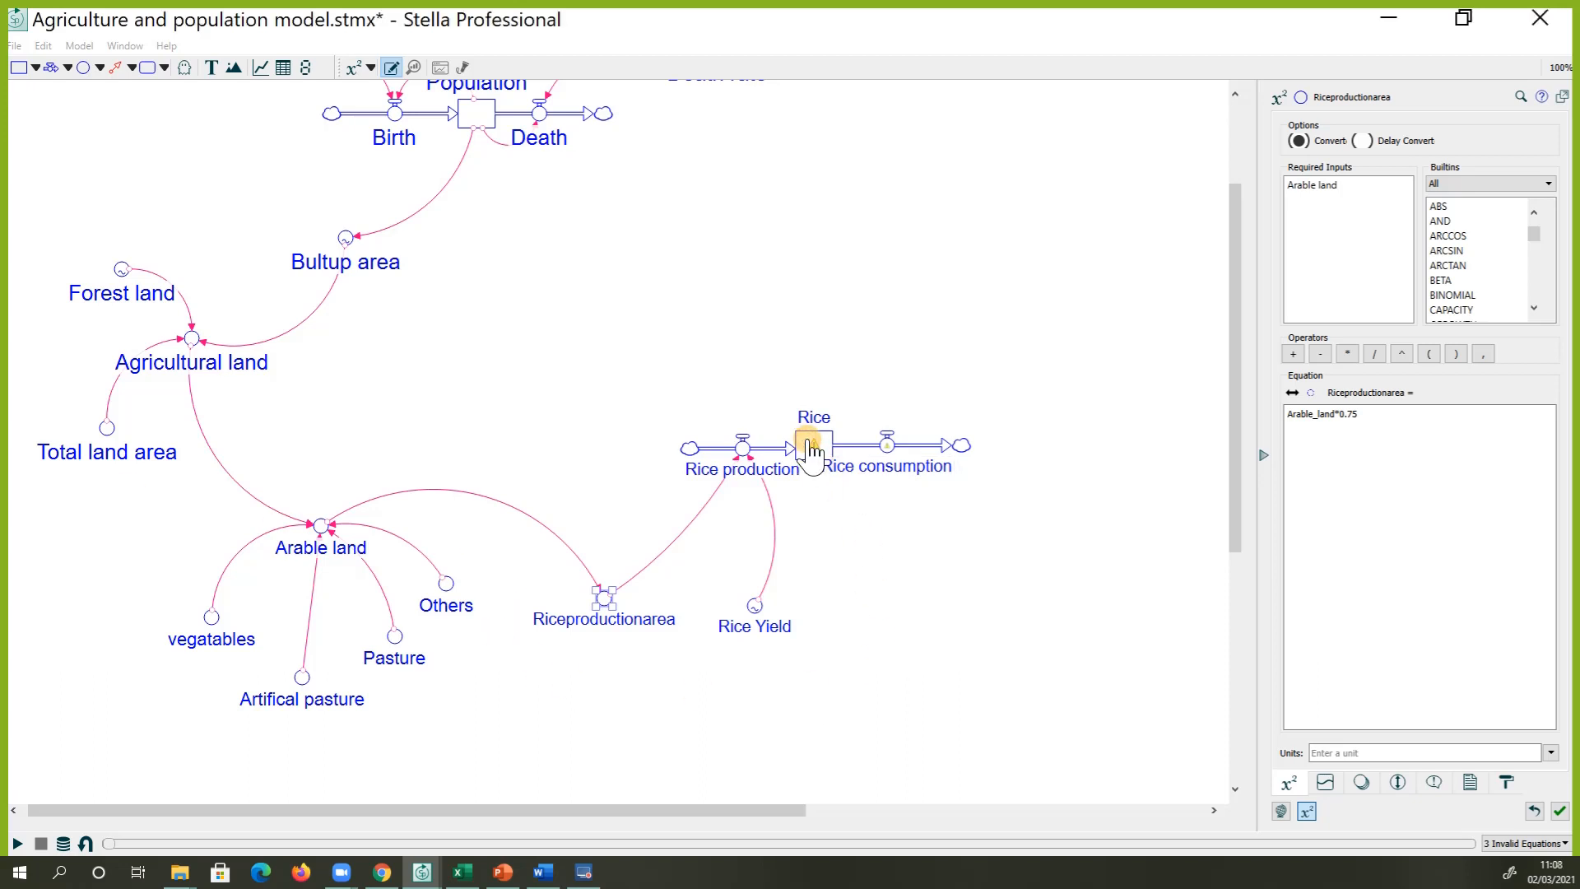
click(809, 447)
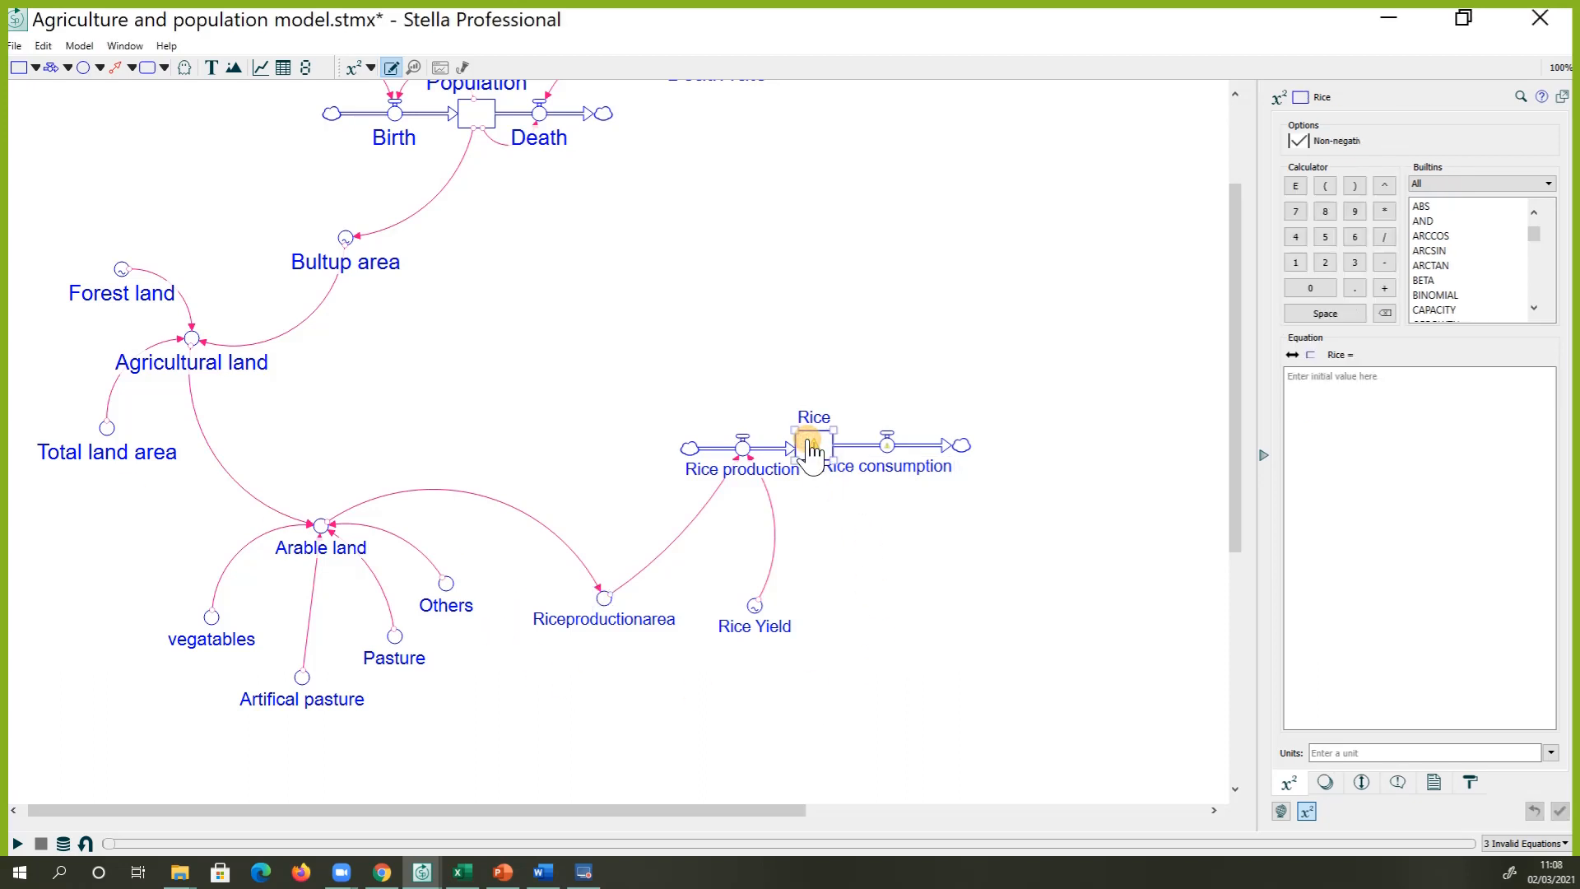
click(808, 442)
click(809, 442)
click(1502, 403)
click(1483, 396)
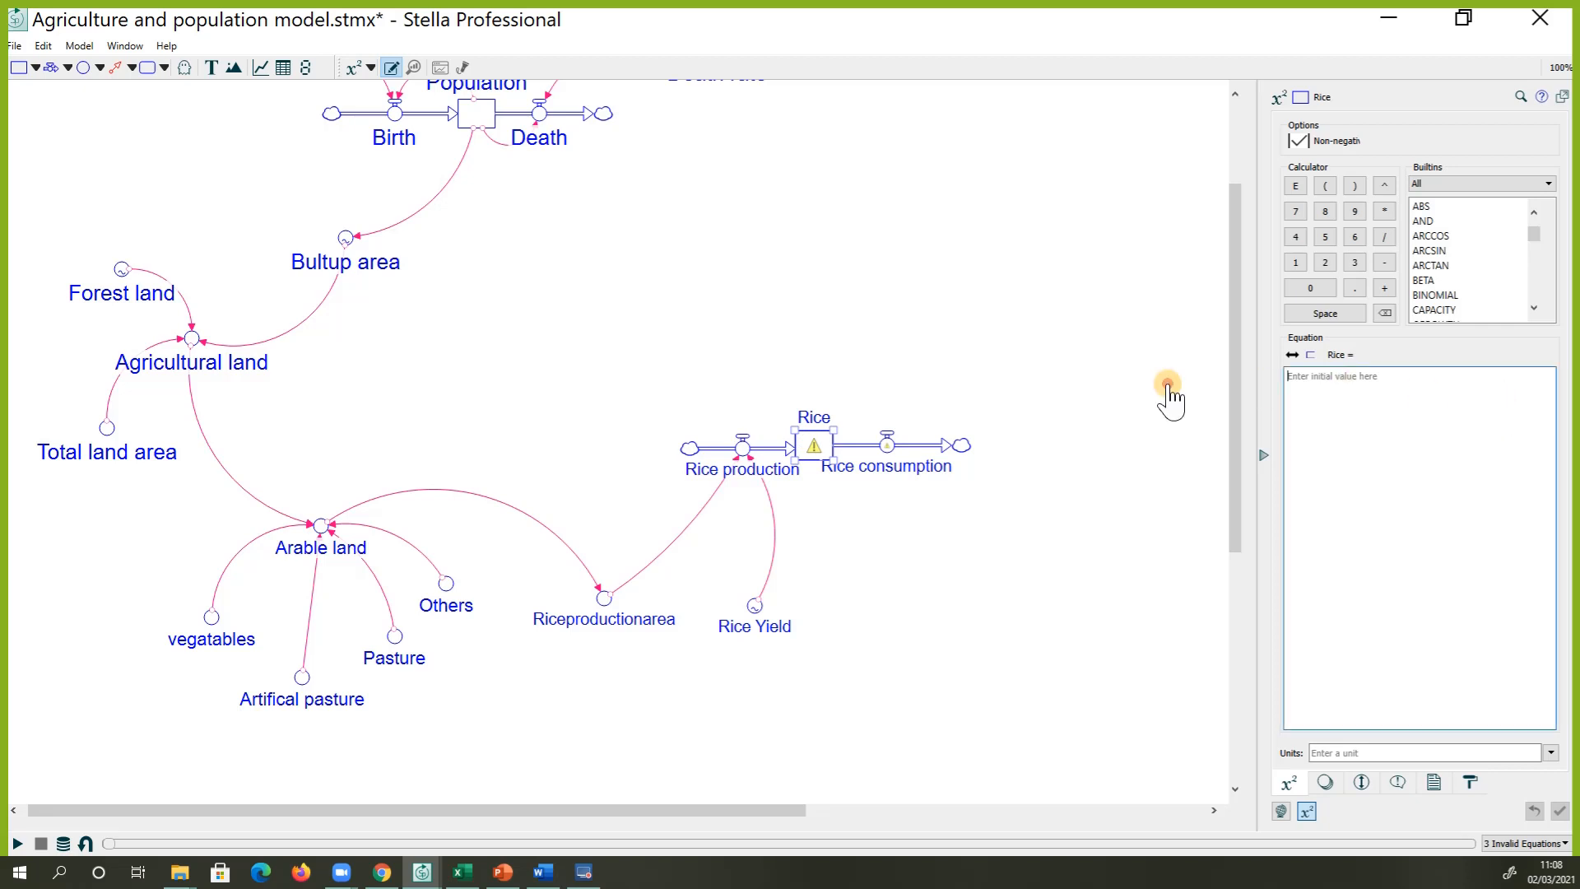
click(1307, 388)
key(ctrl+v)
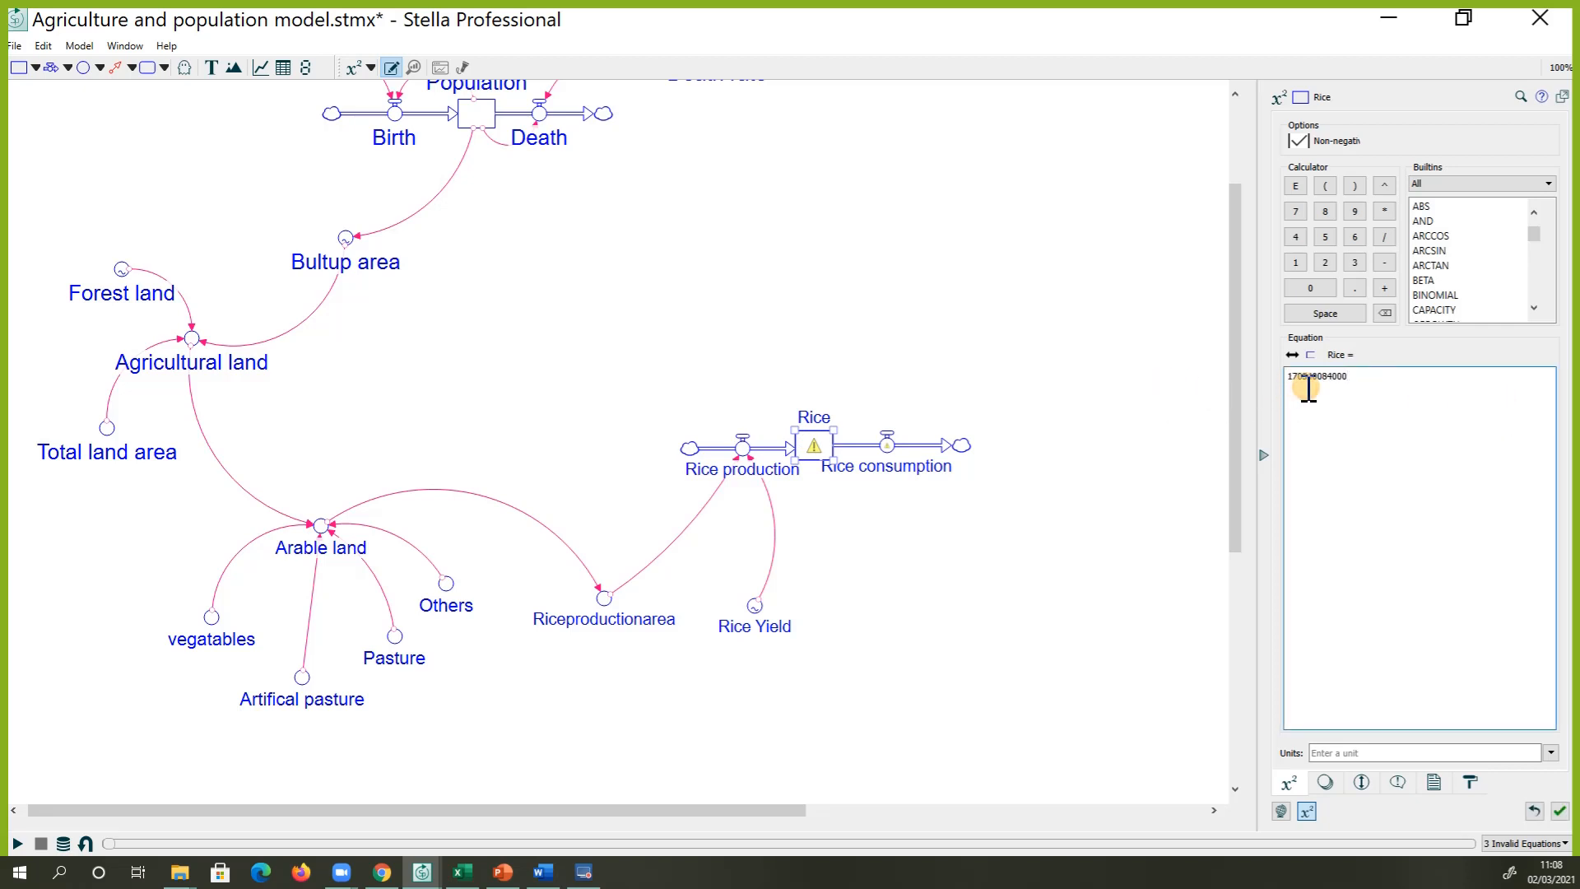
Save the agriculture and population model under its existing file name
click(15, 46)
key(Escape)
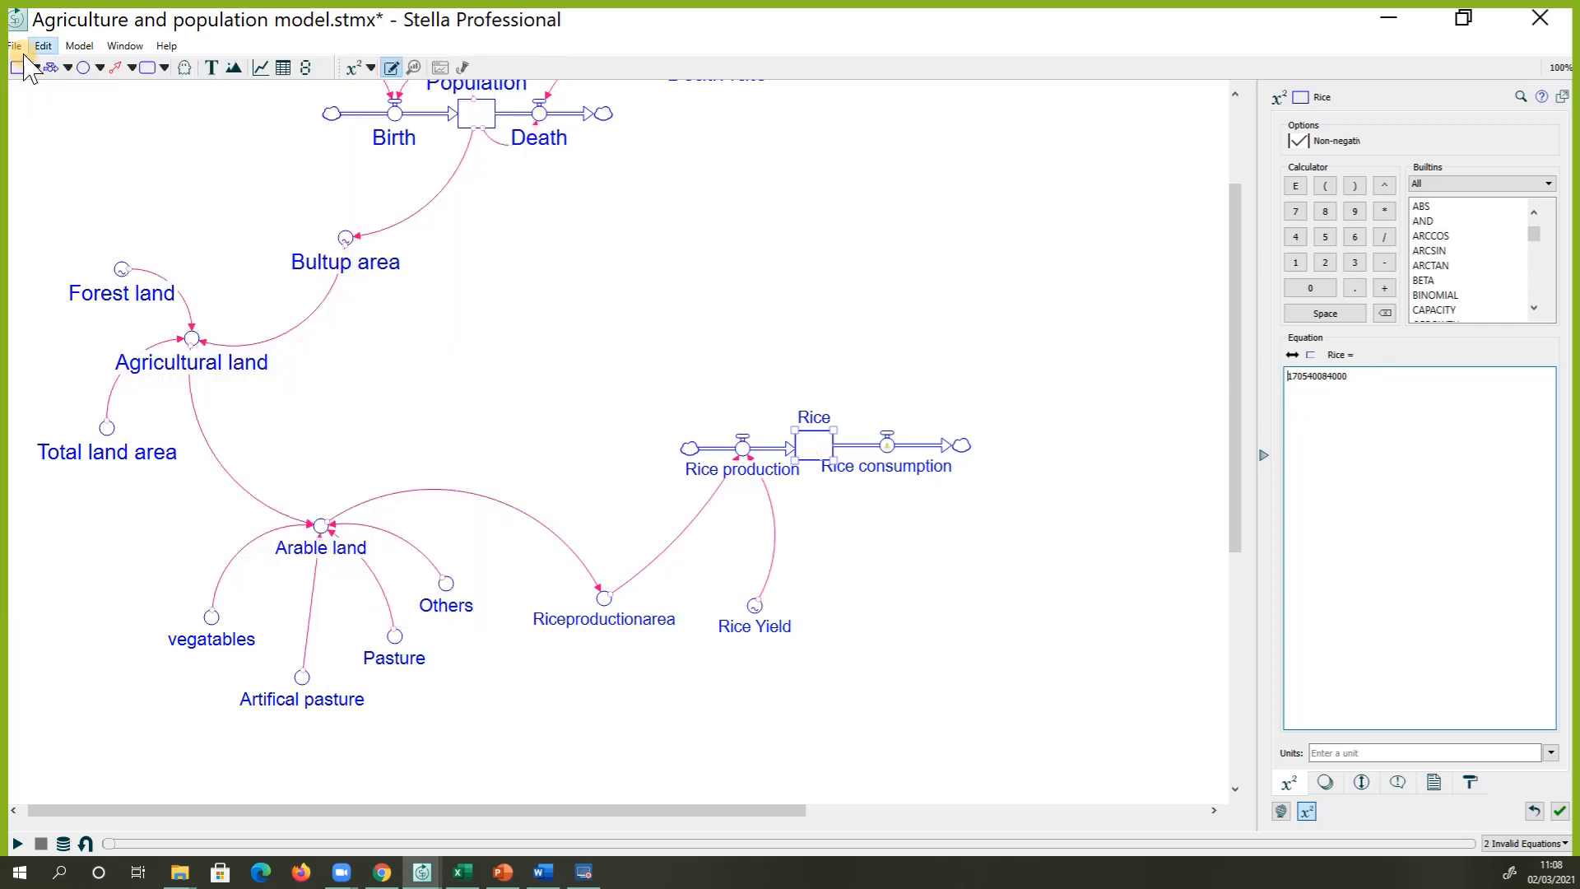
click(16, 46)
click(58, 208)
click(14, 45)
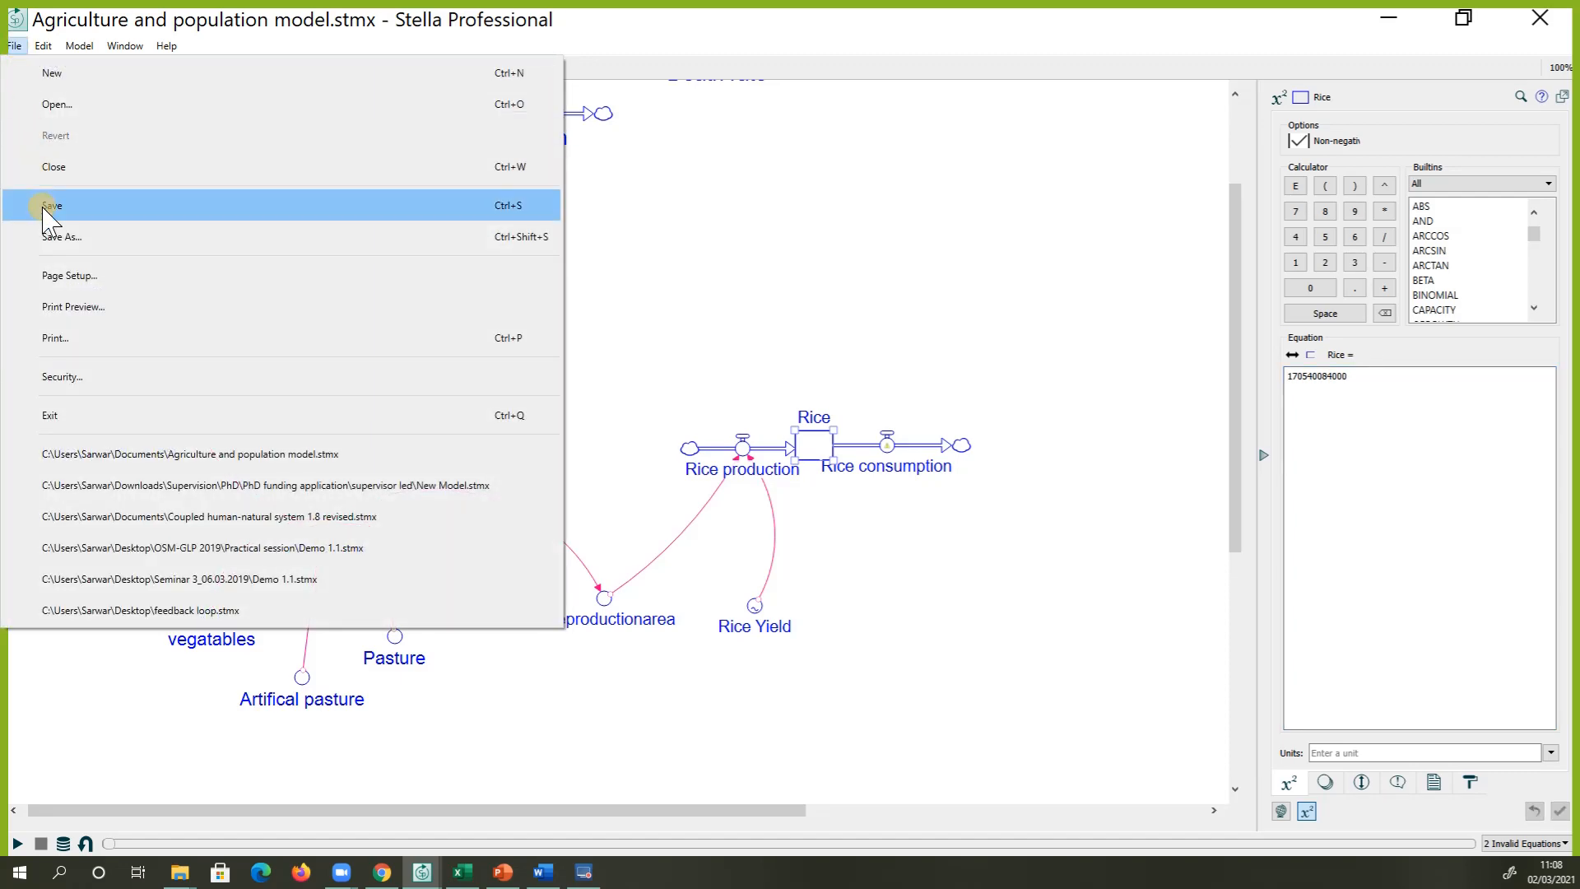
click(45, 210)
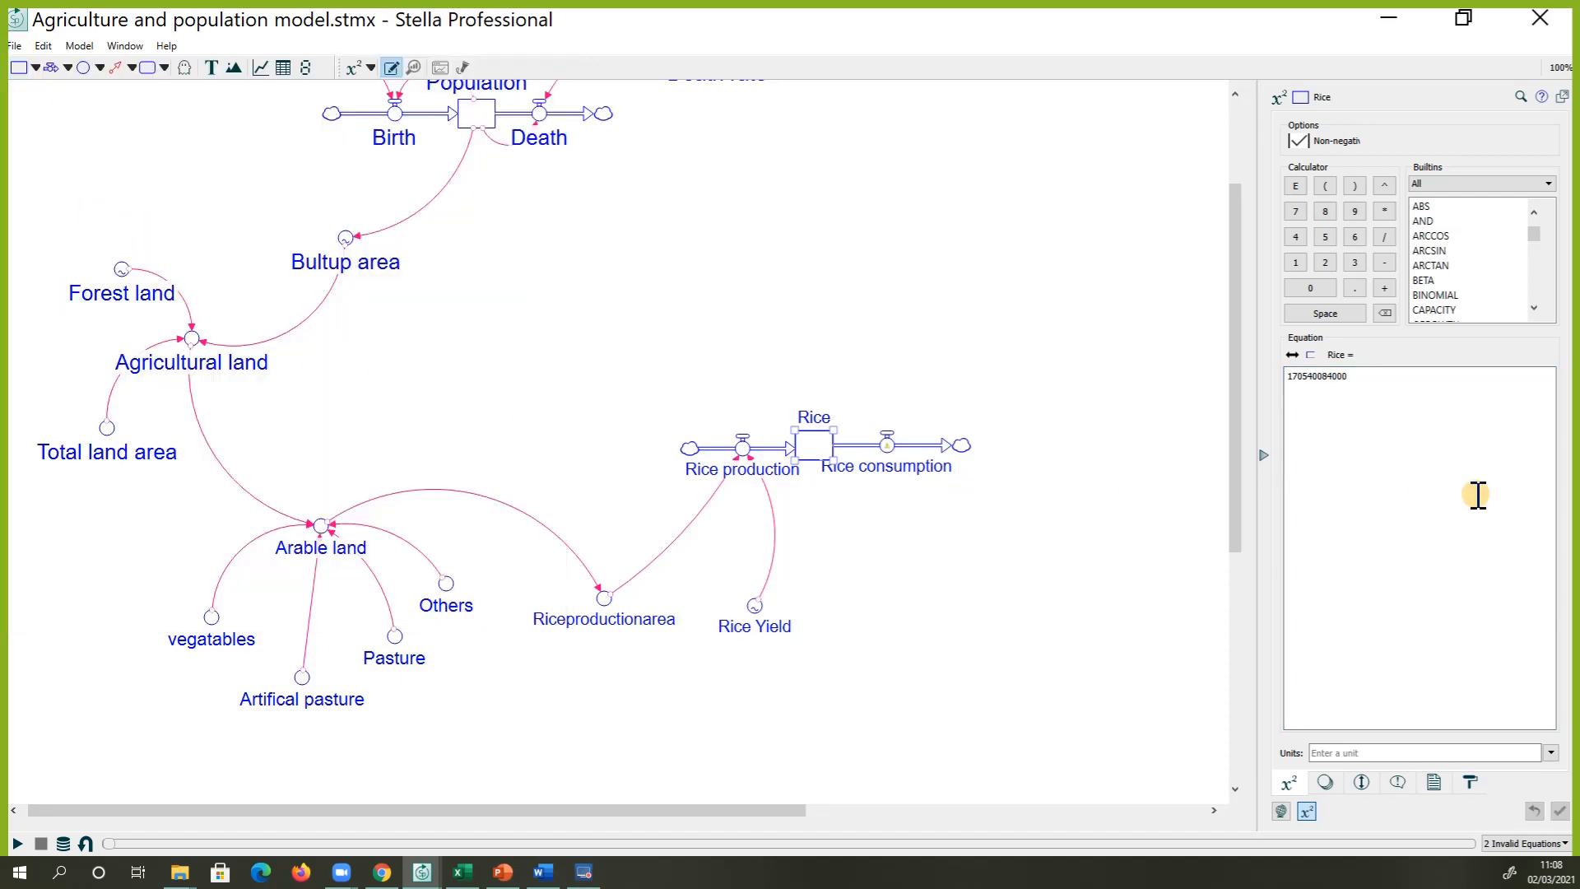
Save the model under its existing file name and set the Rice stock's units to tons
click(15, 46)
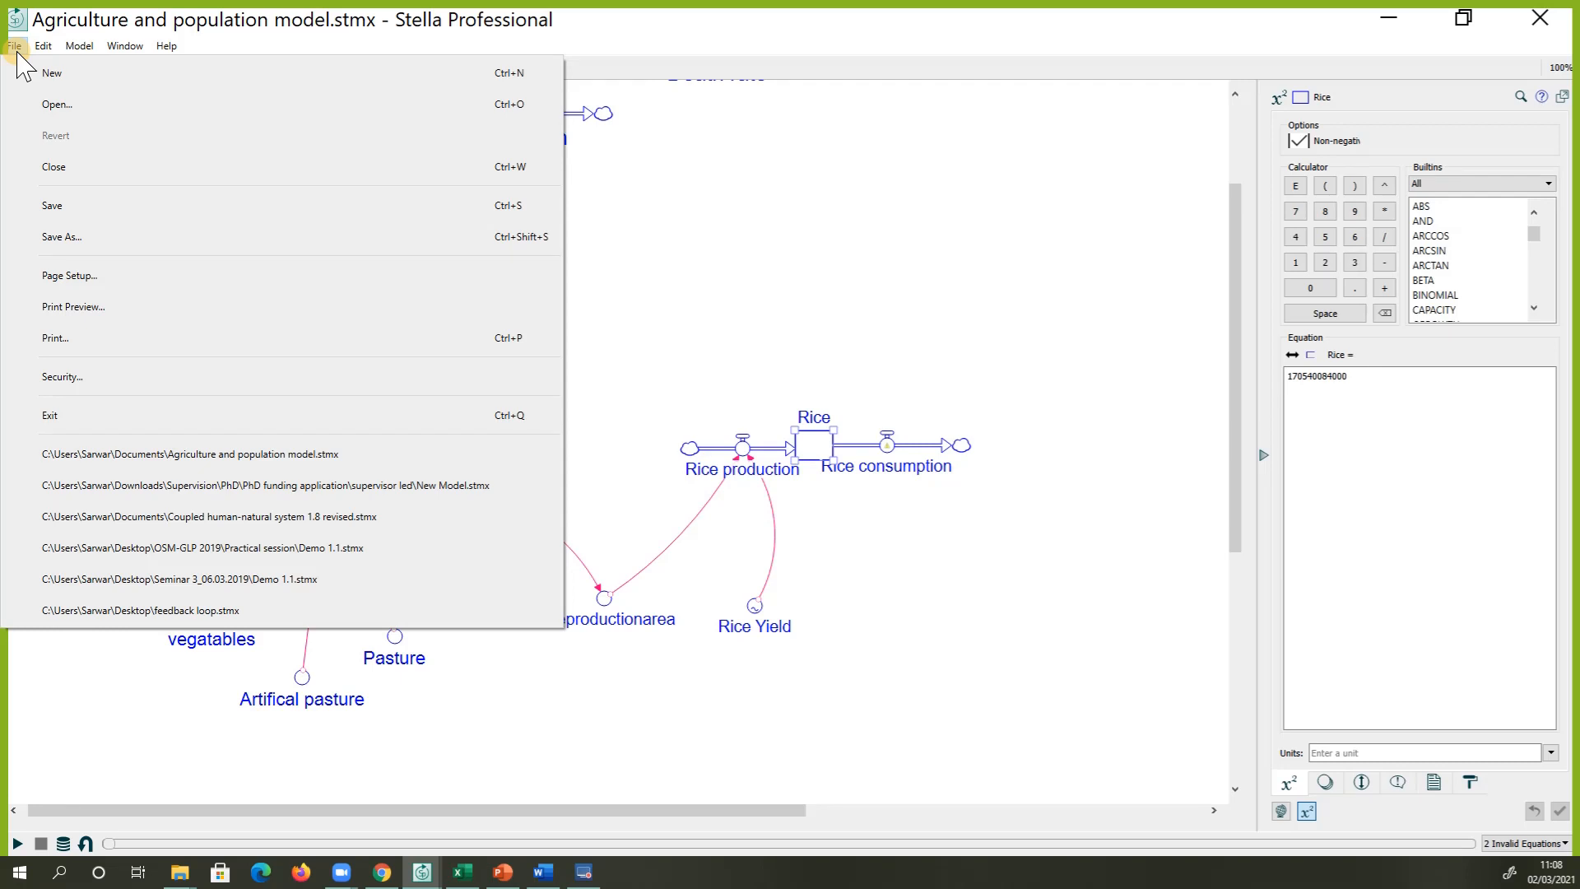
click(74, 206)
click(1359, 375)
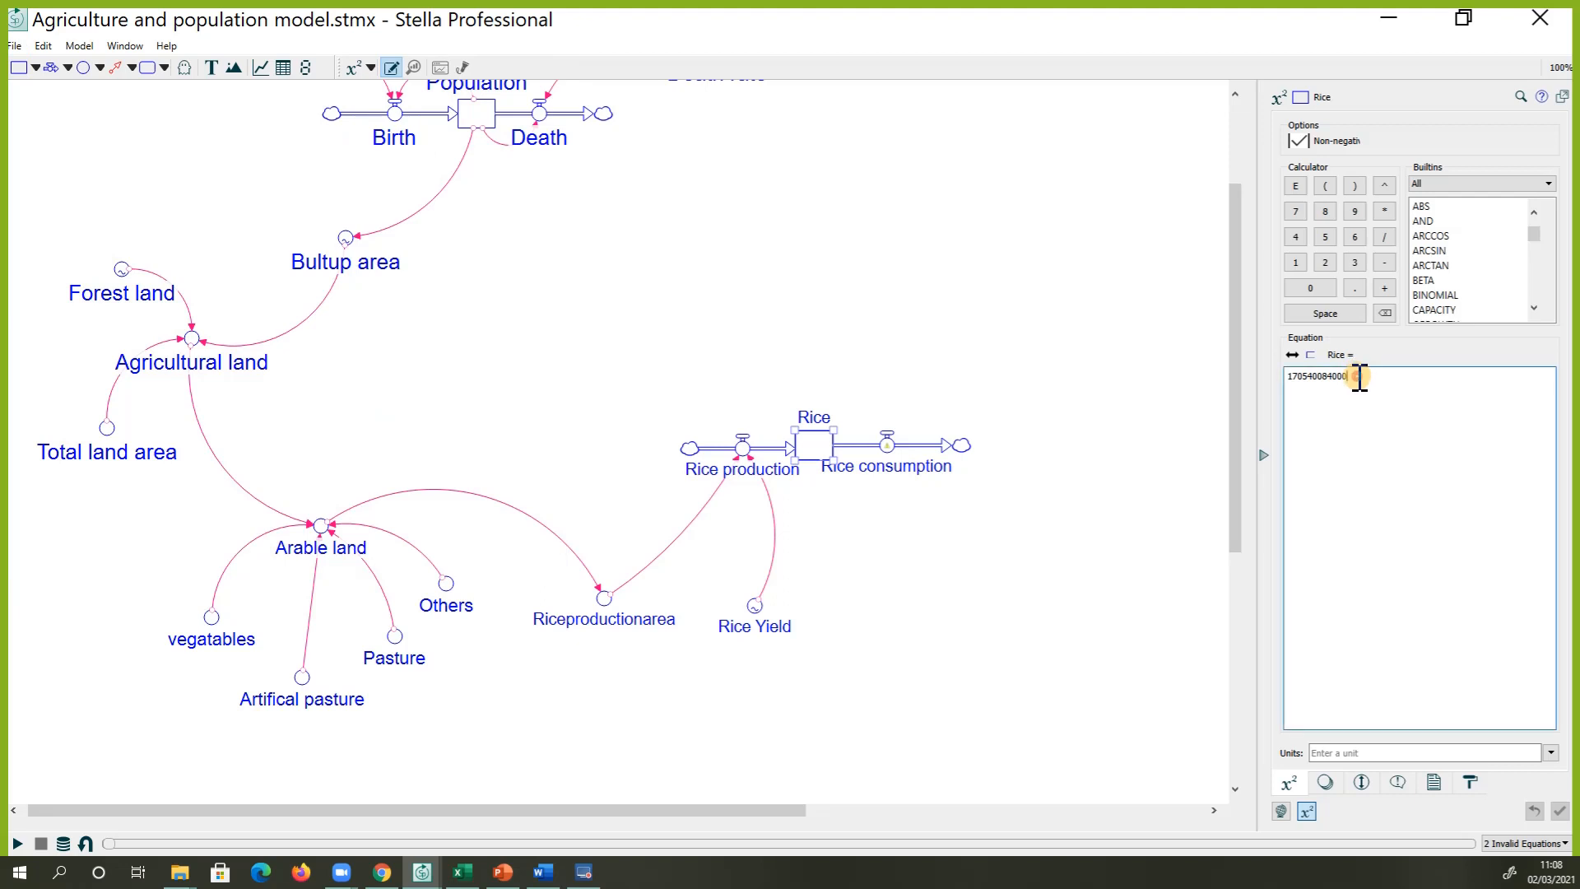
click(1334, 753)
text(tons)
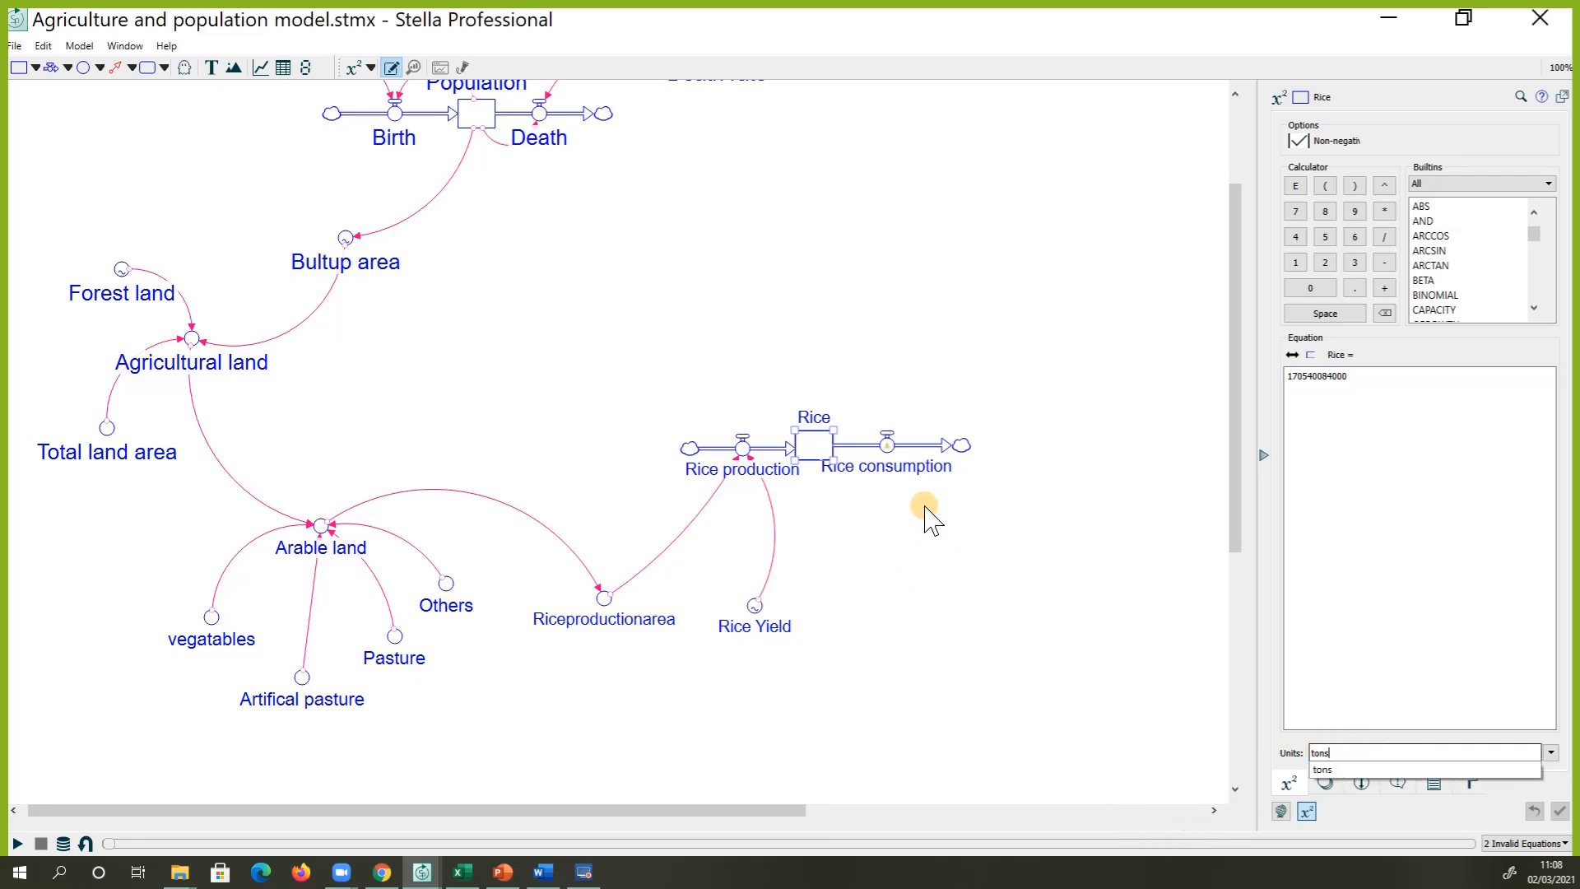
click(886, 449)
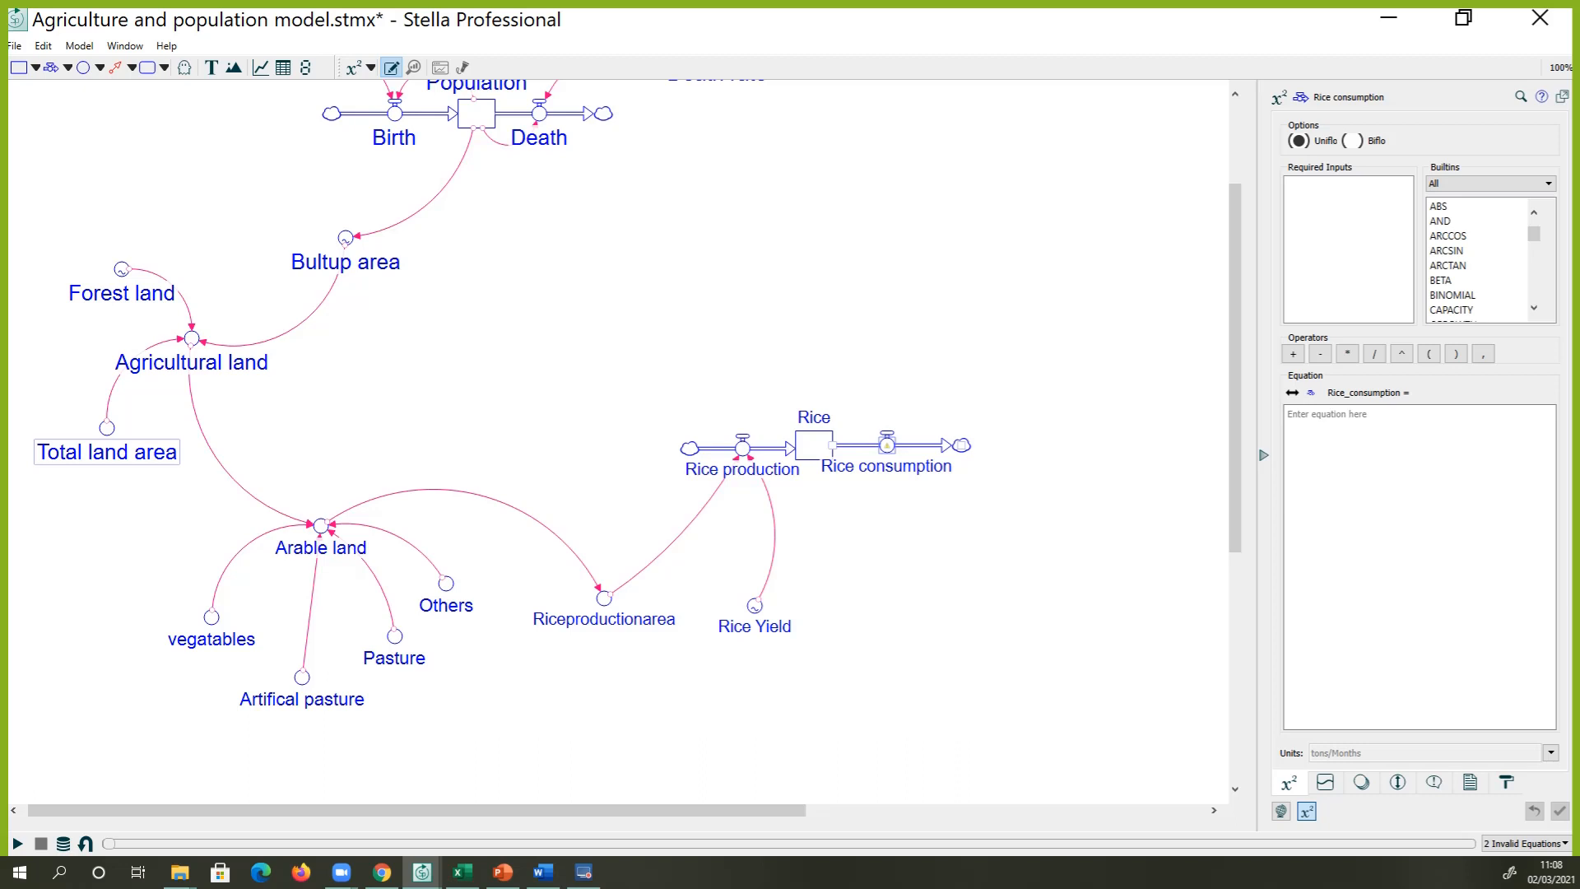
Add a converter named riceconsumption/year below the Rice consumption flow
click(83, 68)
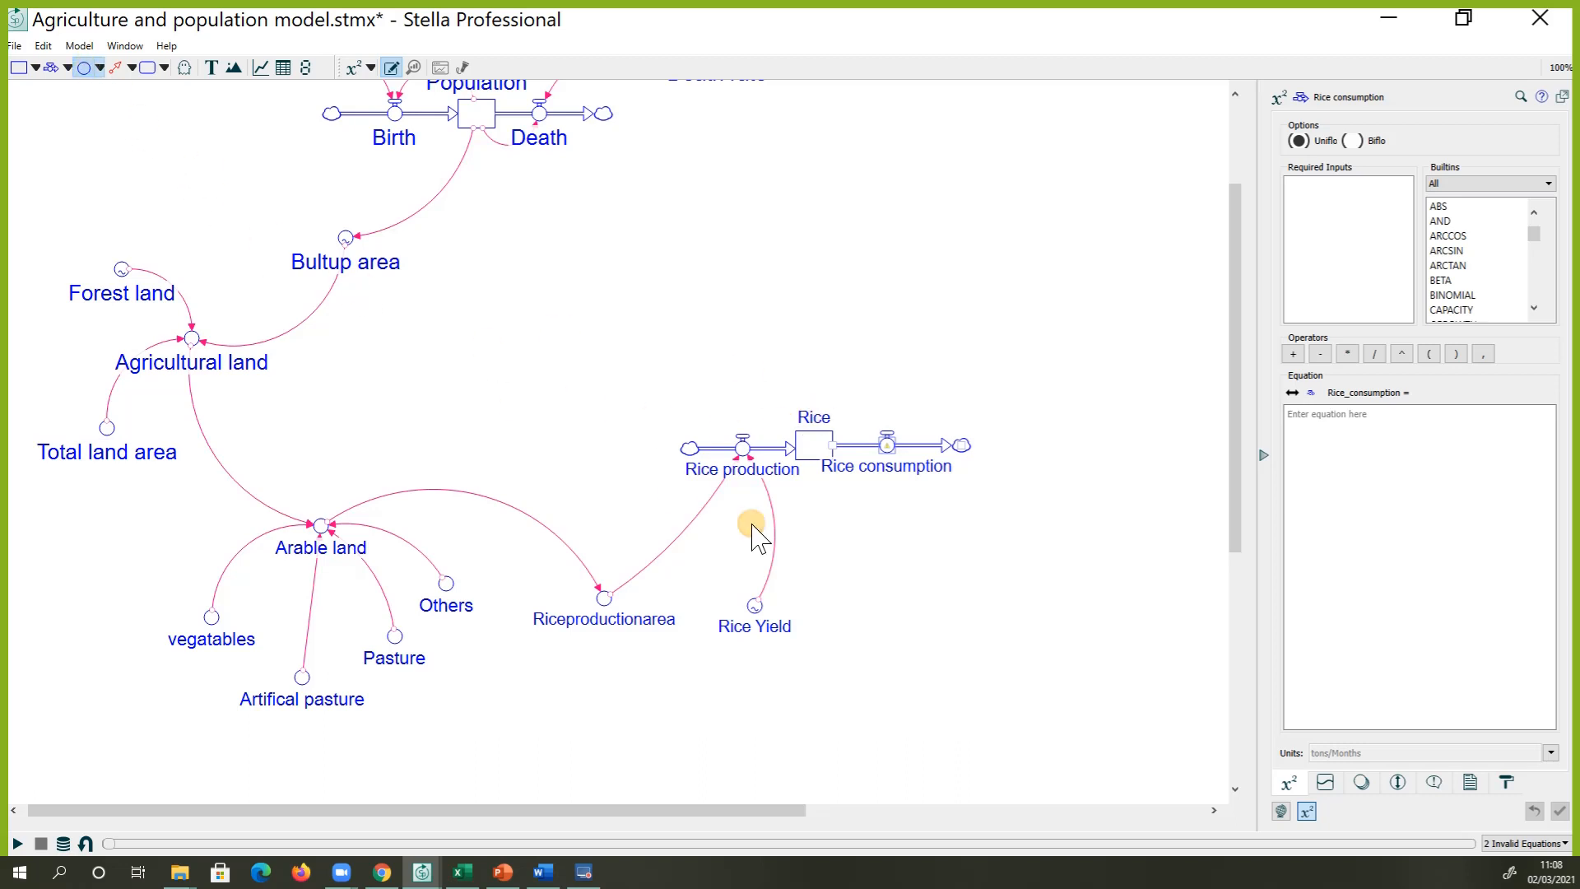
click(917, 560)
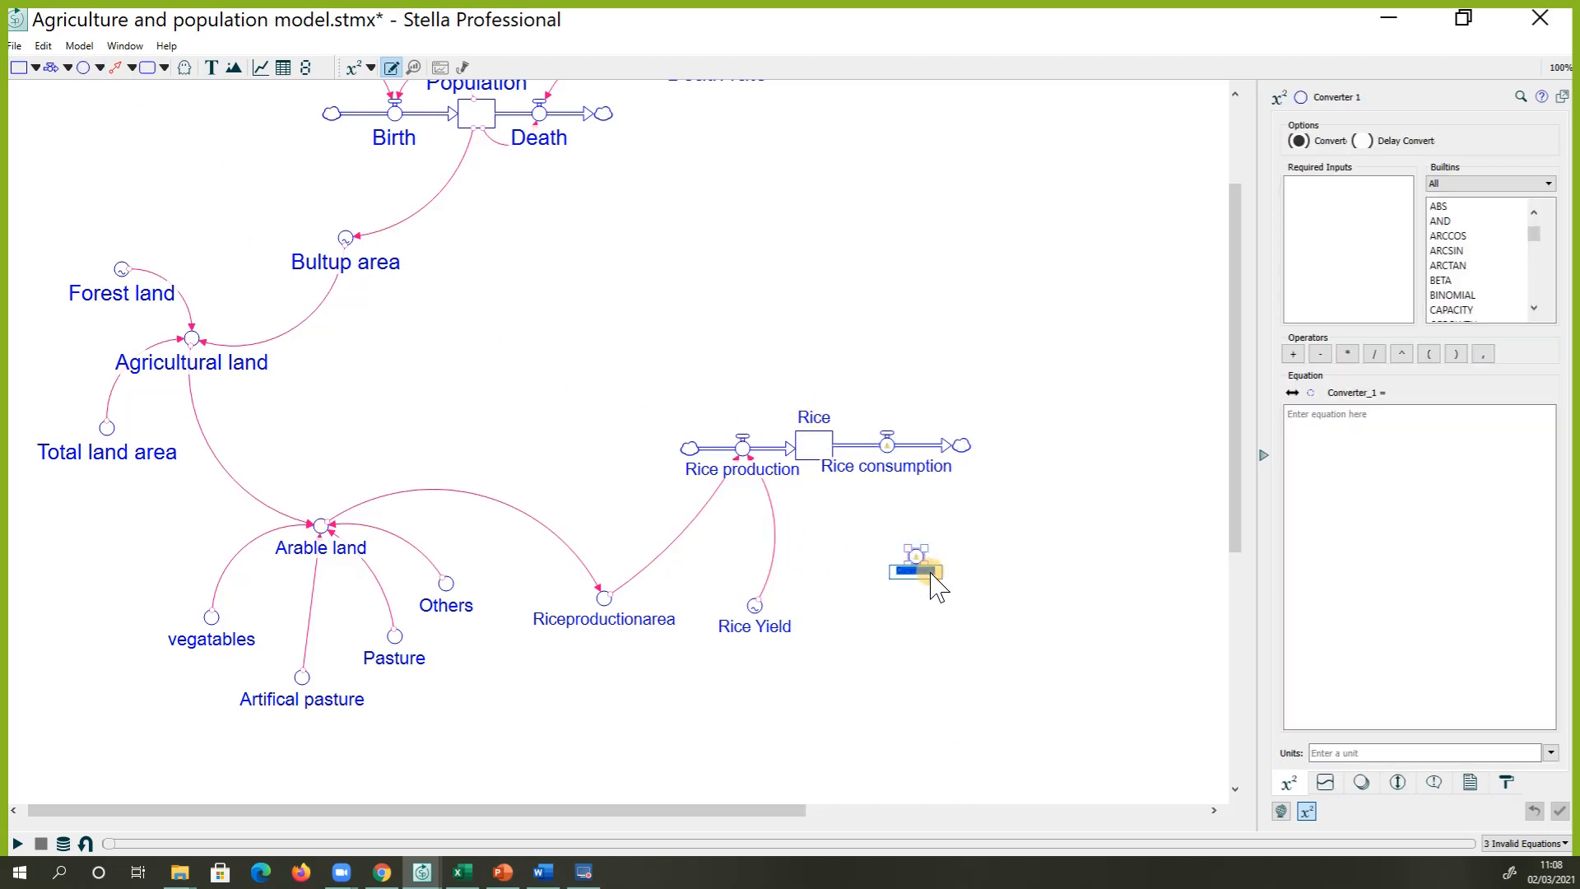
click(932, 574)
click(912, 571)
drag(936, 572, 889, 574)
text(ri)
text(ceconsumption/year)
key(Return)
Connect the riceconsumption/year converter and the Rice stock to the Rice consumption flow
click(117, 67)
drag(911, 553, 891, 447)
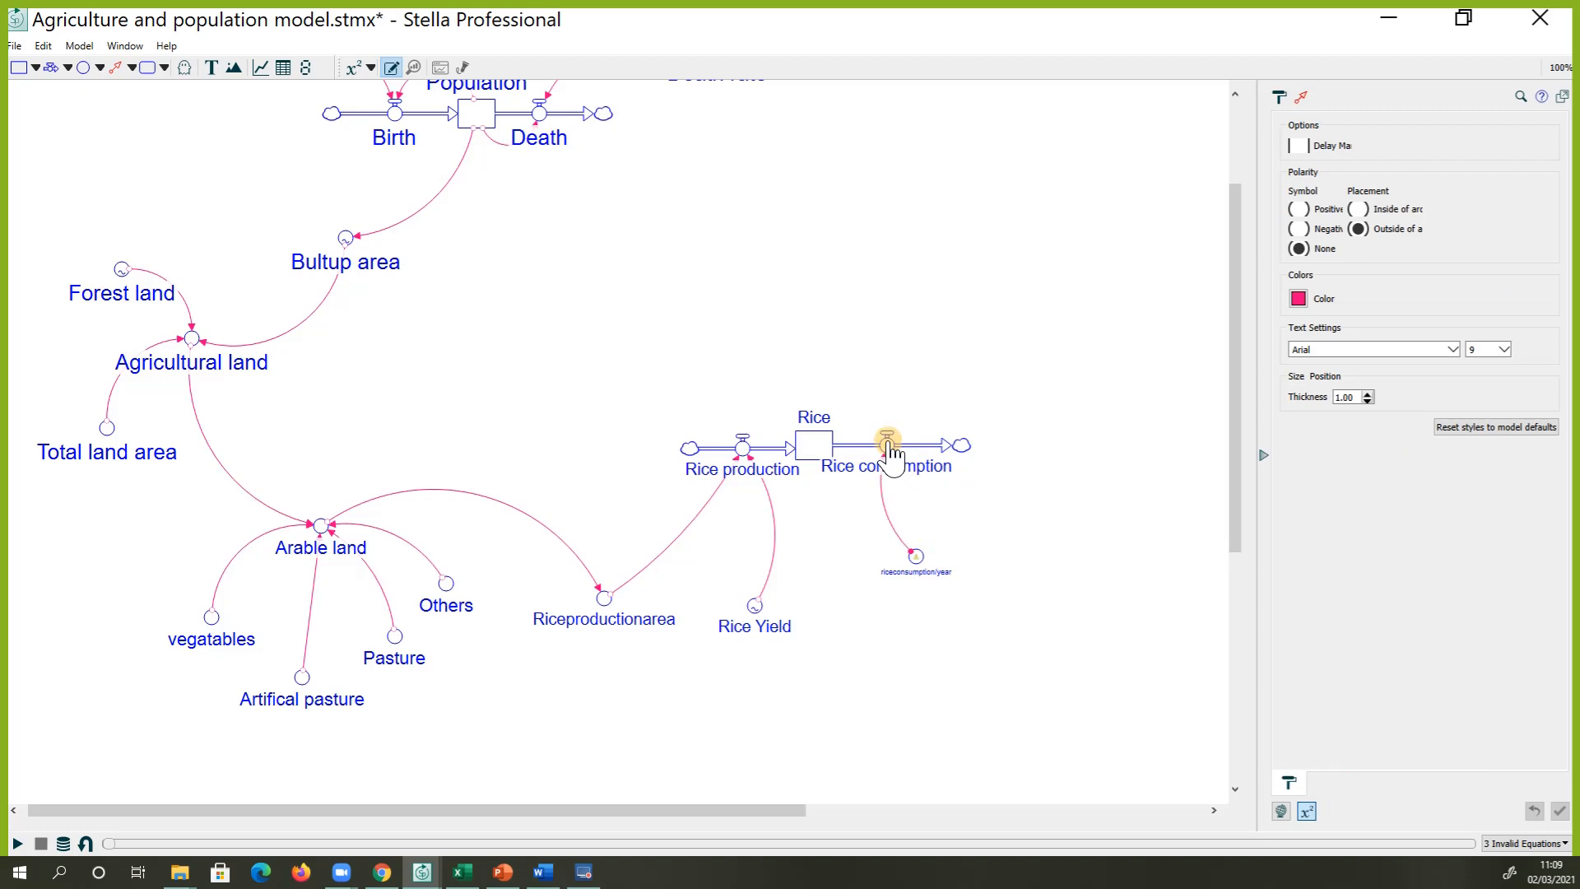
click(117, 67)
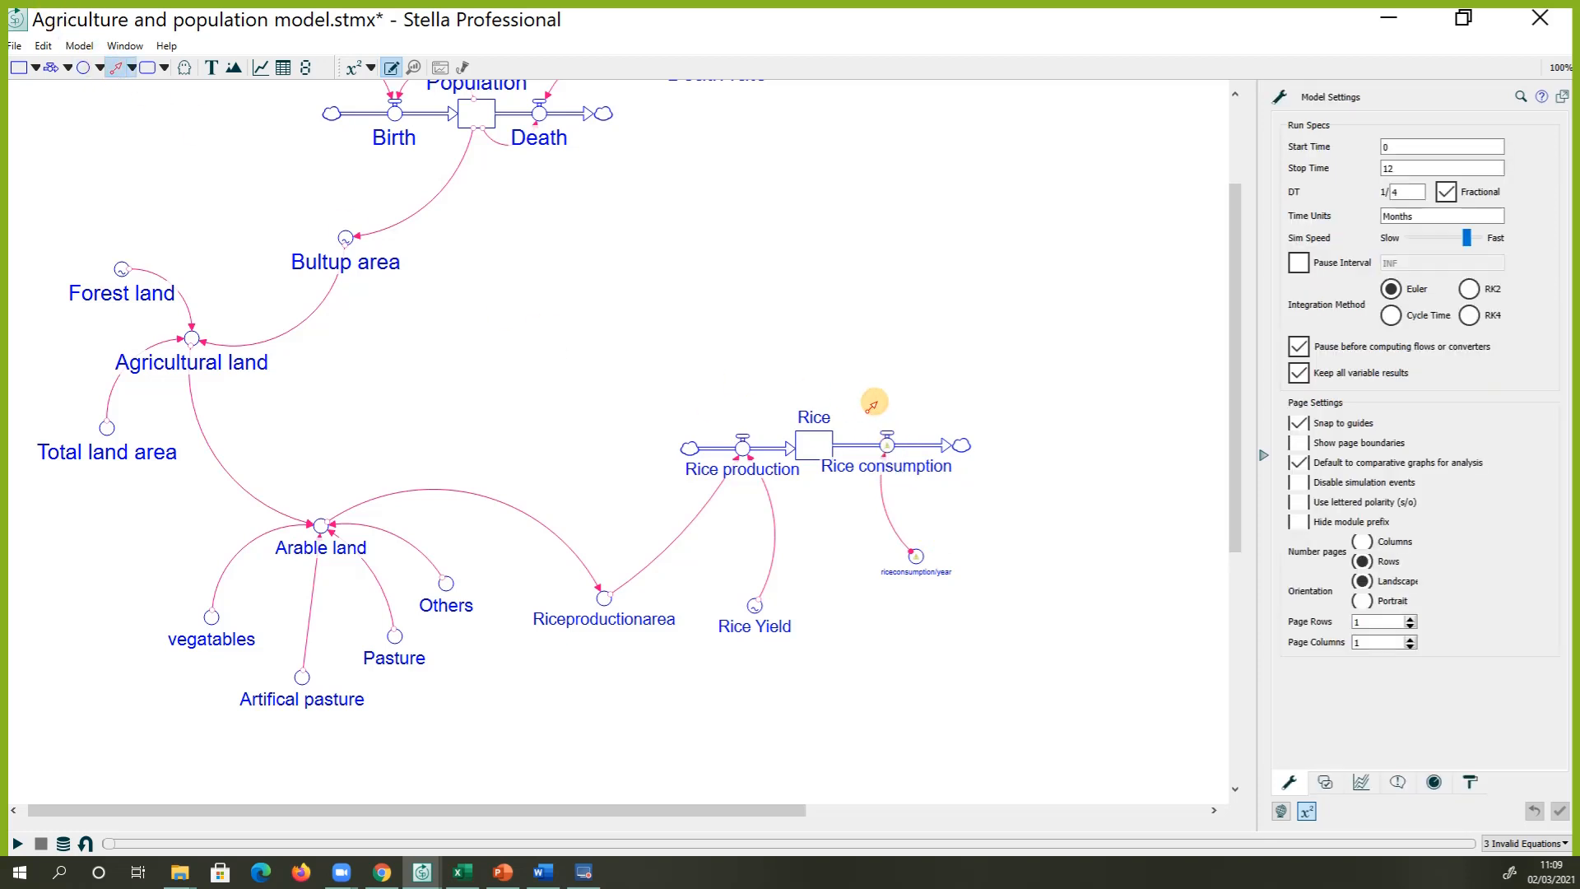
drag(815, 437, 886, 445)
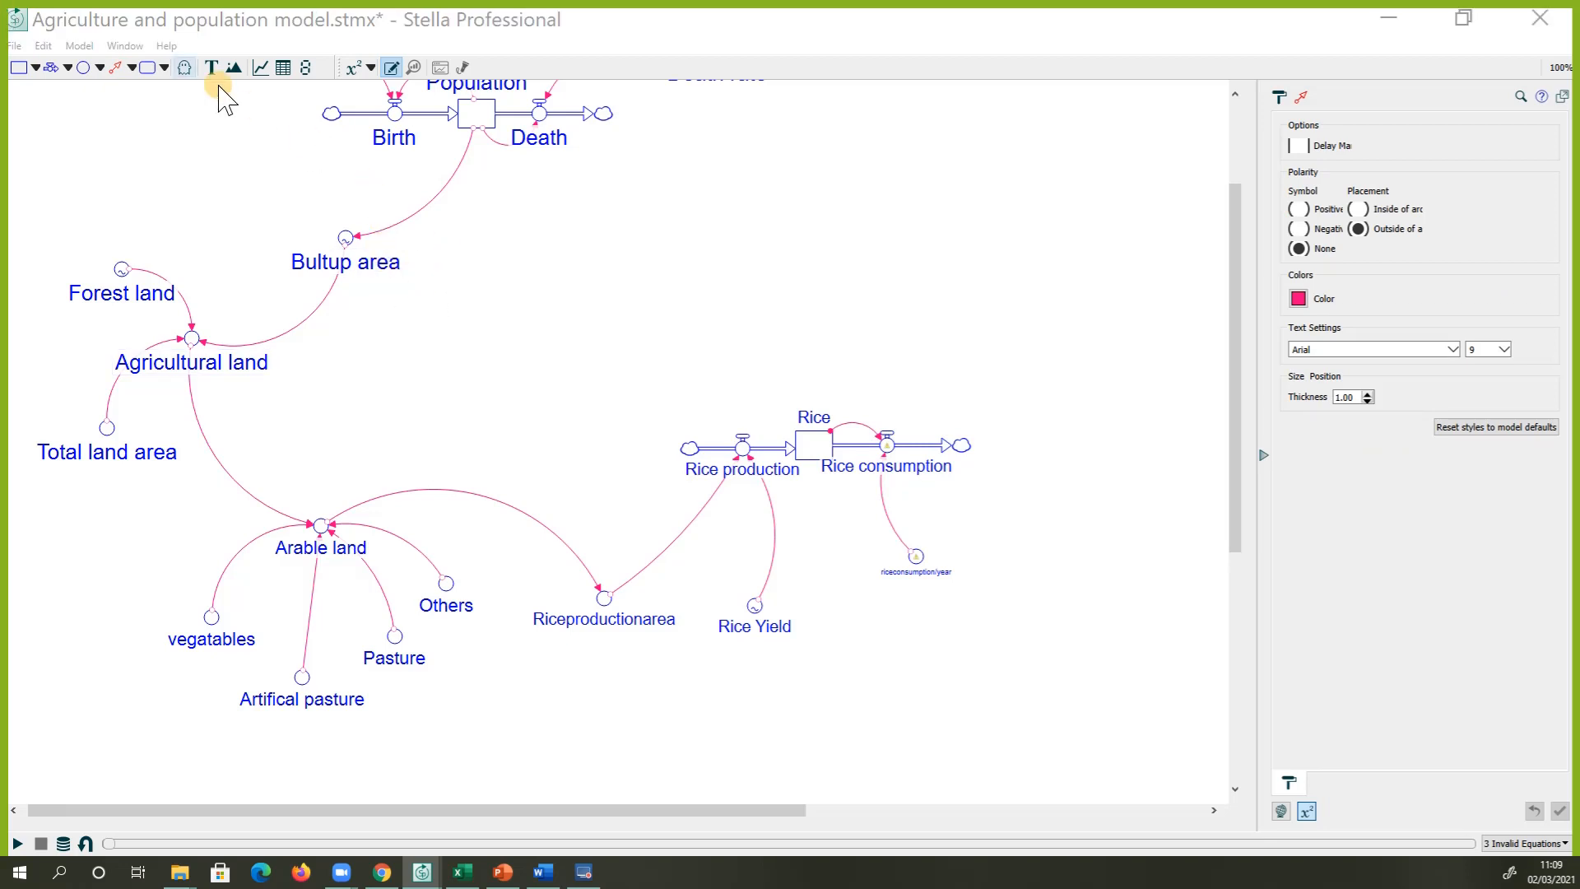
Connect the Population stock to the Rice consumption flow and reshape the connector into a wider arc
click(117, 67)
scroll(445, 165, up, 1)
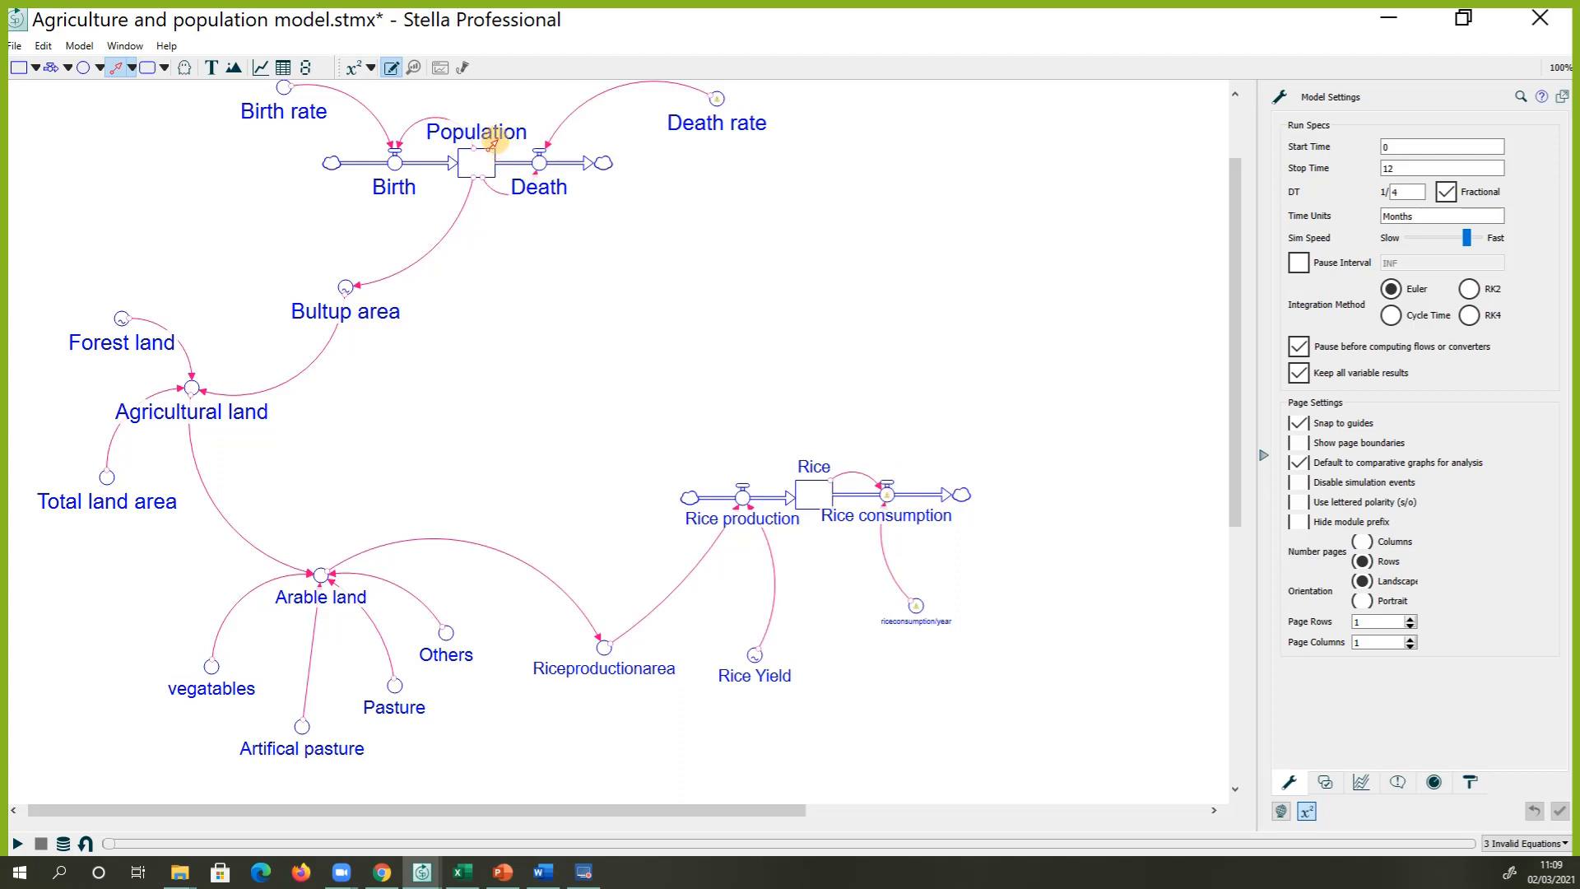
drag(490, 150, 887, 589)
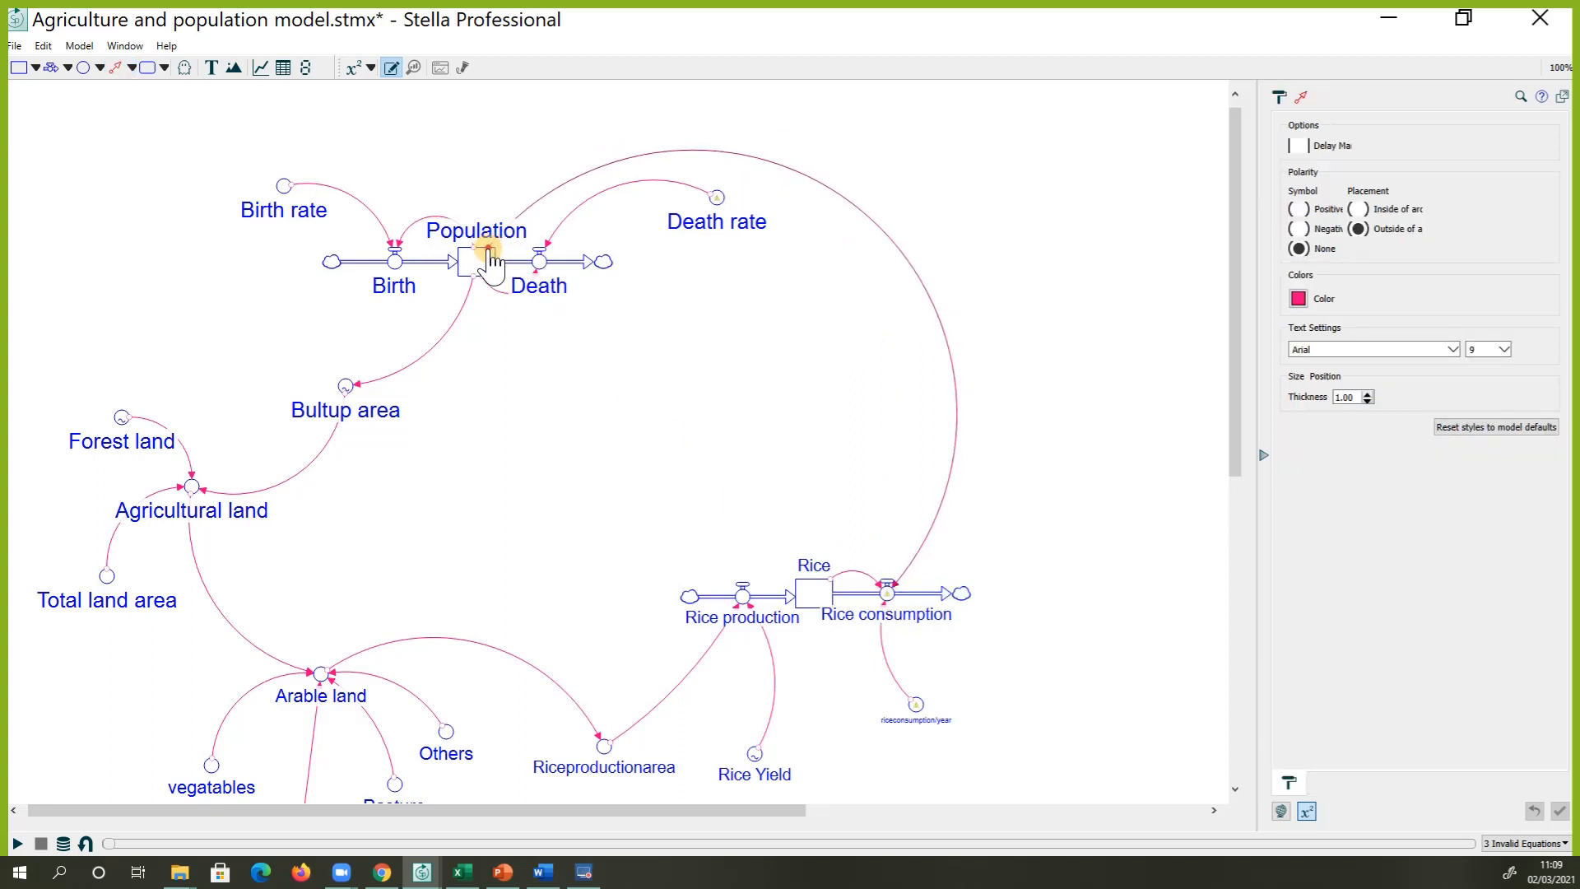
drag(494, 252, 489, 233)
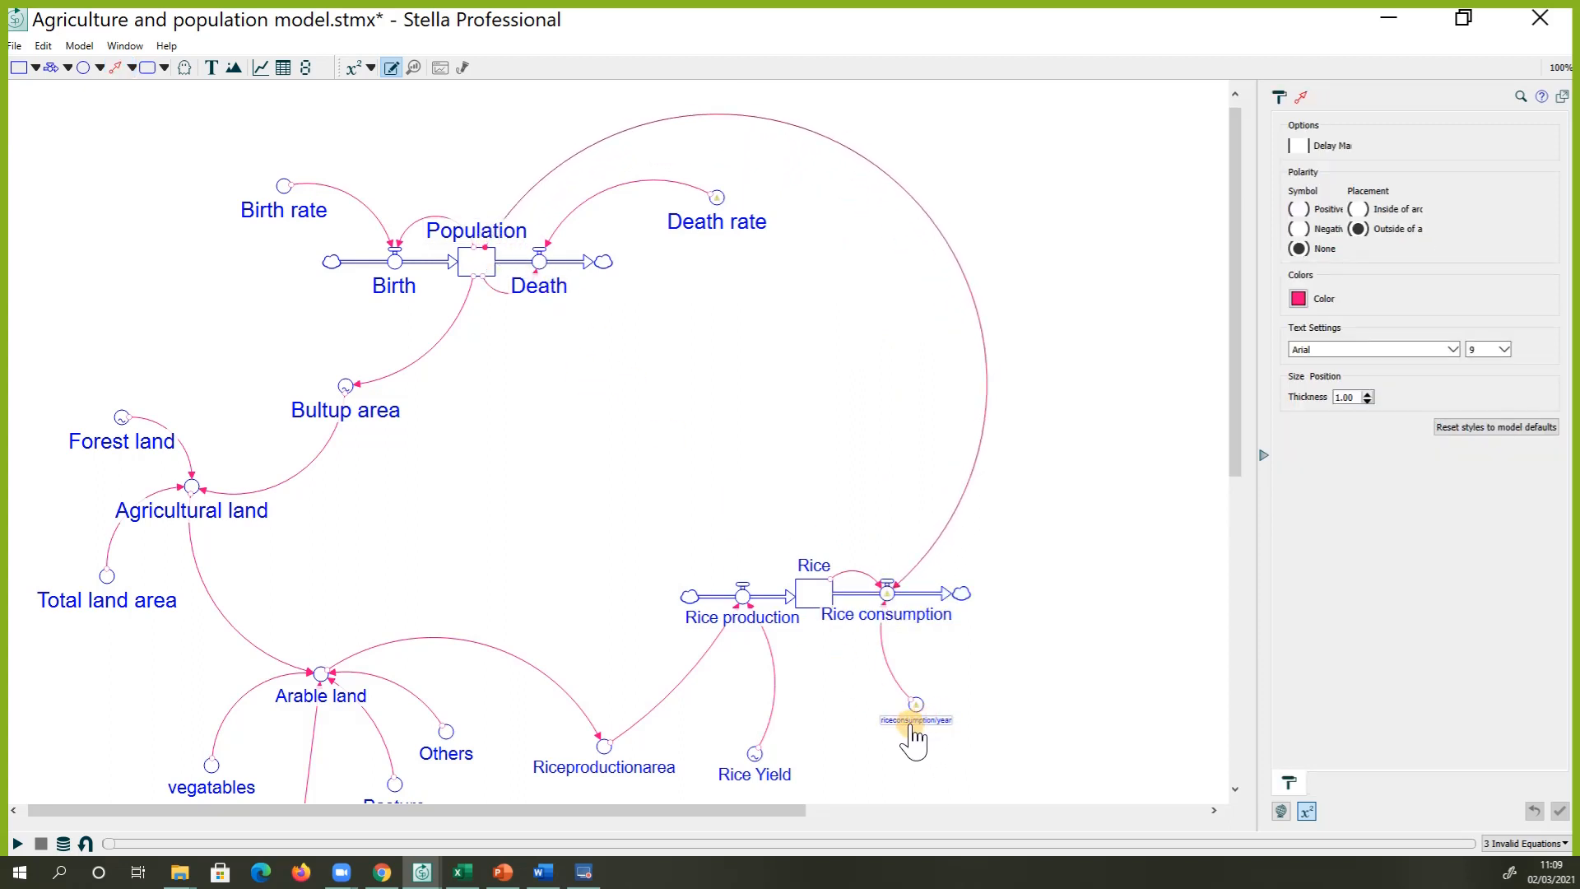
Set the riceconsumption/year converter's label font size to 24
drag(969, 740, 868, 671)
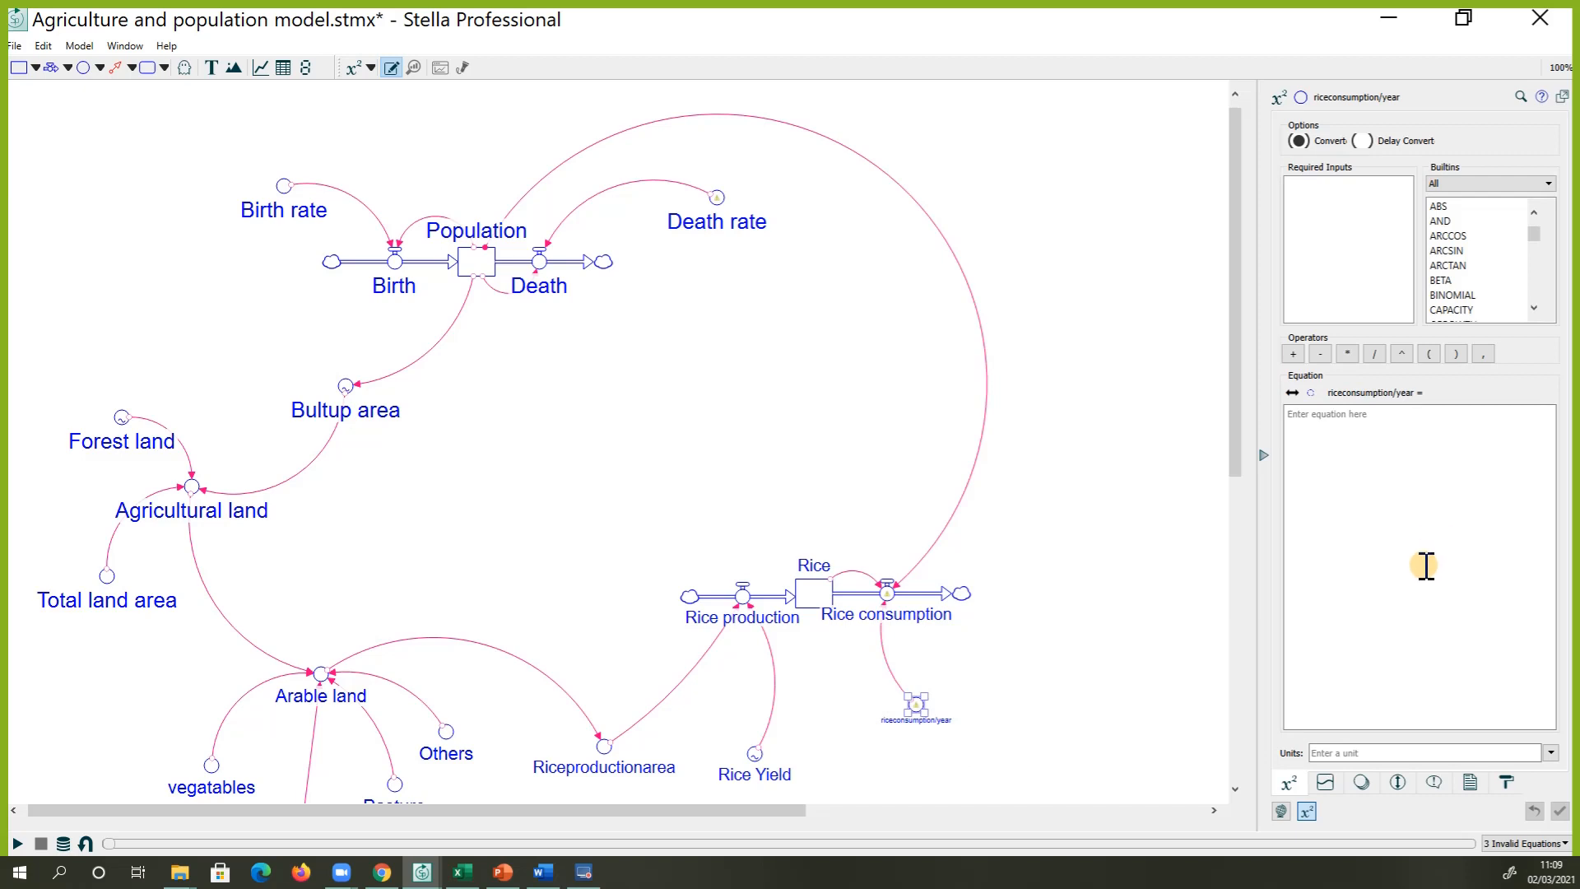
click(1281, 811)
click(1306, 812)
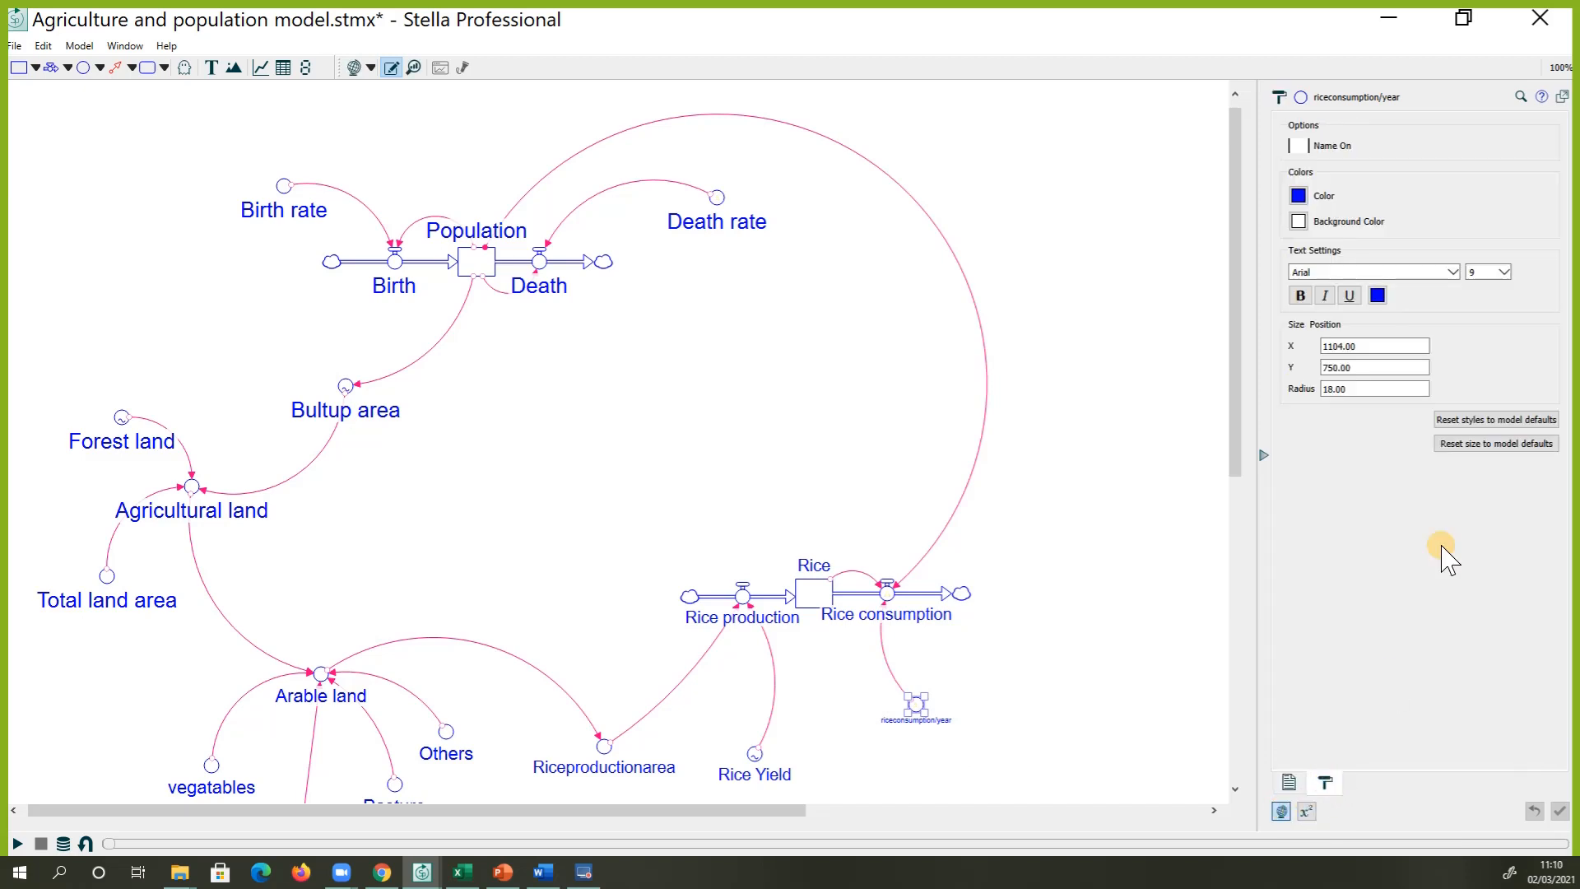
click(1505, 272)
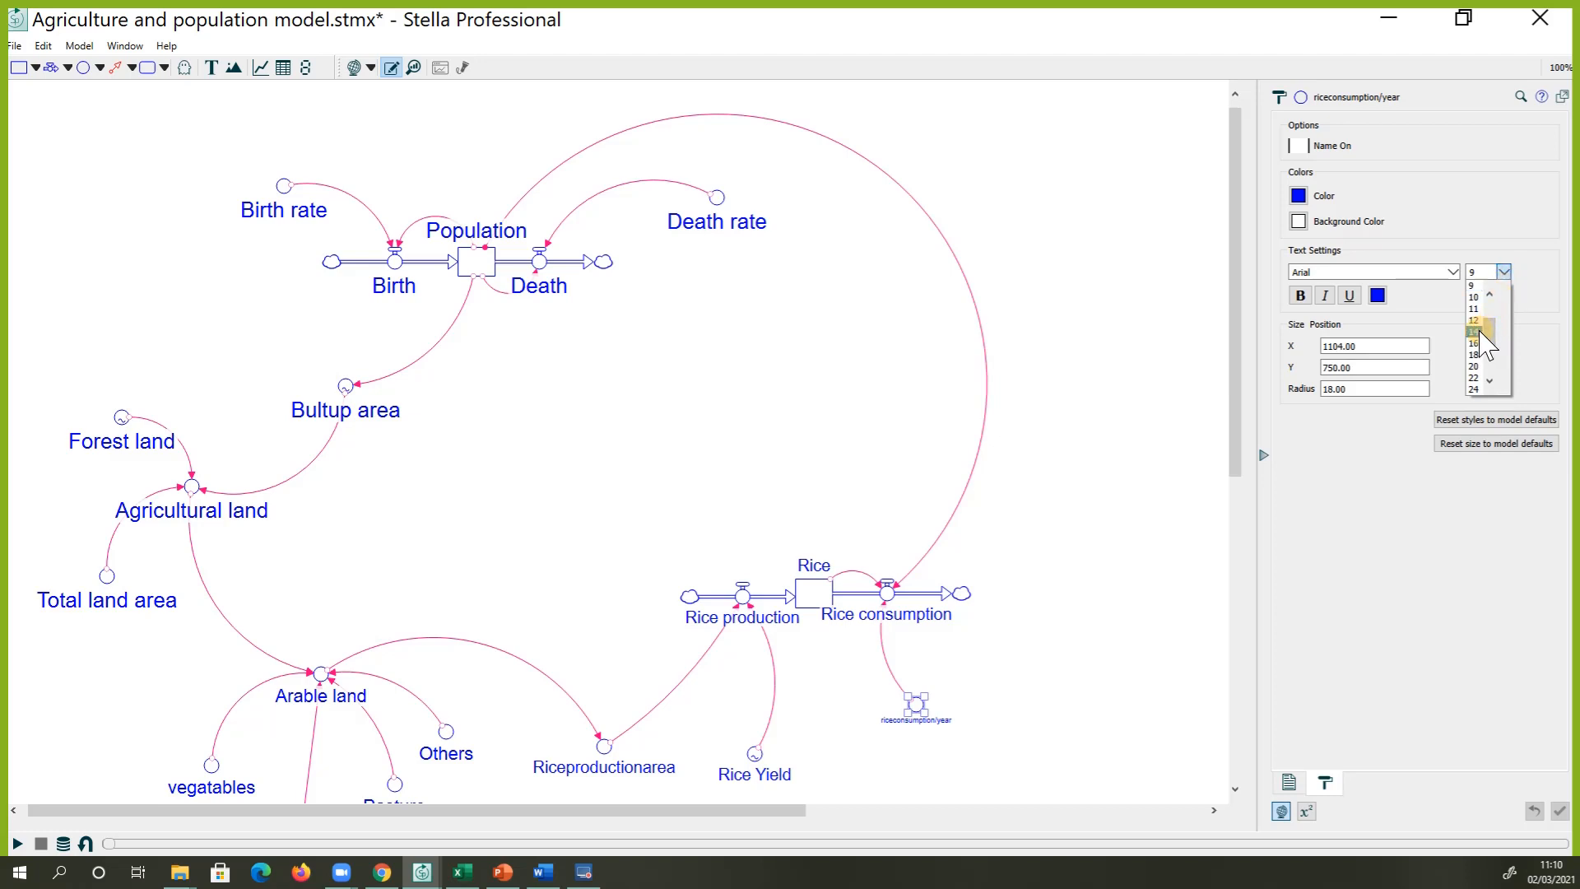
click(1474, 389)
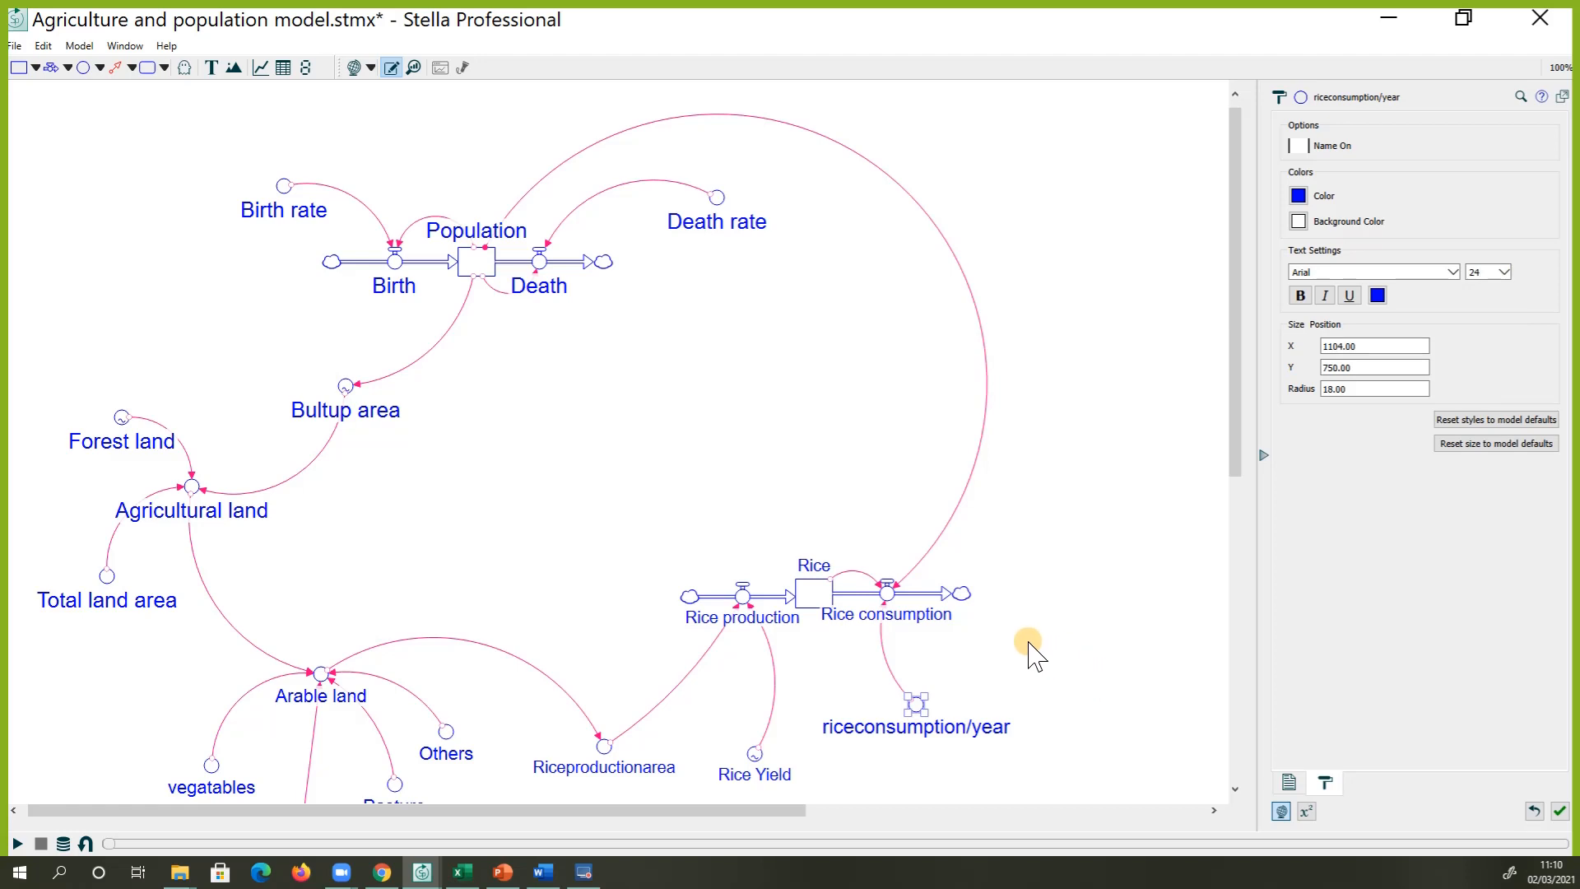
Open the equation settings of the Rice consumption flow
click(887, 594)
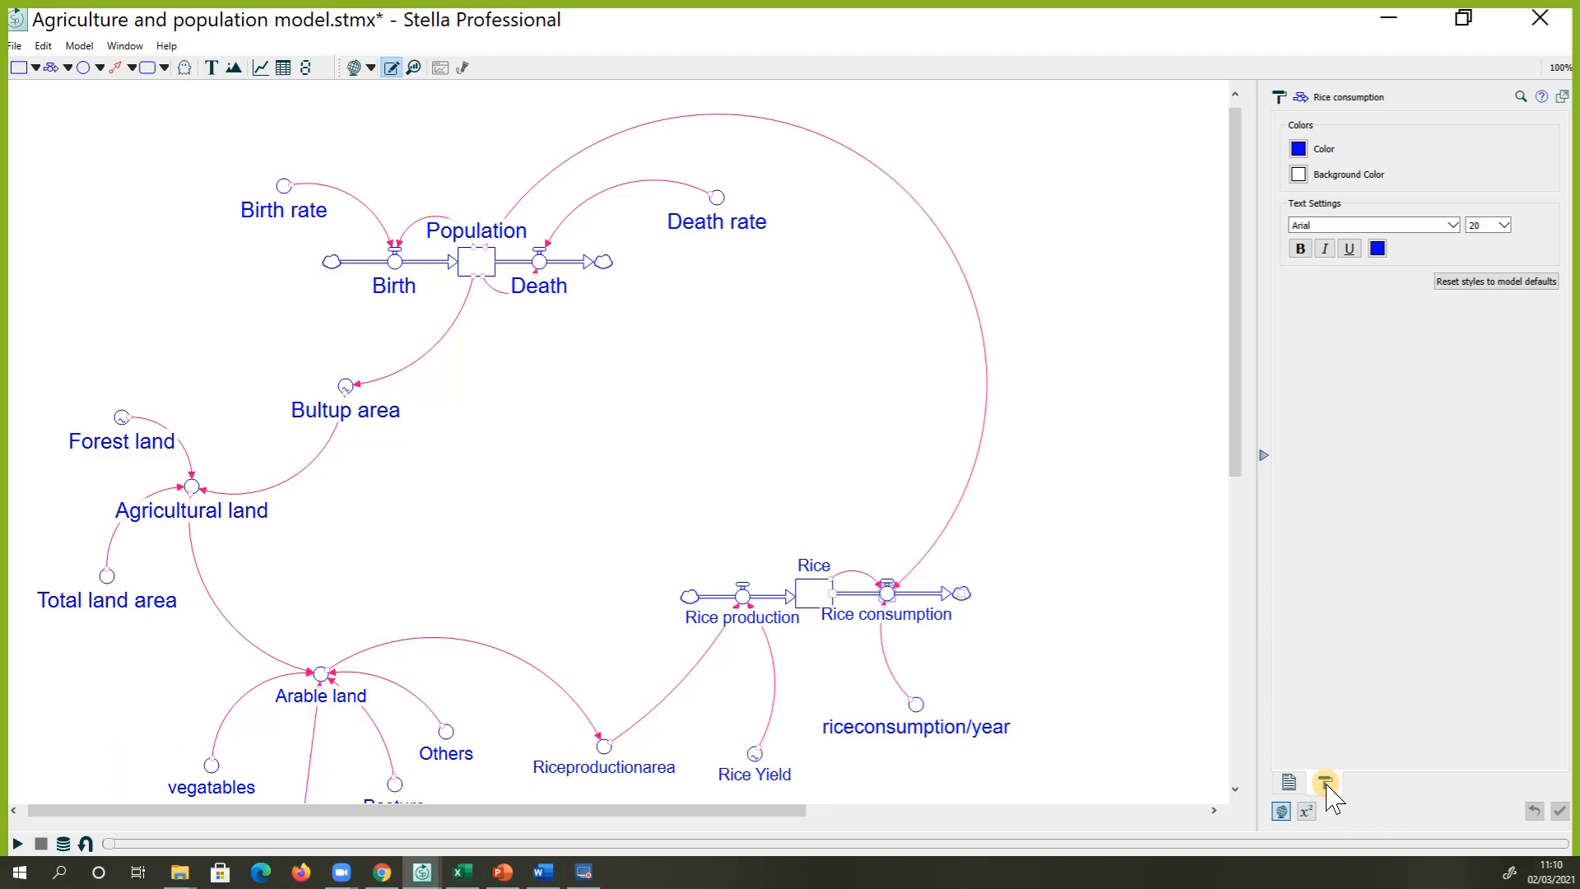
click(1306, 811)
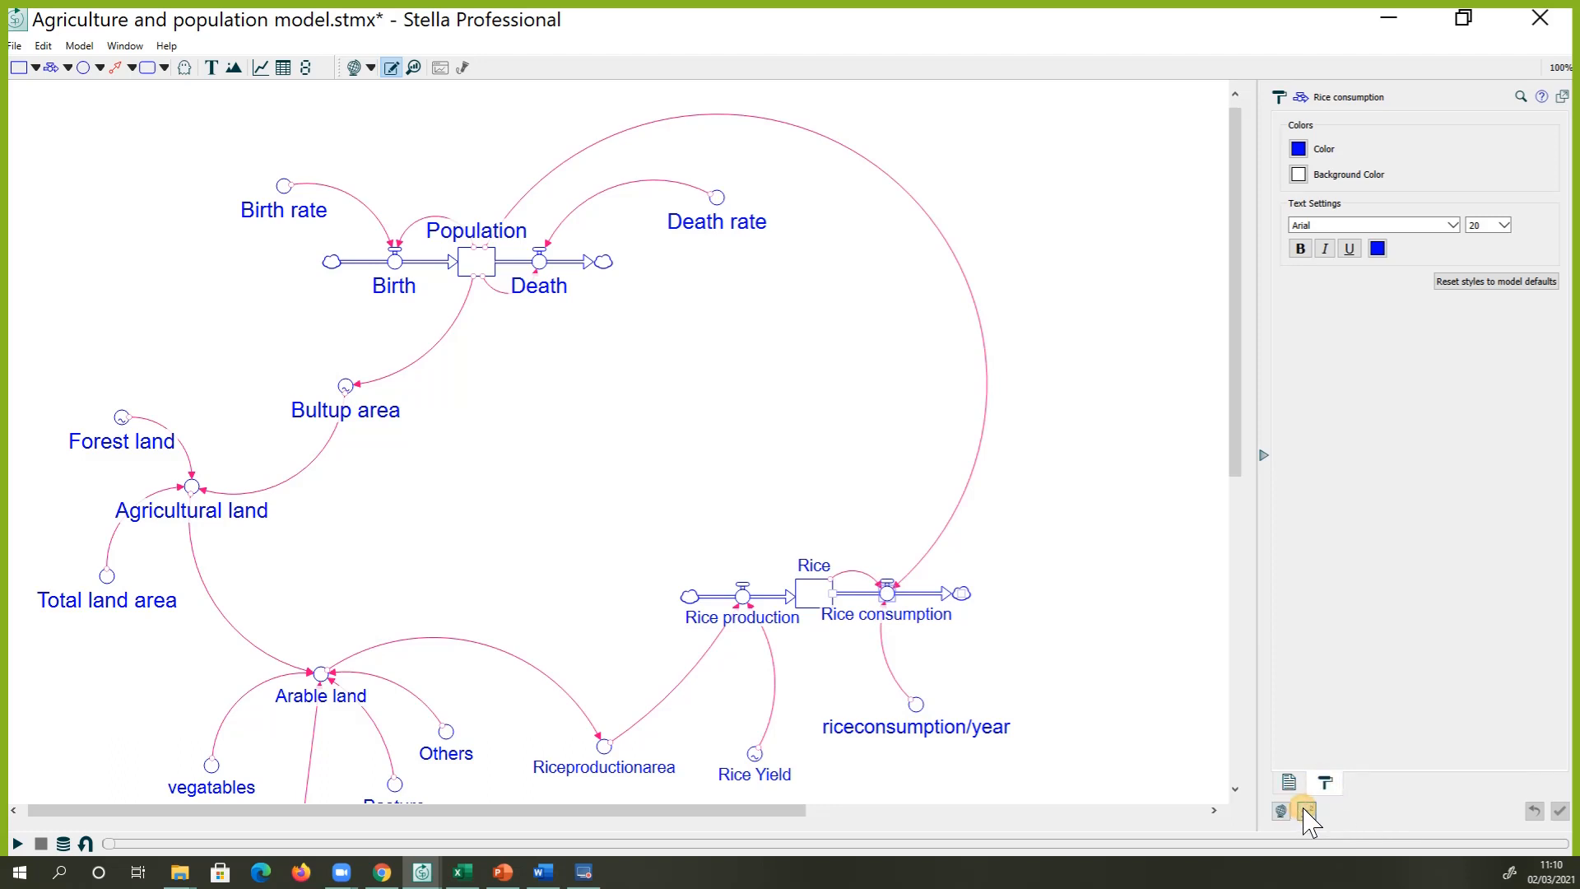